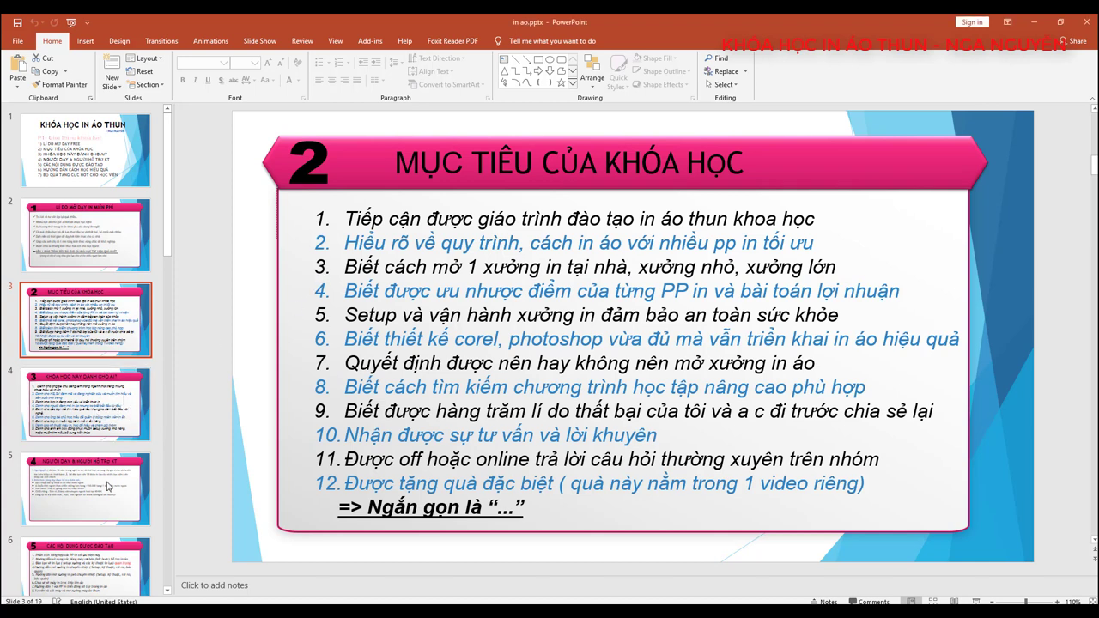
- Browse course slides 5 through 8, ending on the student gifts slide
click(138, 485)
scroll(137, 485, down, 1)
click(137, 483)
scroll(138, 484, down, 1)
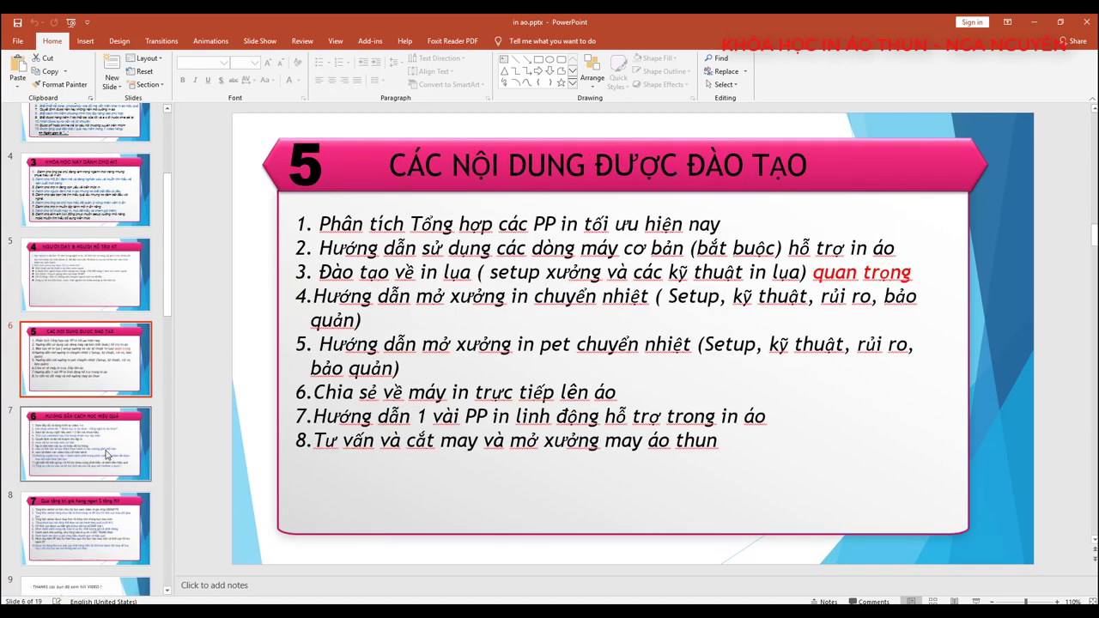
click(97, 447)
scroll(97, 446, down, 2)
click(96, 459)
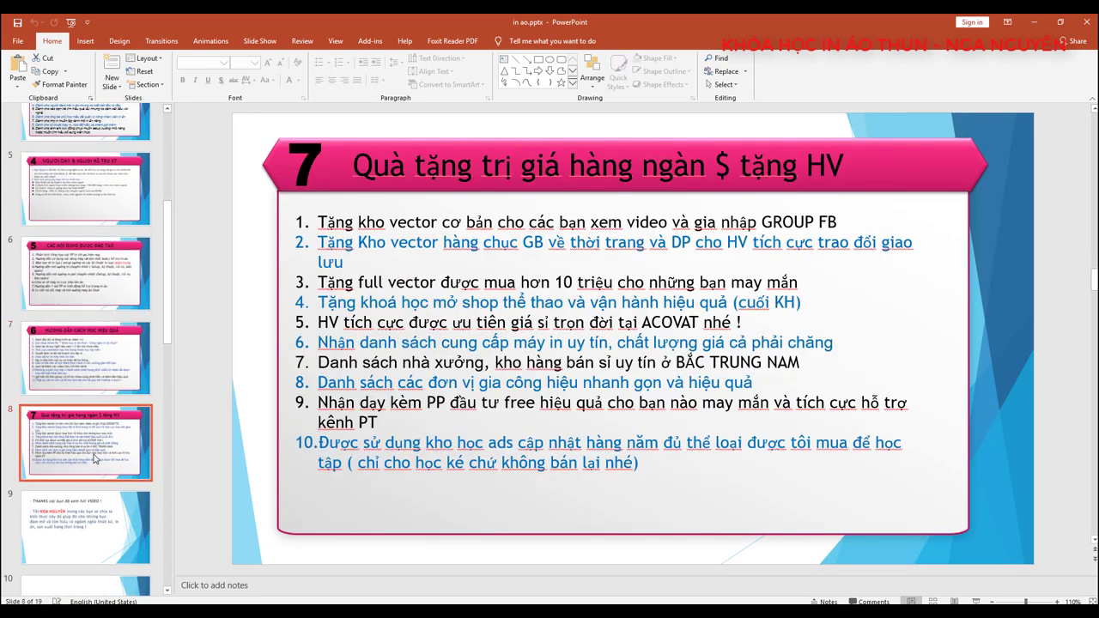
scroll(95, 386, up, 3)
- Revisit slides 4–6 on teachers and training content, then minimize PowerPoint
click(128, 232)
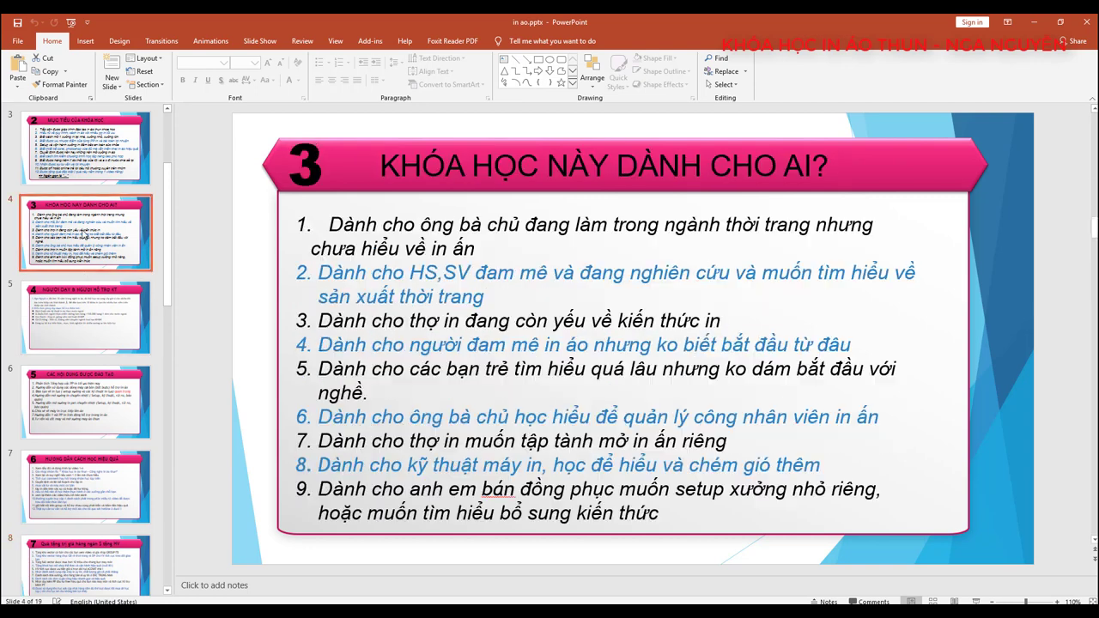
click(97, 350)
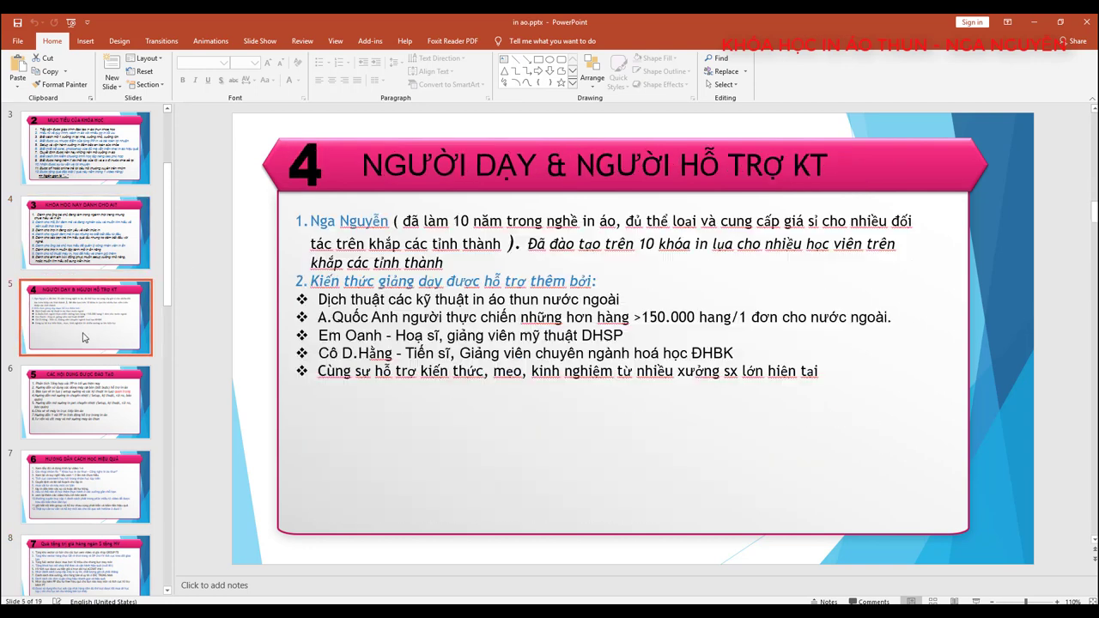
click(97, 401)
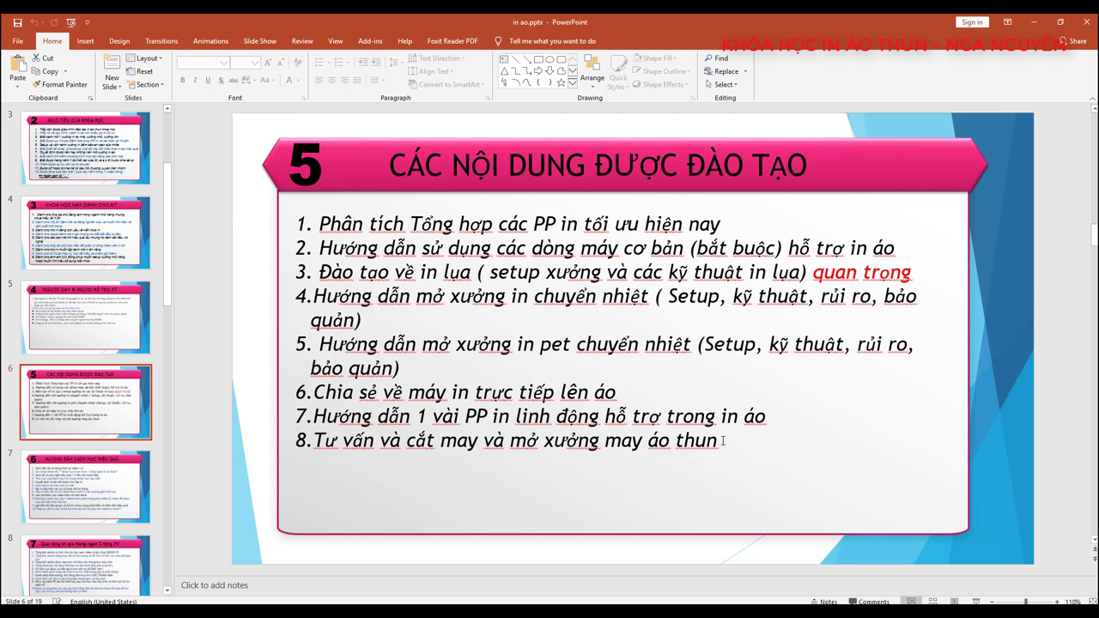
click(1036, 22)
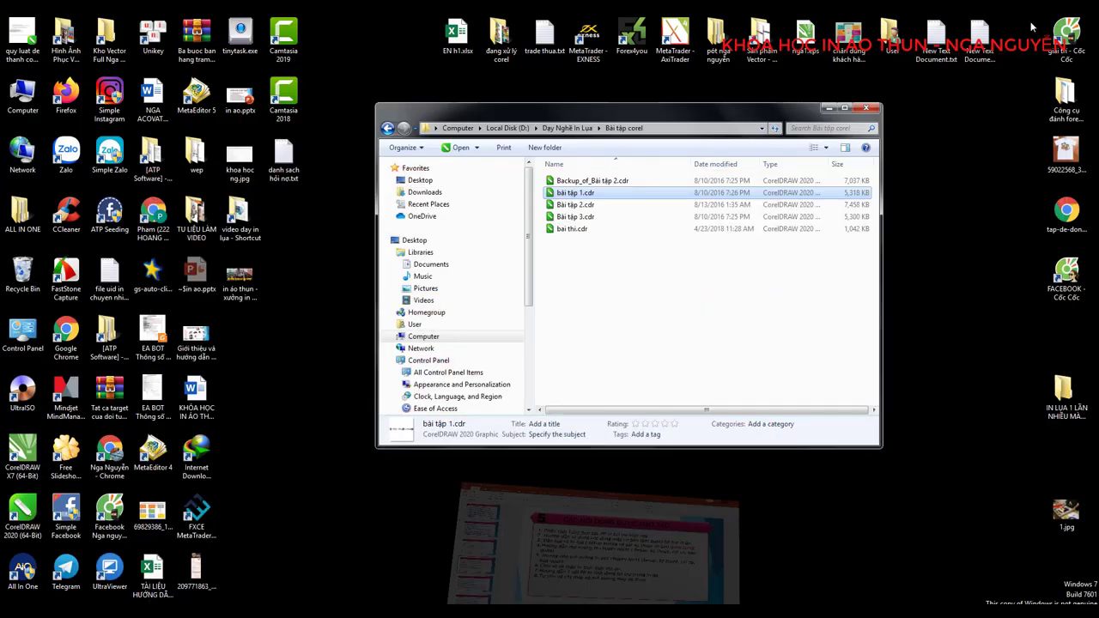
- Minimize the Bài tập corel window and refresh the desktop
click(829, 109)
right_click(549, 213)
click(583, 240)
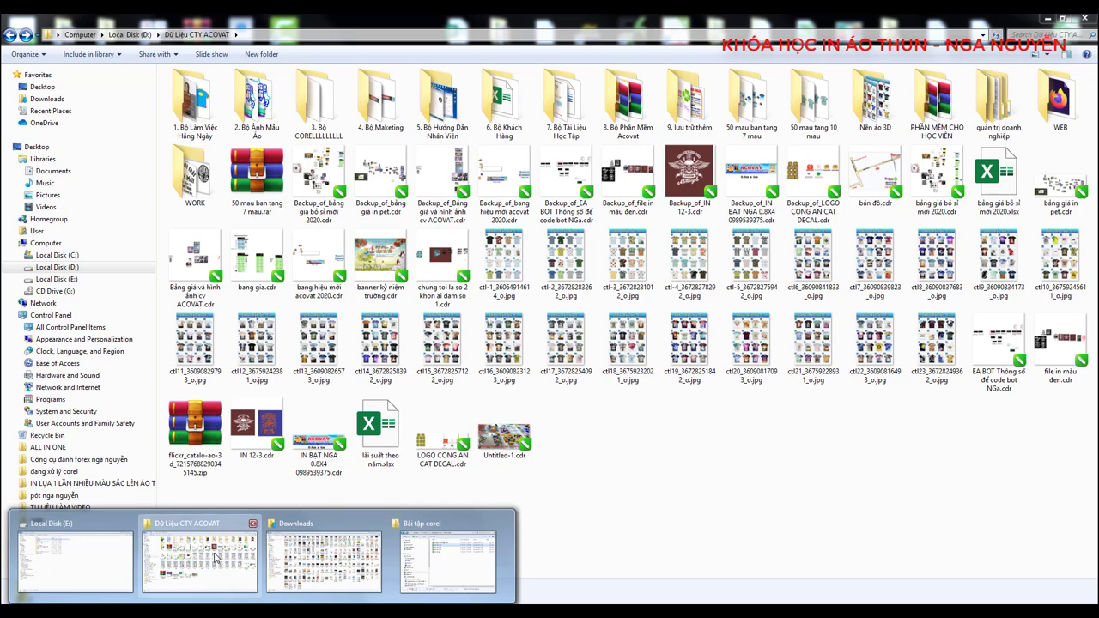
- Restore Dữ Liệu CTY ACOVAT, open PHẦN MỀM CHO HỌC VIÊN and select the CorelDRAW 2020 archive
click(215, 558)
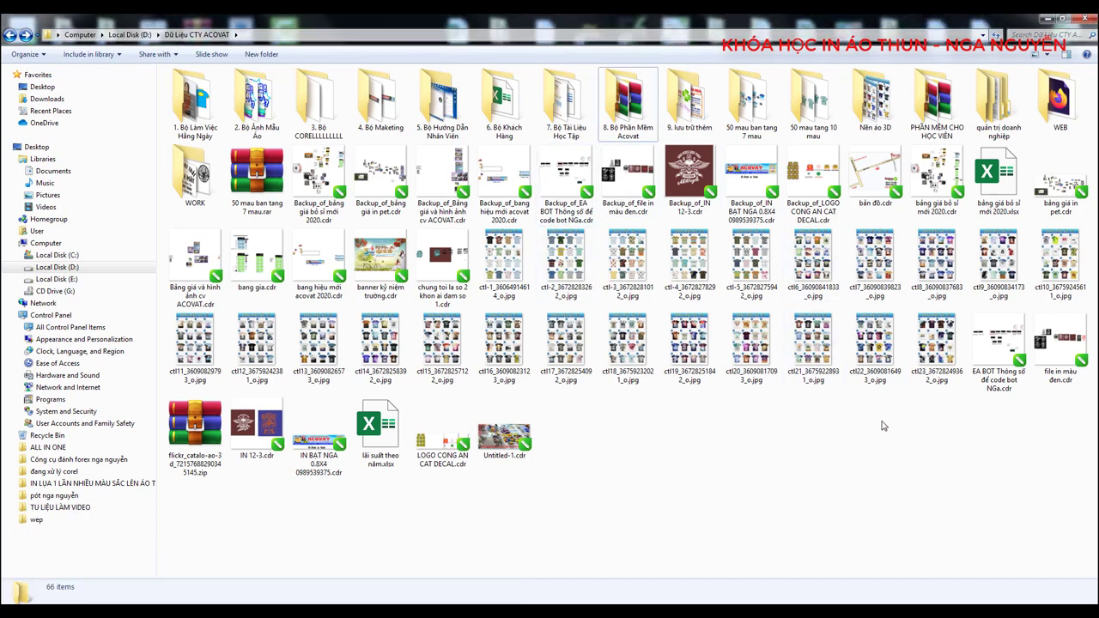
double_click(935, 114)
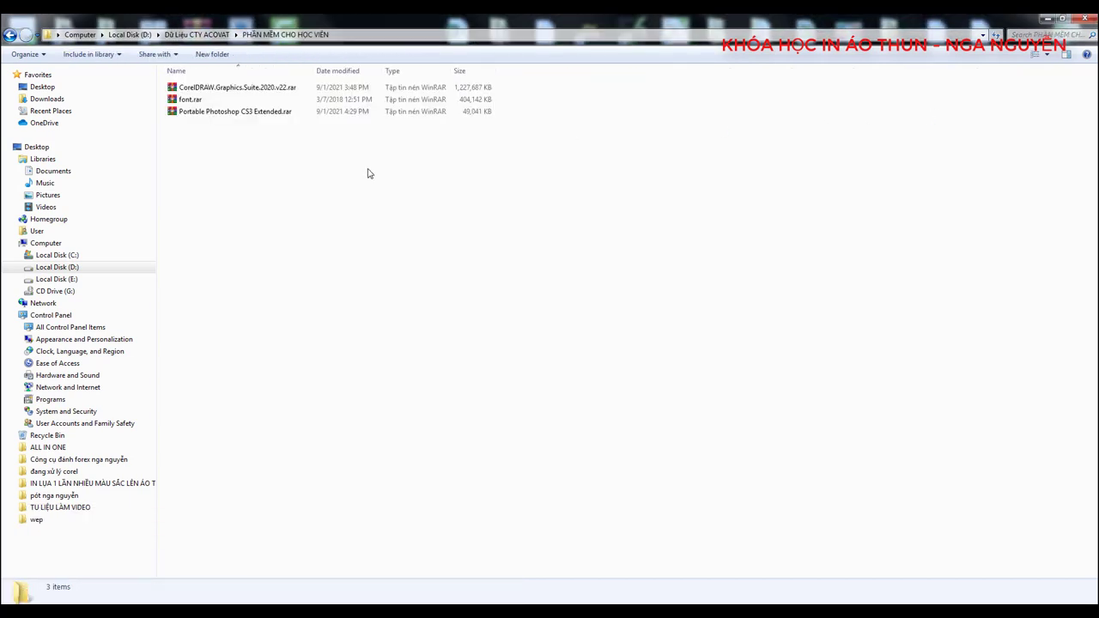
click(232, 91)
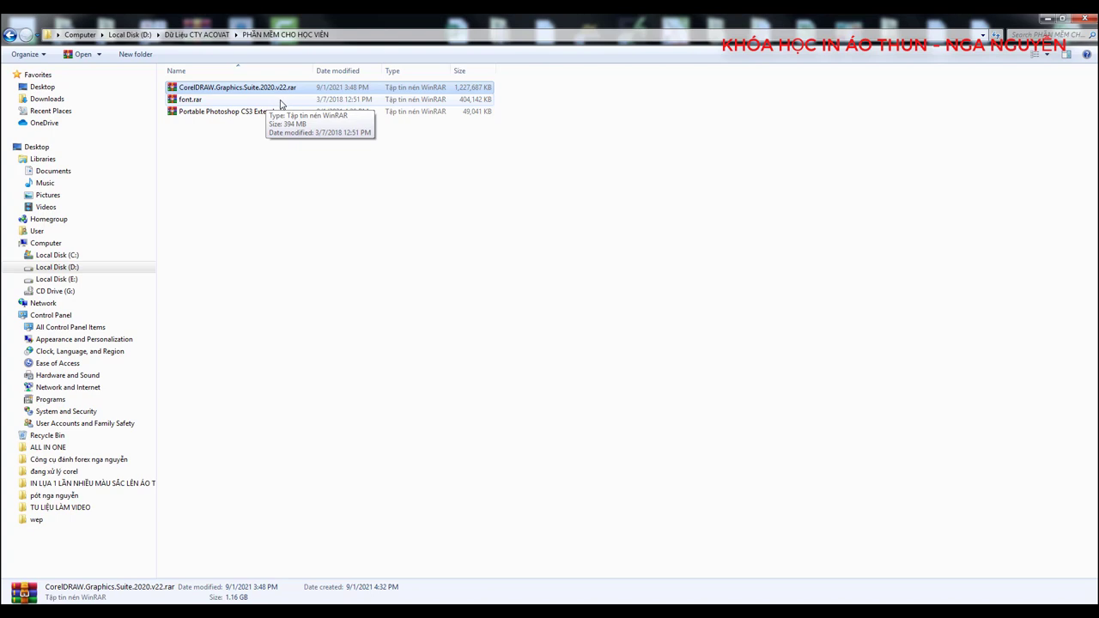
double_click(280, 100)
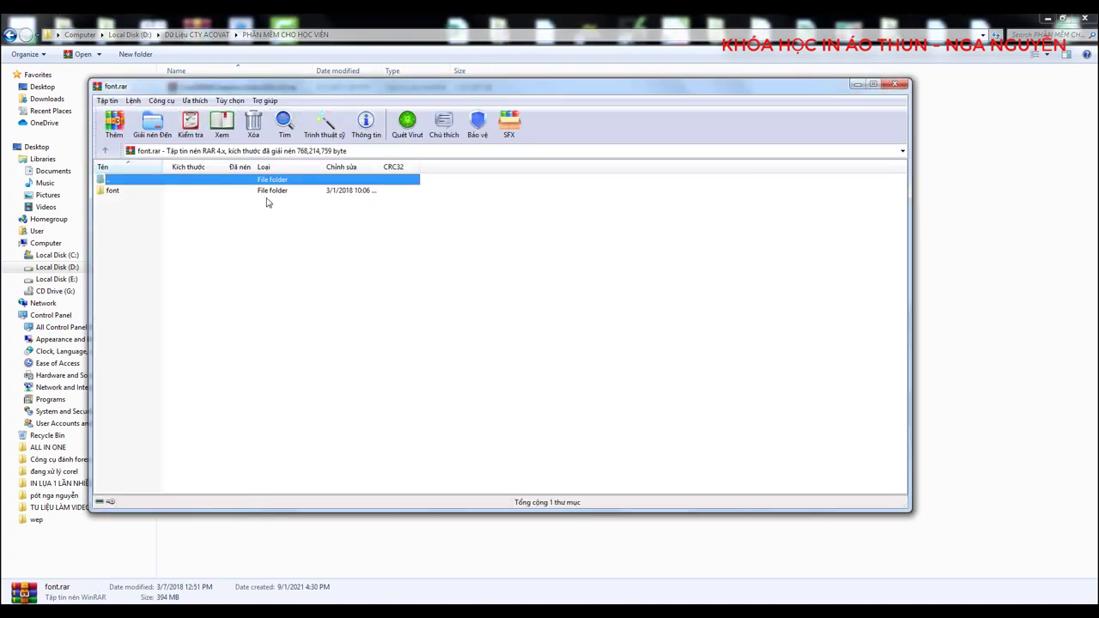
double_click(214, 191)
scroll(610, 248, down, 2)
scroll(610, 248, down, 1)
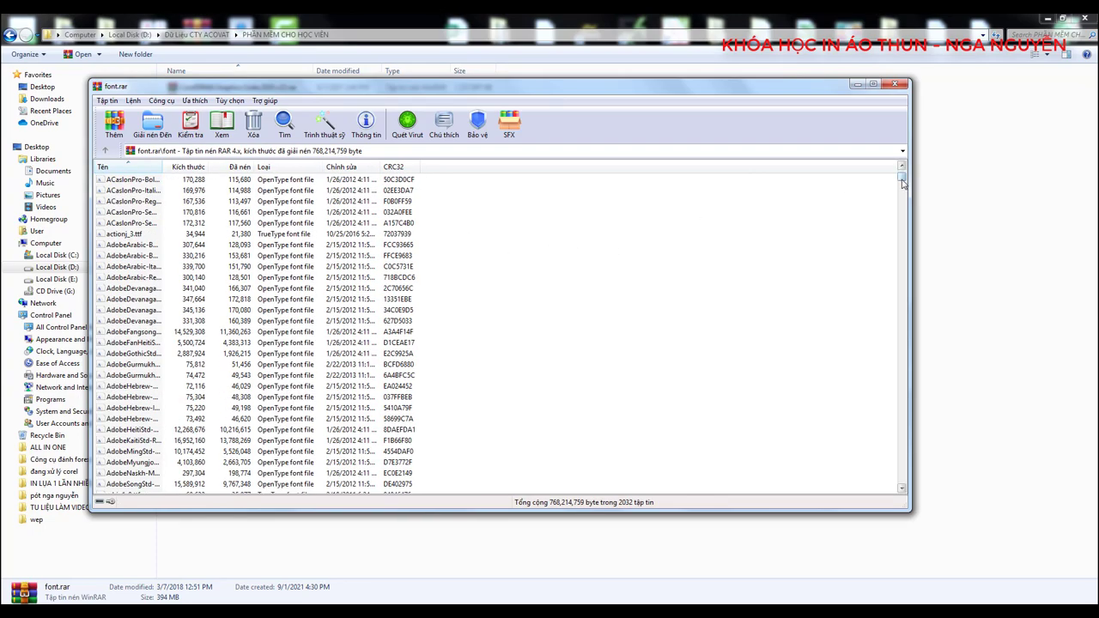
mouse_move(902, 179)
mouse_down()
mouse_move(910, 471)
mouse_move(924, 171)
mouse_up()
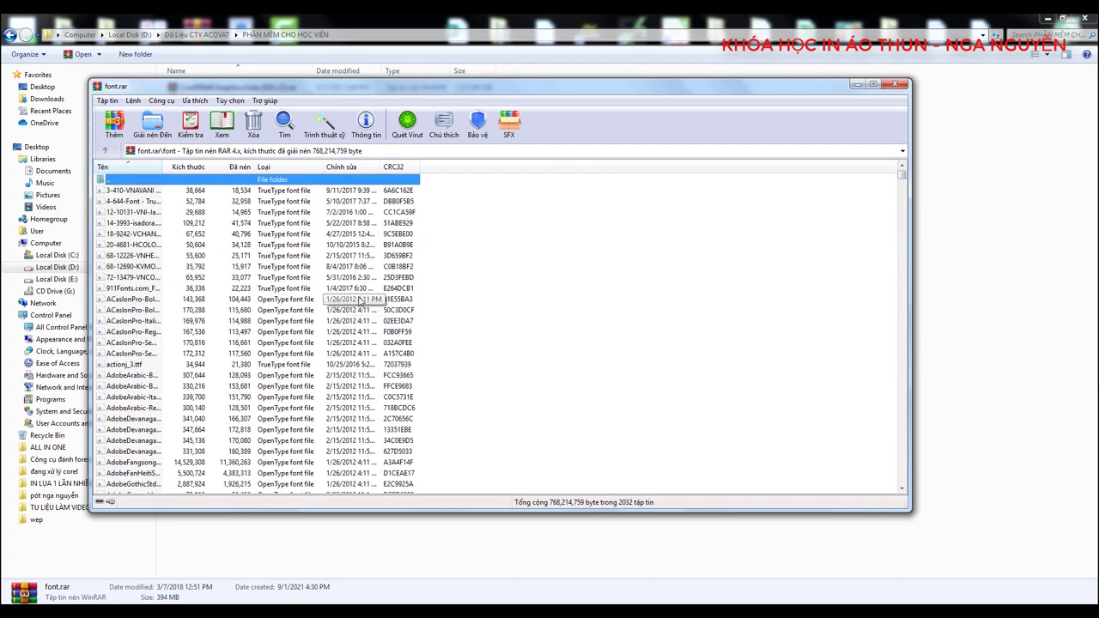
click(904, 86)
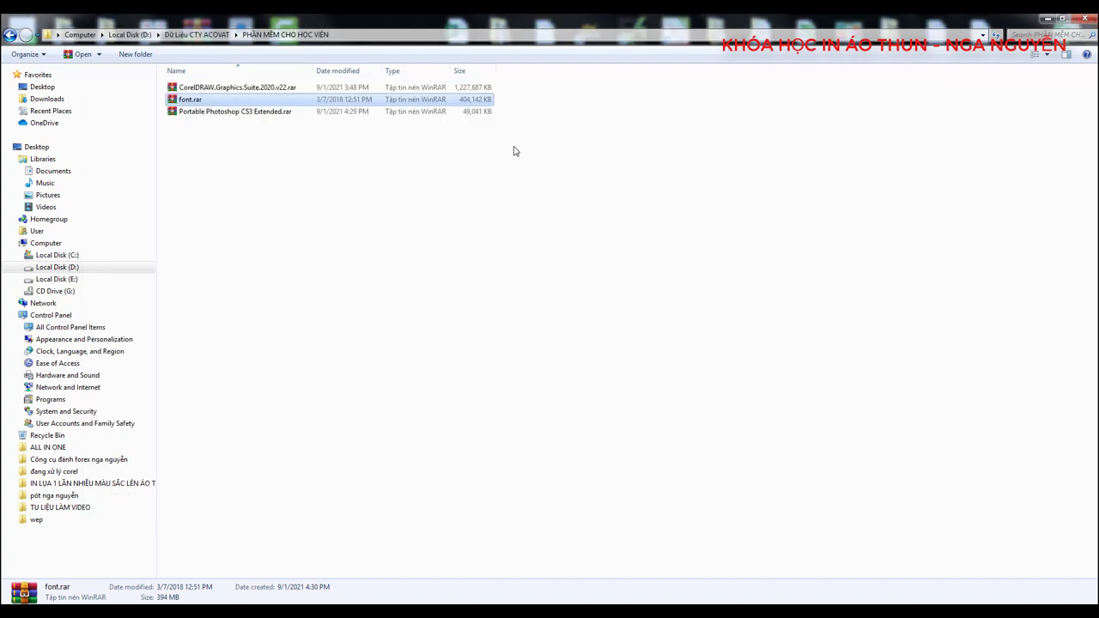
- Install Photoshop CS3 Lite from Portable Photoshop CS3 Extended.rar, dismiss the warnings and close WinRAR
double_click(264, 115)
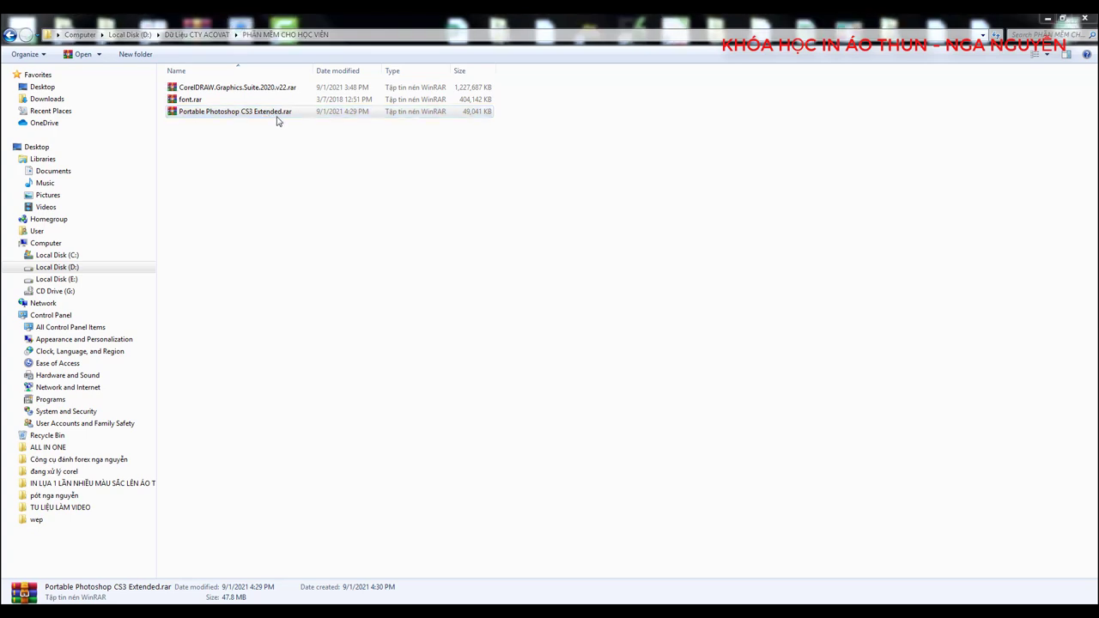
double_click(188, 194)
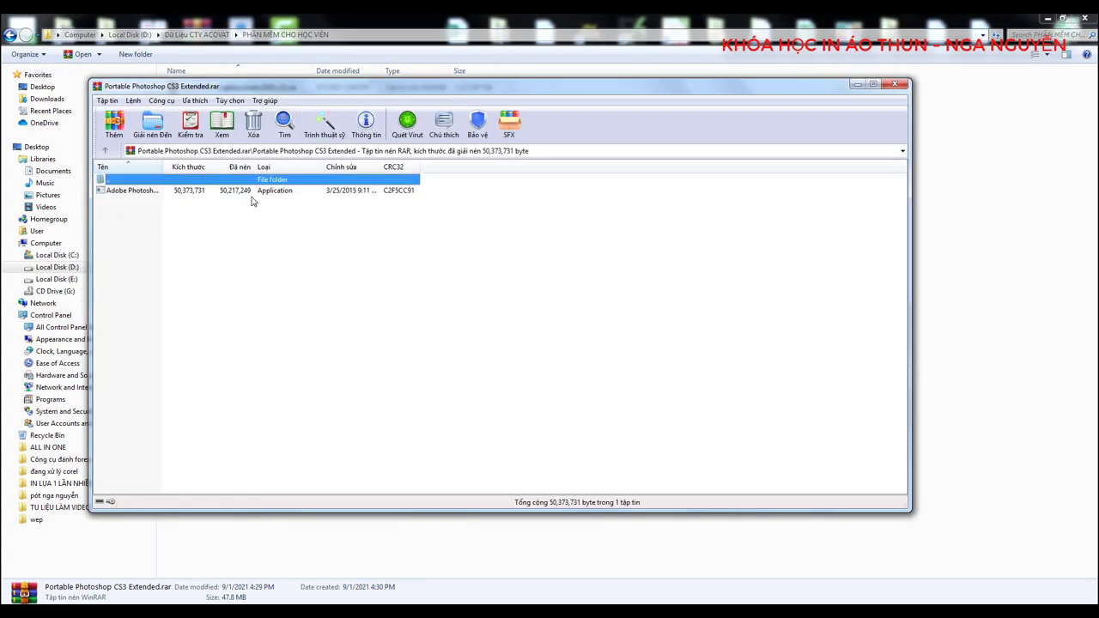
double_click(216, 191)
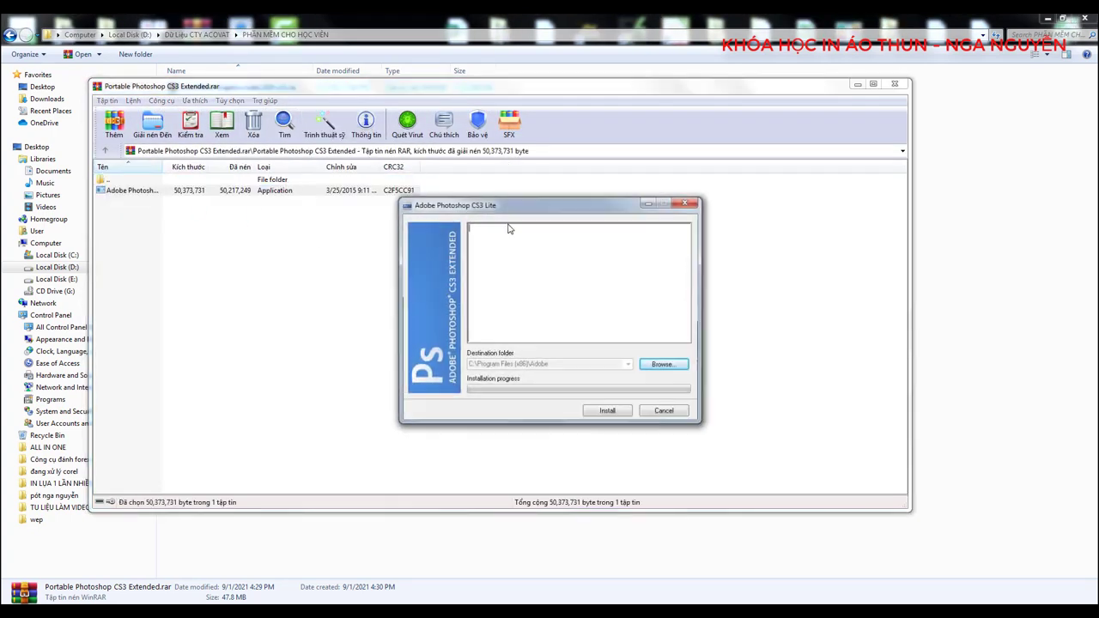
click(608, 412)
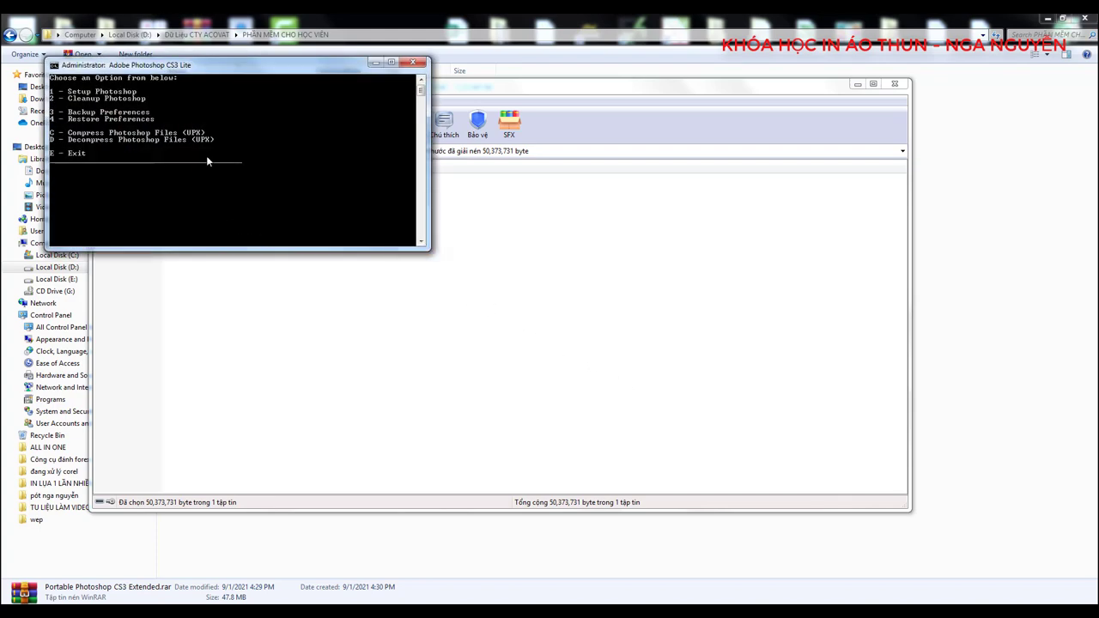
key(1)
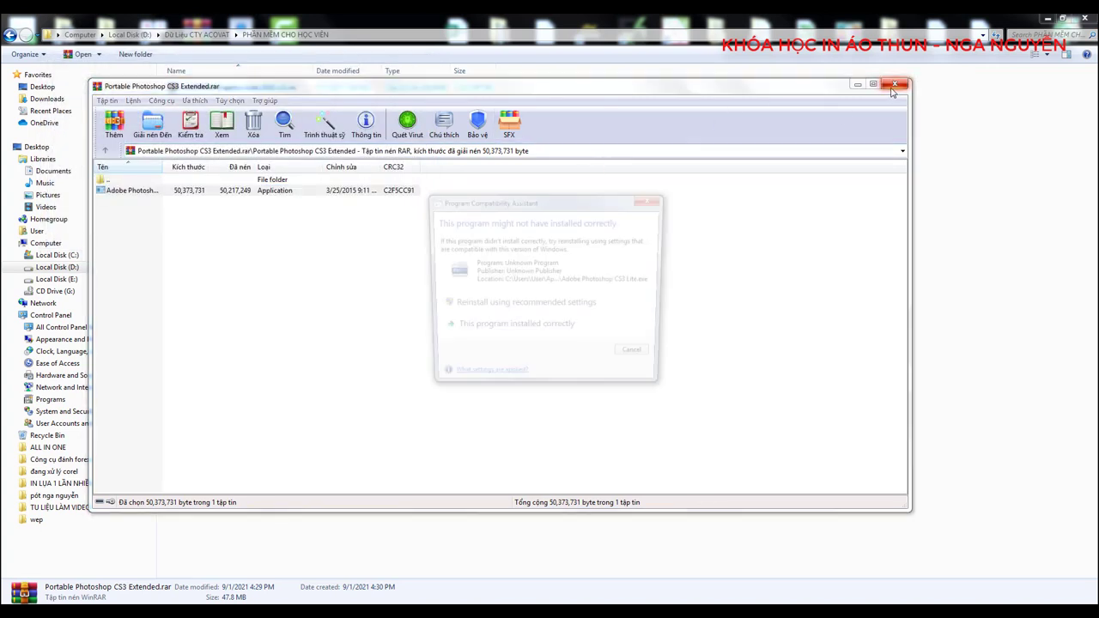
click(652, 200)
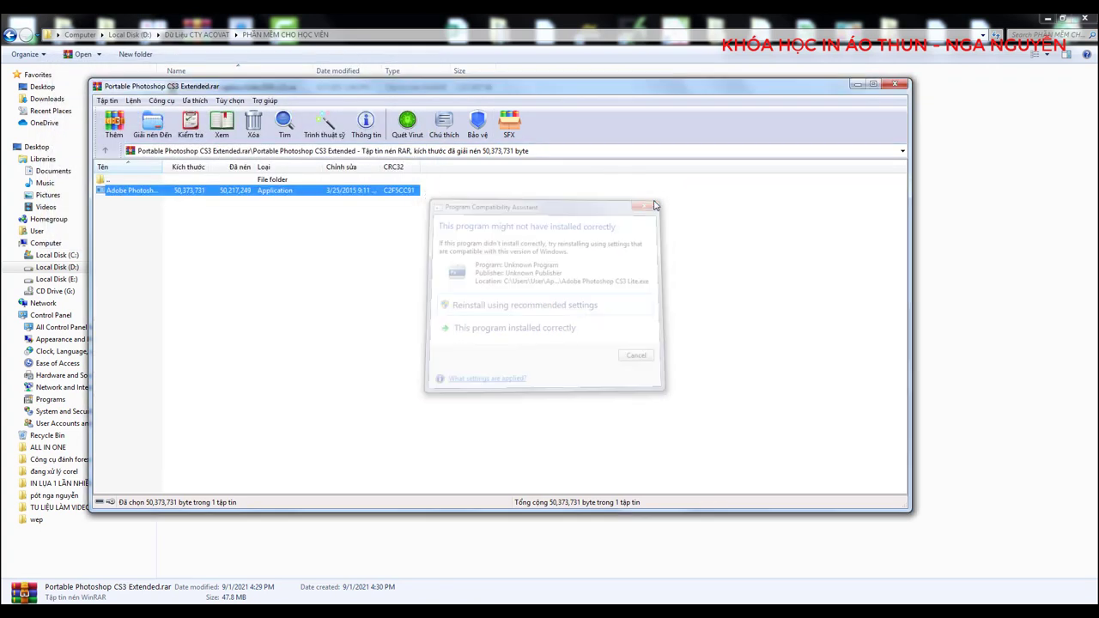
click(897, 85)
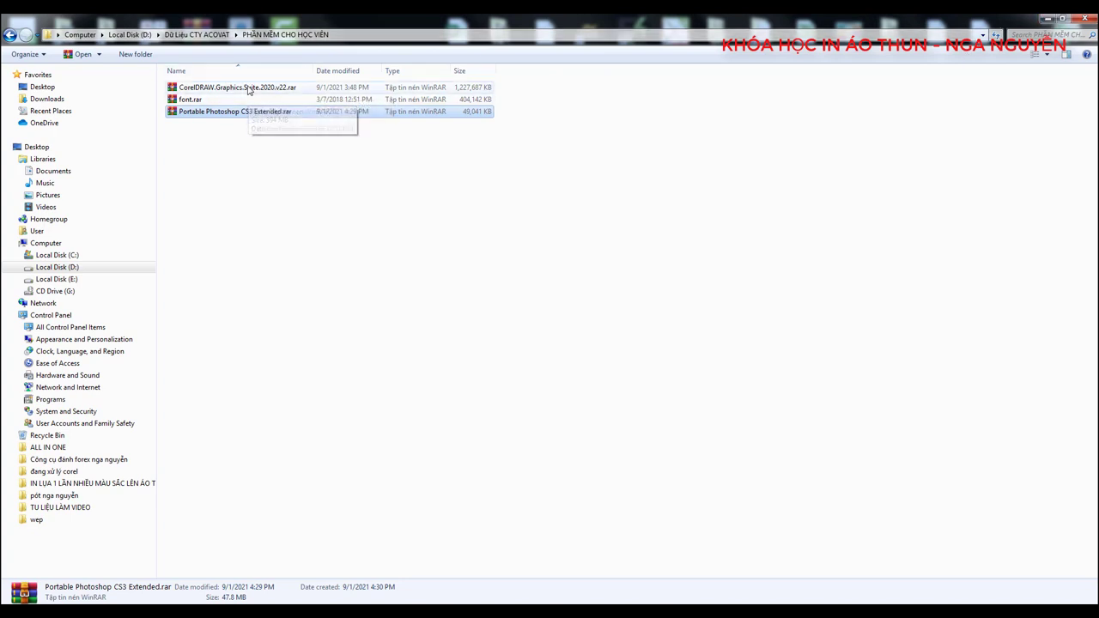
- Minimize the folder window and refresh the desktop twice
click(1048, 18)
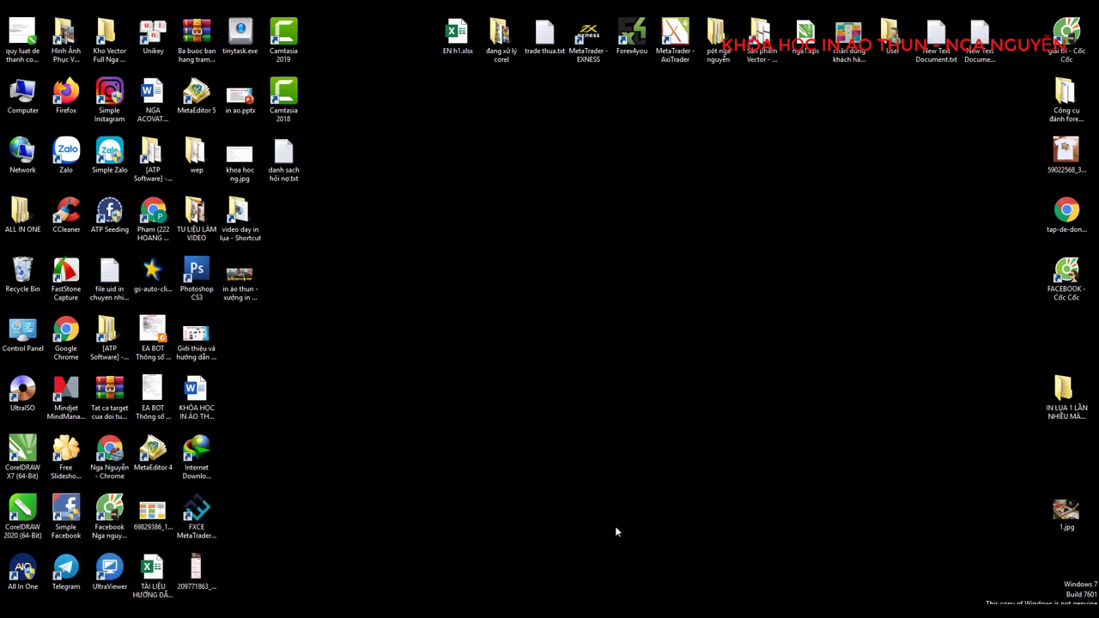
right_click(413, 255)
click(443, 285)
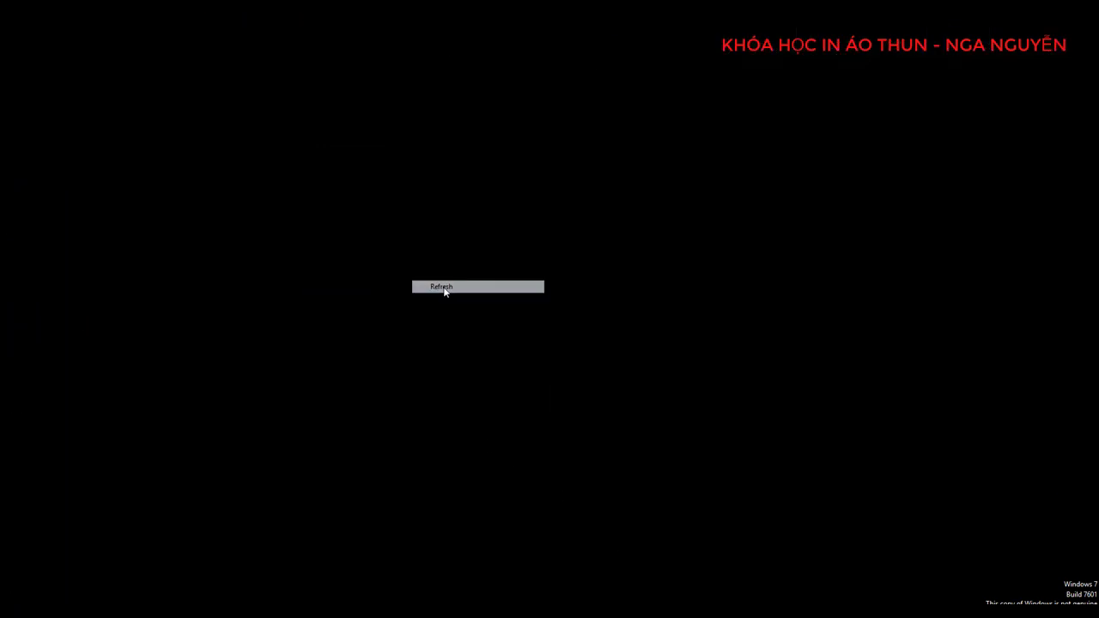
right_click(388, 251)
click(420, 285)
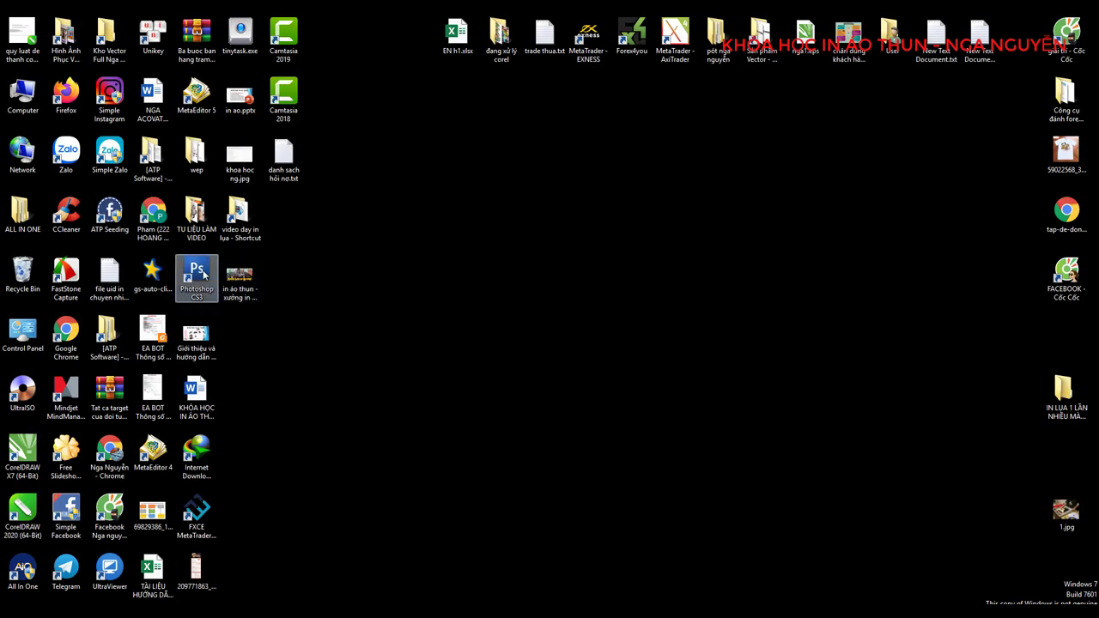
- Group the Photoshop CS3, CorelDRAW X7 and CorelDRAW 2020 shortcuts mid-screen, then bring Untitled-1 forward
mouse_move(202, 273)
mouse_down()
mouse_move(340, 107)
mouse_move(283, 325)
mouse_move(383, 388)
mouse_up()
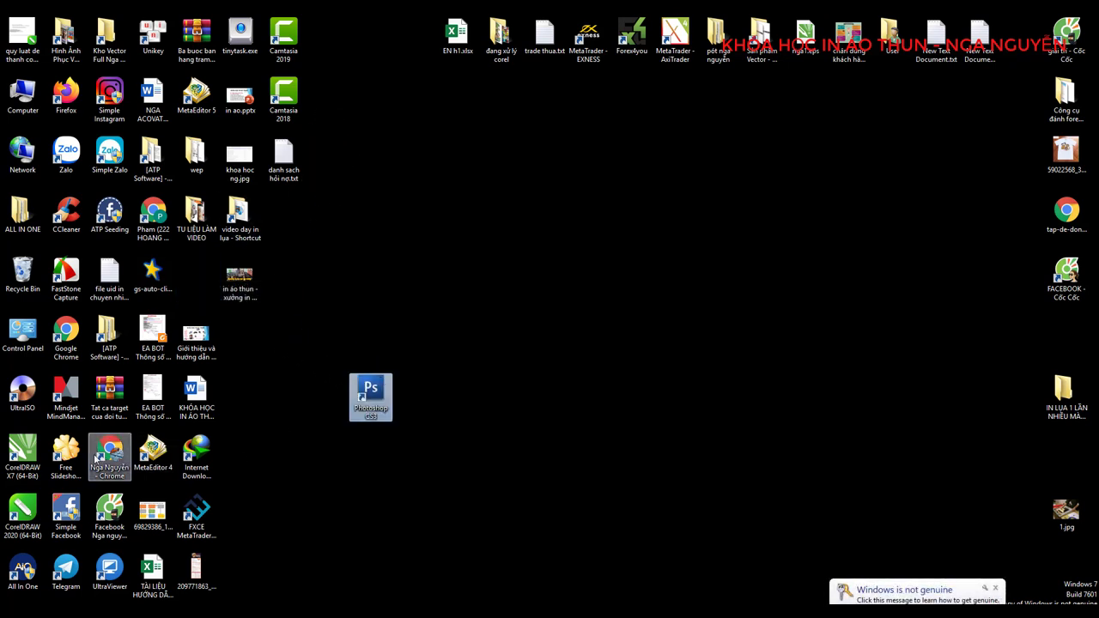
mouse_move(26, 454)
mouse_down()
mouse_move(339, 290)
mouse_move(384, 349)
mouse_up()
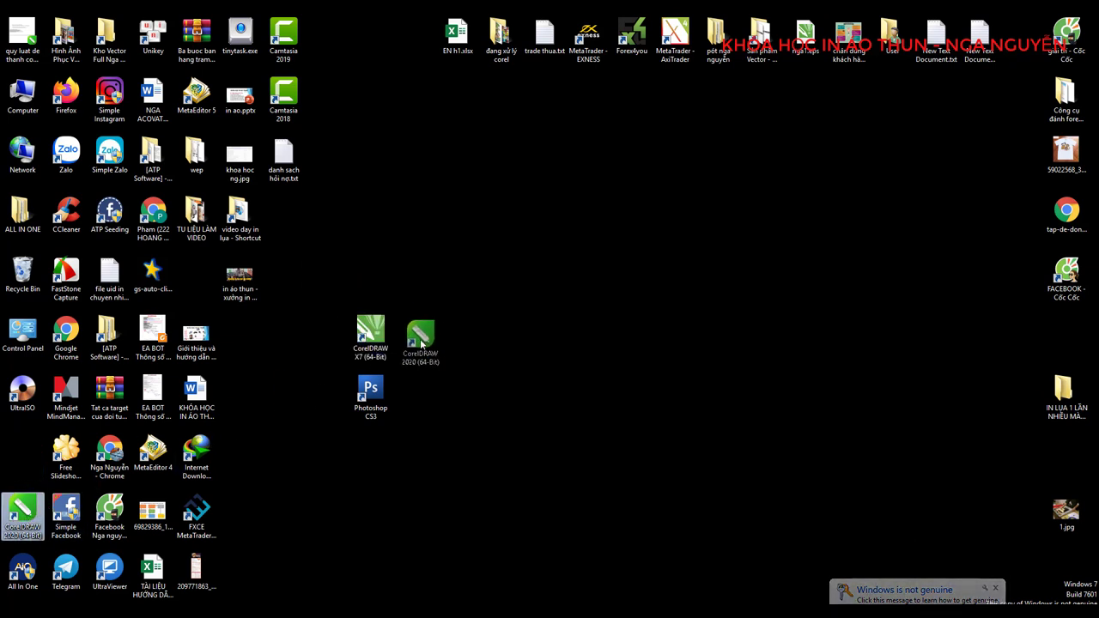
drag(419, 357, 422, 335)
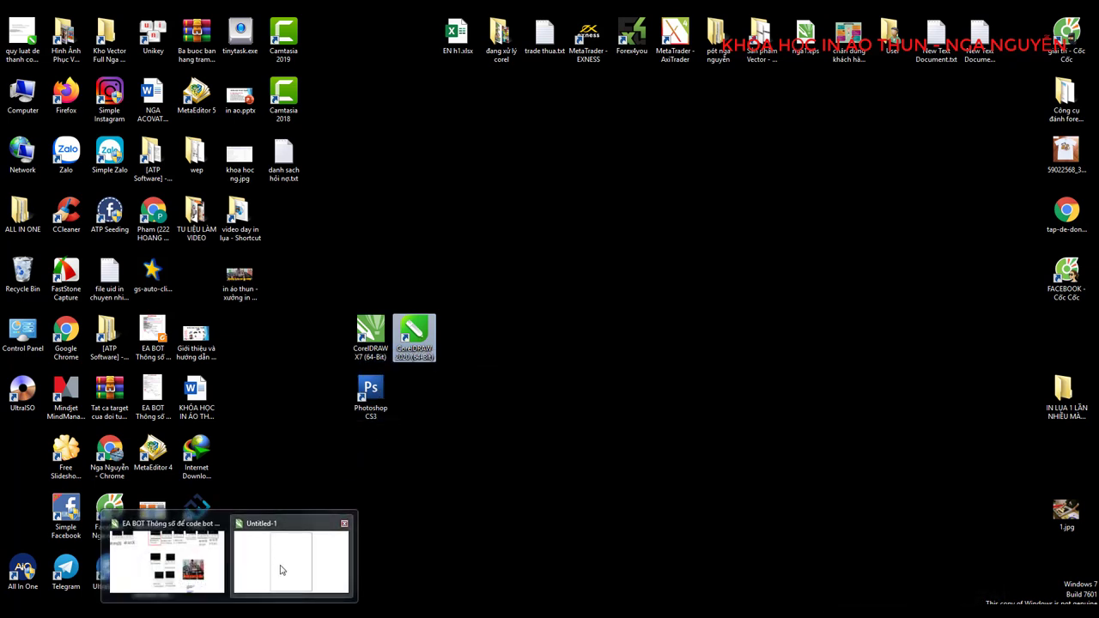
mouse_move(228, 609)
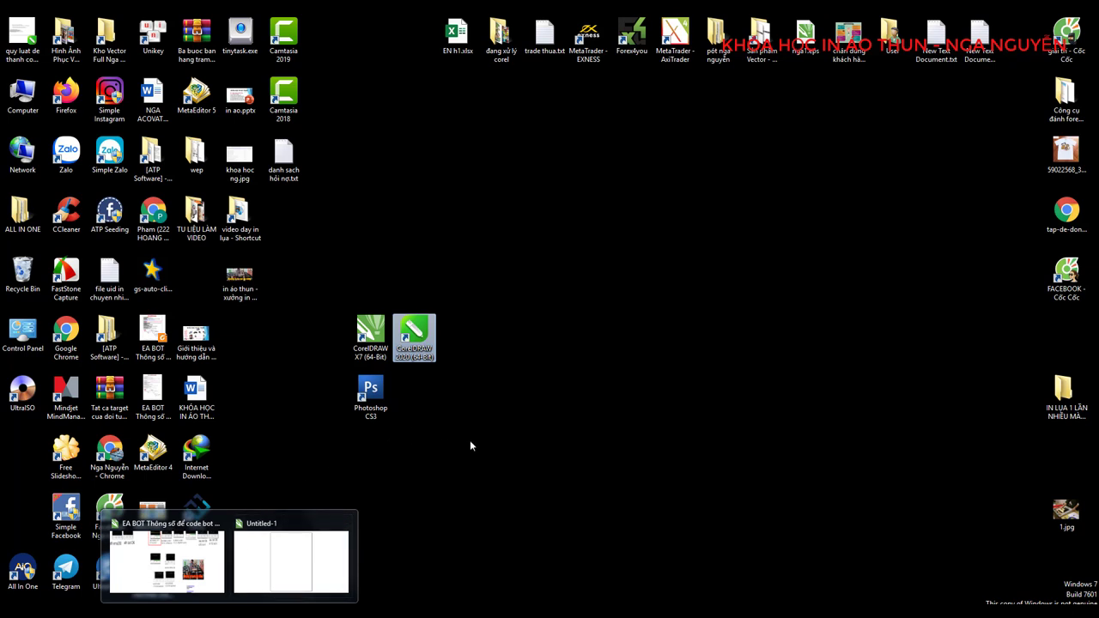
click(403, 449)
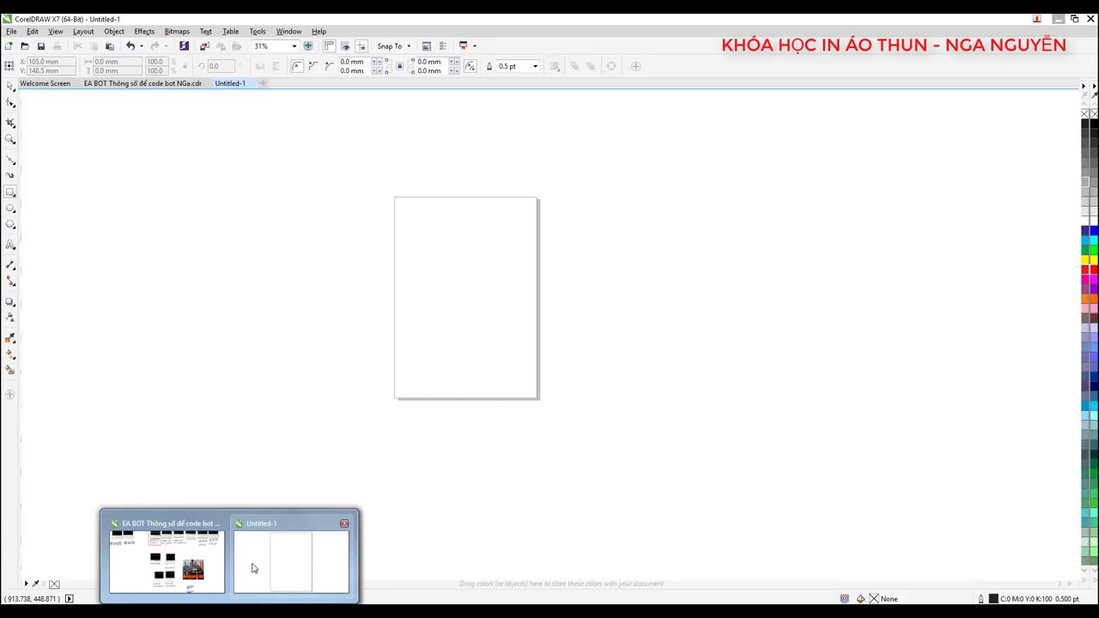
click(253, 567)
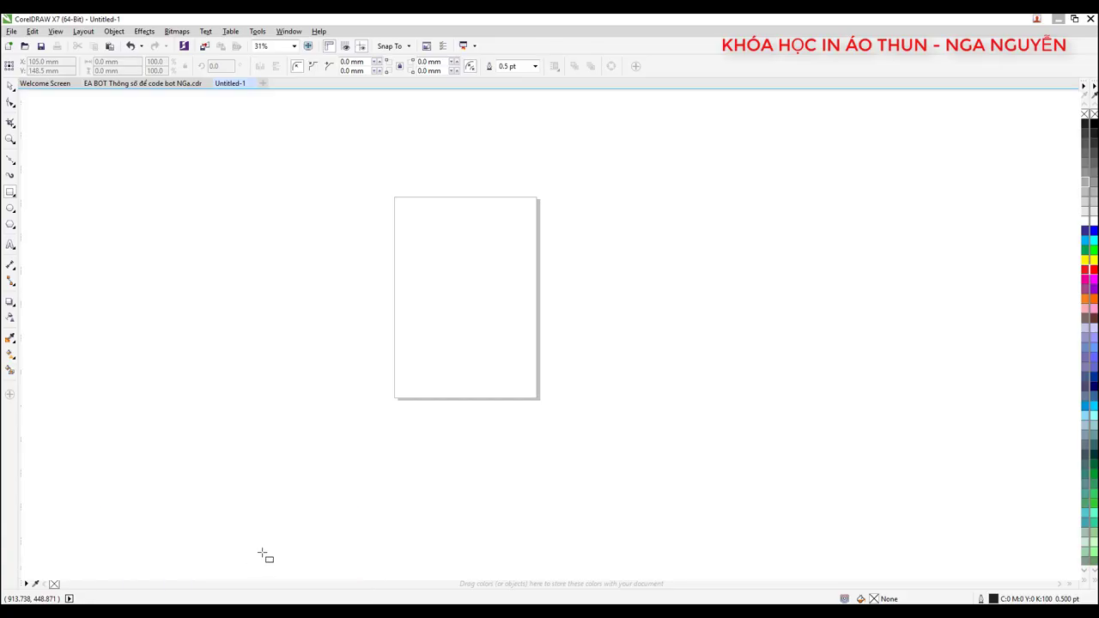
- Create a new A3 (297 × 420 mm) blank document, Untitled-2, from the Get Started page
click(47, 83)
mouse_move(196, 220)
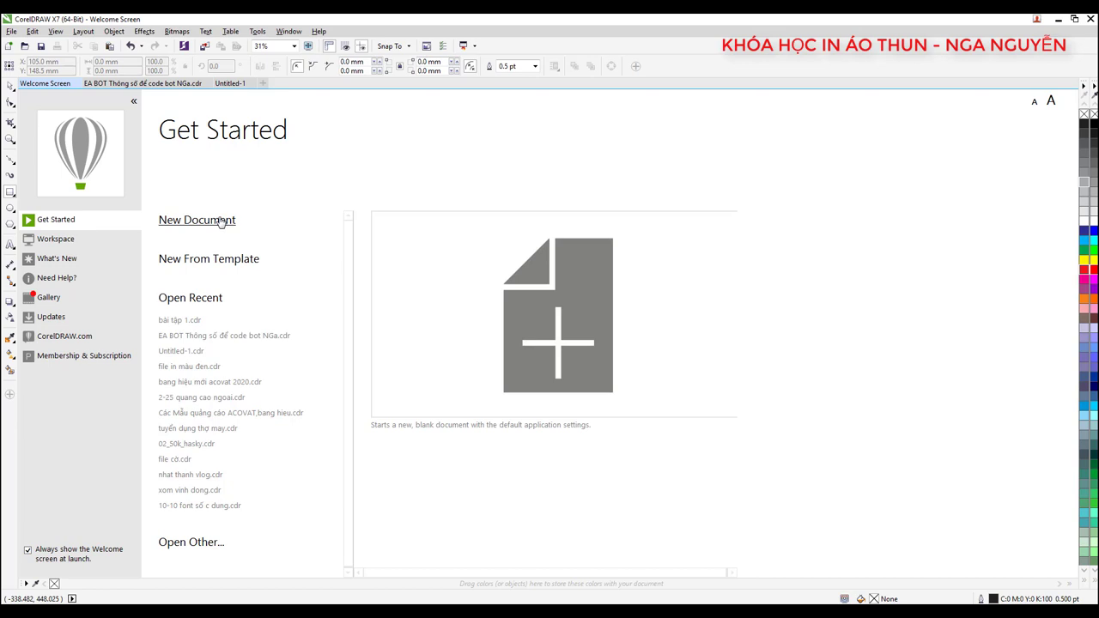
click(222, 220)
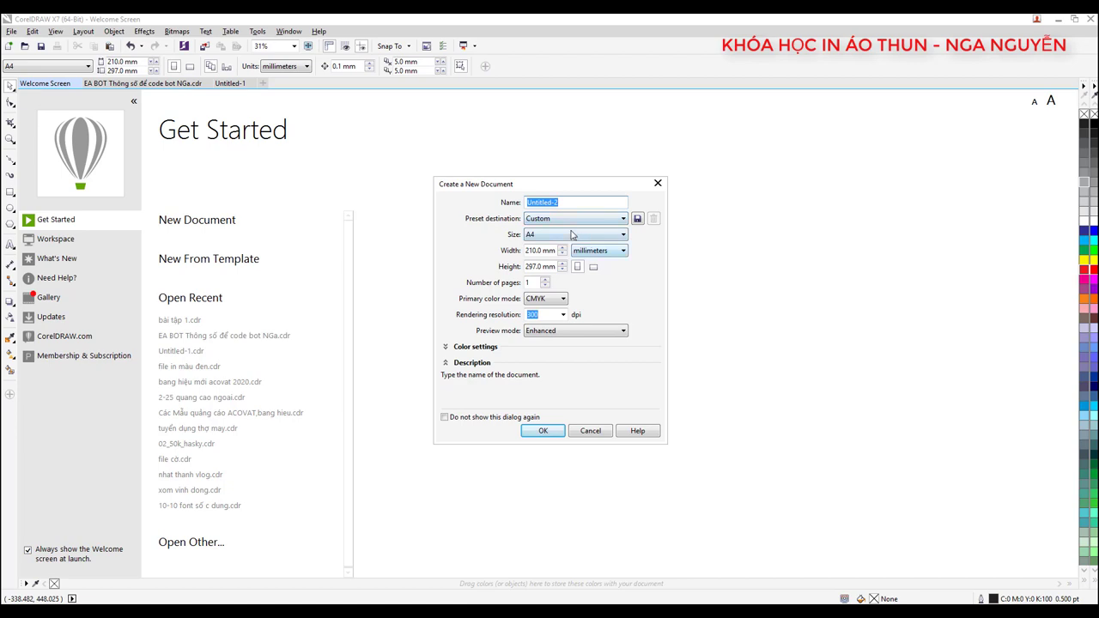
click(572, 234)
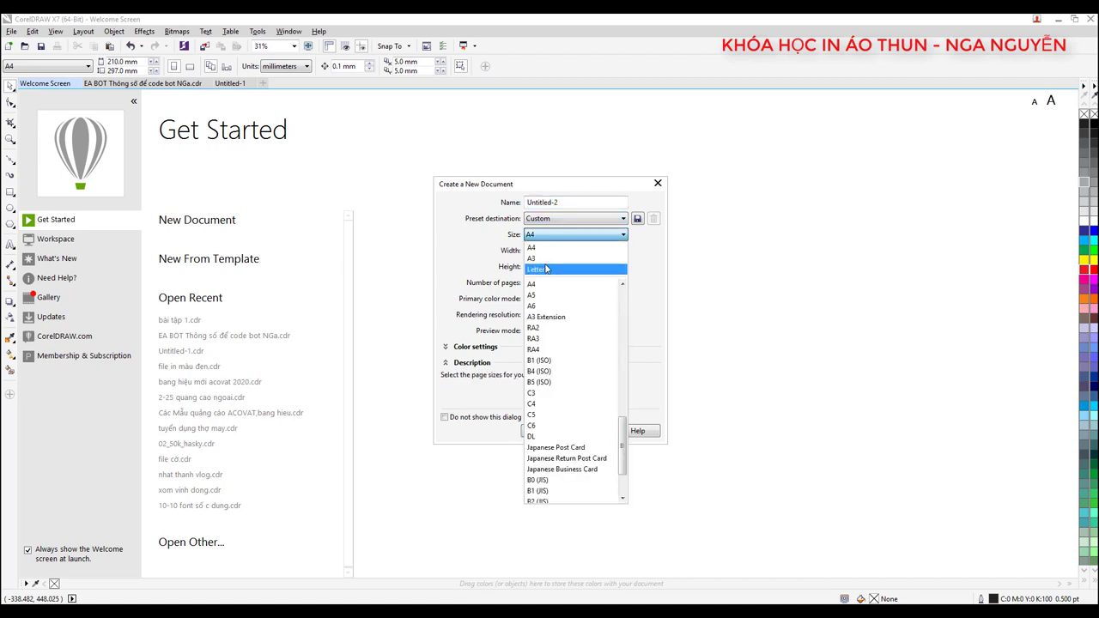
click(541, 258)
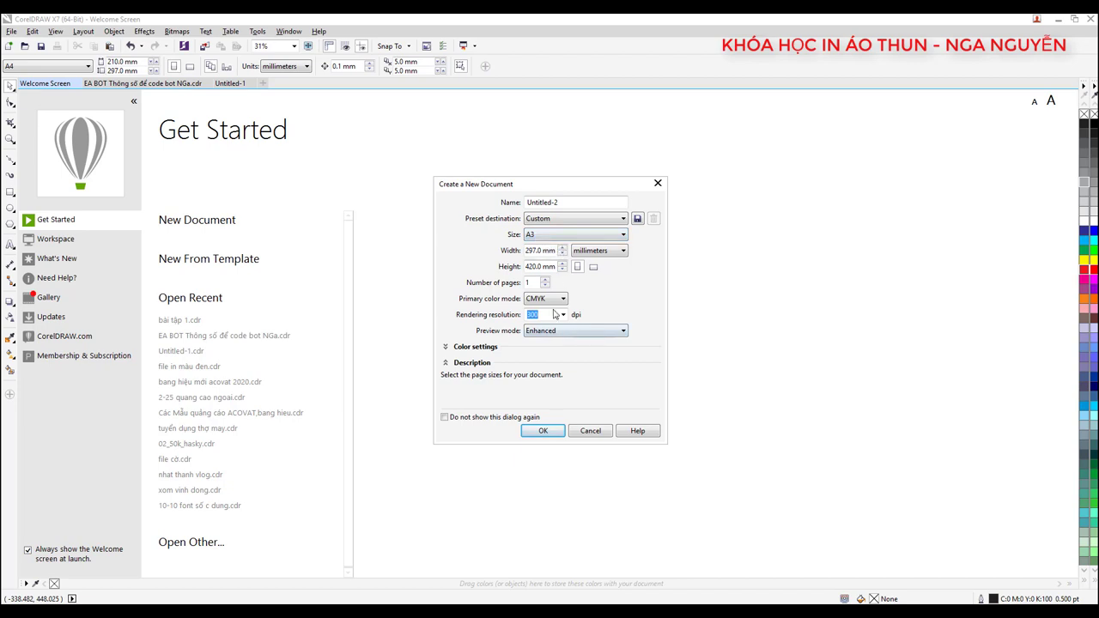
click(541, 431)
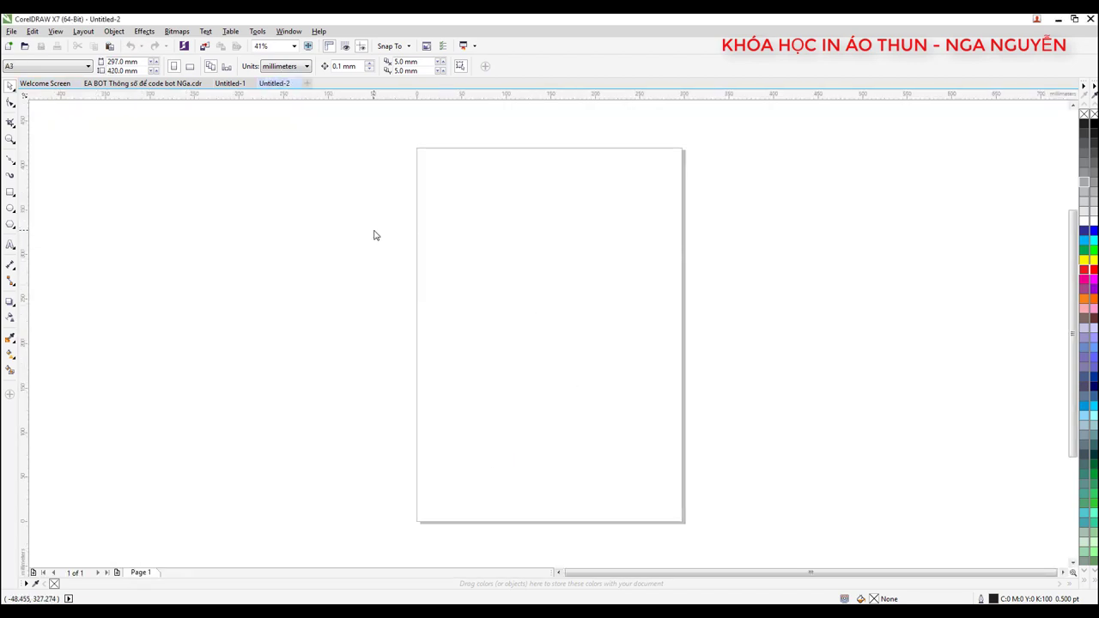
scroll(539, 294, down, 2)
scroll(513, 267, up, 2)
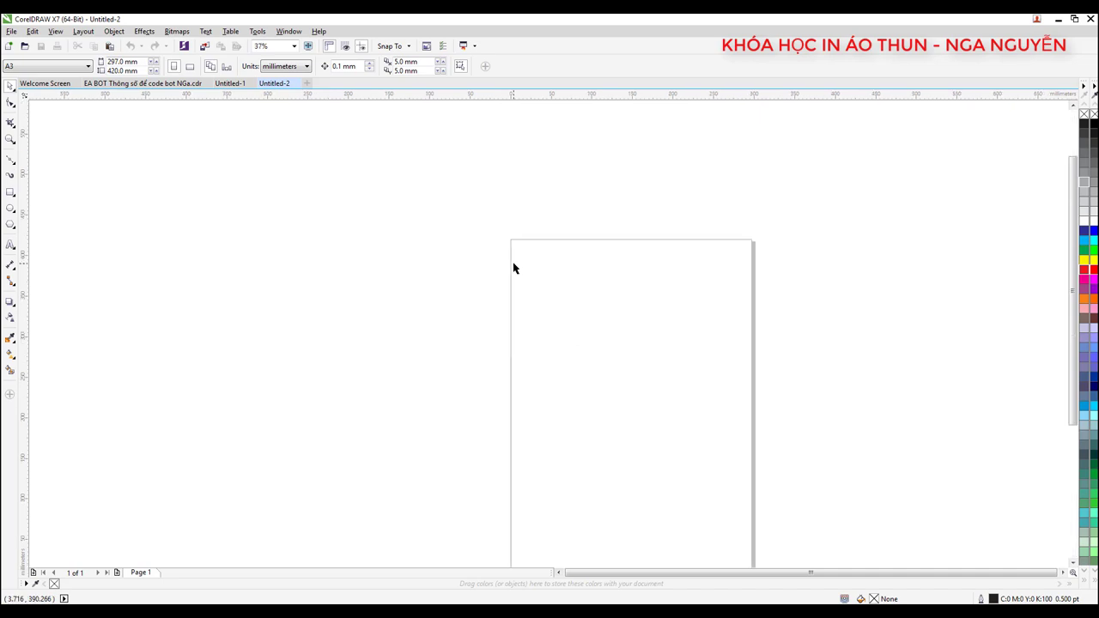
scroll(529, 255, down, 3)
scroll(569, 284, up, 3)
scroll(569, 284, down, 3)
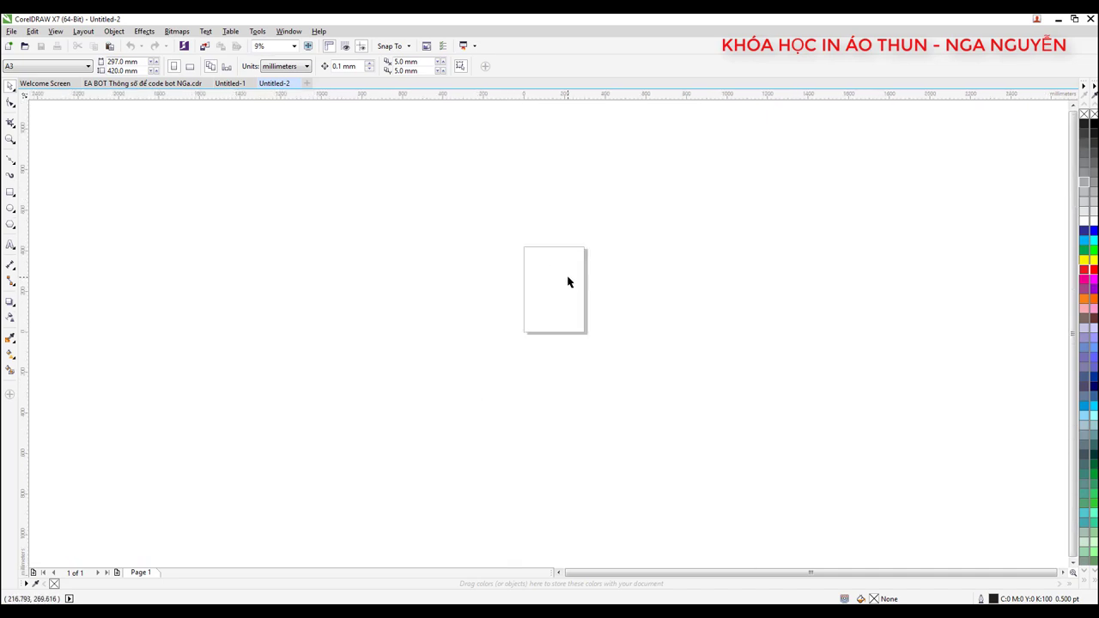
scroll(568, 281, up, 1)
scroll(550, 279, up, 2)
scroll(545, 277, down, 3)
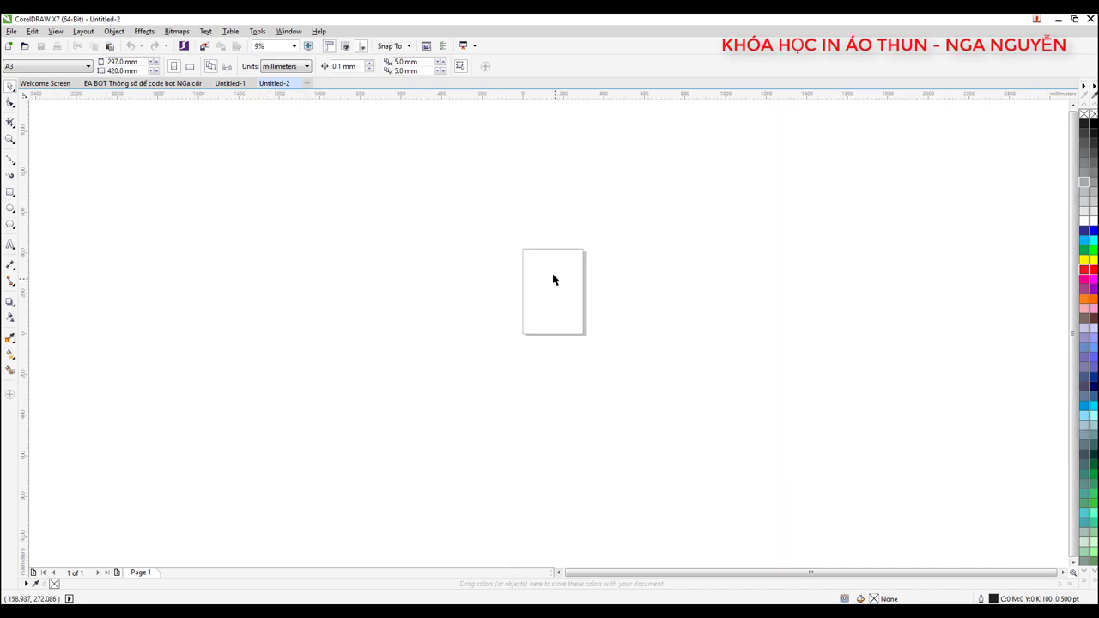
scroll(541, 266, up, 2)
scroll(531, 253, down, 1)
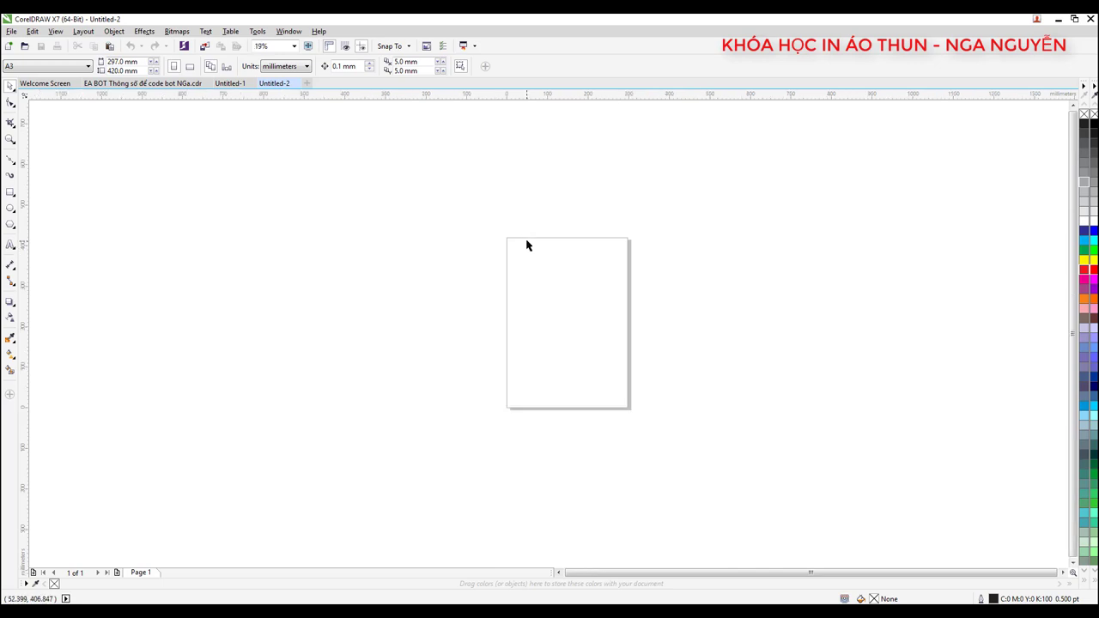
scroll(603, 283, up, 1)
scroll(509, 247, down, 1)
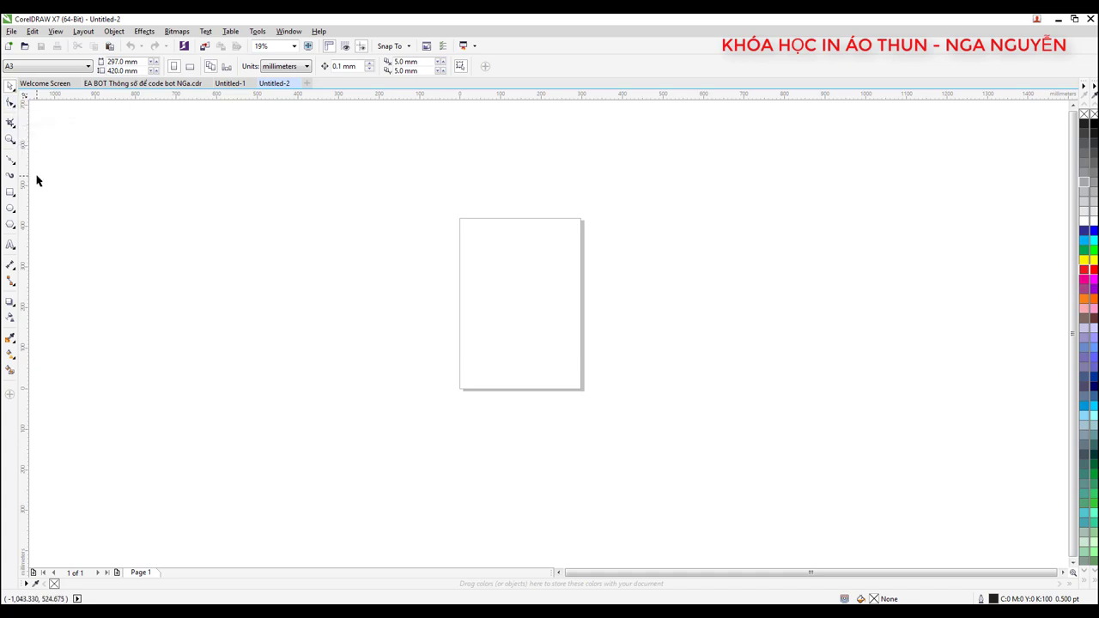
- Draw a rectangle and an ellipse beside the page
click(11, 192)
drag(133, 198, 225, 264)
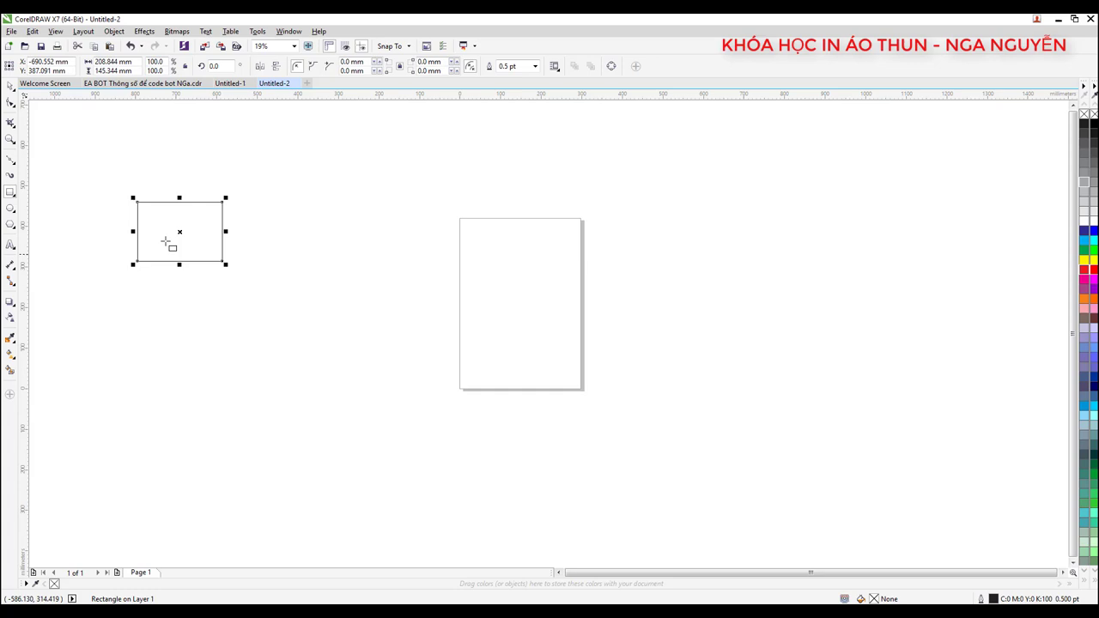
click(10, 209)
drag(139, 296, 239, 357)
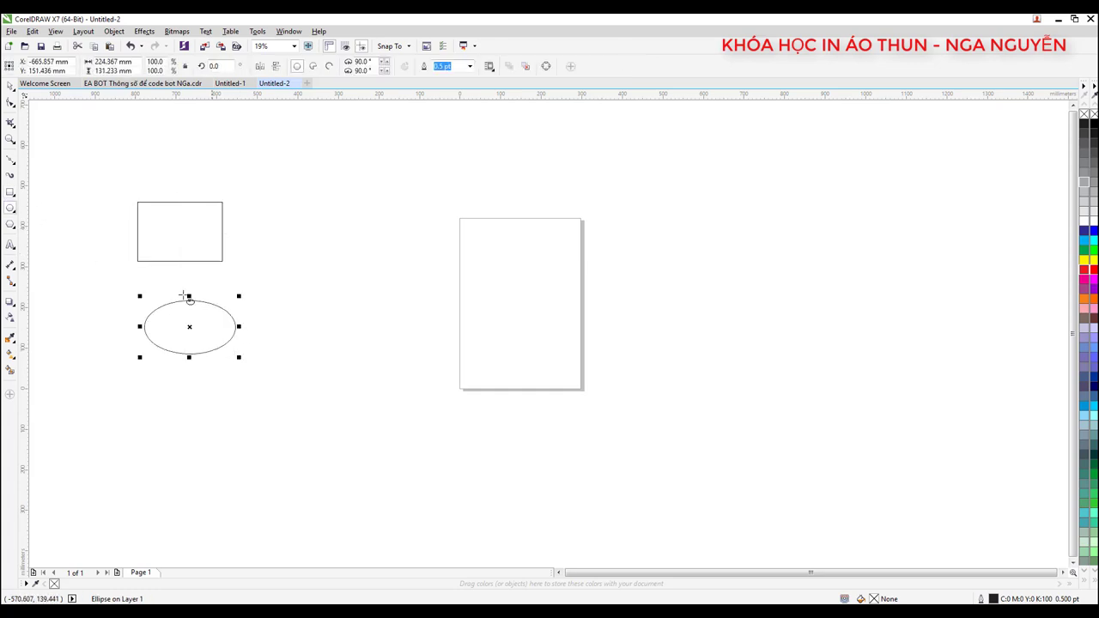
click(10, 86)
click(91, 128)
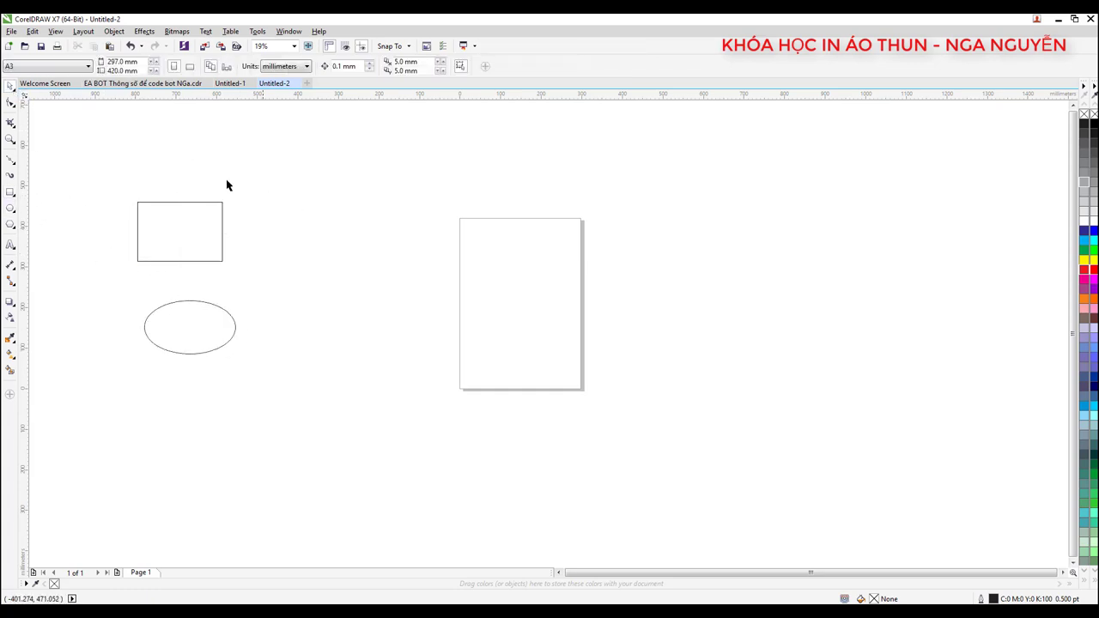
drag(91, 138, 191, 206)
- Add four pages so the document has five pages
click(116, 572)
click(118, 572)
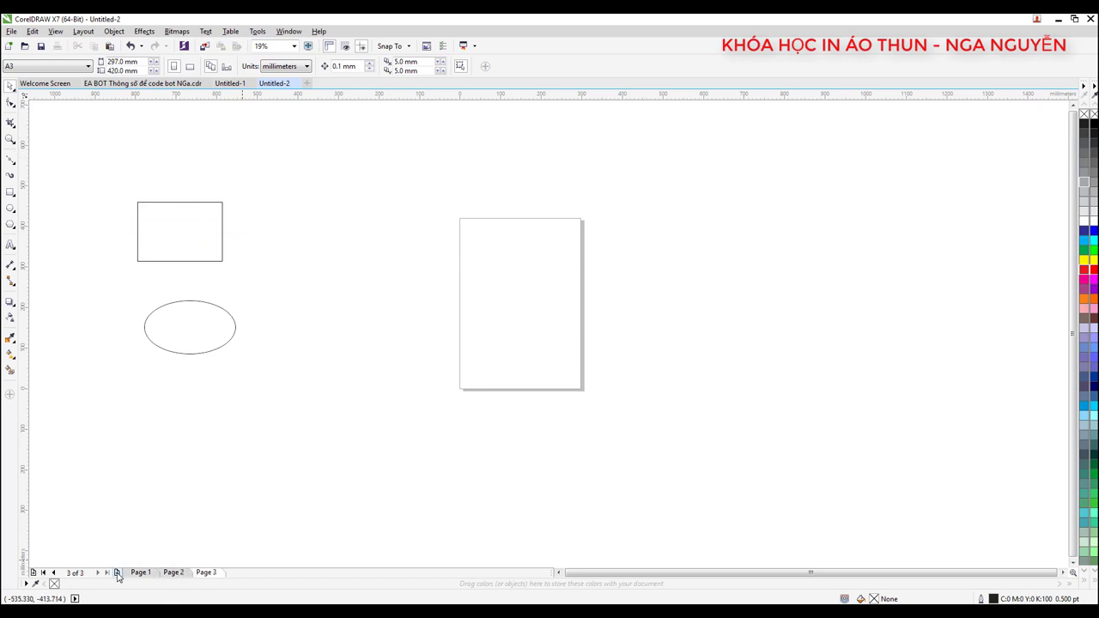
click(117, 573)
click(117, 572)
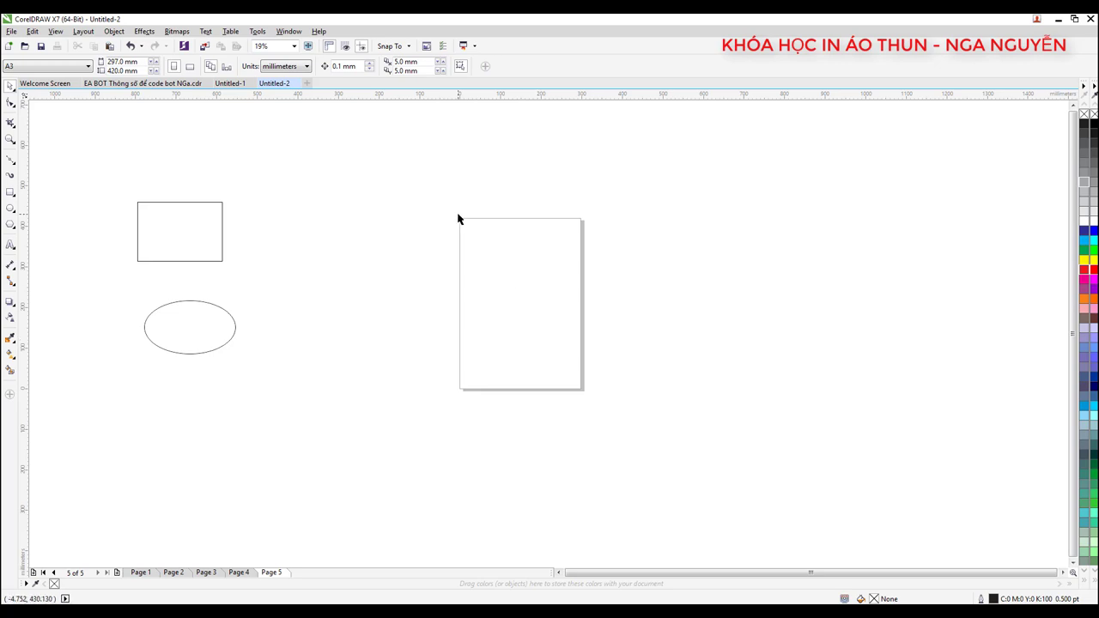
- Draw a page-sized rectangle with a red 24 pt outline
click(10, 192)
drag(458, 219, 585, 390)
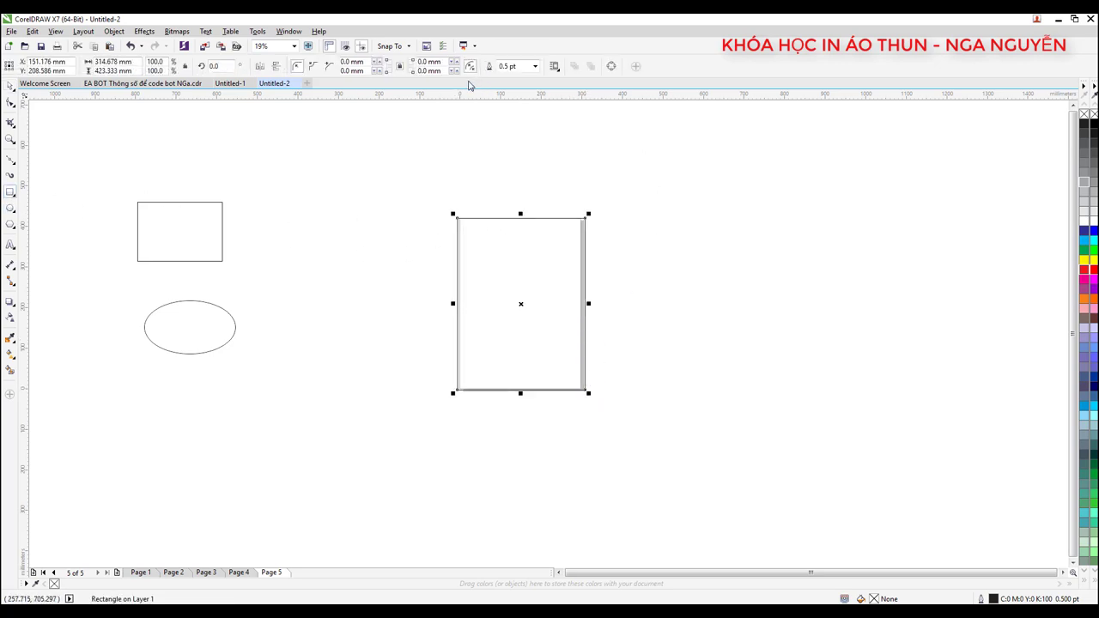
right_click(1085, 271)
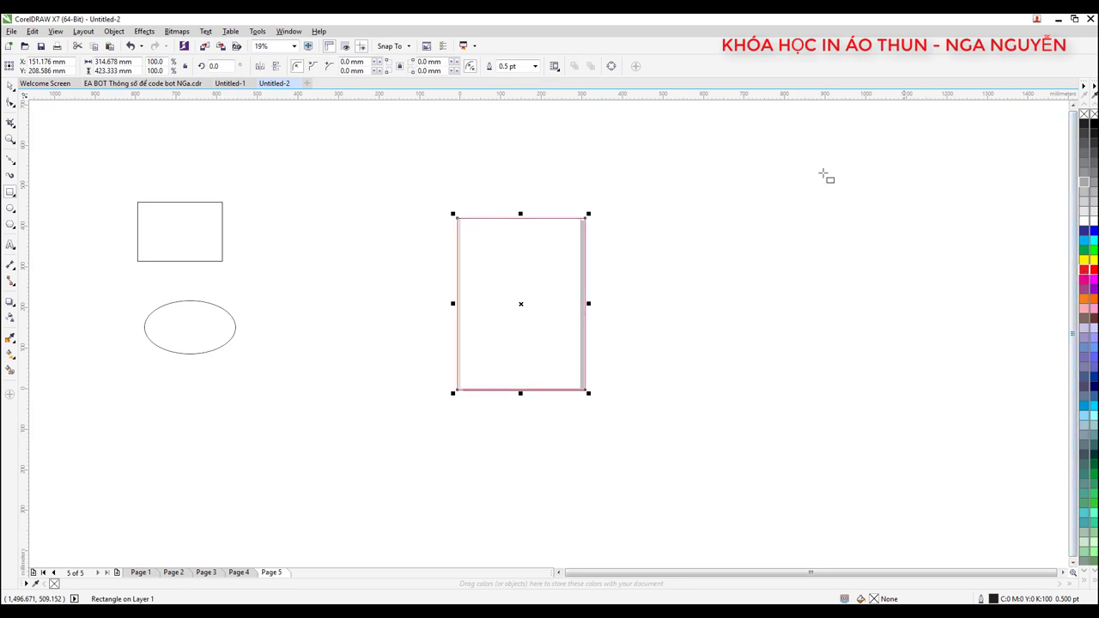
click(535, 66)
click(519, 190)
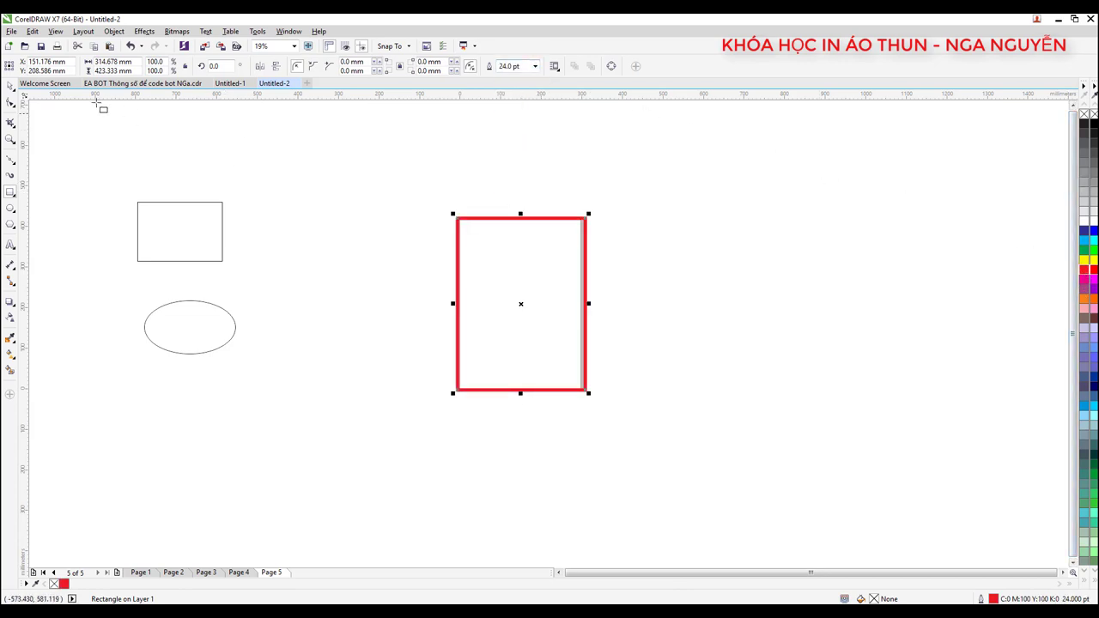
- Select the red-outlined rectangle and shift it up and left, off the page
click(10, 86)
click(458, 215)
click(507, 252)
click(470, 200)
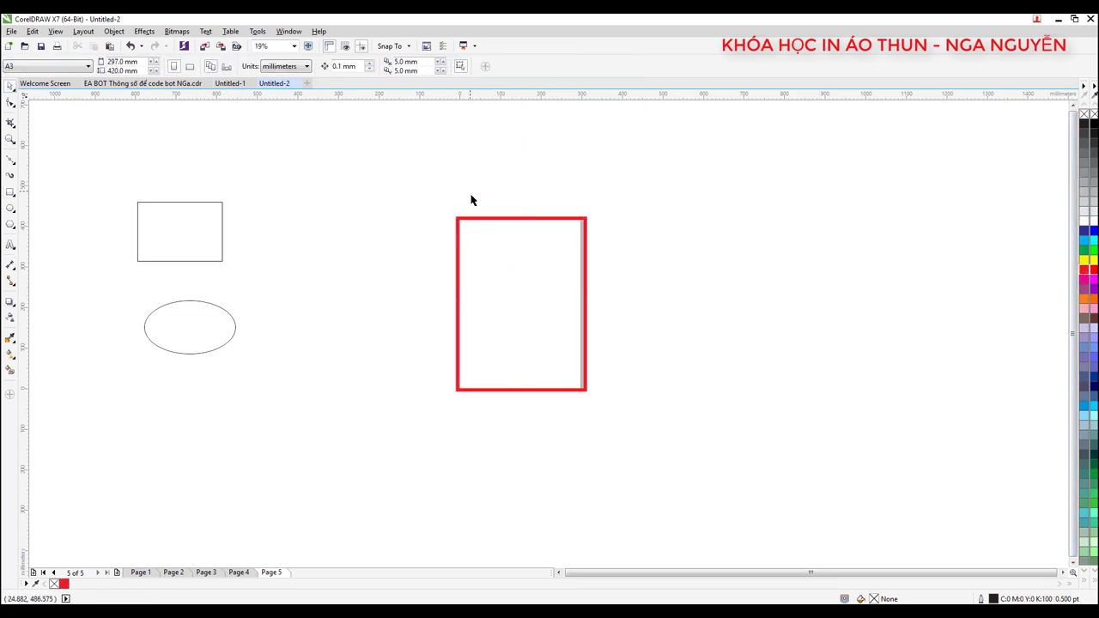
click(535, 228)
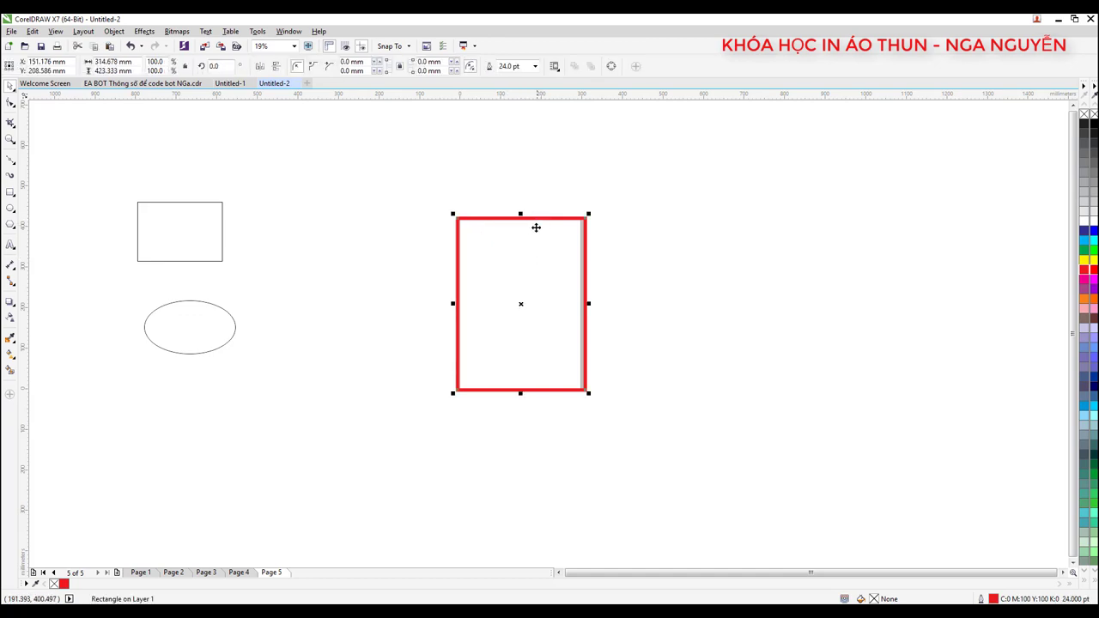
drag(535, 290, 533, 284)
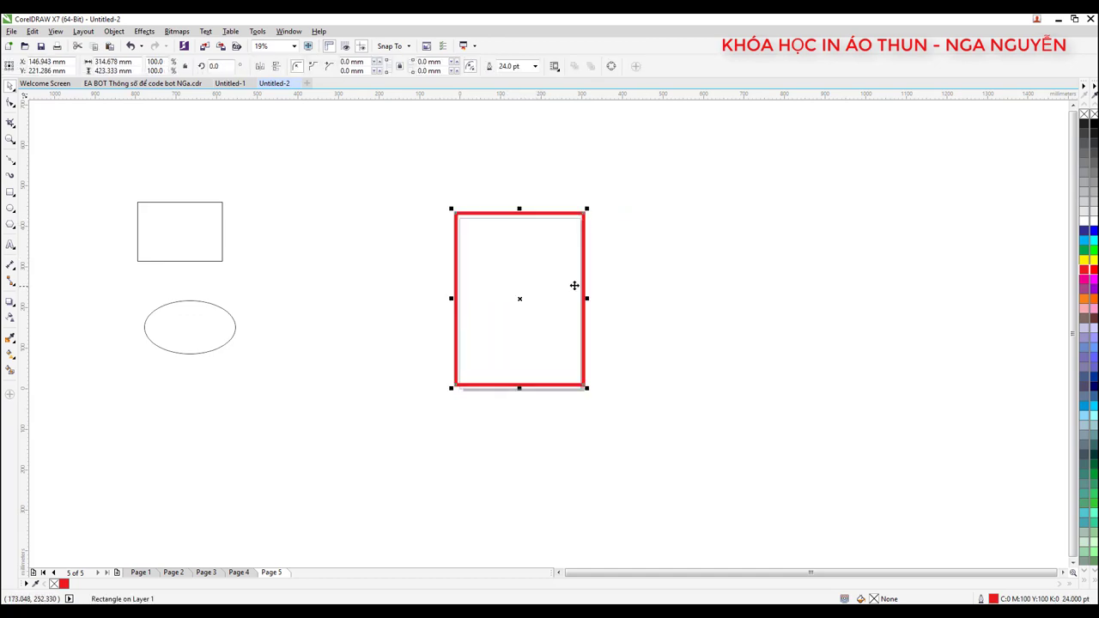
click(658, 283)
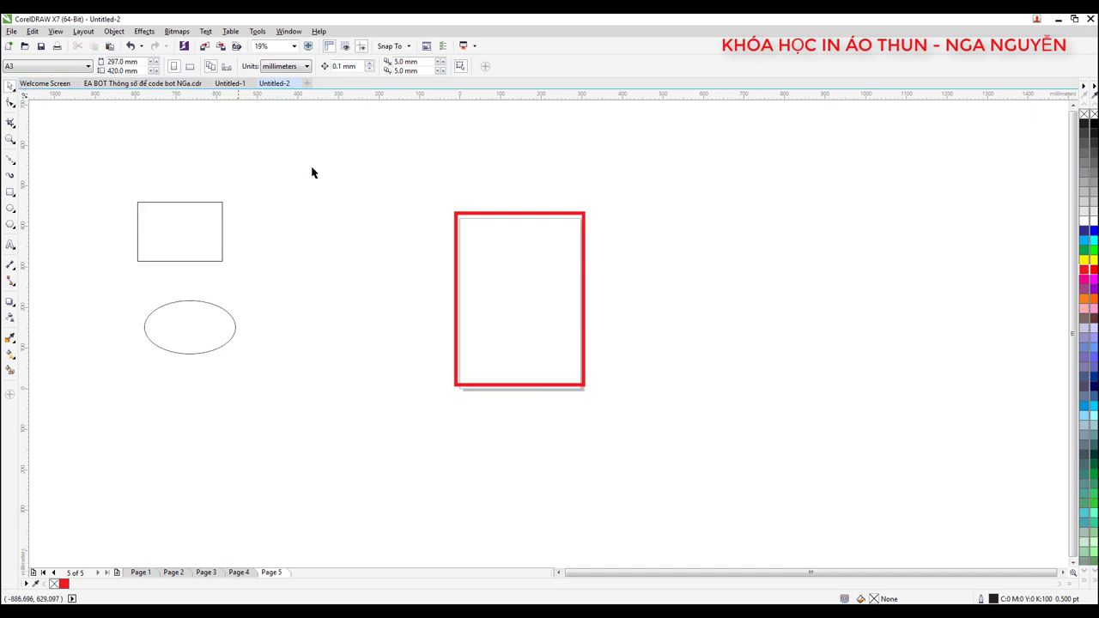
click(505, 218)
mouse_move(542, 279)
mouse_down()
mouse_move(526, 280)
mouse_move(564, 263)
mouse_move(467, 263)
mouse_up()
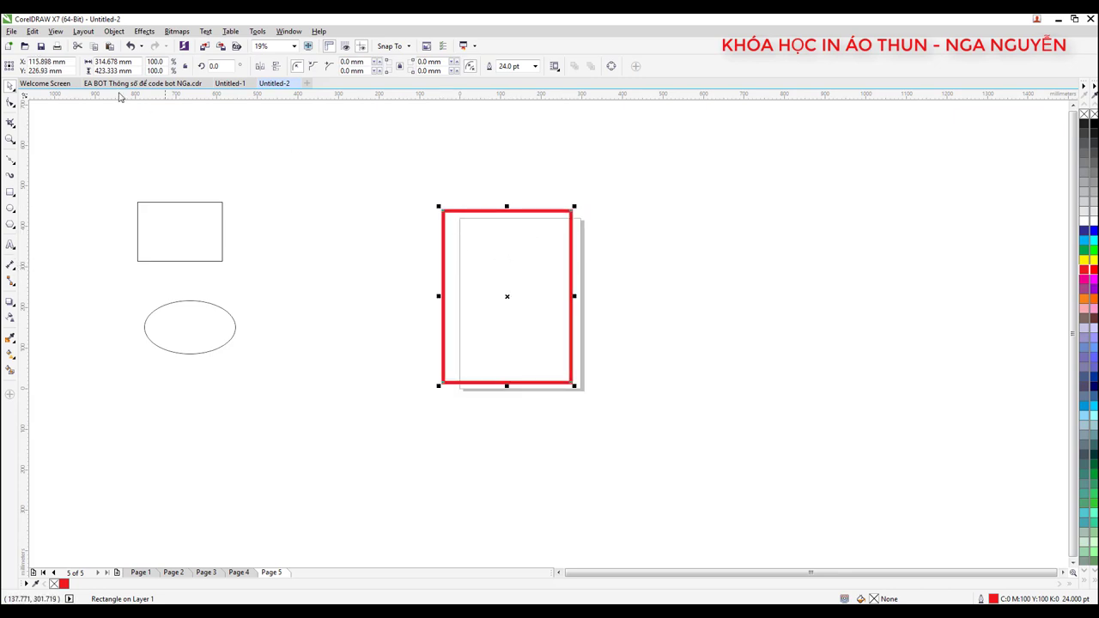
click(258, 143)
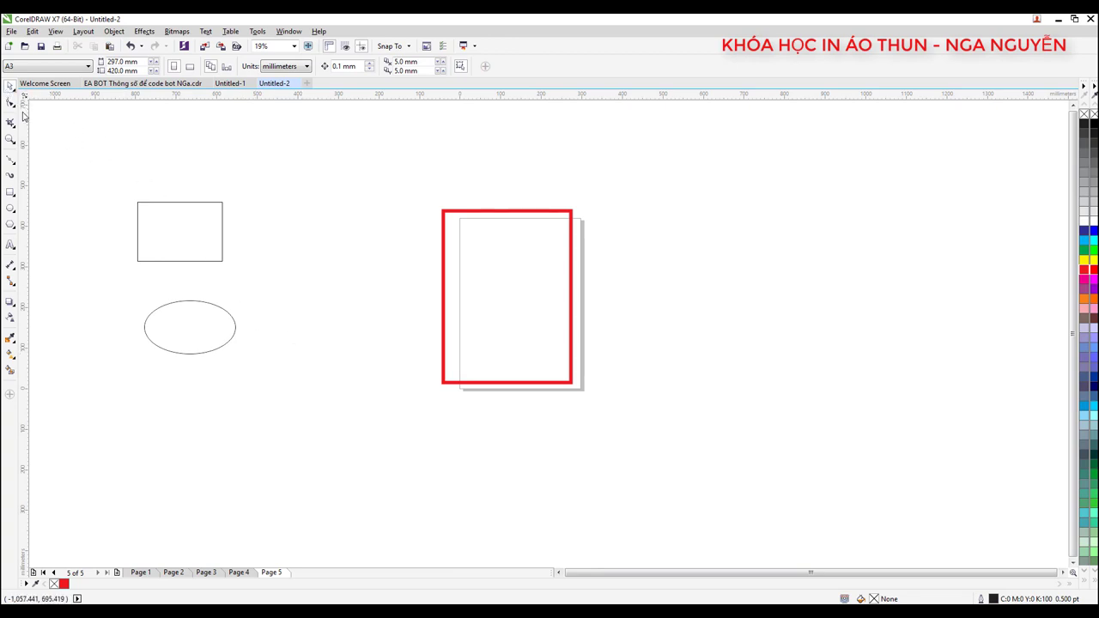
- Draw a closed three-point triangle between the rectangle and the page
click(380, 255)
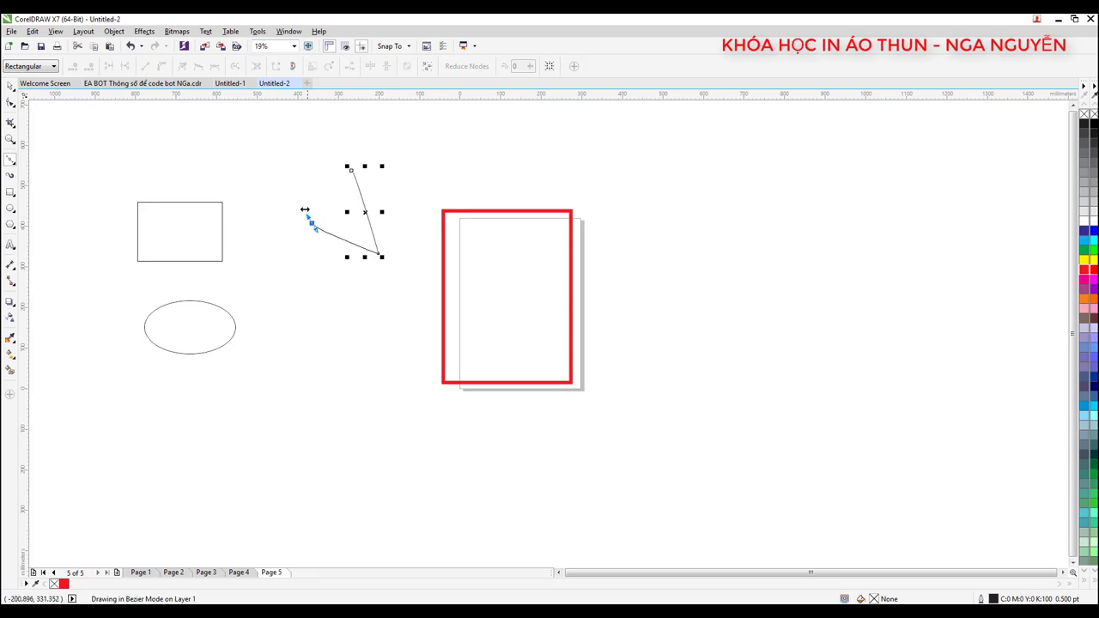
click(312, 224)
click(350, 170)
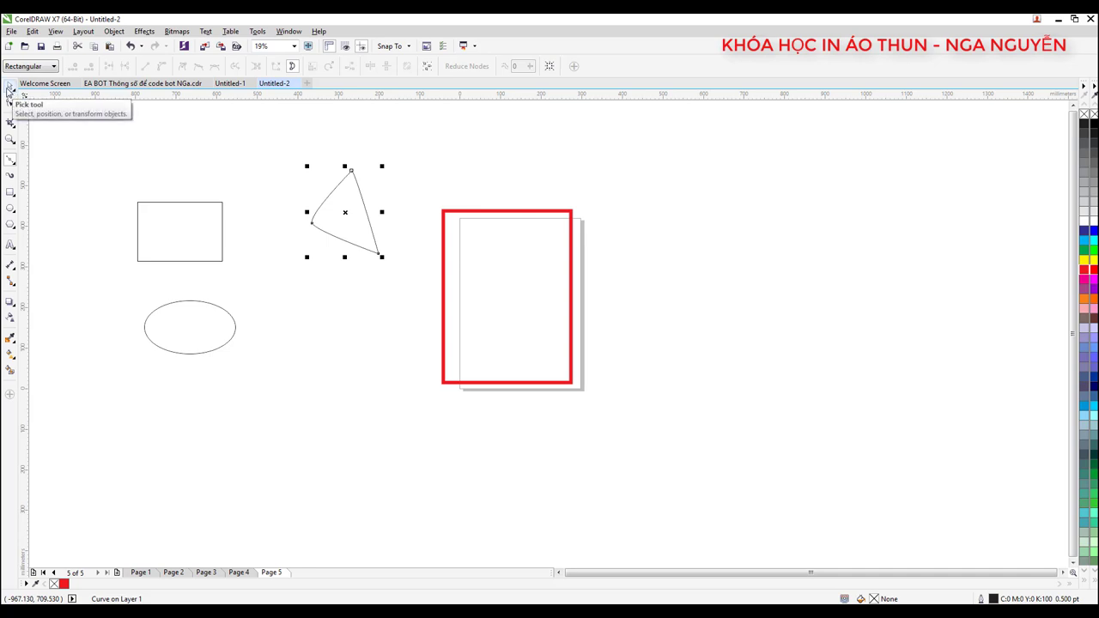
click(9, 91)
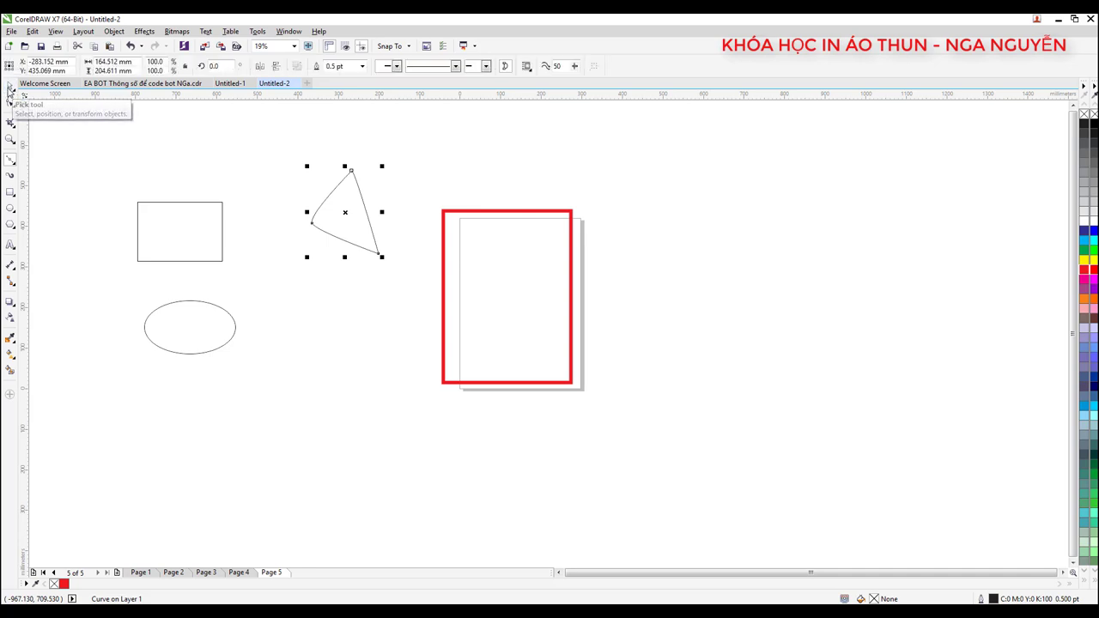
- Select and deselect the triangle, then minimize CorelDRAW
click(253, 143)
click(347, 212)
click(428, 188)
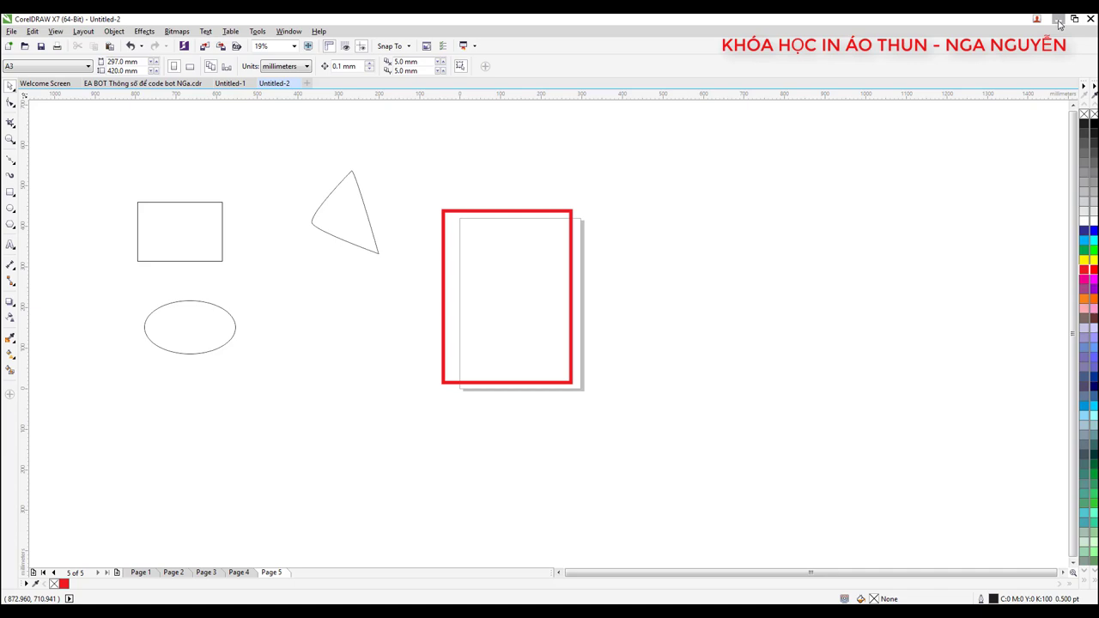
click(1058, 19)
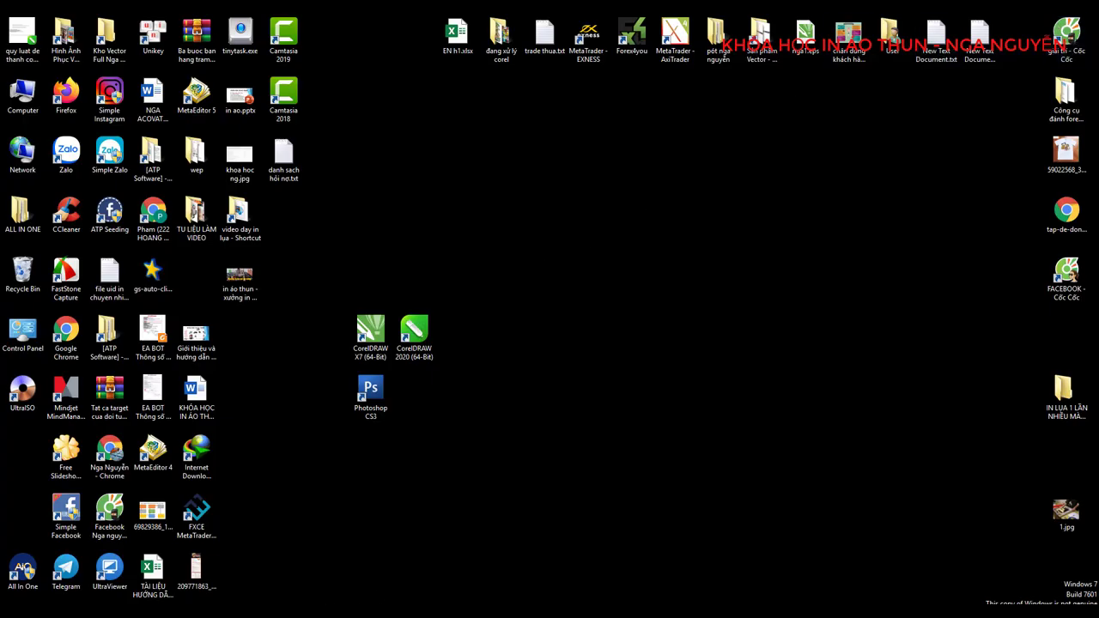
mouse_move(447, 560)
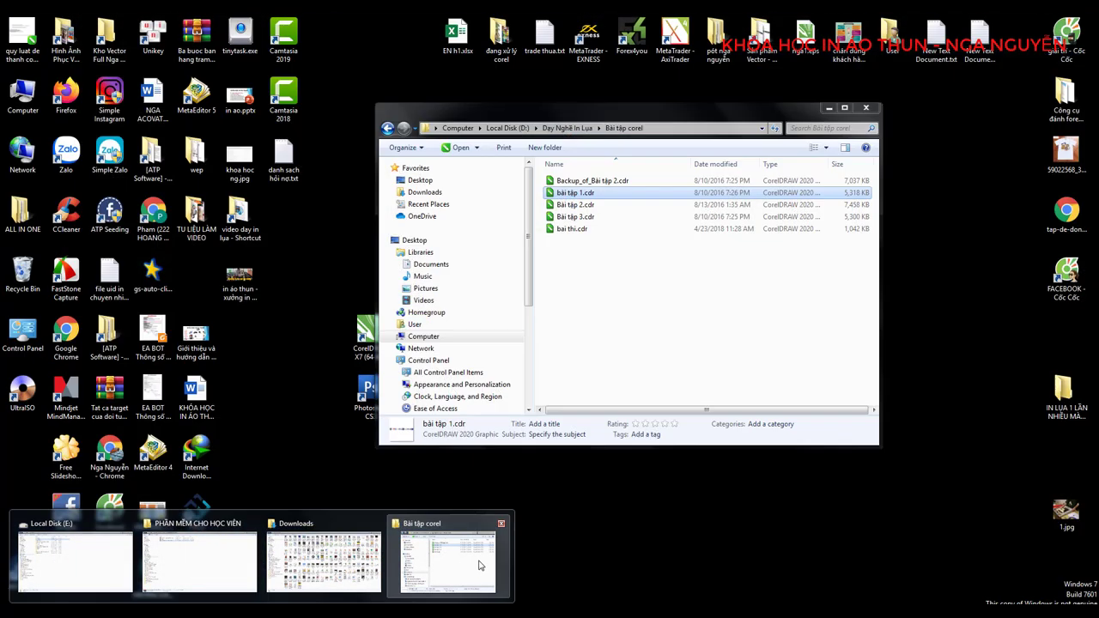
- Go into the Bài tập corel folder and open bài tập 1.cdr in CorelDRAW
click(480, 565)
click(649, 258)
click(580, 133)
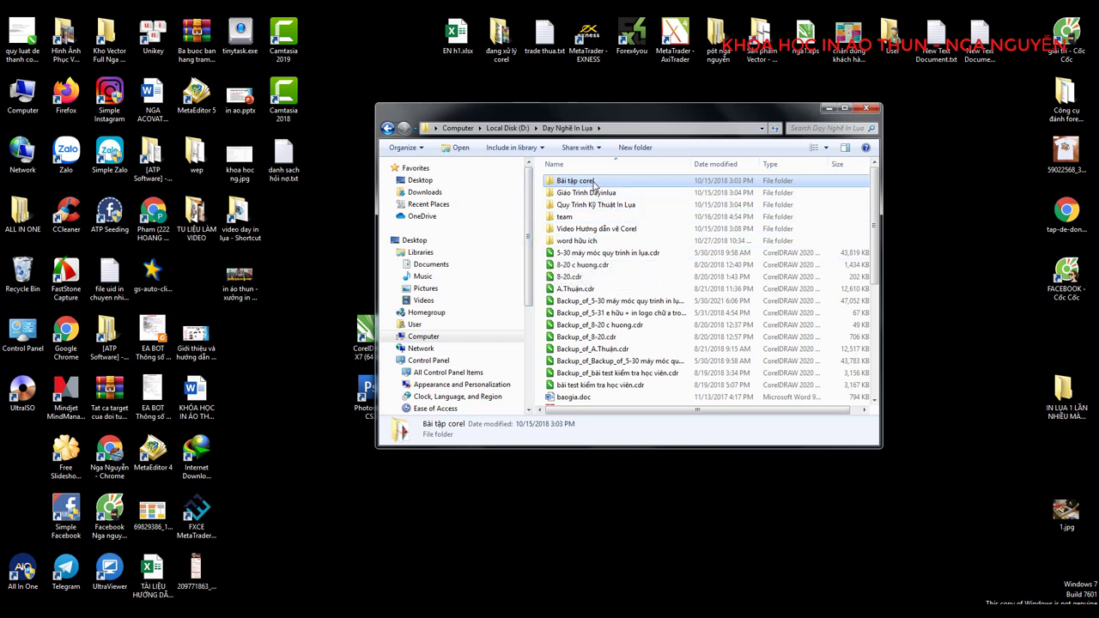
double_click(593, 183)
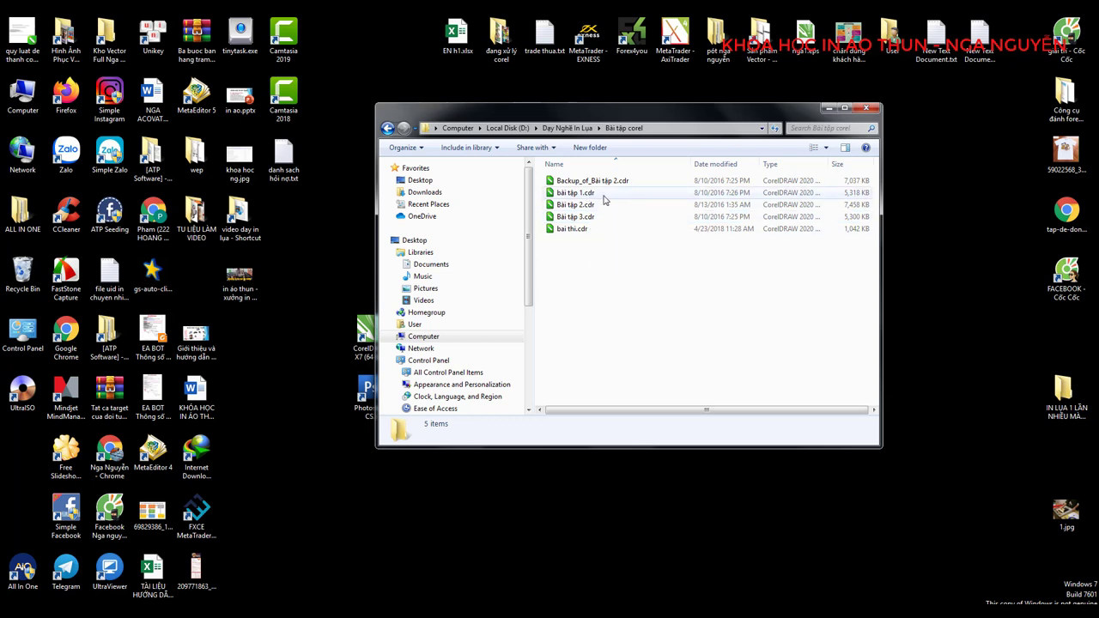
double_click(605, 198)
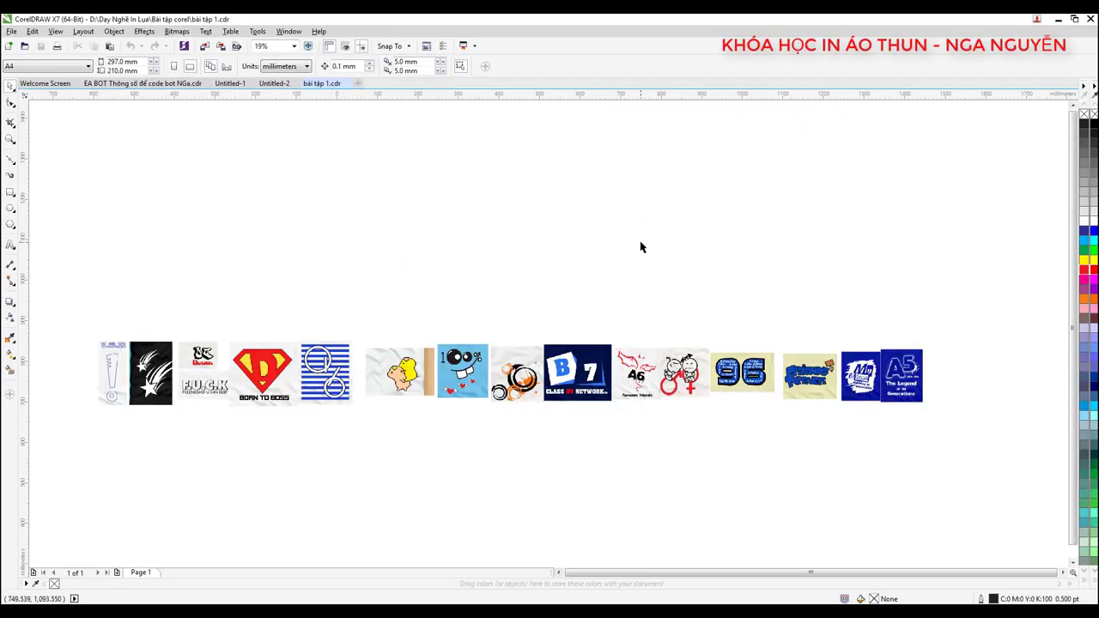
scroll(639, 247, down, 1)
scroll(606, 309, up, 3)
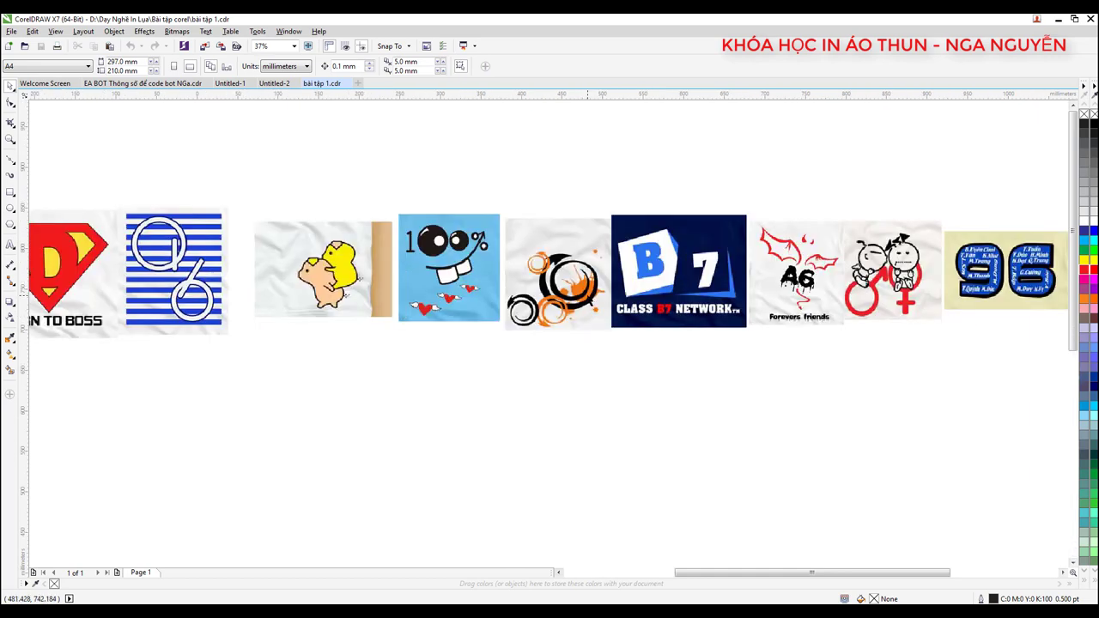
scroll(587, 301, down, 2)
scroll(526, 298, up, 2)
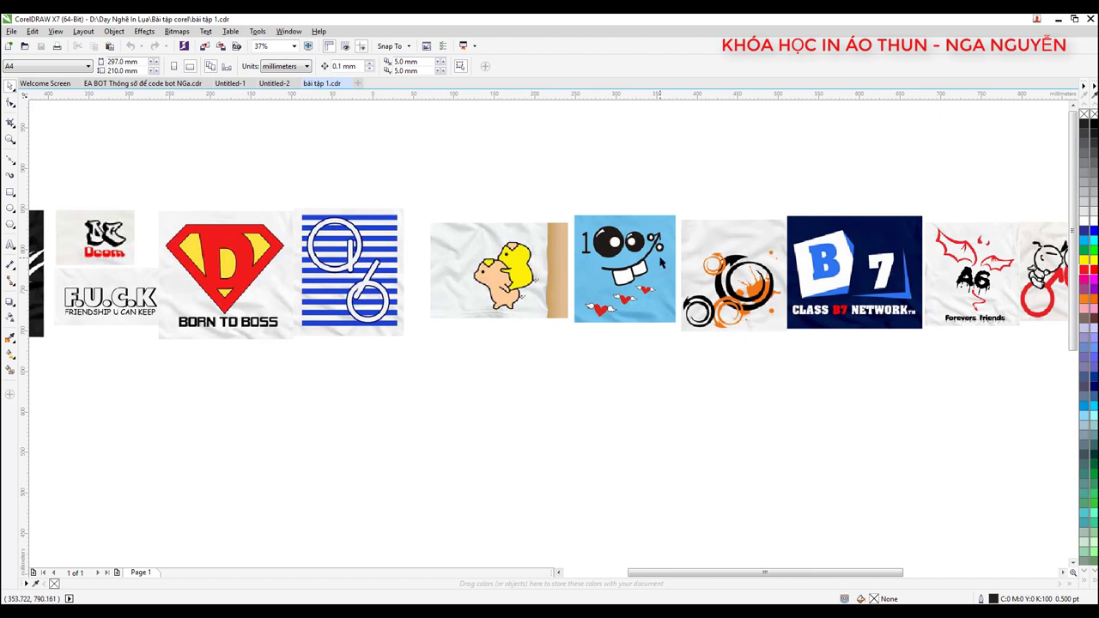
scroll(659, 262, down, 2)
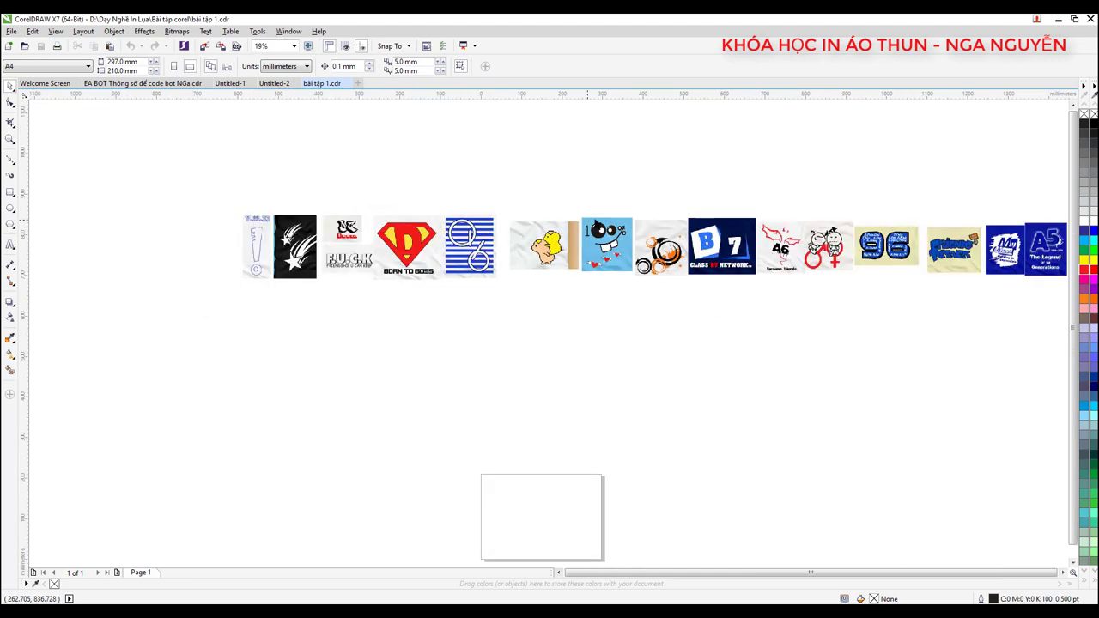
scroll(674, 249, up, 4)
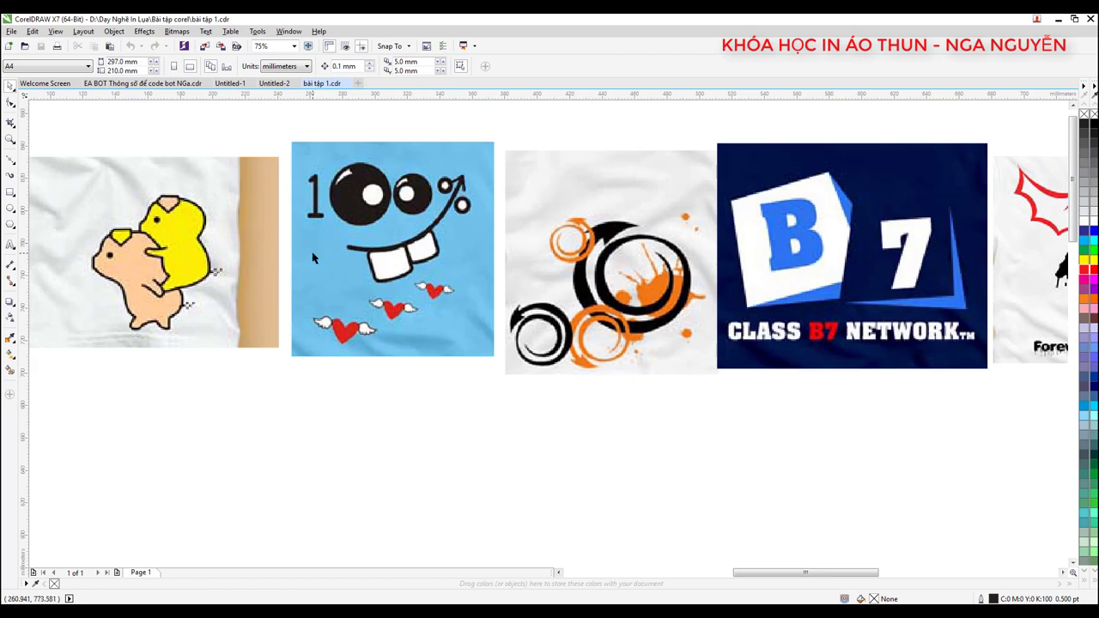
- Move the CLASS B7 NETWORK image below the row of logos
click(807, 224)
scroll(799, 217, up, 2)
mouse_move(783, 290)
mouse_down()
mouse_move(766, 328)
mouse_move(550, 473)
mouse_up()
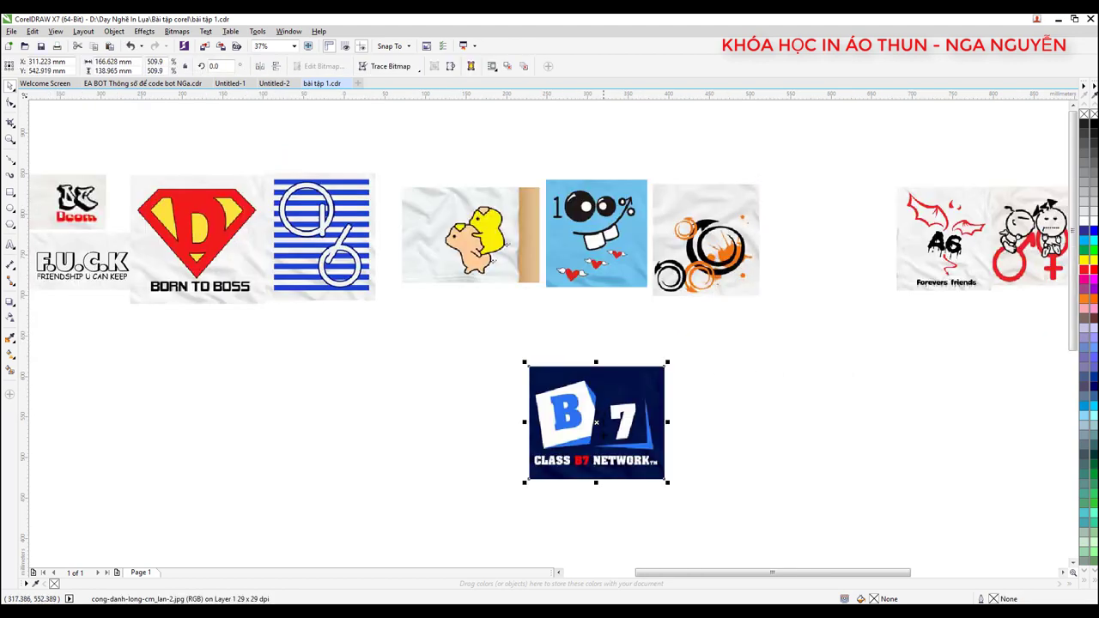
scroll(601, 292, up, 2)
scroll(601, 289, down, 1)
scroll(601, 289, up, 2)
scroll(601, 309, down, 1)
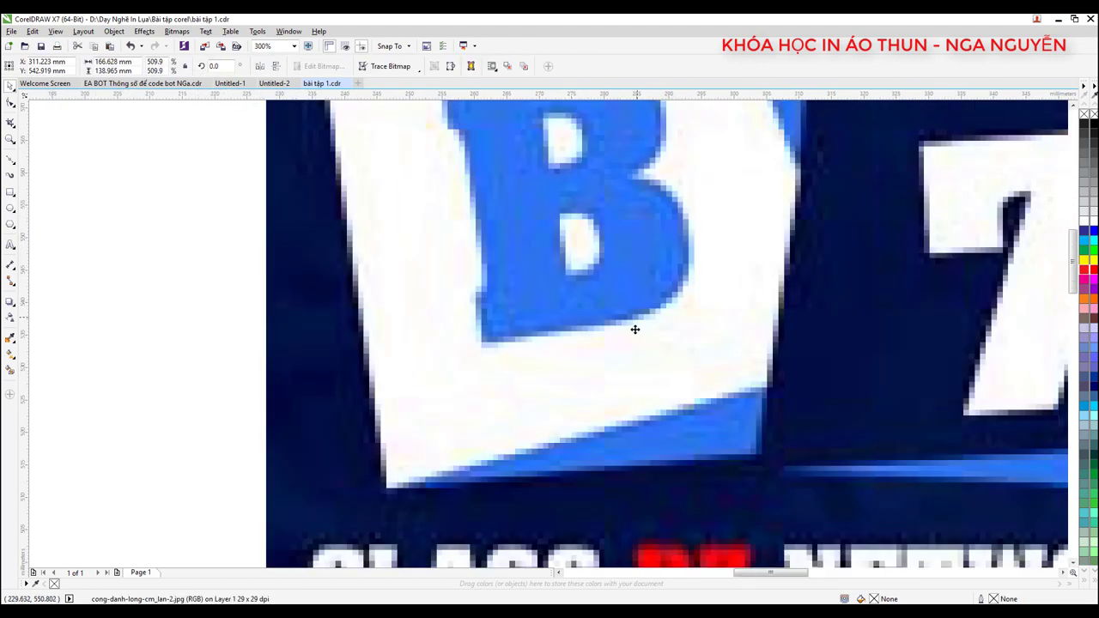
scroll(635, 326, down, 1)
scroll(629, 271, up, 1)
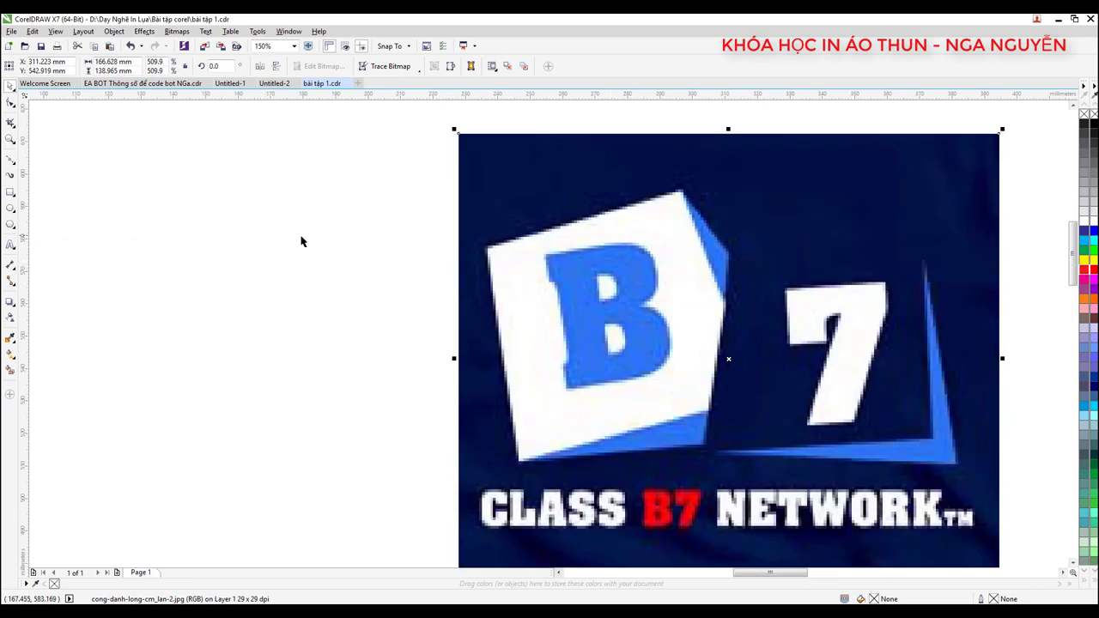
- Nudge the B7 image up-left and start a text line to its left
click(10, 160)
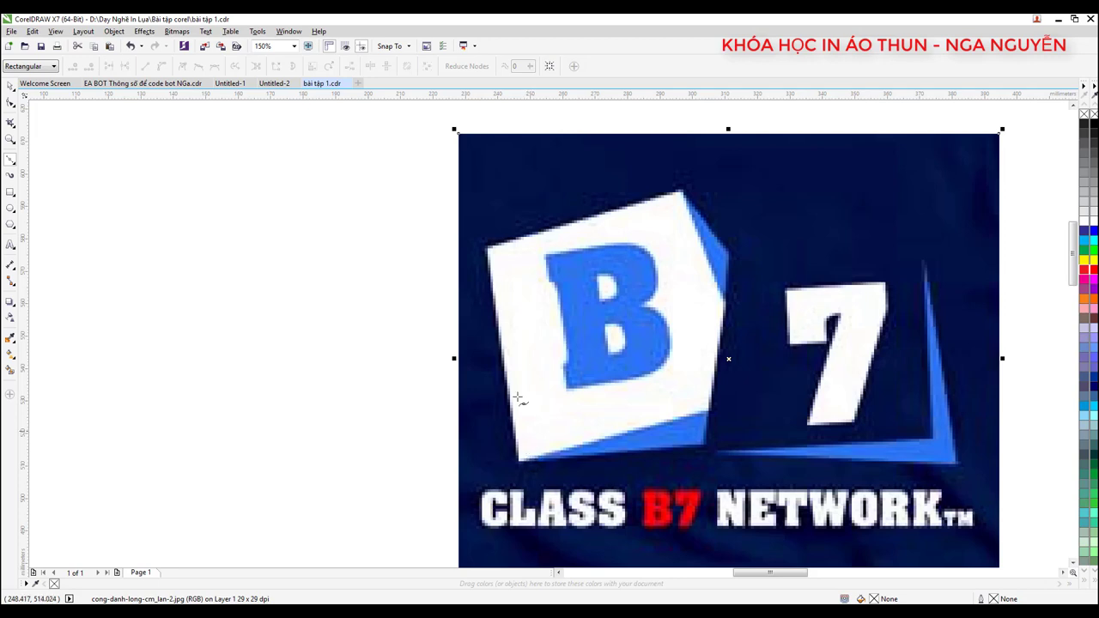
click(10, 85)
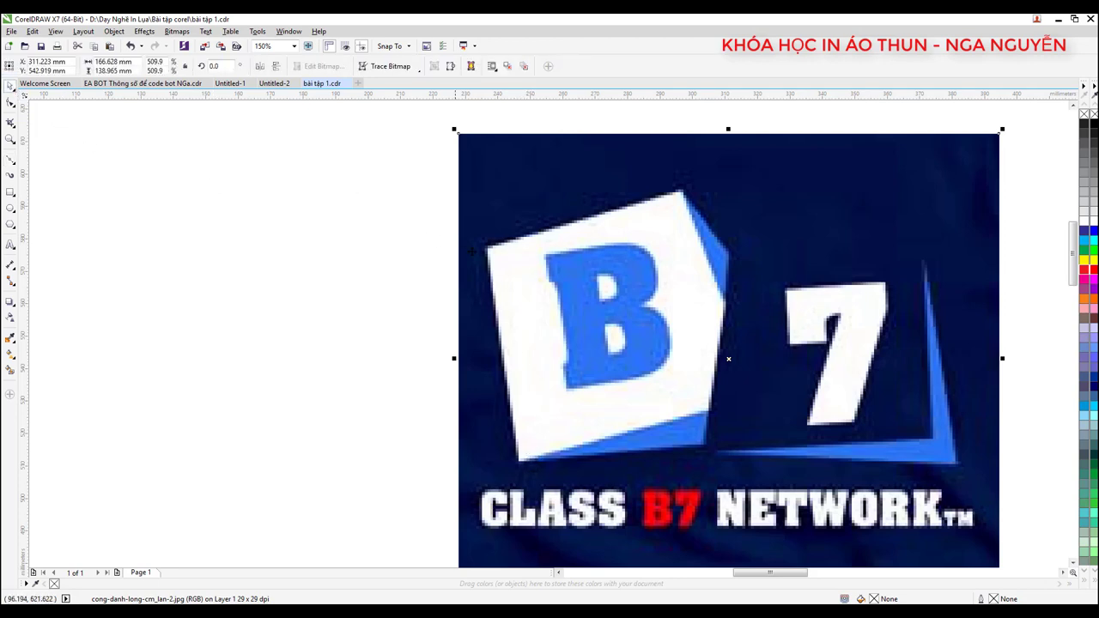
scroll(472, 263, down, 2)
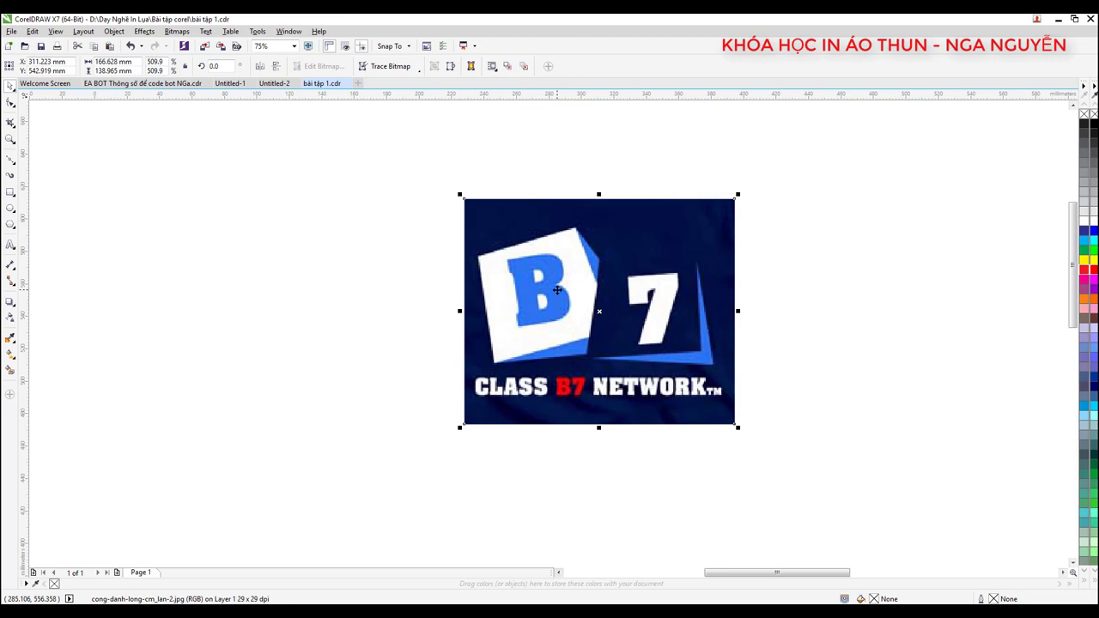
drag(557, 290, 537, 286)
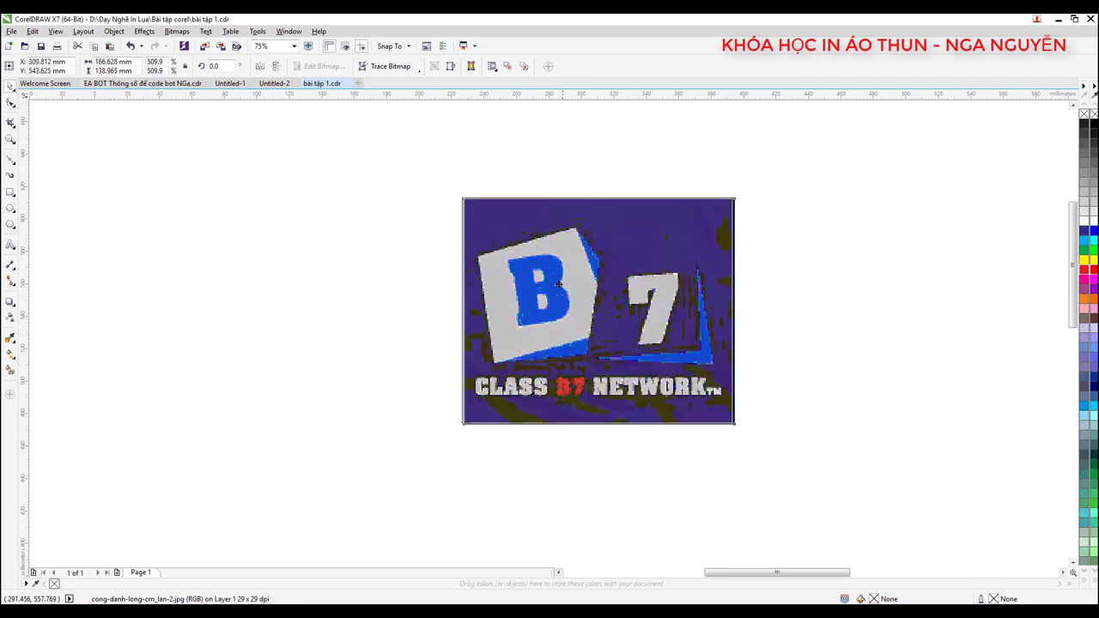
click(10, 245)
click(314, 232)
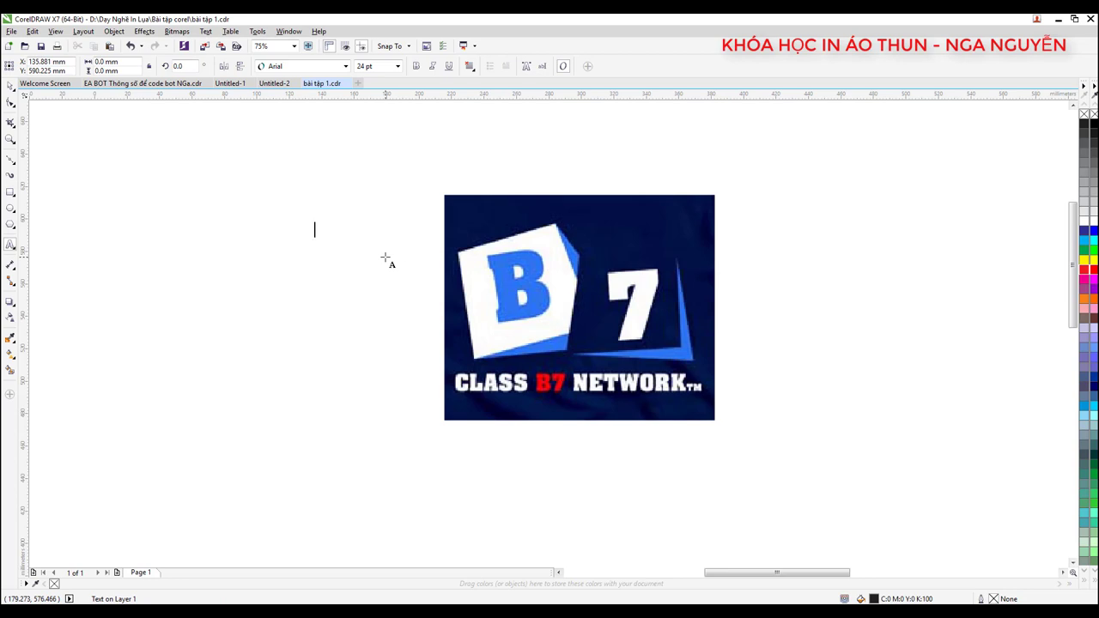
- Type the note lines 'hình in rõ hơn' and 'file vector- RÕ'
text(hinh in rõ ho)
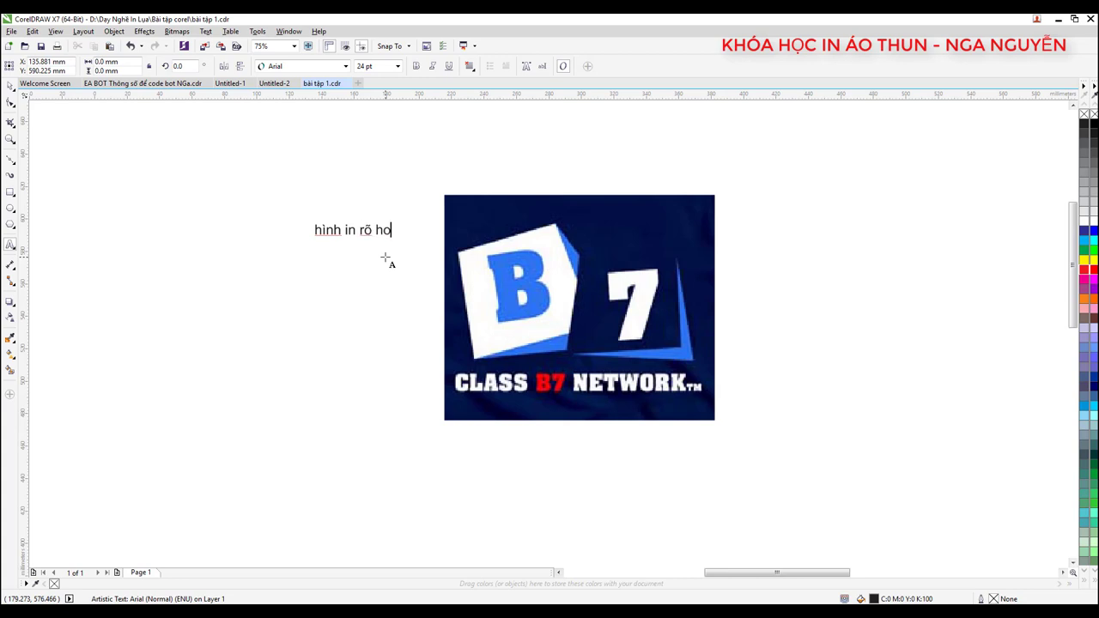
key(BackSpace)
text(ơn)
key(Escape)
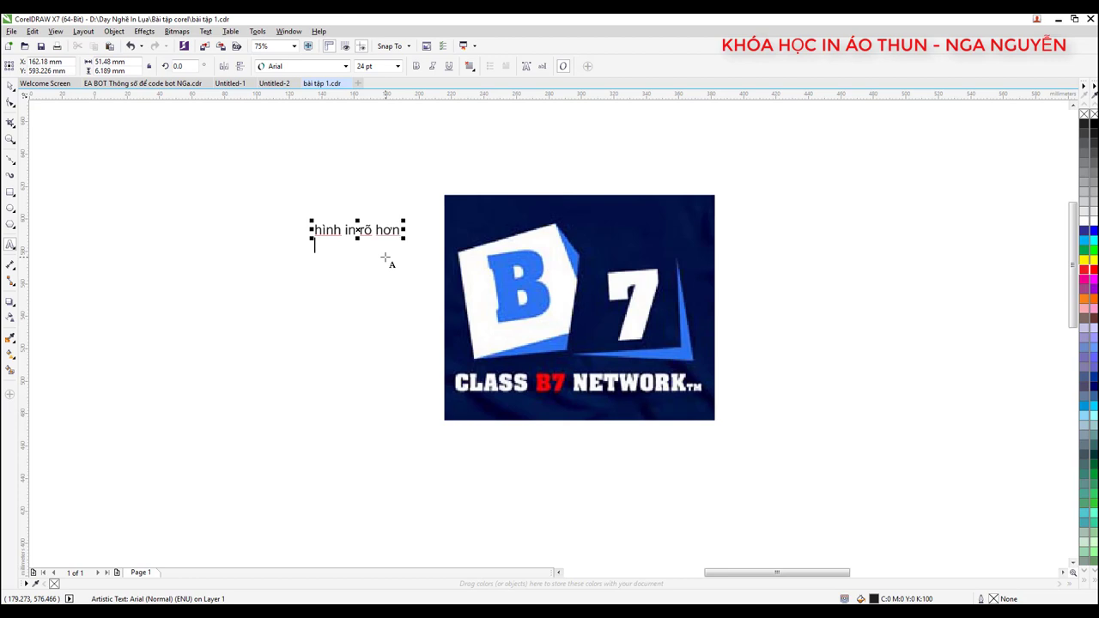
text(file vector)
key(Escape)
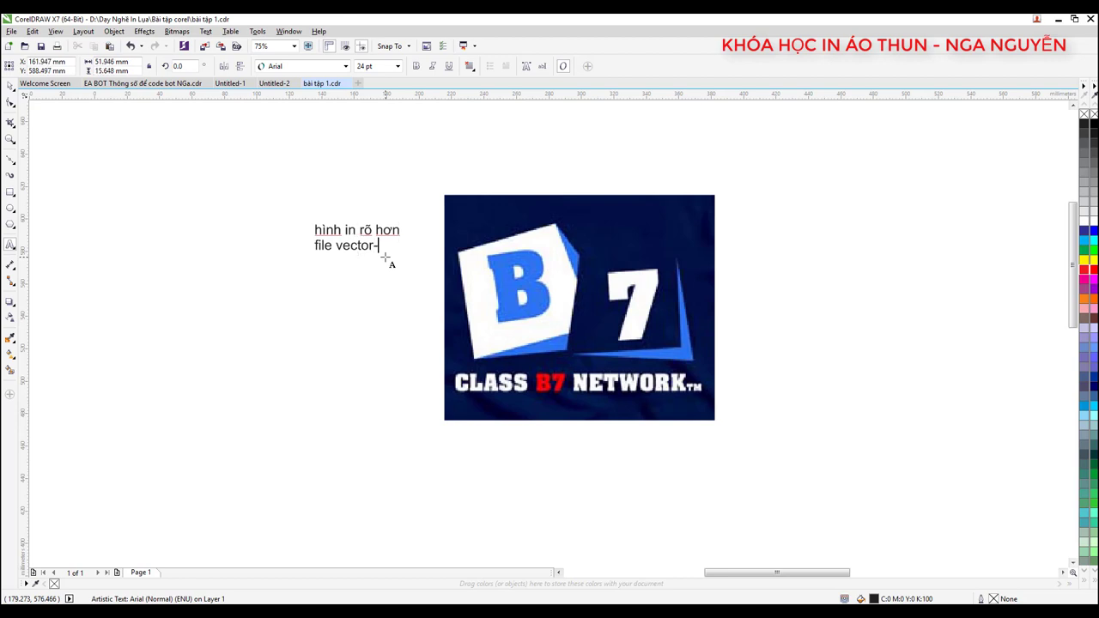
text(RO)
- Enlarge the note to about 87 pt, colour it red, move it left, and add 'cắt decal'
drag(403, 251, 633, 321)
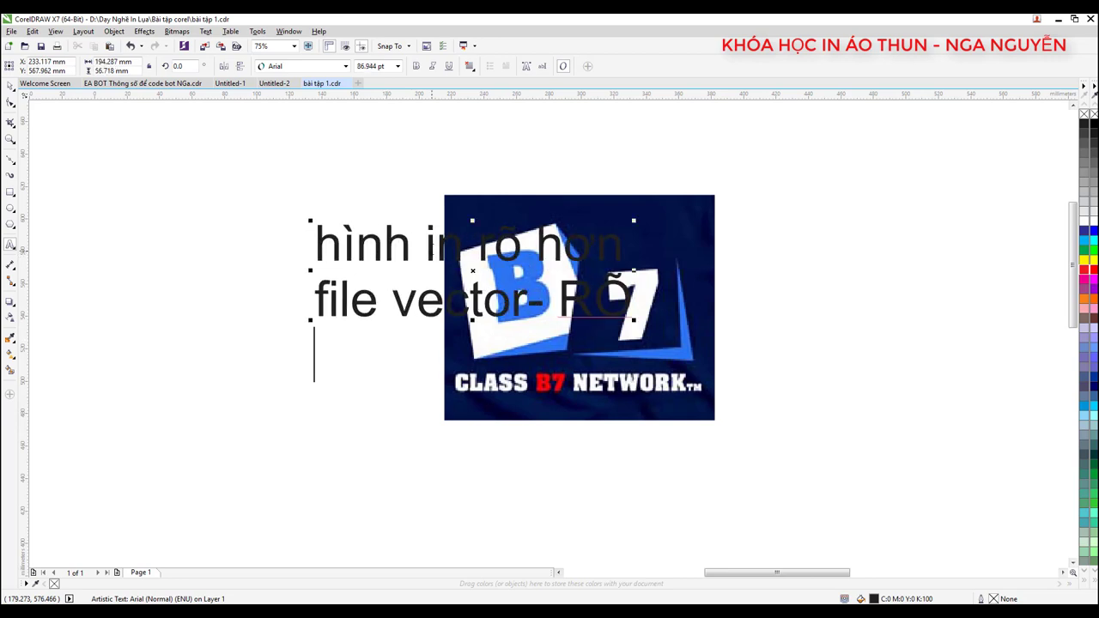
click(1092, 269)
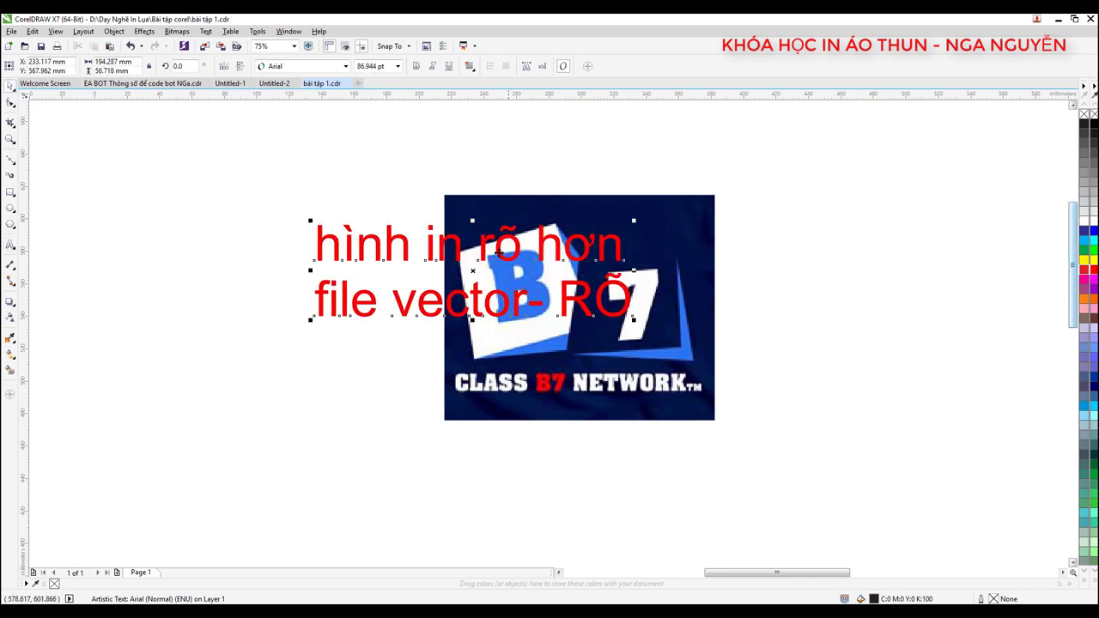
drag(459, 246, 410, 237)
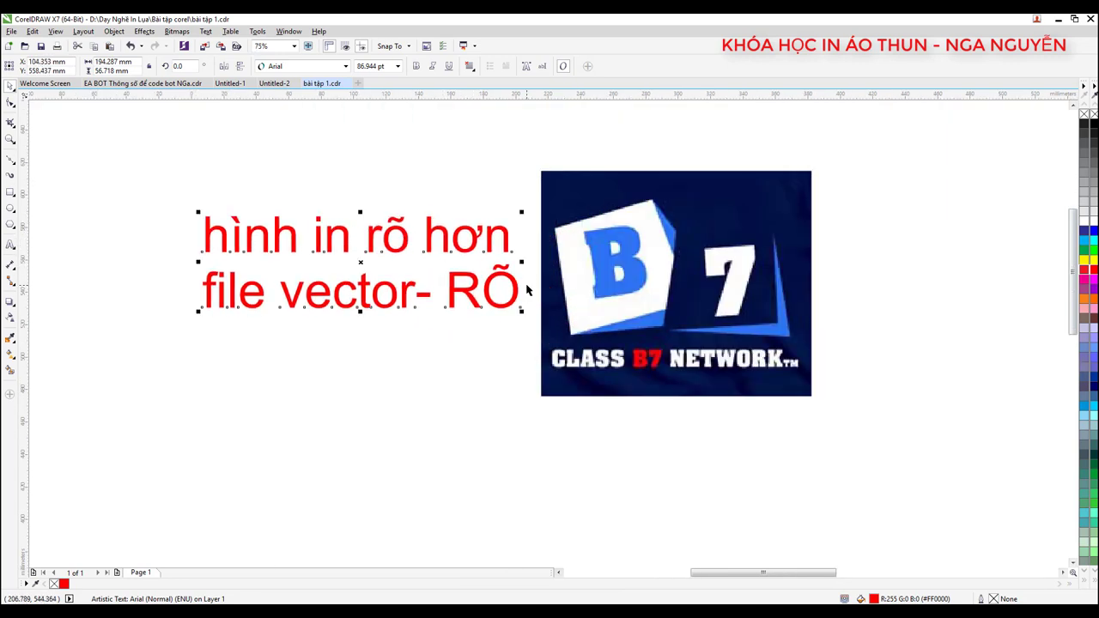
double_click(528, 281)
key(Return)
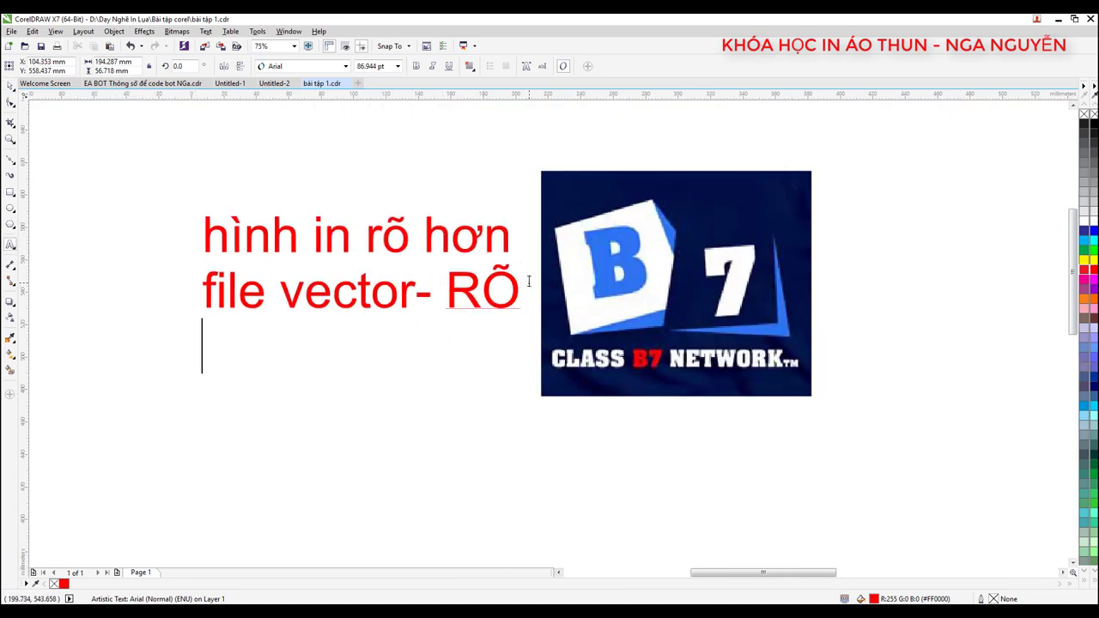
text(caắt)
text( d)
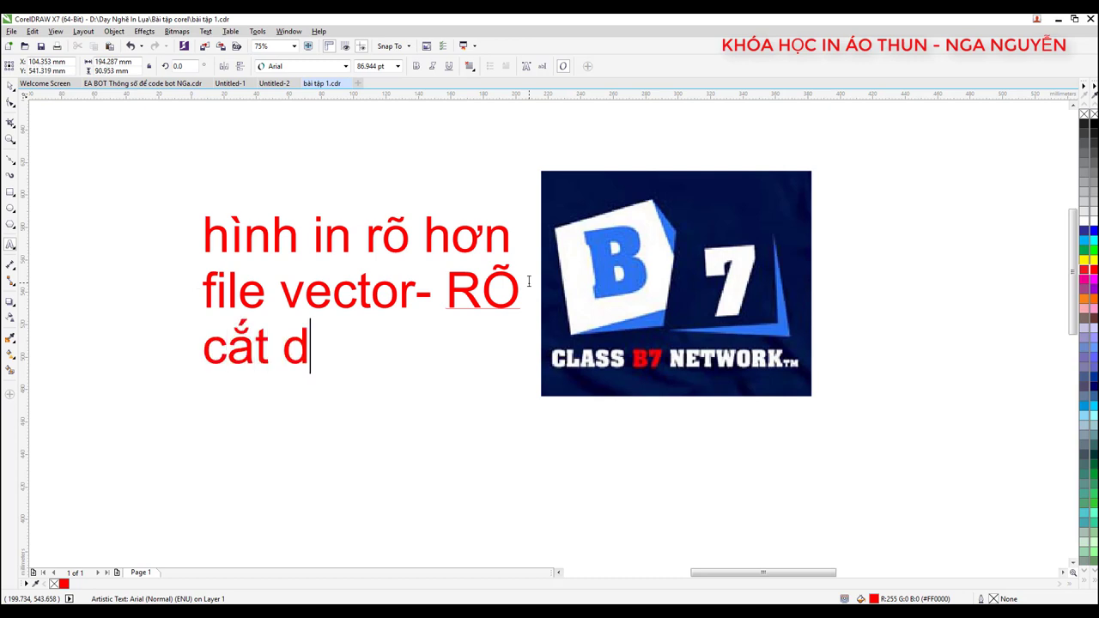
text(ecal)
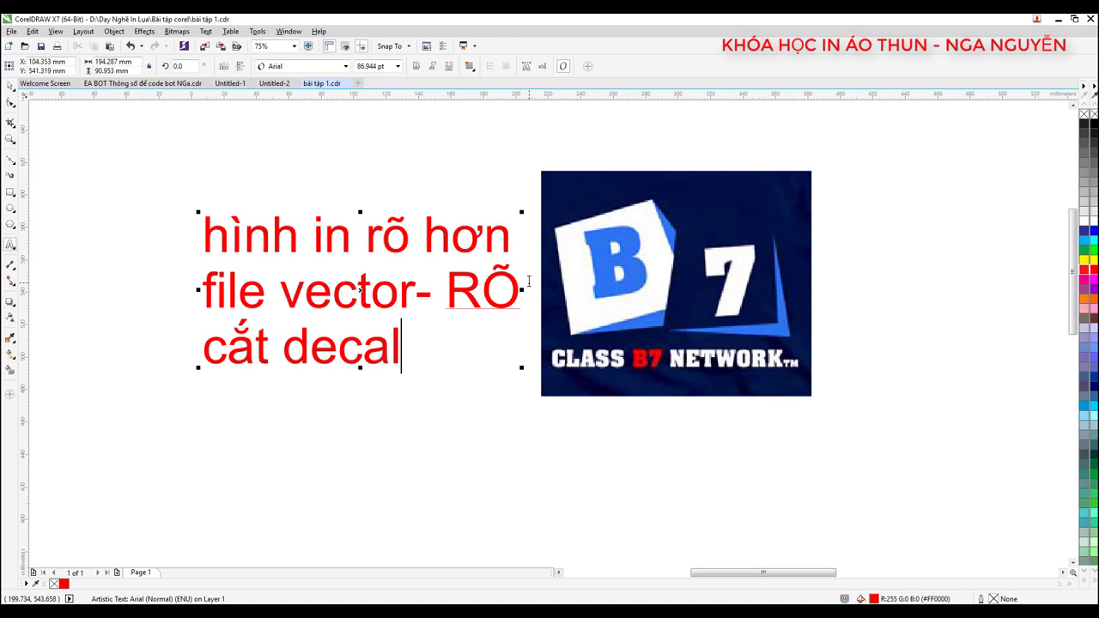
click(10, 159)
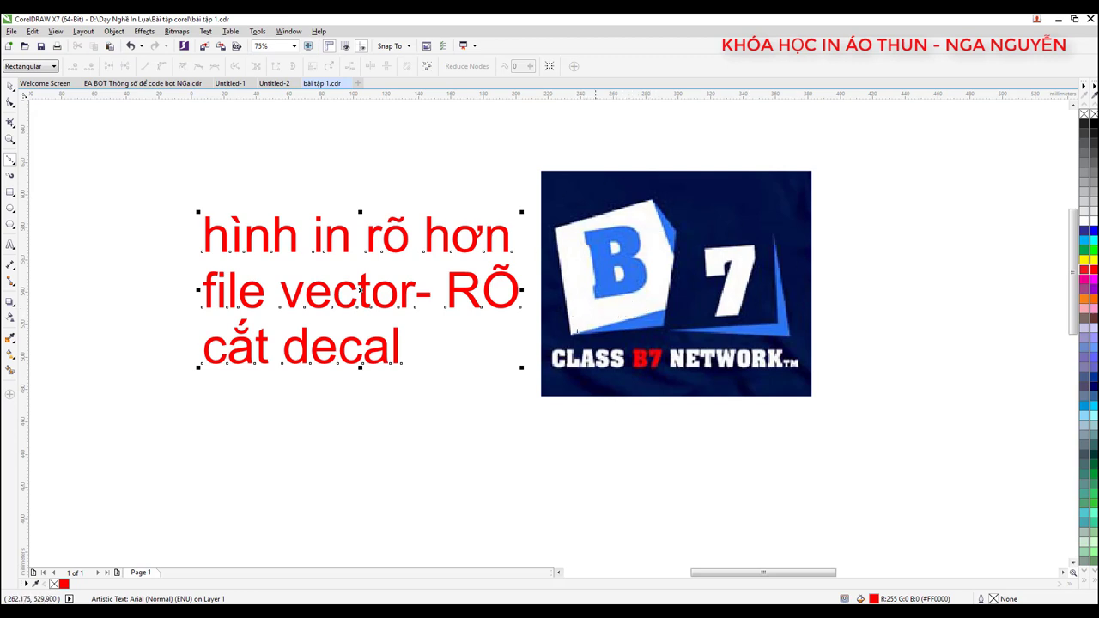
- Draw a trial triangle below the text with the Bezier tool
click(424, 425)
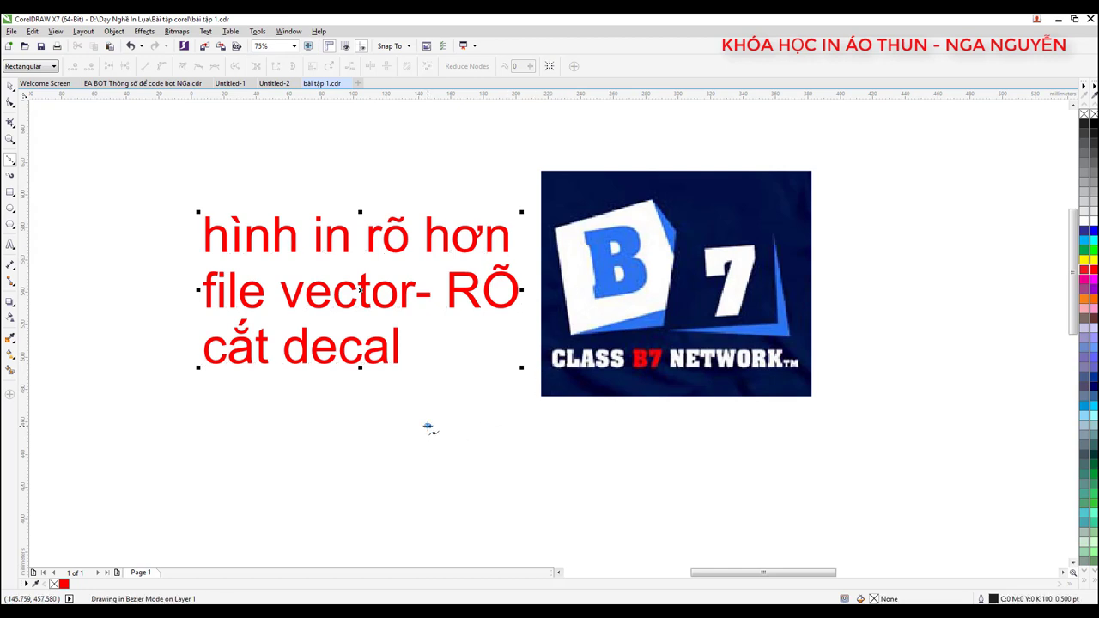
click(575, 425)
click(452, 486)
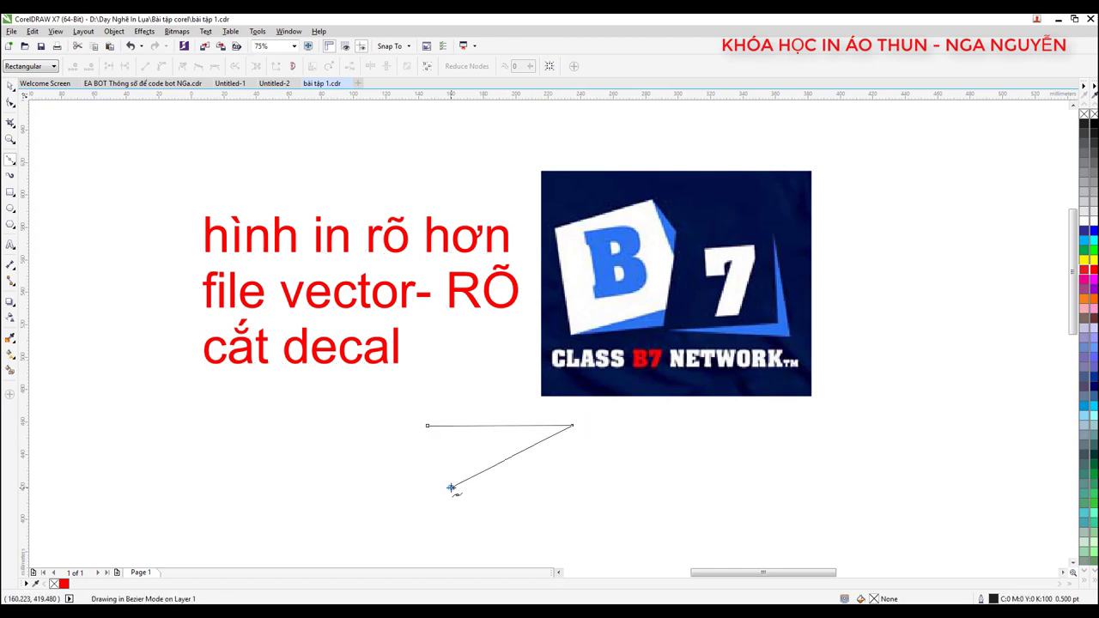
click(425, 425)
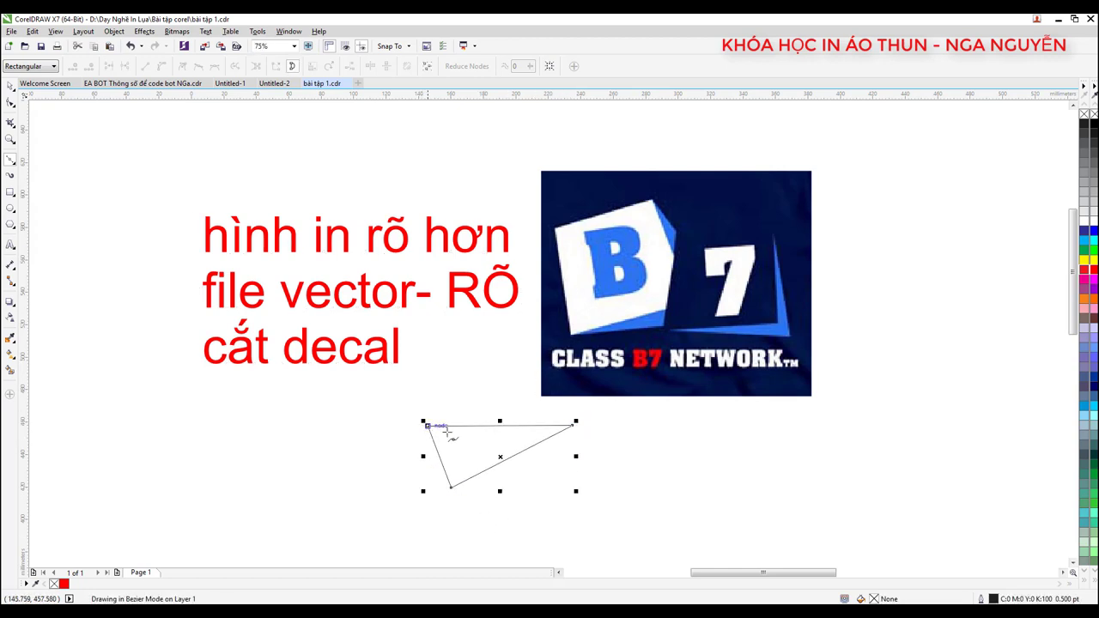
- Select the trial triangle and delete it
click(12, 86)
click(468, 438)
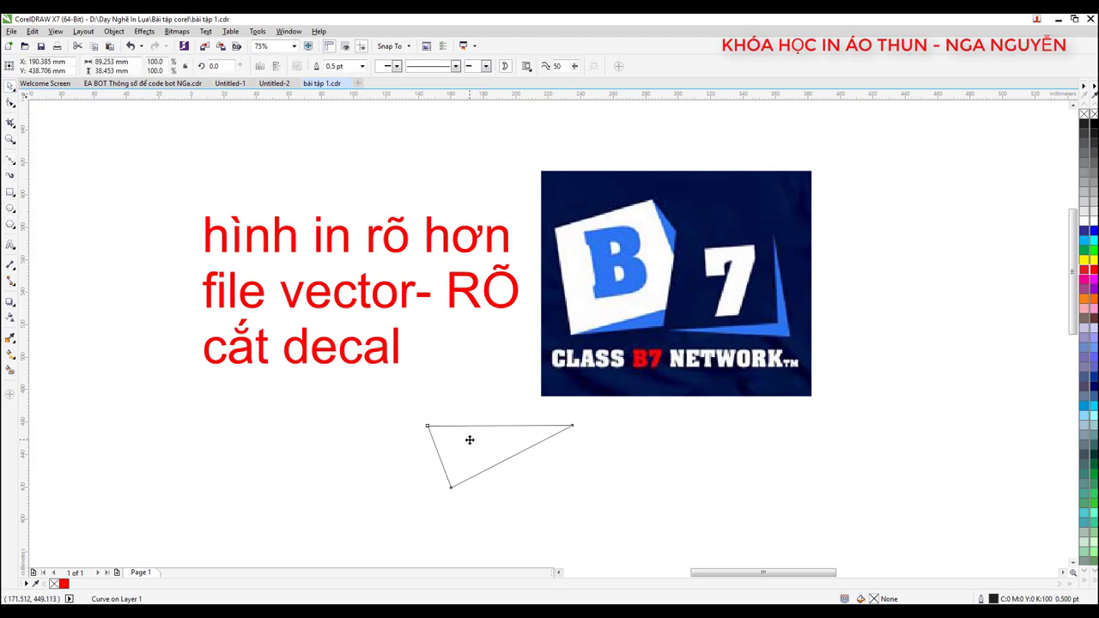
click(473, 414)
scroll(442, 433, up, 2)
scroll(455, 429, up, 2)
scroll(473, 425, down, 1)
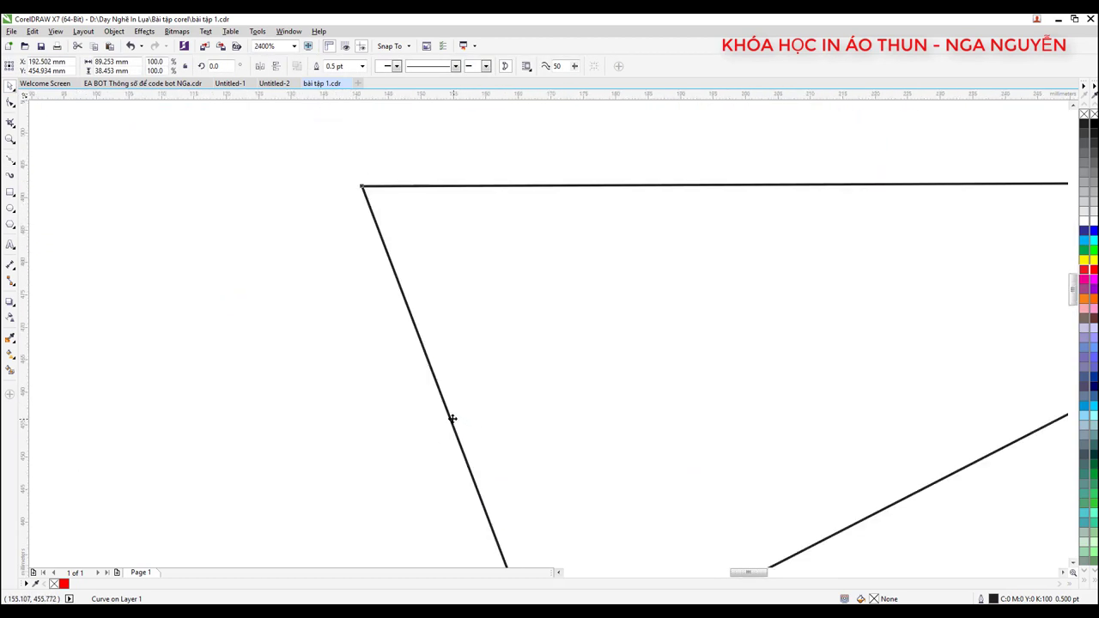
click(450, 415)
scroll(448, 410, down, 2)
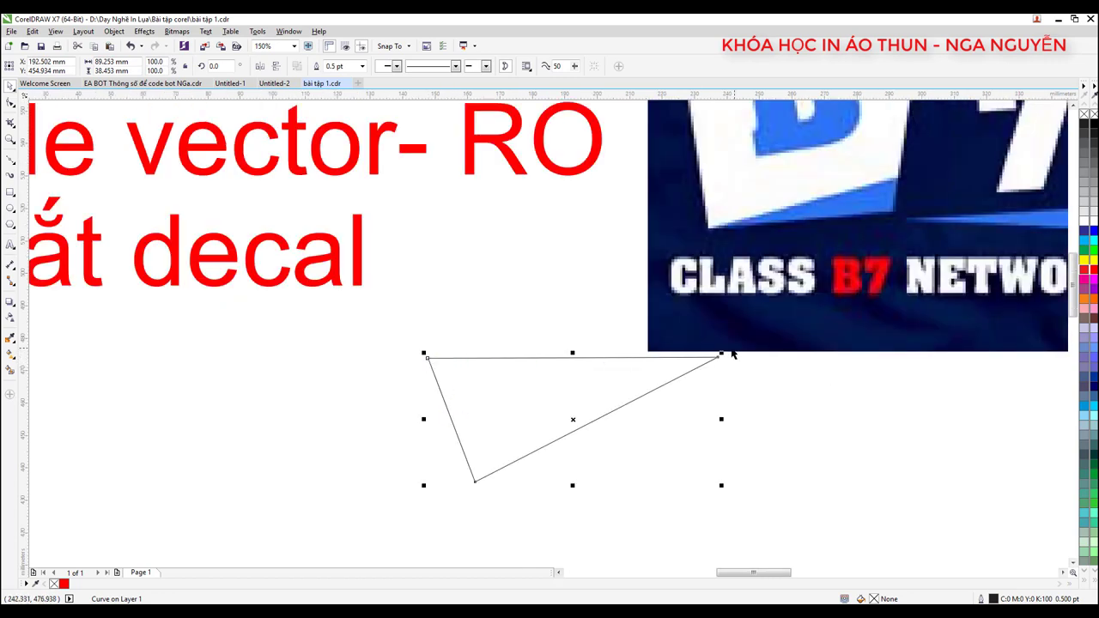
scroll(538, 377, down, 2)
key(Delete)
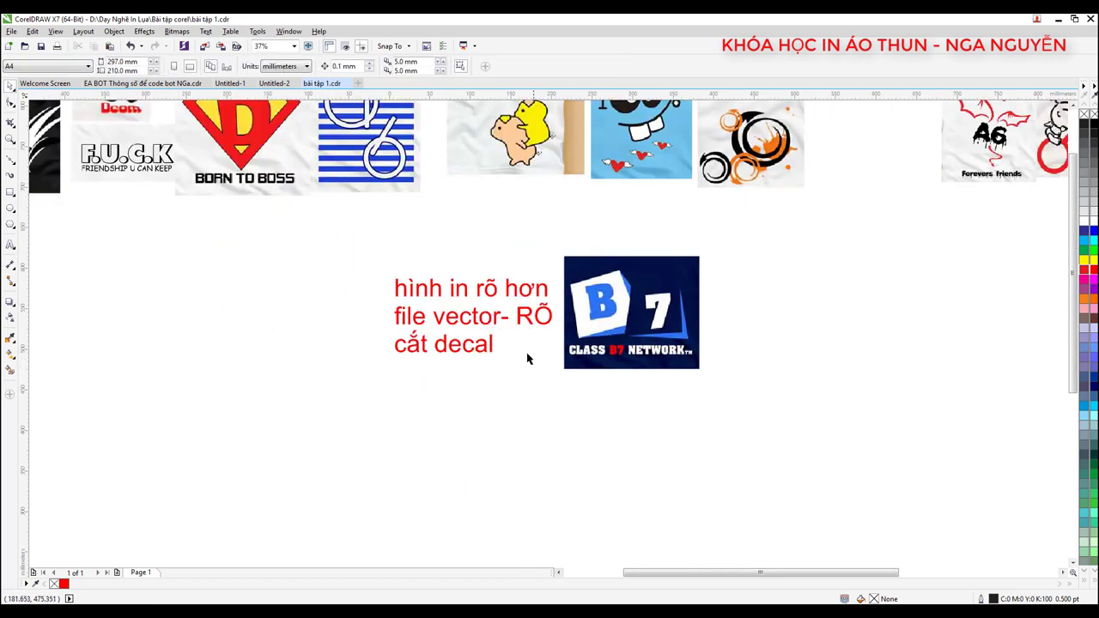
scroll(474, 337, up, 2)
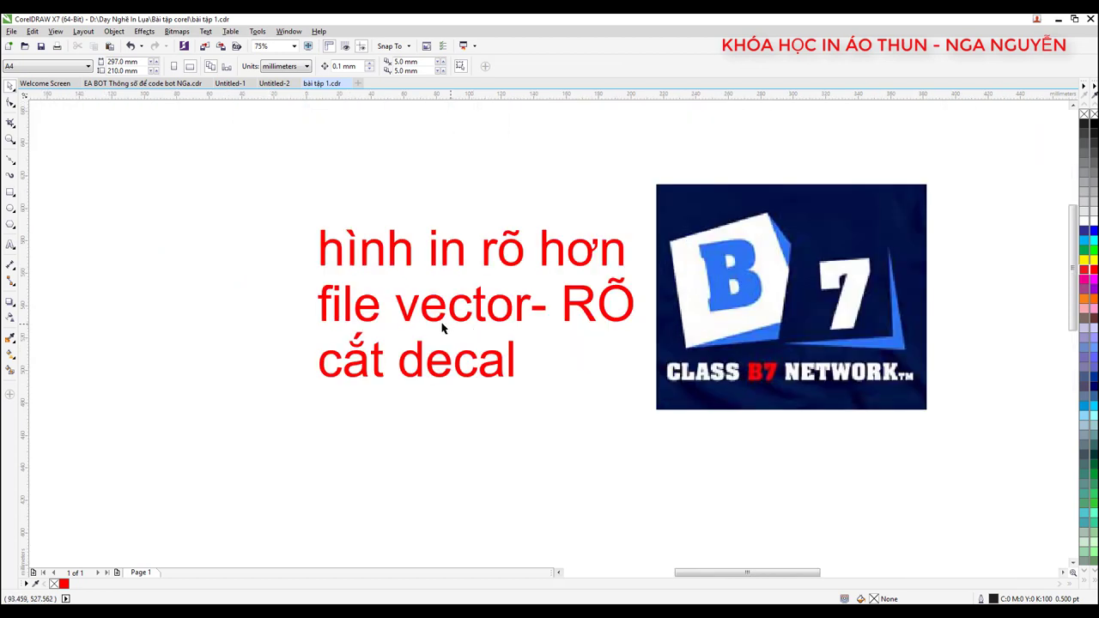
- Move the red text block up and left, then resume editing after 'decal'
click(429, 339)
drag(435, 306, 403, 254)
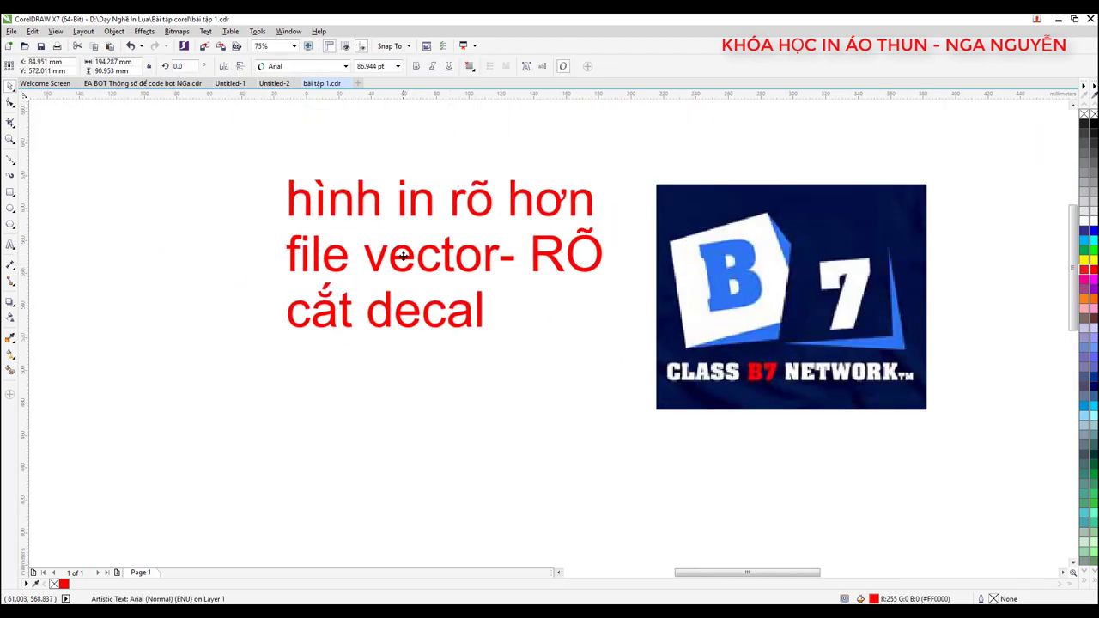
click(487, 313)
double_click(487, 313)
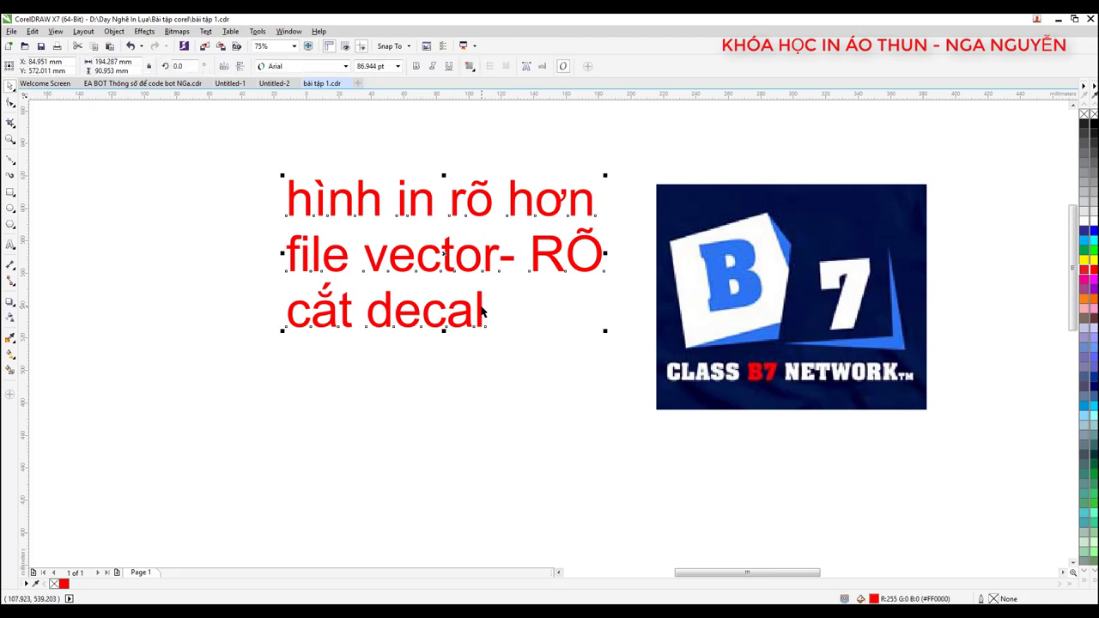
- Add the lines 'chỉnh màu sắc dễ dàng', 'đúng ý', 'sử dụng mãi mãi' and '....' to the note
key(Return)
text(c)
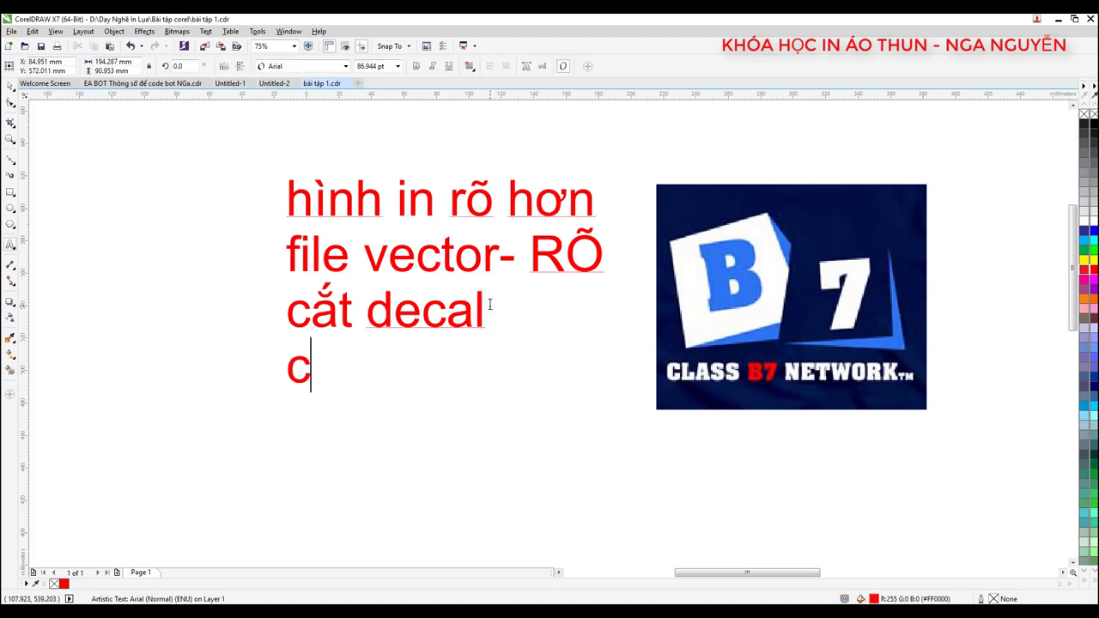
text(hinh màu să)
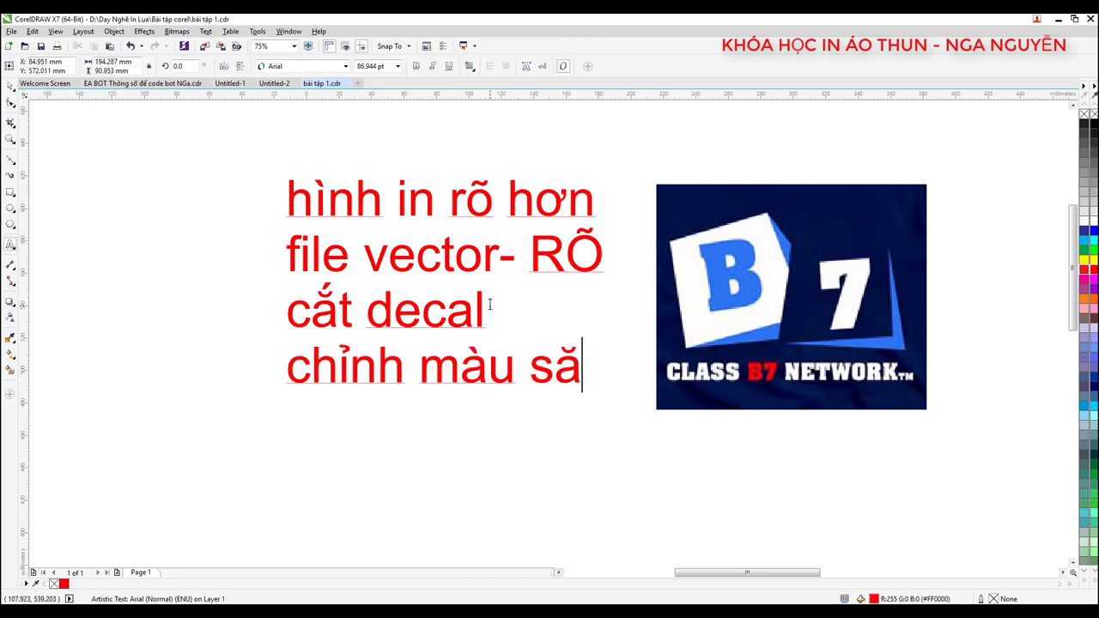
text(c de)
text( dễ d)
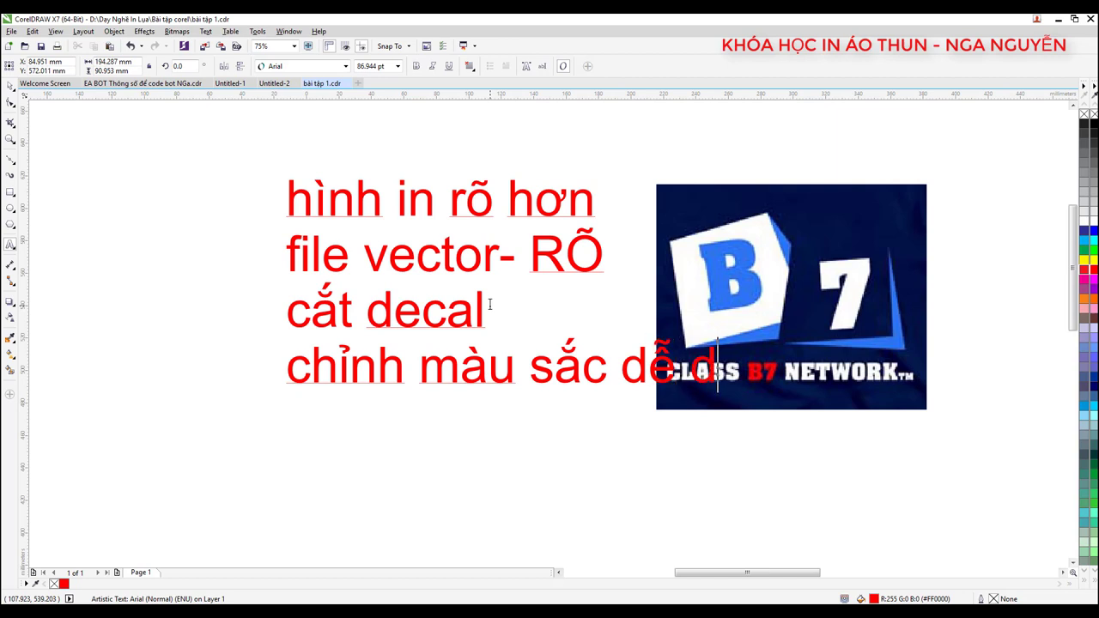
text(ang)
key(Return)
text(đu)
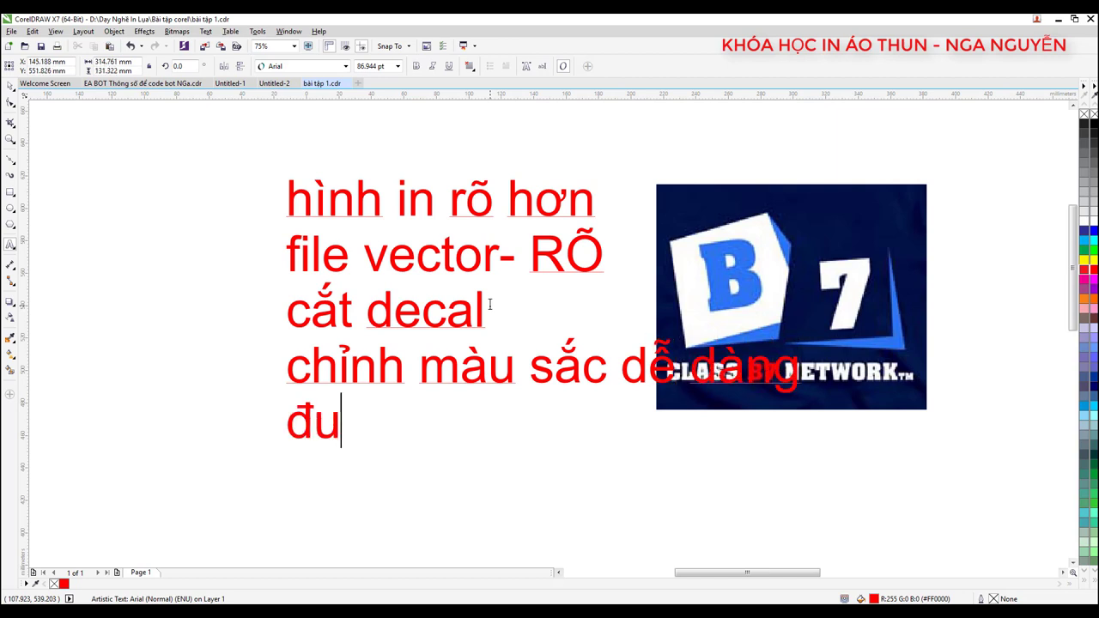
text(ng ý)
key(Escape)
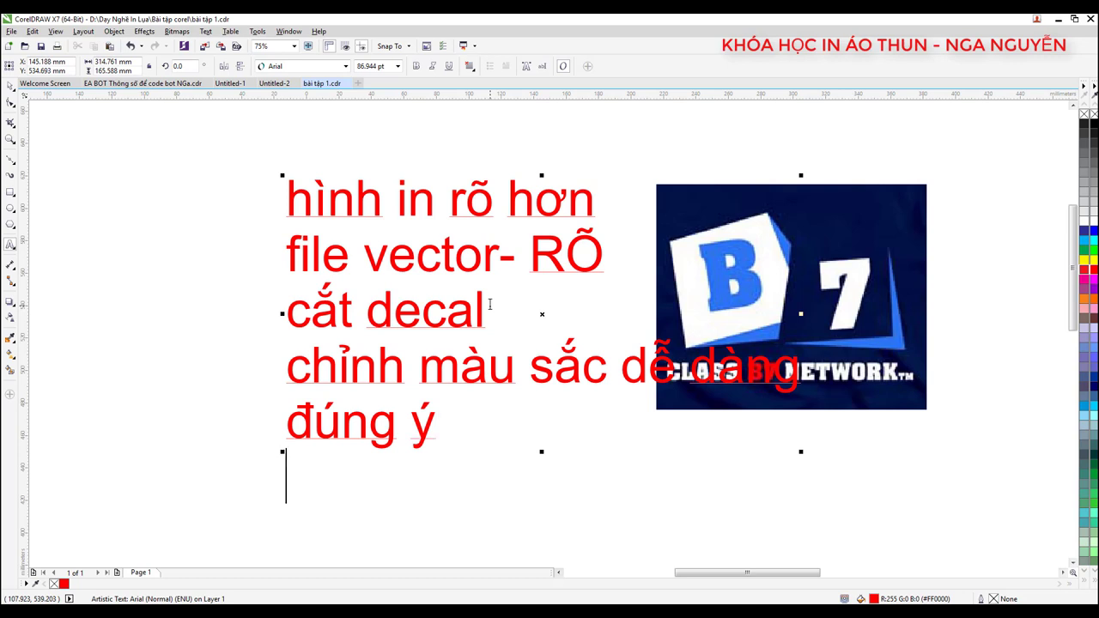
key(Return)
text(su du)
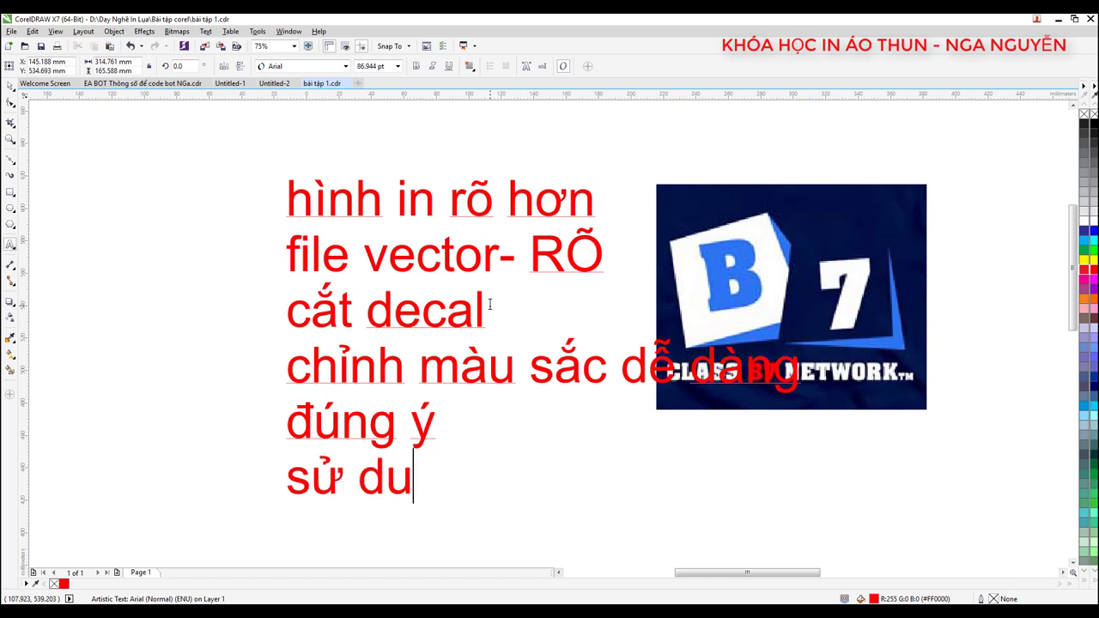
text(ng )
text(ma)
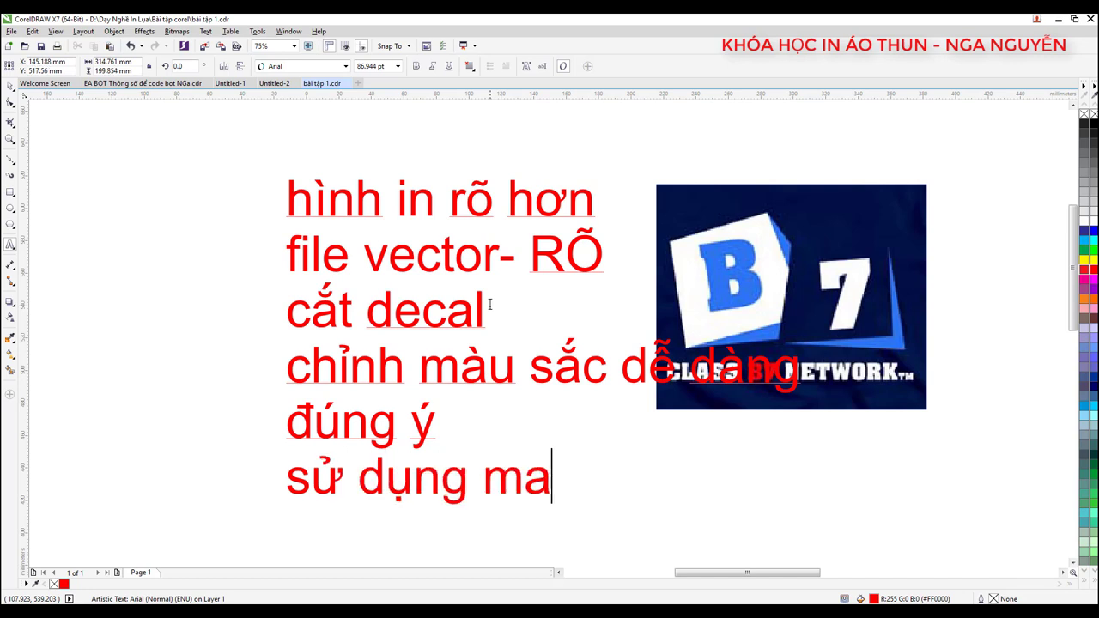
key(BackSpace)
text(ãi mãi)
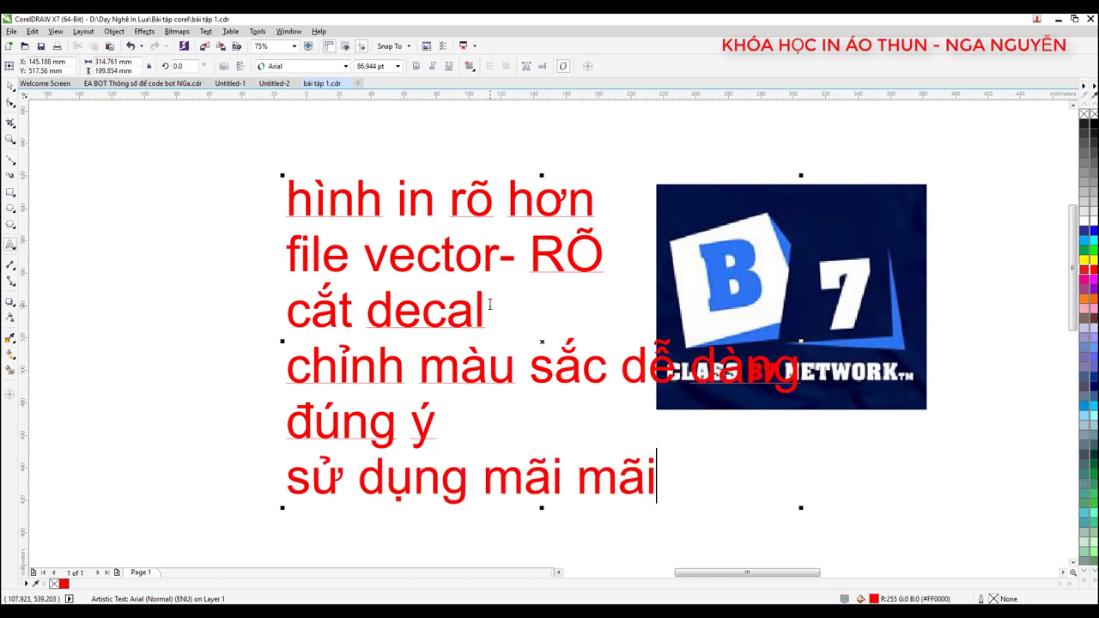
key(Return)
text(....)
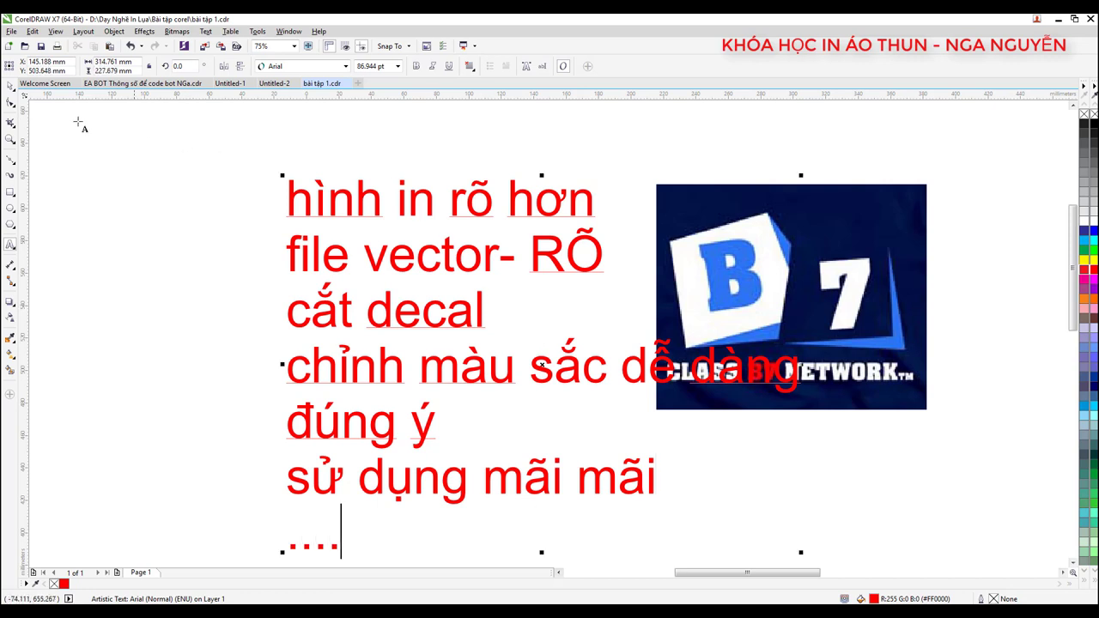
click(10, 85)
- Move the red text block left and up, and nudge the B7 logo right
drag(375, 200, 225, 166)
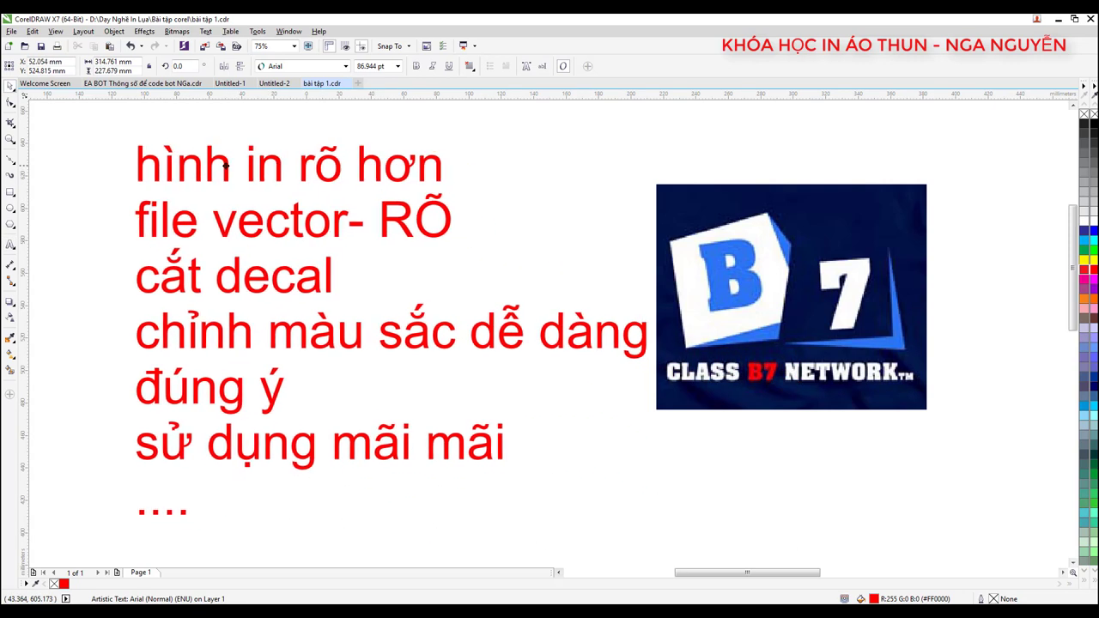
scroll(434, 228, down, 2)
click(521, 245)
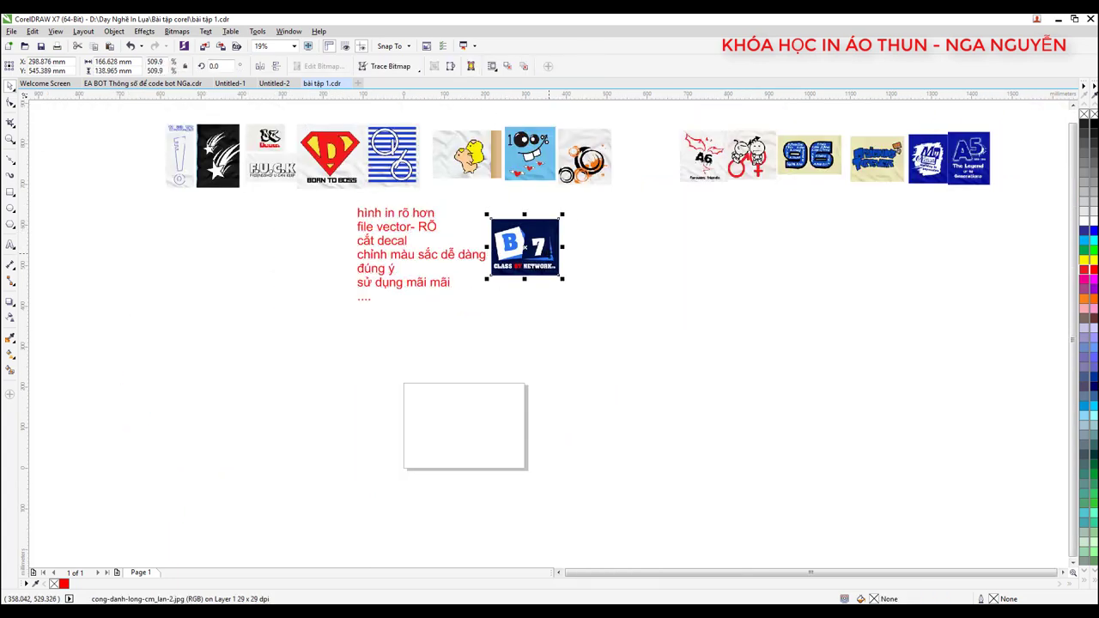
drag(548, 254, 580, 248)
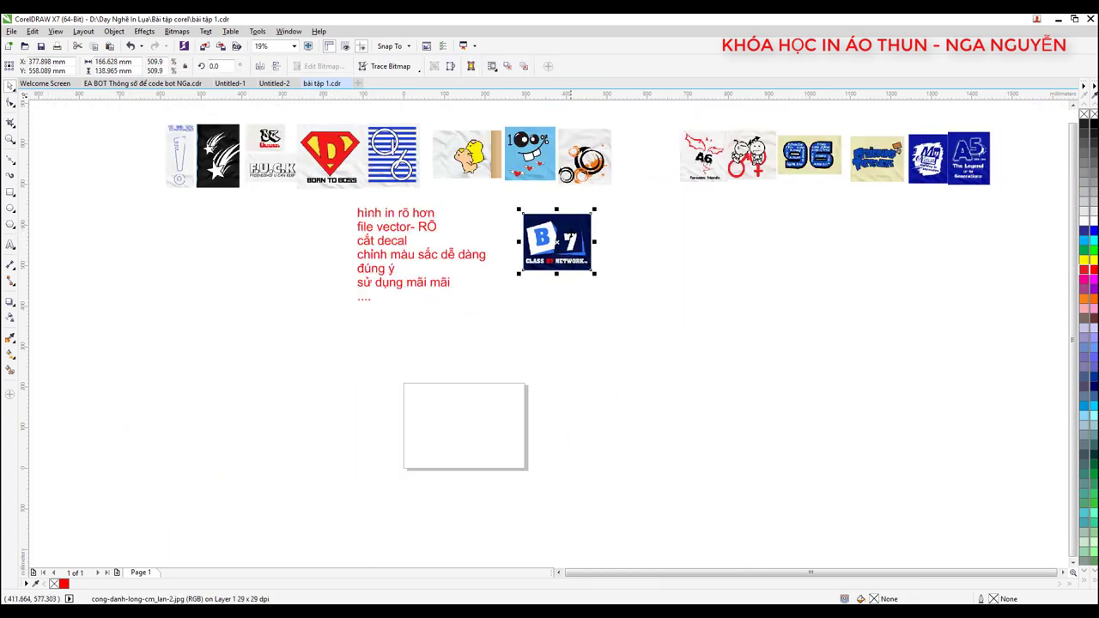
scroll(532, 228, up, 1)
scroll(404, 223, down, 2)
scroll(289, 215, up, 1)
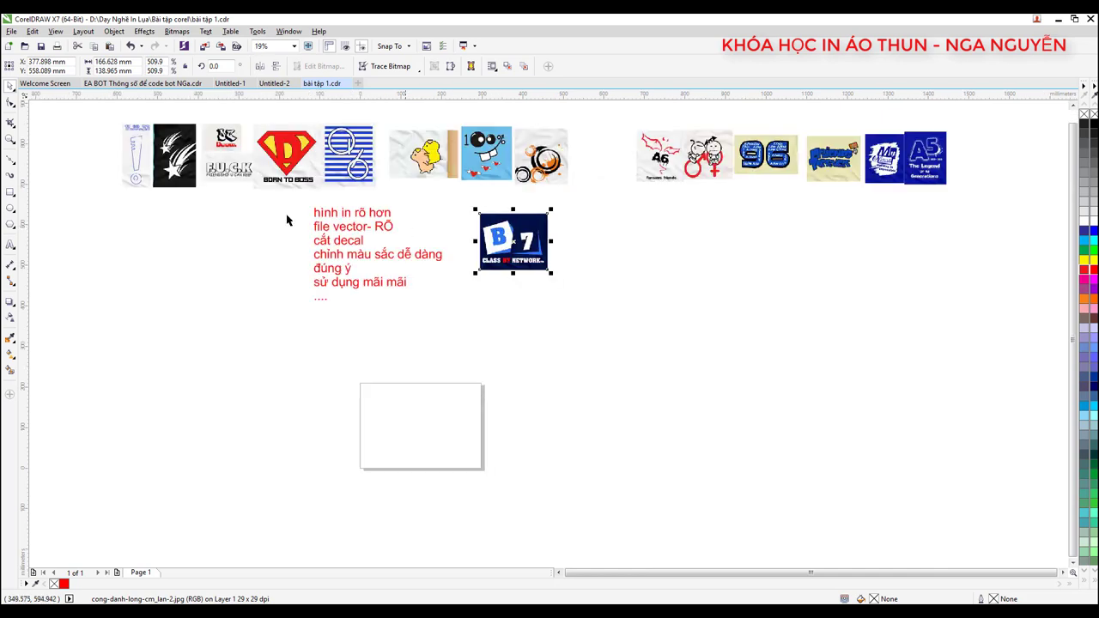
- Draw a large purple-filled rectangle right of the logo and place a B7 logo copy on it
click(12, 192)
drag(585, 198, 828, 468)
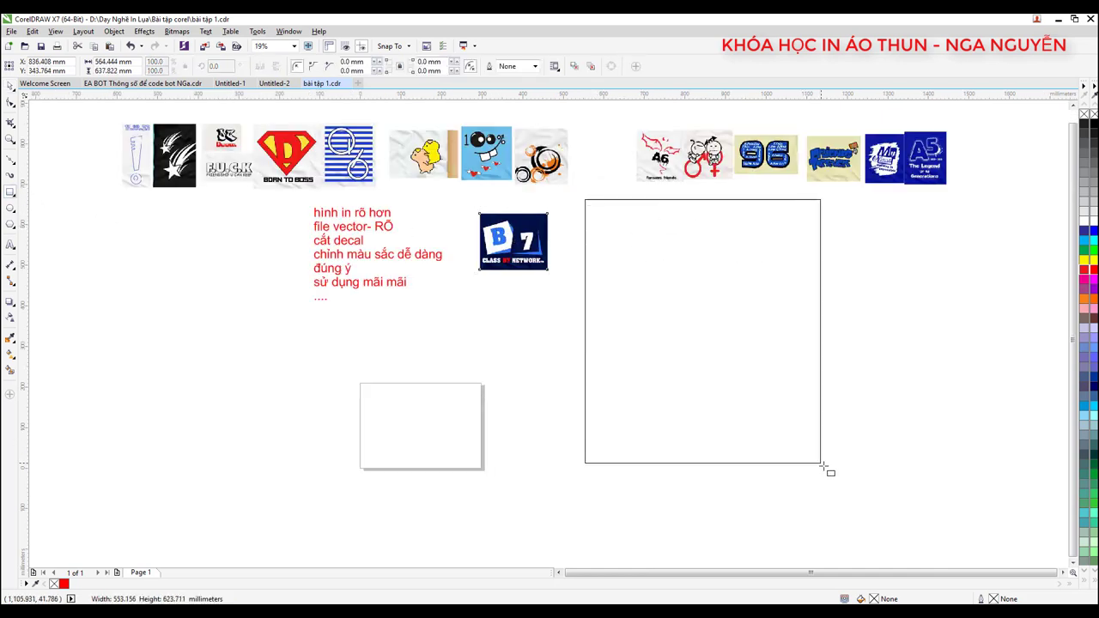
click(1091, 272)
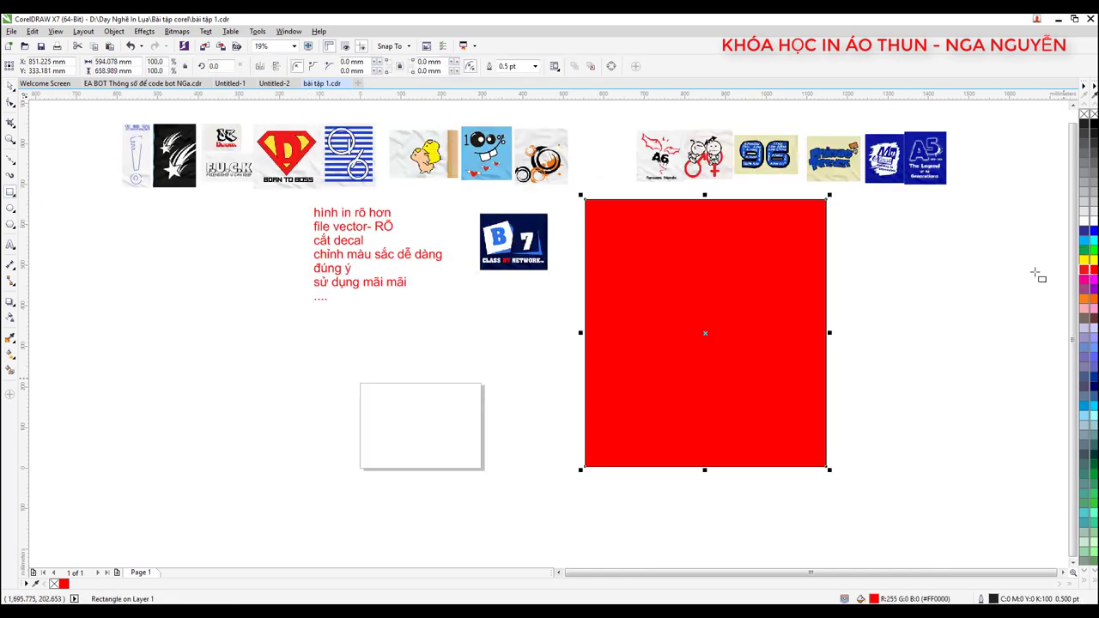
click(1094, 292)
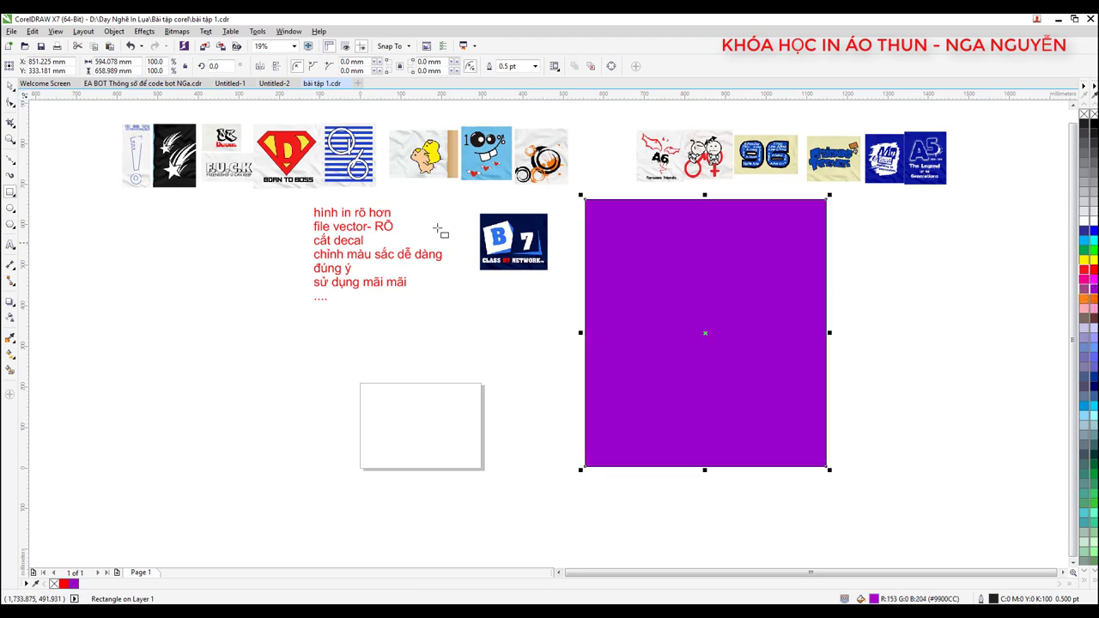
click(553, 281)
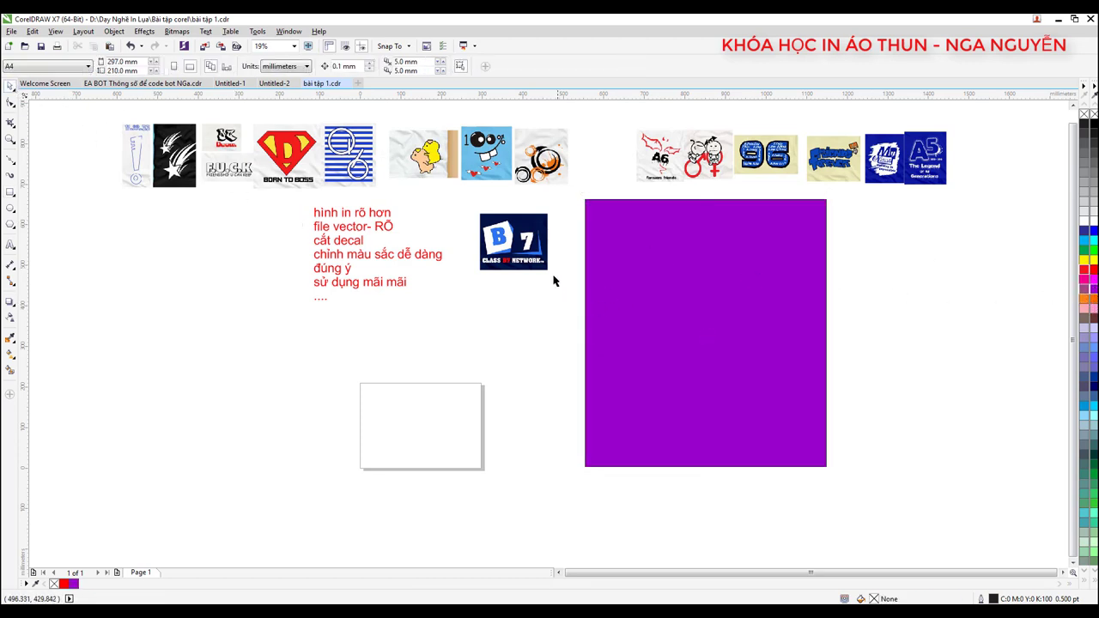
drag(497, 234, 623, 255)
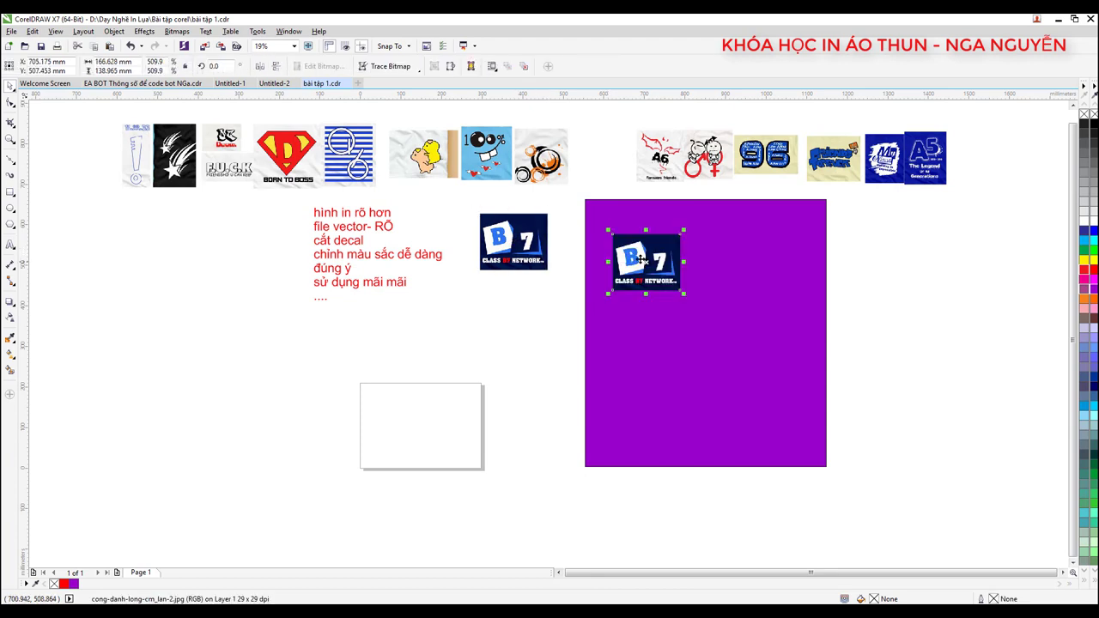
- Delete the original B7 logo and move the purple rectangle under the logo copy
scroll(622, 255, up, 2)
click(415, 250)
key(Delete)
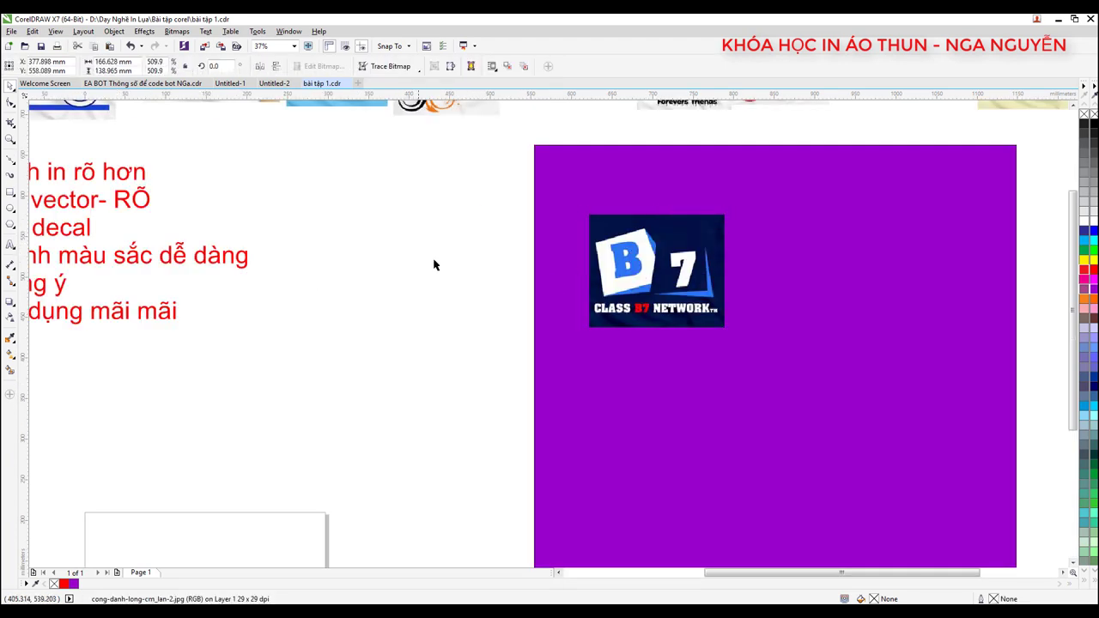
scroll(580, 275, down, 2)
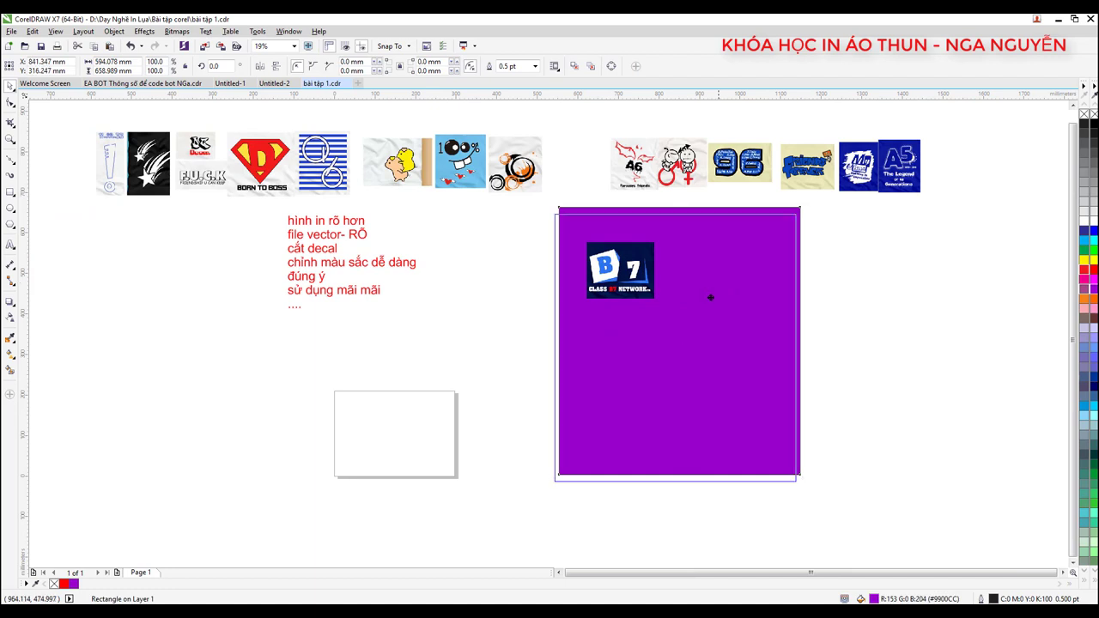
drag(713, 296, 637, 325)
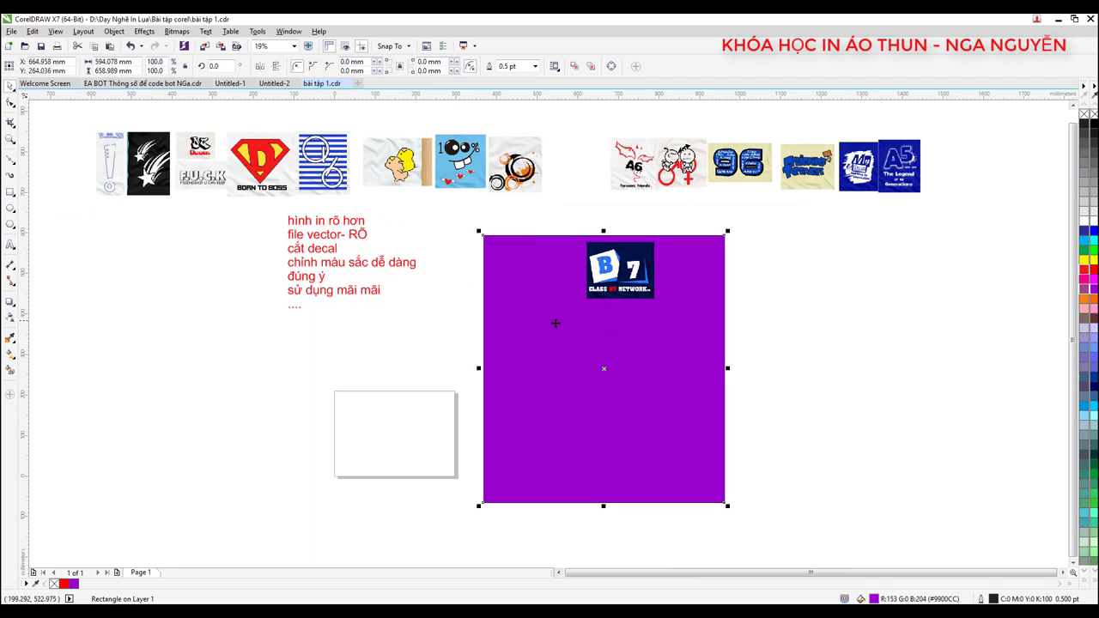
mouse_move(570, 320)
mouse_down()
mouse_move(574, 301)
mouse_move(516, 309)
mouse_up()
- Lock the purple rectangle with Lock Object
right_click(516, 294)
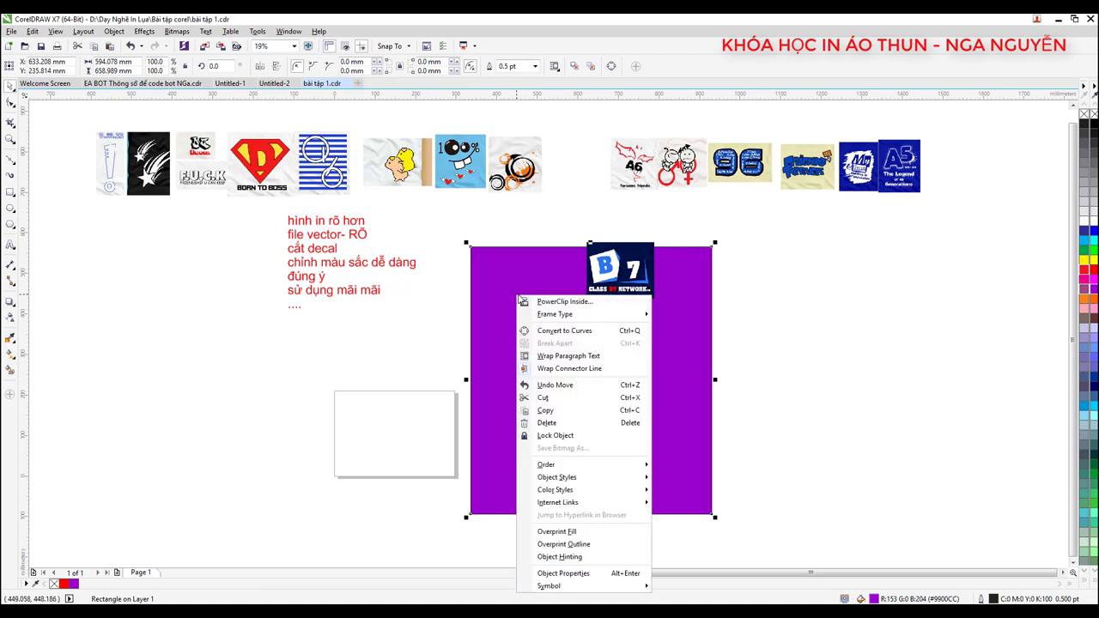
click(486, 315)
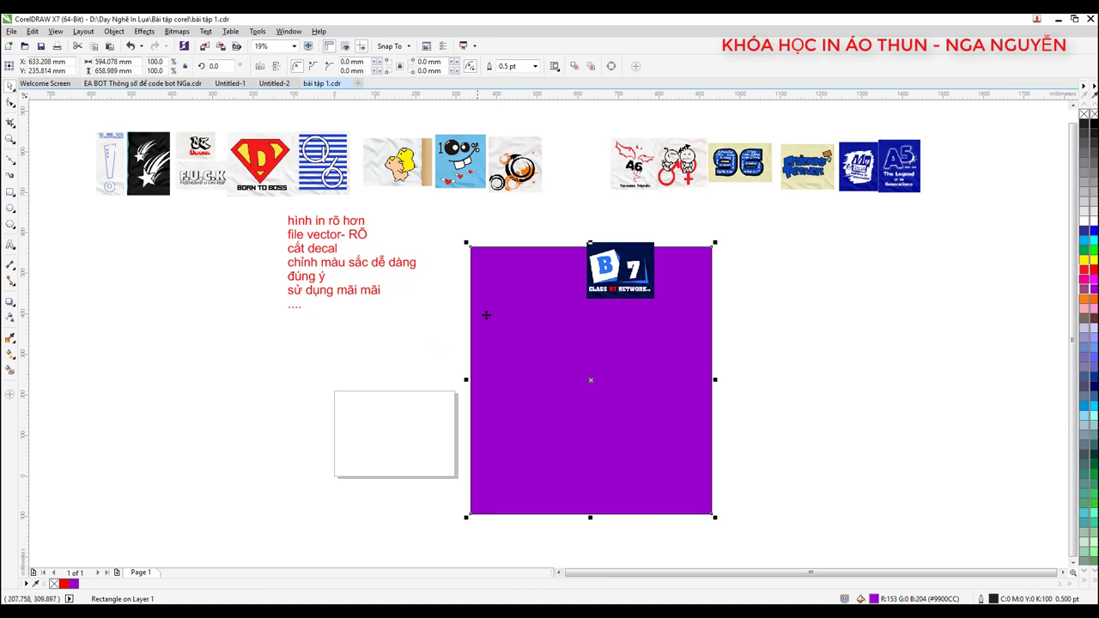
right_click(519, 292)
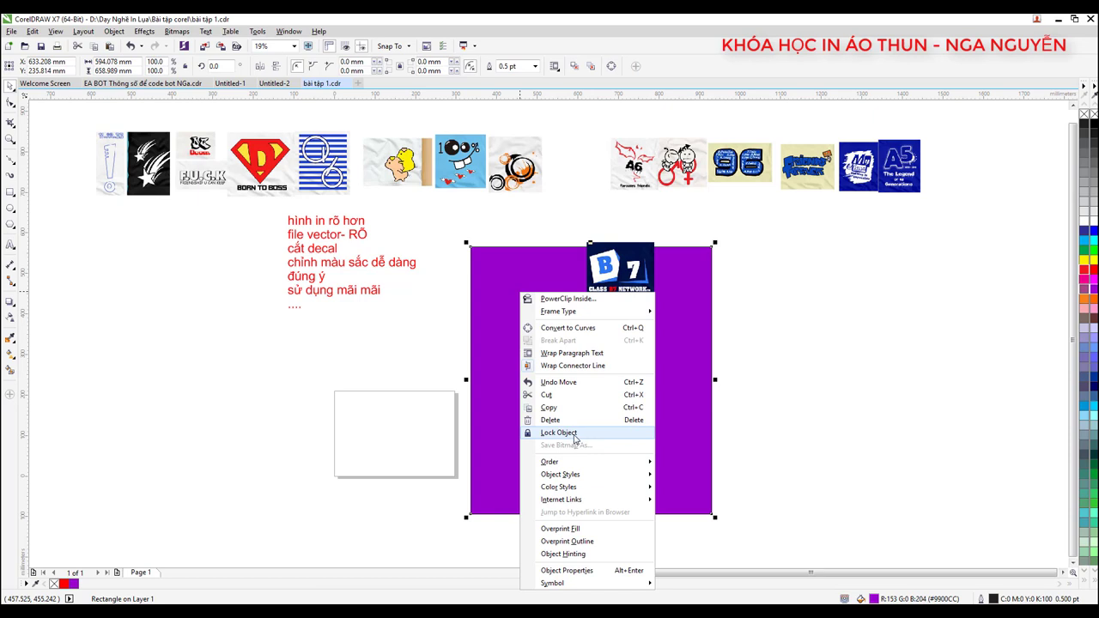
click(559, 432)
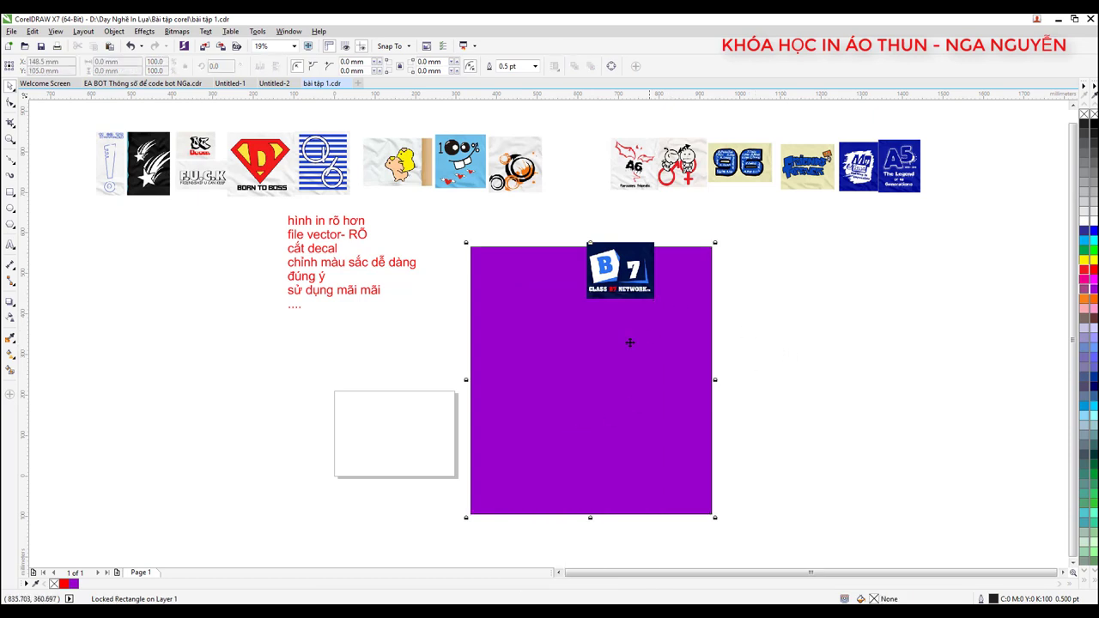
- Move the B7 logo to the purple rectangle's upper right and start a text entry below it
mouse_move(565, 353)
mouse_down()
mouse_move(645, 359)
mouse_move(692, 319)
mouse_up()
scroll(664, 325, down, 3)
scroll(663, 324, up, 4)
scroll(783, 344, down, 2)
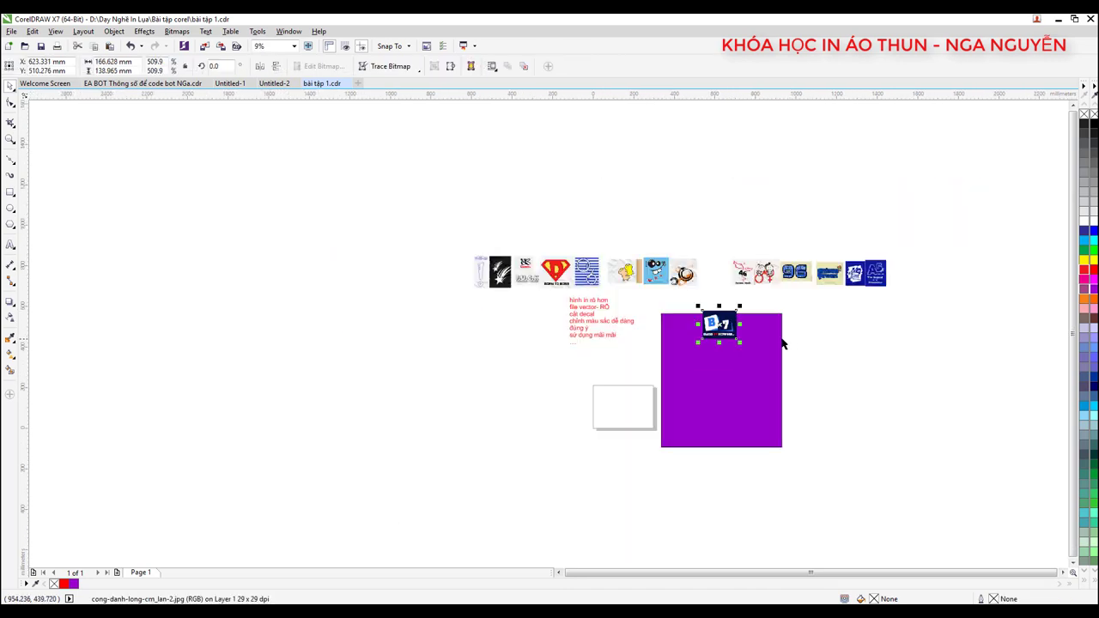
scroll(732, 333, up, 4)
scroll(678, 305, down, 3)
scroll(676, 257, up, 2)
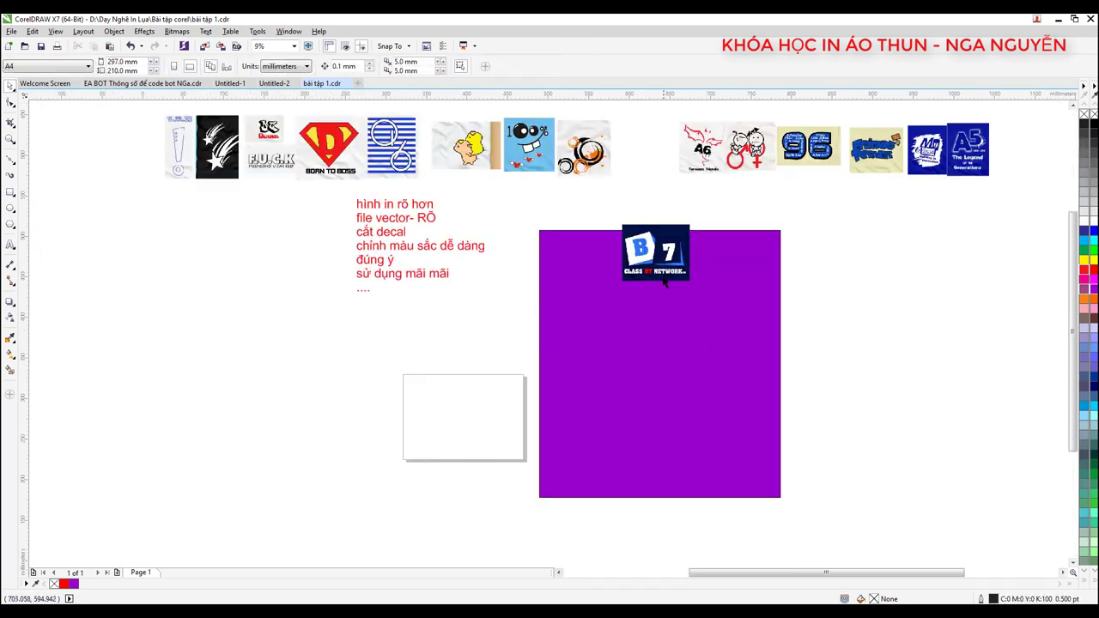
mouse_move(648, 236)
mouse_down()
mouse_move(700, 280)
mouse_move(717, 272)
mouse_up()
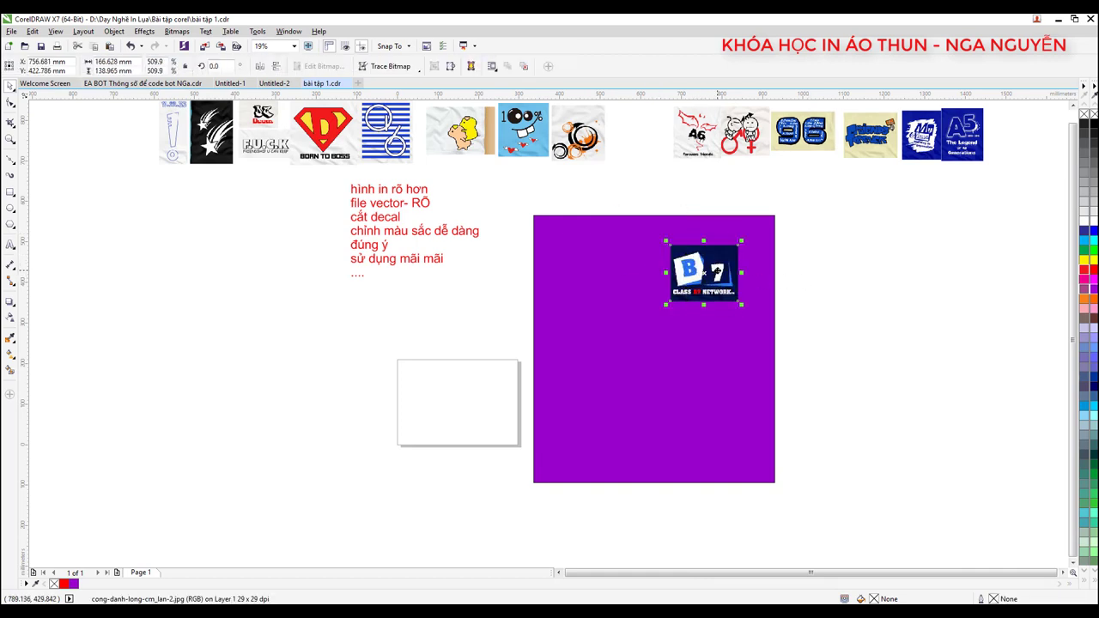
click(11, 244)
click(584, 331)
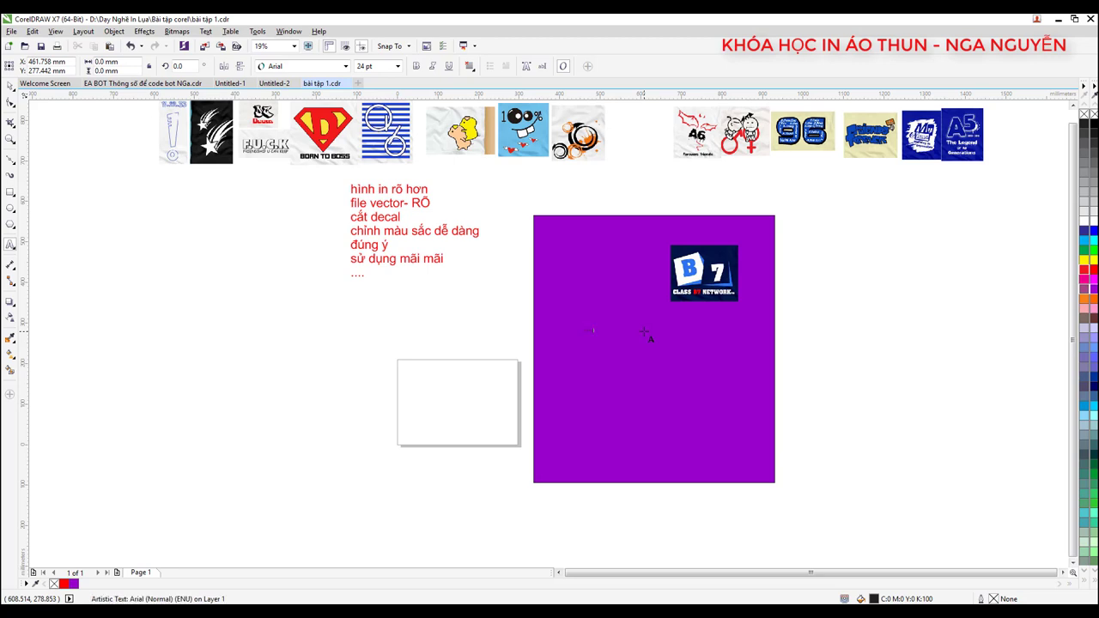
- Type 'CTY ACOVAT', enlarge it to about 208 pt across the rectangle, and shift it left
text(abc)
click(10, 85)
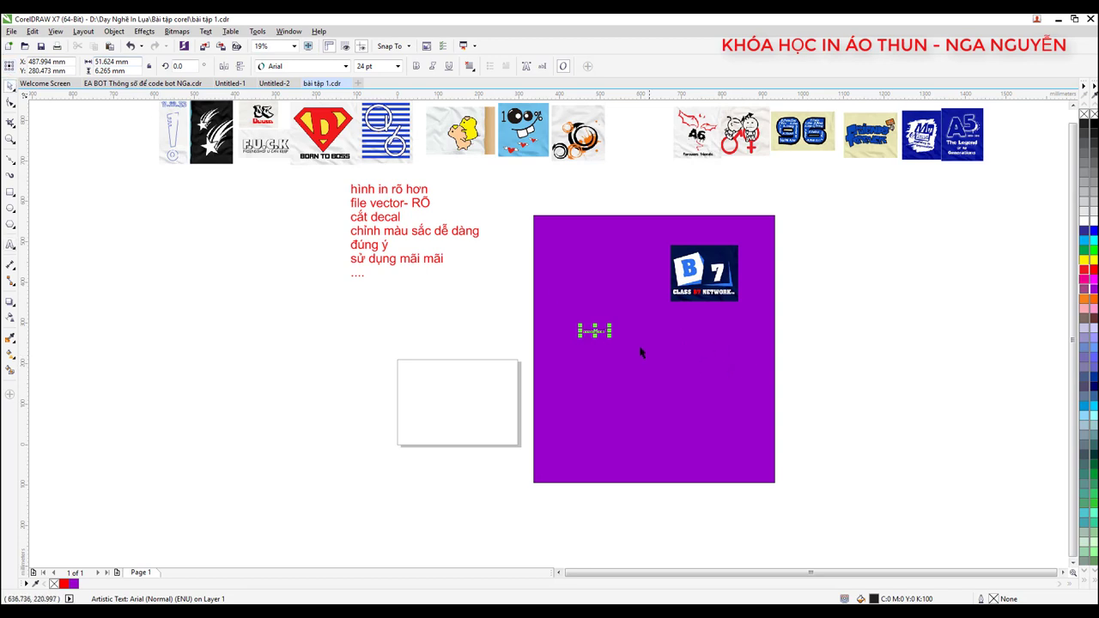
drag(612, 336, 766, 352)
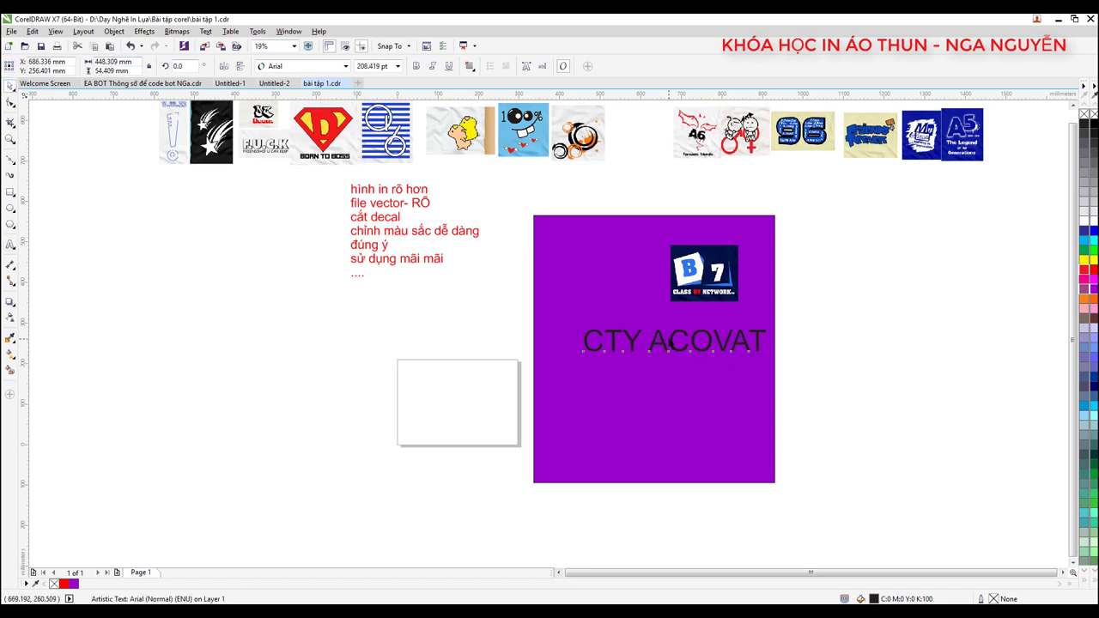
drag(671, 342, 647, 341)
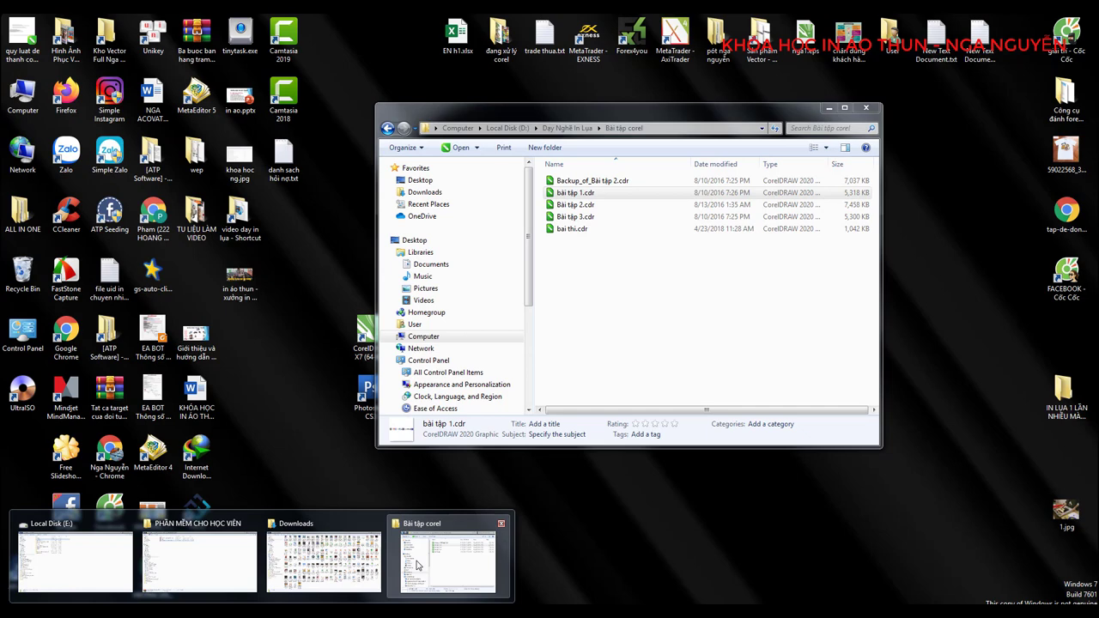
- Browse D:\Dữ Liệu CTY ACOVAT\3. Bộ CORELLLLLLLLL and open mẫu mũ đồng phục.cdr
click(418, 564)
click(567, 128)
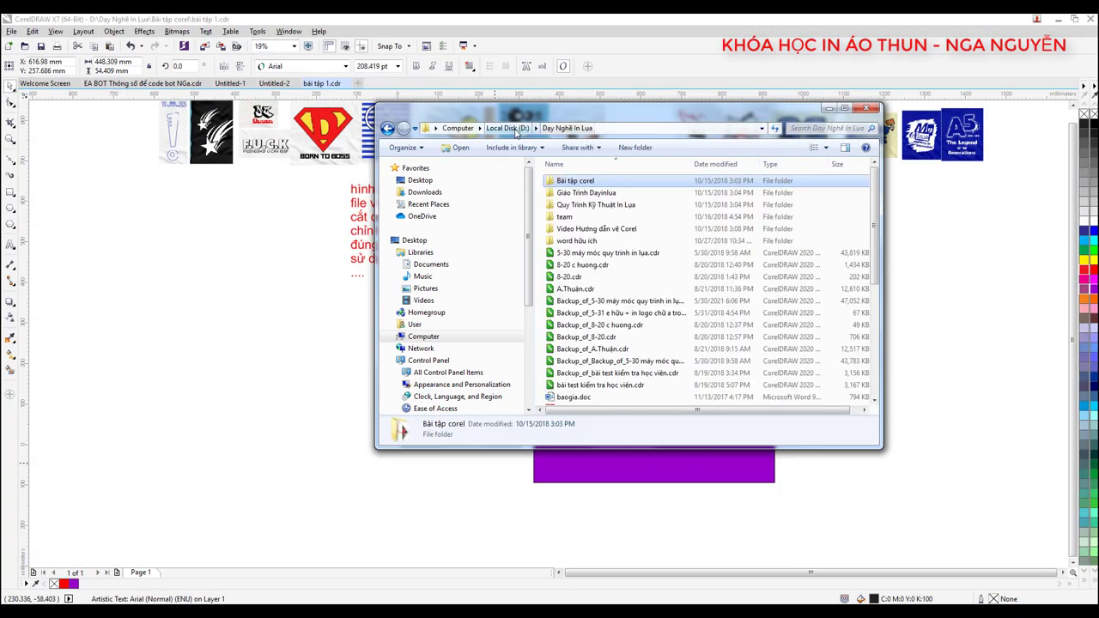
click(507, 128)
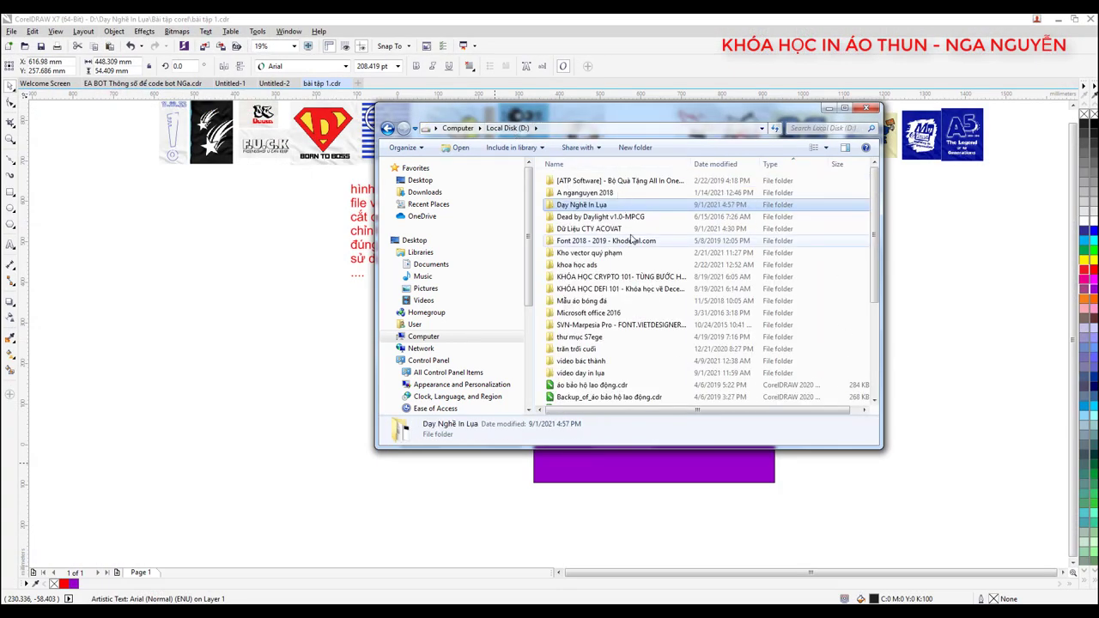
double_click(628, 230)
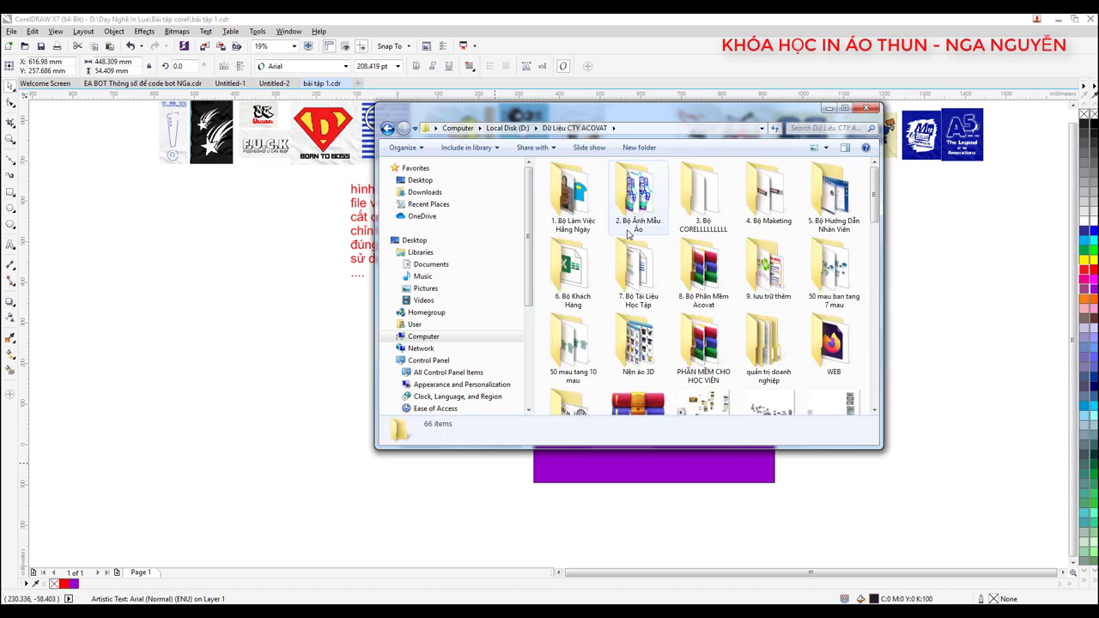
double_click(704, 202)
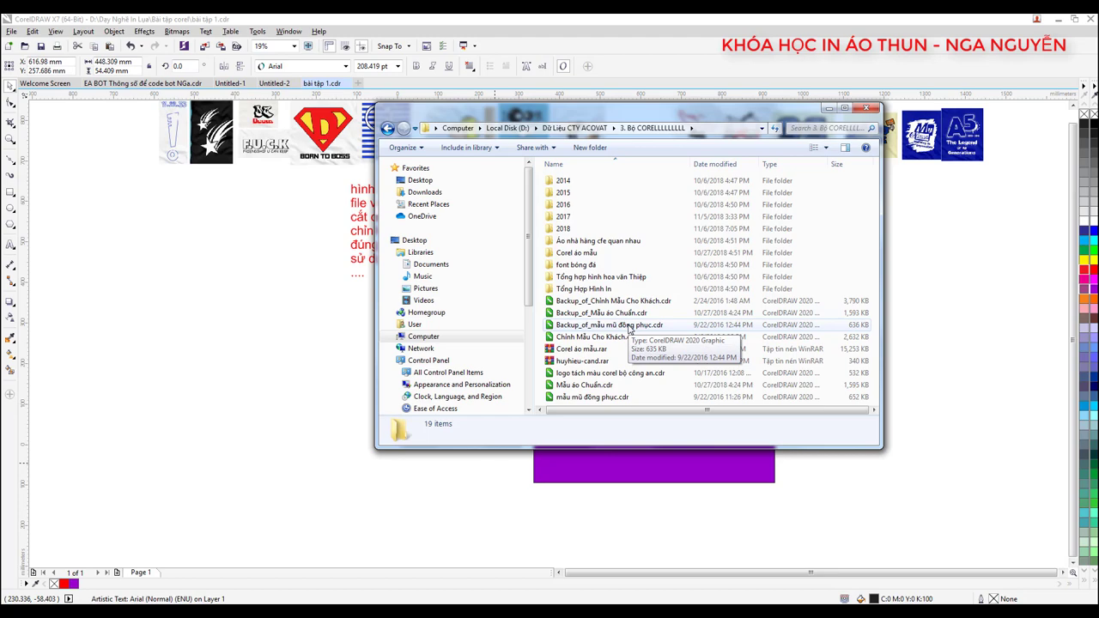
double_click(605, 396)
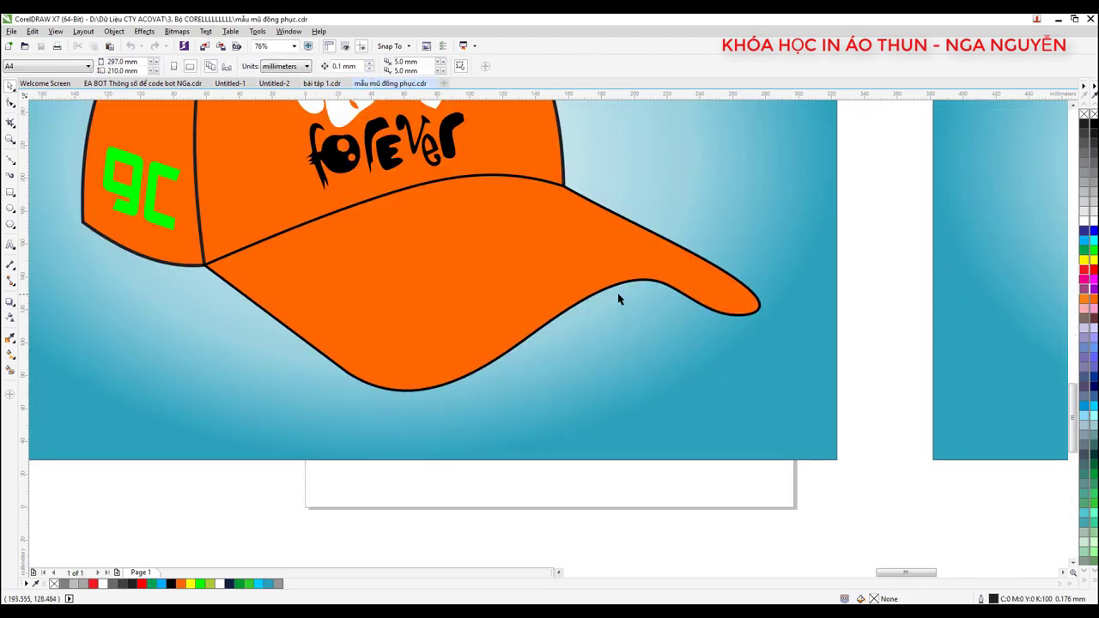
- Open Mẫu áo Chuẩn.cdr from Explorer and select its two maroon polo shirts
scroll(612, 290, down, 3)
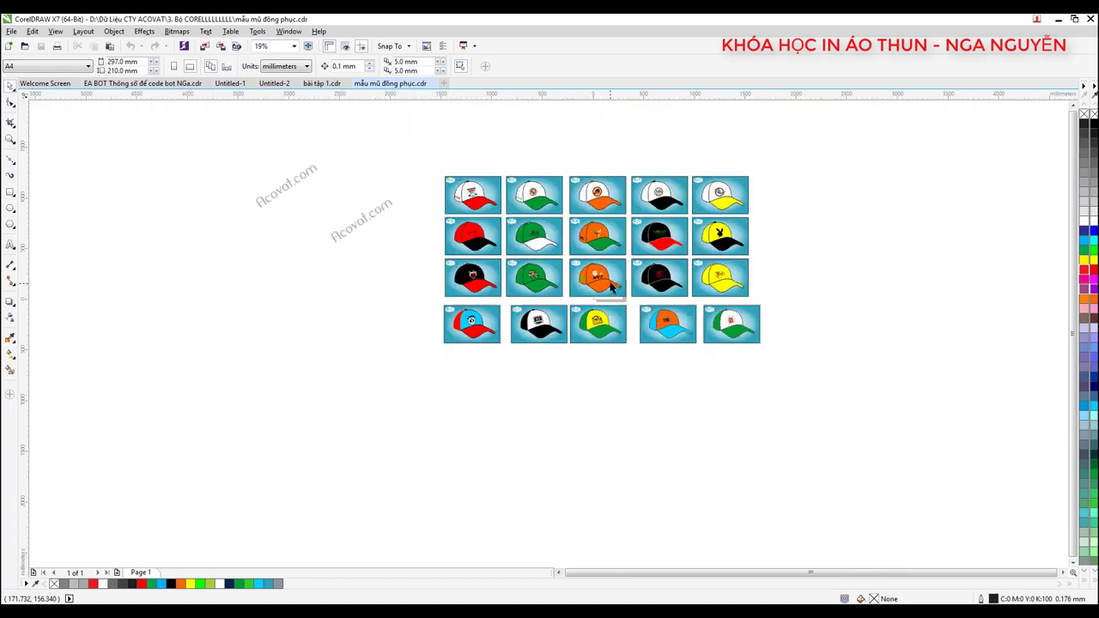
click(1055, 18)
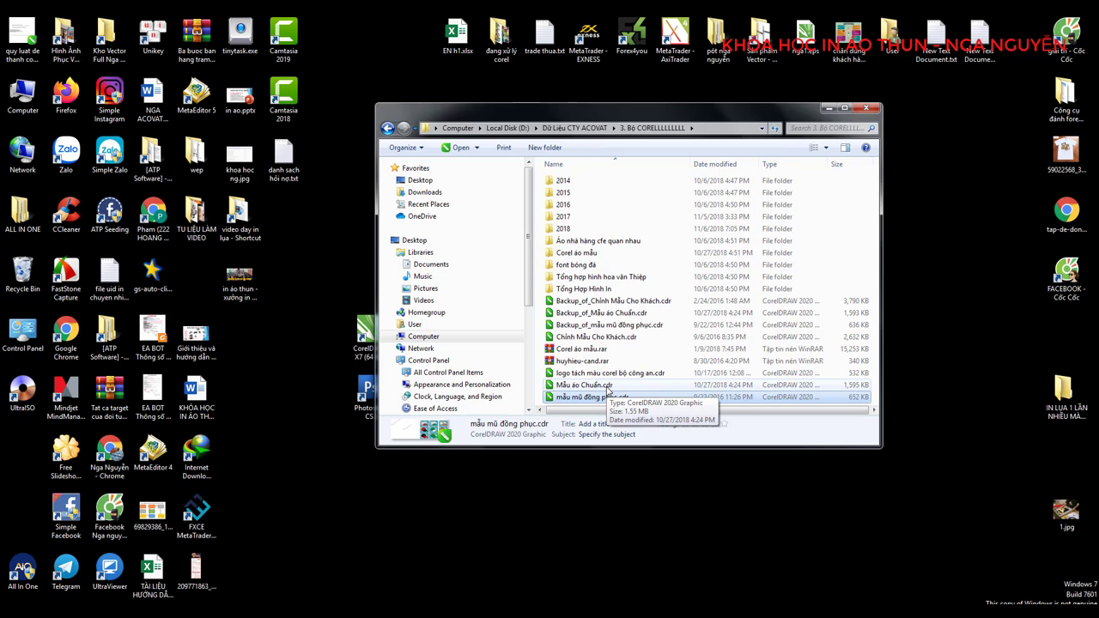
double_click(607, 388)
scroll(629, 369, down, 5)
scroll(550, 310, down, 2)
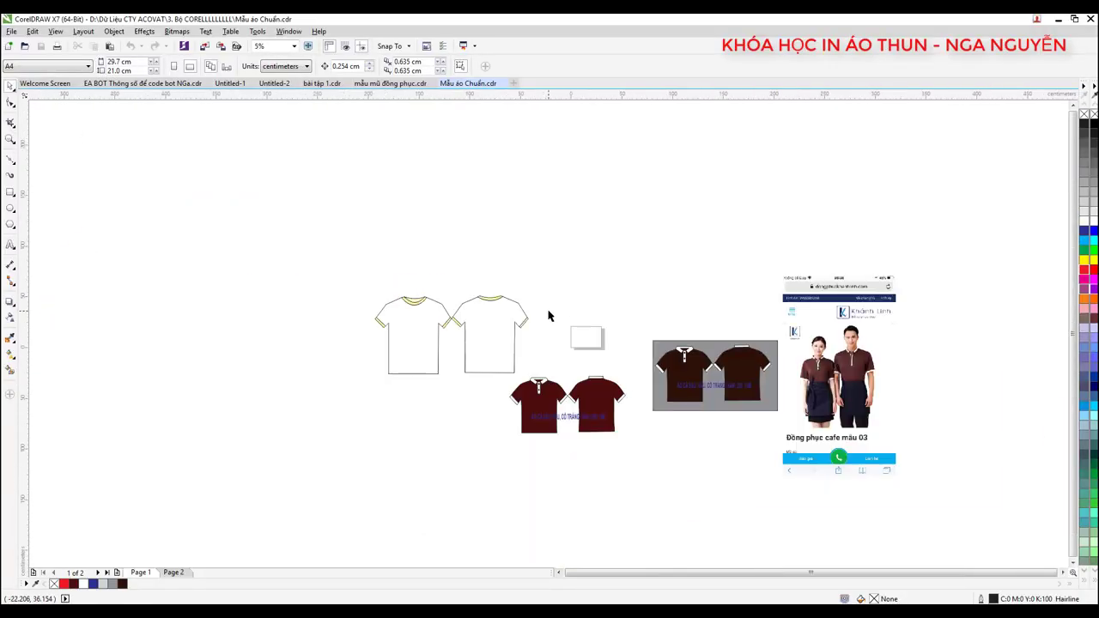
scroll(767, 384, up, 2)
scroll(624, 352, up, 4)
scroll(559, 329, down, 6)
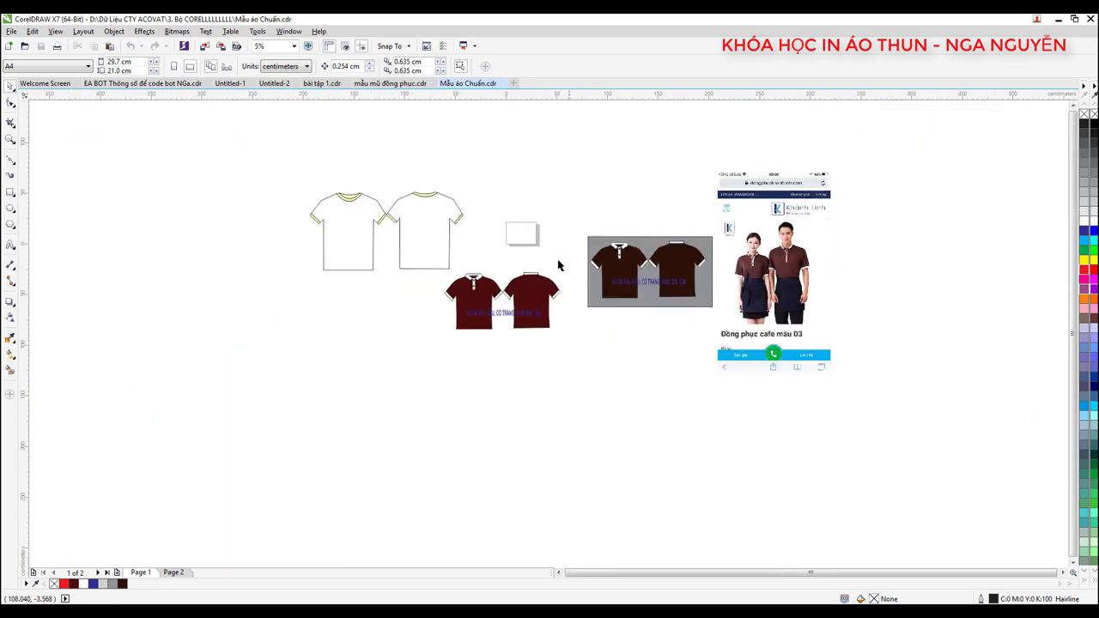
scroll(560, 333, up, 2)
scroll(559, 335, down, 2)
scroll(499, 303, up, 2)
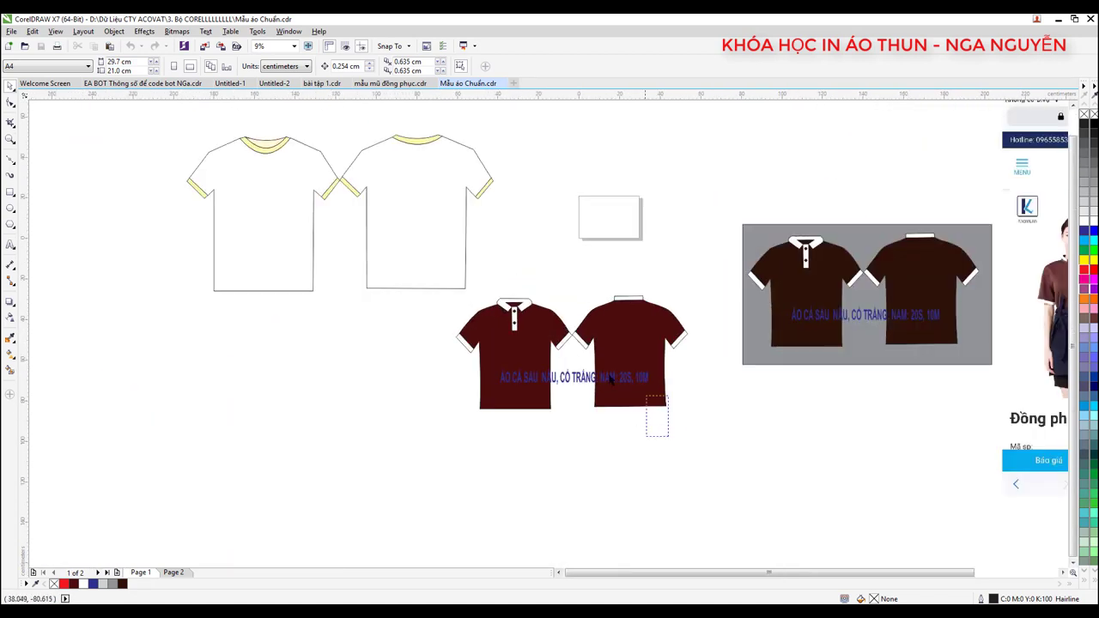
drag(432, 275, 696, 421)
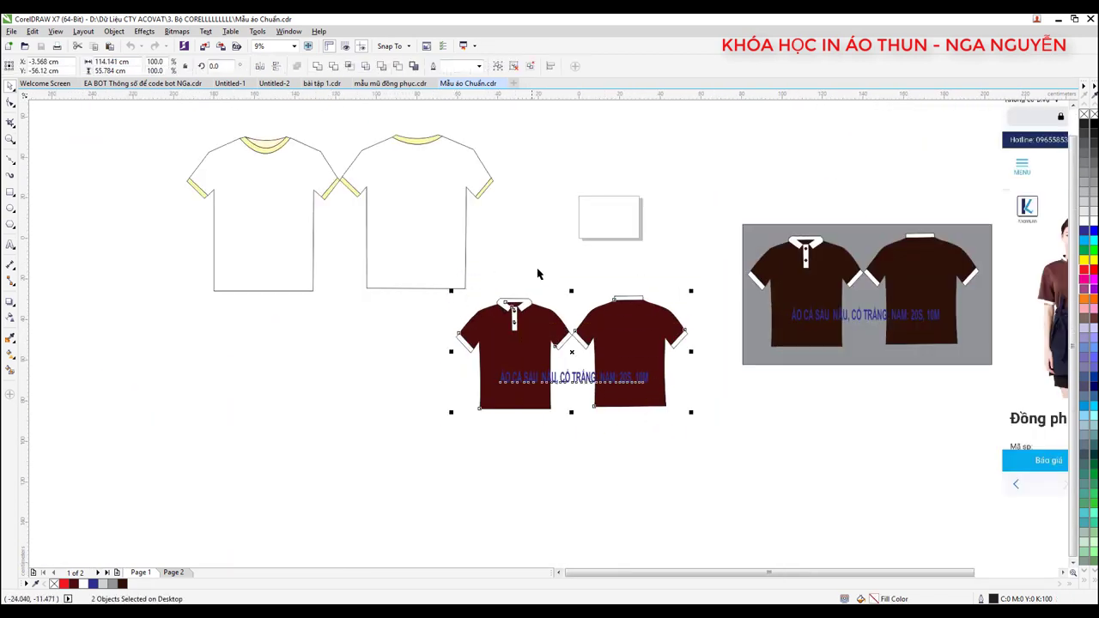
- Return to the mẫu mũ đồng phục.cdr tab and browse the M01–M20 cap mockups
click(391, 83)
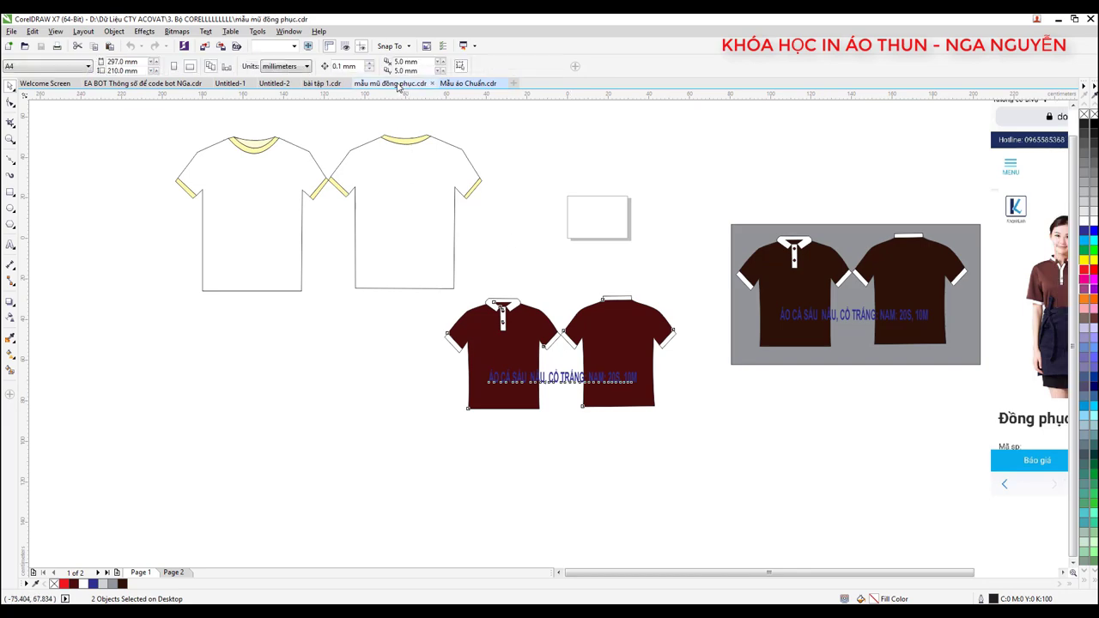
scroll(524, 238, up, 6)
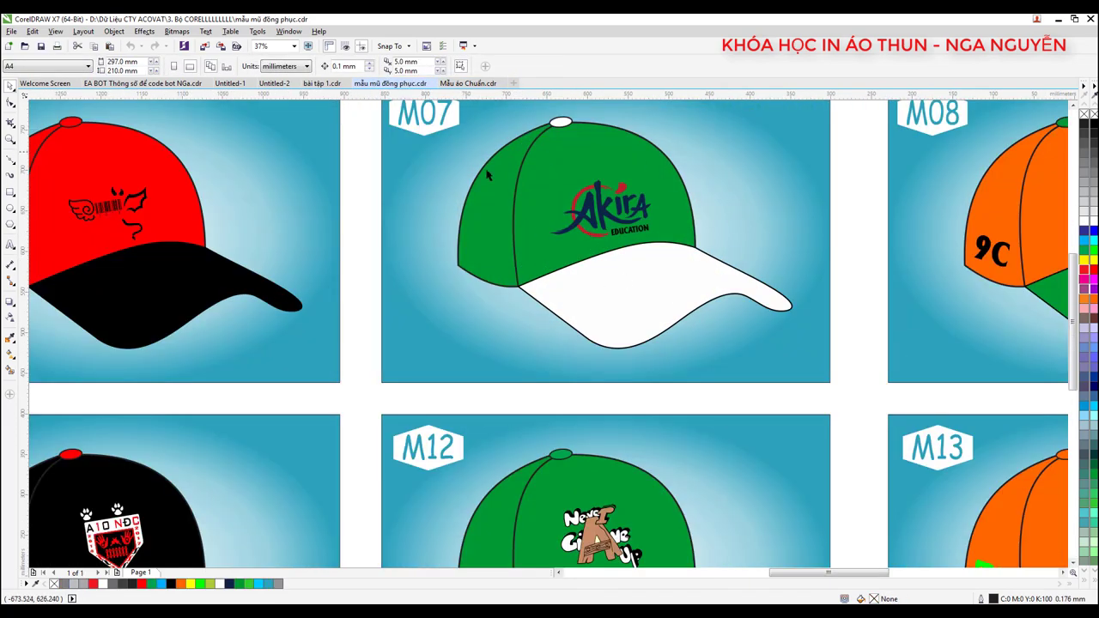
scroll(717, 258, down, 2)
scroll(717, 275, down, 2)
scroll(717, 283, up, 4)
scroll(717, 285, down, 4)
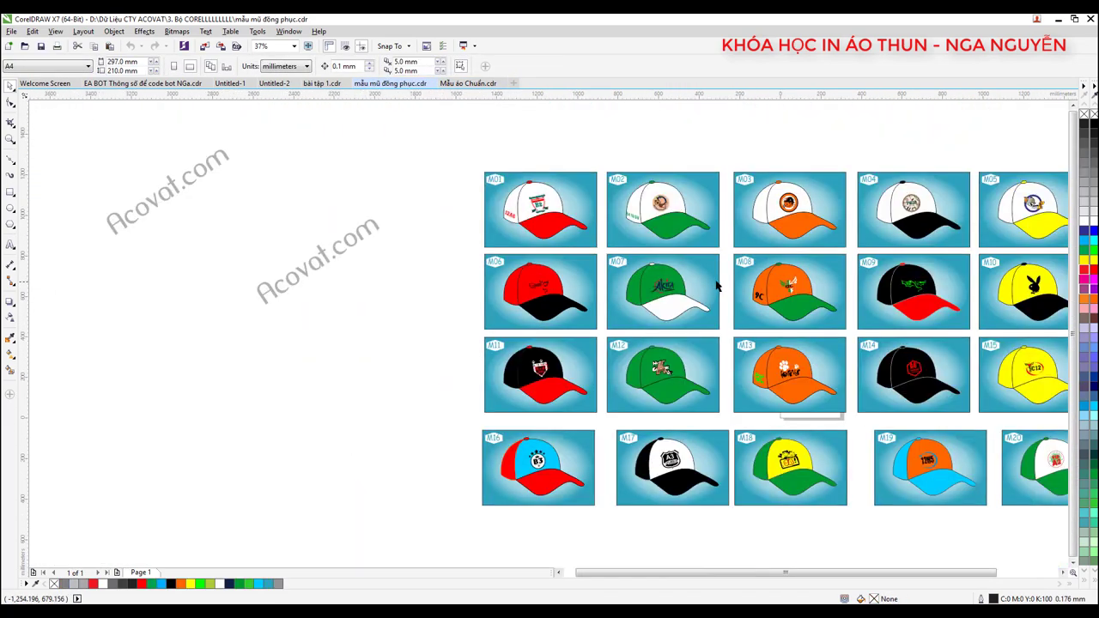
scroll(717, 286, up, 4)
scroll(721, 296, up, 2)
scroll(730, 313, down, 4)
scroll(740, 333, up, 3)
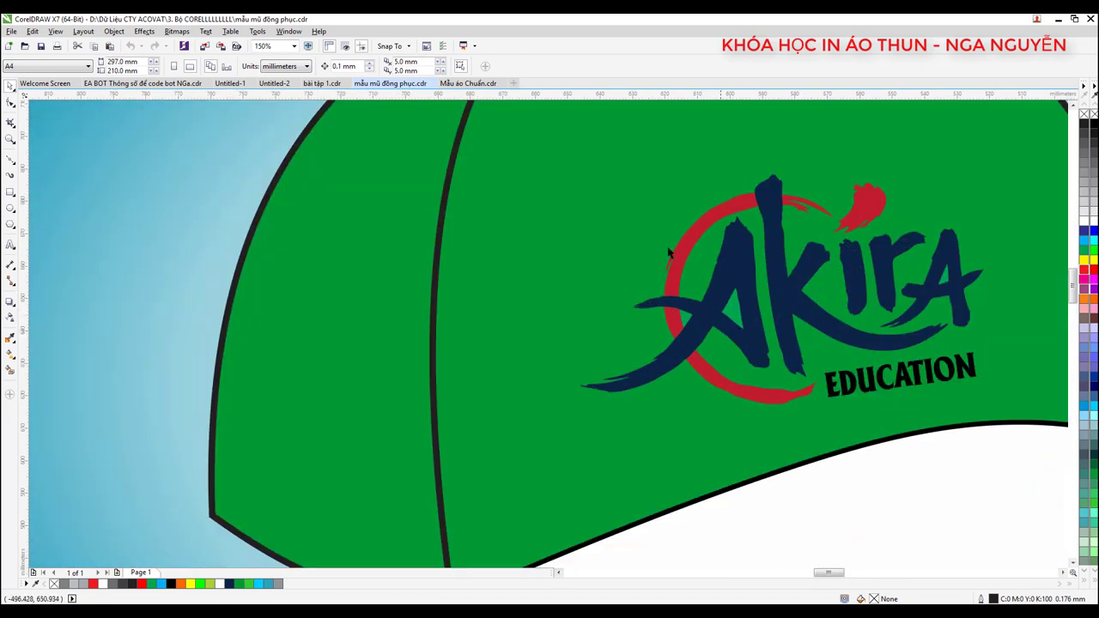
scroll(949, 354, up, 2)
scroll(717, 331, down, 1)
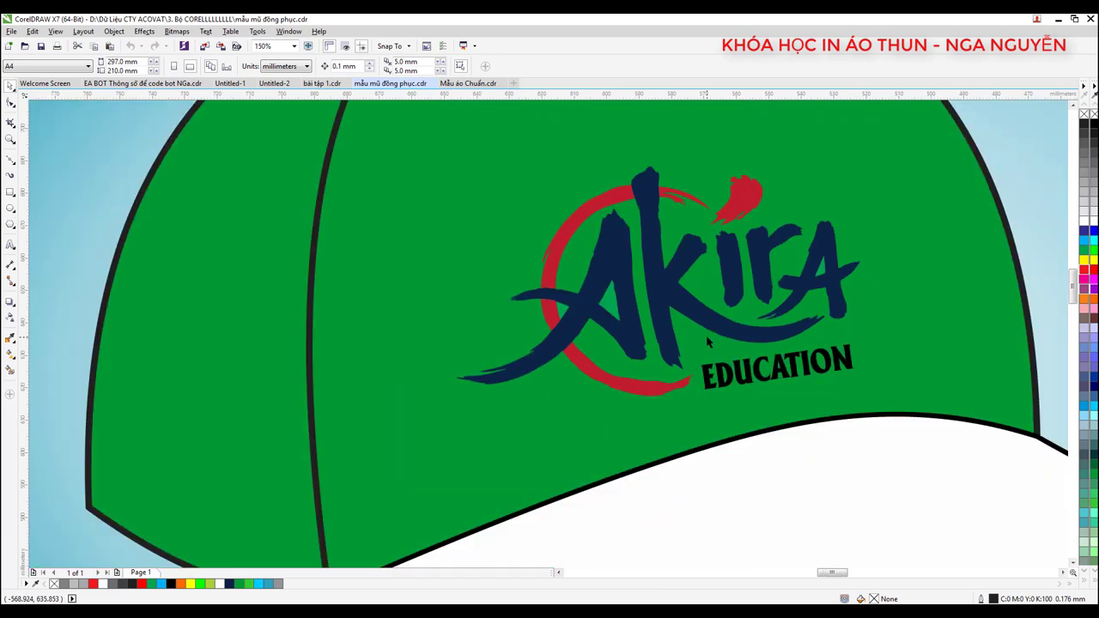
scroll(705, 337, down, 2)
scroll(670, 330, down, 1)
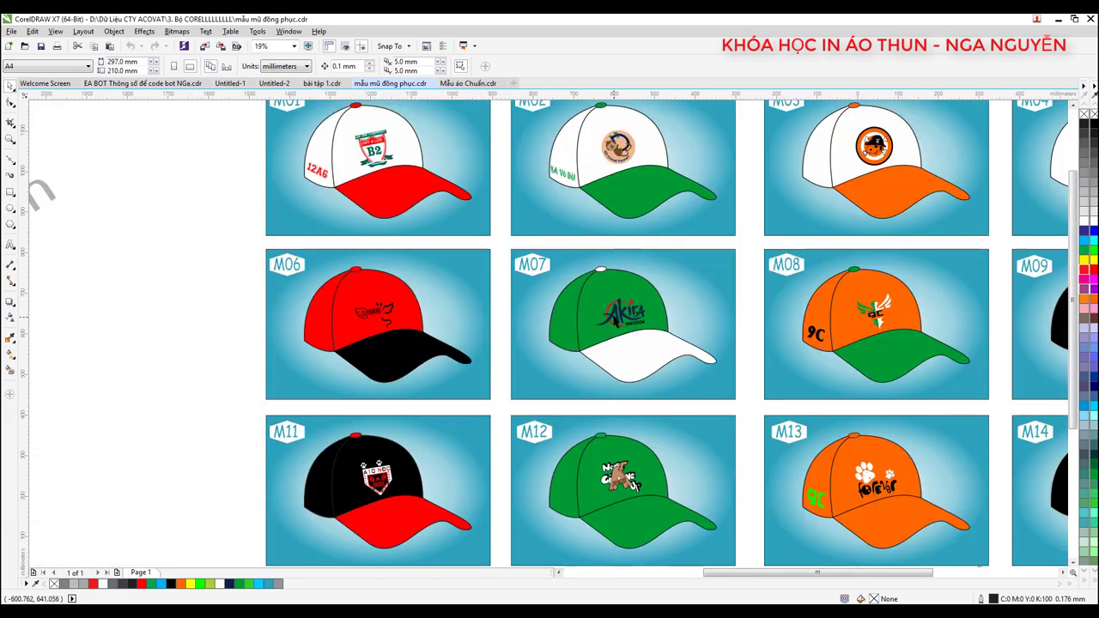
scroll(614, 321, down, 1)
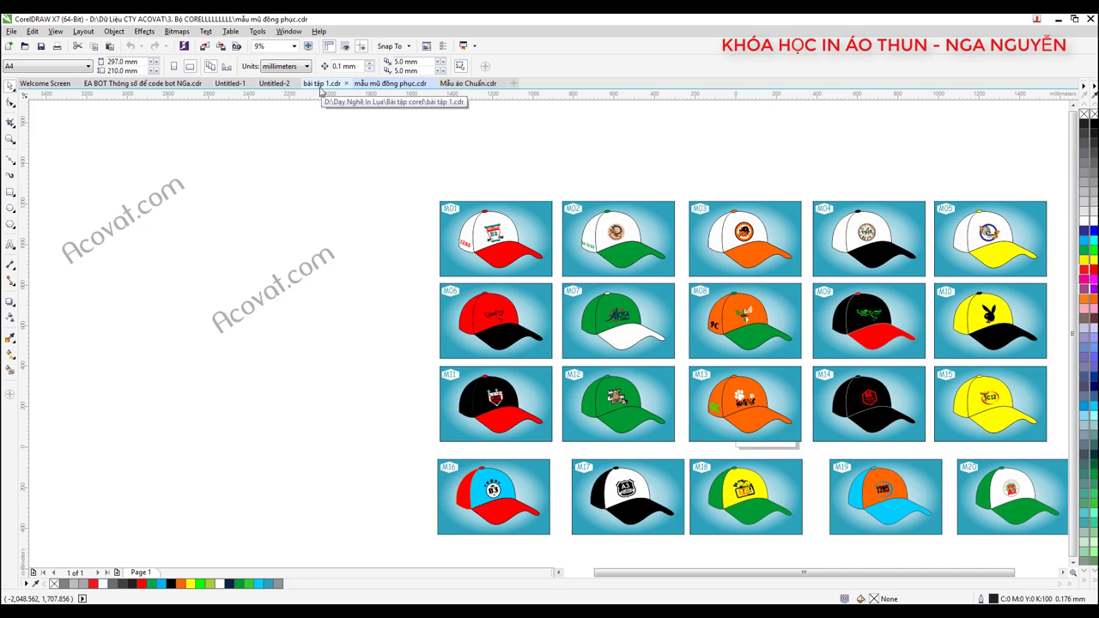
- In bài tập 1.cdr, move the two maroon shirts up beside the purple page
click(323, 83)
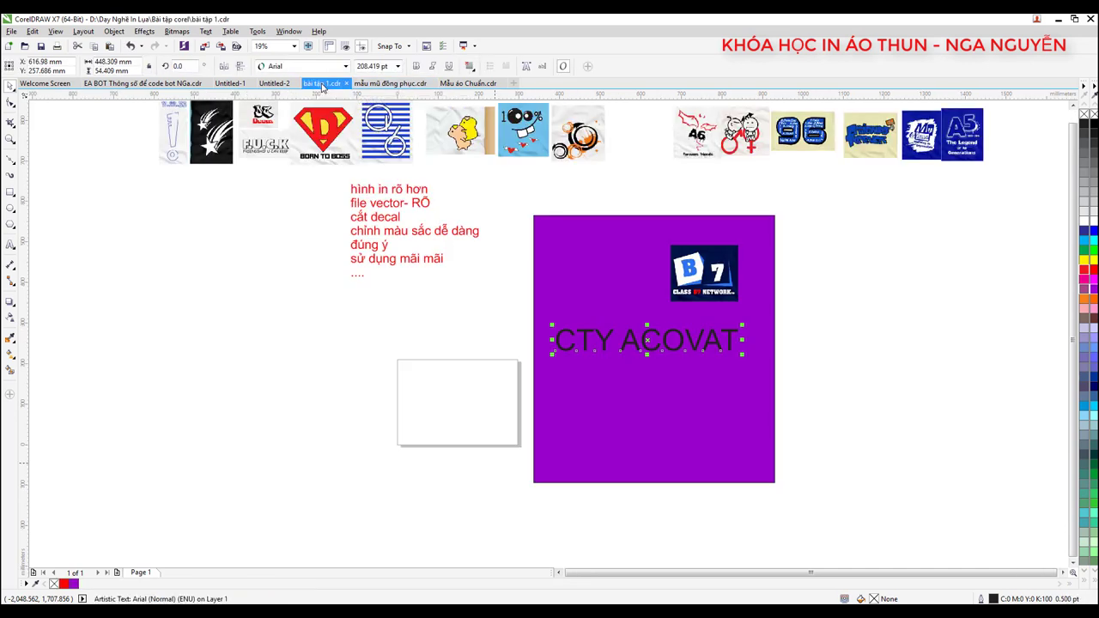
click(493, 309)
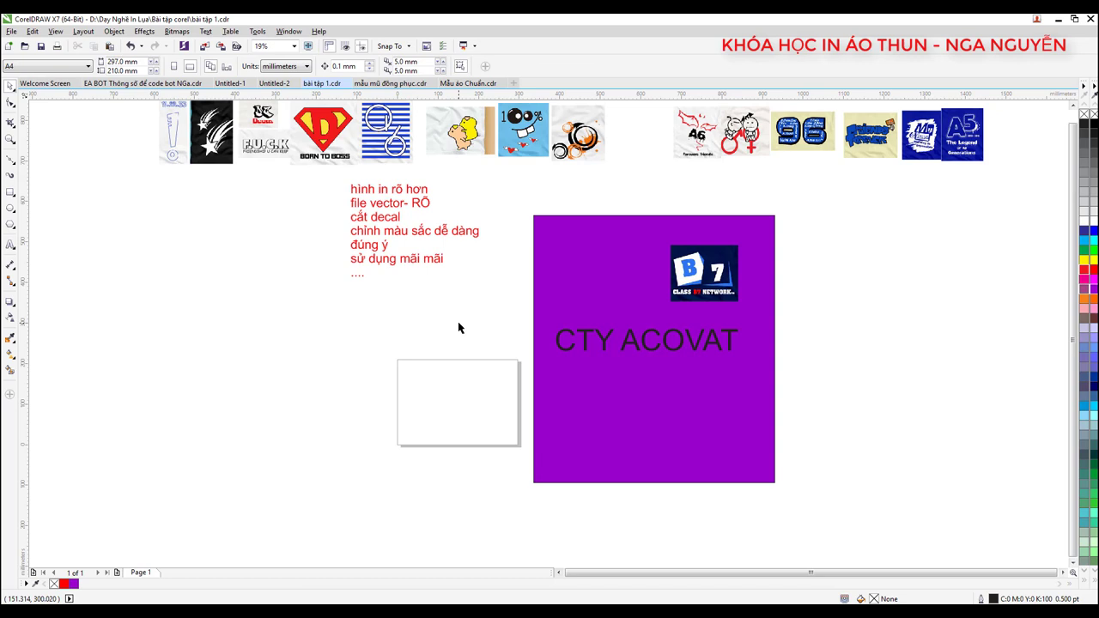
scroll(435, 317, down, 6)
scroll(404, 362, up, 4)
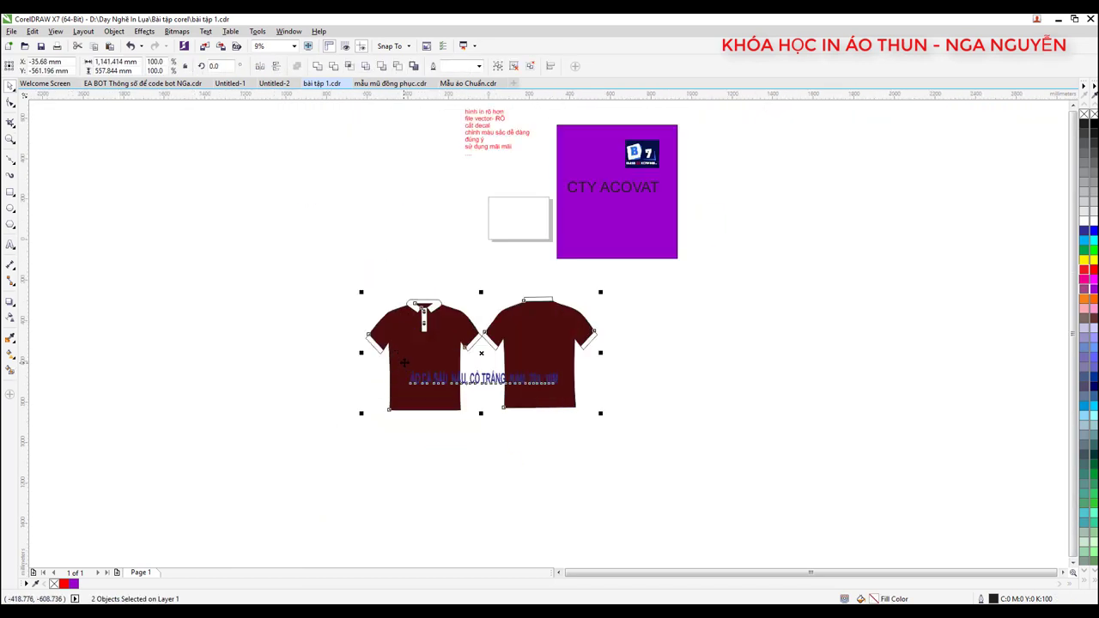
drag(403, 362, 748, 220)
scroll(550, 365, up, 4)
scroll(549, 365, down, 3)
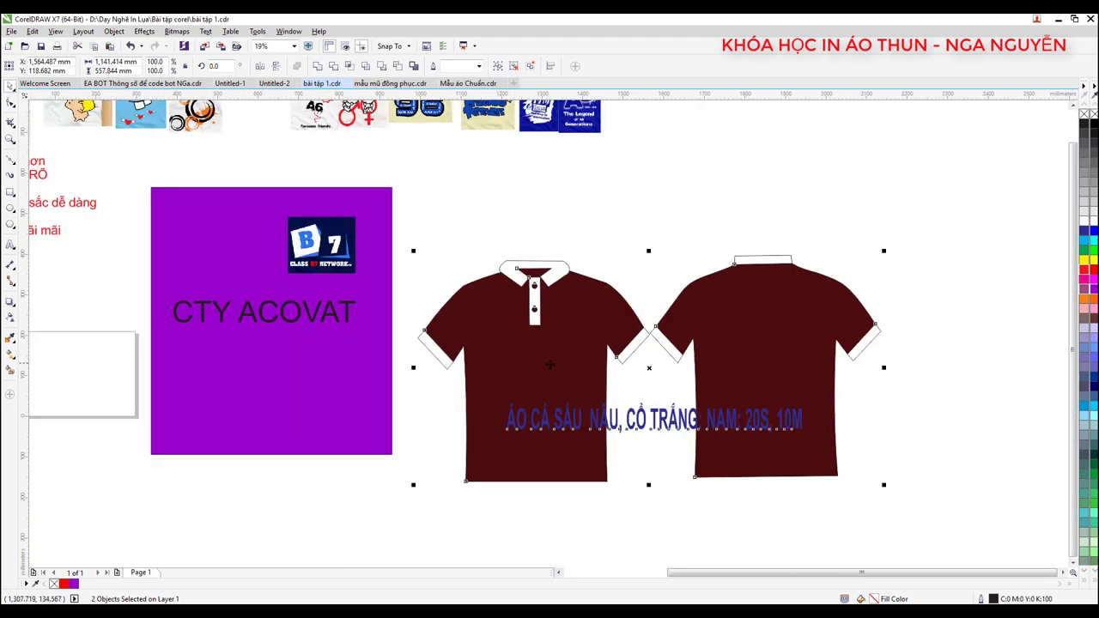
drag(549, 365, 550, 324)
- Fine-tune the shirts' position beside the purple page and select the shirt caption text
scroll(550, 327, down, 5)
scroll(550, 327, up, 3)
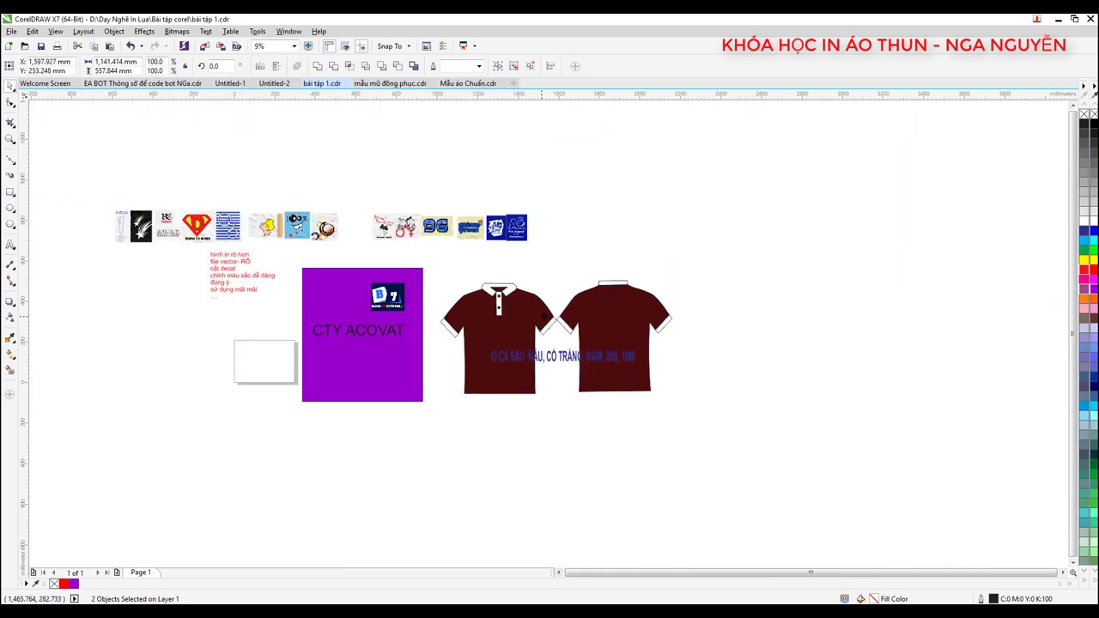
drag(550, 327, 565, 311)
scroll(565, 318, up, 3)
click(847, 397)
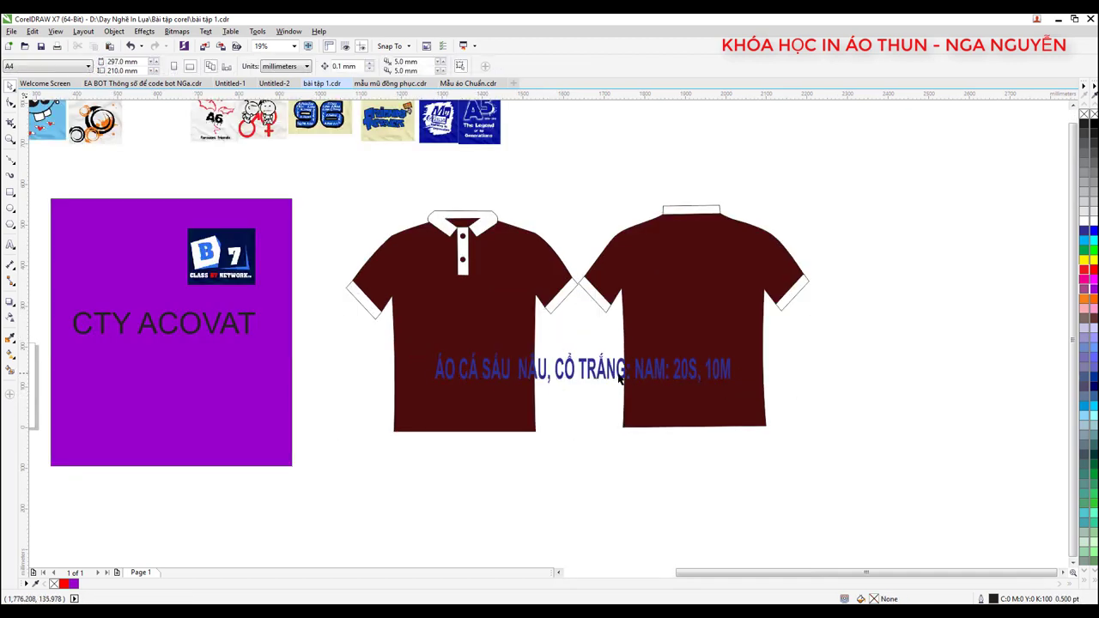
click(575, 370)
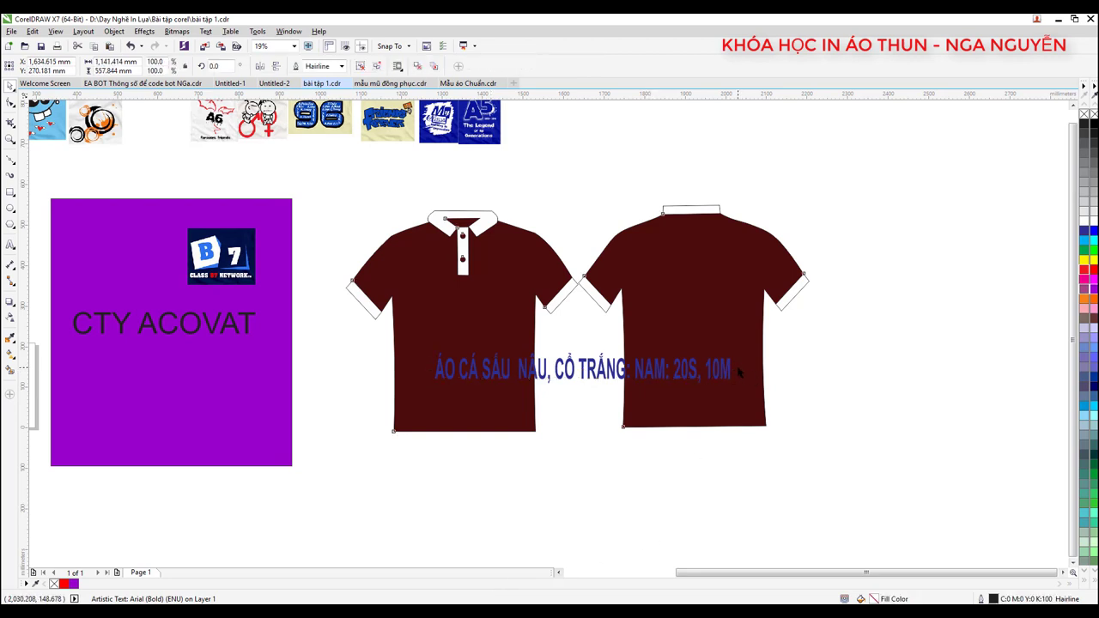
- Turn the caption 'ÁO CÁ SẤU NÂU, CỔ TRẮNG: NAM: 20S, 10M' magenta and stretch it wider
drag(855, 420, 386, 330)
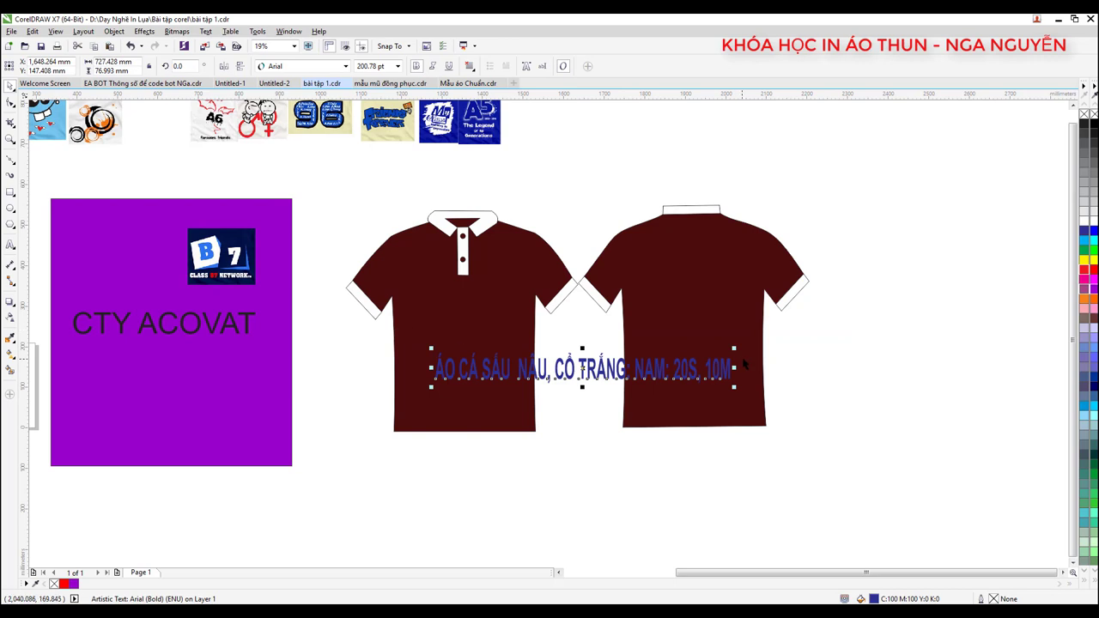
click(1094, 288)
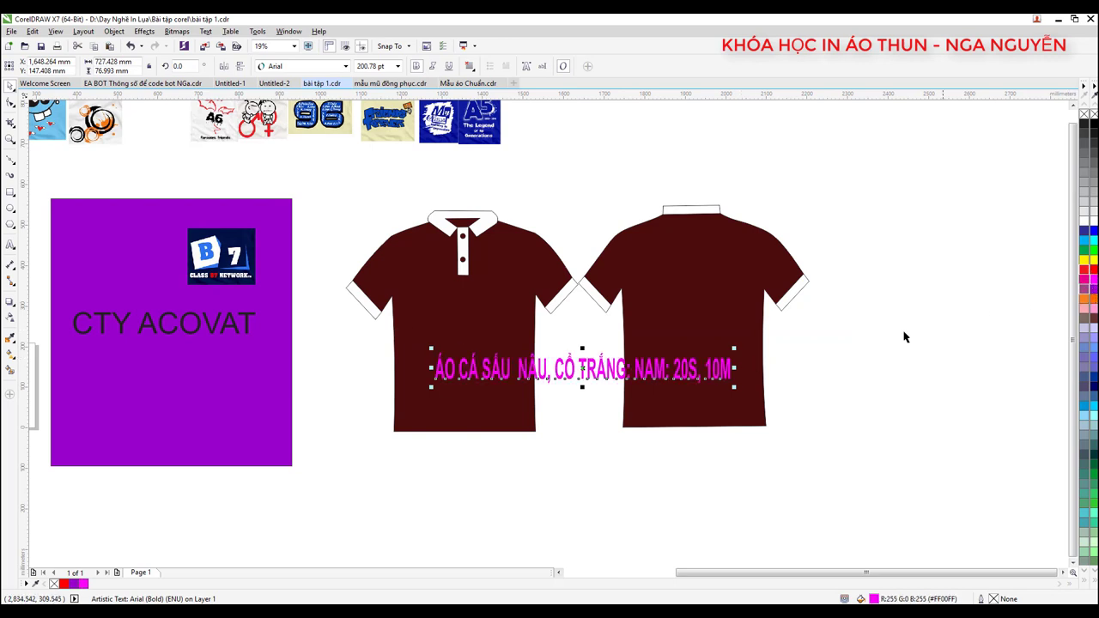
drag(734, 367, 805, 367)
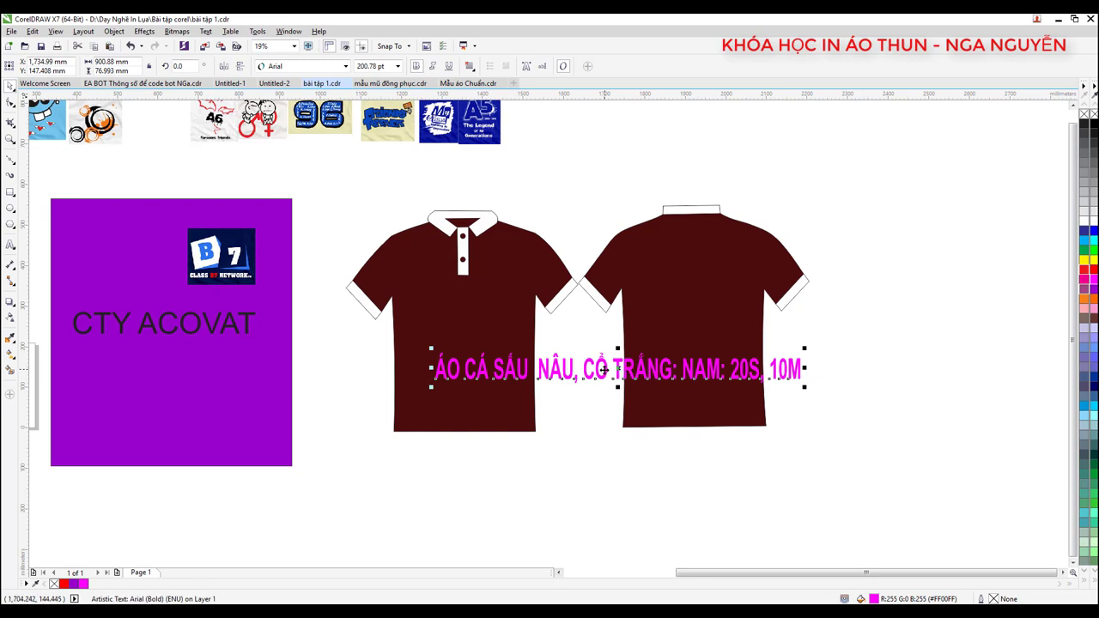
drag(605, 367, 573, 395)
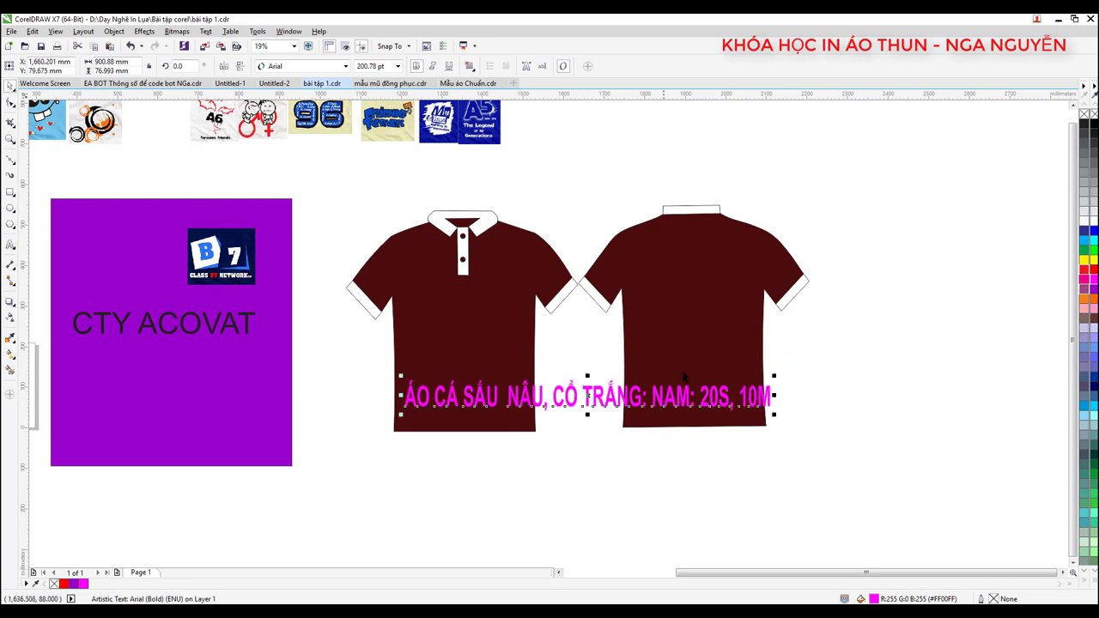
- Move the magenta caption down below both shirts
click(899, 401)
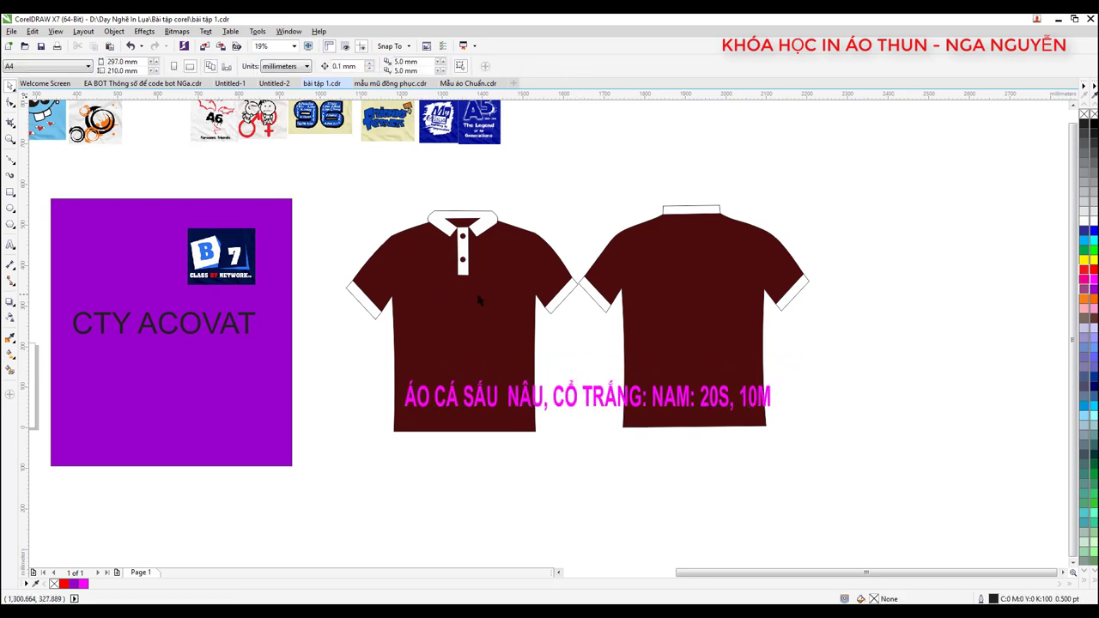
click(542, 397)
drag(543, 397, 538, 473)
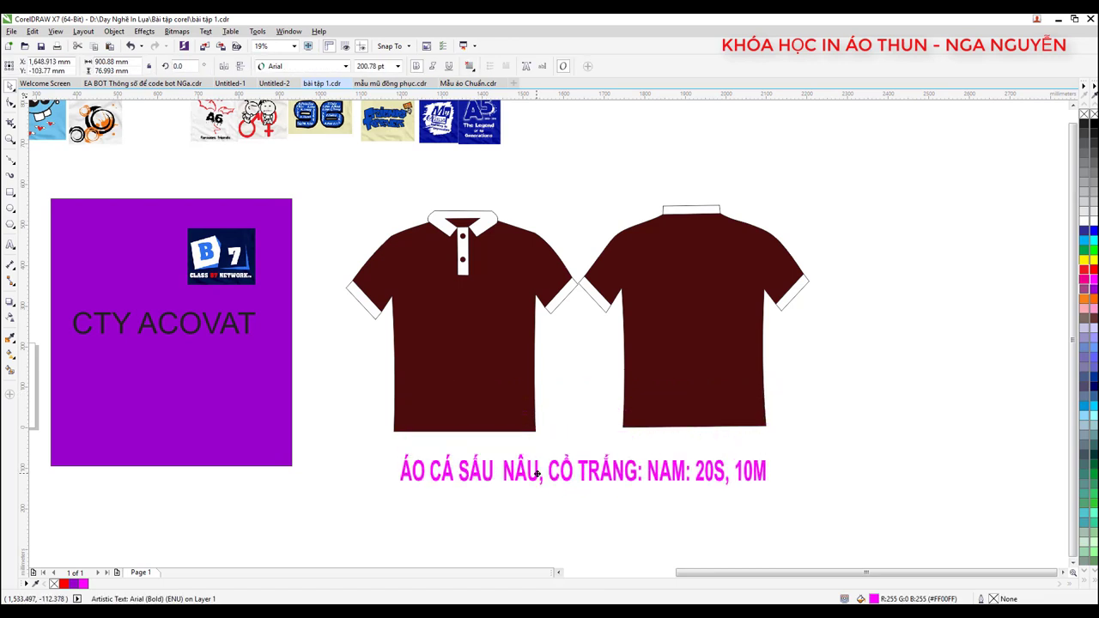
scroll(533, 351, down, 1)
scroll(515, 306, up, 1)
click(520, 302)
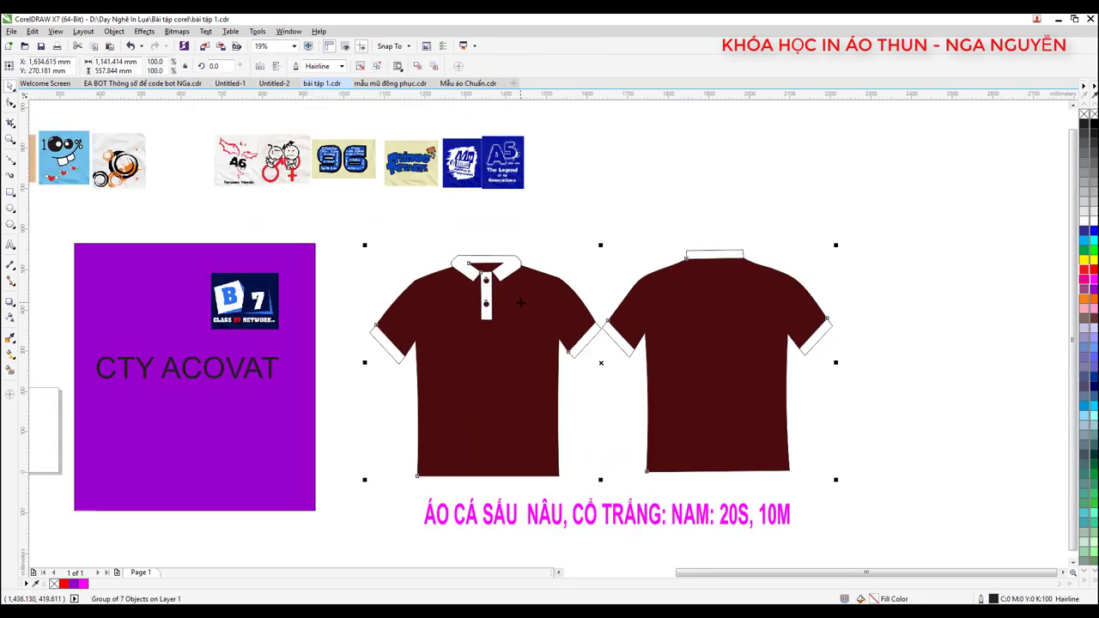
drag(530, 301, 536, 297)
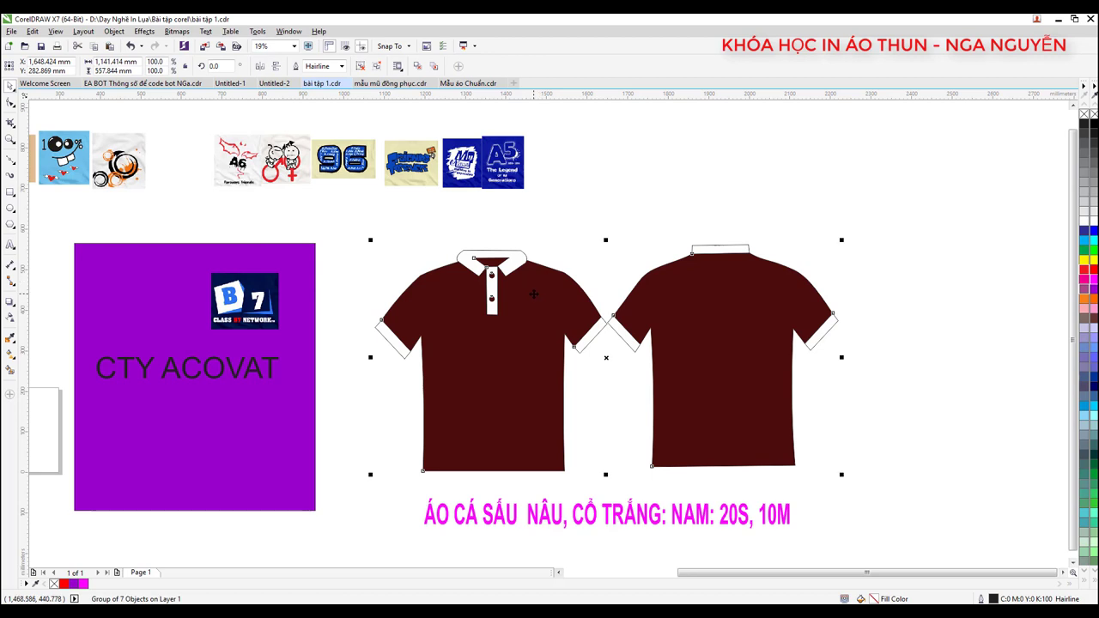
drag(535, 294, 523, 269)
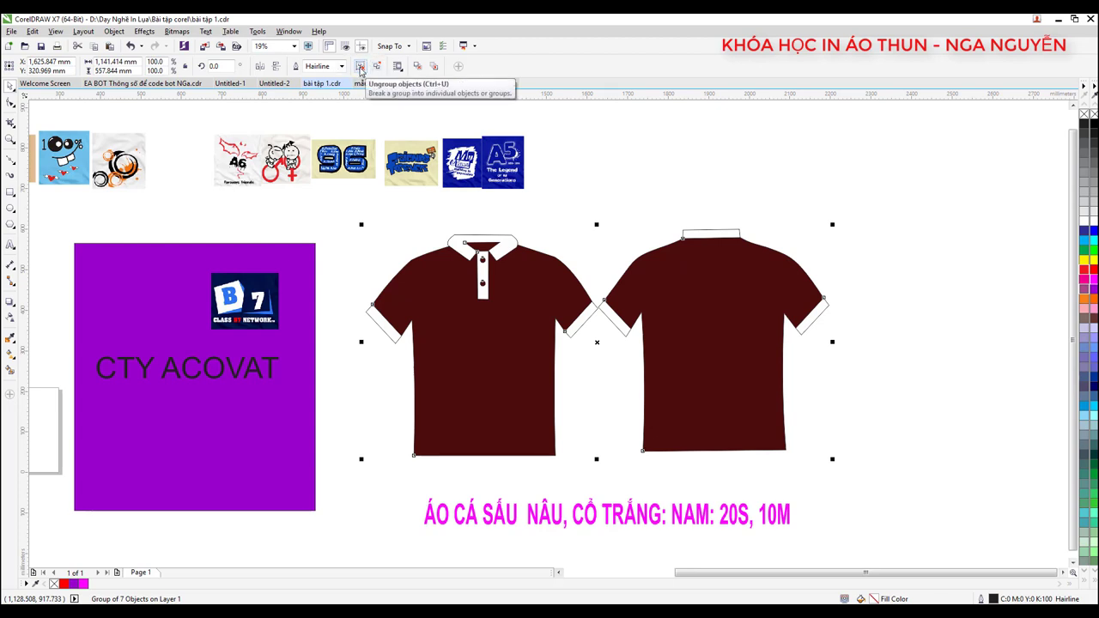
click(361, 71)
click(547, 307)
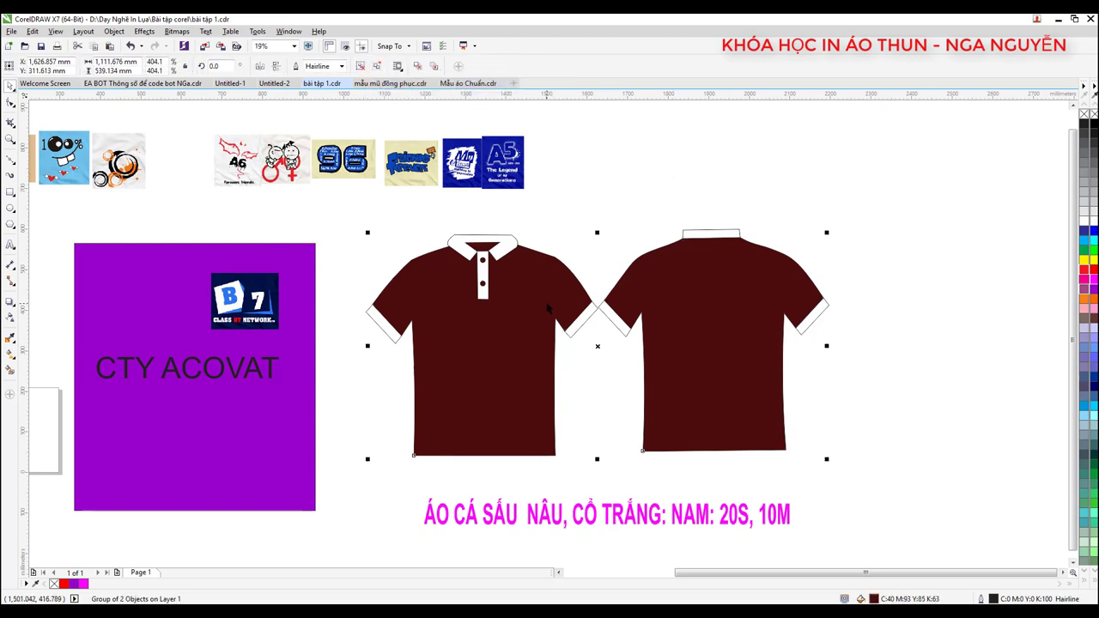
drag(547, 308, 607, 305)
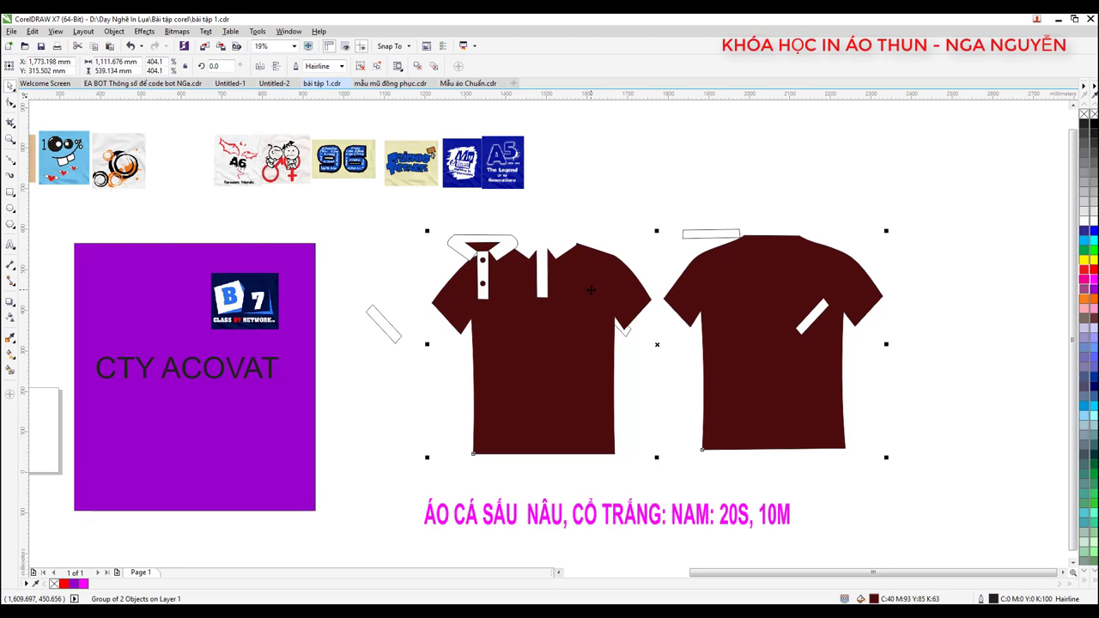
key(ctrl+z)
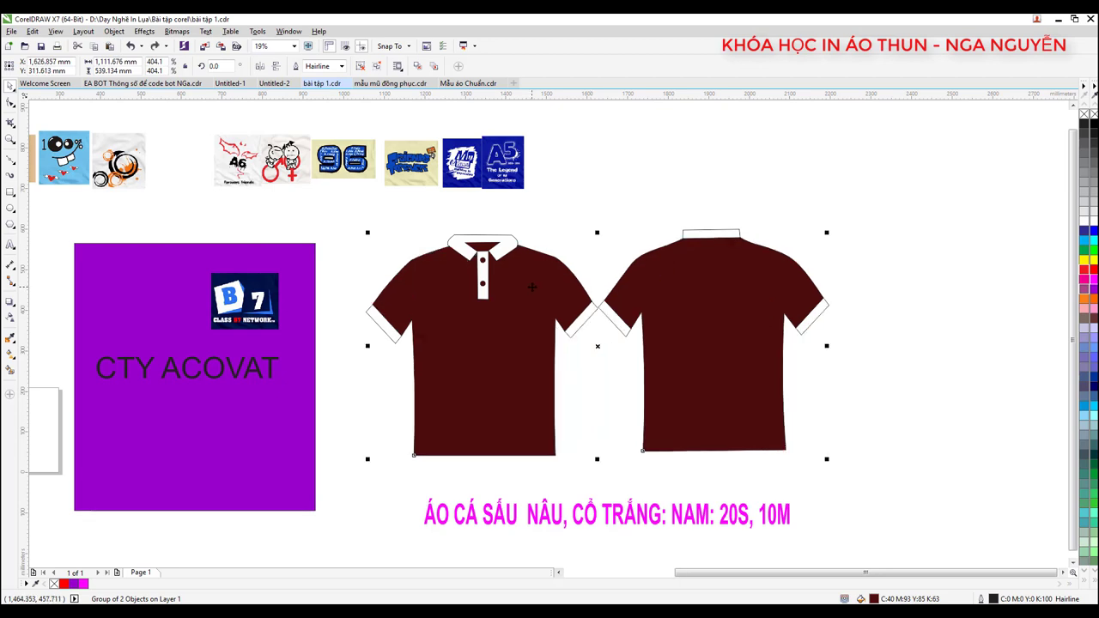
click(544, 215)
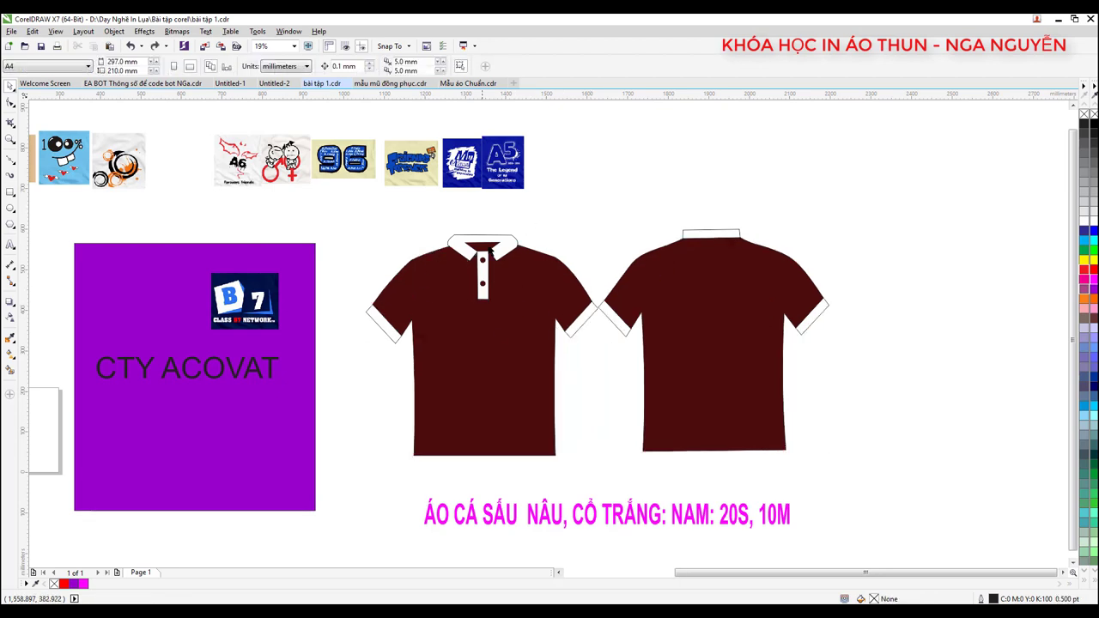
drag(341, 201, 946, 495)
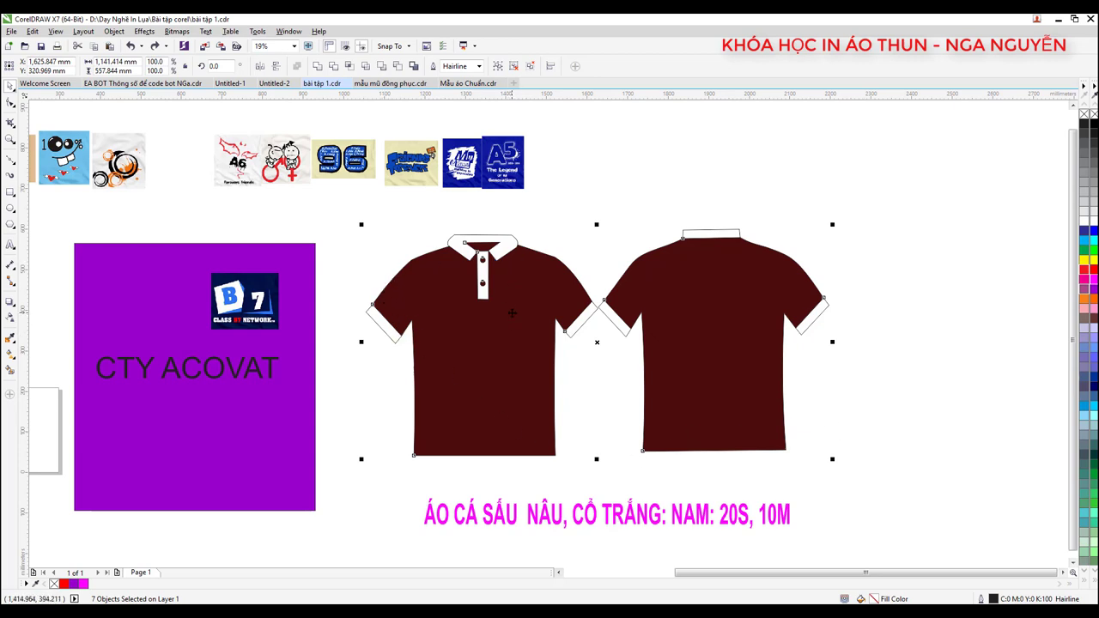
click(566, 213)
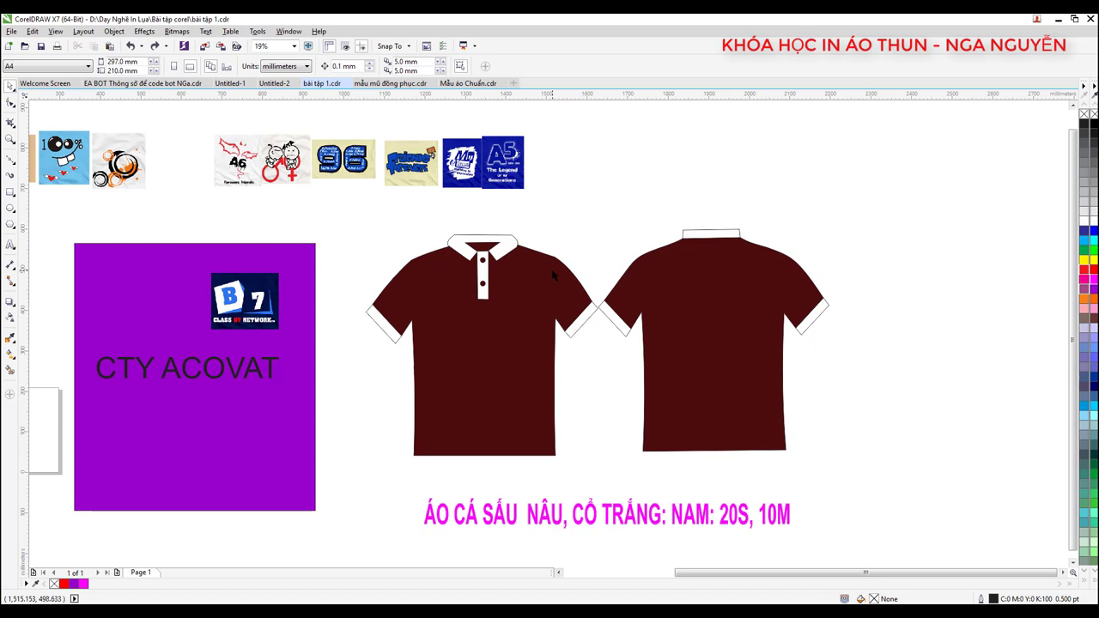
- Add a CTRL+G line to the end of the red note list
scroll(551, 273, down, 1)
scroll(503, 257, up, 1)
scroll(512, 257, down, 1)
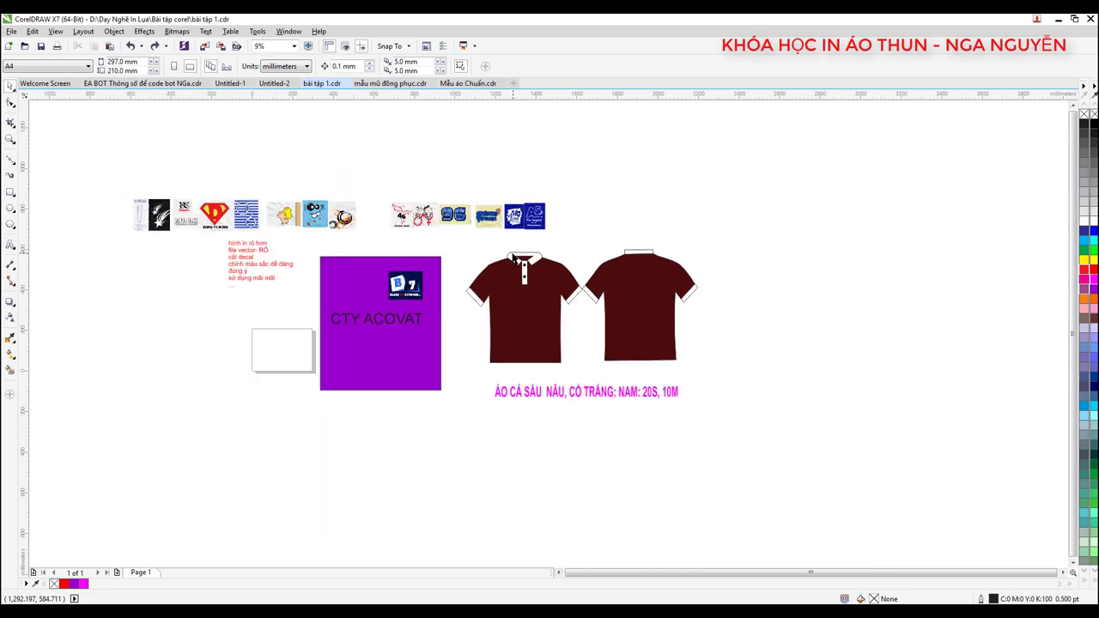
scroll(513, 258, up, 1)
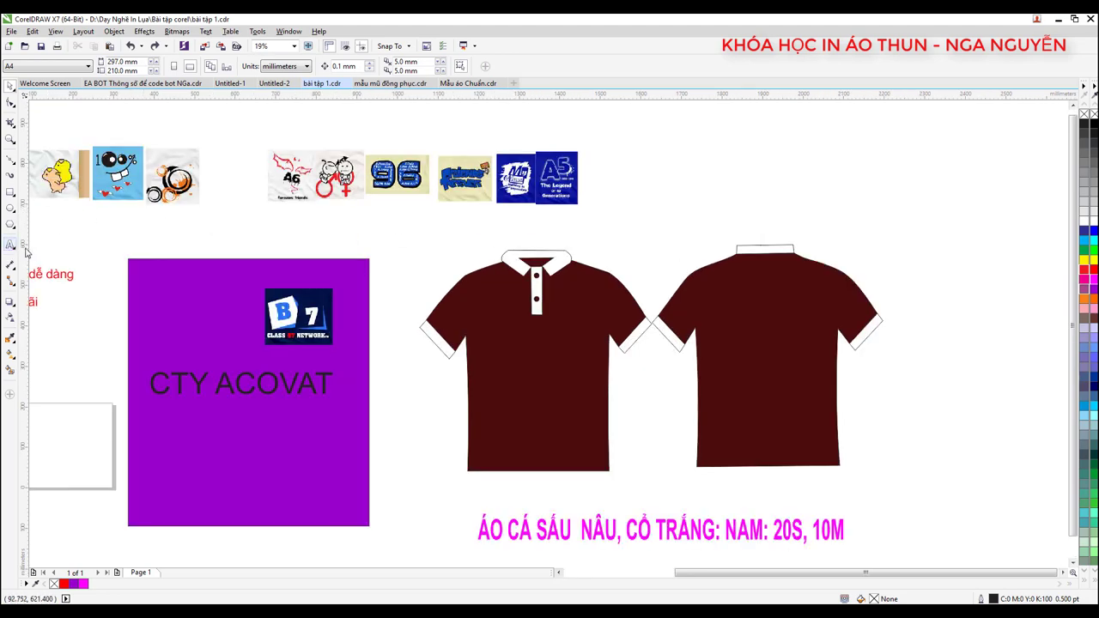
scroll(477, 318, down, 1)
scroll(221, 318, up, 1)
click(275, 273)
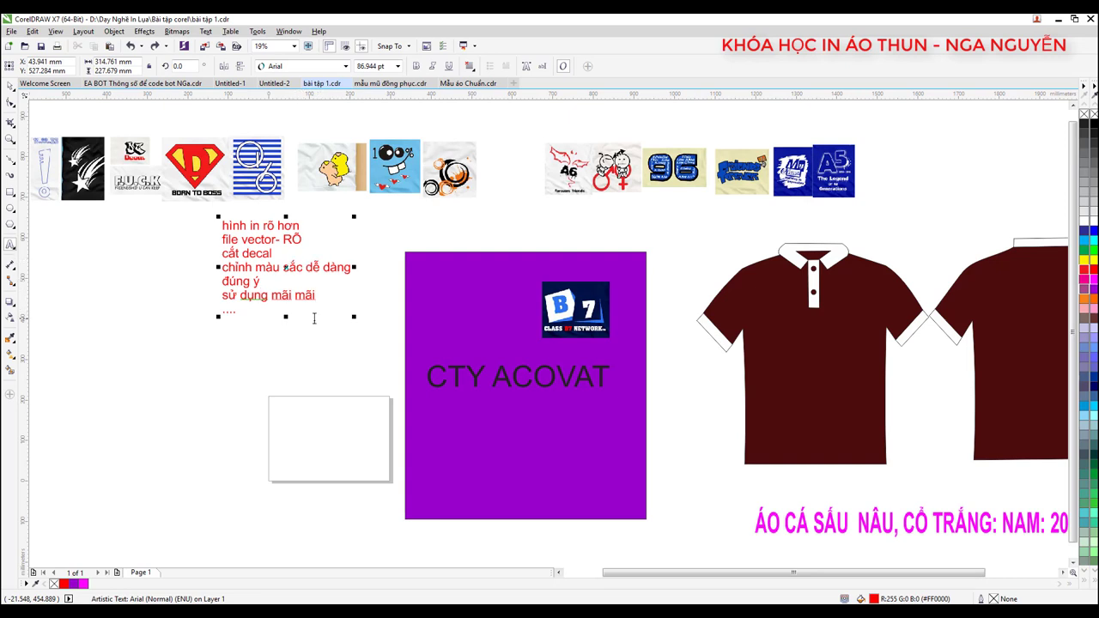
text(CT)
text(RL+)
text(g)
key(BackSpace)
text(G)
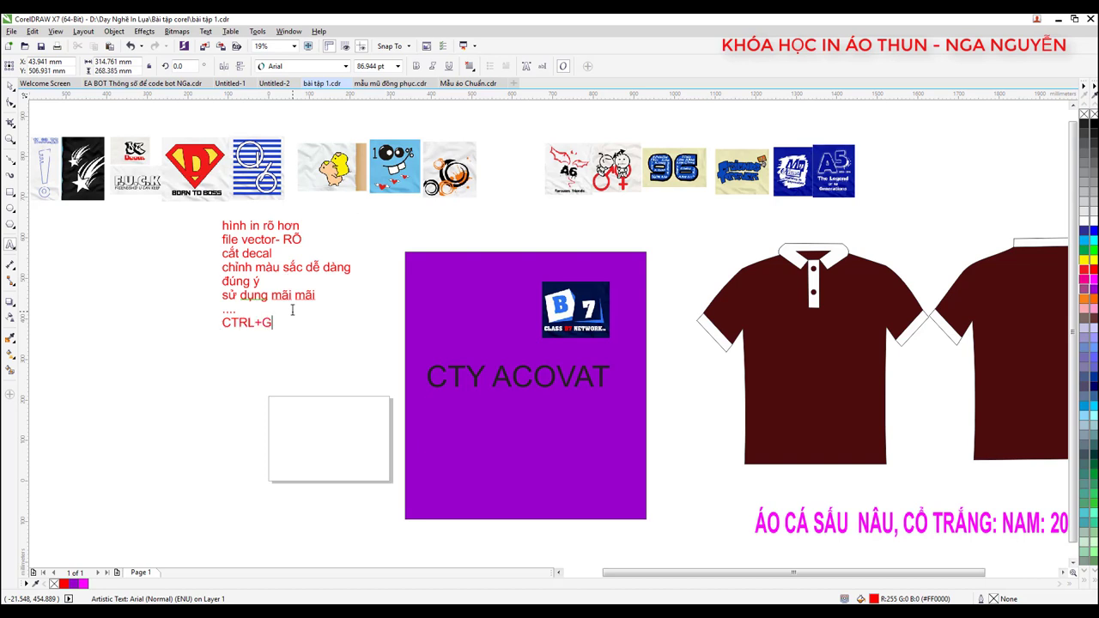
key(Return)
- Add CTRL+U, C and E entries below the CTRL+G line
text(CTRL+)
text(U)
text(C)
key(Return)
text(E)
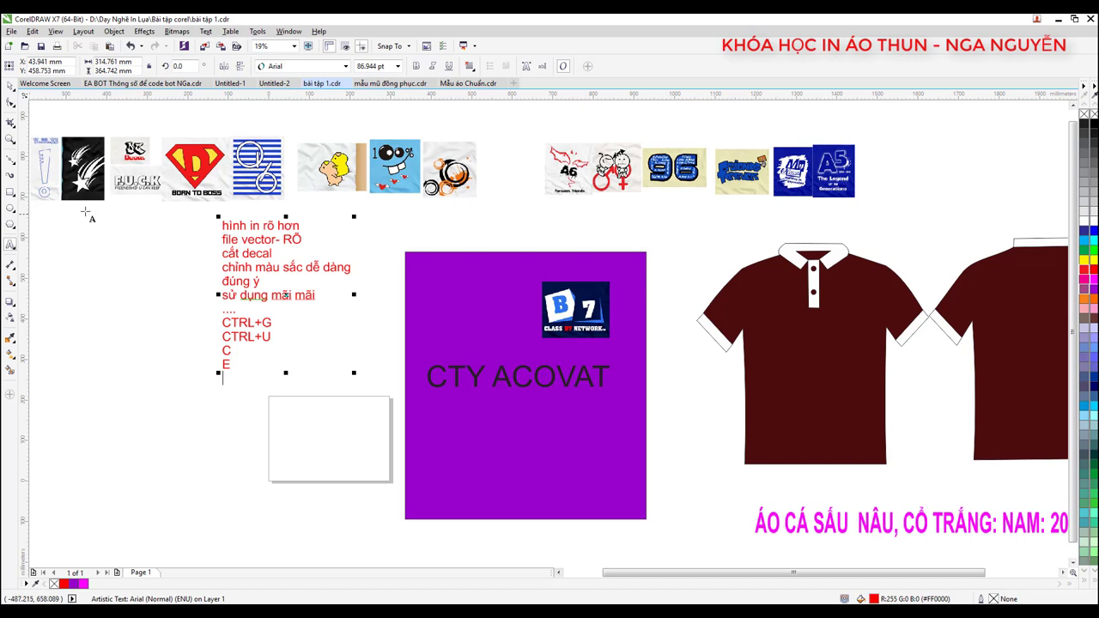
- Highlight the CTRL+G line in the note, then bring the Word document to the front
click(13, 87)
click(257, 335)
double_click(276, 323)
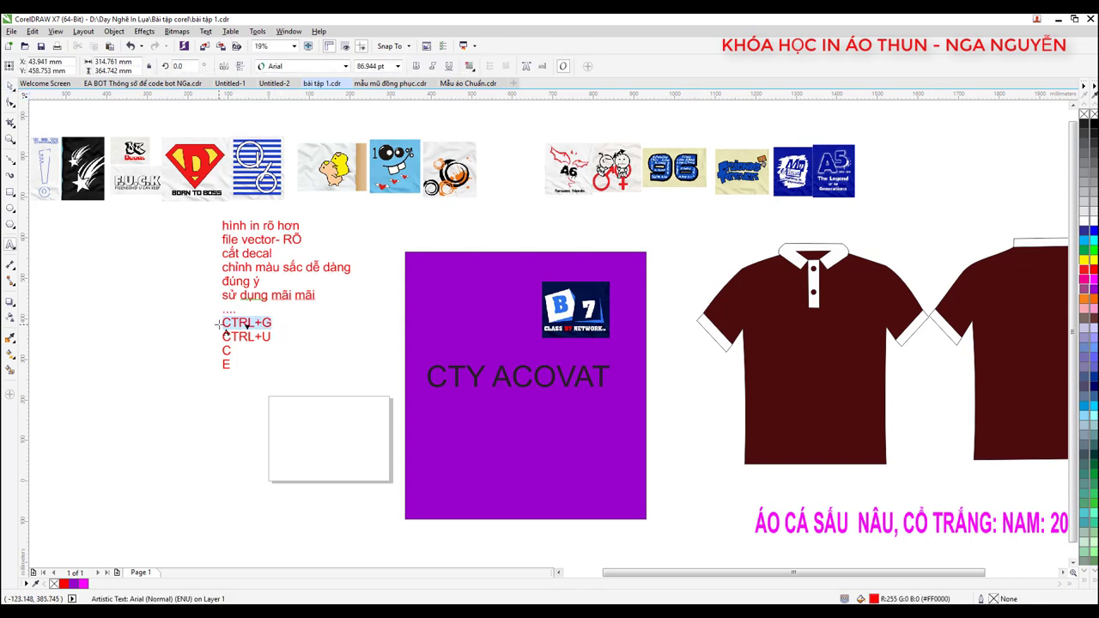
click(277, 323)
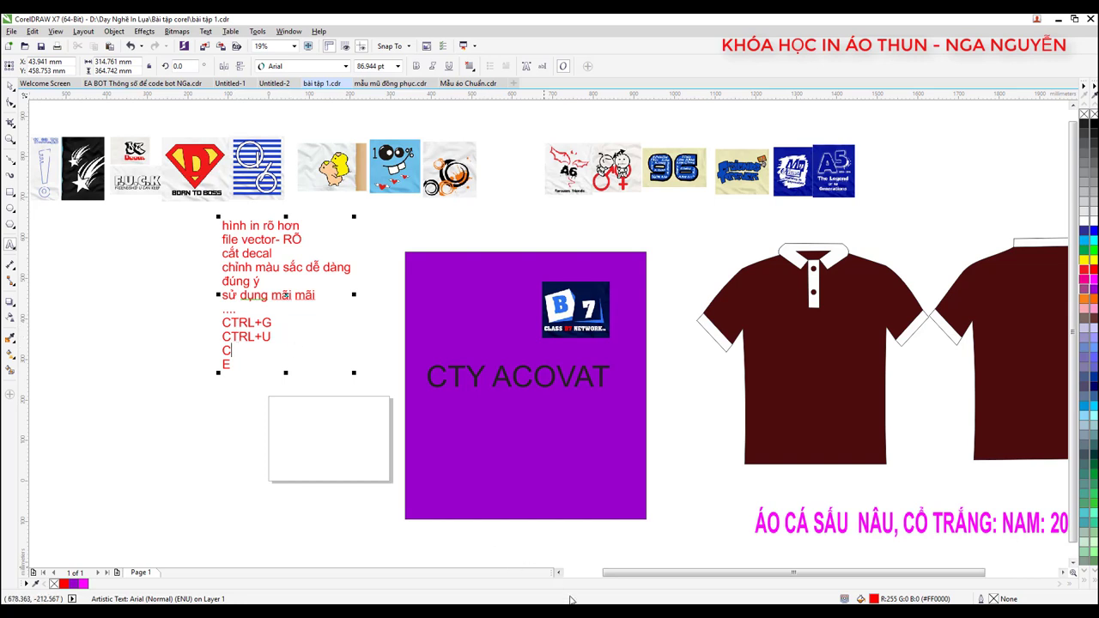
click(549, 558)
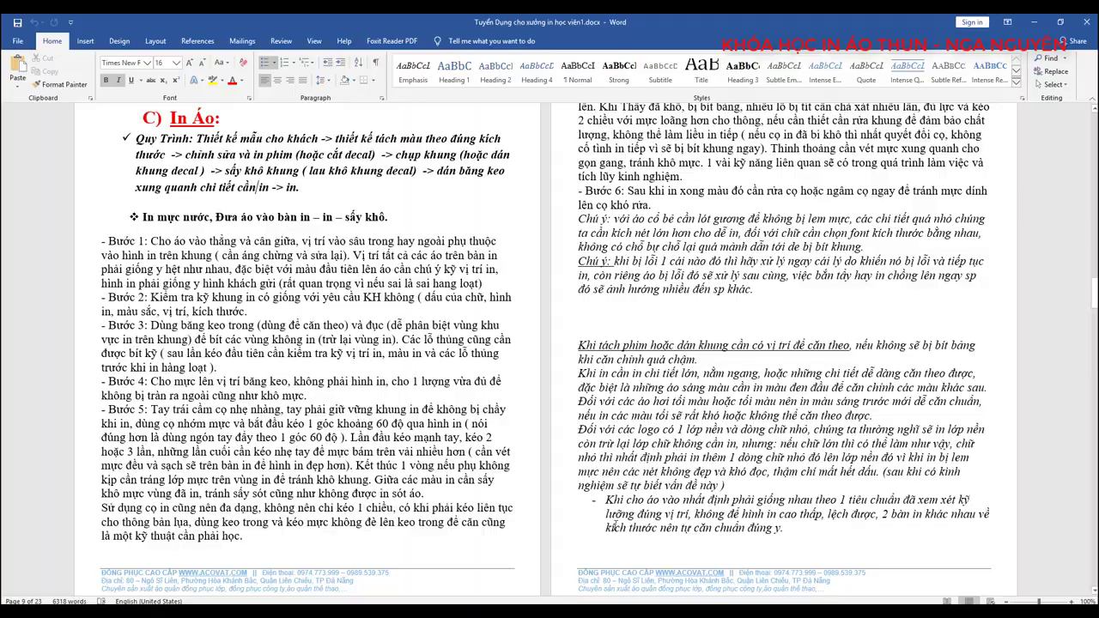
- Scroll Word up to the shortcut list, then minimize Word to return to CorelDRAW
mouse_move(1094, 294)
mouse_down()
mouse_move(1094, 271)
mouse_move(1094, 571)
mouse_move(1086, 443)
mouse_up()
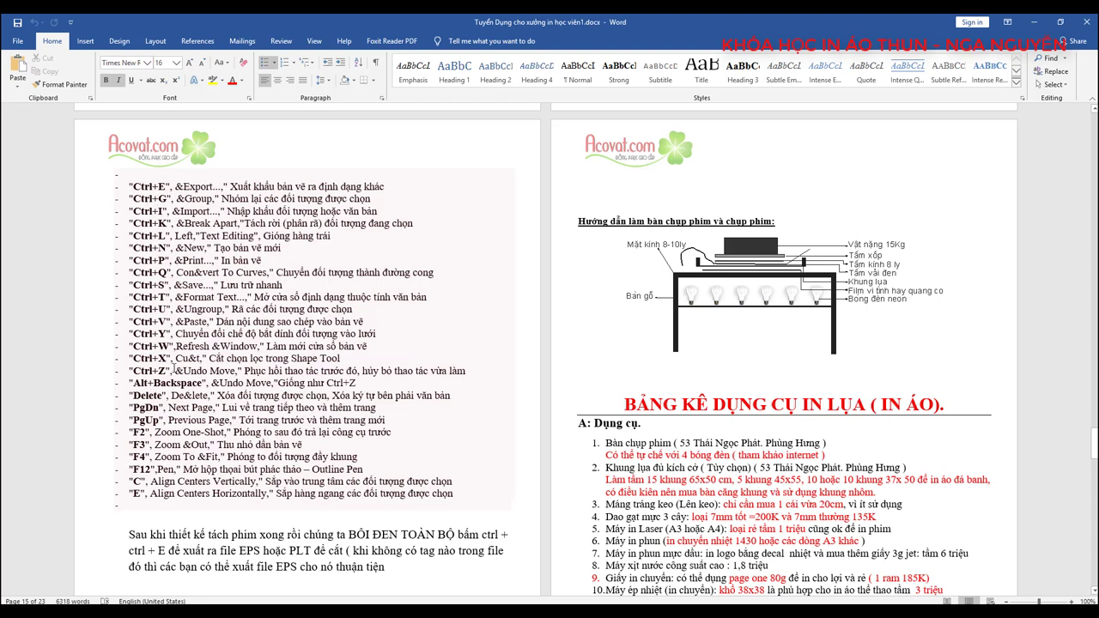
click(1034, 25)
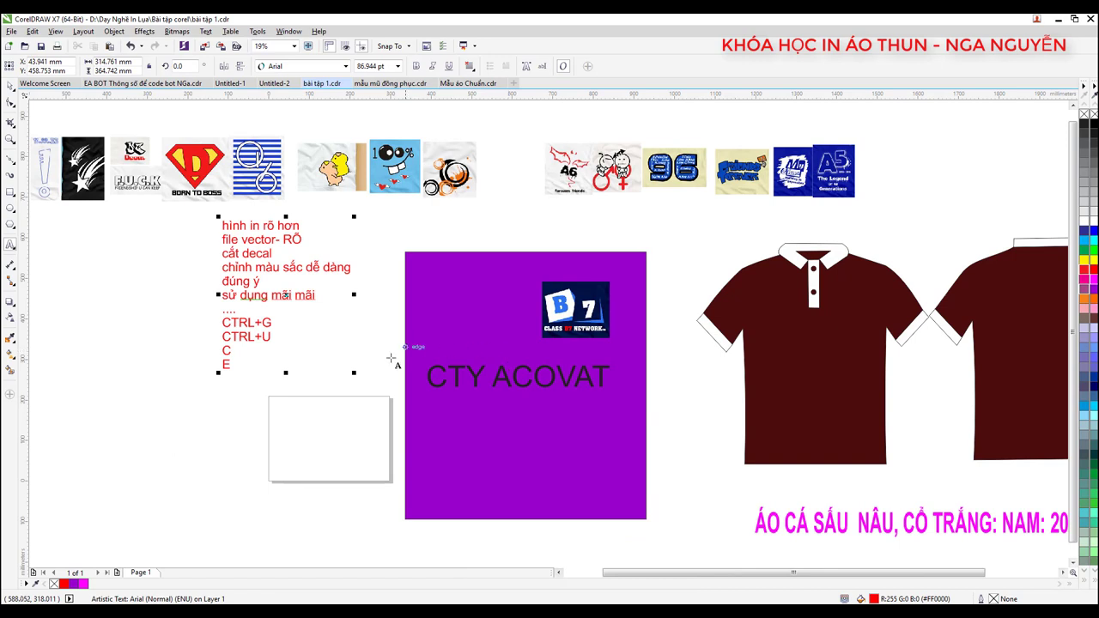
- Fill both shirt bodies cyan
click(11, 102)
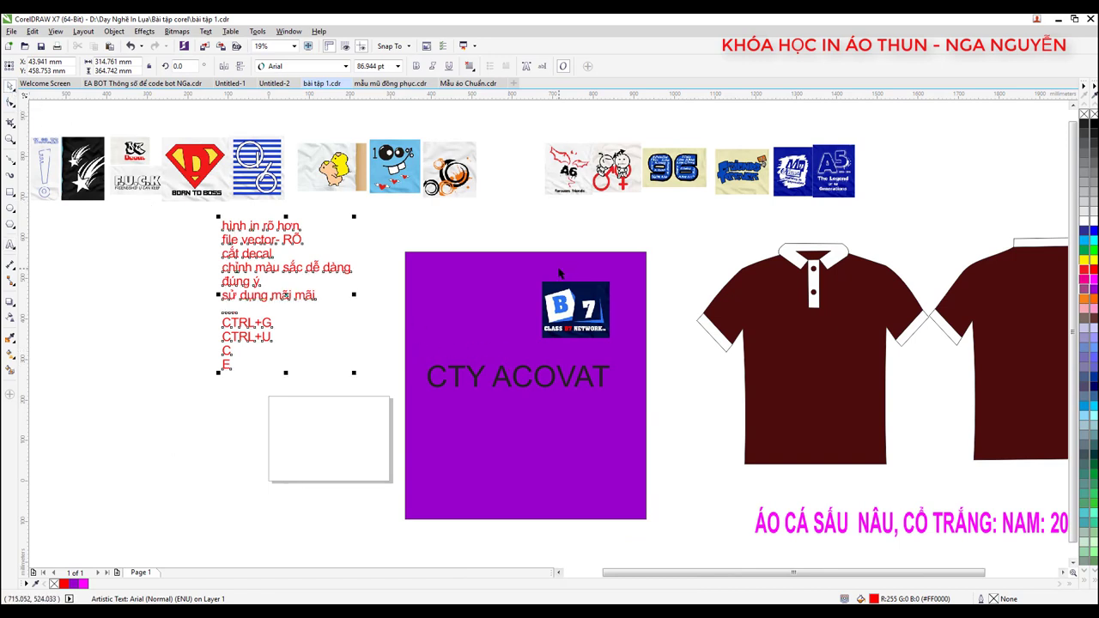
scroll(292, 330, down, 2)
scroll(517, 346, up, 2)
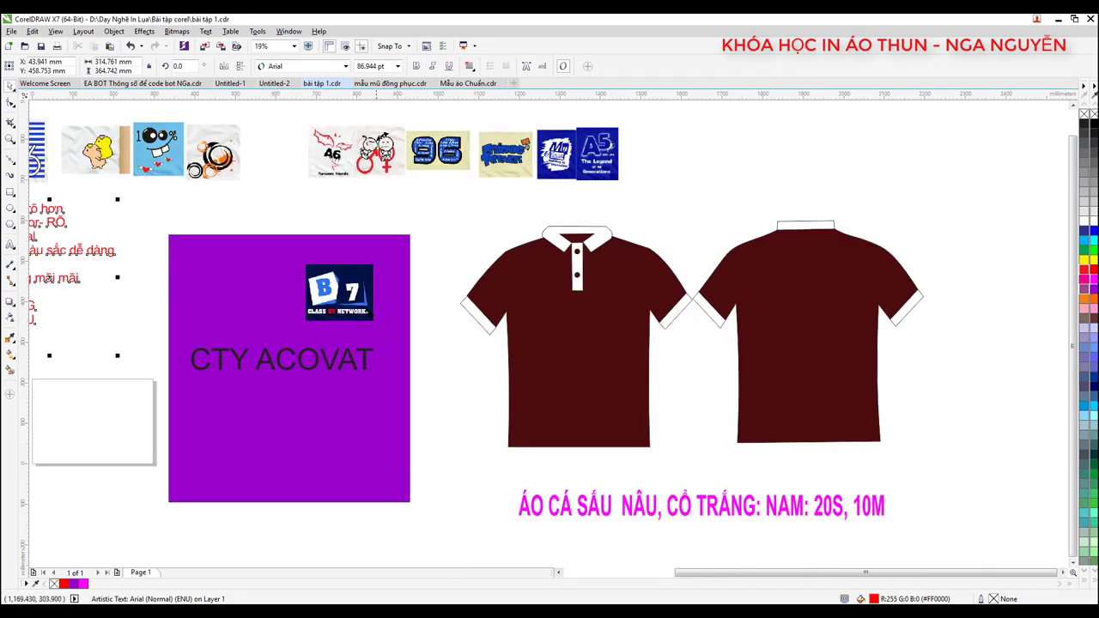
click(360, 319)
click(503, 222)
click(634, 310)
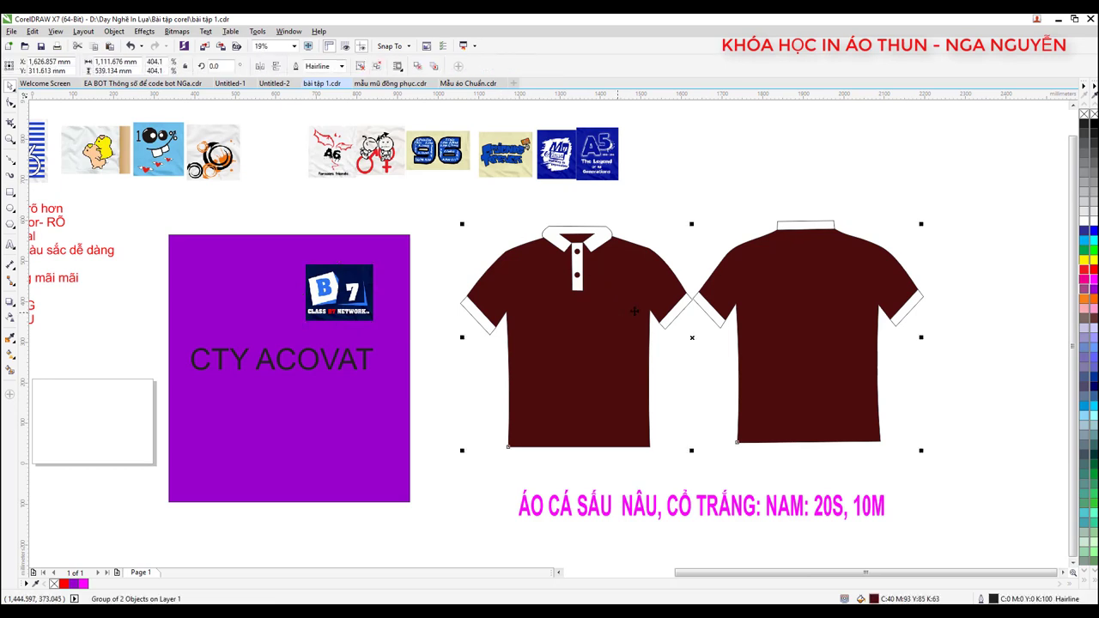
drag(633, 311, 678, 298)
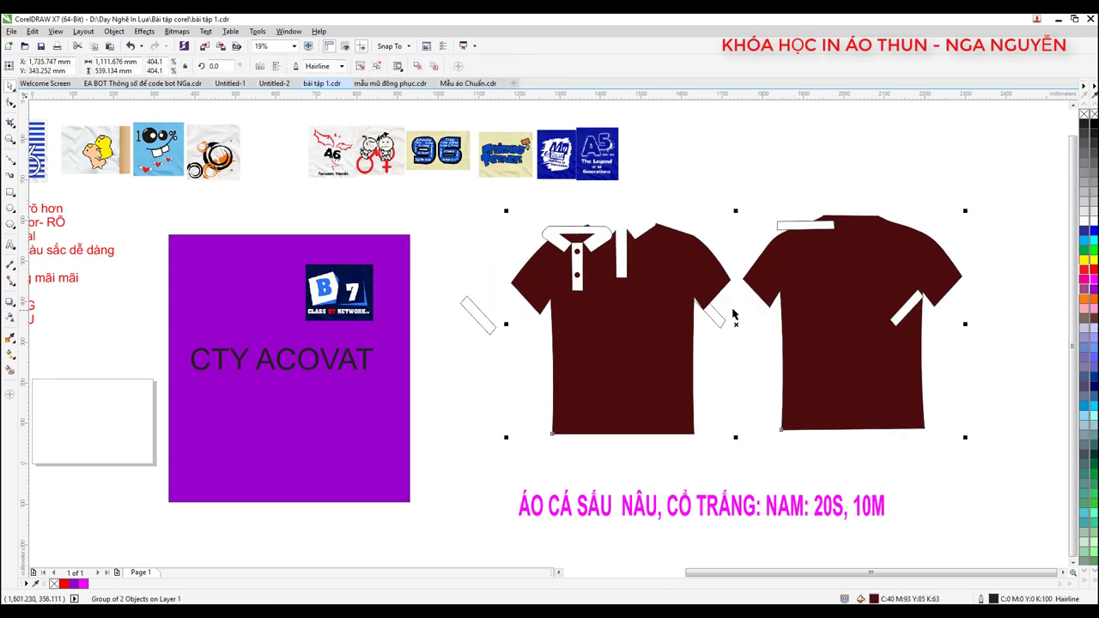
key(ctrl+z)
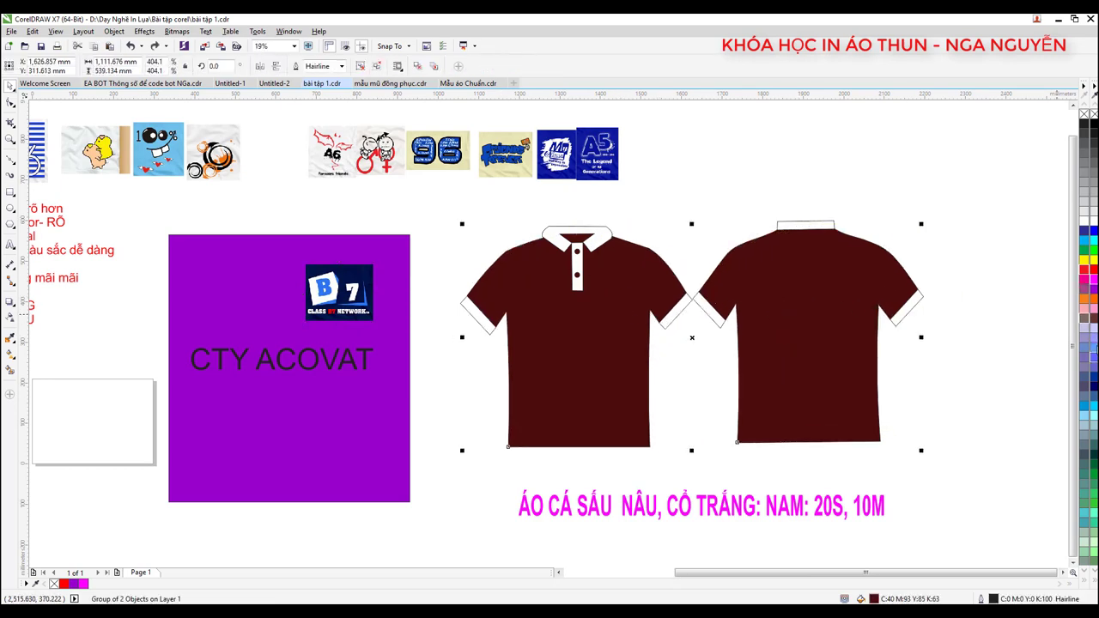
click(1084, 239)
- Colour the collars and cuffs black, then select the two placket buttons
click(822, 226)
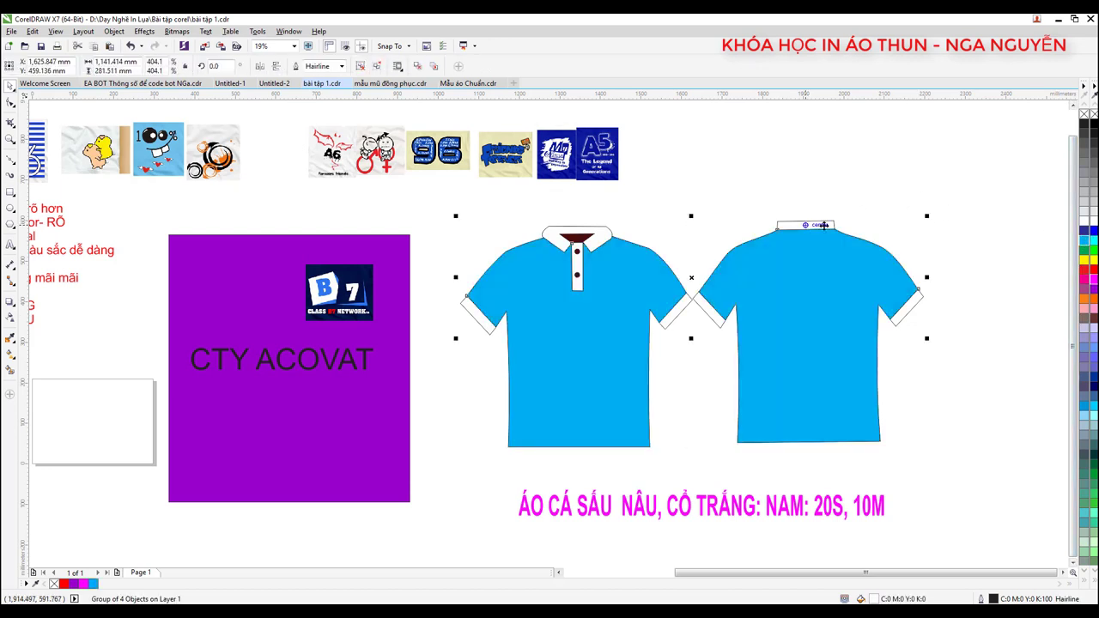
click(1087, 124)
click(646, 236)
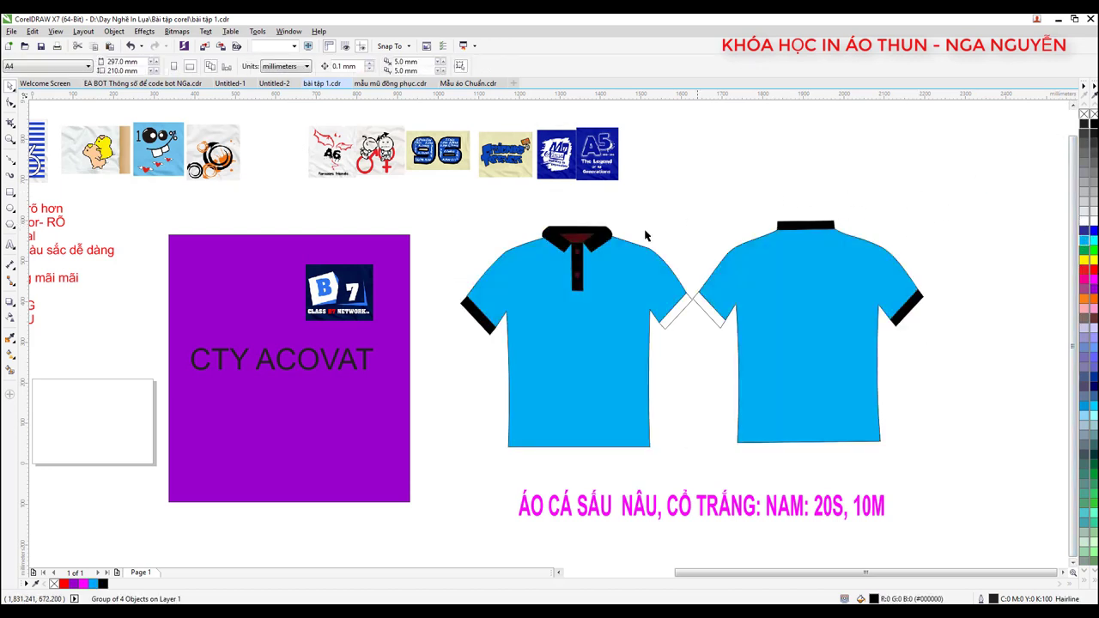
scroll(577, 244, up, 3)
scroll(579, 249, down, 3)
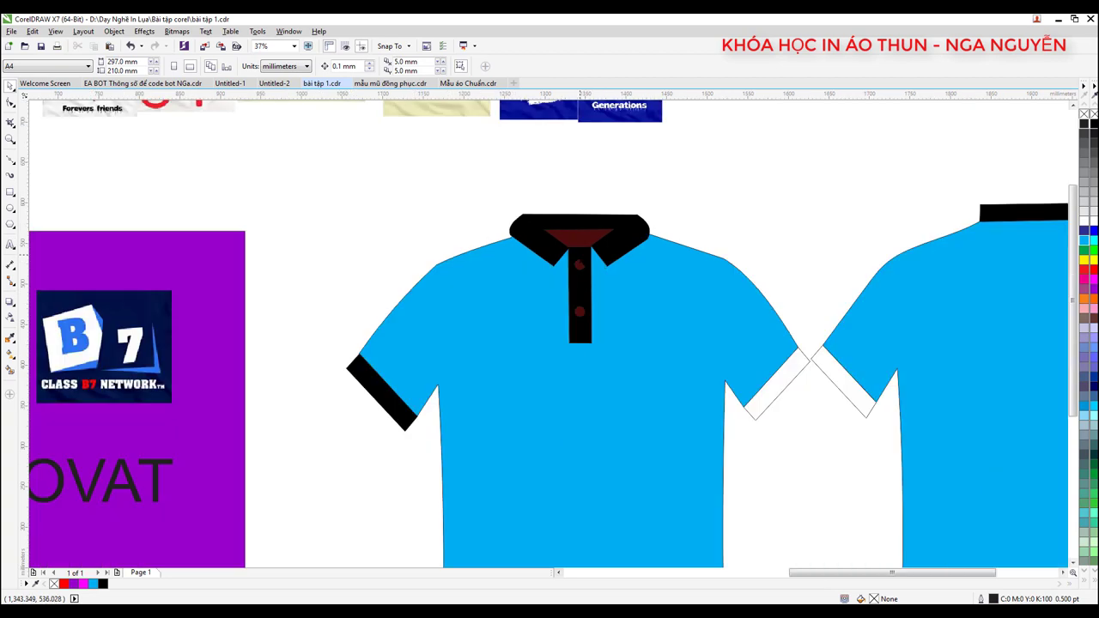
scroll(580, 249, up, 3)
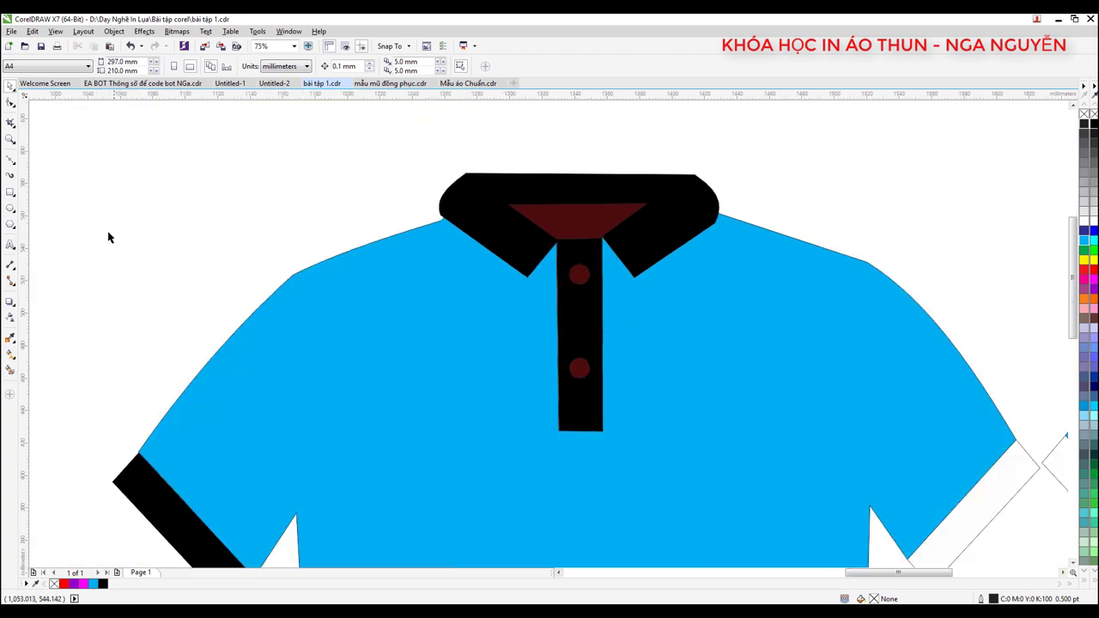
click(555, 242)
scroll(515, 257, down, 3)
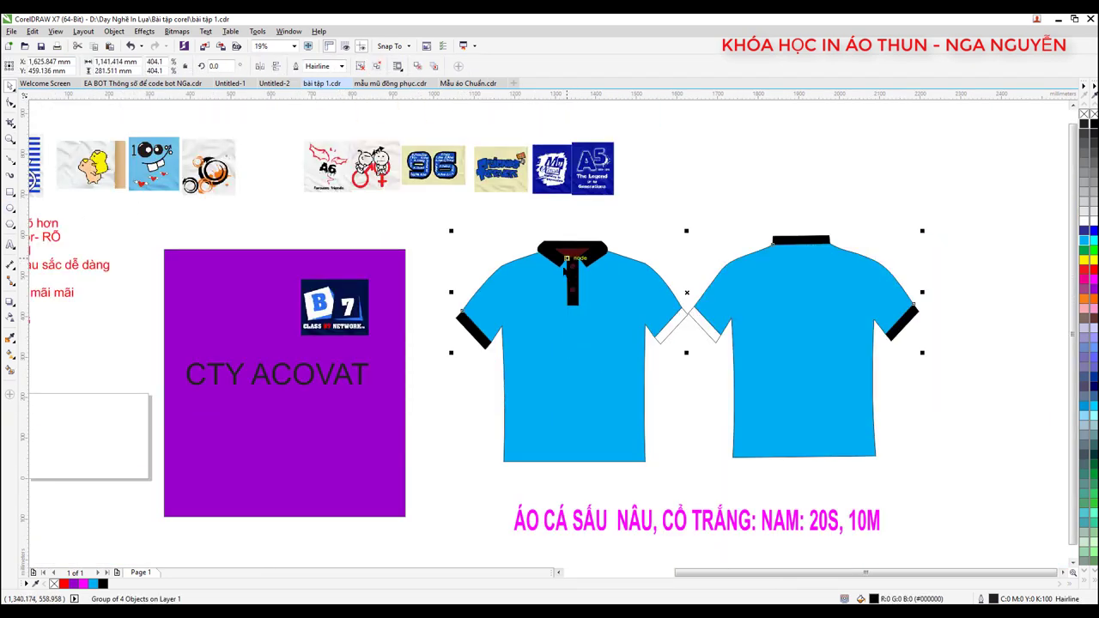
scroll(482, 291, up, 3)
scroll(529, 308, down, 3)
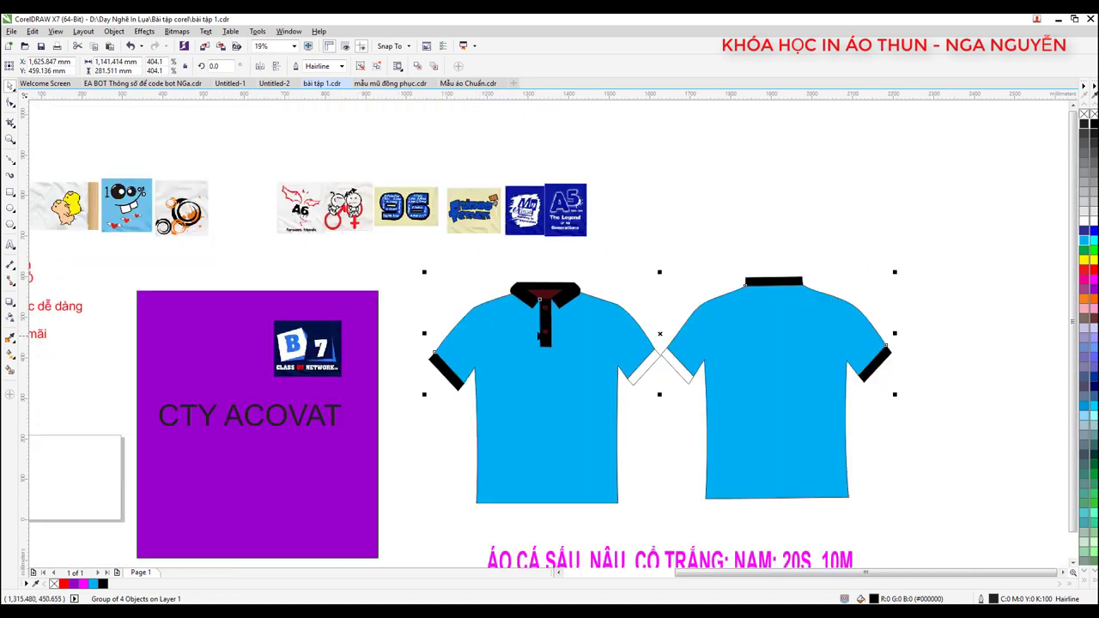
scroll(612, 270, up, 1)
click(574, 286)
click(478, 395)
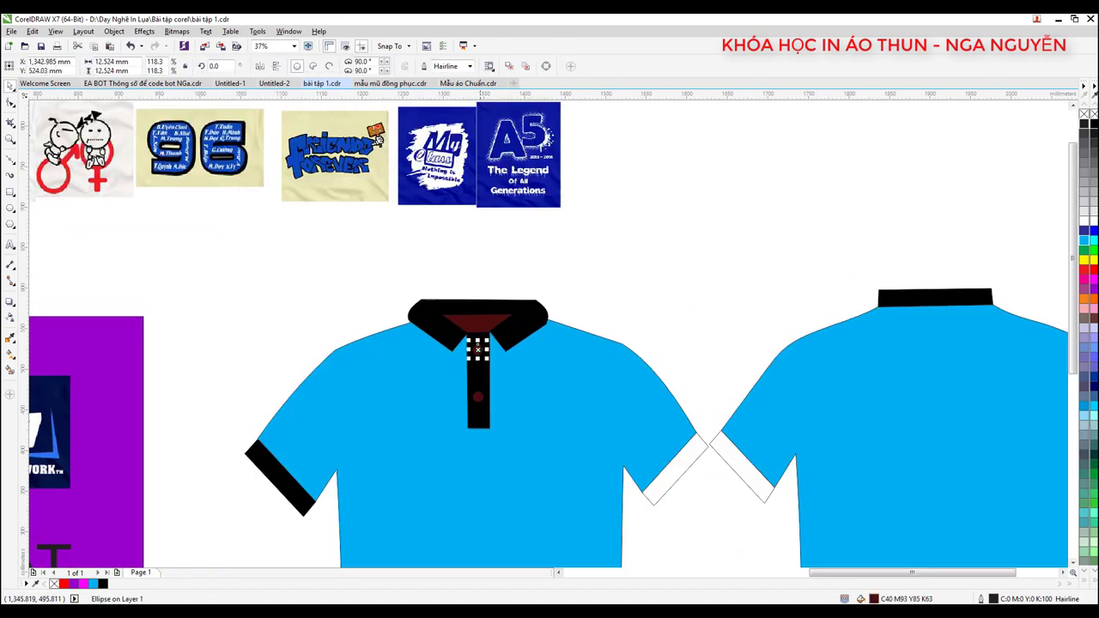
shift+click(478, 350)
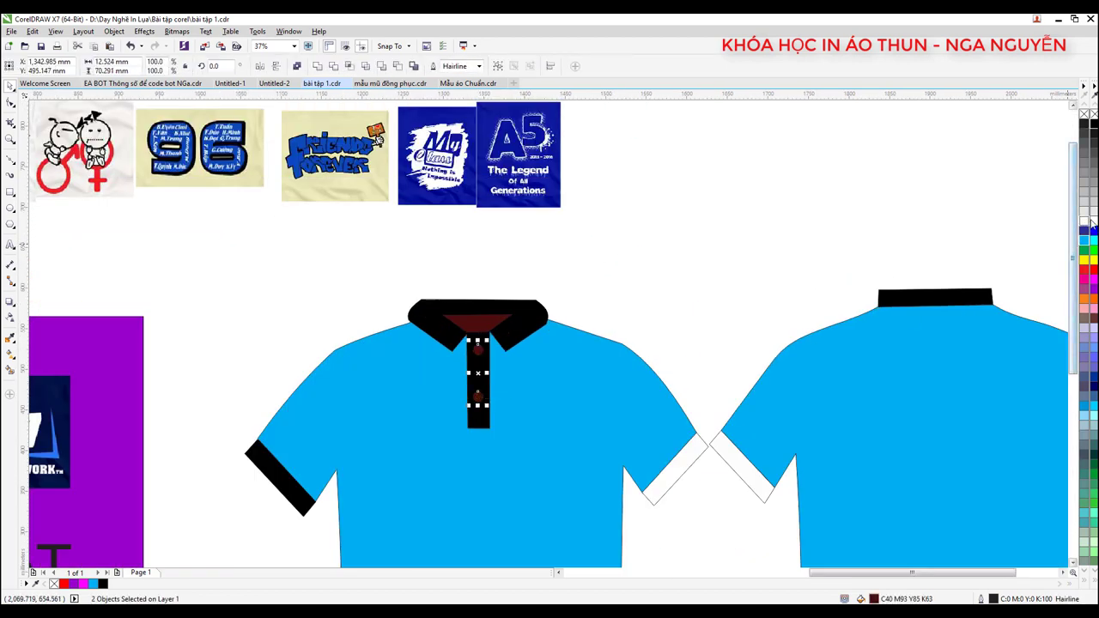
- Make the placket buttons white and give the collar triangle a darker teal-blue fill
click(1083, 222)
click(488, 319)
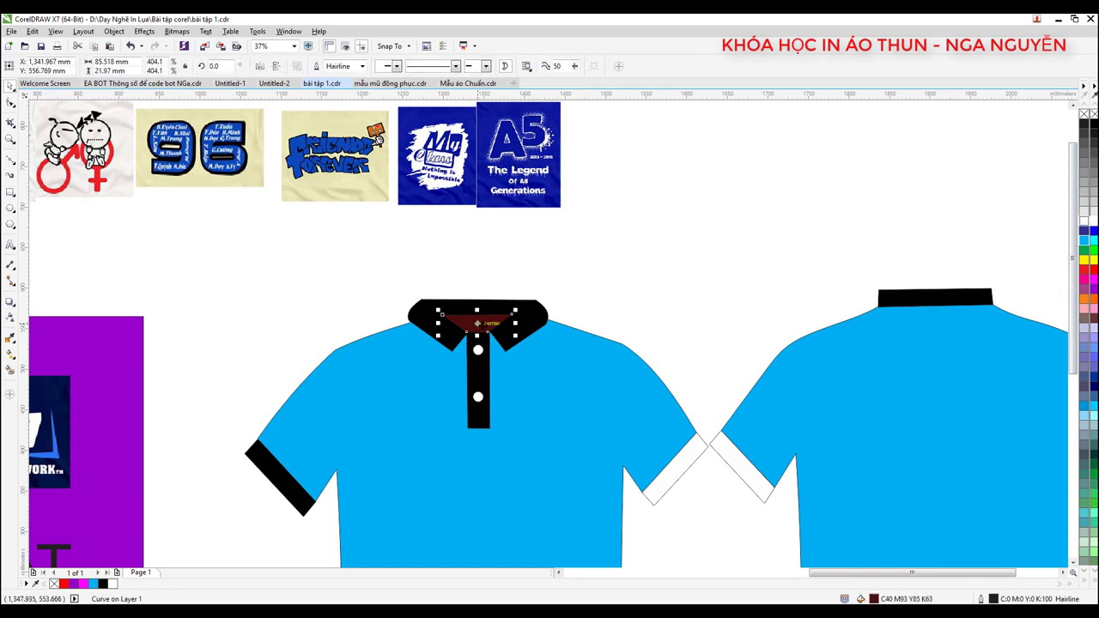
click(1083, 240)
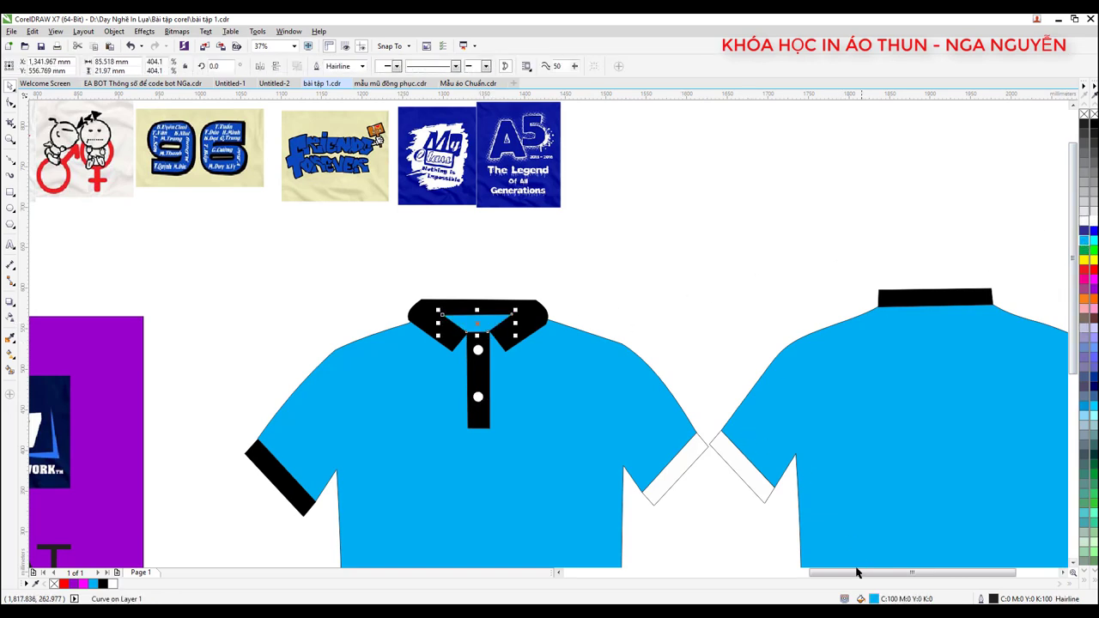
double_click(873, 599)
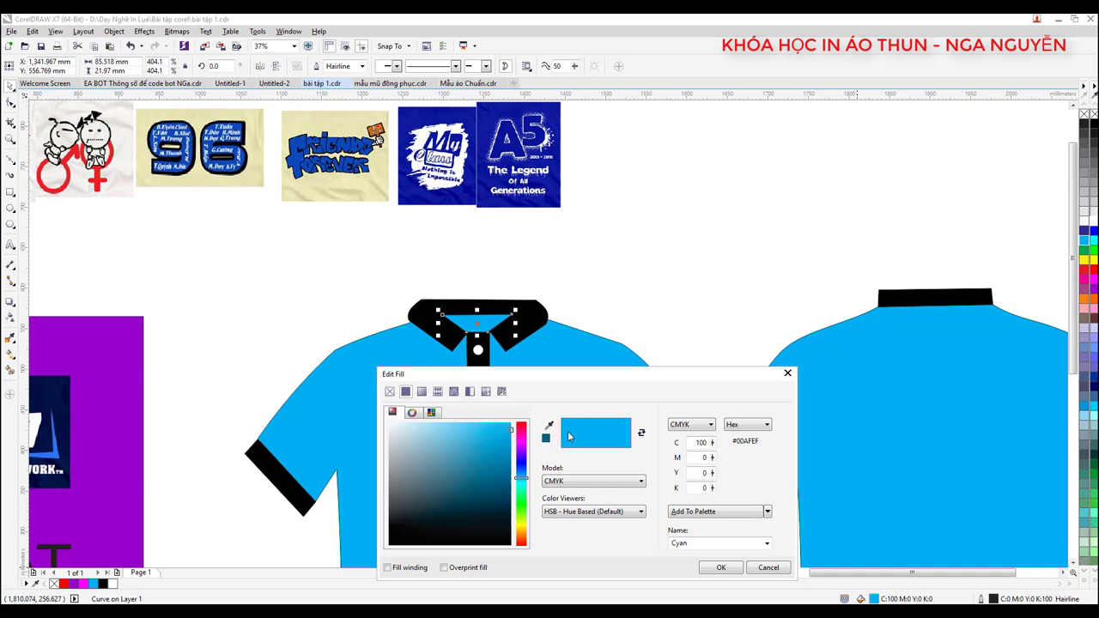
click(485, 455)
click(497, 464)
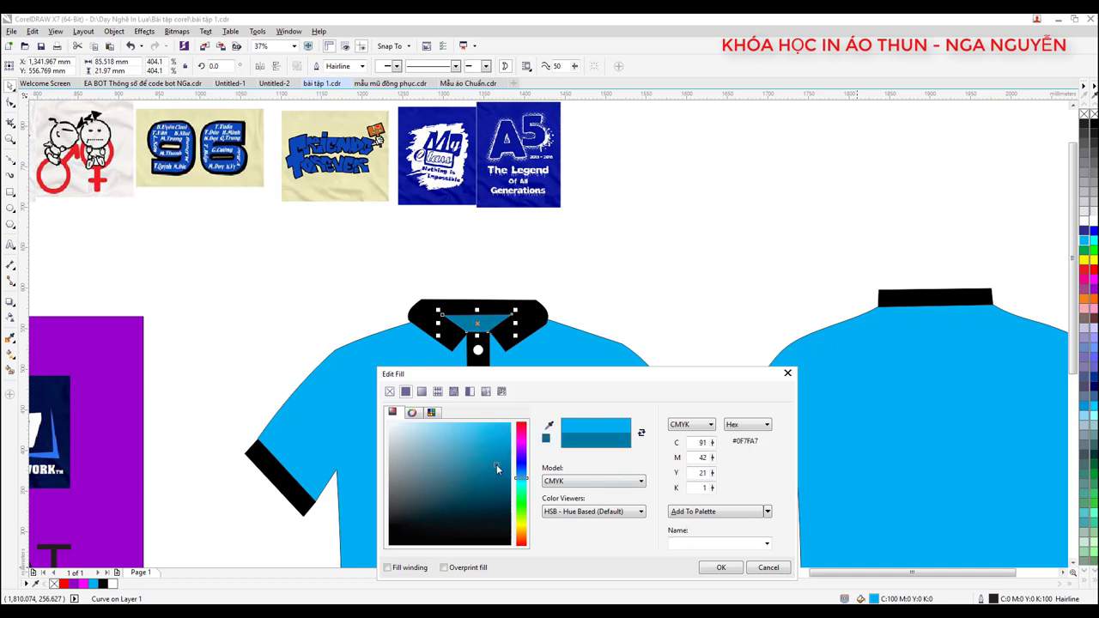
click(719, 568)
click(656, 247)
scroll(425, 270, down, 2)
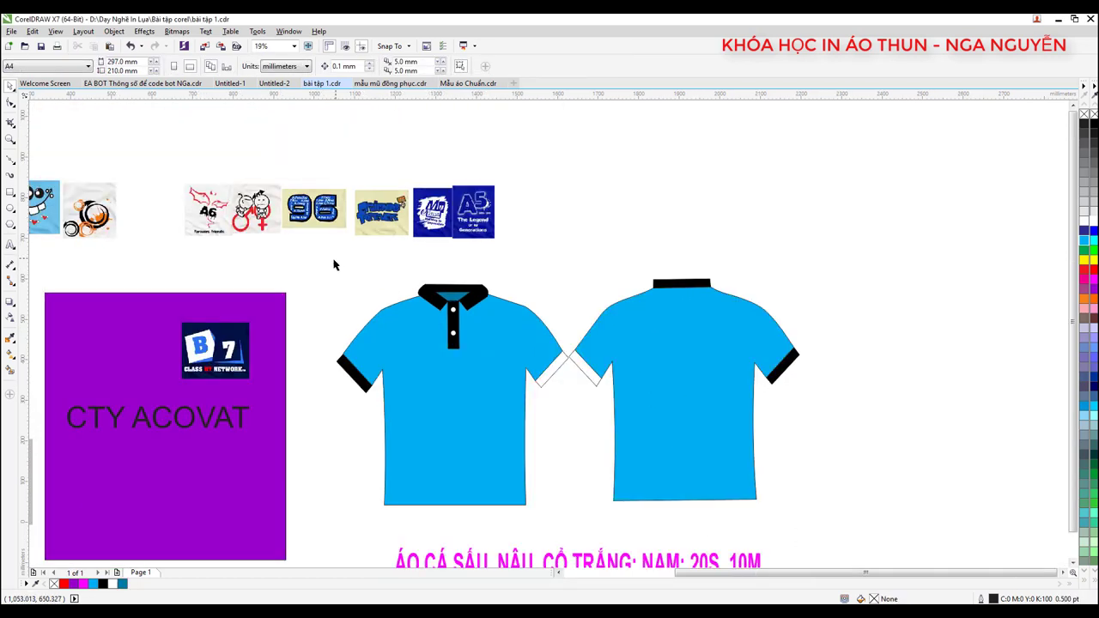
- Select the collars, placket and sleeve cuffs of both shirts and fill them red
drag(320, 265, 907, 545)
click(580, 372)
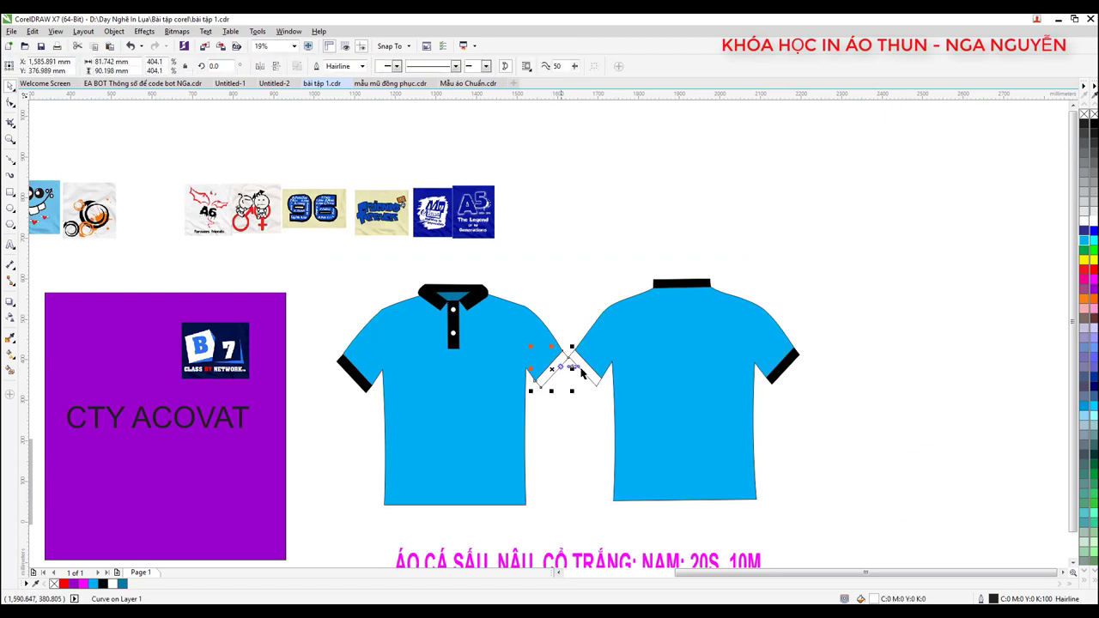
drag(580, 372, 614, 373)
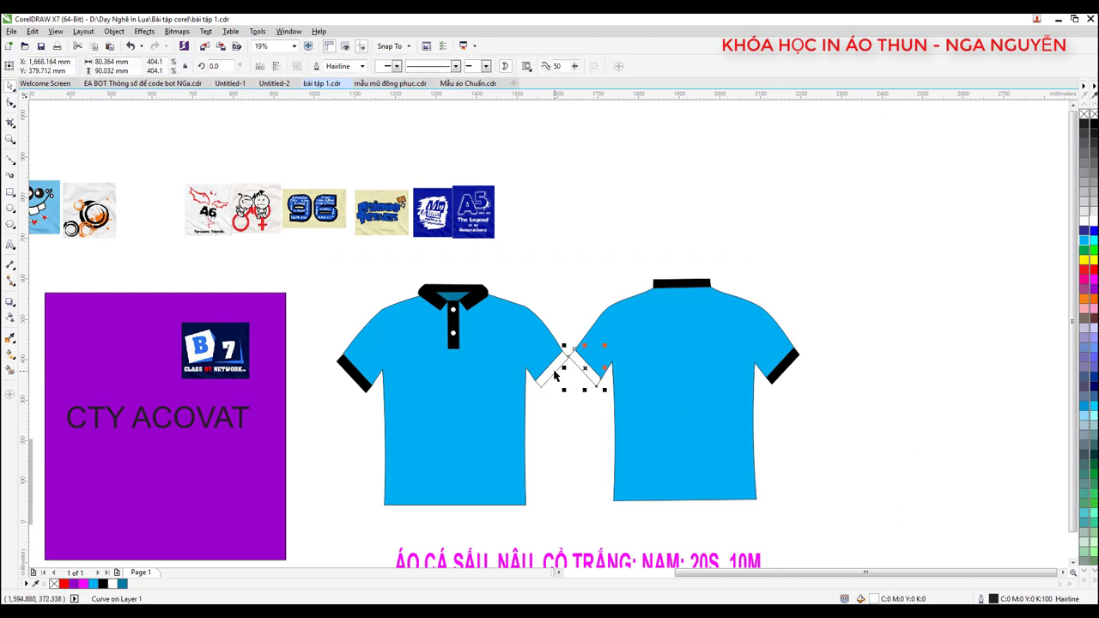
shift+click(556, 374)
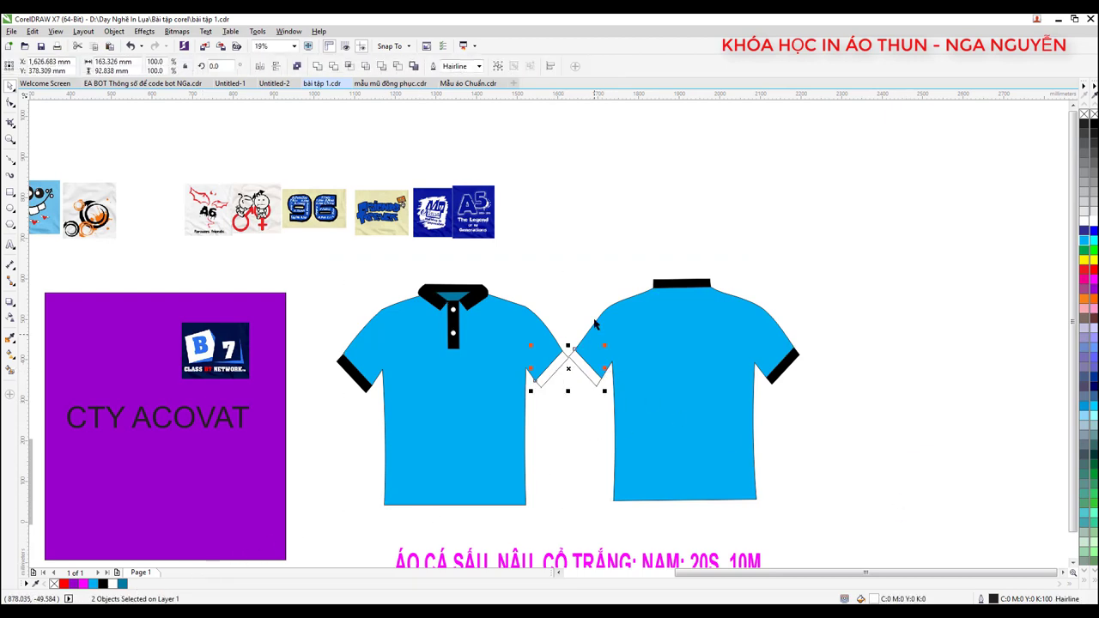
key(Escape)
click(556, 370)
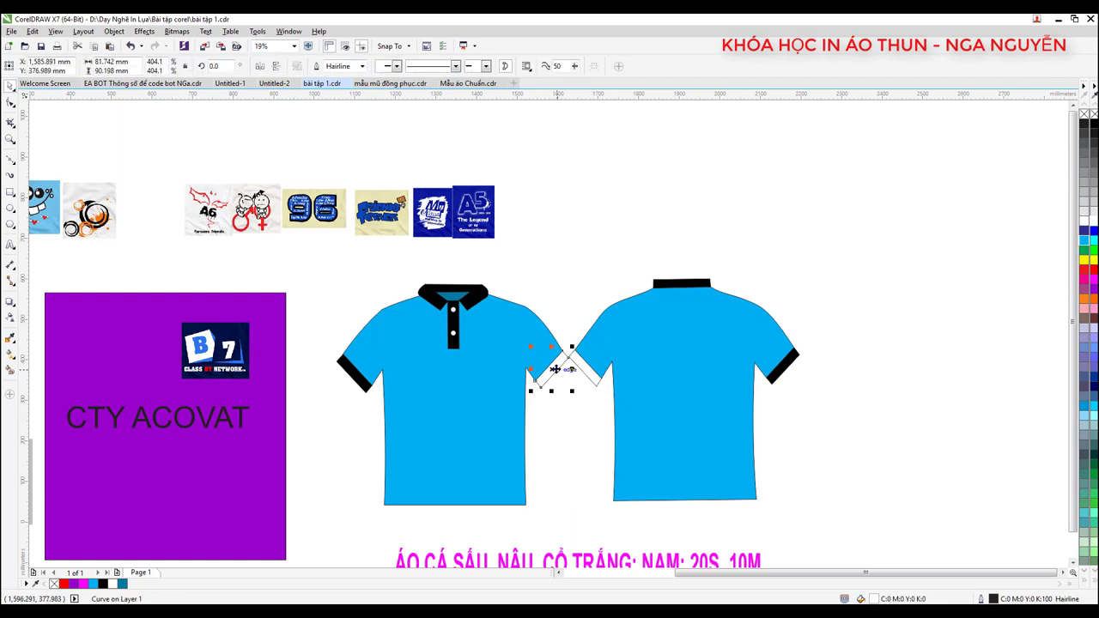
shift+click(584, 373)
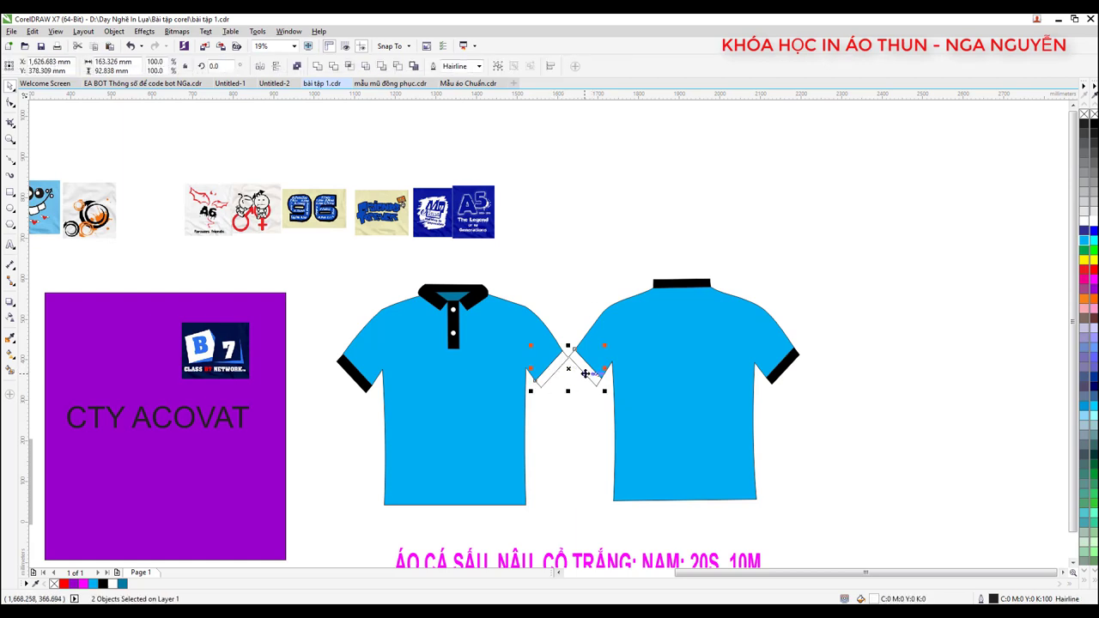
shift+click(783, 371)
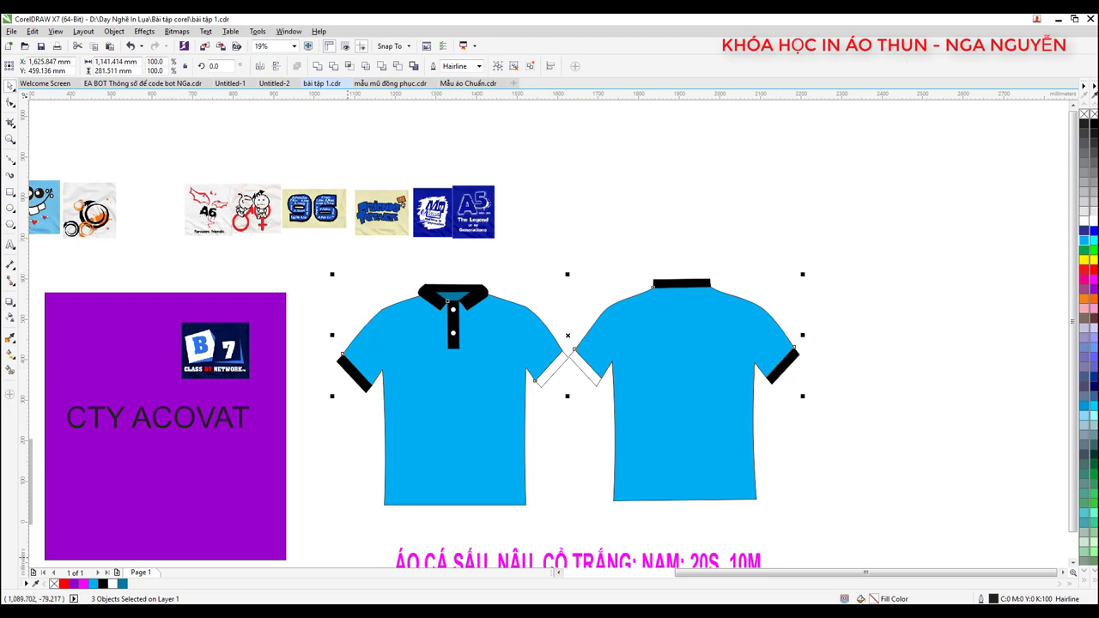
click(1084, 269)
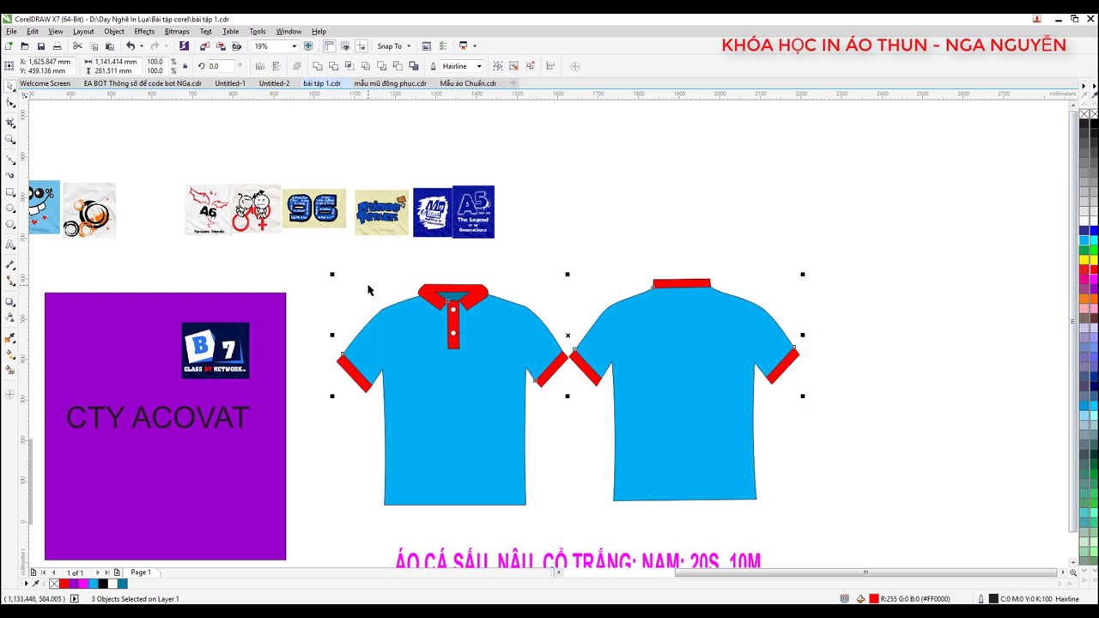
- Select all parts of both shirts to check the result, then clear the selection
click(332, 269)
drag(304, 256, 910, 546)
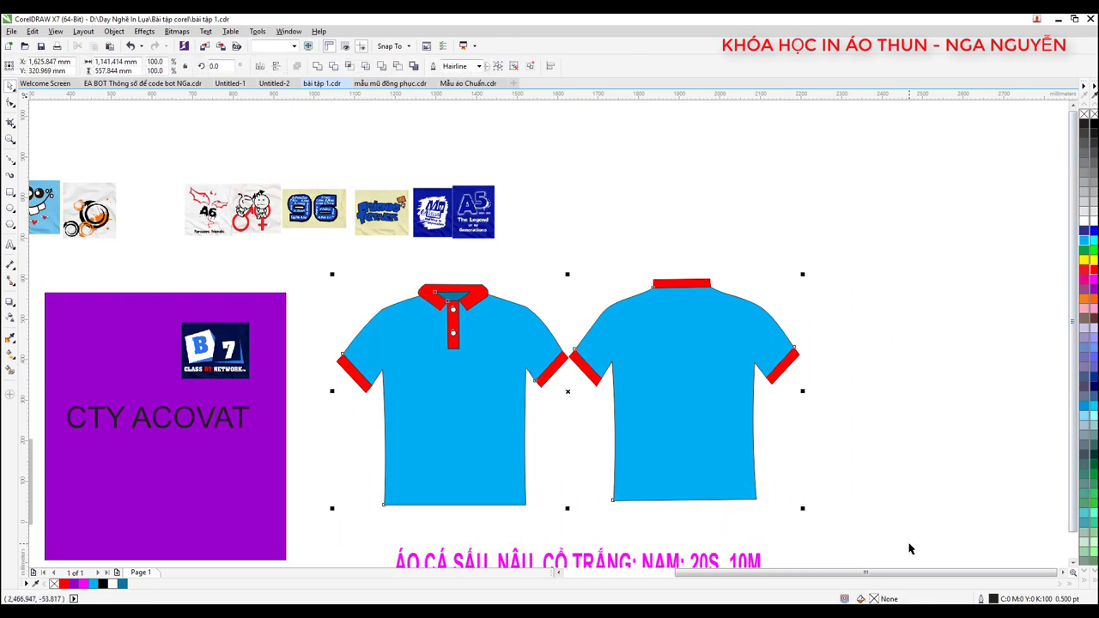
click(845, 425)
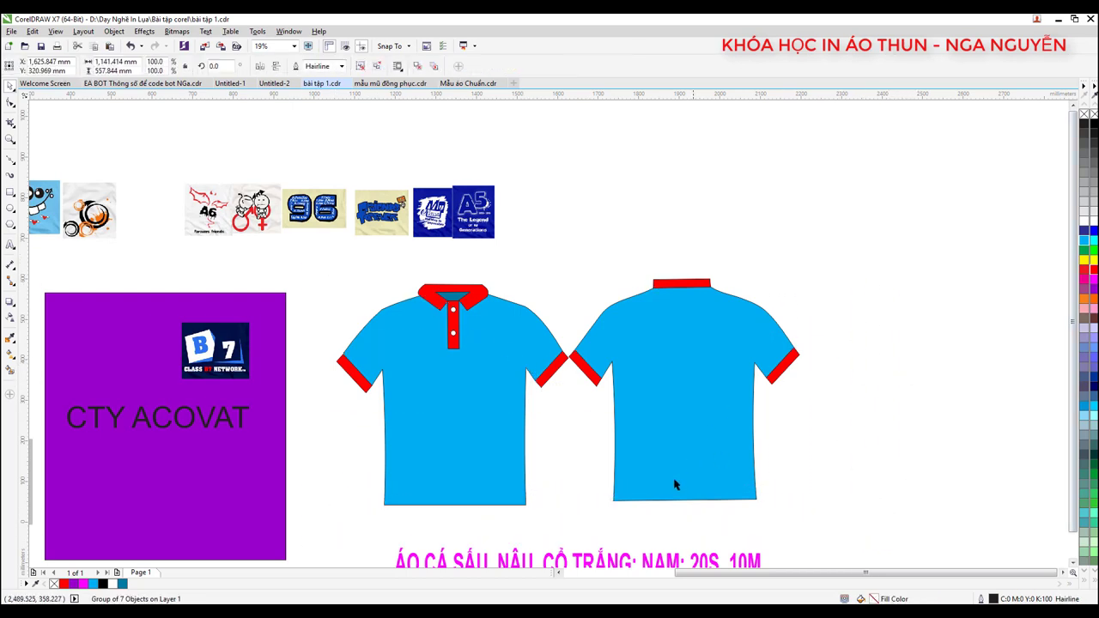
scroll(509, 458, down, 1)
scroll(515, 511, up, 4)
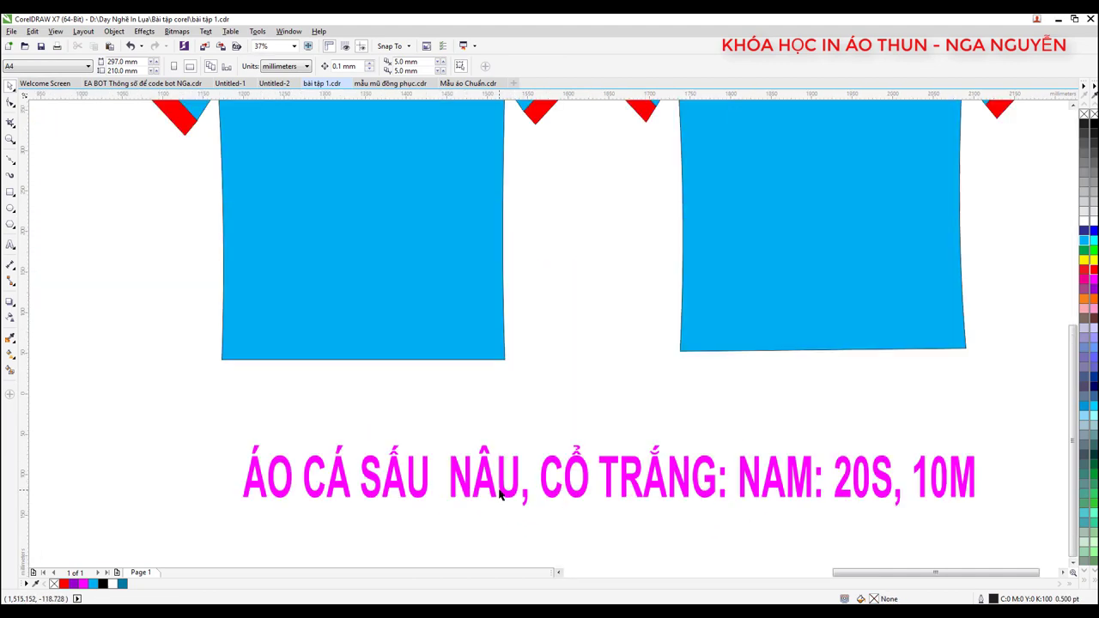
- Move the caption up under the shirts and replace NÂU with XANH YA
click(501, 490)
scroll(500, 490, down, 3)
drag(501, 489, 485, 466)
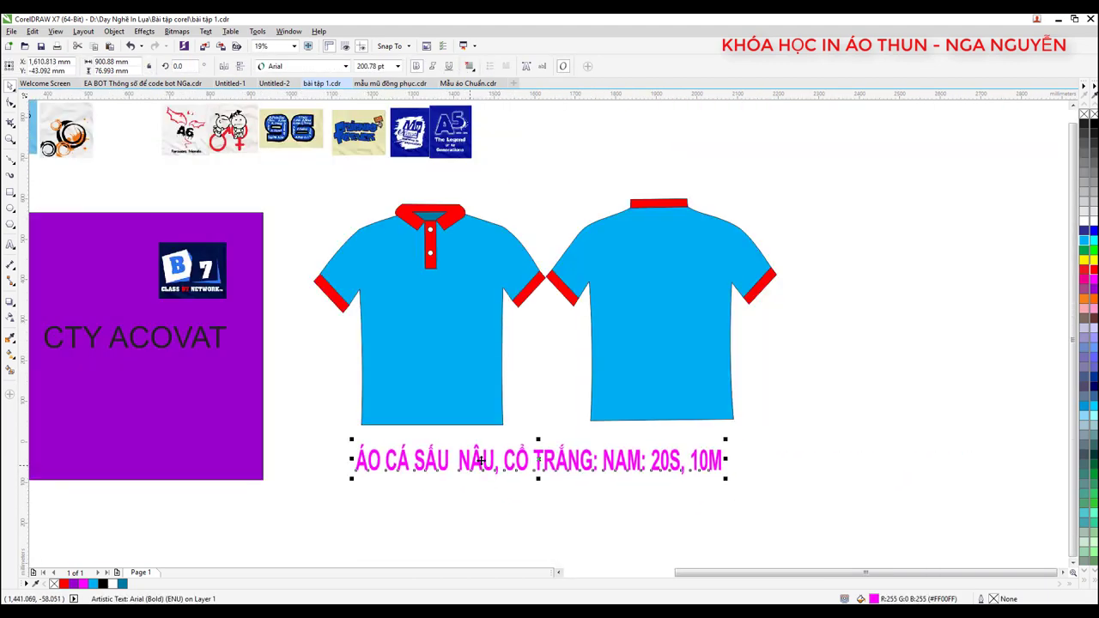
click(557, 455)
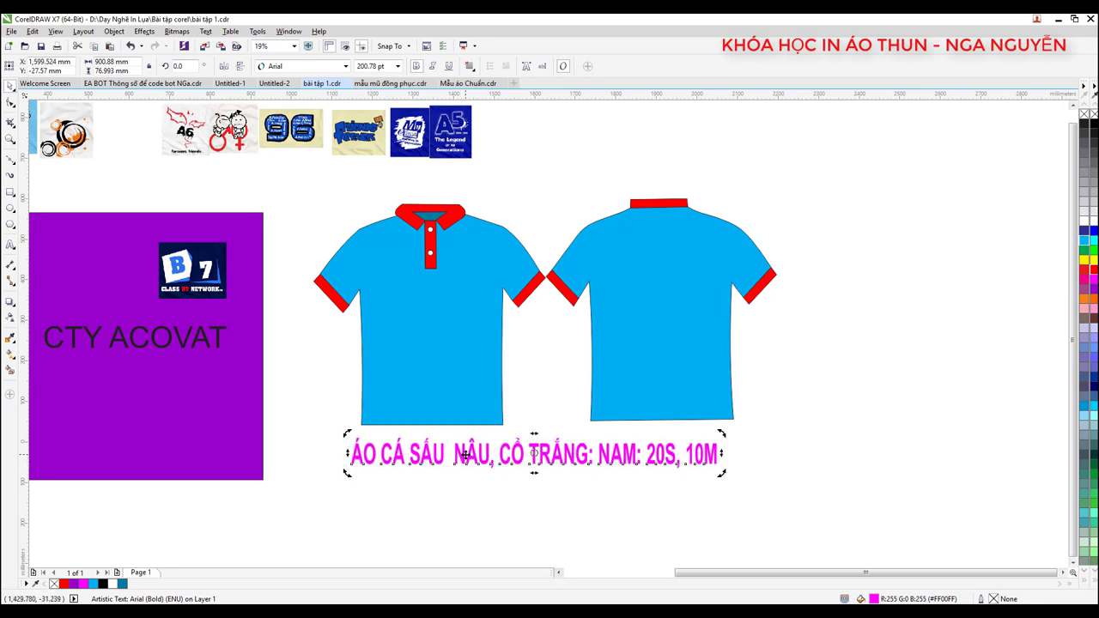
double_click(465, 453)
drag(466, 454, 491, 450)
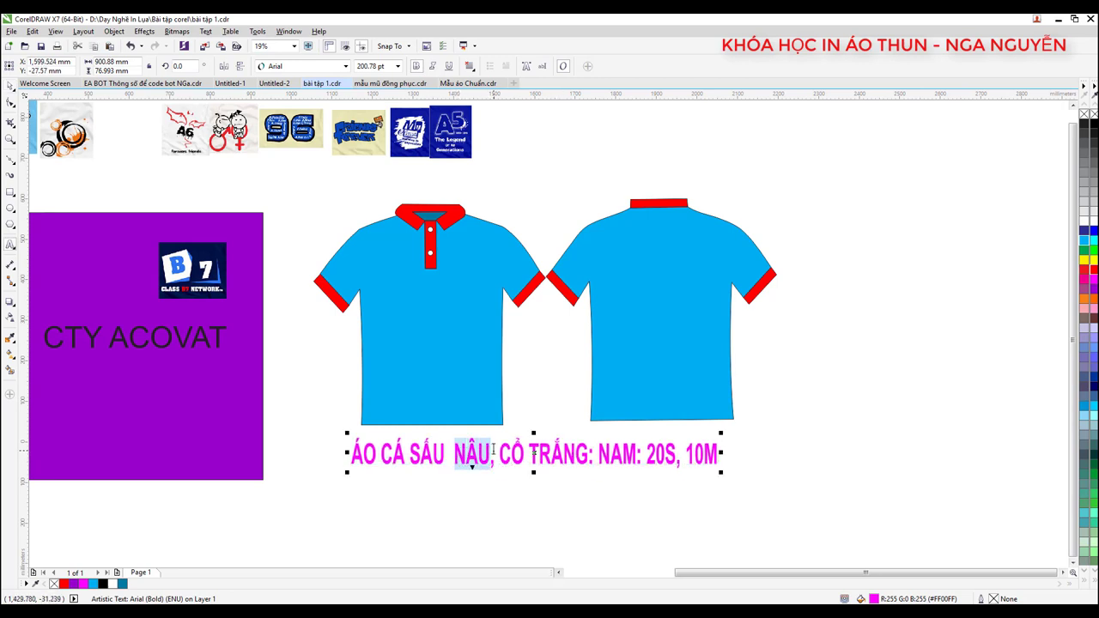
text(XANH YA)
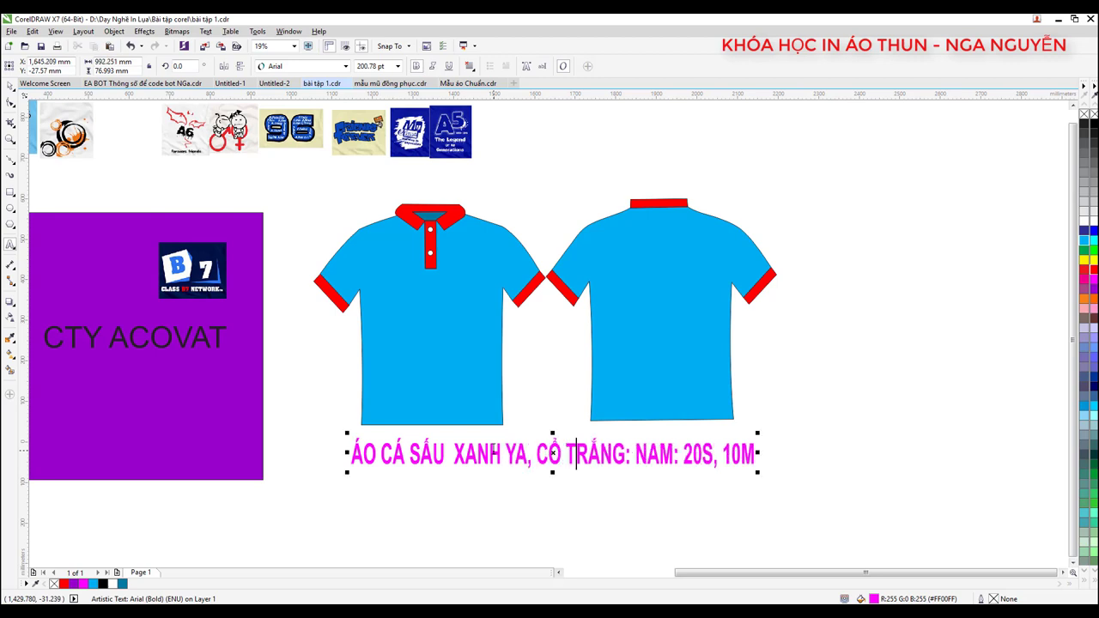
- Replace CỔ TRẮNG with CỔ ĐỎ, then stretch the caption wider and nudge it left
key(BackSpace)
key(BackSpace)
key(BackSpace)
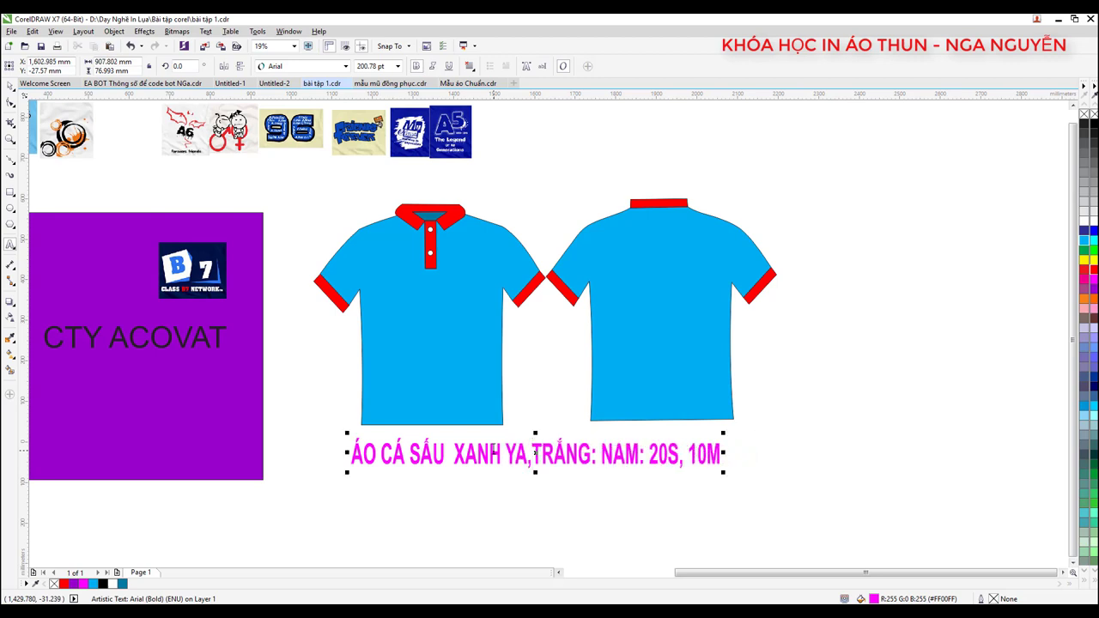
key(Right)
key(Right)
key(Right)
key(Right)
key(Right)
key(BackSpace)
key(BackSpace)
key(BackSpace)
key(BackSpace)
key(BackSpace)
text(CỔ)
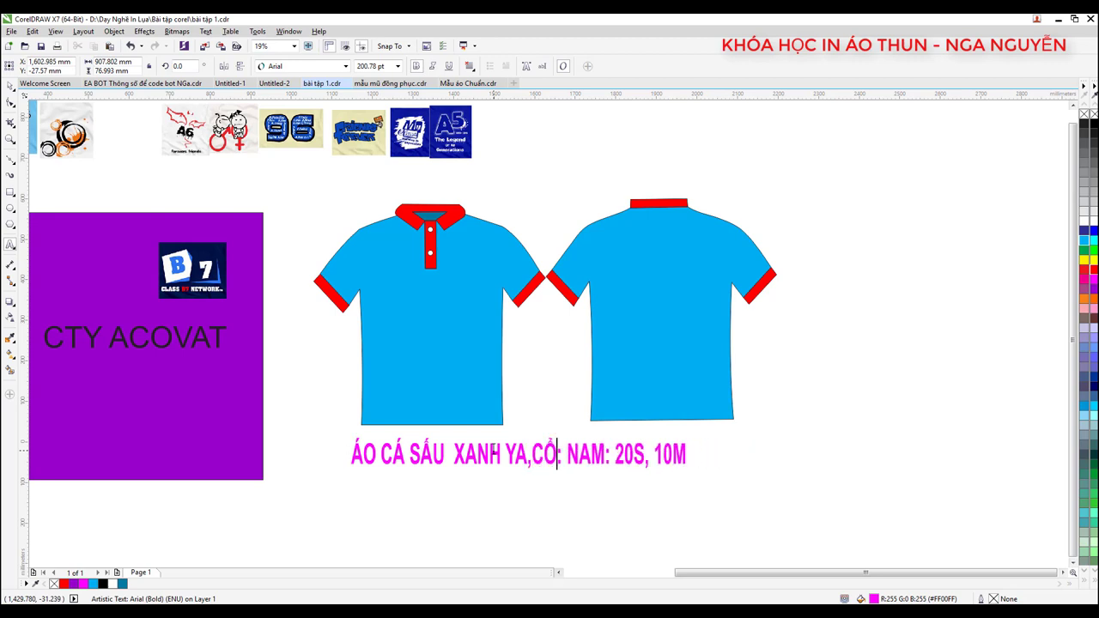
text( DỎ)
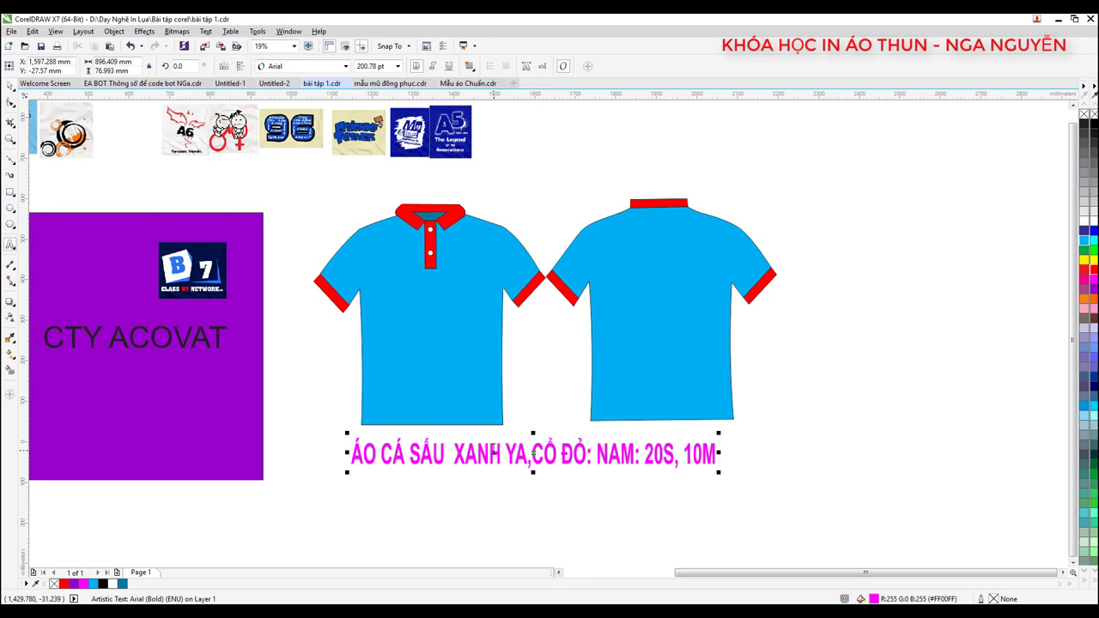
click(10, 85)
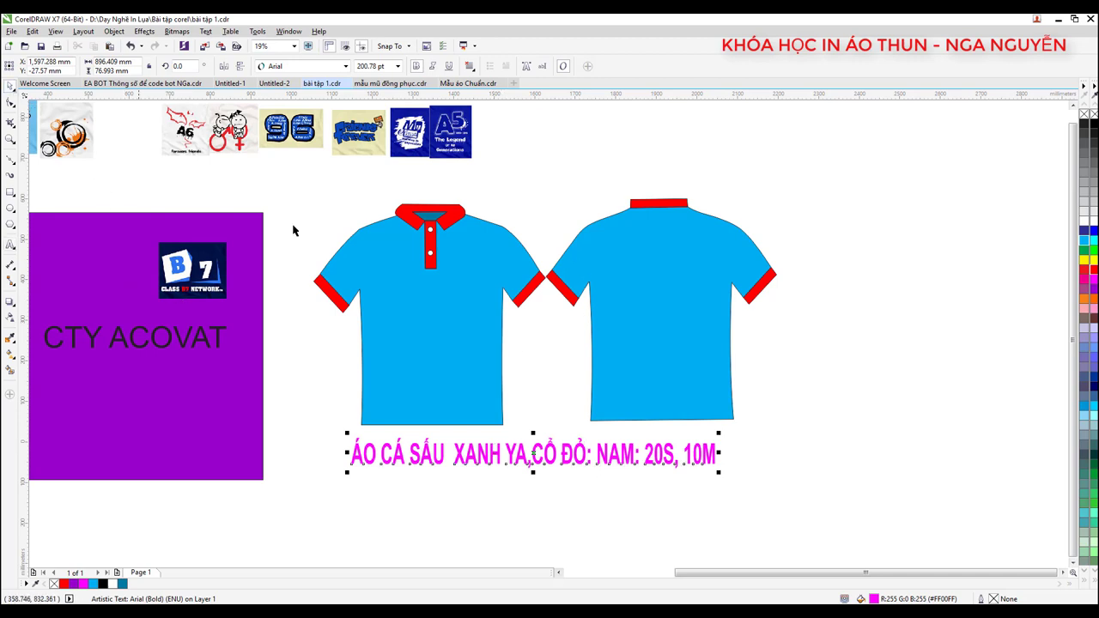
drag(720, 452, 778, 452)
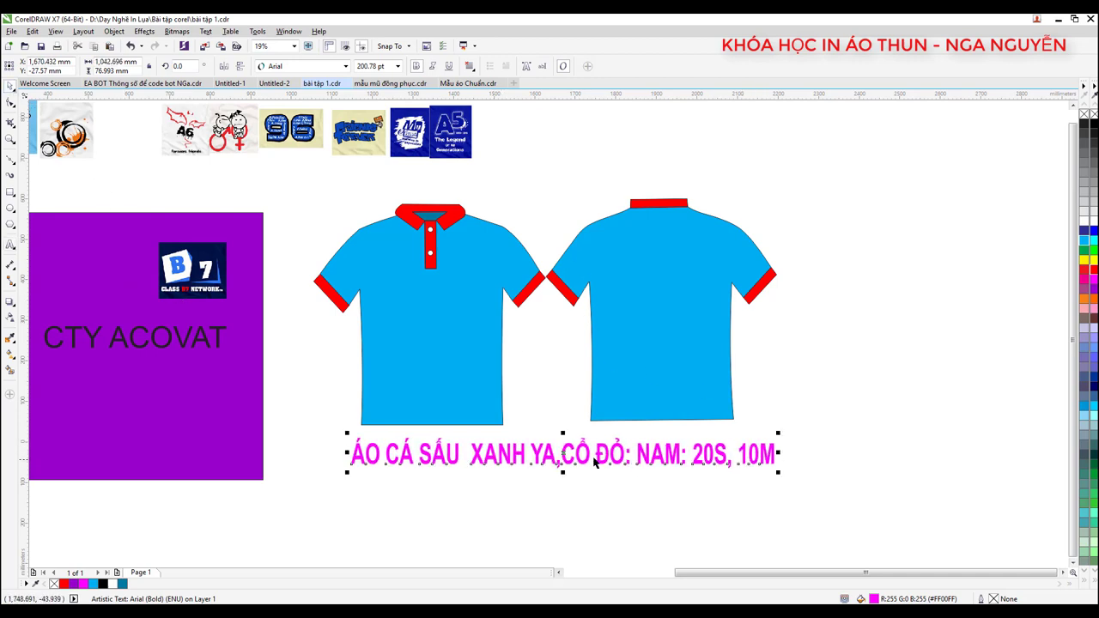
drag(587, 453, 566, 460)
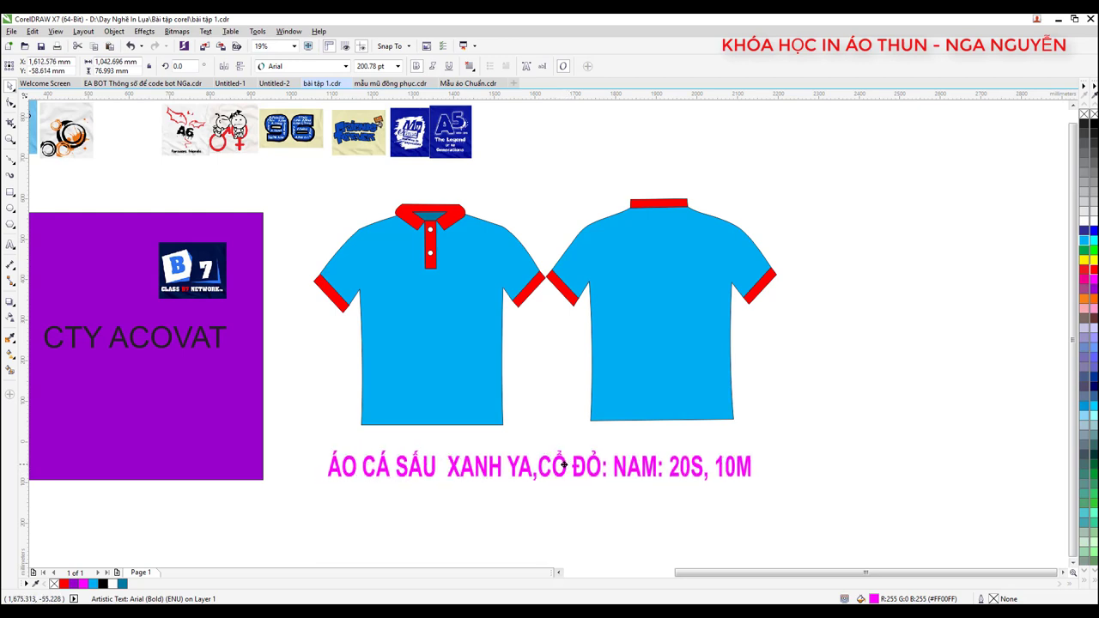
- Group both shirts together with their magenta caption
click(811, 478)
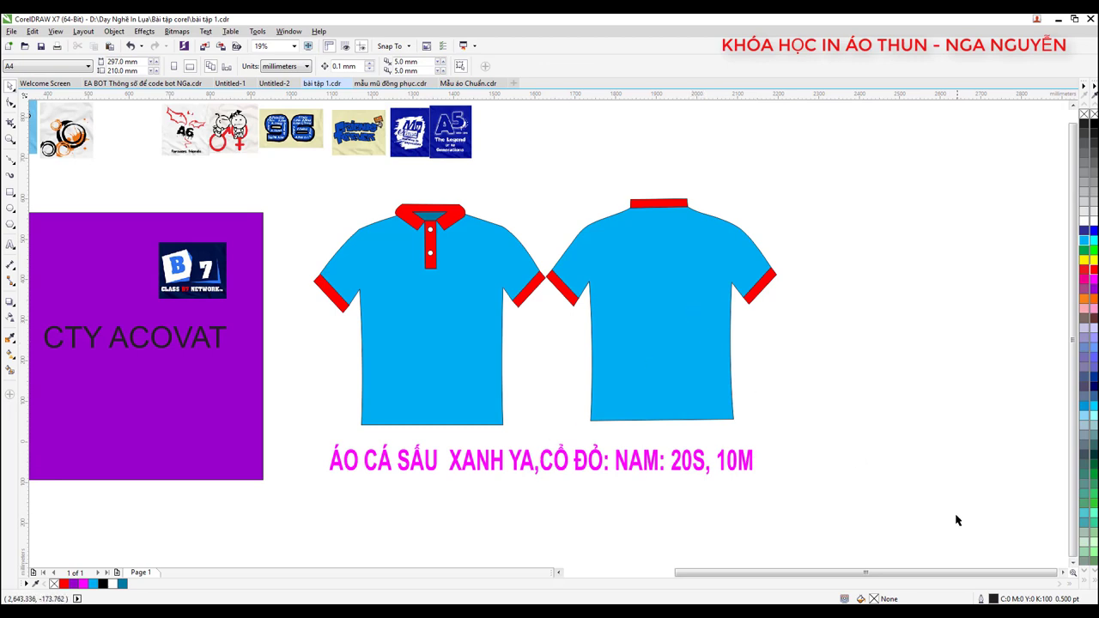
drag(934, 511, 319, 193)
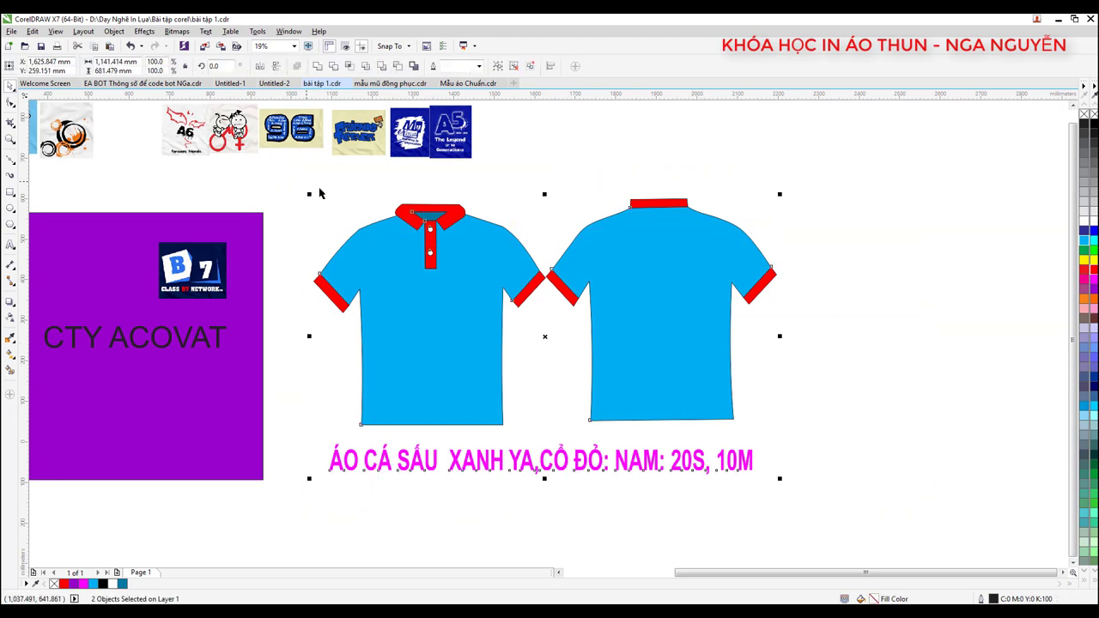
key(ctrl+g)
scroll(490, 295, down, 3)
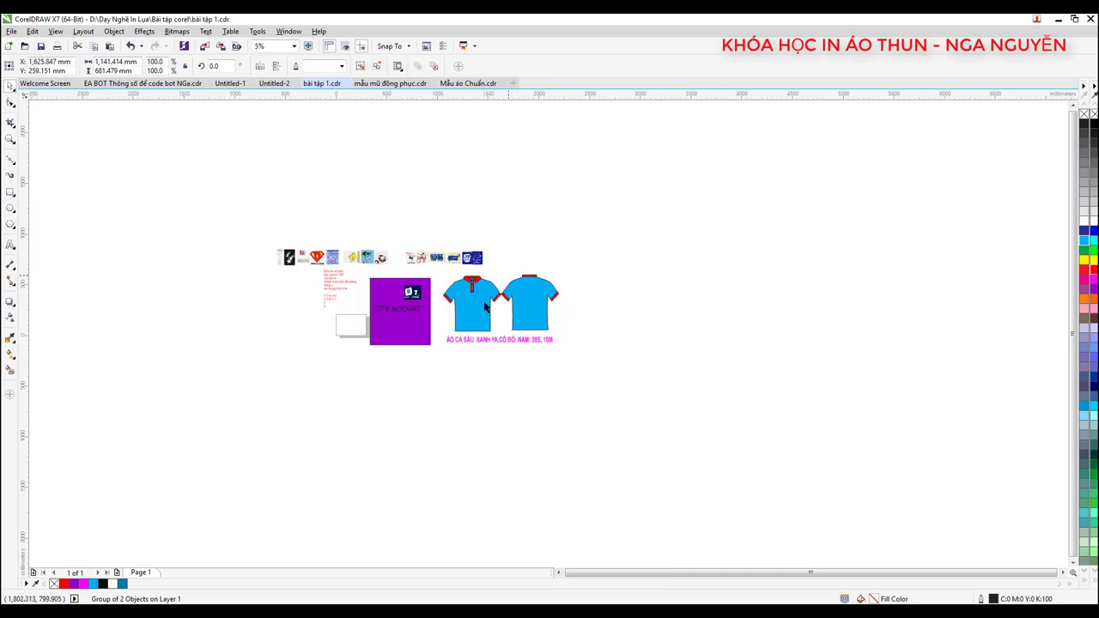
- Reposition the shirts group left, closer to the purple CTY ACOVAT panel
drag(464, 302, 568, 304)
click(564, 253)
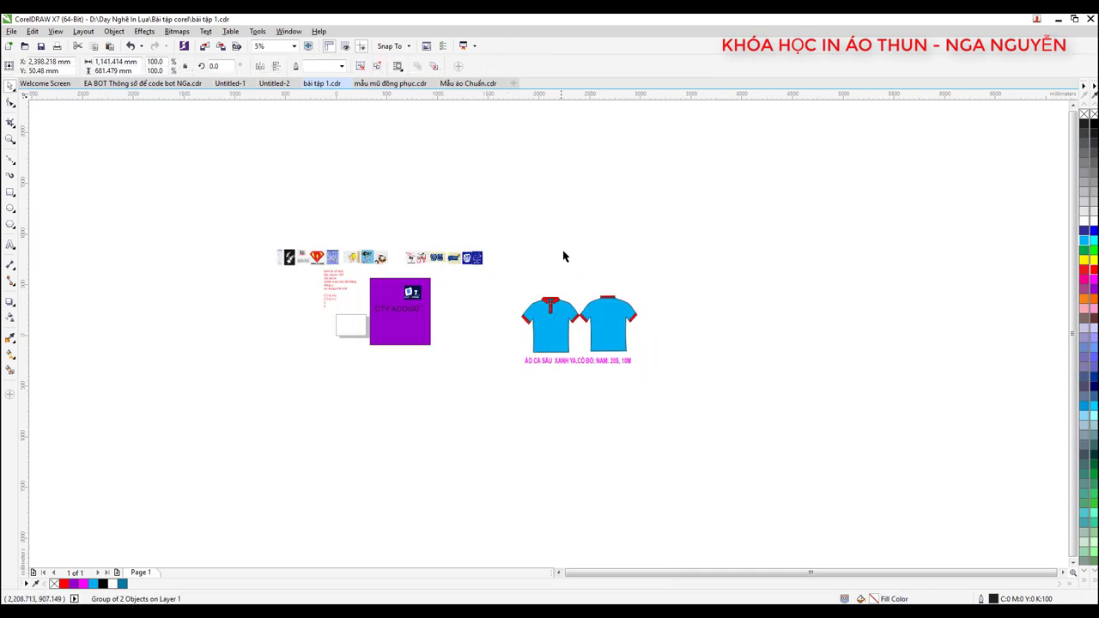
scroll(567, 292, up, 3)
drag(522, 312, 317, 309)
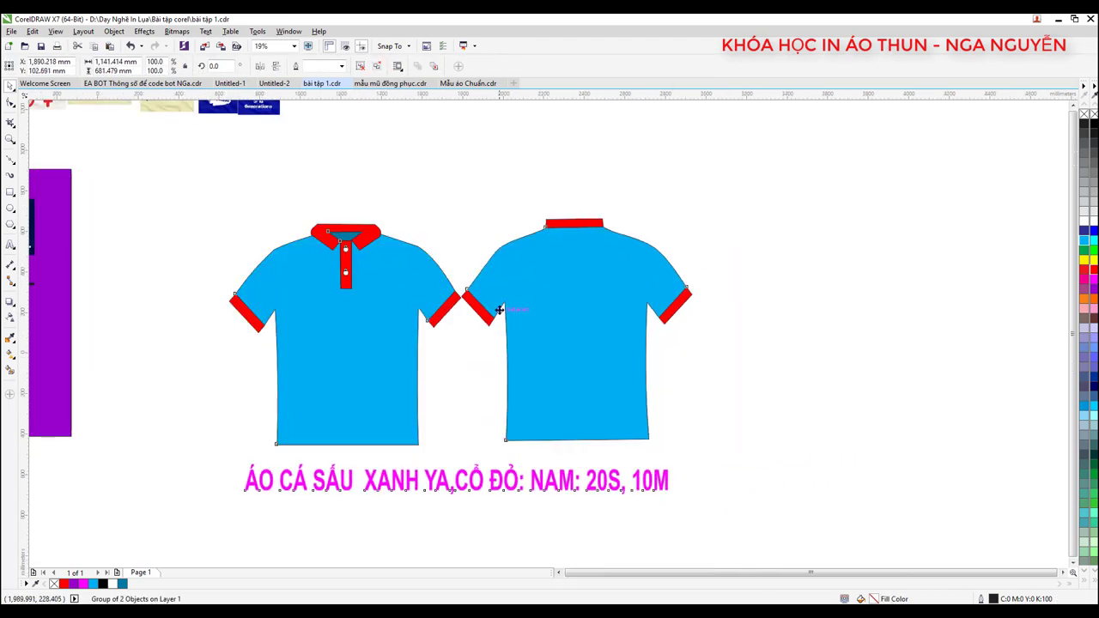
scroll(467, 302, down, 3)
scroll(468, 302, up, 1)
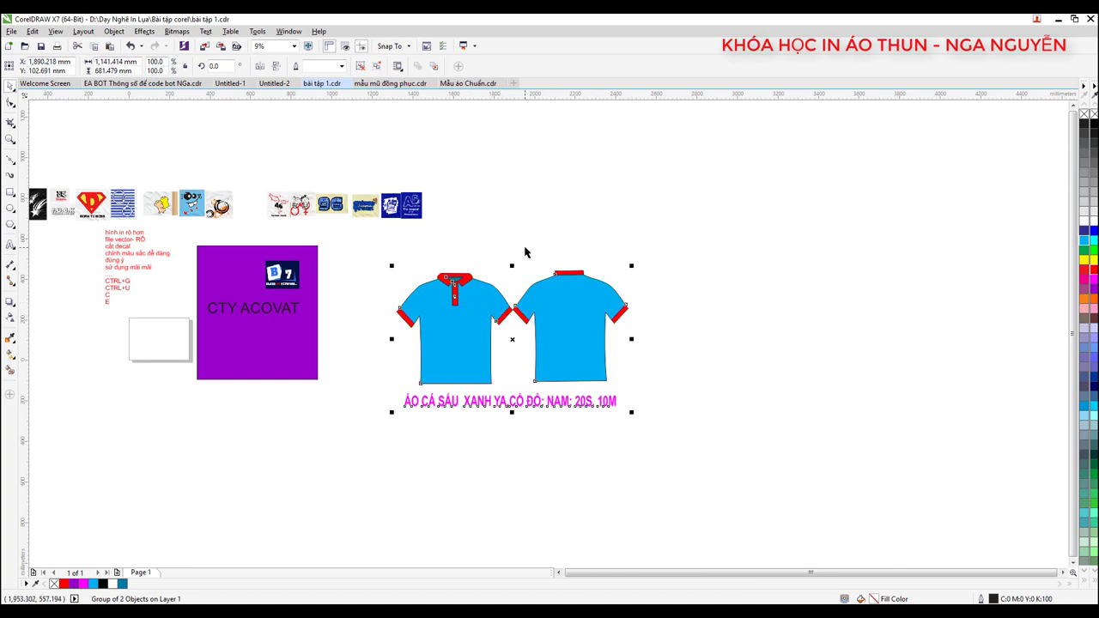
drag(485, 317, 456, 314)
click(483, 225)
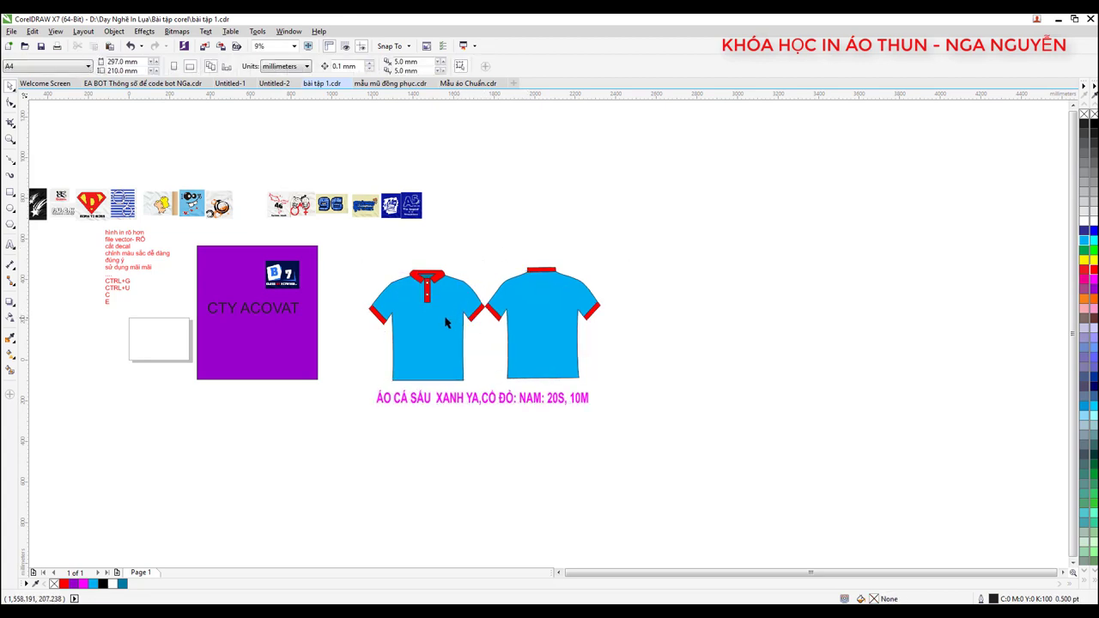
click(445, 322)
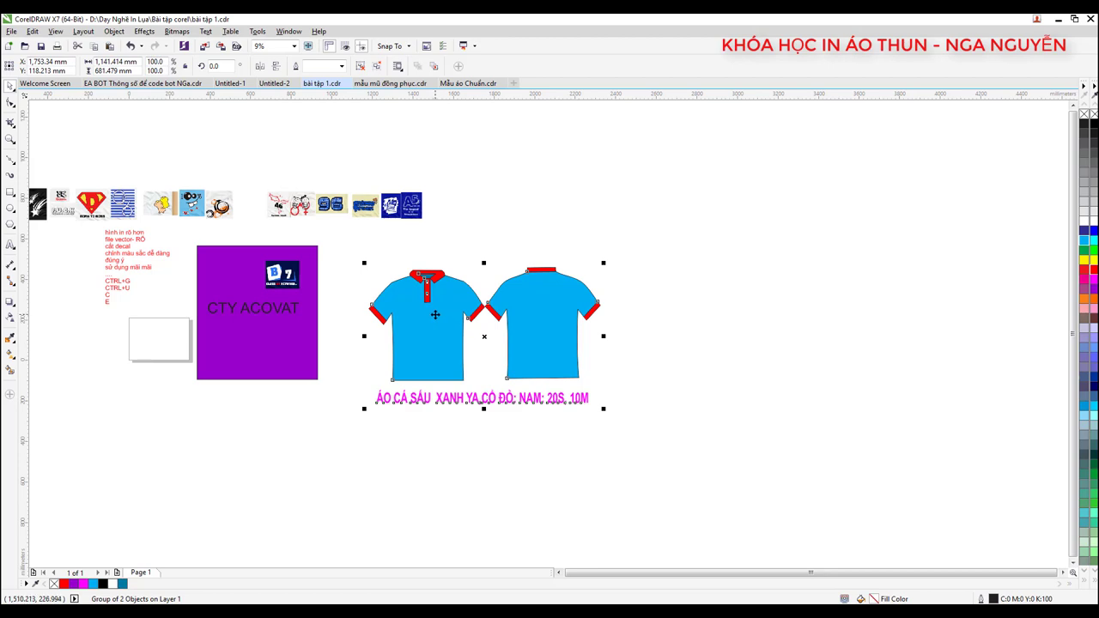
drag(444, 318, 413, 313)
scroll(319, 298, up, 1)
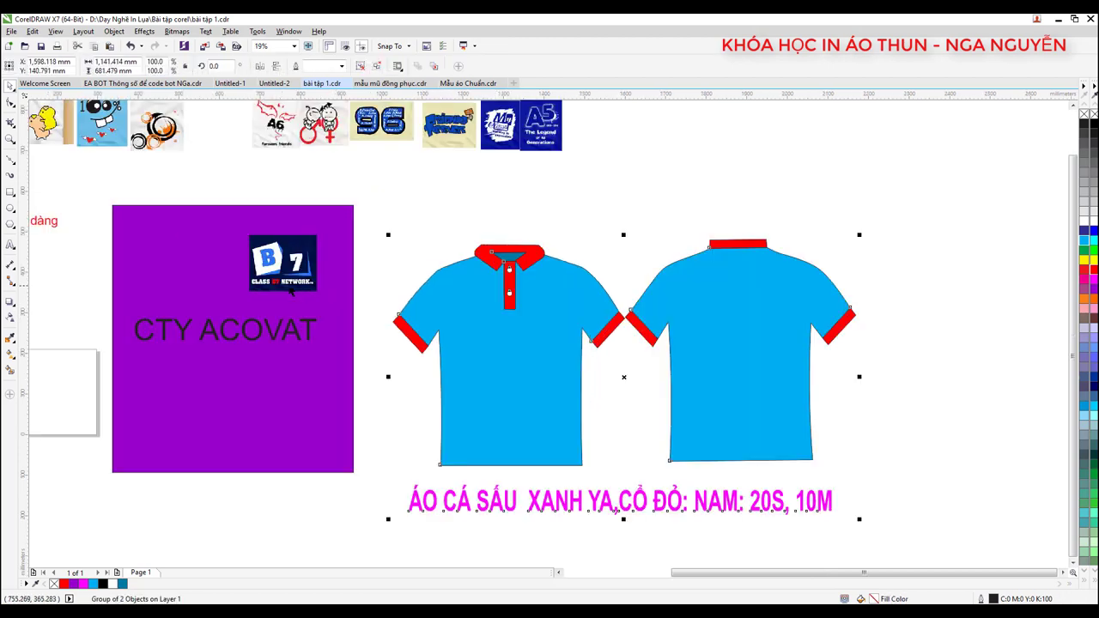
scroll(468, 327, down, 1)
scroll(468, 327, down, 1)
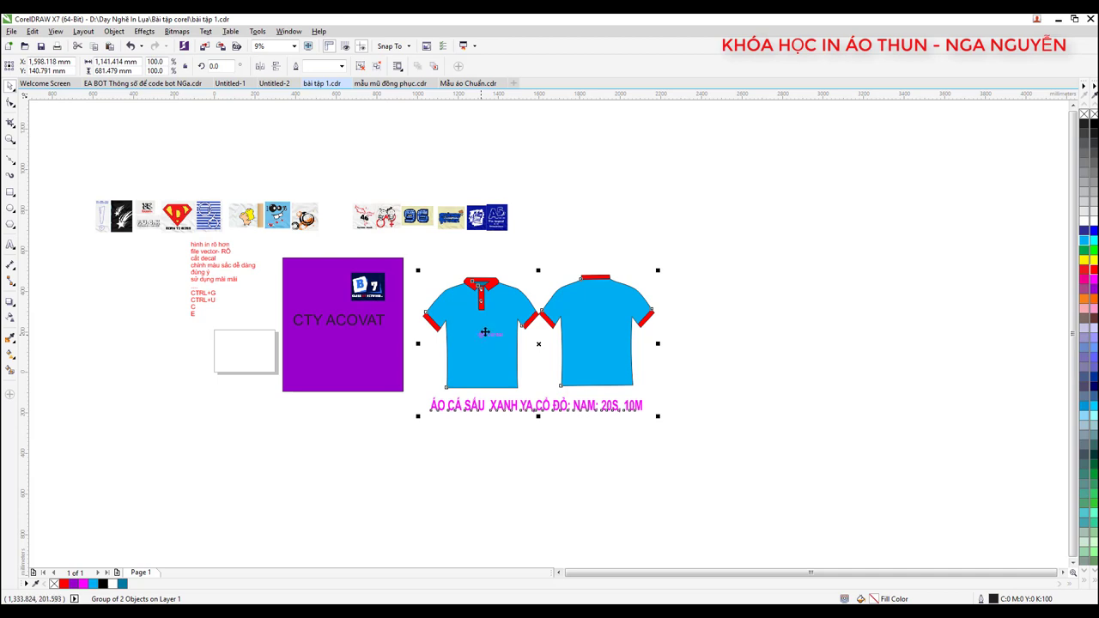
click(586, 434)
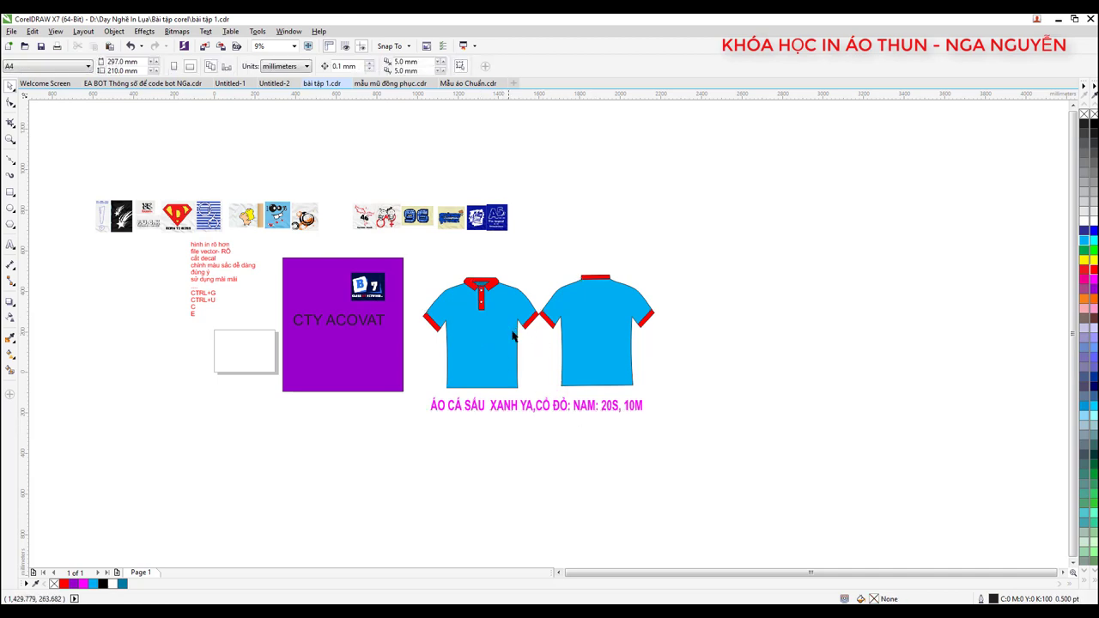
- Add the line 'CTRL+Q: BẺ FONT CHỮ' after E at the end of the red note
scroll(196, 311, up, 2)
click(197, 311)
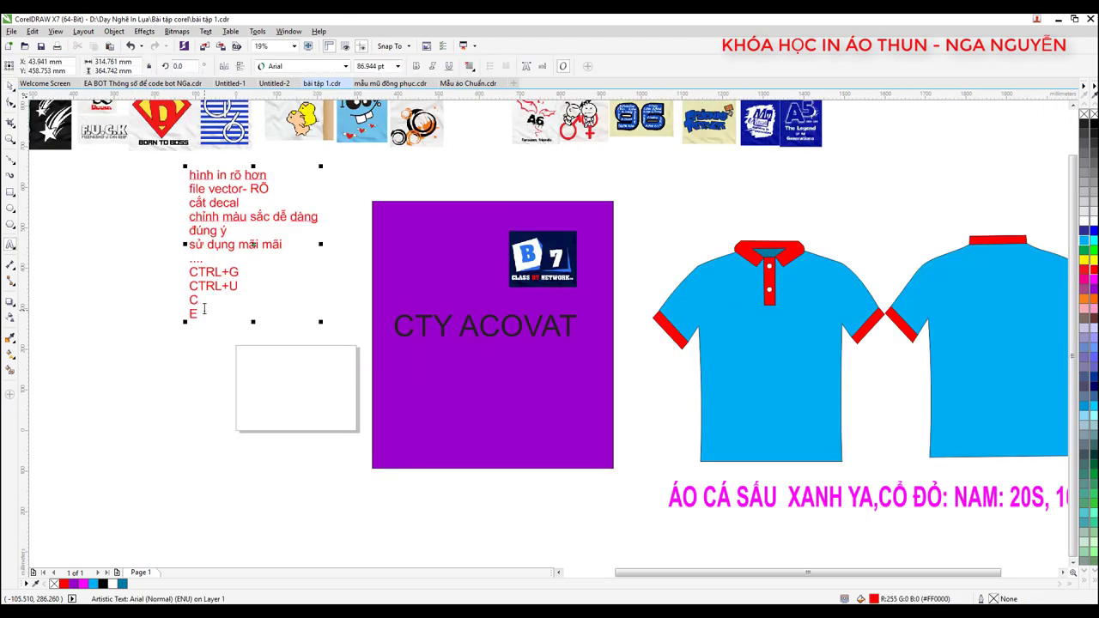
text(CTRL+Q:)
text( BE)
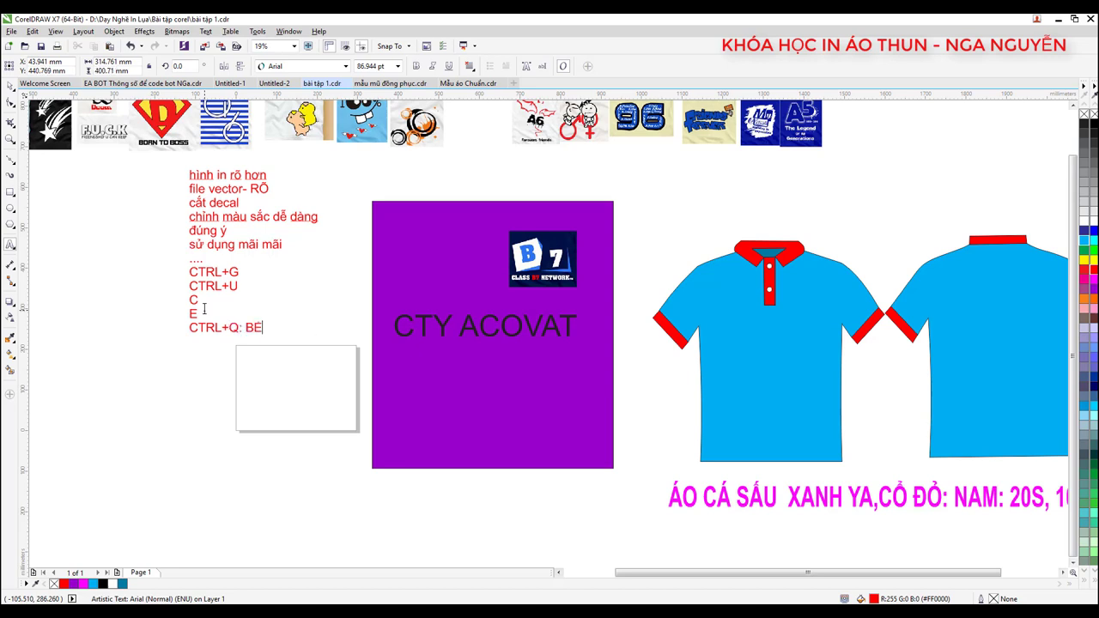
text(FONT)
text( CHU)
click(11, 86)
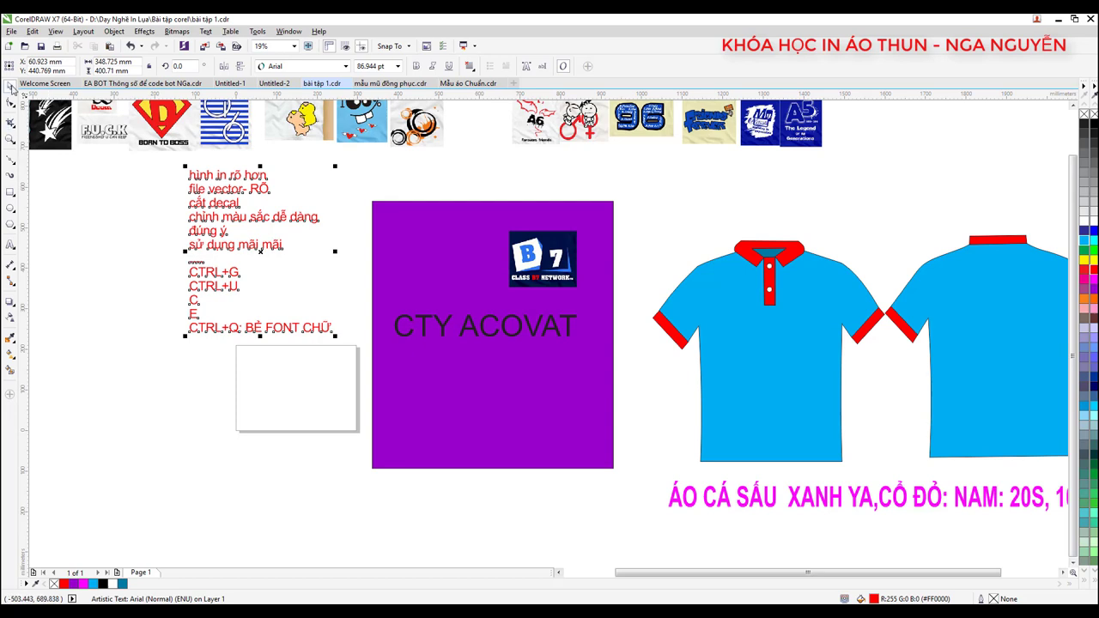
click(567, 236)
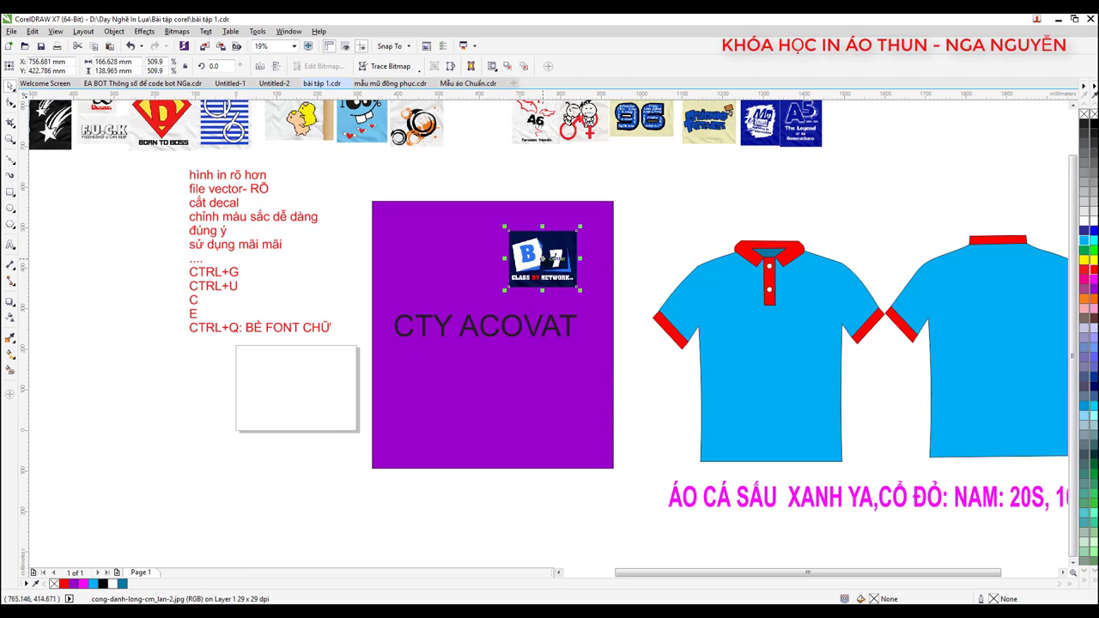
- Place the Born to Boss logo on the front polo's left chest, scaled down to 255%
mouse_move(138, 138)
mouse_down()
mouse_move(384, 209)
mouse_move(855, 266)
mouse_move(816, 294)
mouse_up()
scroll(777, 330, up, 2)
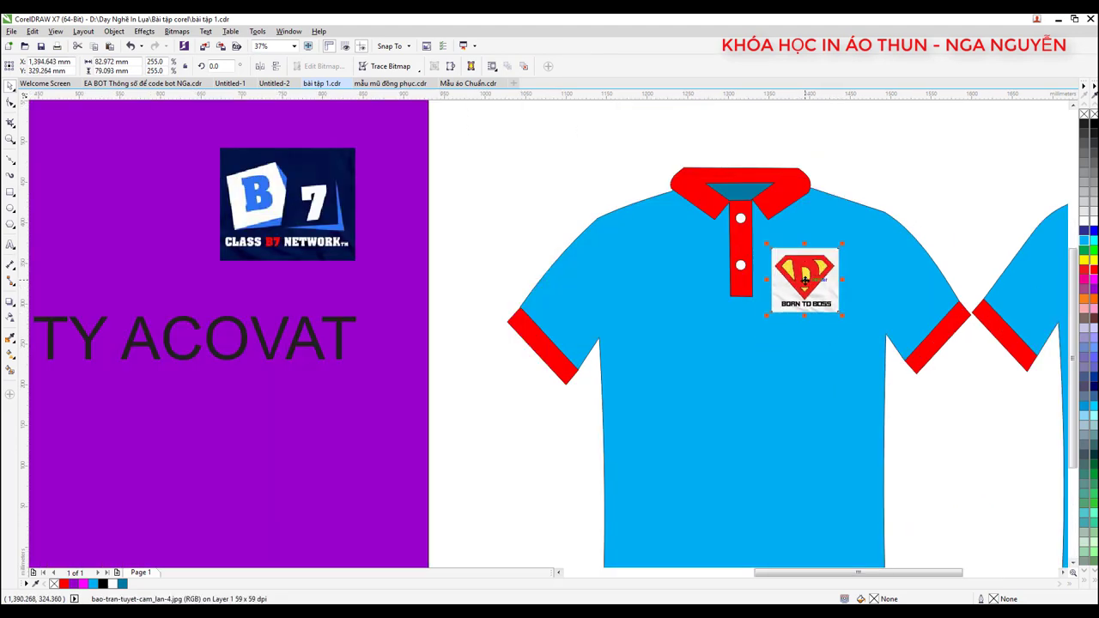
scroll(805, 279, down, 2)
scroll(747, 270, up, 4)
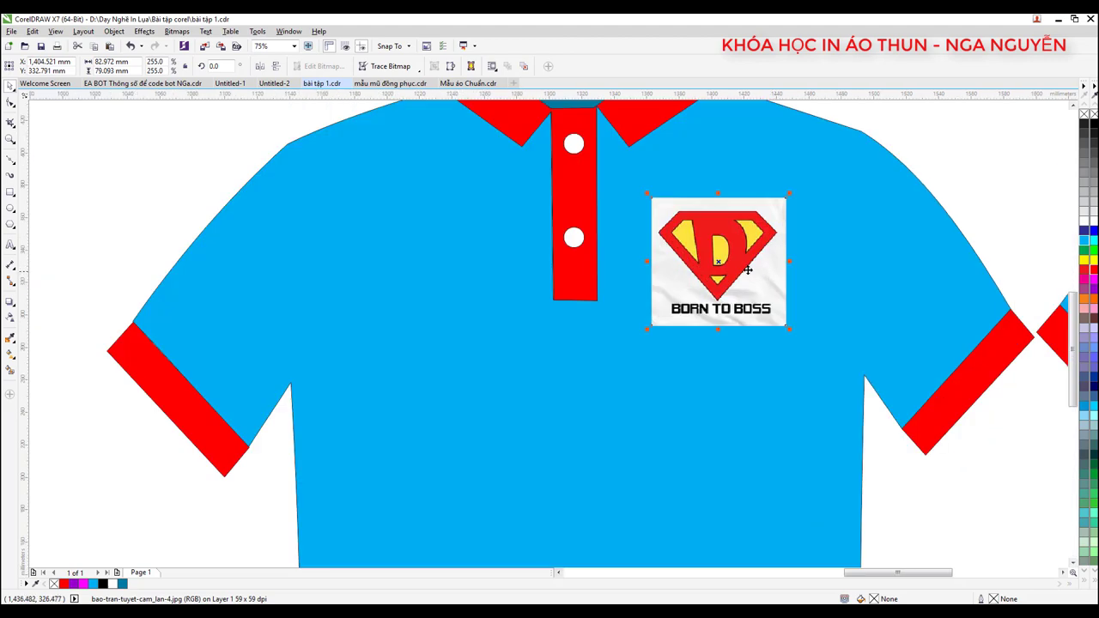
scroll(629, 276, down, 2)
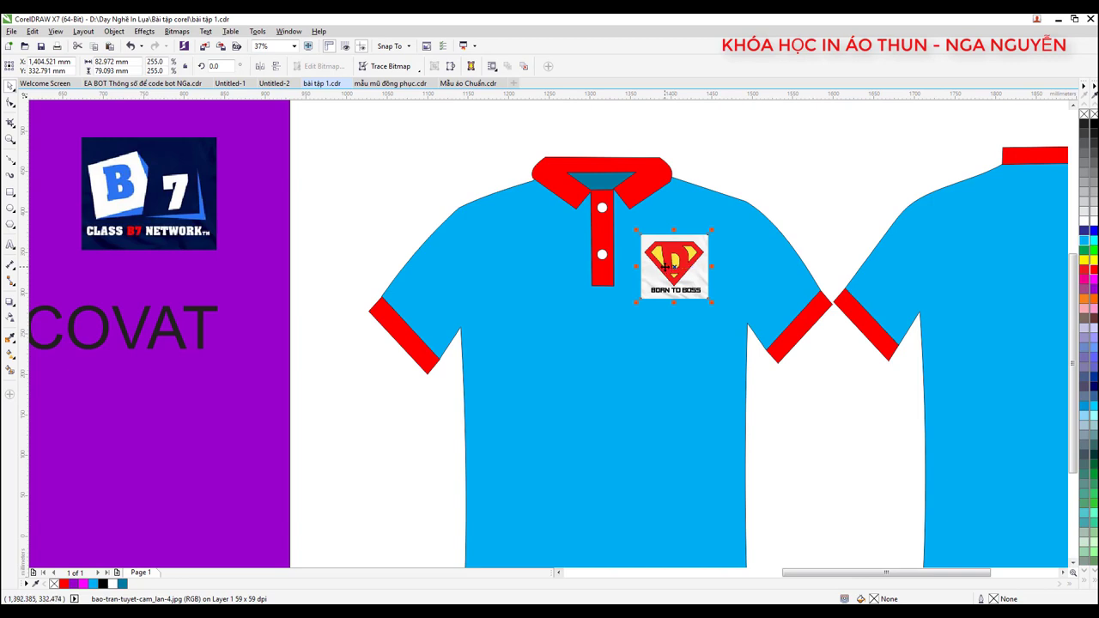
drag(666, 267, 671, 258)
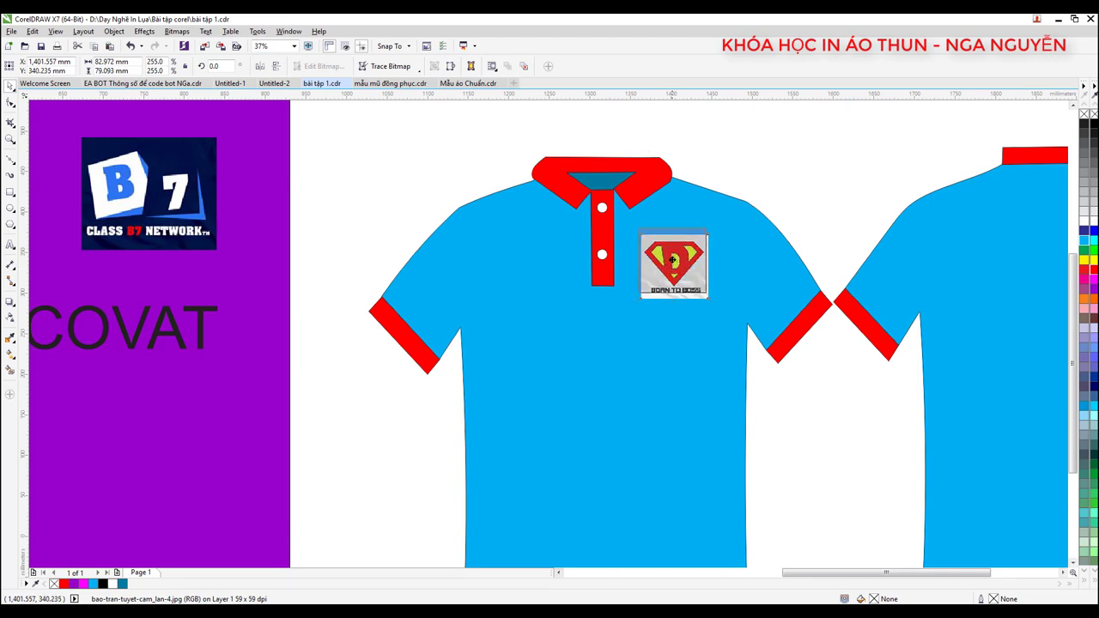
scroll(670, 258, down, 2)
scroll(670, 257, up, 2)
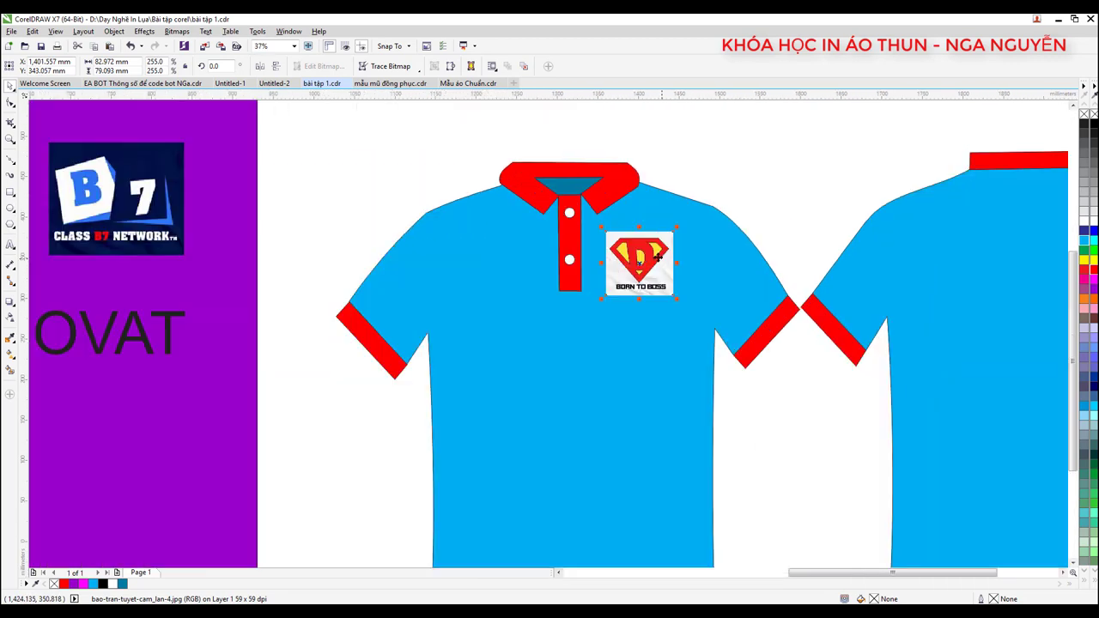
scroll(670, 258, down, 1)
- Drop a copy of CTY ACOVAT onto the front polo's chest, narrowed, bold, centred and red
drag(358, 310, 621, 307)
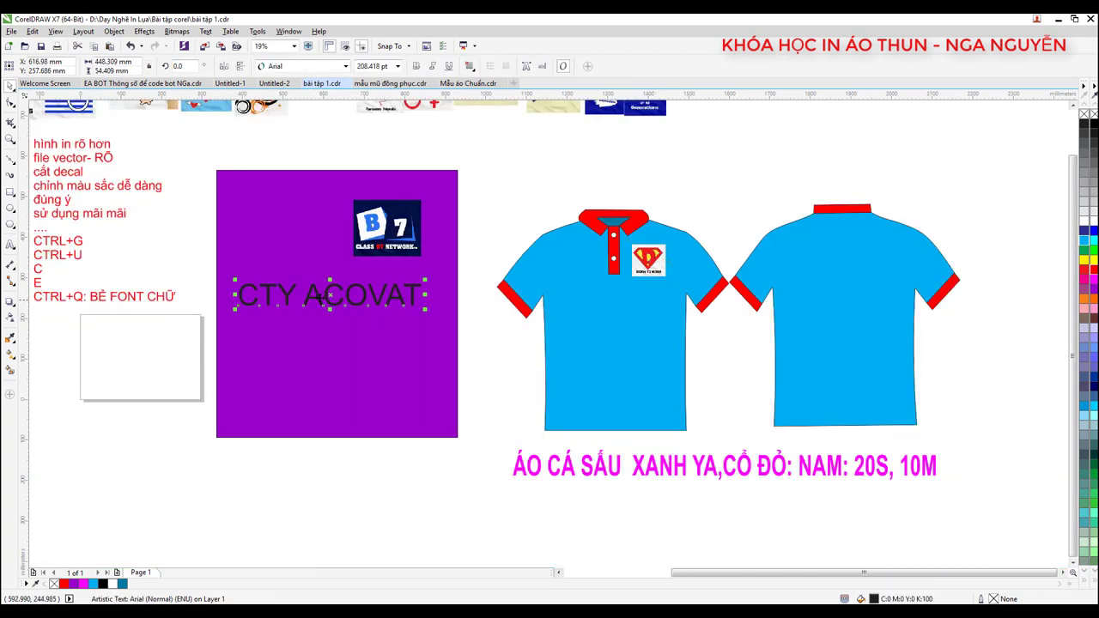
right_click(621, 307)
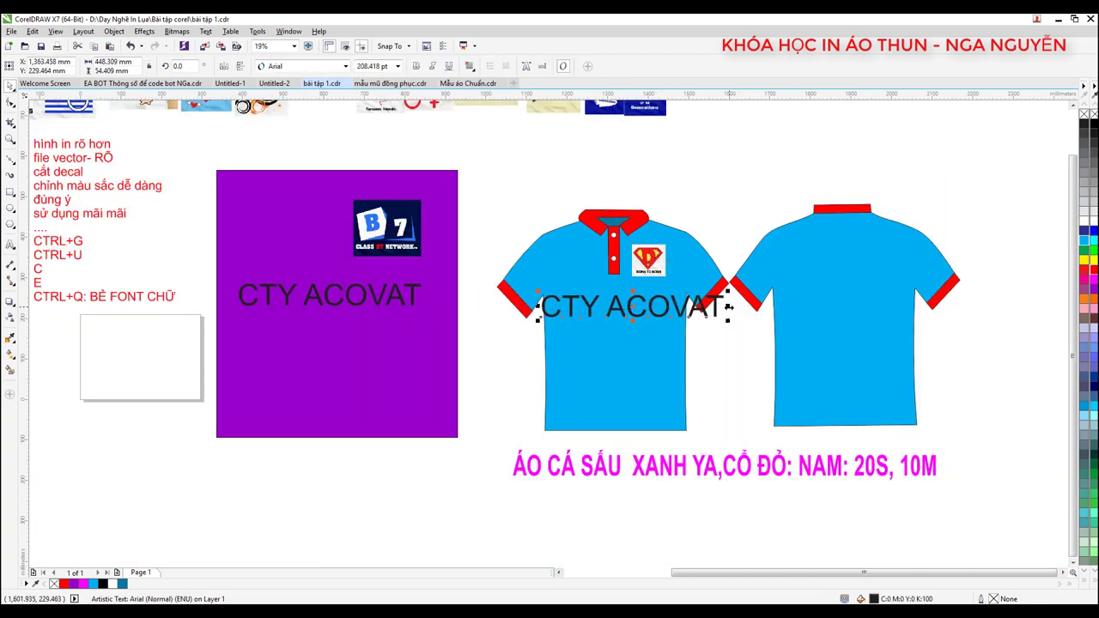
drag(728, 306, 681, 307)
click(416, 66)
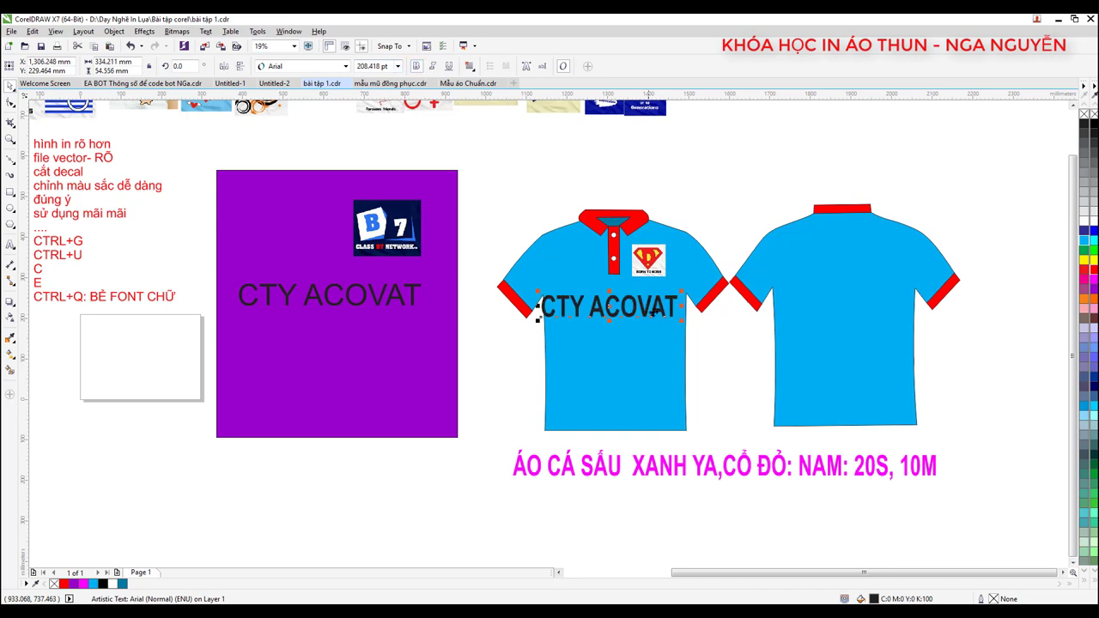
scroll(606, 315, up, 2)
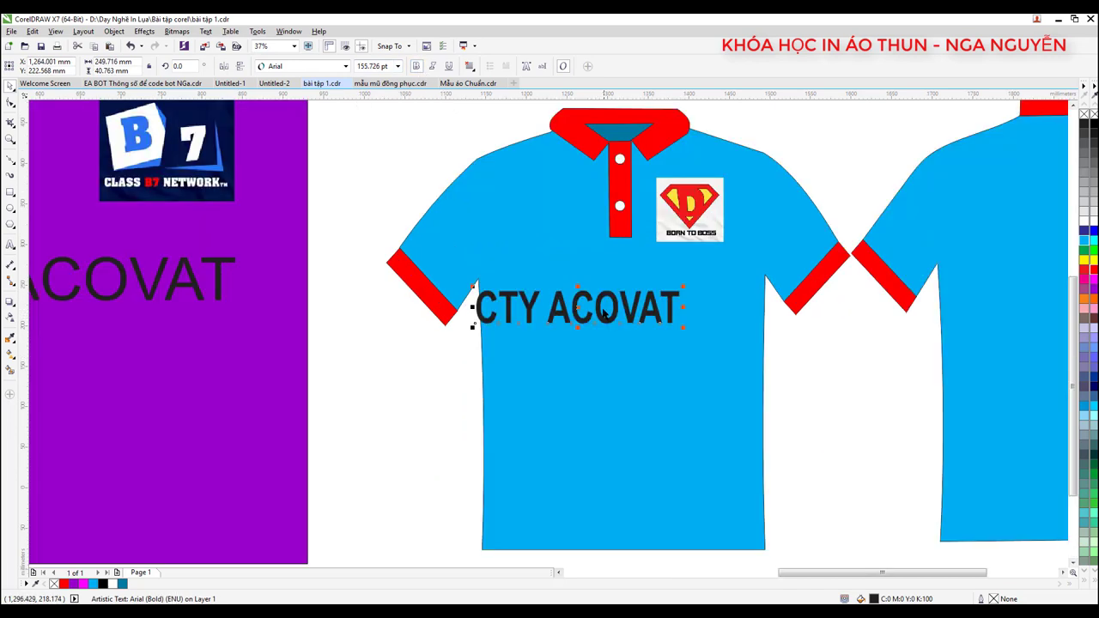
mouse_move(605, 315)
mouse_down()
mouse_move(642, 303)
mouse_move(637, 289)
mouse_up()
click(1084, 270)
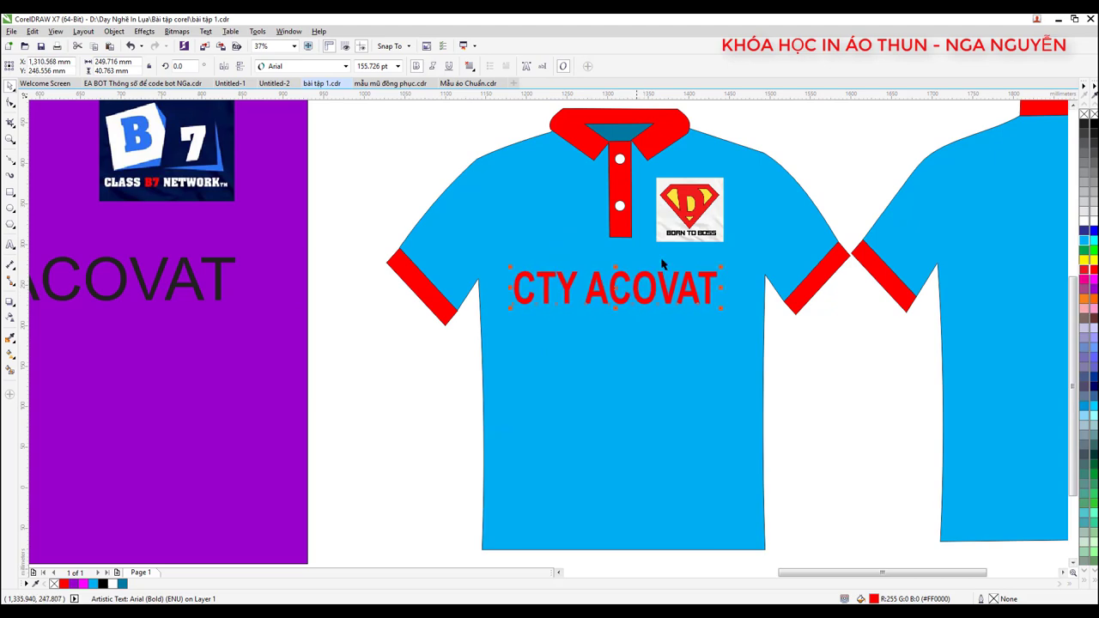
click(686, 226)
scroll(593, 330, down, 2)
scroll(644, 266, up, 4)
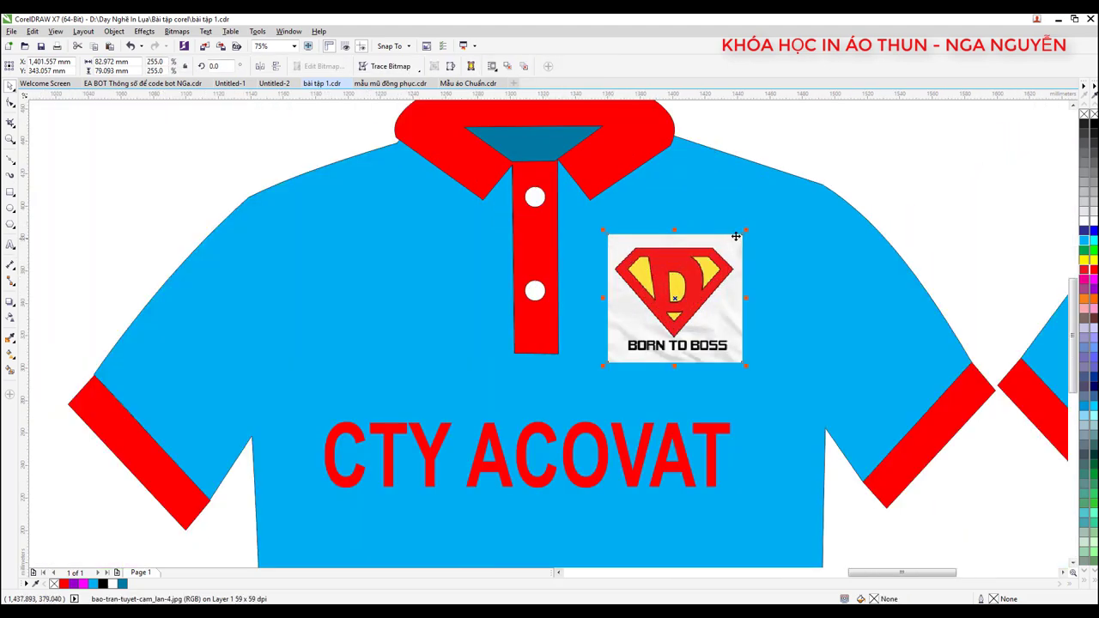
- Scale down the Born to Boss chest logo and nudge it up and left beside the placket
drag(746, 229, 717, 259)
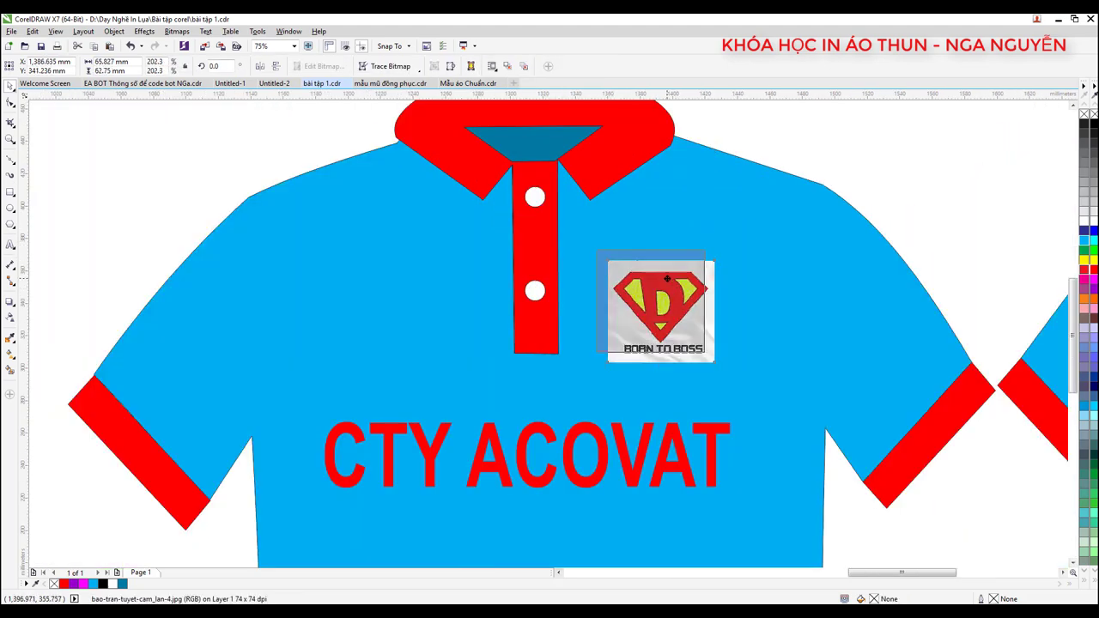
drag(631, 316, 619, 304)
scroll(620, 304, down, 3)
scroll(608, 310, up, 3)
scroll(418, 321, down, 4)
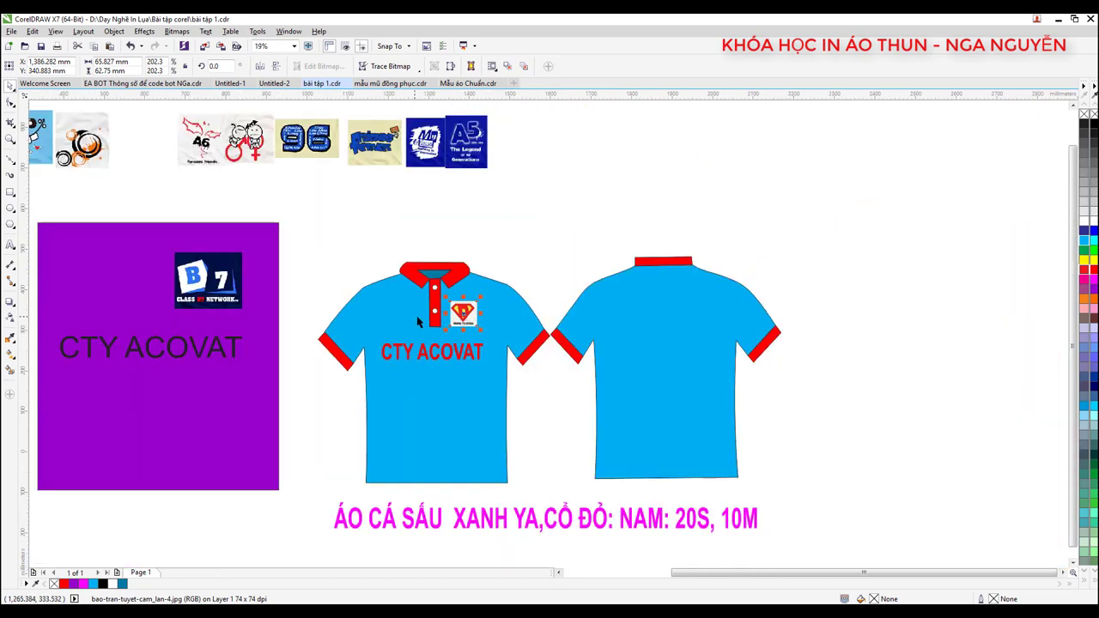
scroll(455, 283, down, 3)
scroll(438, 253, up, 2)
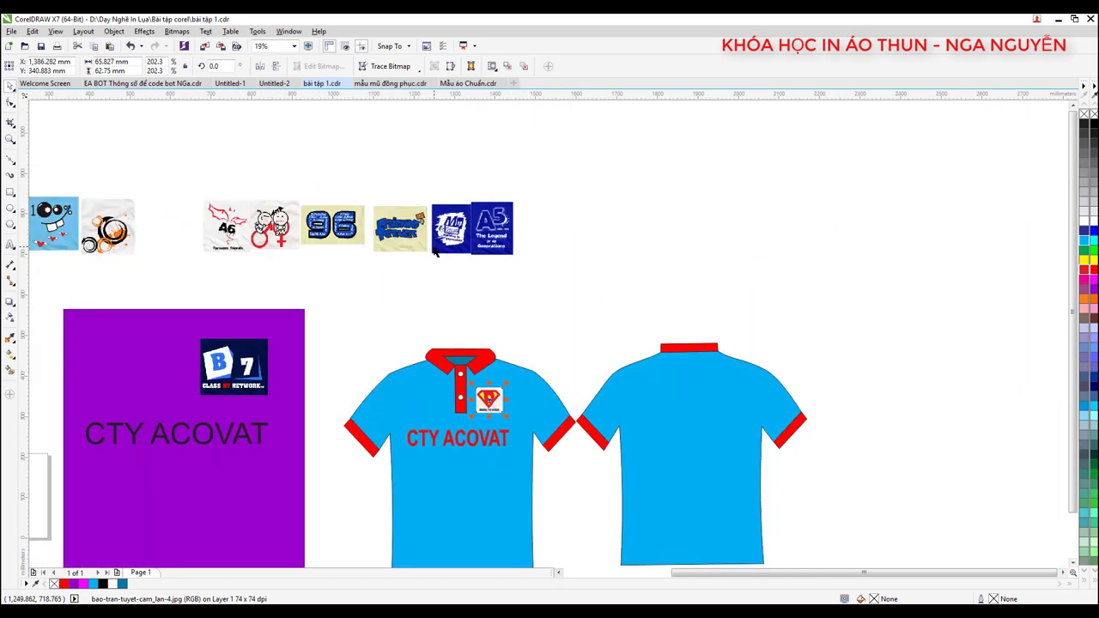
scroll(519, 240, up, 3)
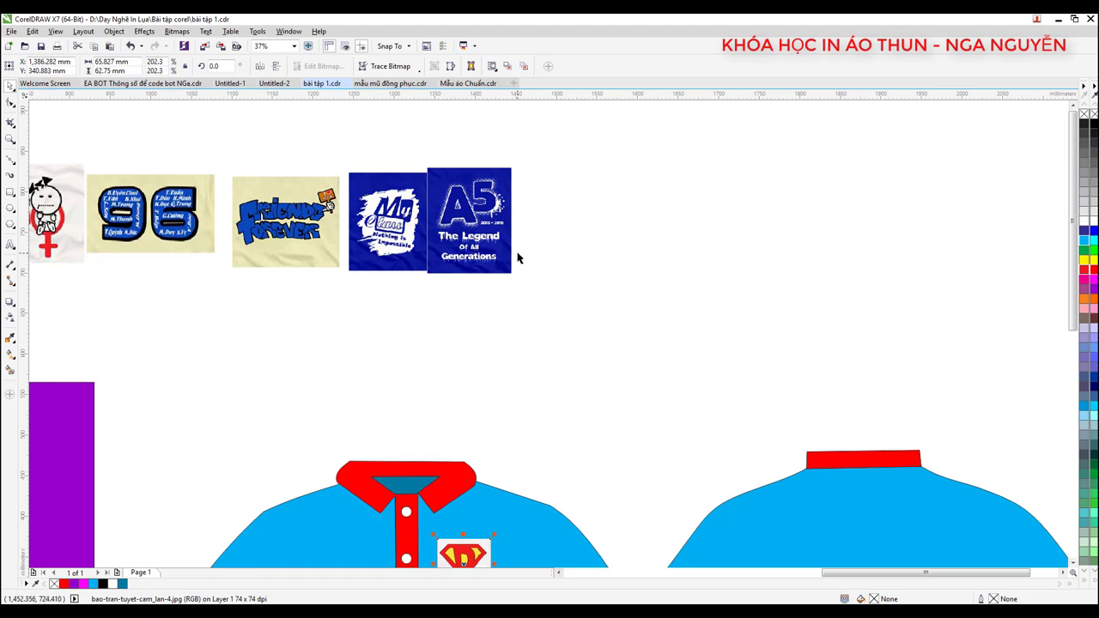
scroll(508, 252, down, 2)
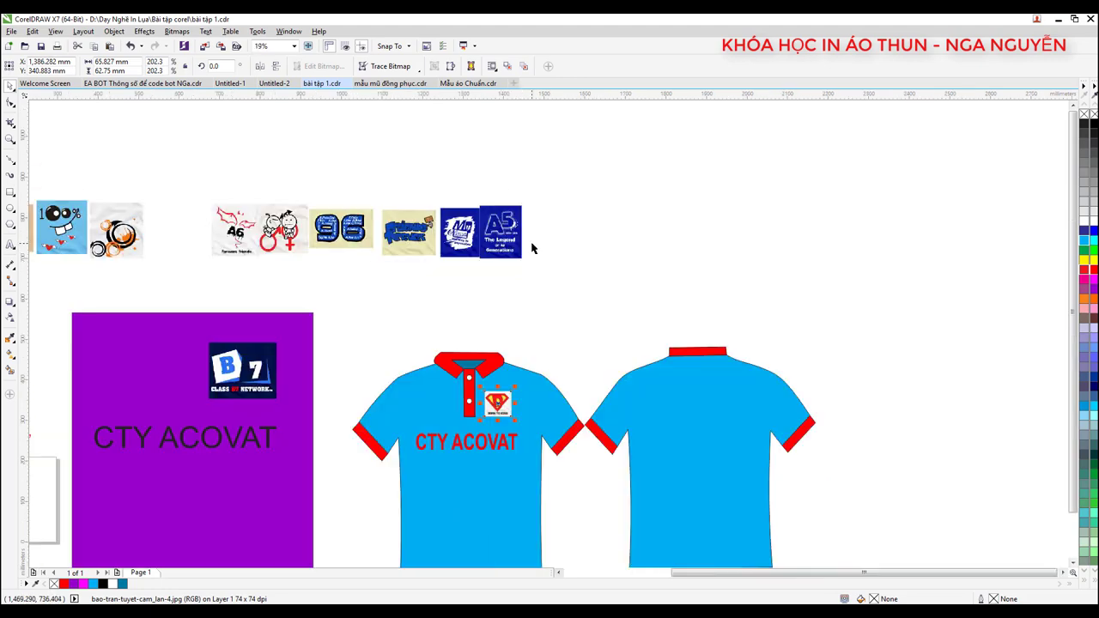
scroll(532, 247, down, 2)
scroll(123, 244, up, 4)
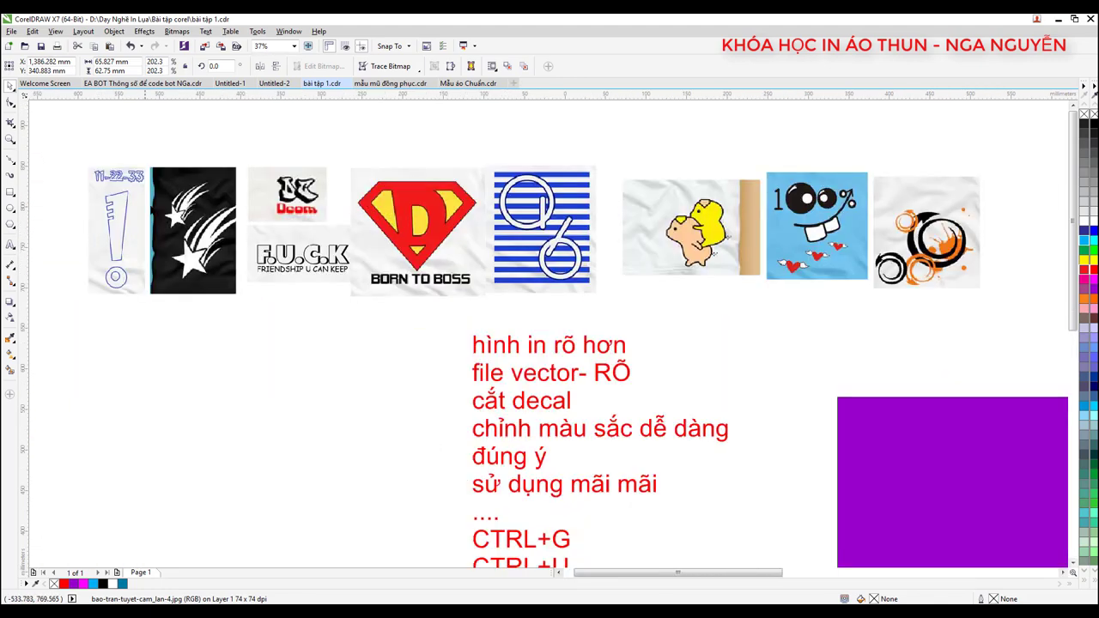
scroll(145, 189, down, 1)
scroll(133, 206, up, 1)
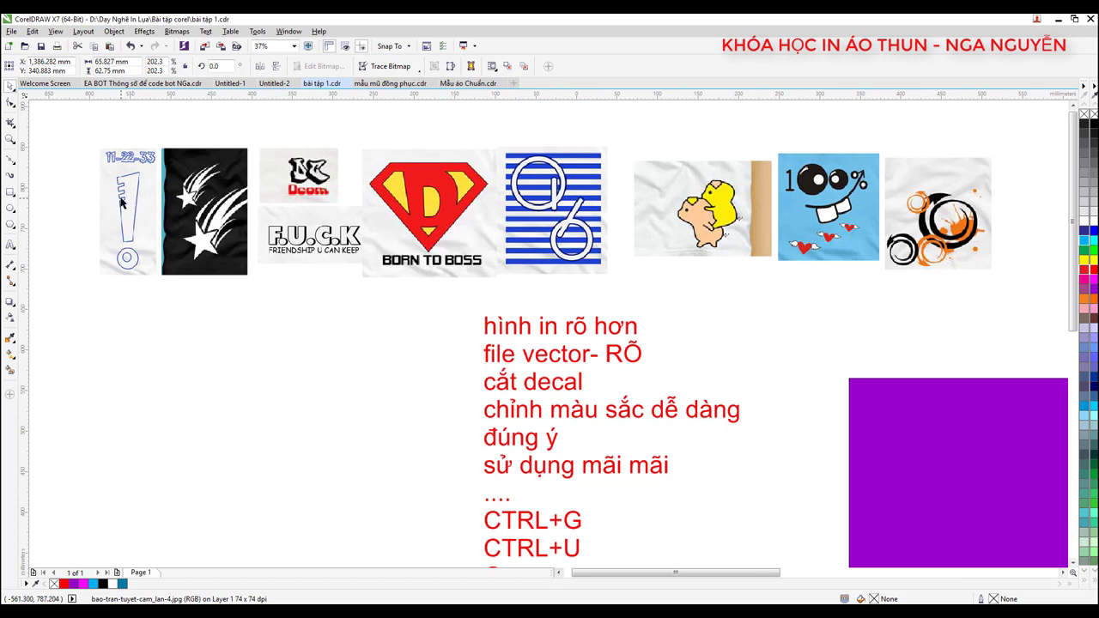
scroll(197, 204, down, 2)
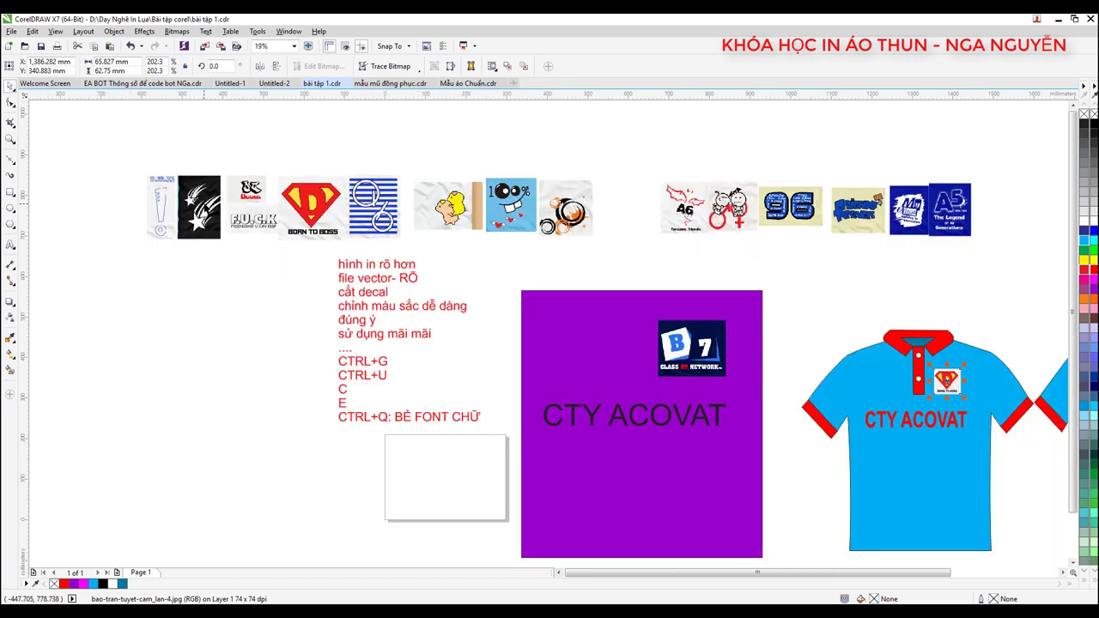
- Move the blue-striped Q6 bitmap onto the back-view polo
click(168, 212)
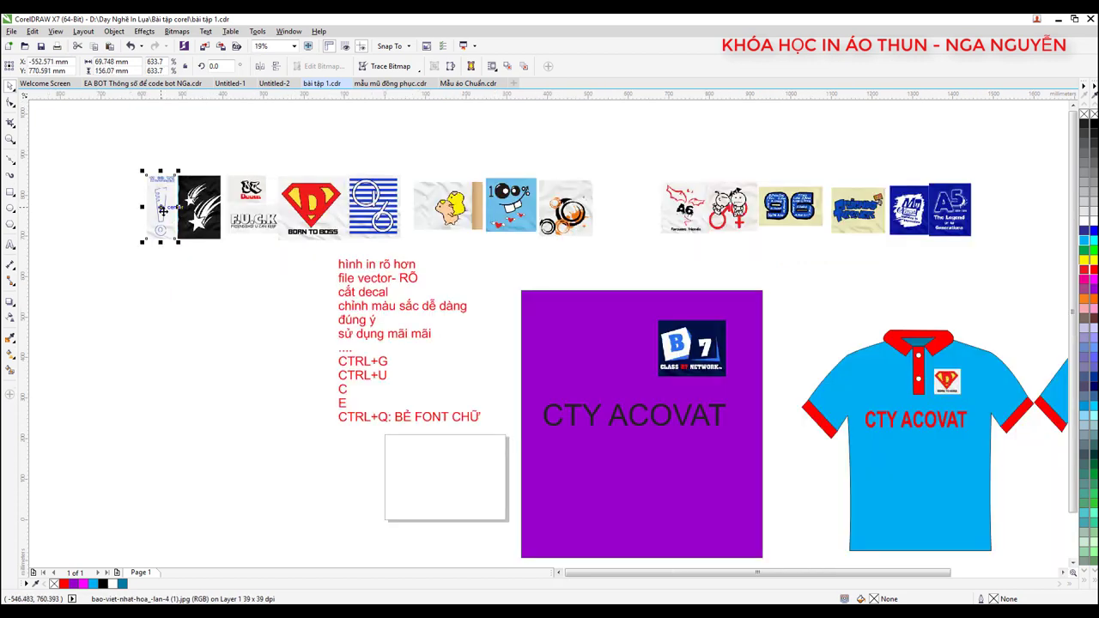
click(360, 206)
scroll(371, 198, up, 4)
scroll(319, 194, down, 4)
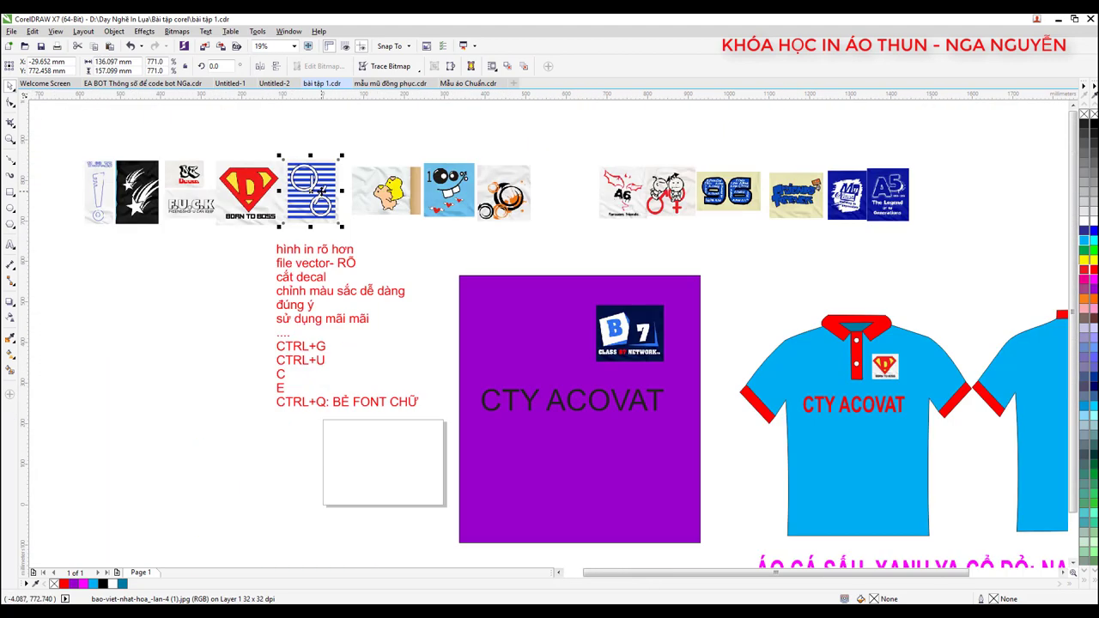
scroll(317, 193, down, 2)
drag(313, 190, 713, 287)
scroll(704, 292, up, 4)
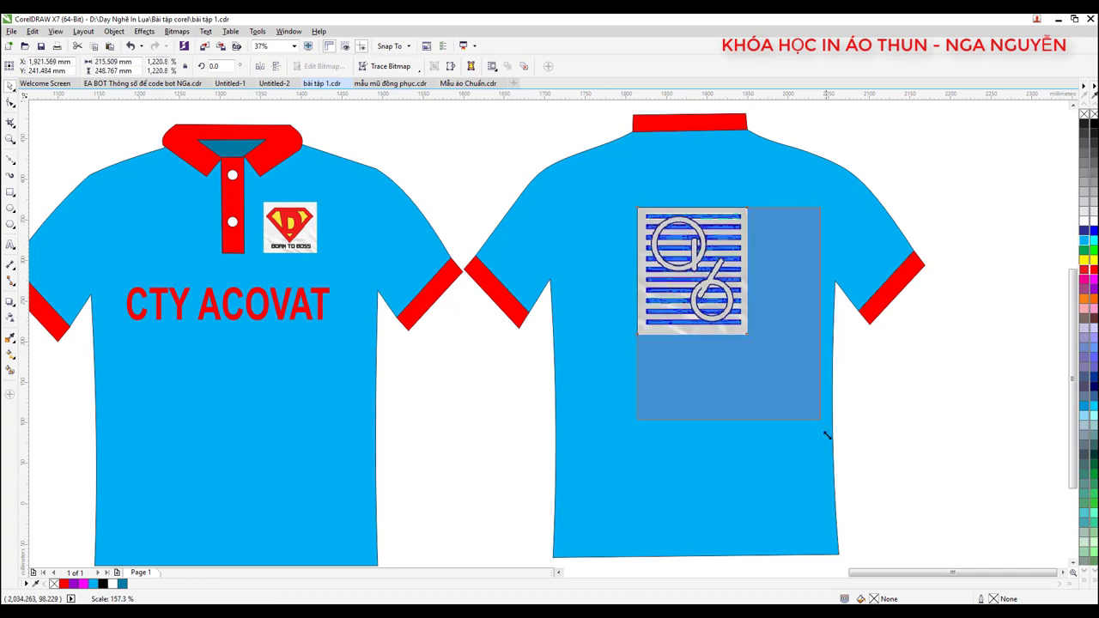
- Enlarge the Q6 print to about 228 × 263 mm and shift it slightly up and left
drag(752, 338, 825, 423)
drag(730, 288, 701, 279)
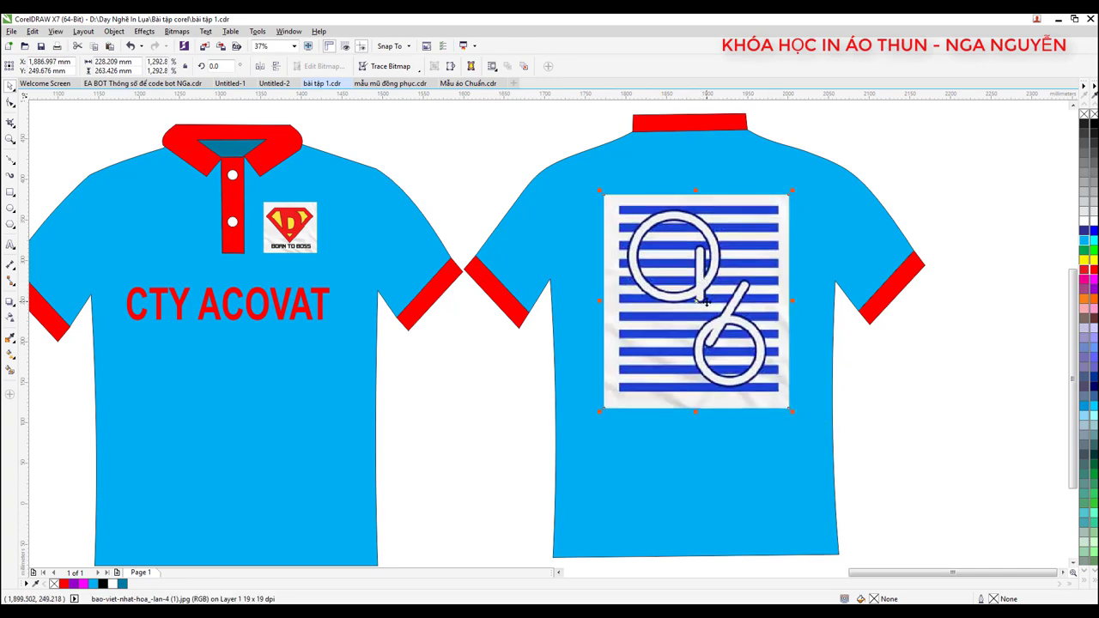
scroll(729, 307, down, 2)
scroll(507, 266, up, 3)
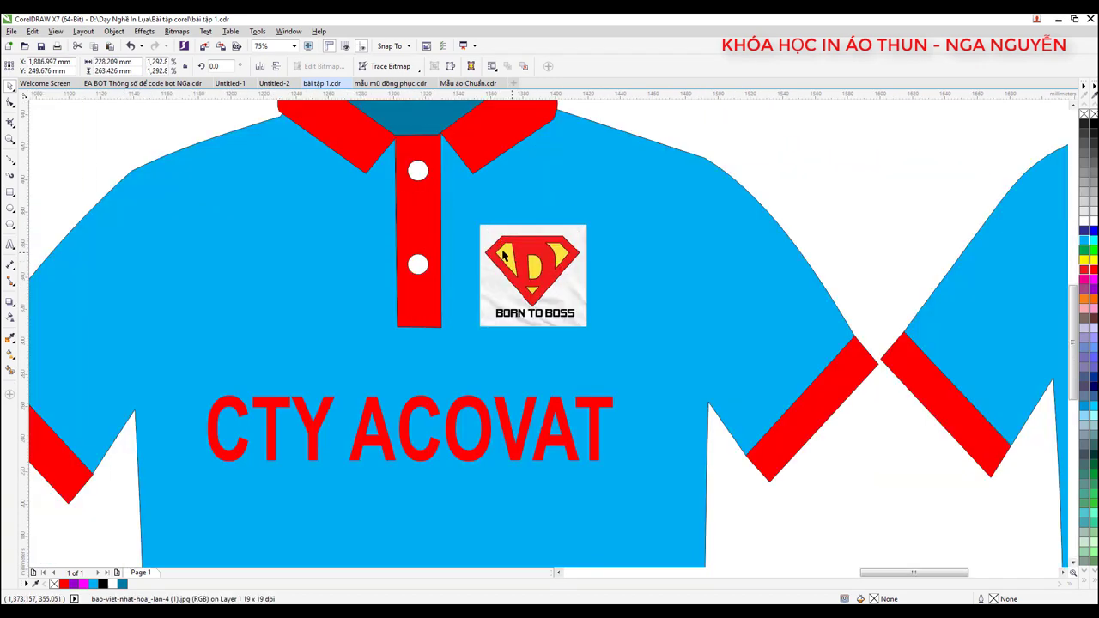
scroll(508, 262, down, 2)
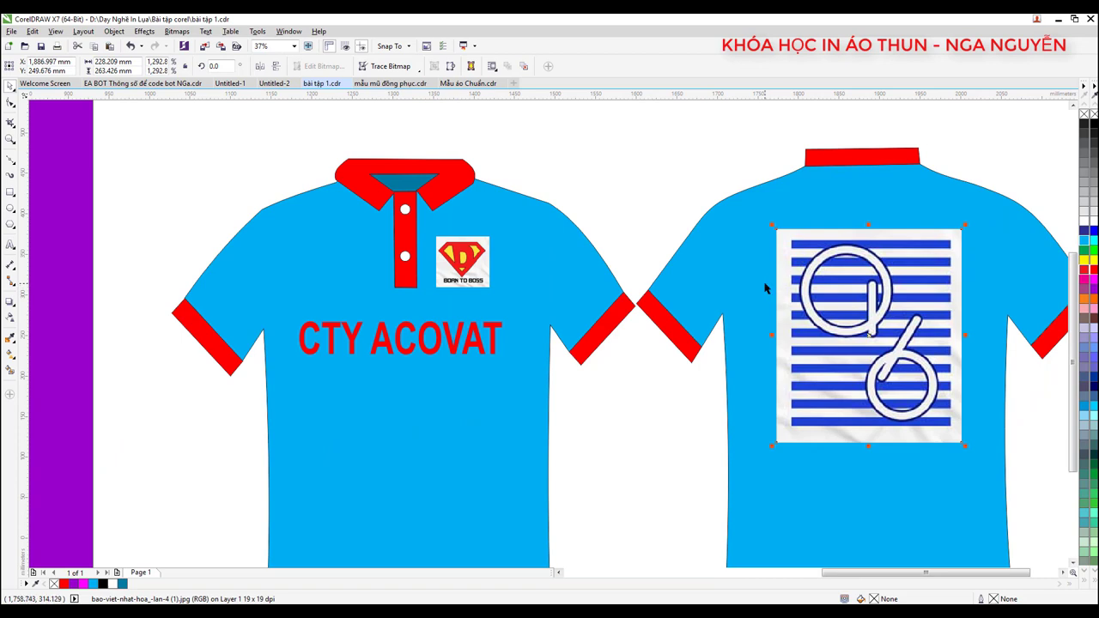
scroll(470, 263, up, 2)
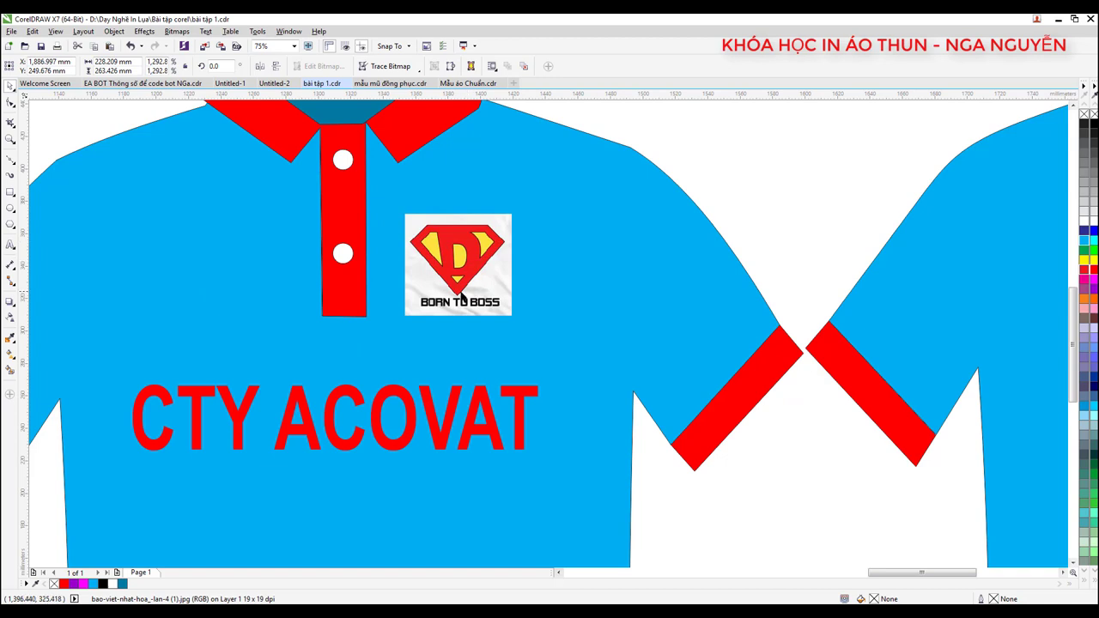
scroll(426, 273, up, 2)
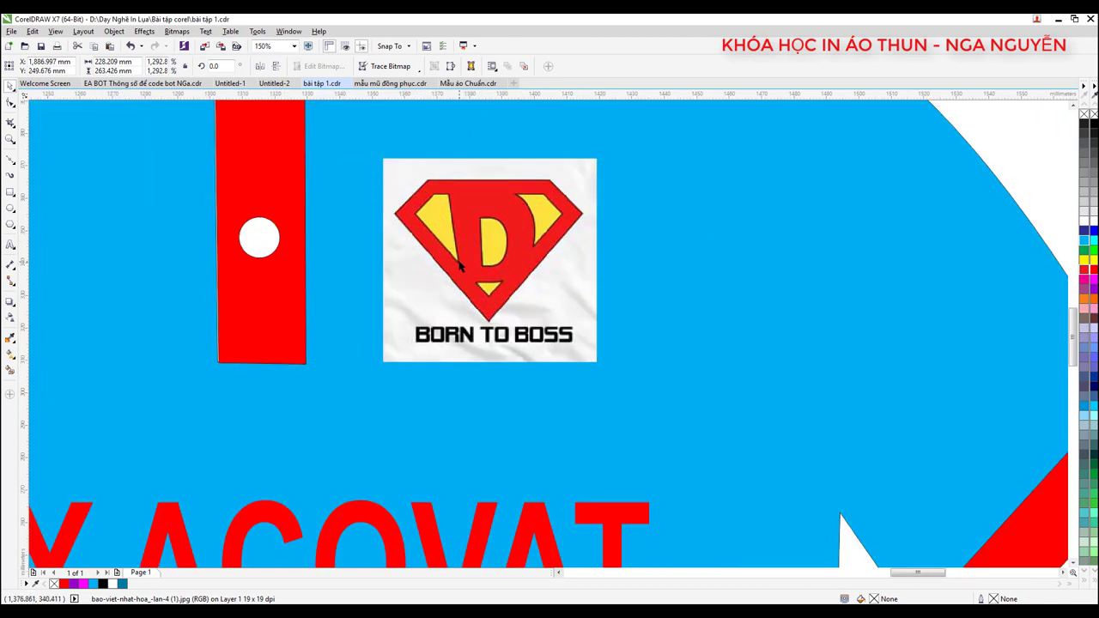
- Open Bitmap Color Mask for the Born to Boss logo and sample its white background
click(460, 268)
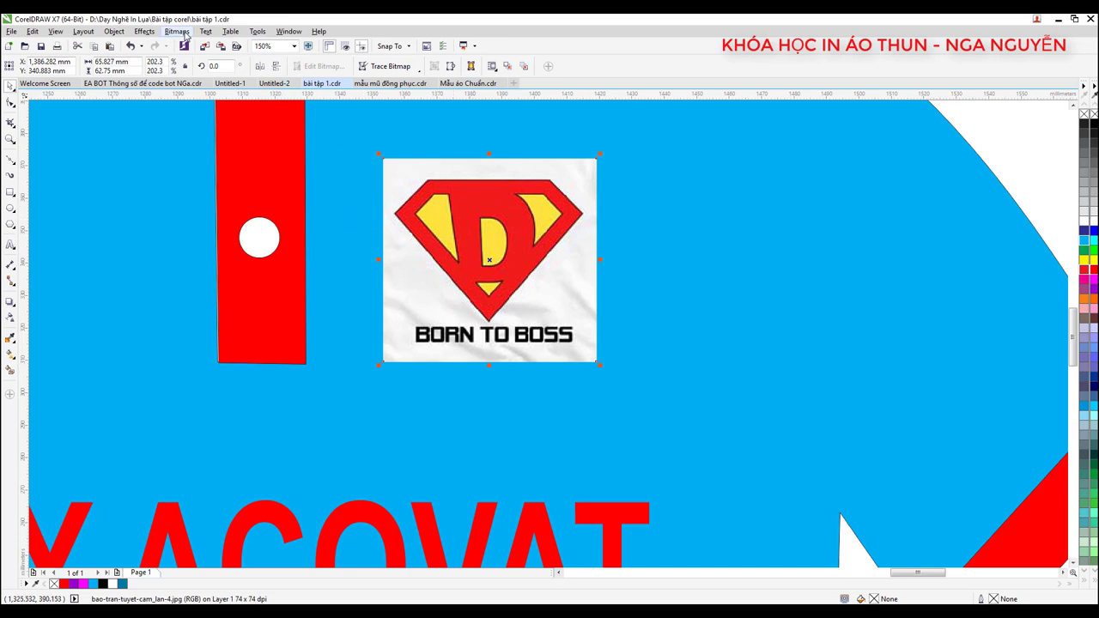
click(185, 33)
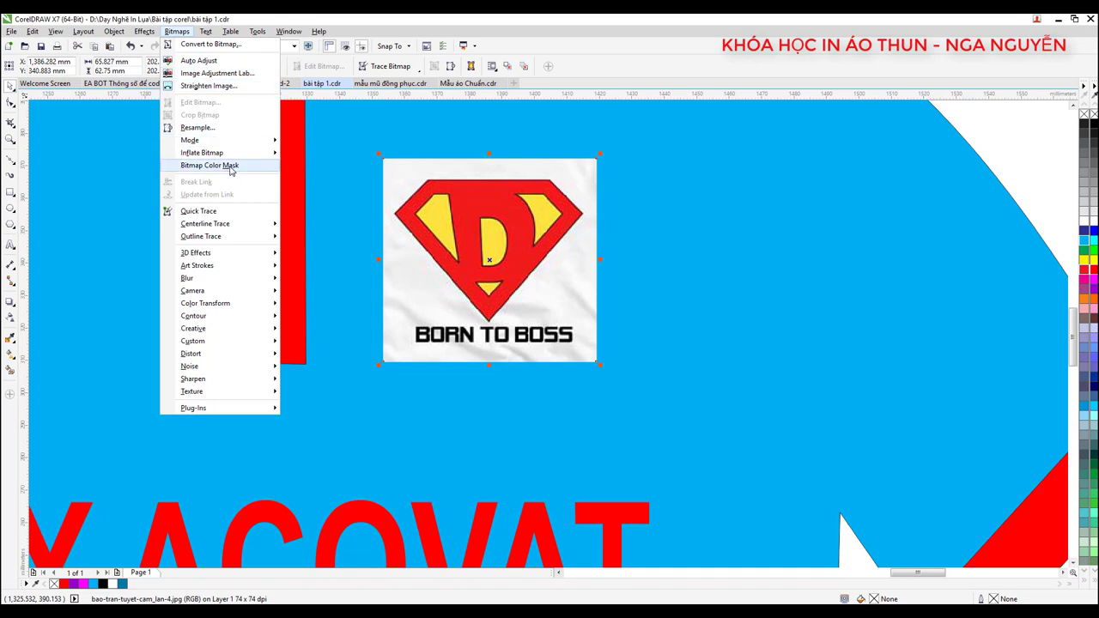
click(230, 167)
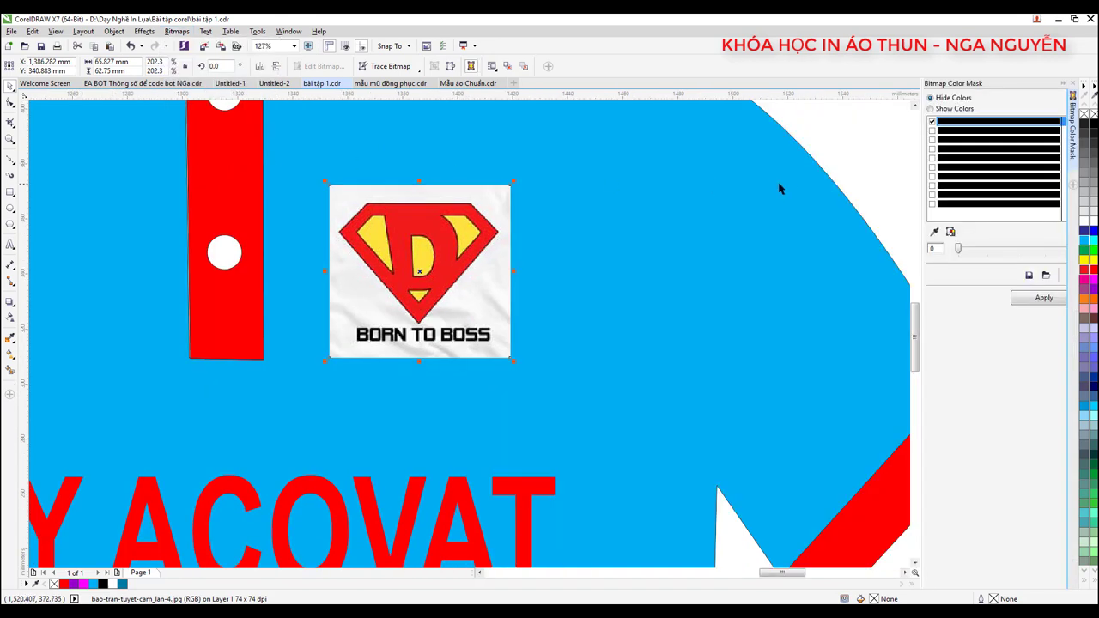
click(934, 232)
click(514, 216)
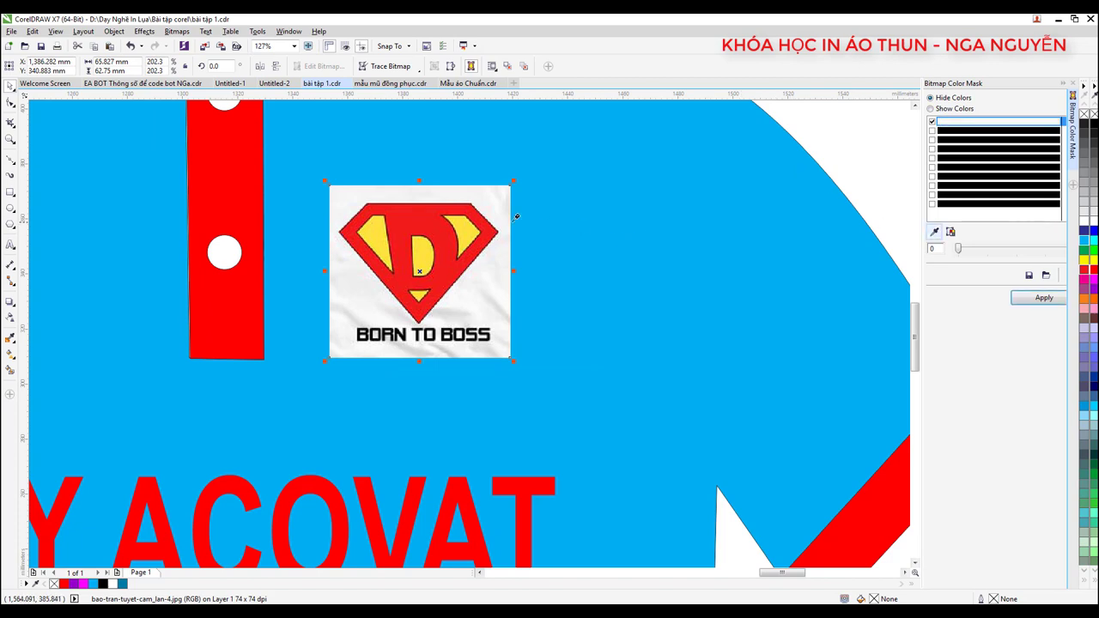
- Apply the mask at rising tolerances up to 50 until the white speckles disappear
click(982, 249)
click(1043, 297)
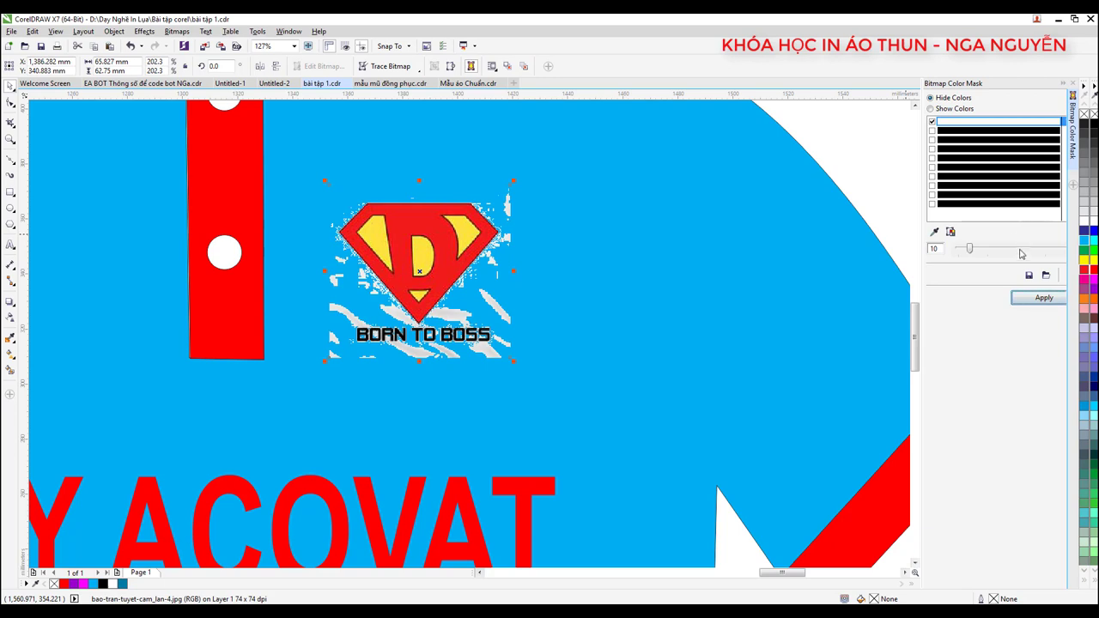
click(1021, 253)
click(1038, 252)
click(1046, 299)
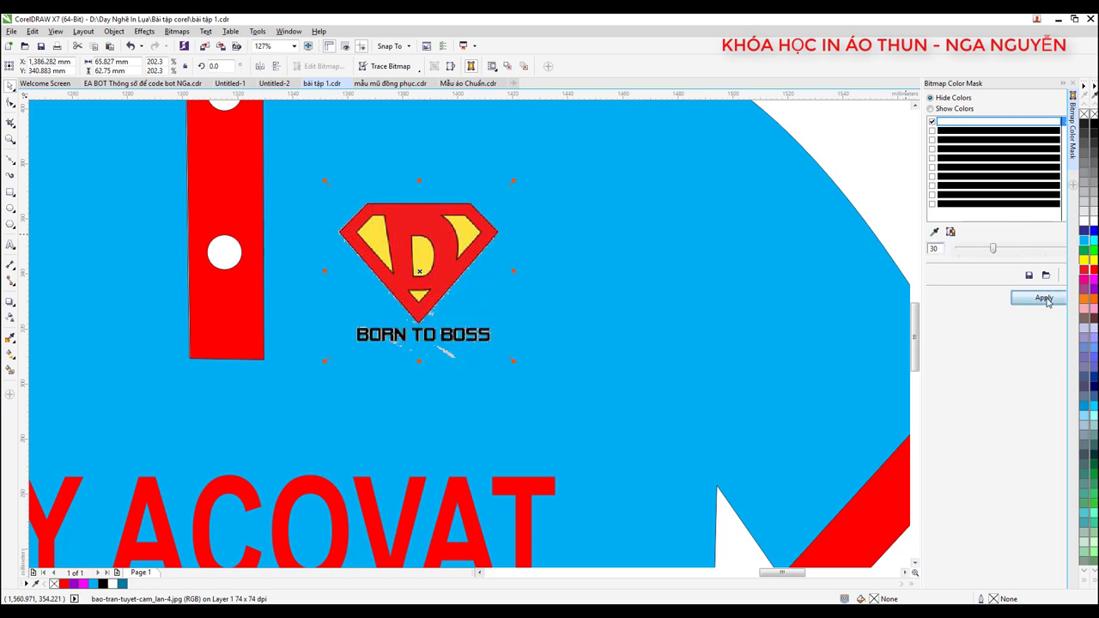
click(1030, 252)
click(1043, 252)
click(1043, 298)
scroll(620, 284, down, 3)
click(674, 204)
scroll(674, 204, up, 1)
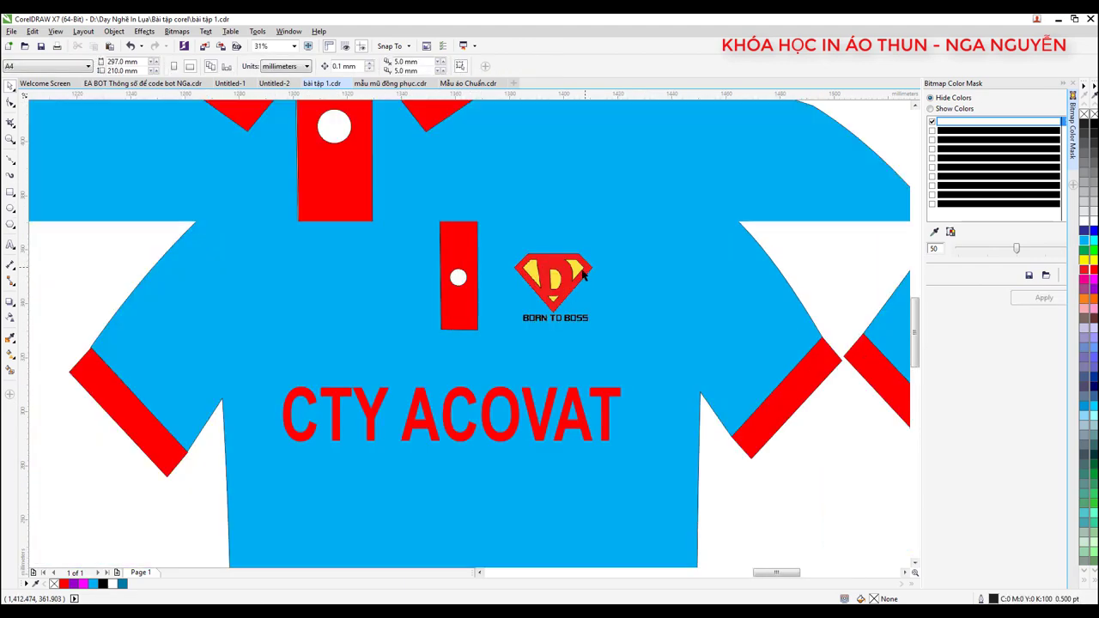
scroll(411, 262, up, 3)
scroll(410, 262, down, 3)
- Reselect the logo bitmap and inspect the masked result on the blue shirt
click(416, 266)
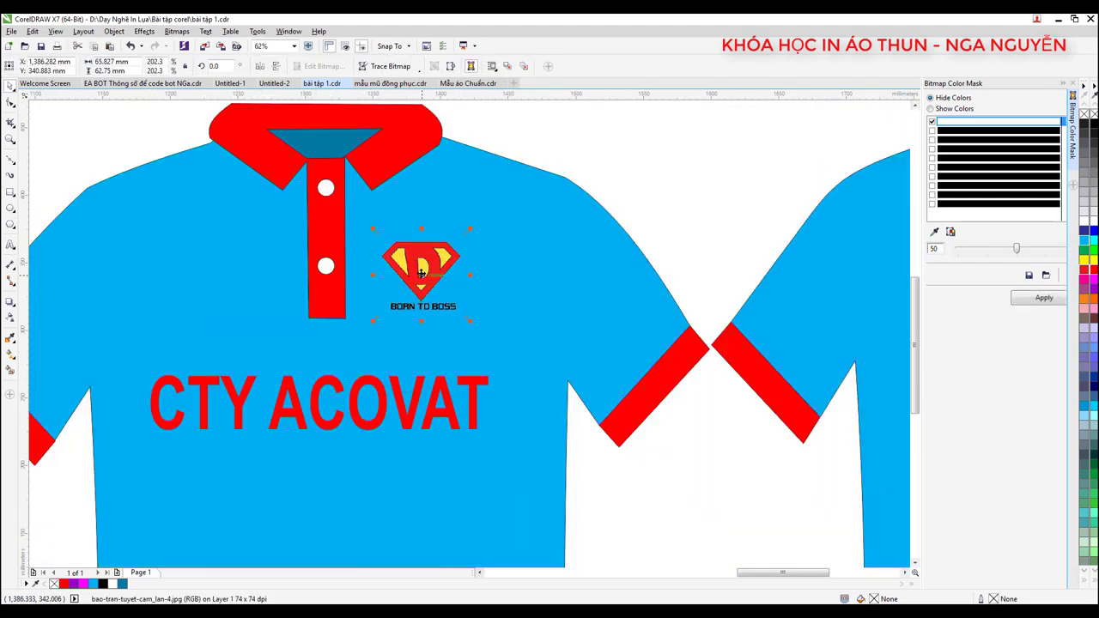
scroll(417, 268, up, 2)
scroll(436, 256, down, 2)
scroll(432, 254, down, 4)
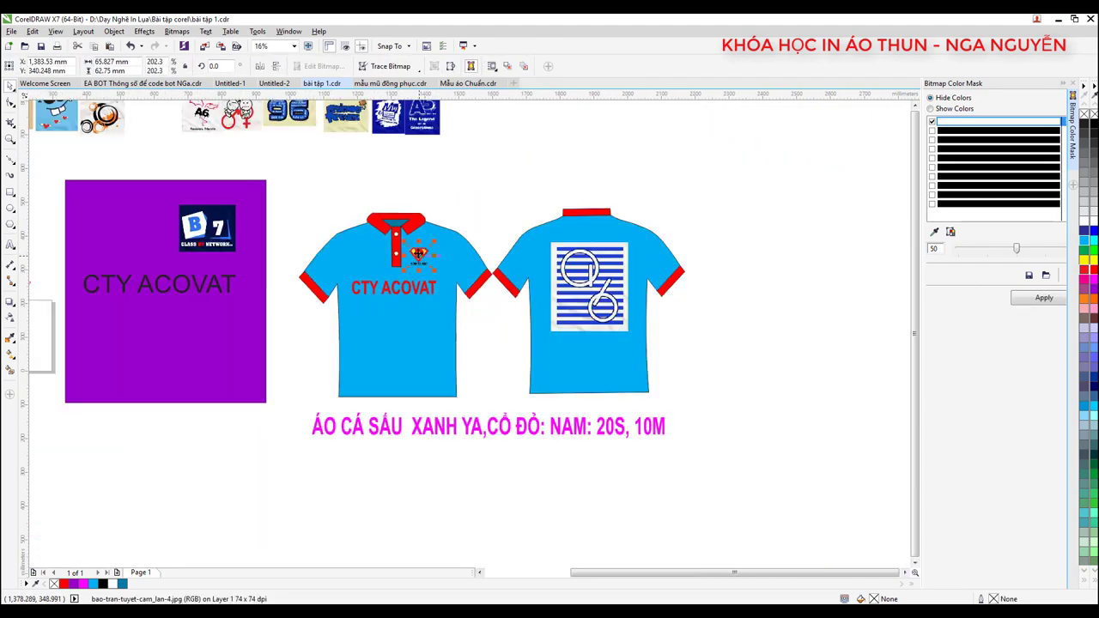
scroll(428, 252, up, 4)
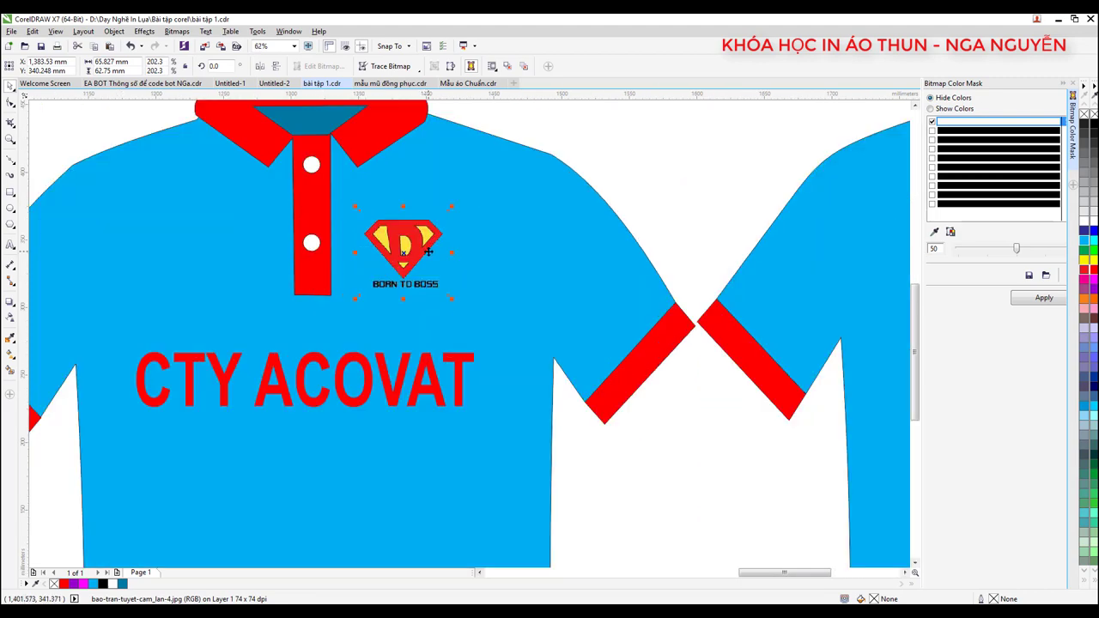
scroll(428, 251, down, 2)
scroll(428, 252, down, 2)
- Apply the white color mask to the Q6 back print, then reapply at tolerance 60
key(Escape)
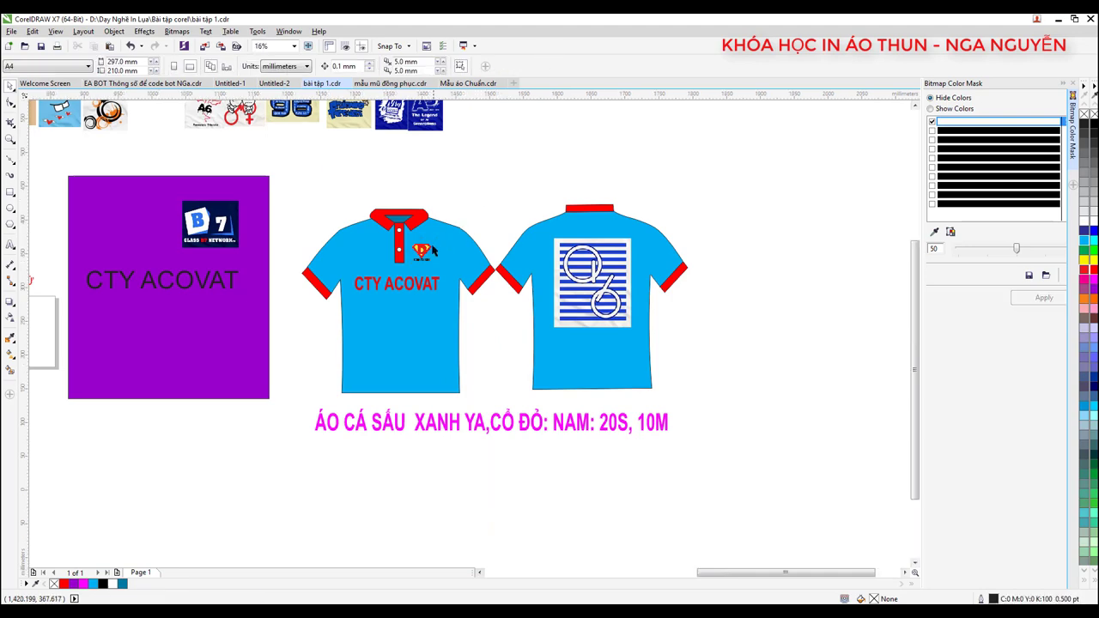
scroll(434, 249, up, 2)
click(742, 283)
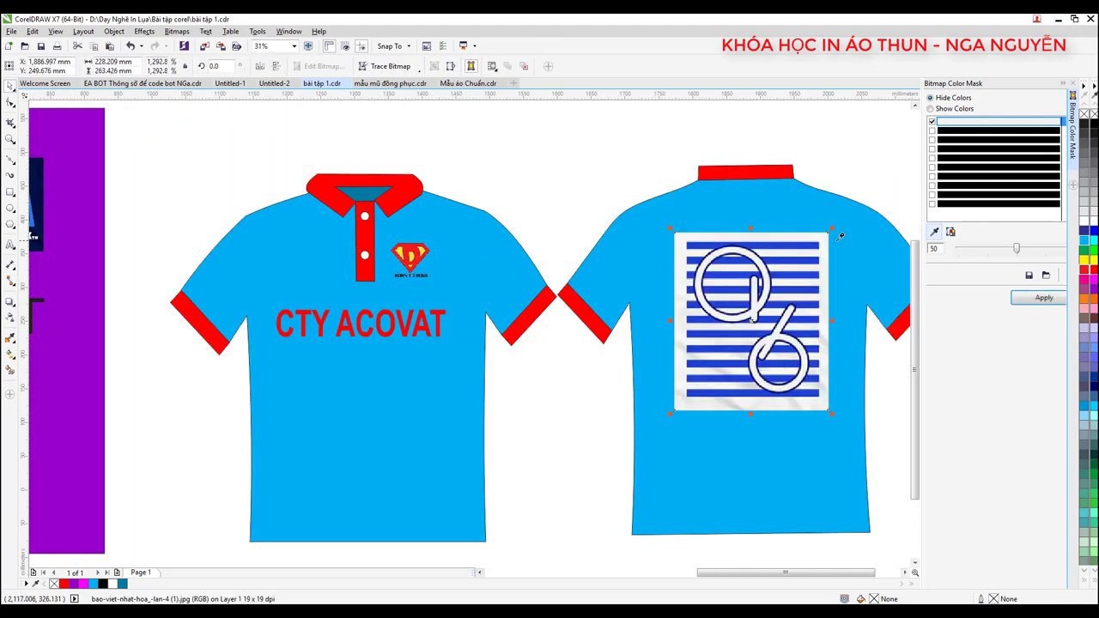
click(1036, 299)
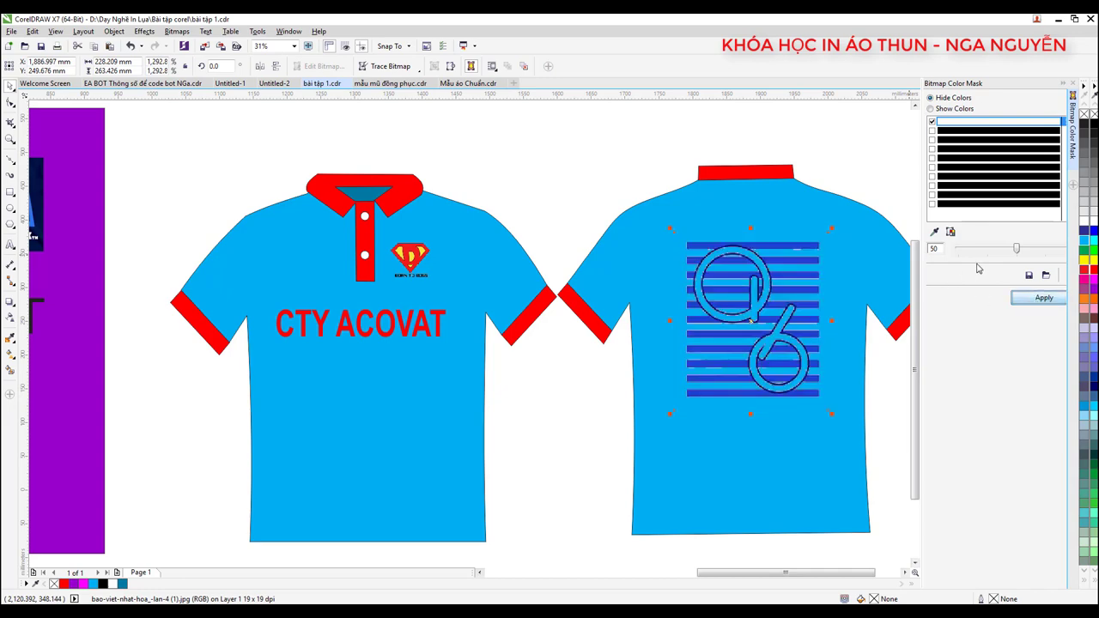
drag(1017, 248, 1028, 248)
click(1040, 298)
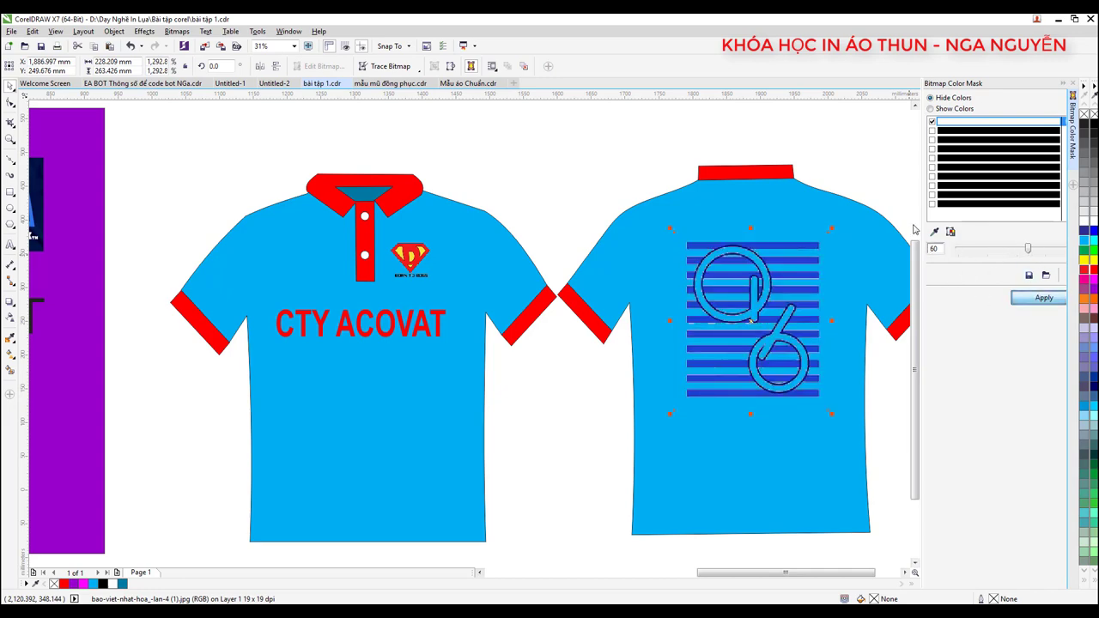
- Deselect the Q6 print and inspect the back shirt showing through it
click(839, 196)
scroll(850, 223, down, 3)
scroll(824, 247, up, 3)
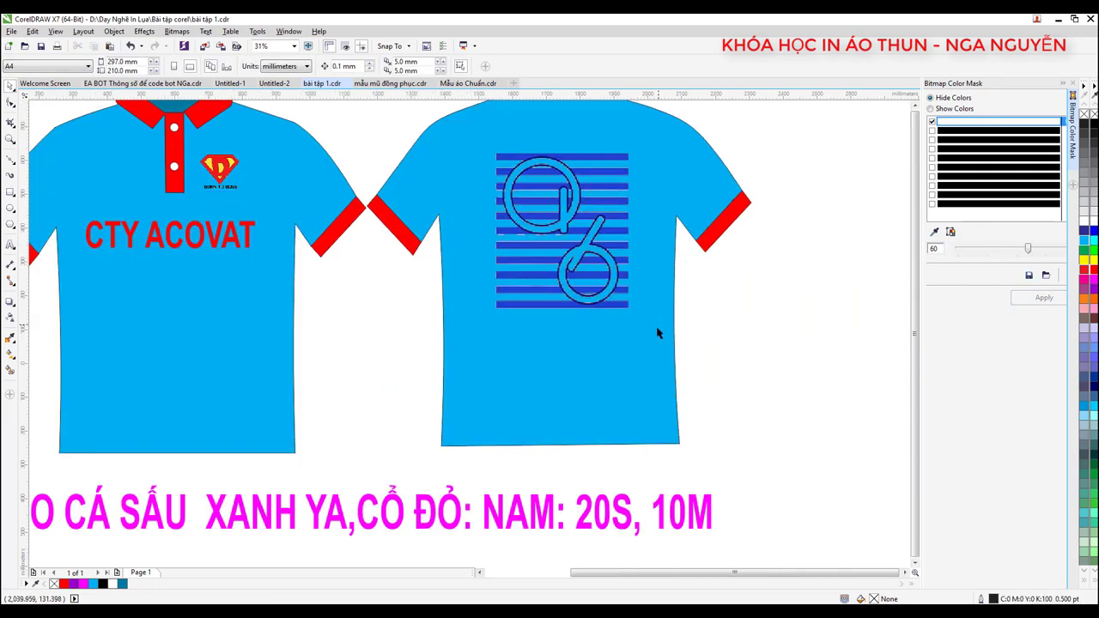
scroll(618, 300, down, 3)
scroll(586, 285, up, 2)
scroll(613, 277, up, 2)
scroll(461, 246, down, 3)
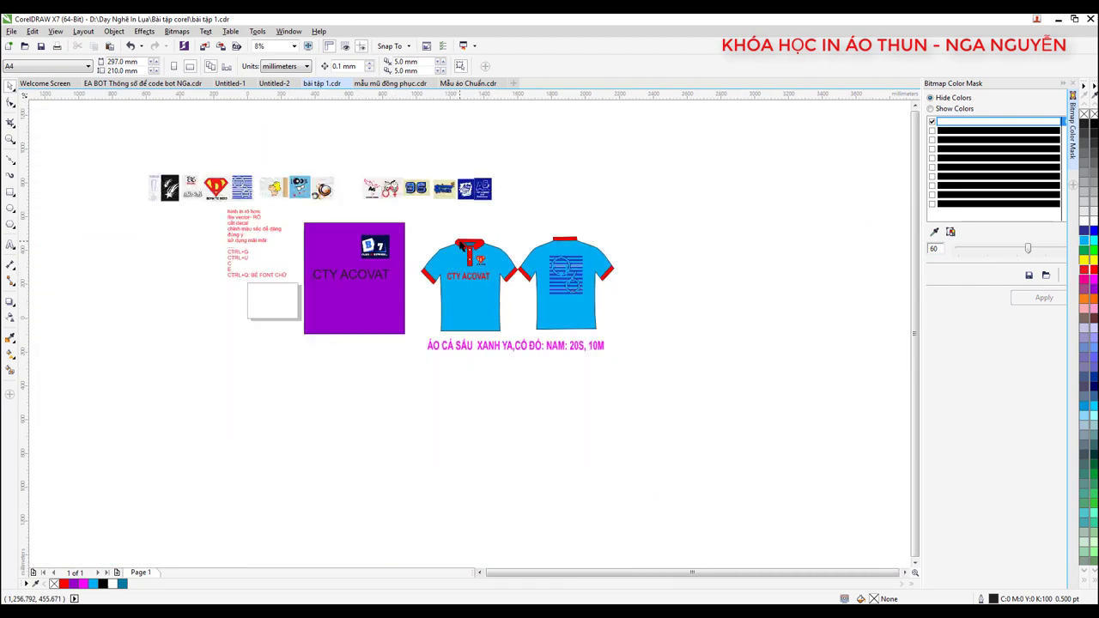
scroll(450, 296, up, 1)
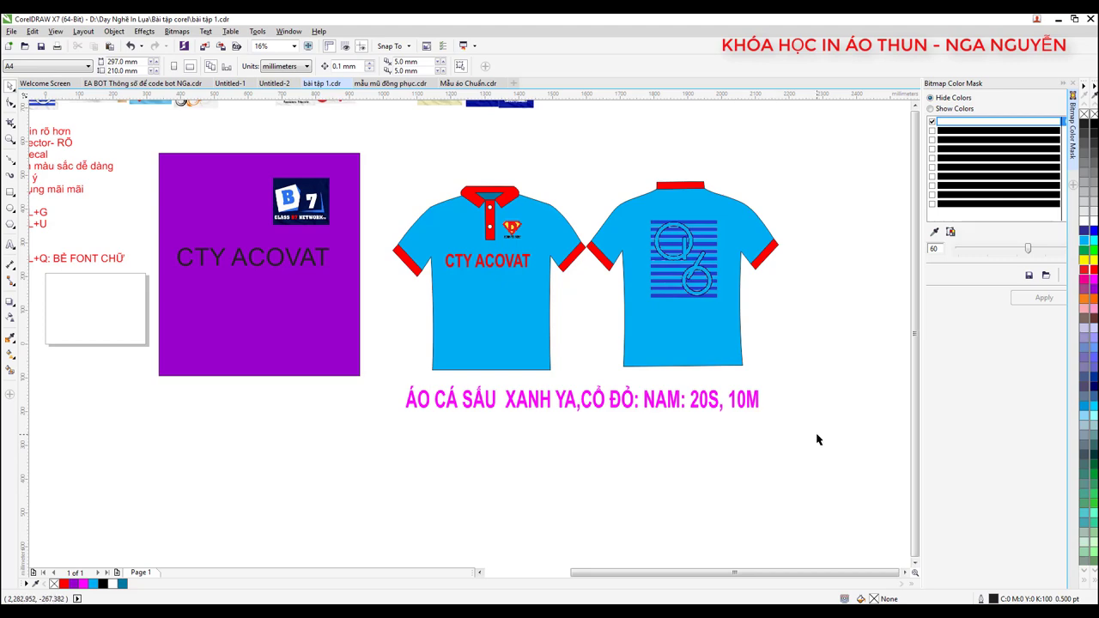
- Group both polo shirts and their caption into one group of 4 objects
drag(818, 435, 393, 157)
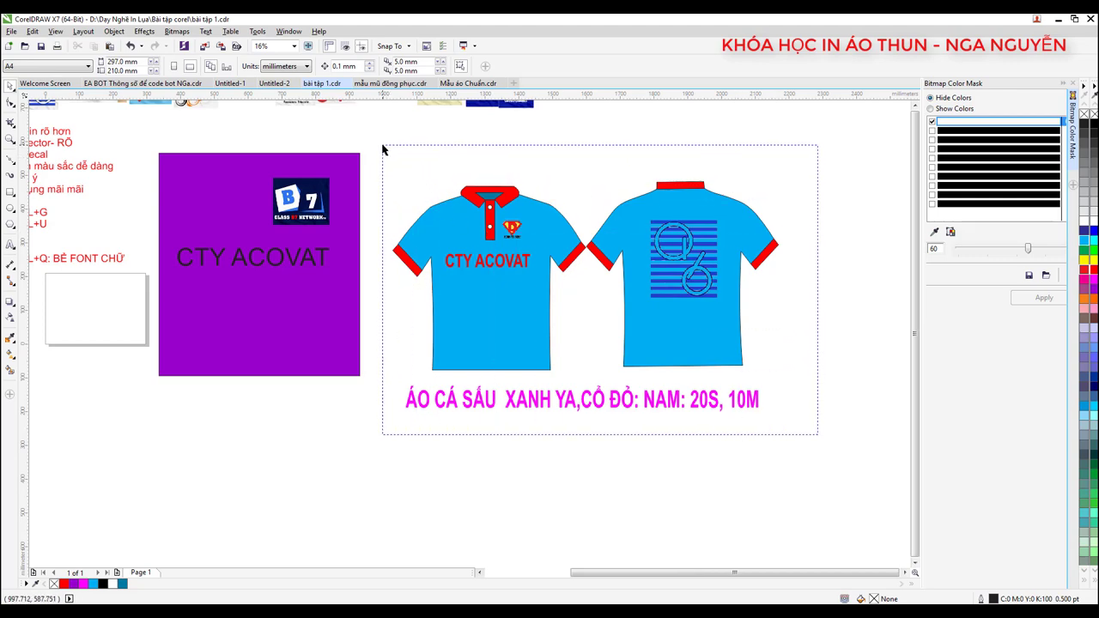
scroll(528, 236, up, 2)
scroll(528, 236, up, 3)
scroll(528, 236, up, 2)
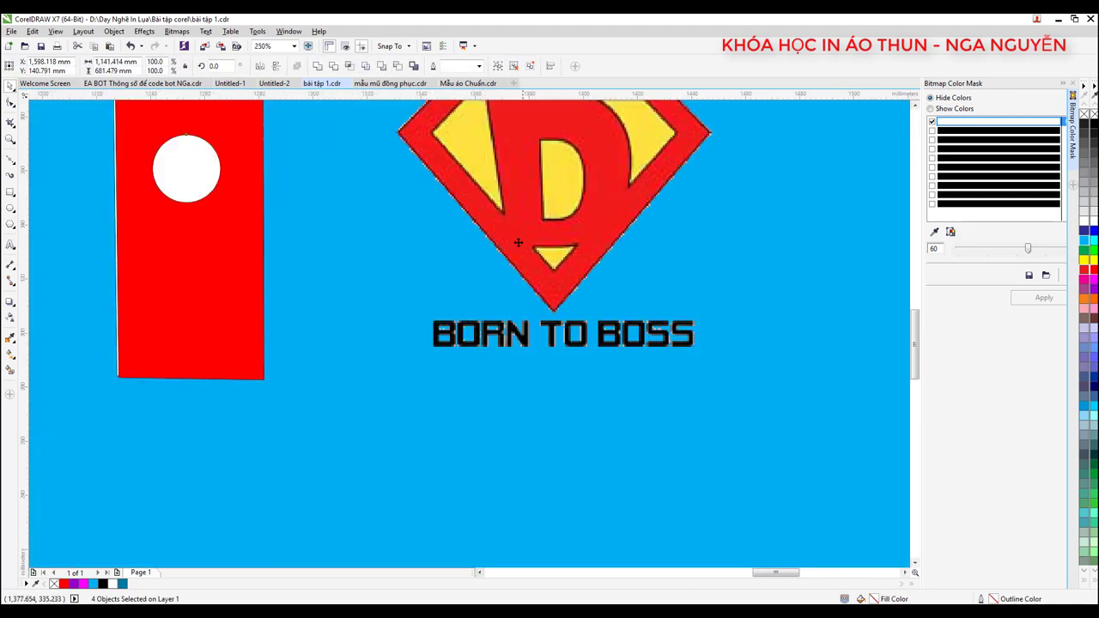
scroll(528, 236, down, 5)
scroll(520, 261, down, 4)
key(ctrl+g)
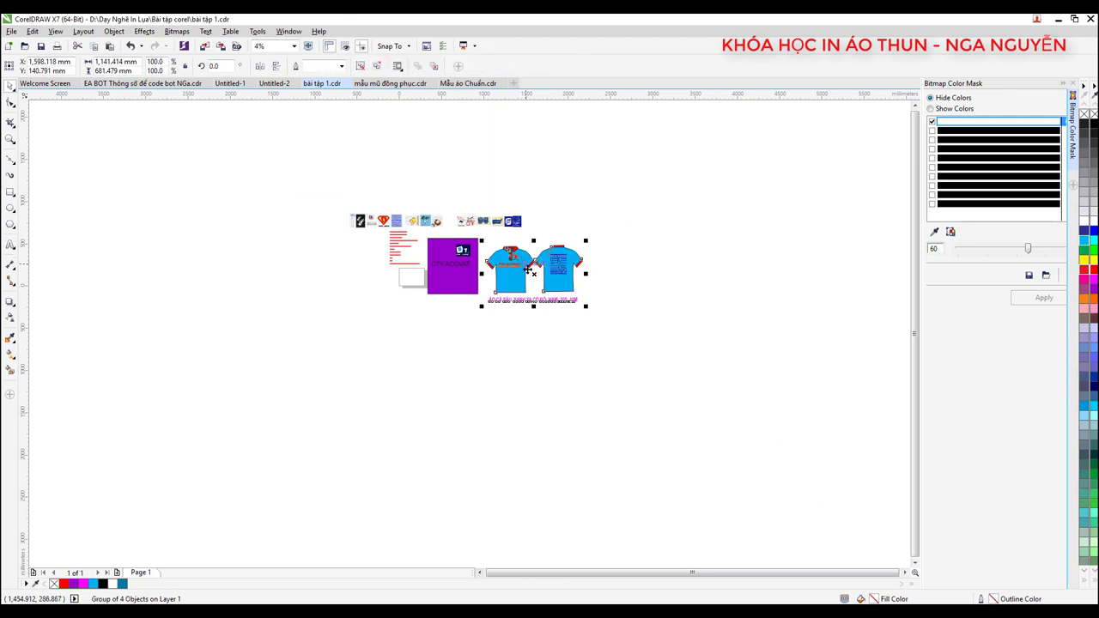
- Shift the shirts group slightly to the right
mouse_move(519, 260)
mouse_down()
mouse_move(609, 250)
mouse_move(550, 267)
mouse_up()
scroll(550, 268, up, 2)
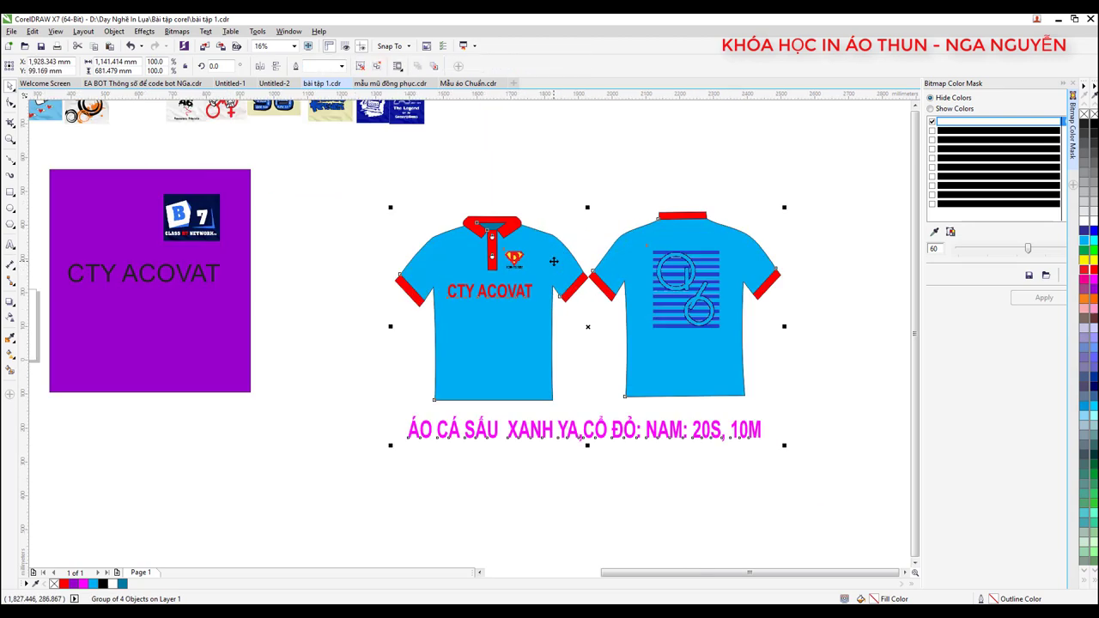
scroll(541, 262, down, 2)
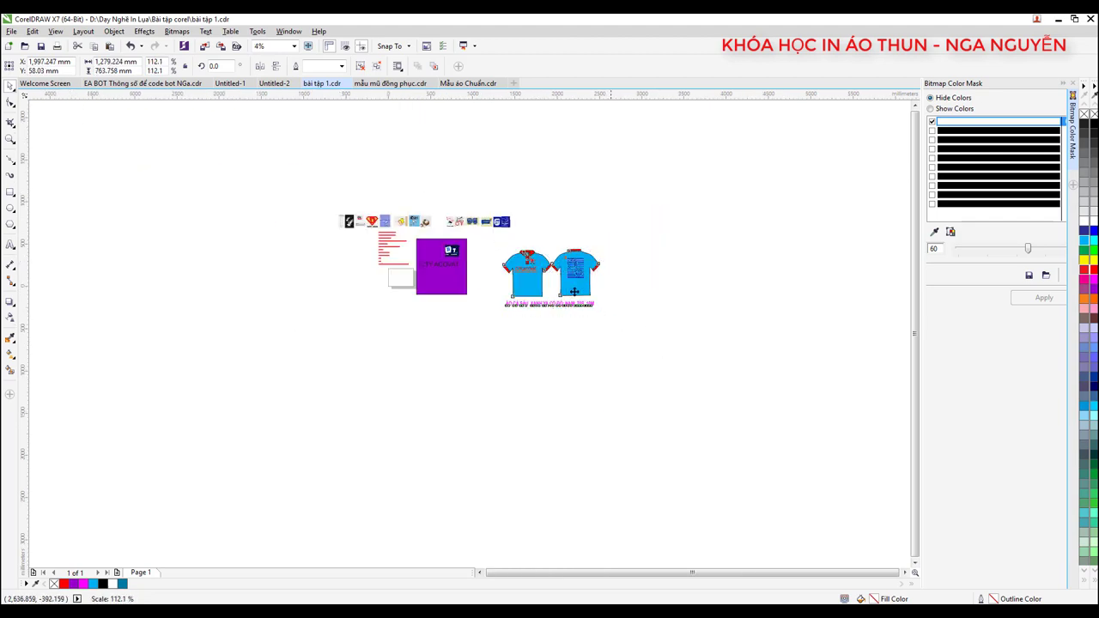
scroll(534, 263, up, 2)
scroll(500, 257, up, 1)
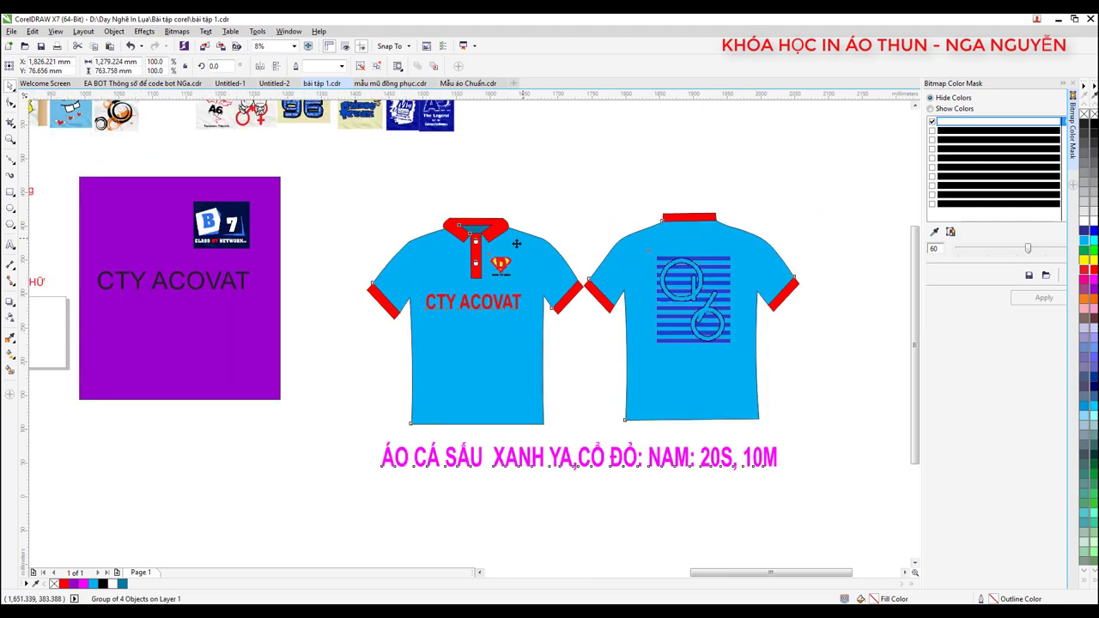
scroll(493, 259, up, 2)
scroll(471, 264, up, 1)
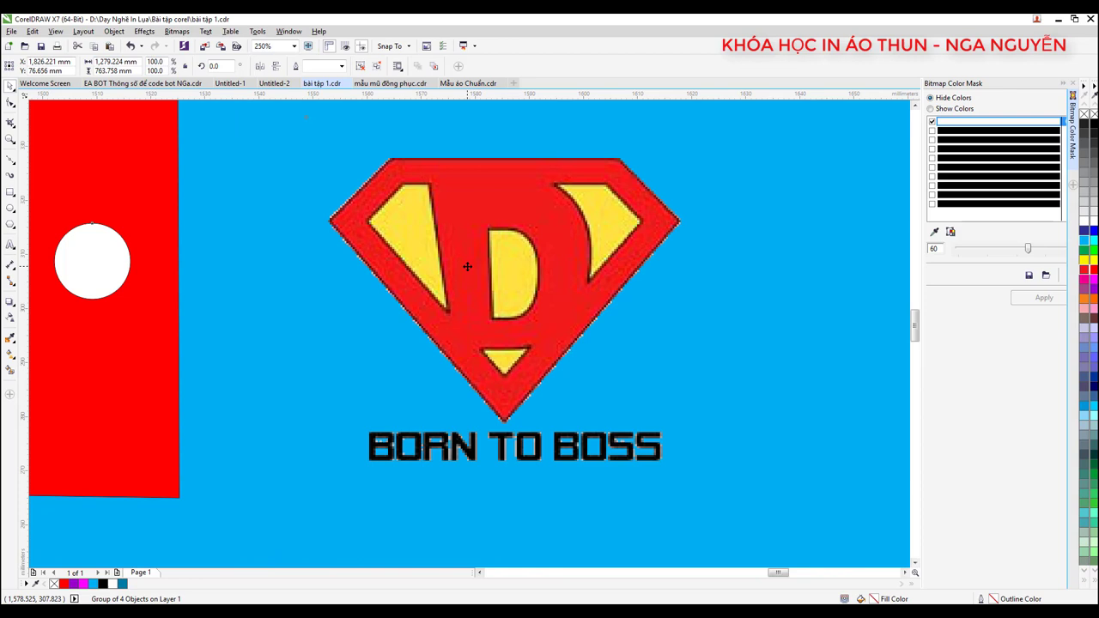
scroll(464, 257, down, 1)
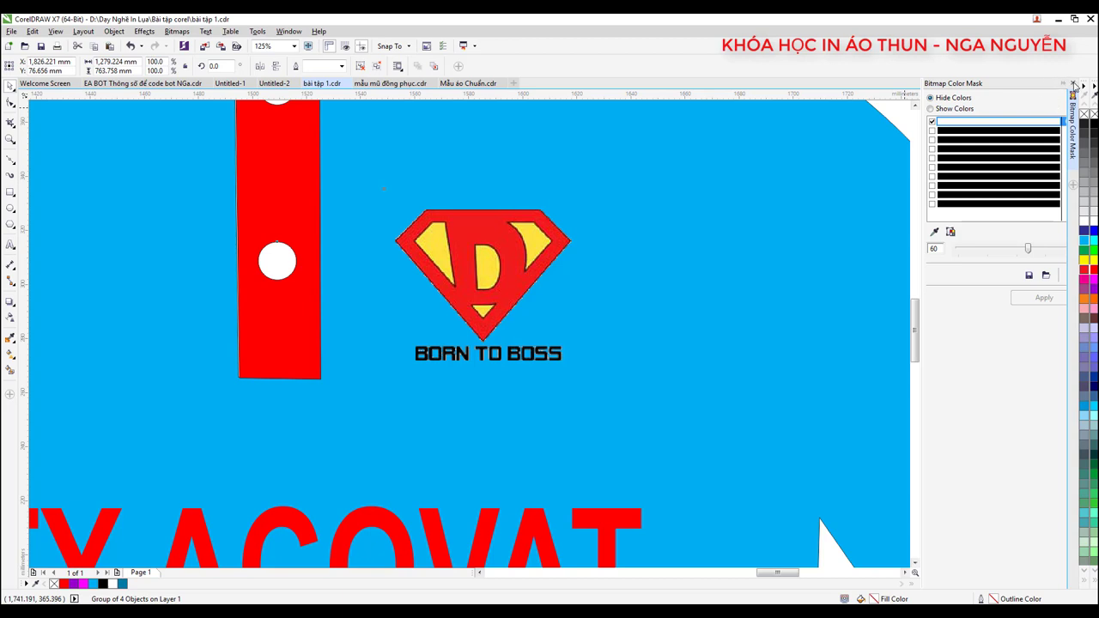
- Close the Bitmap Color Mask docker so the drawing window spans the full width
click(1073, 85)
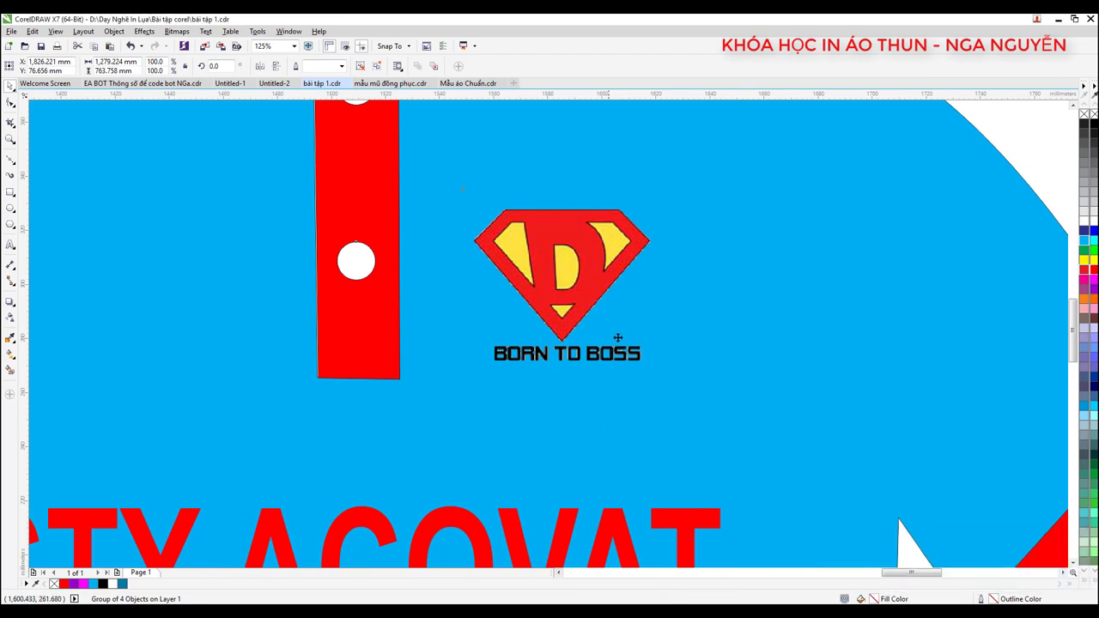
scroll(616, 338, down, 3)
scroll(616, 338, up, 2)
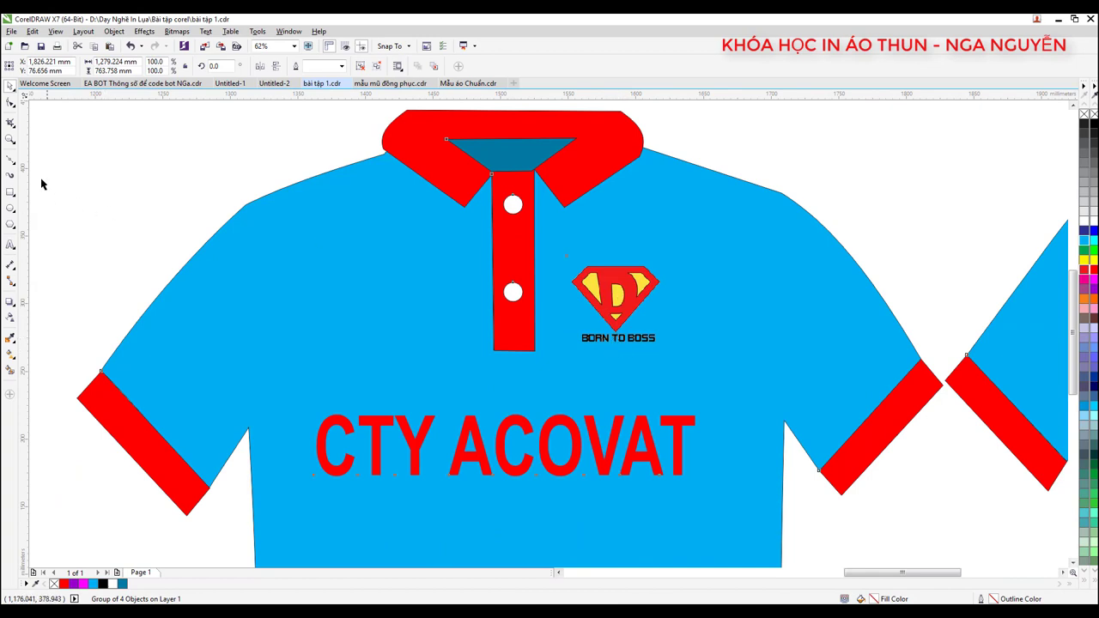
- Deselect everything and browse the Shape, Crop and curve tool flyouts
click(31, 116)
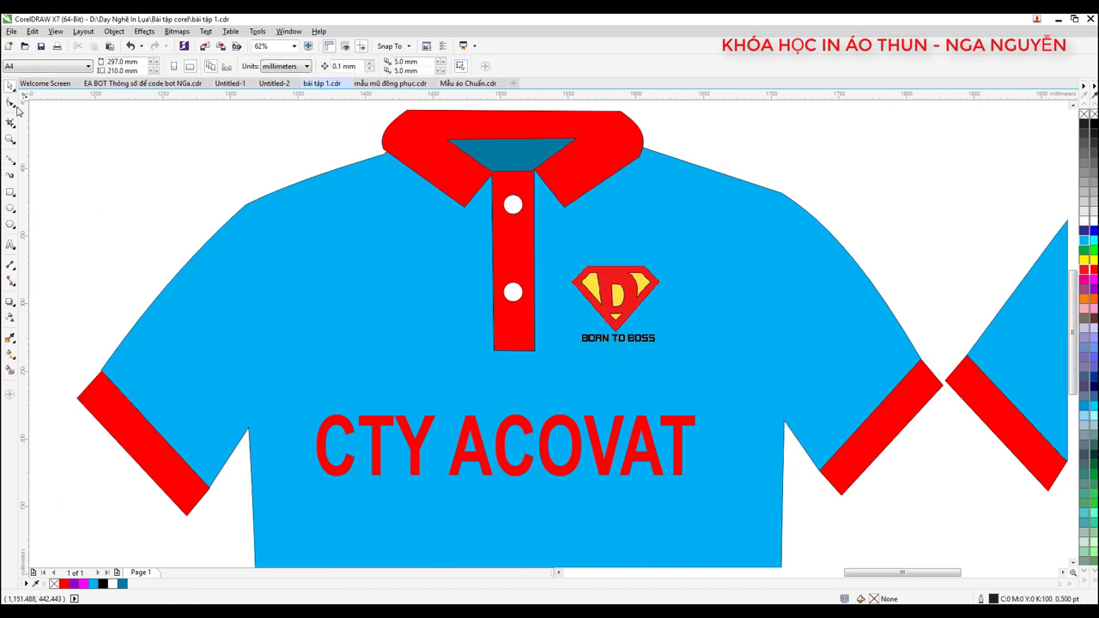
click(14, 106)
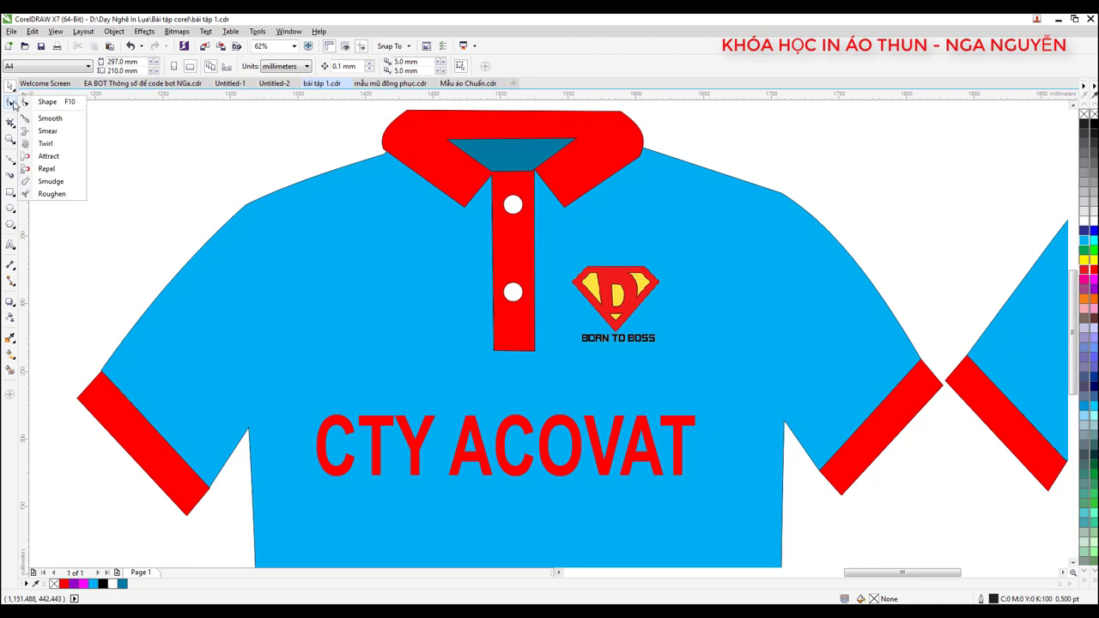
click(10, 122)
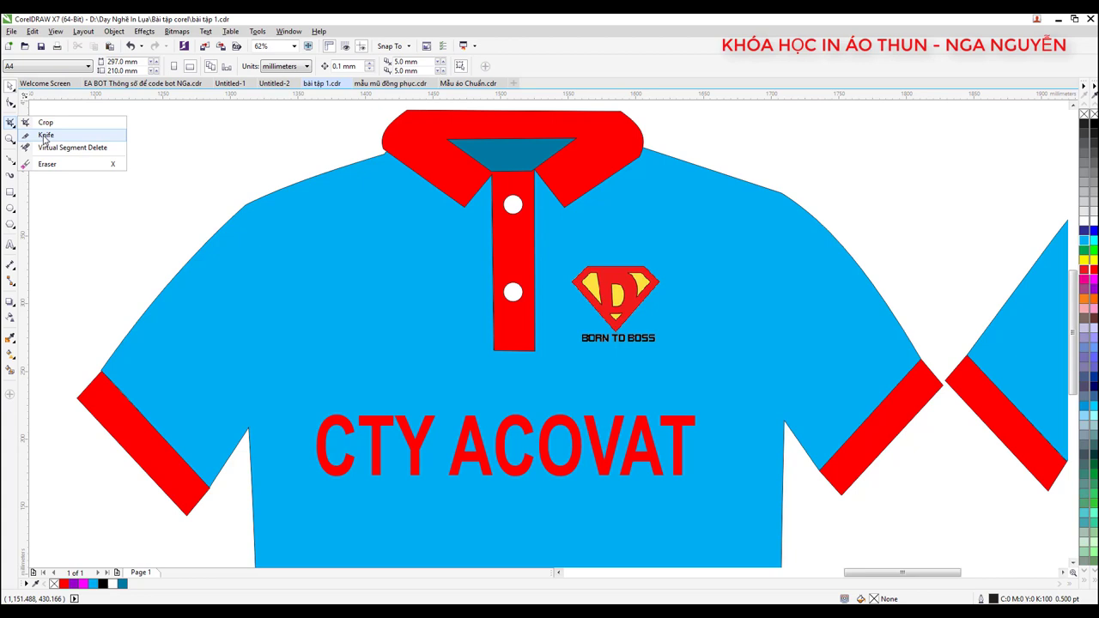
click(61, 188)
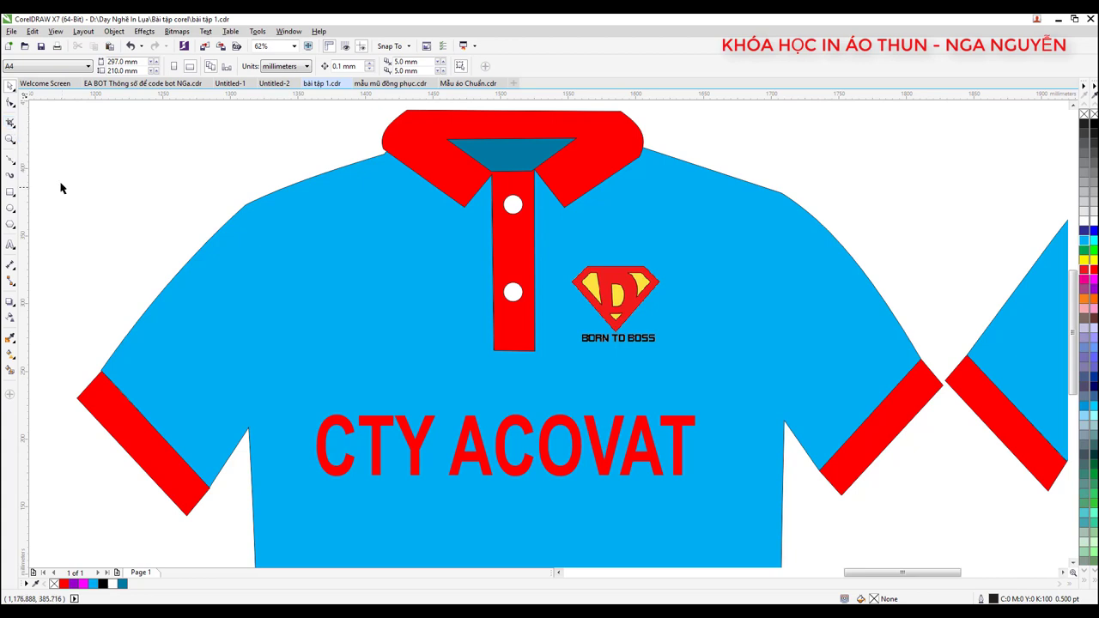
click(12, 163)
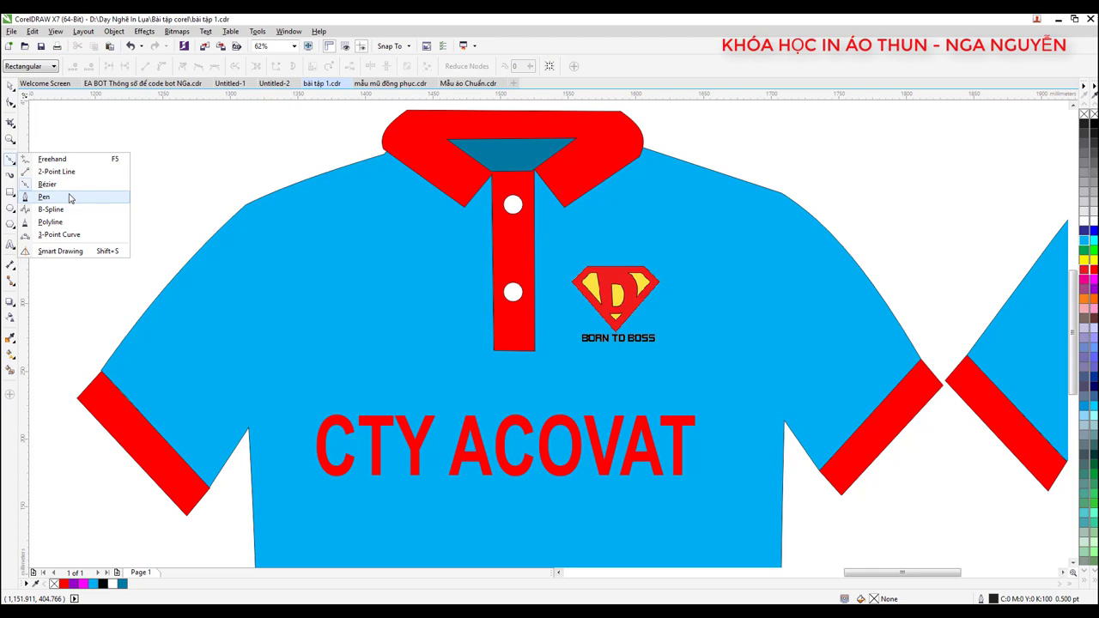
- Draw a closed freehand outline and a short straight line beside the shirt's left shoulder
click(50, 160)
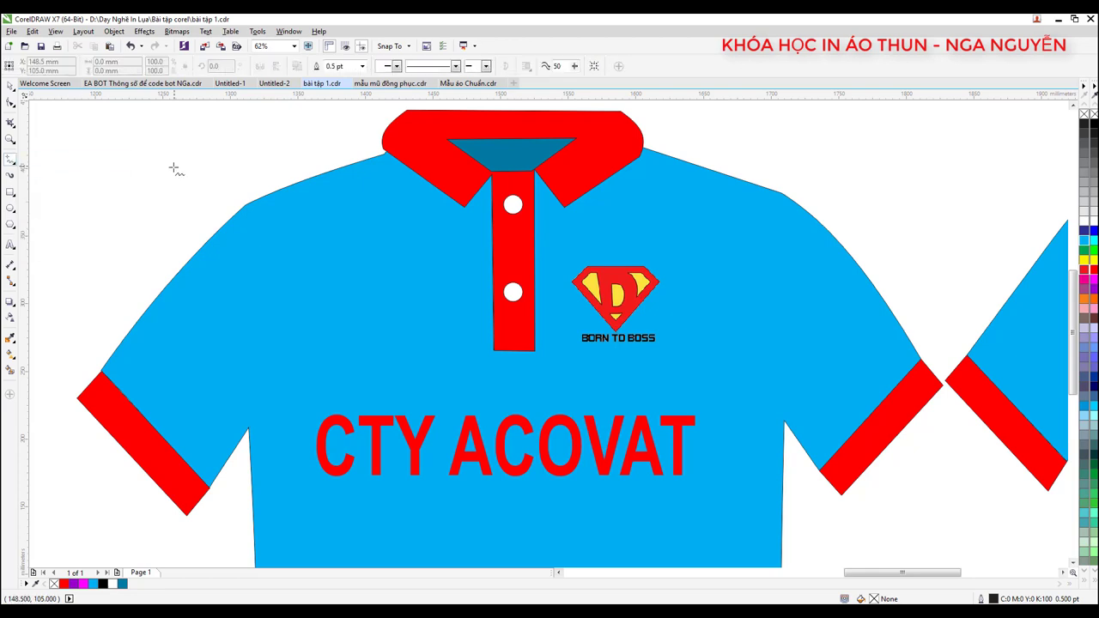
drag(168, 161, 159, 162)
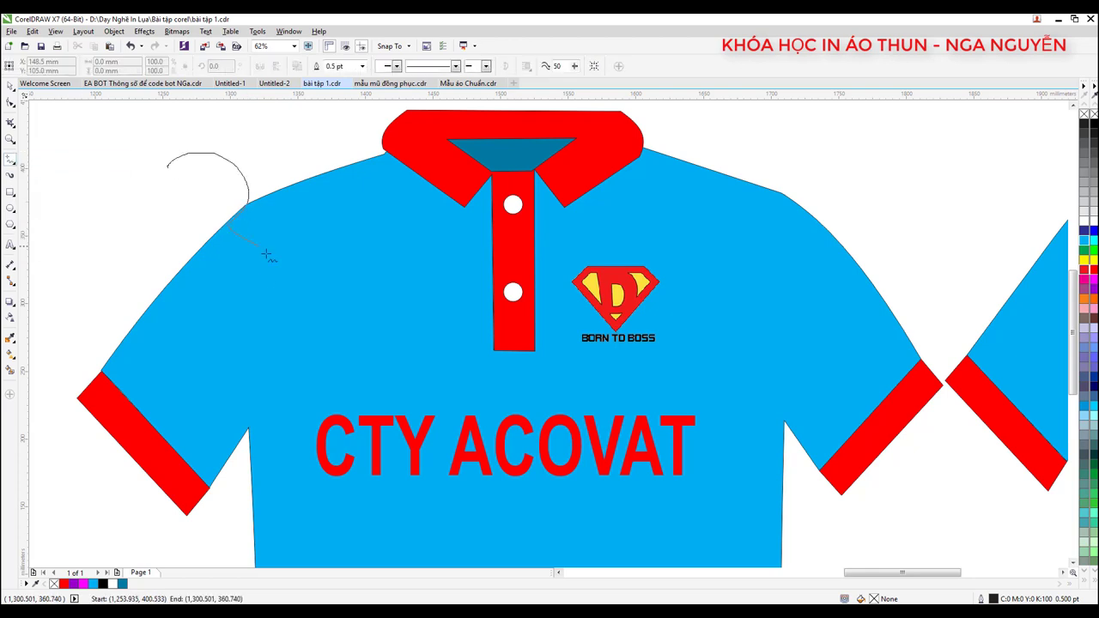
click(206, 149)
click(276, 194)
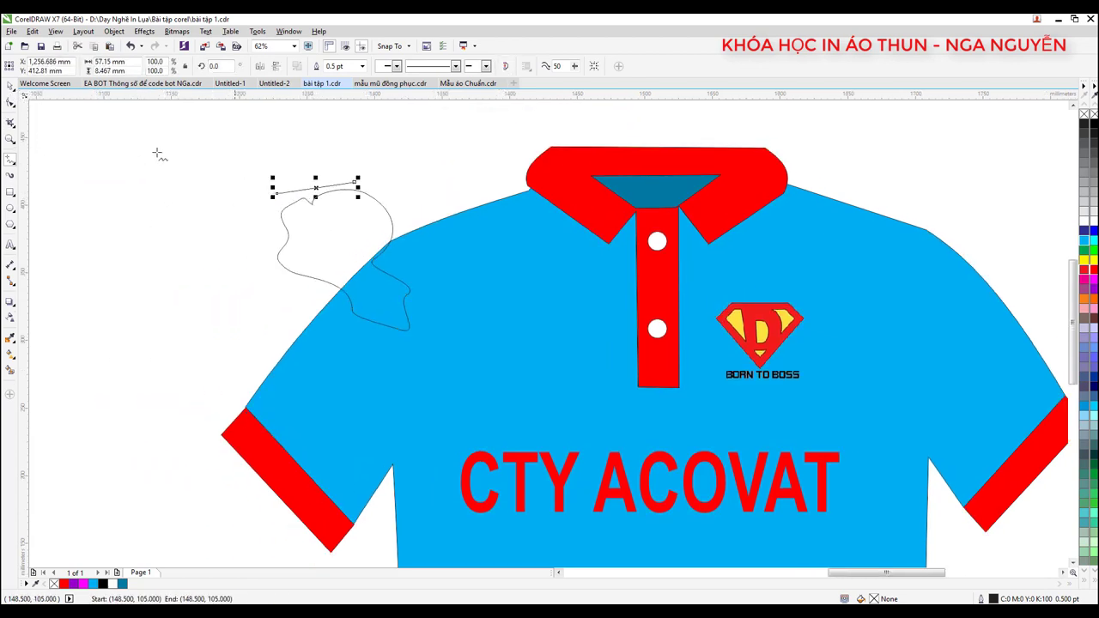
click(10, 86)
click(278, 239)
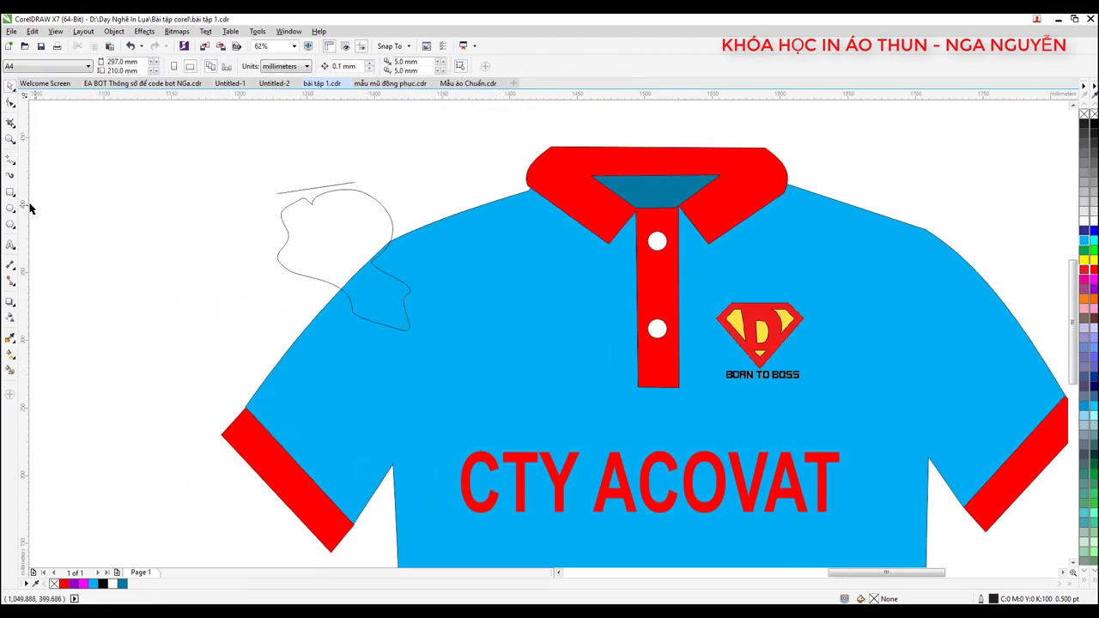
- Paint two swirl strokes beside the shirt with Artistic Media and apply another brush preset
click(11, 176)
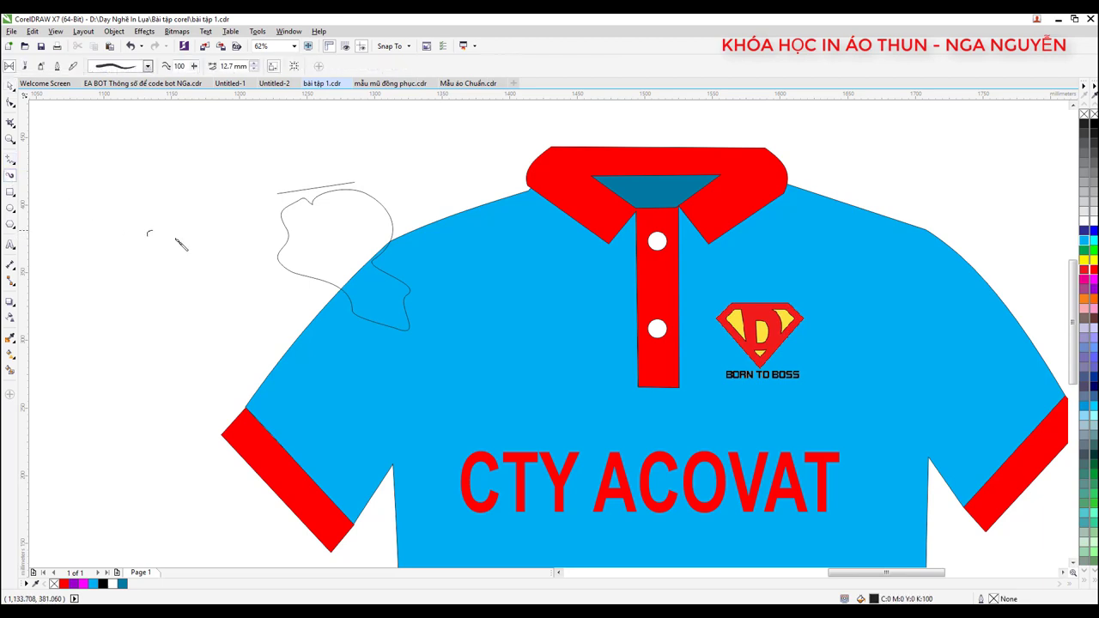
drag(146, 234, 191, 353)
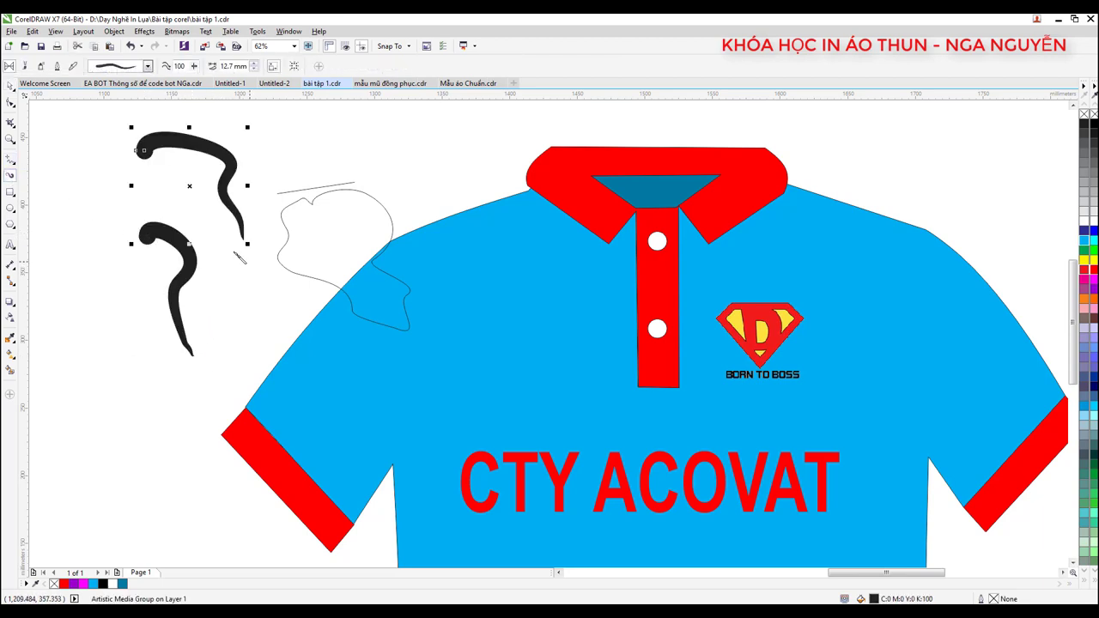
drag(190, 148, 256, 258)
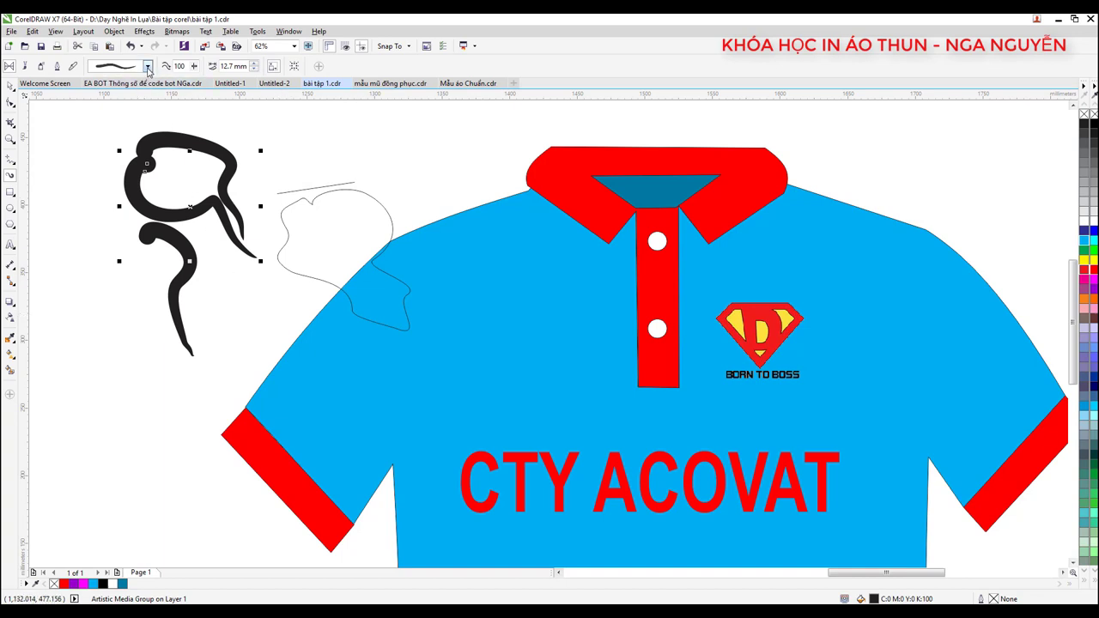
click(147, 72)
mouse_move(124, 278)
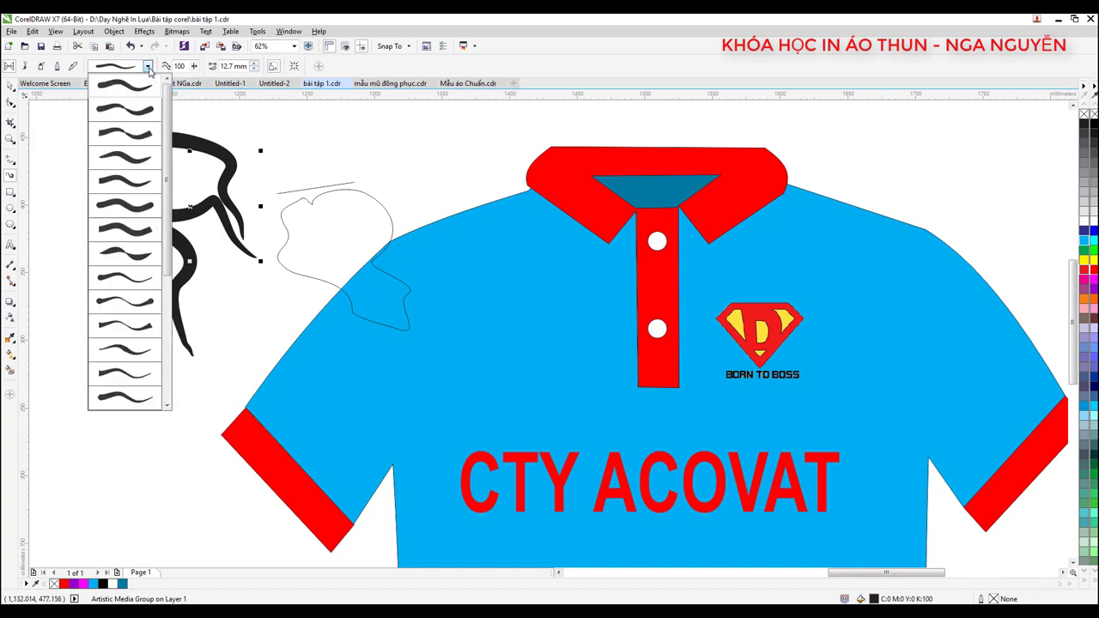
click(142, 279)
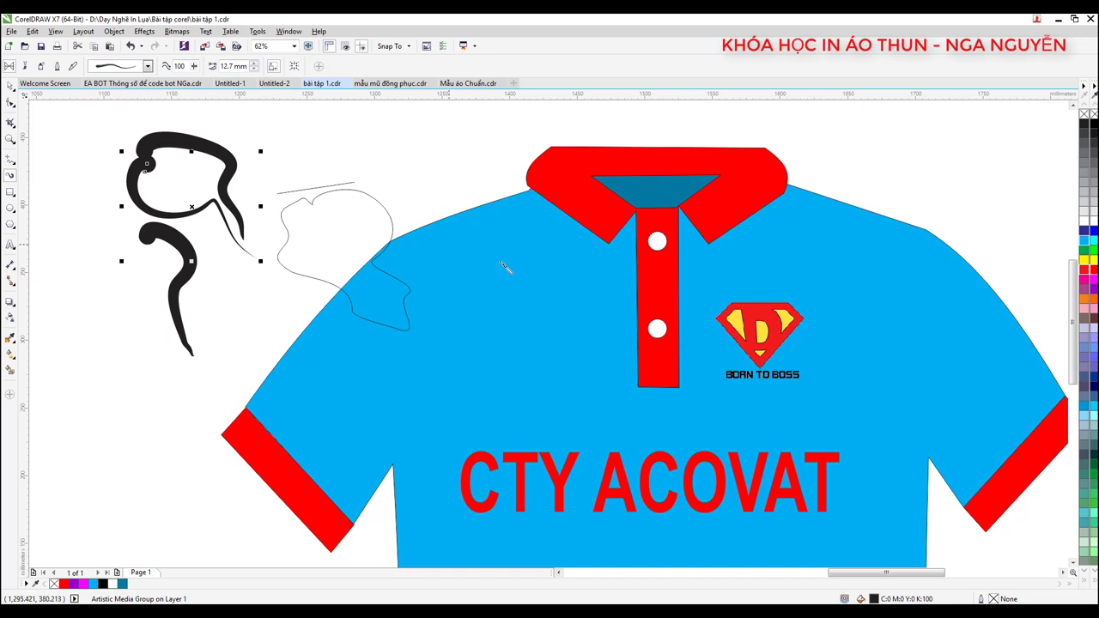
- Paint a wavy brush stroke and a Z-shaped stroke above the swirls
scroll(505, 266, down, 2)
scroll(404, 227, up, 2)
mouse_move(386, 170)
mouse_down()
mouse_move(493, 194)
mouse_move(507, 256)
mouse_up()
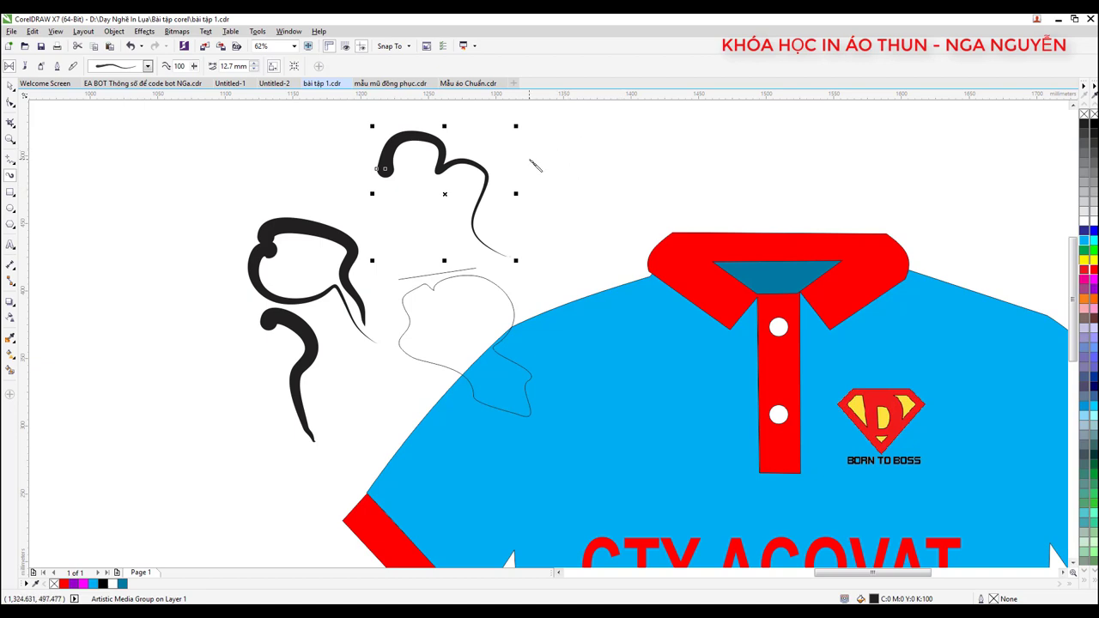
drag(546, 146, 603, 234)
scroll(481, 279, down, 2)
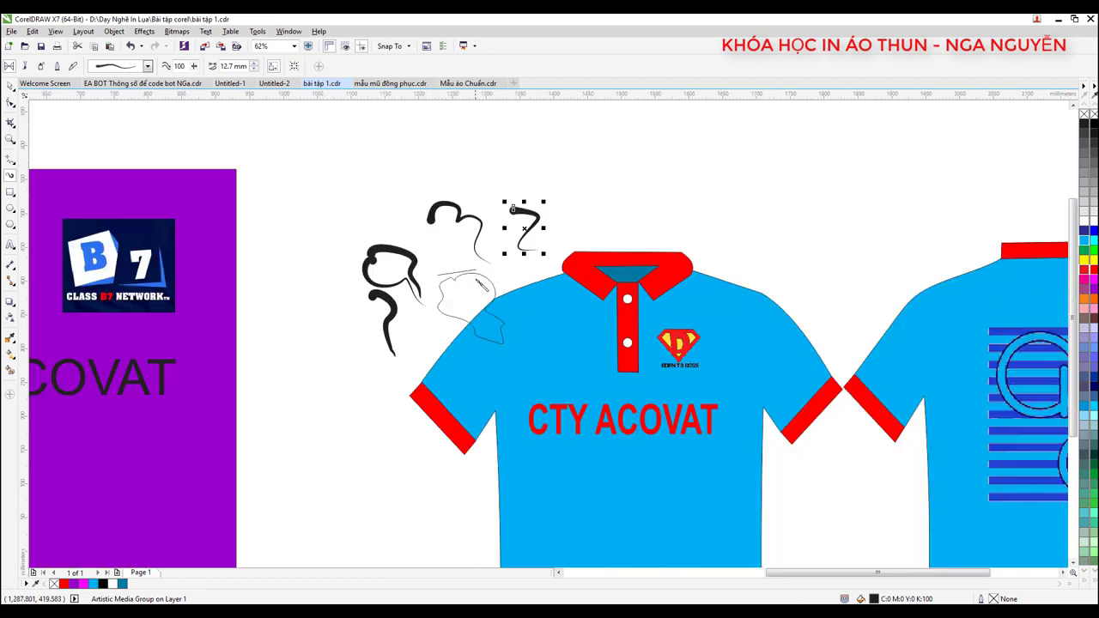
scroll(483, 285, down, 3)
scroll(596, 238, up, 3)
scroll(583, 290, down, 3)
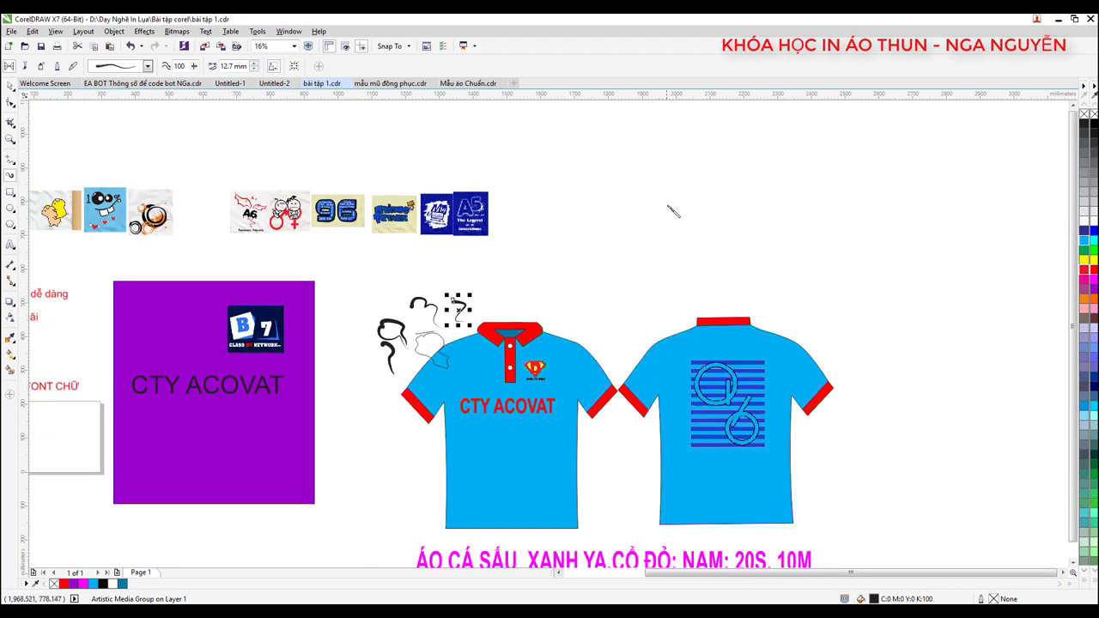
- Letter the signature's D, o, underline loop and an accent above the o
drag(661, 169, 659, 249)
mouse_move(650, 182)
mouse_down()
mouse_move(667, 151)
mouse_move(680, 223)
mouse_move(601, 243)
mouse_up()
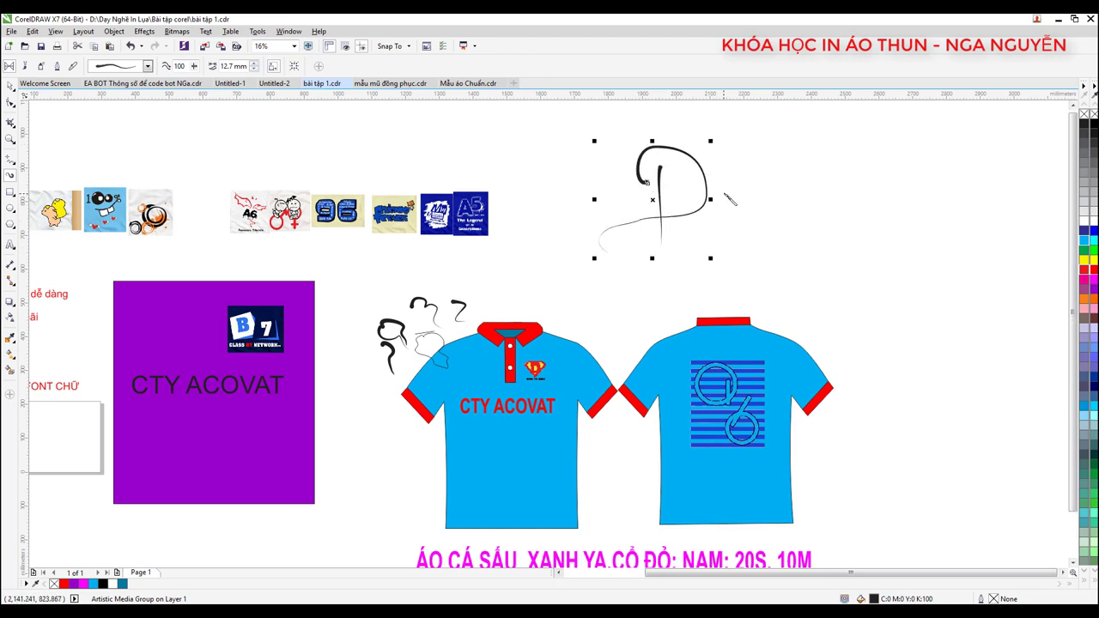
scroll(730, 201, up, 4)
mouse_move(699, 228)
mouse_down()
mouse_move(709, 220)
mouse_move(814, 244)
mouse_move(807, 163)
mouse_up()
drag(814, 250, 798, 405)
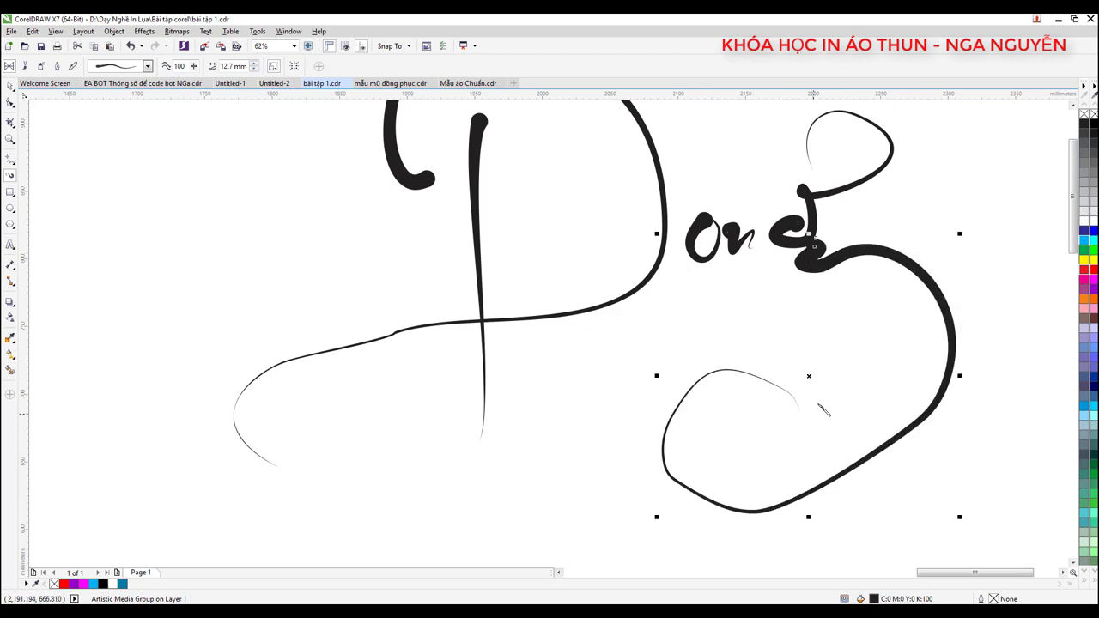
scroll(710, 377, down, 4)
scroll(715, 352, up, 2)
scroll(709, 333, up, 1)
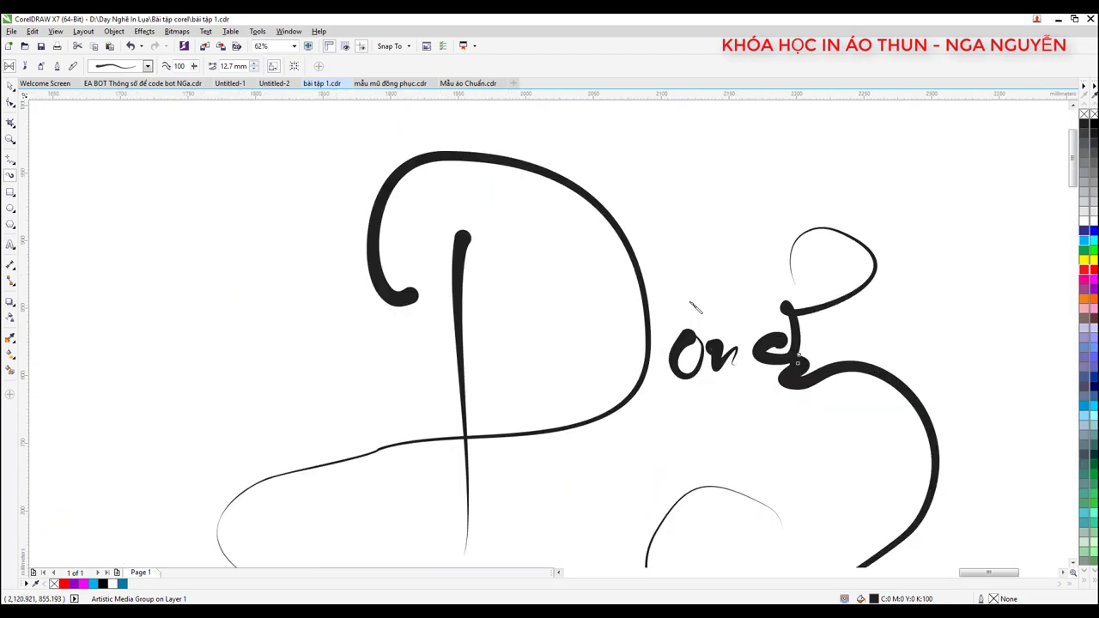
scroll(695, 257, up, 1)
drag(691, 249, 757, 337)
- Add the crossbar making Đ and the circumflex accent, then return to the Pick tool
scroll(655, 287, down, 3)
scroll(654, 288, up, 1)
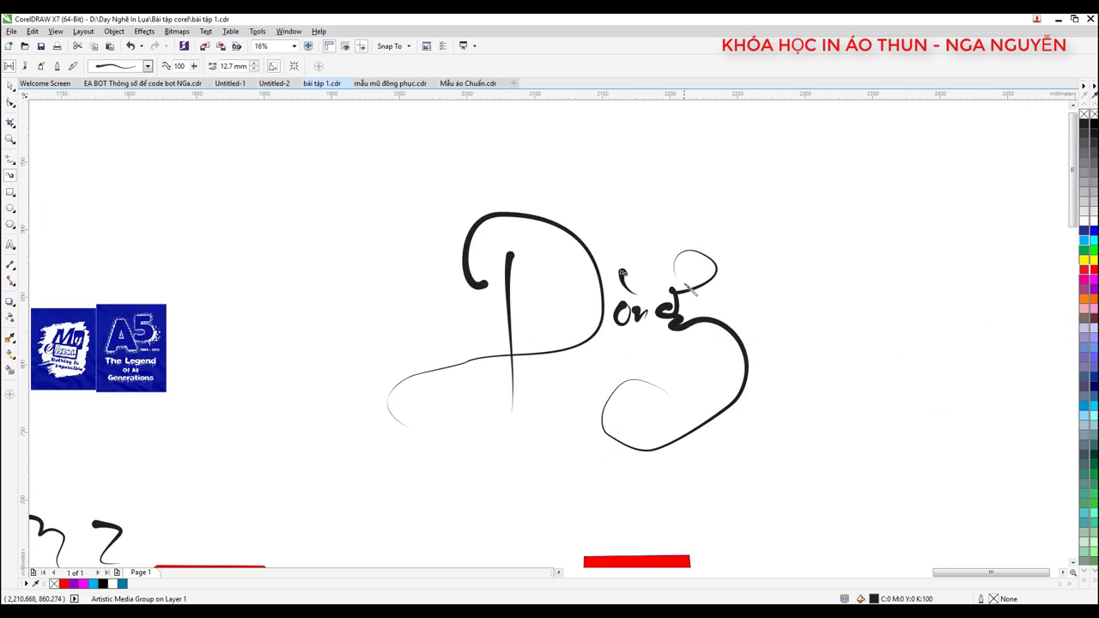
scroll(478, 294, up, 1)
scroll(468, 300, down, 2)
scroll(476, 296, up, 1)
scroll(483, 292, up, 2)
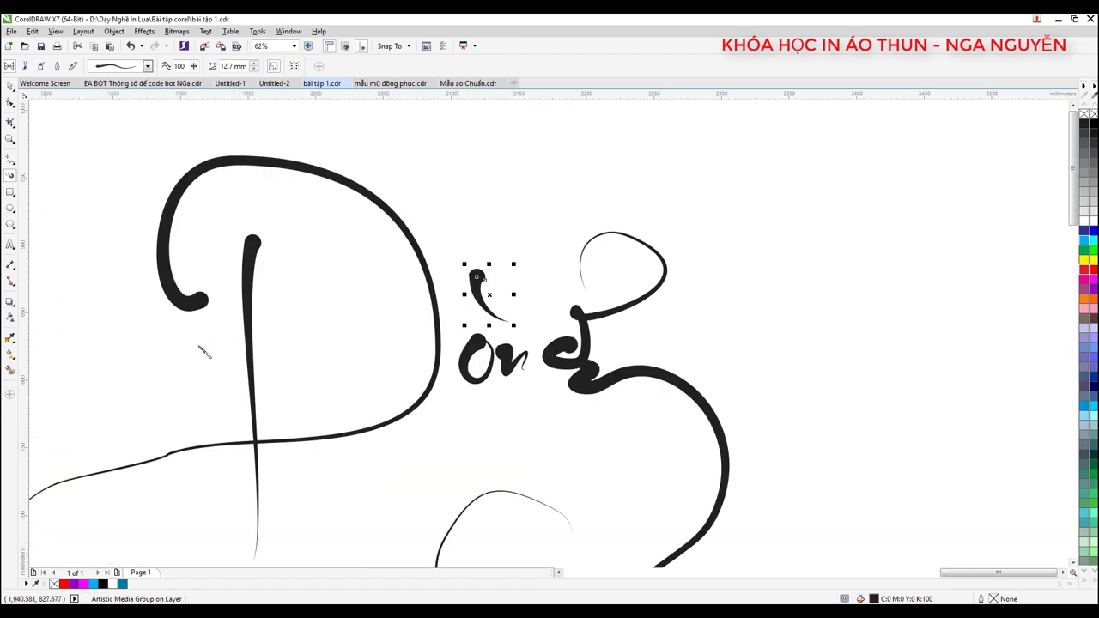
drag(163, 343, 334, 334)
drag(477, 276, 459, 324)
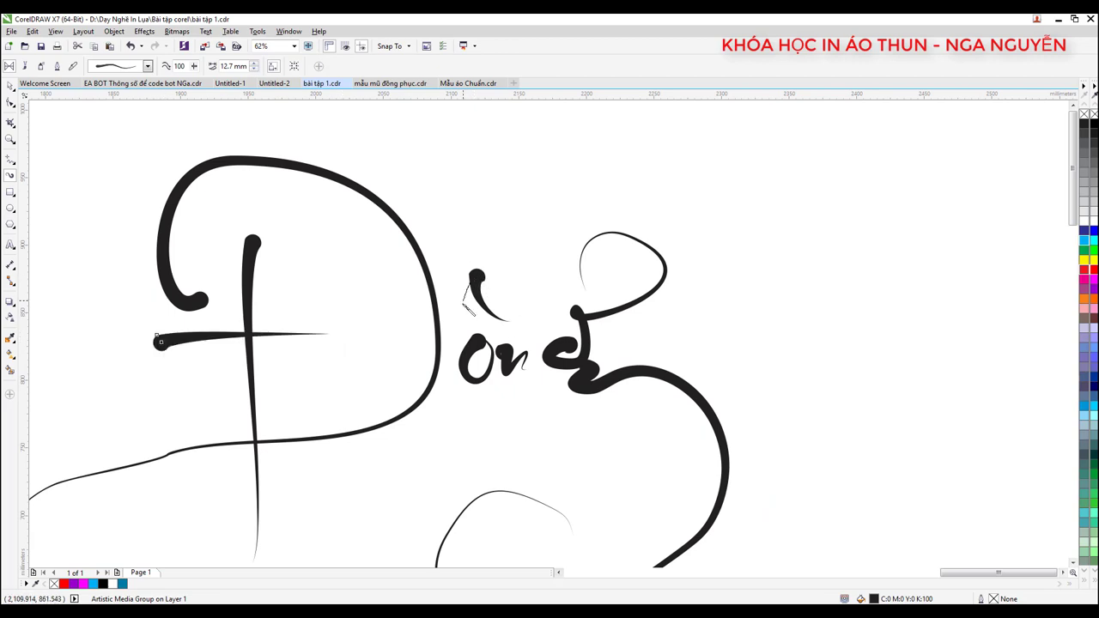
scroll(562, 296, down, 2)
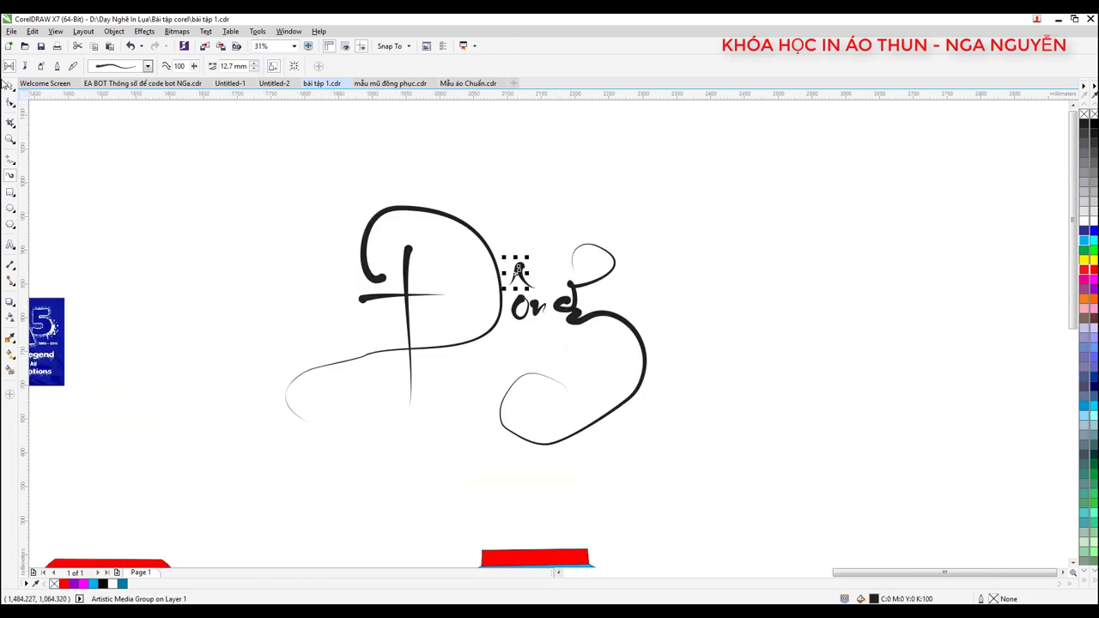
click(10, 86)
scroll(470, 255, down, 2)
- Select the signature strokes, then draw a rectangle and an overlapping circle above the logos
drag(470, 255, 627, 348)
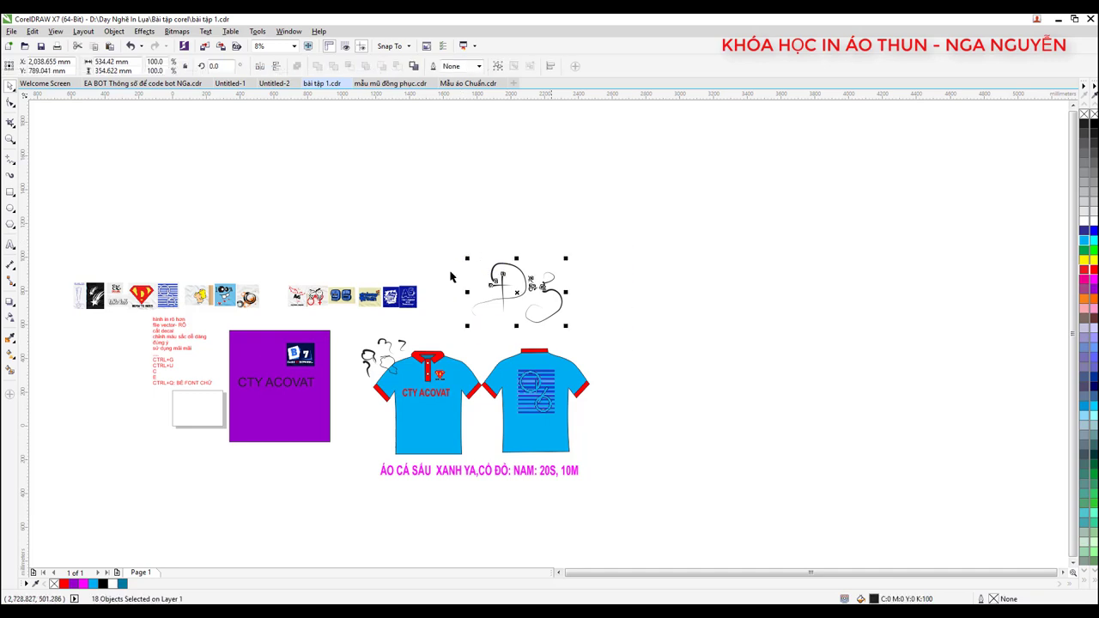
click(11, 193)
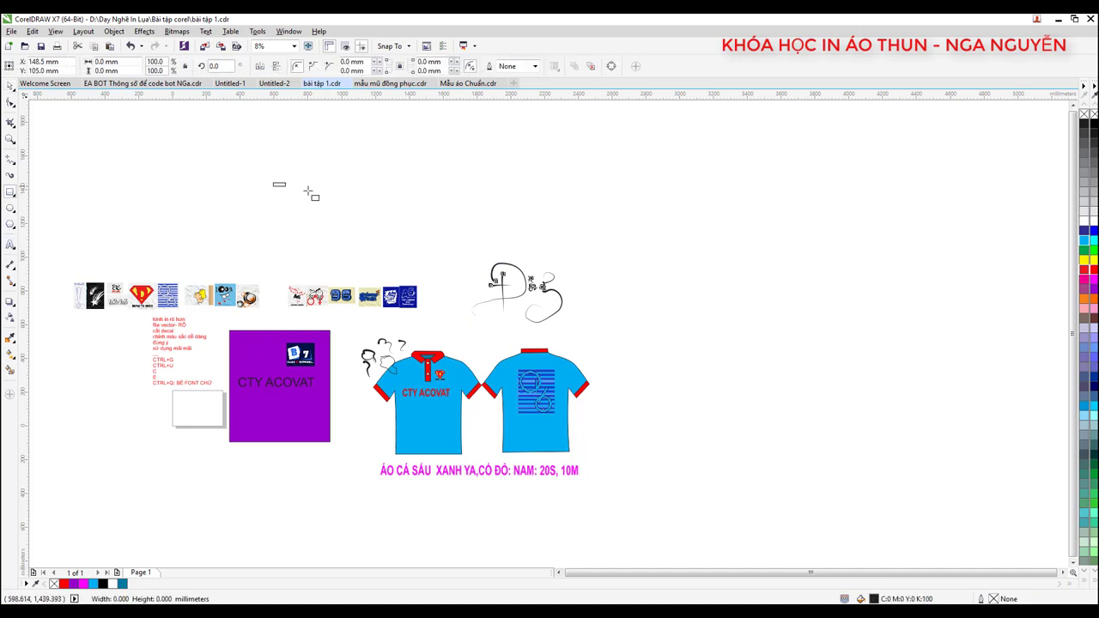
drag(269, 179, 377, 218)
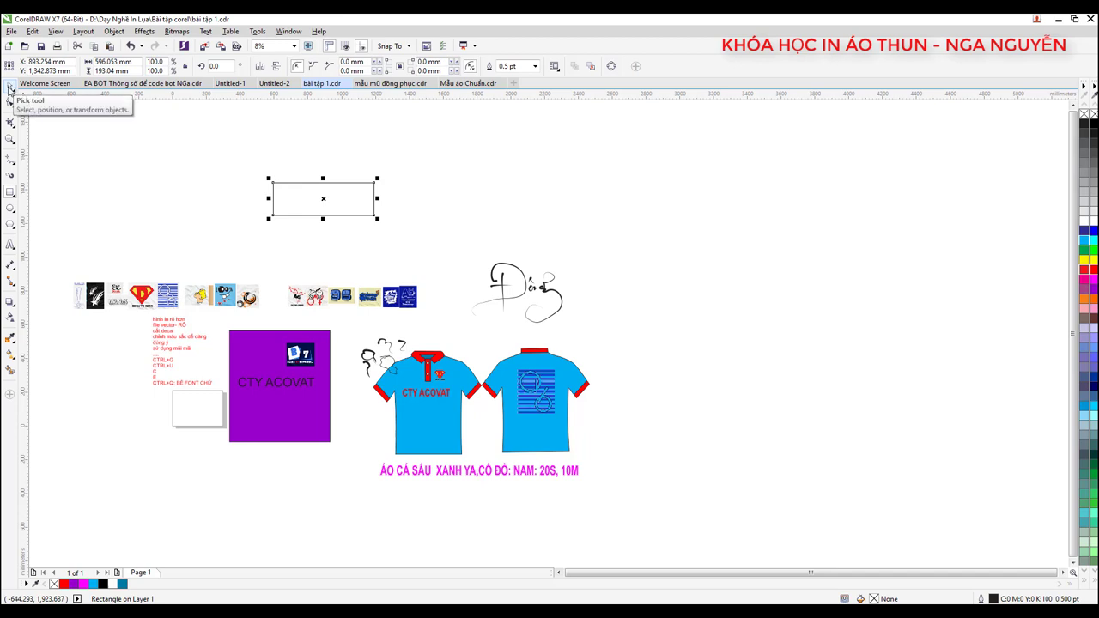
click(10, 207)
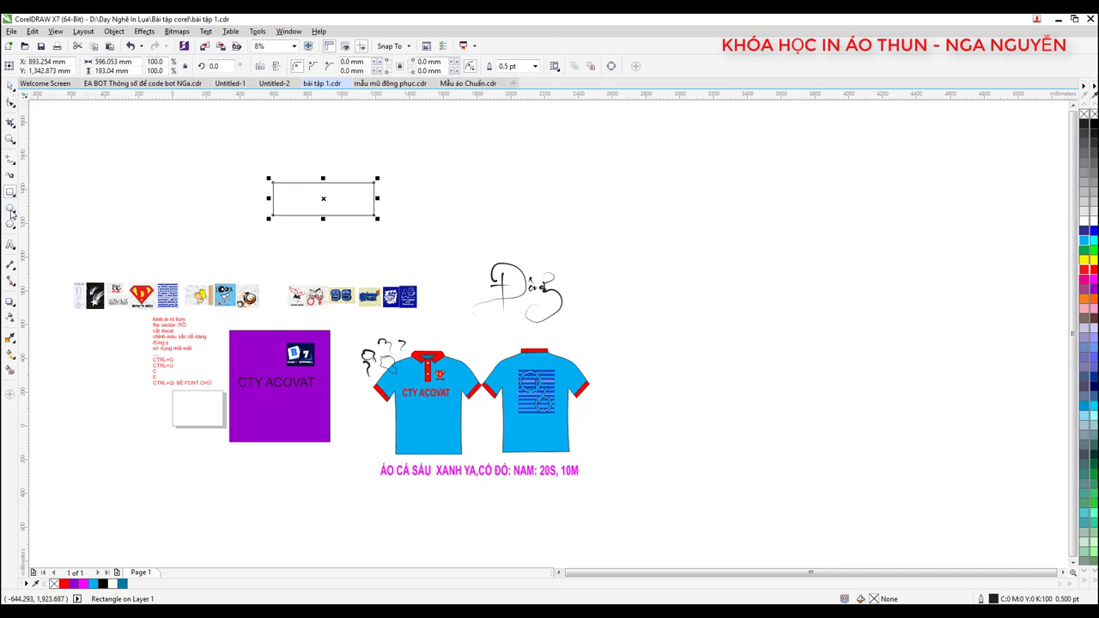
drag(337, 181, 398, 241)
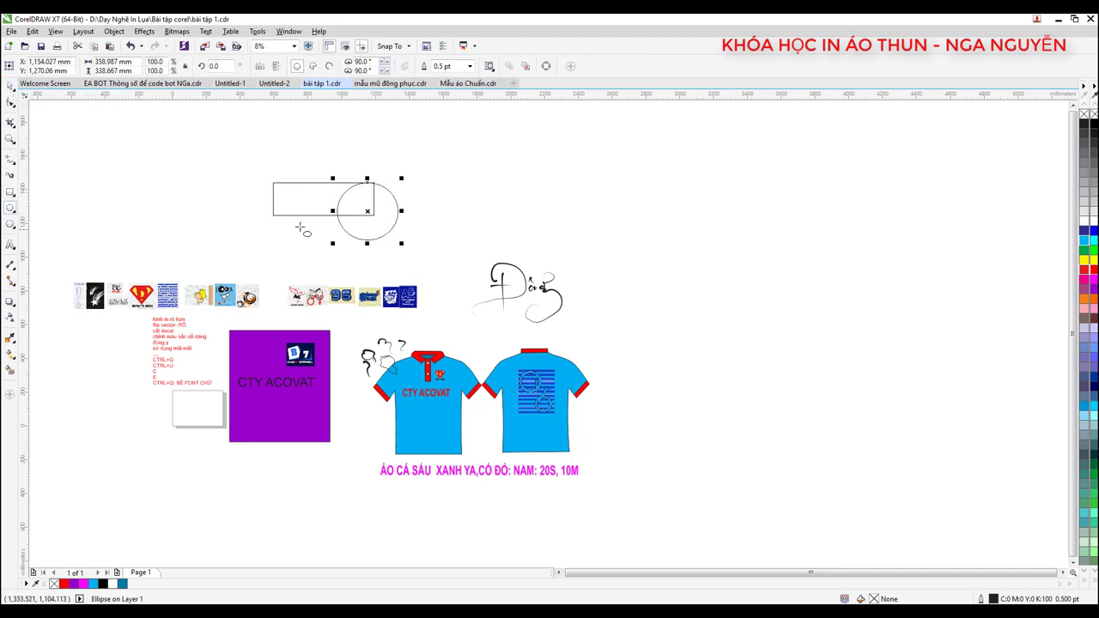
- Draw a pentagon left of the rectangle and stretch it wider to the left
click(10, 223)
drag(230, 169, 296, 246)
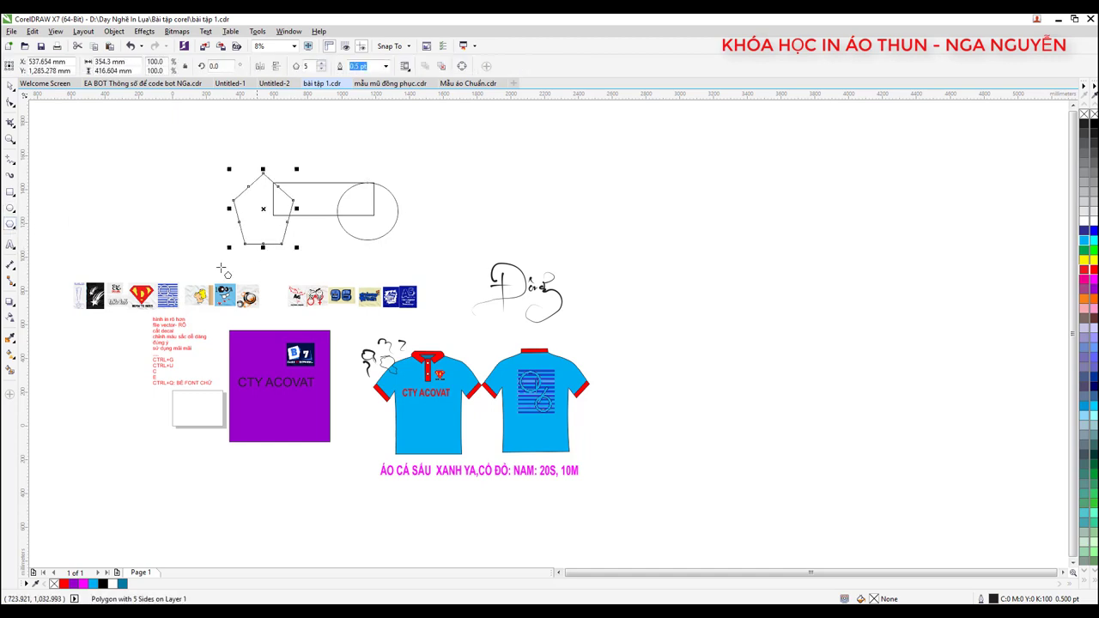
click(14, 230)
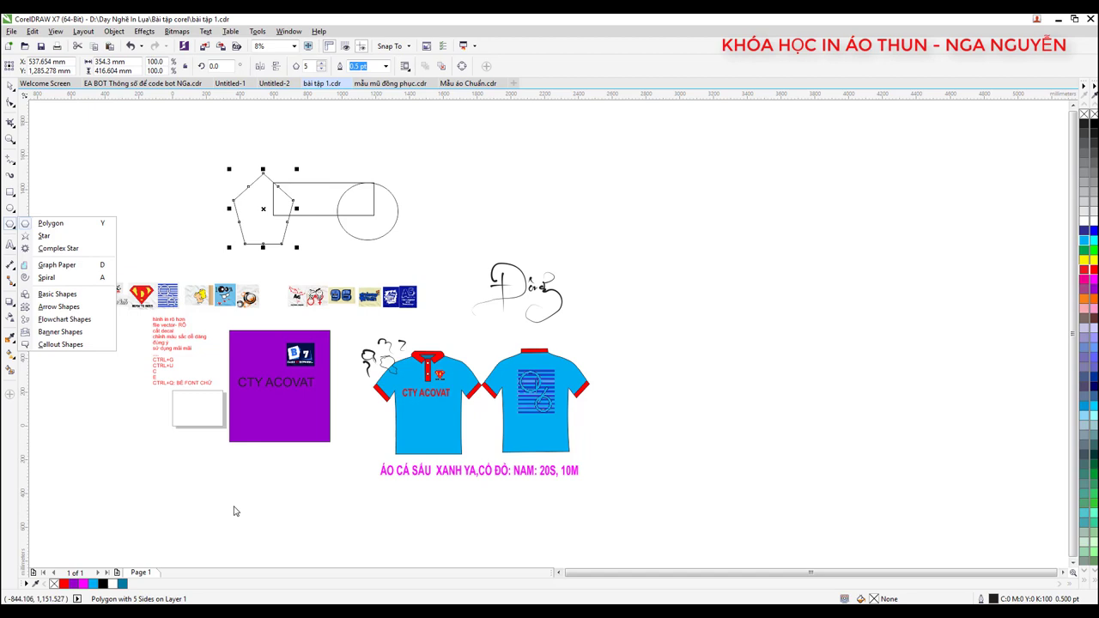
click(11, 89)
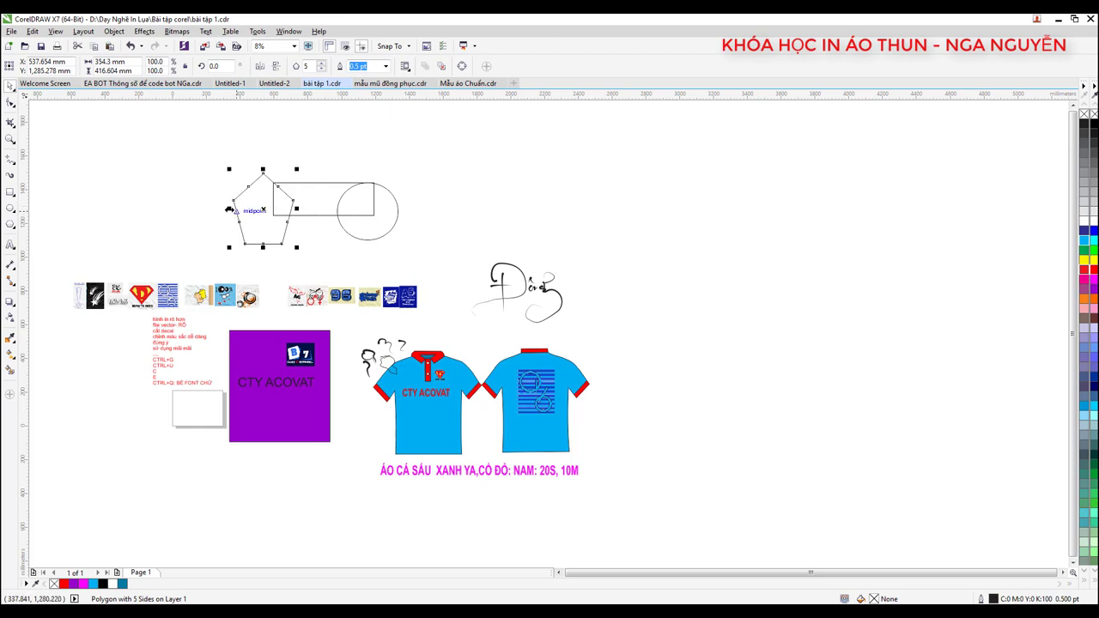
drag(229, 210, 207, 210)
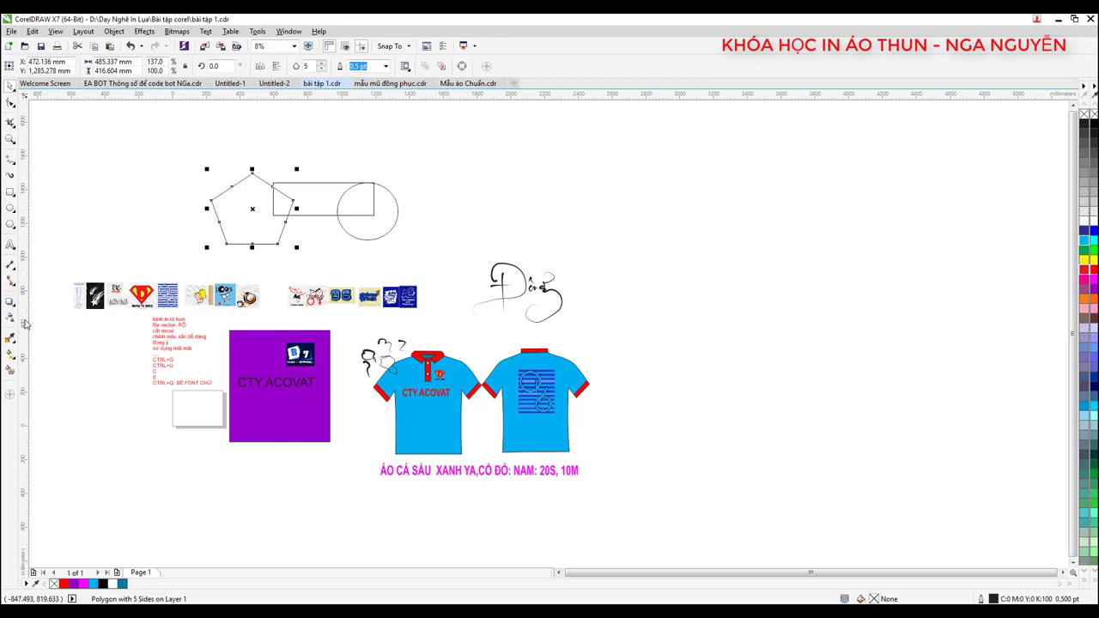
click(429, 213)
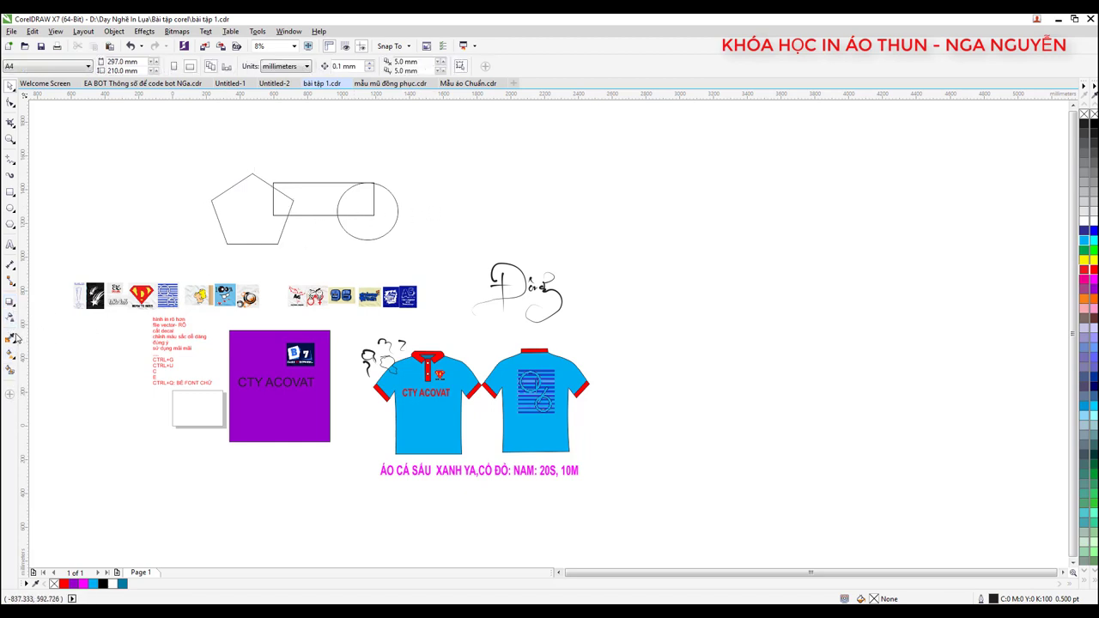
- Add placeholder artistic text, enlarge it, move it right of the circle and fill it blue
click(10, 245)
click(184, 165)
key(ctrl+space)
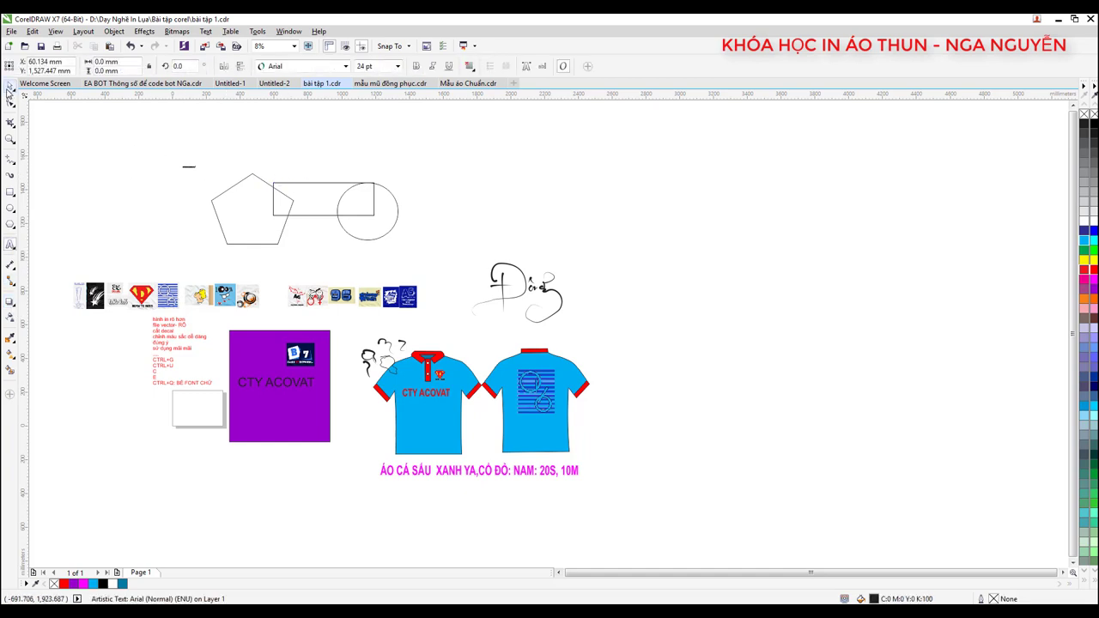
drag(203, 172, 318, 182)
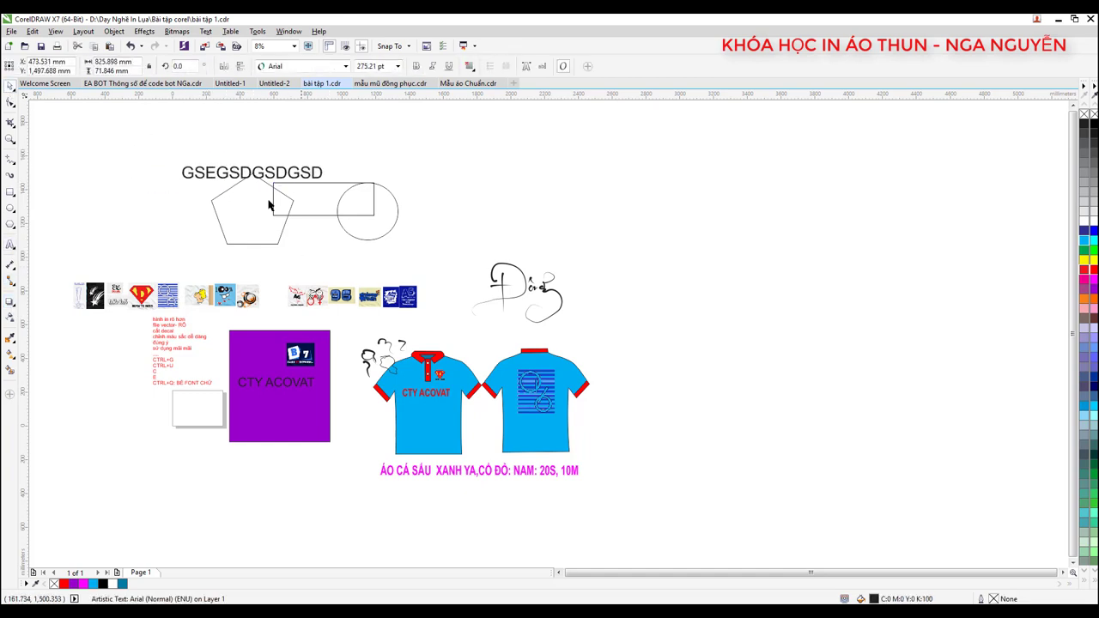
drag(249, 172, 525, 207)
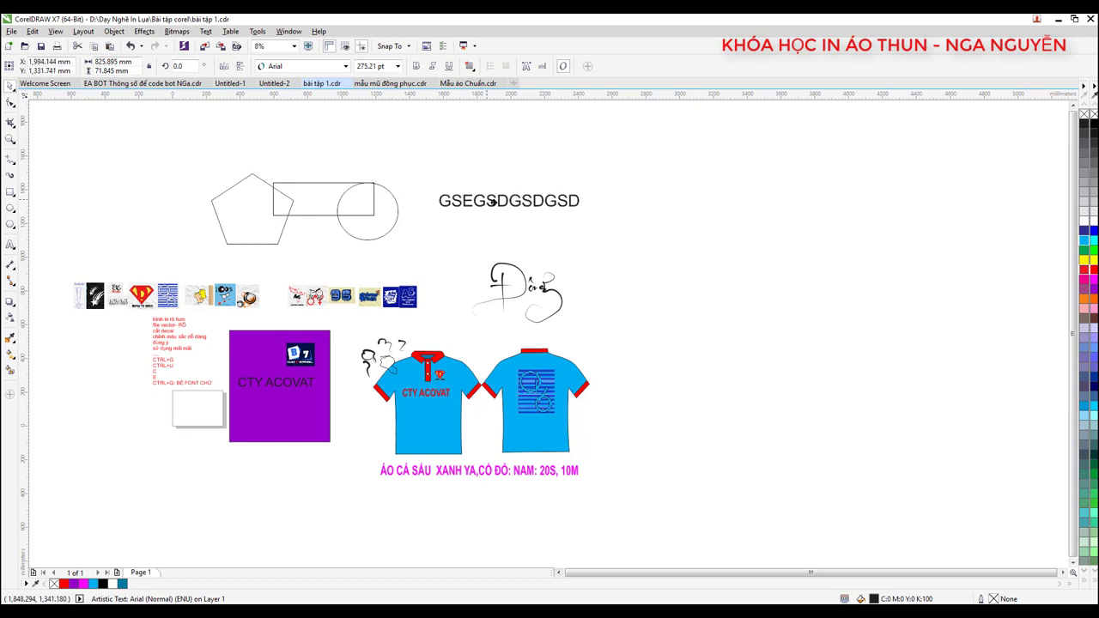
click(1094, 231)
click(378, 204)
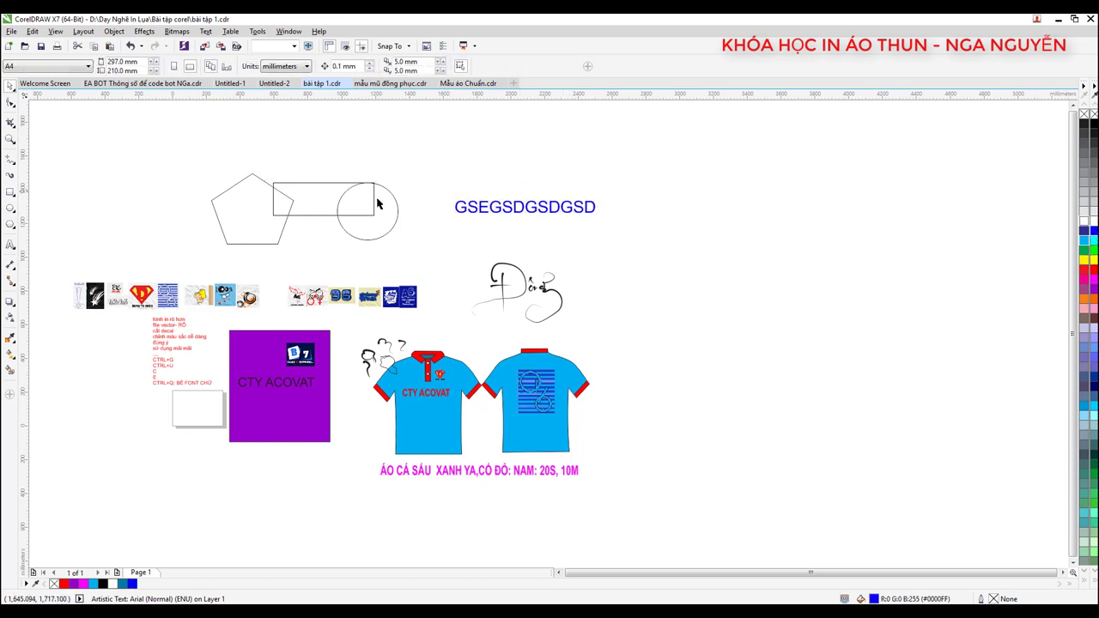
- Fill the pentagon red, the rectangle magenta and the circle light blue
click(252, 210)
click(1084, 271)
click(324, 197)
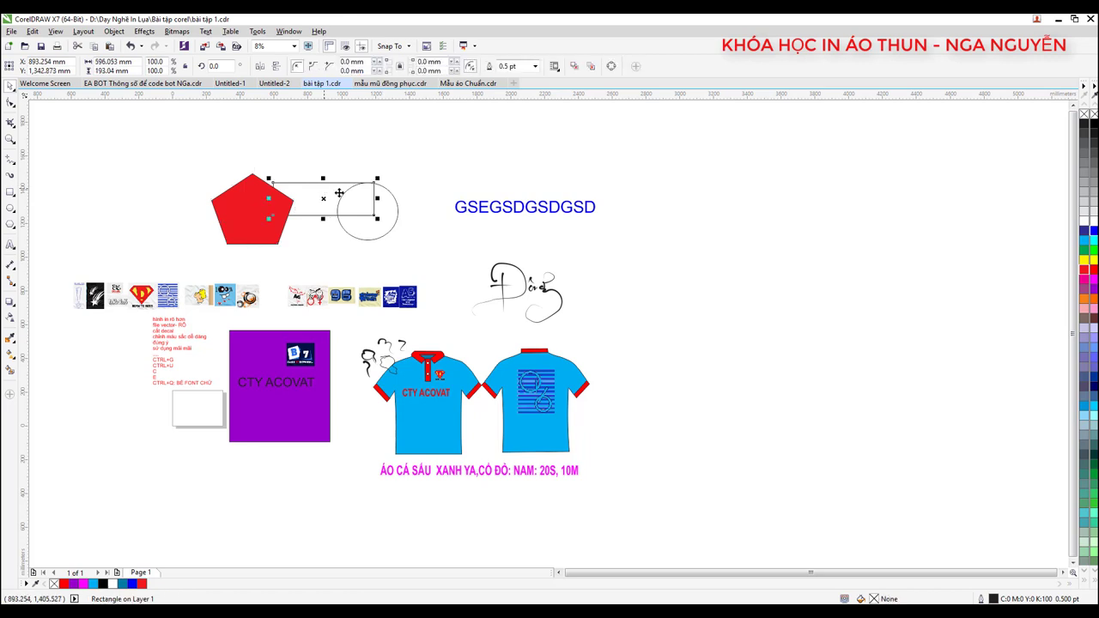
click(1094, 278)
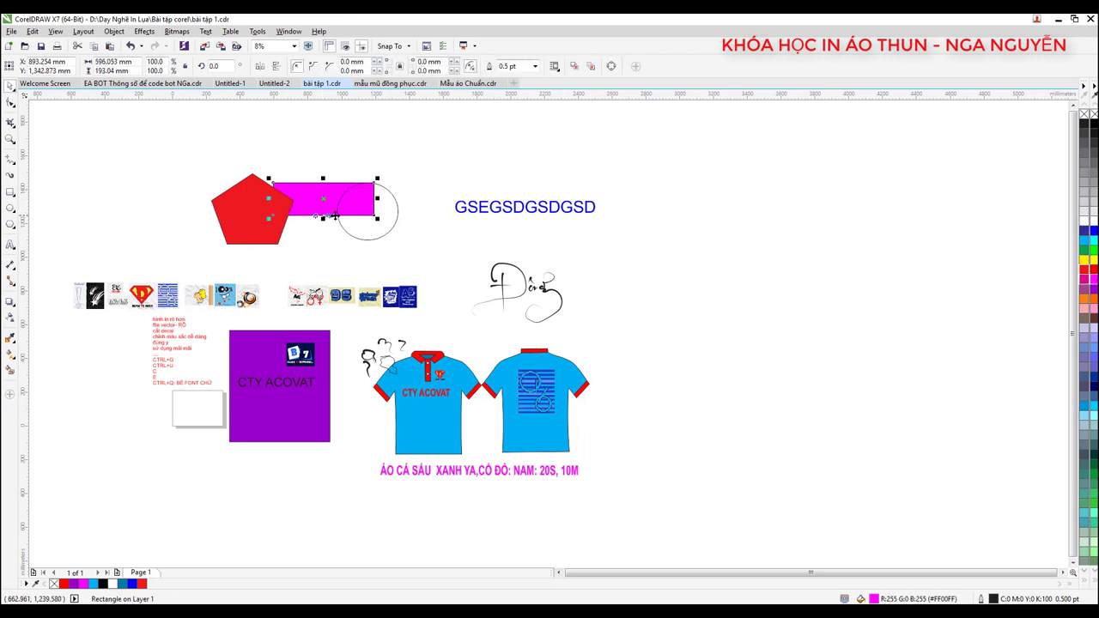
click(392, 216)
click(1091, 347)
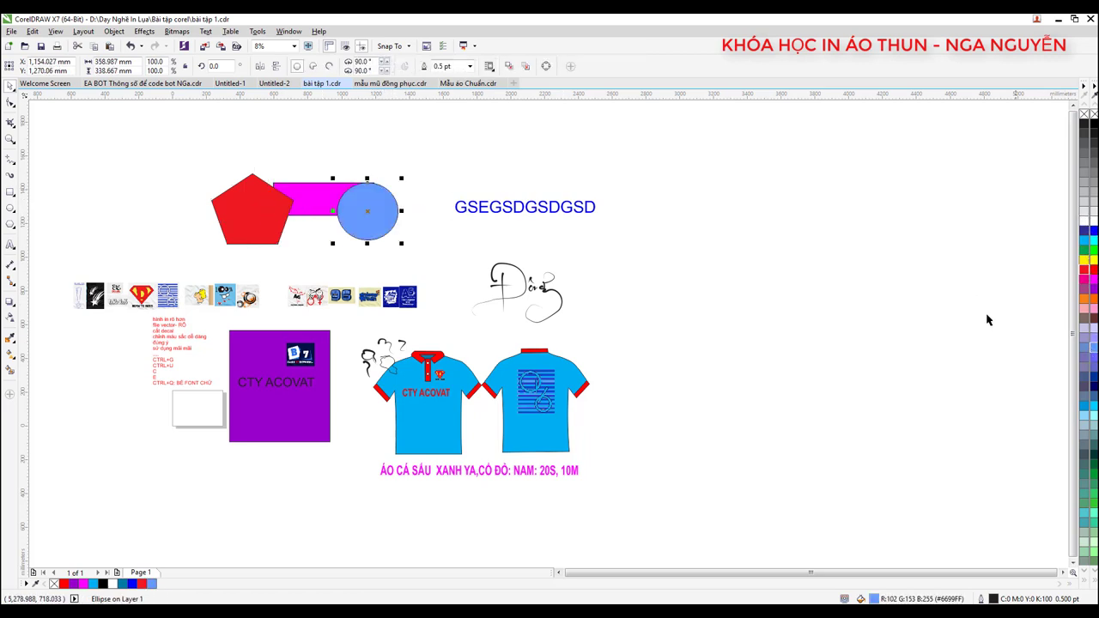
click(986, 317)
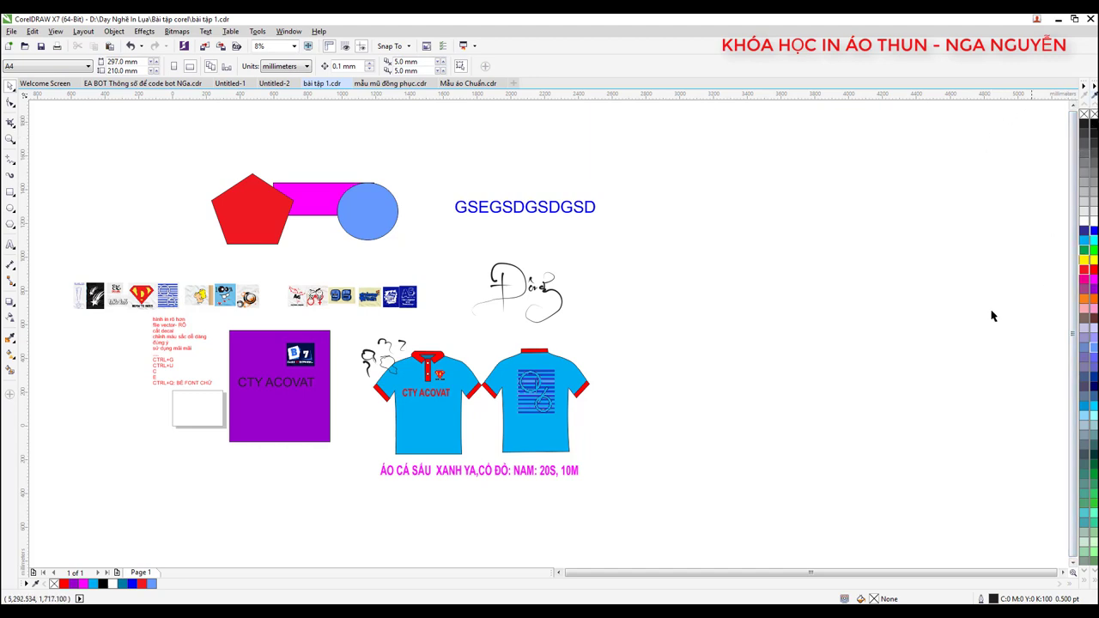
- Show the CMYK palette via Window > Color Palettes and select the sketch beside the front shirt
click(290, 32)
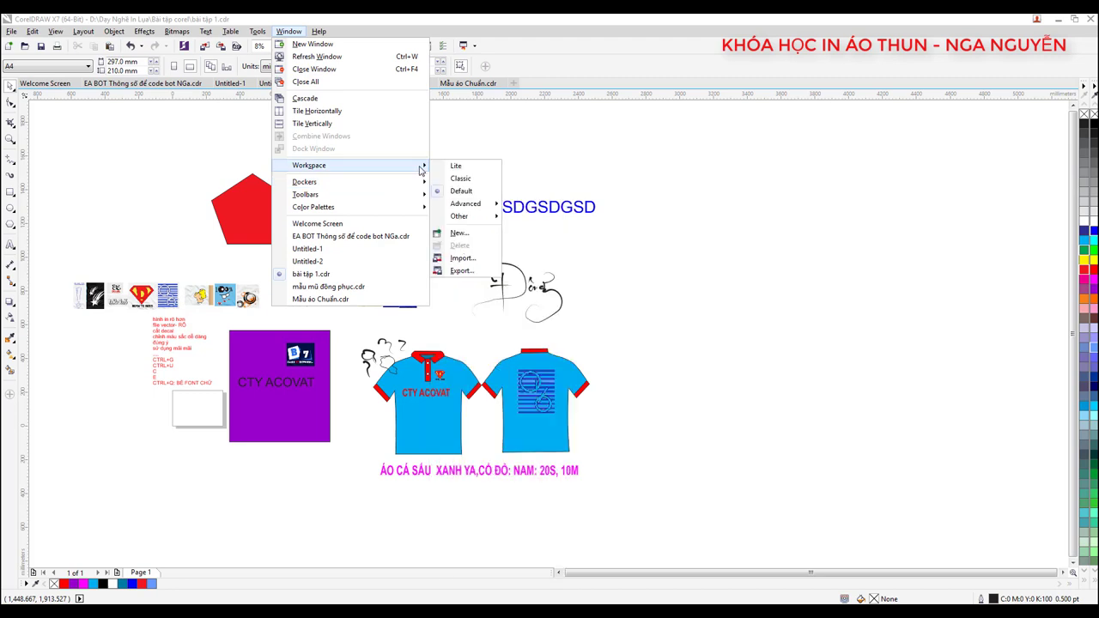
mouse_move(313, 206)
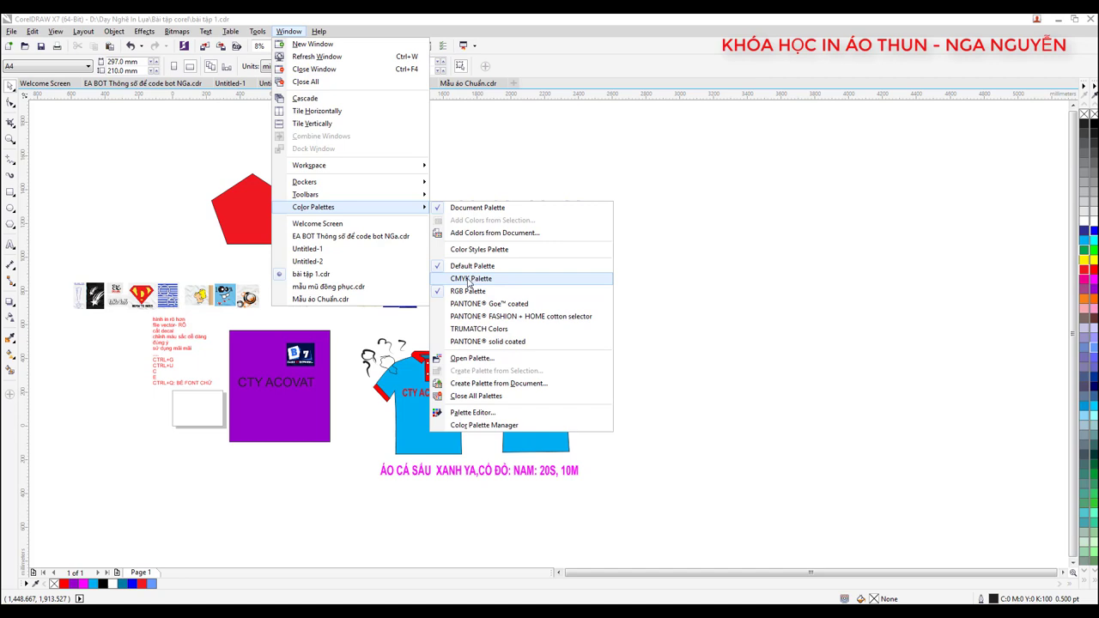
click(470, 278)
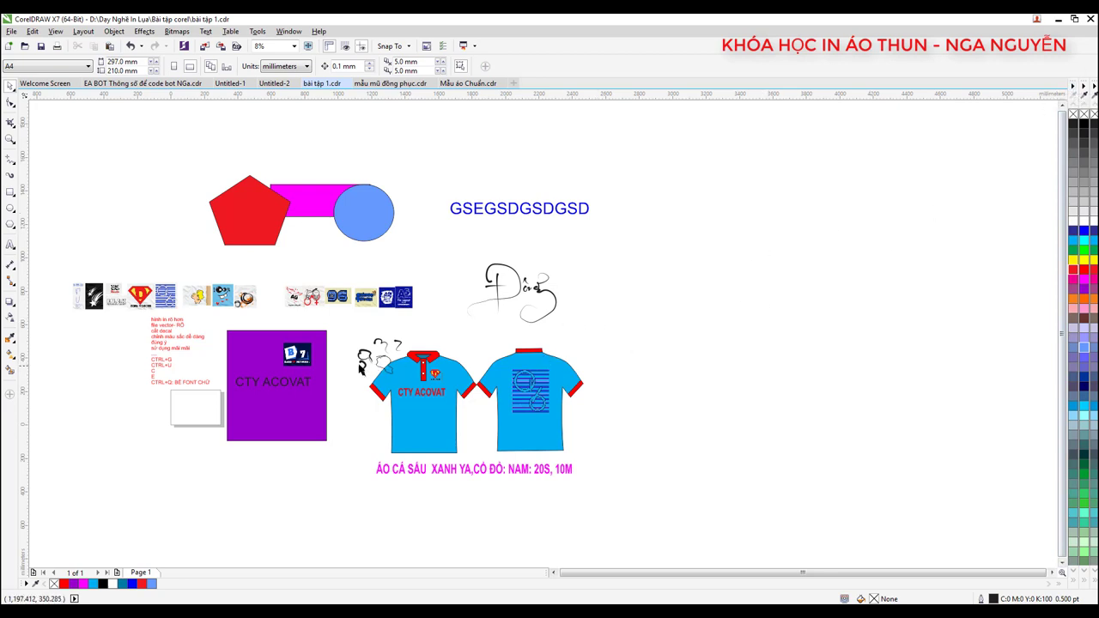
scroll(361, 368, up, 1)
scroll(524, 373, down, 1)
scroll(524, 373, up, 1)
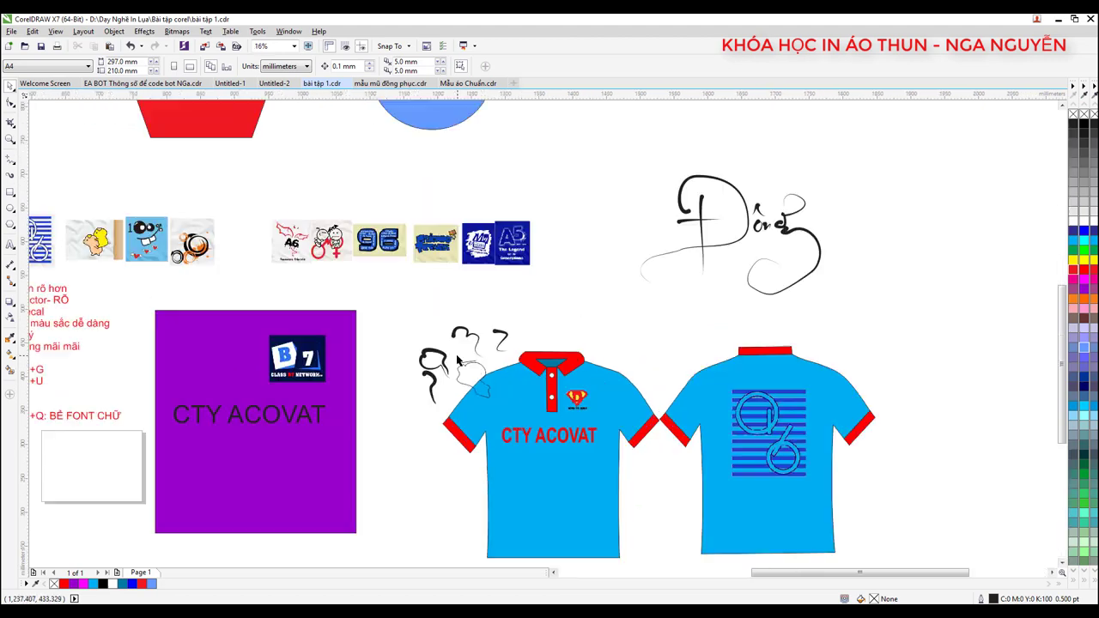
scroll(335, 248, up, 1)
drag(326, 245, 580, 468)
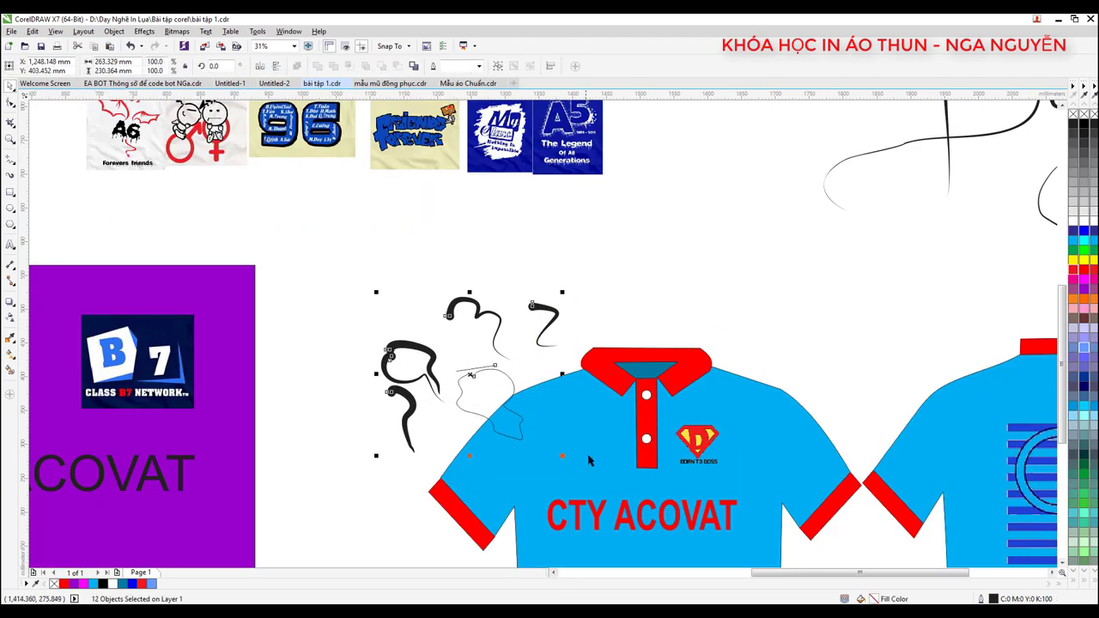
- Delete the selected sketch and zoom in on the shirt's logo
key(Delete)
scroll(482, 303, down, 2)
scroll(481, 303, up, 1)
scroll(494, 296, up, 1)
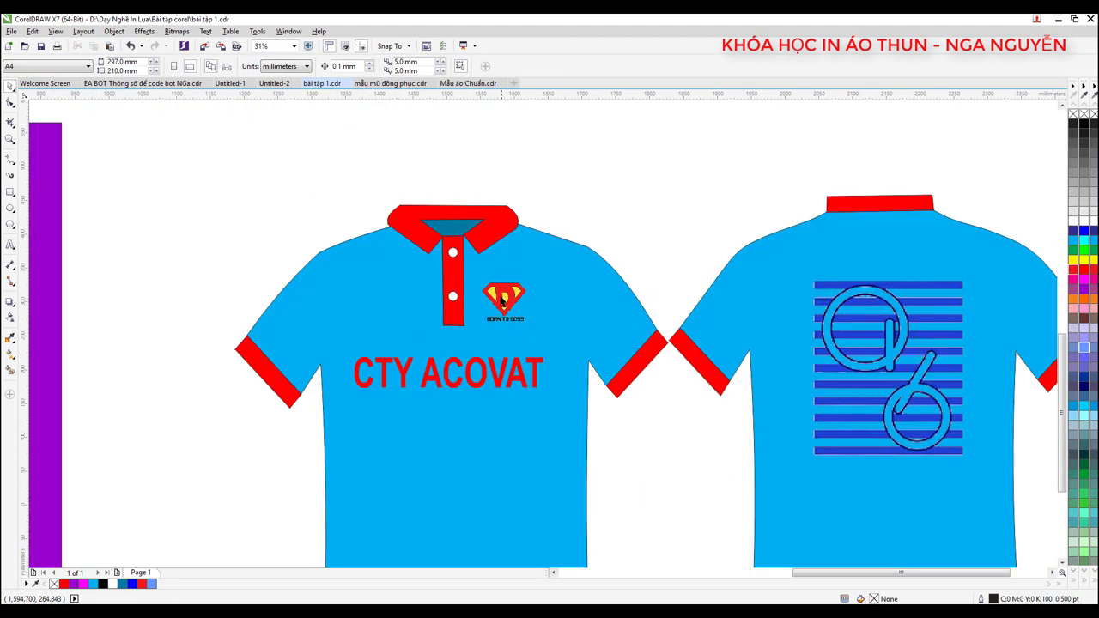
scroll(496, 293, up, 2)
scroll(496, 294, down, 2)
scroll(498, 275, up, 2)
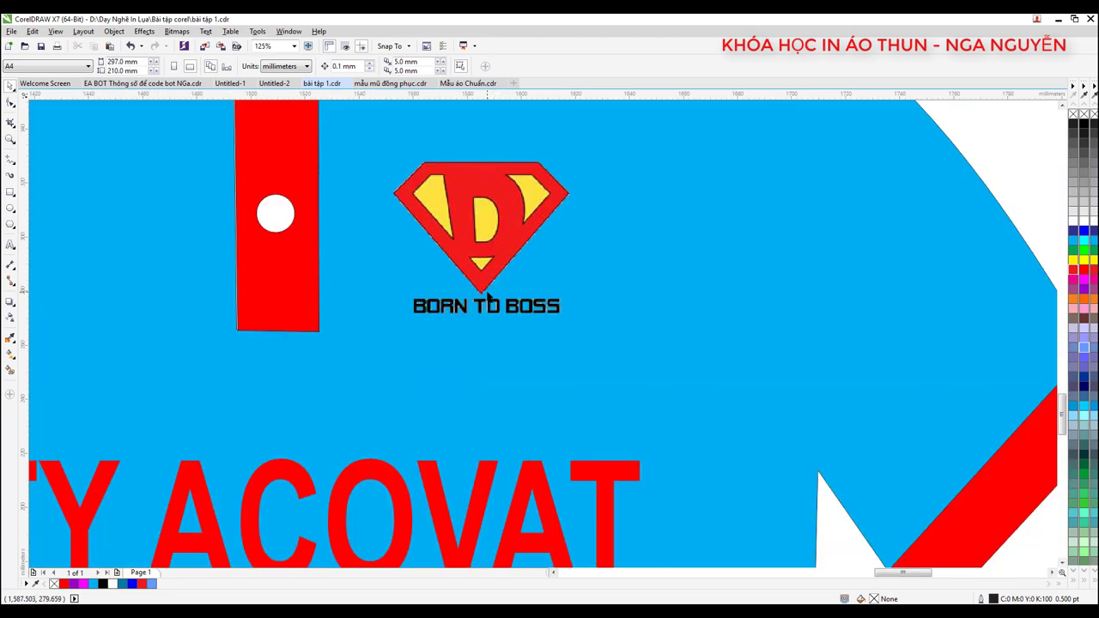
scroll(502, 256, up, 1)
scroll(502, 256, down, 2)
scroll(486, 275, up, 1)
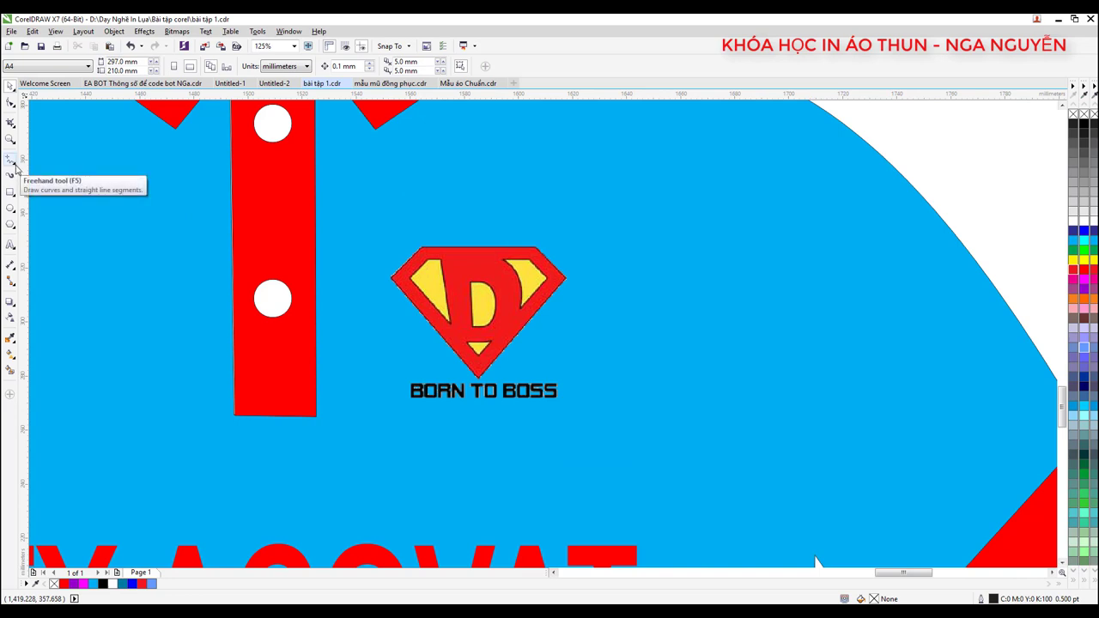
- Switch the curve tool to Bézier mode from the Freehand flyout
click(13, 164)
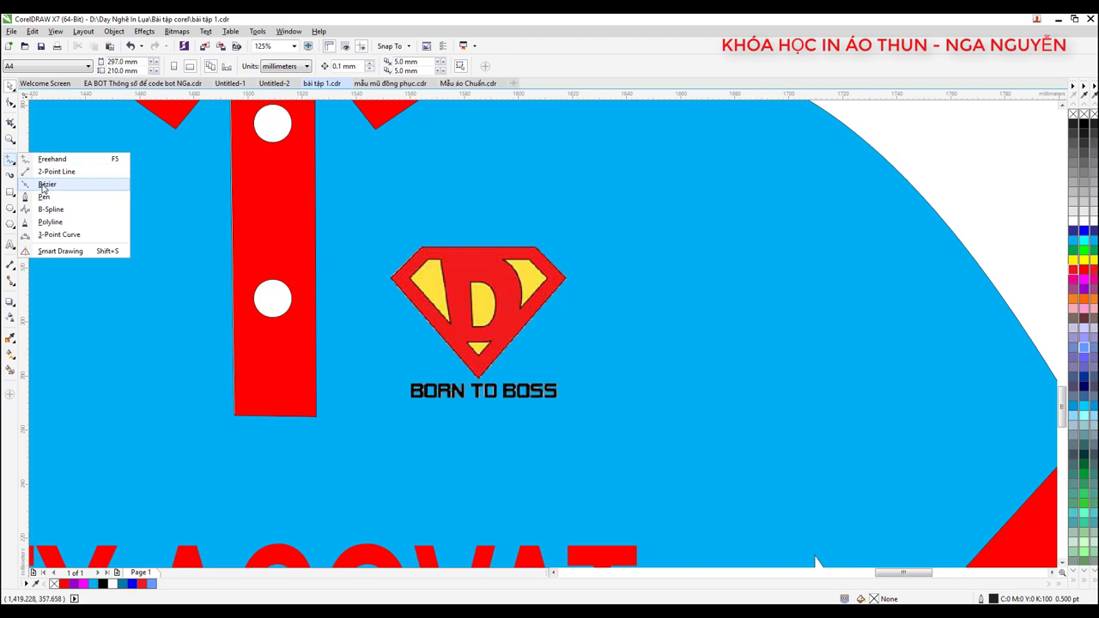
click(45, 185)
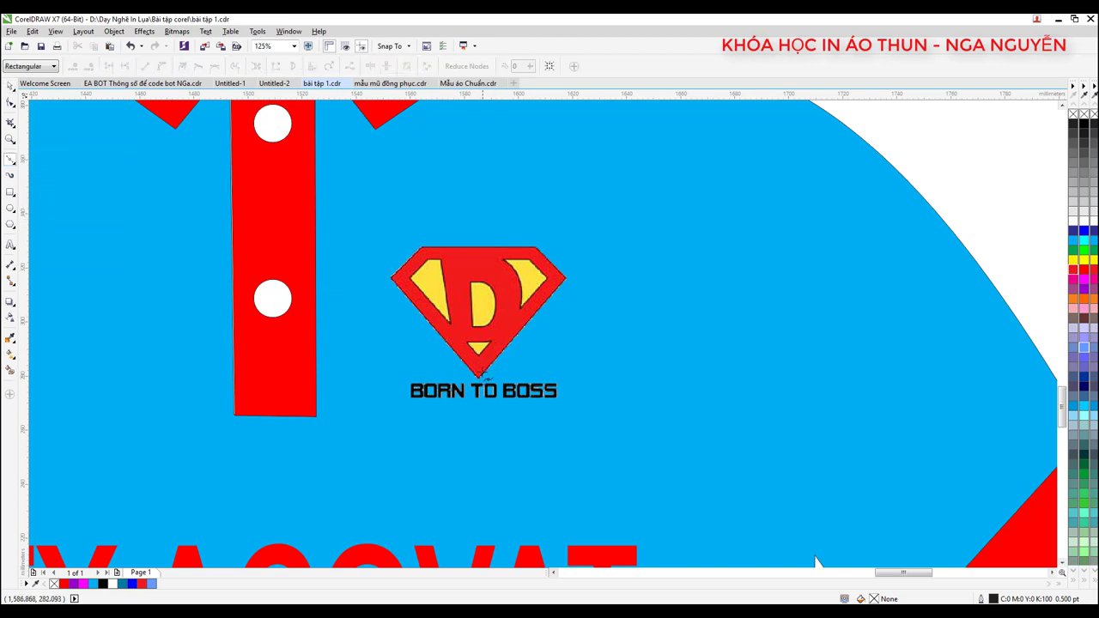
scroll(481, 381, up, 2)
scroll(481, 382, down, 2)
scroll(486, 387, up, 2)
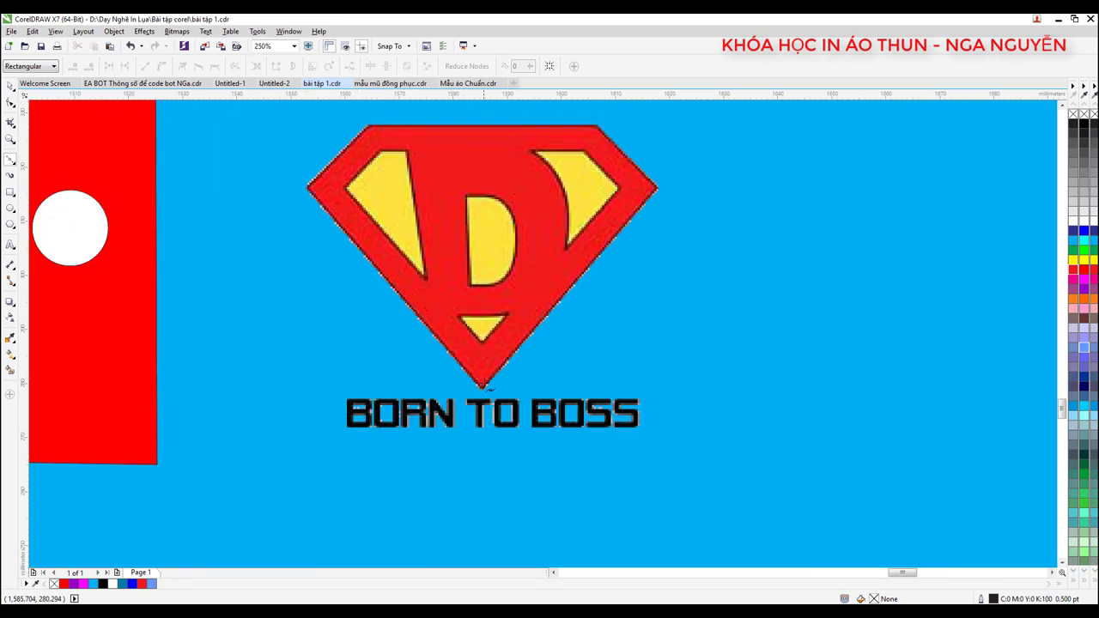
scroll(482, 391, down, 2)
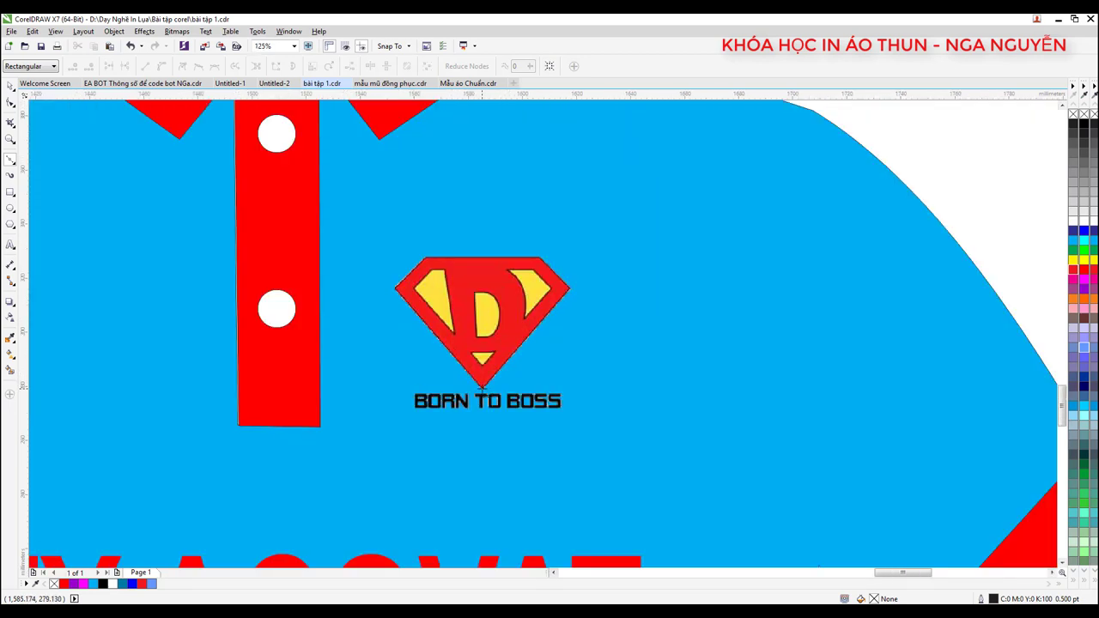
- Give the D shield logo a 4.0 pt magenta outline, then deselect it
click(398, 292)
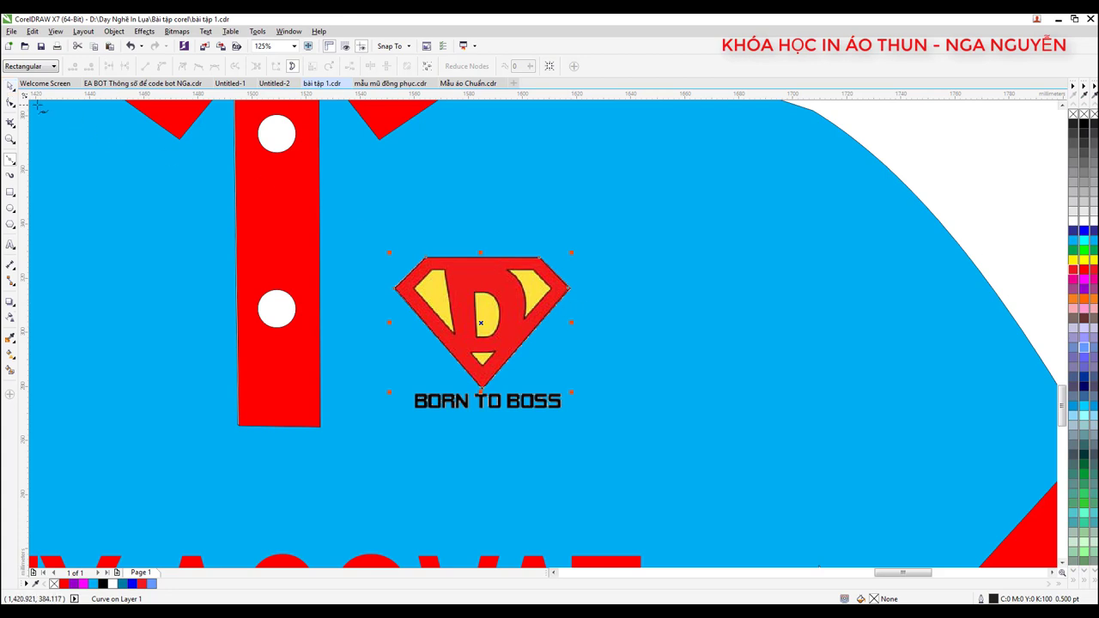
click(10, 85)
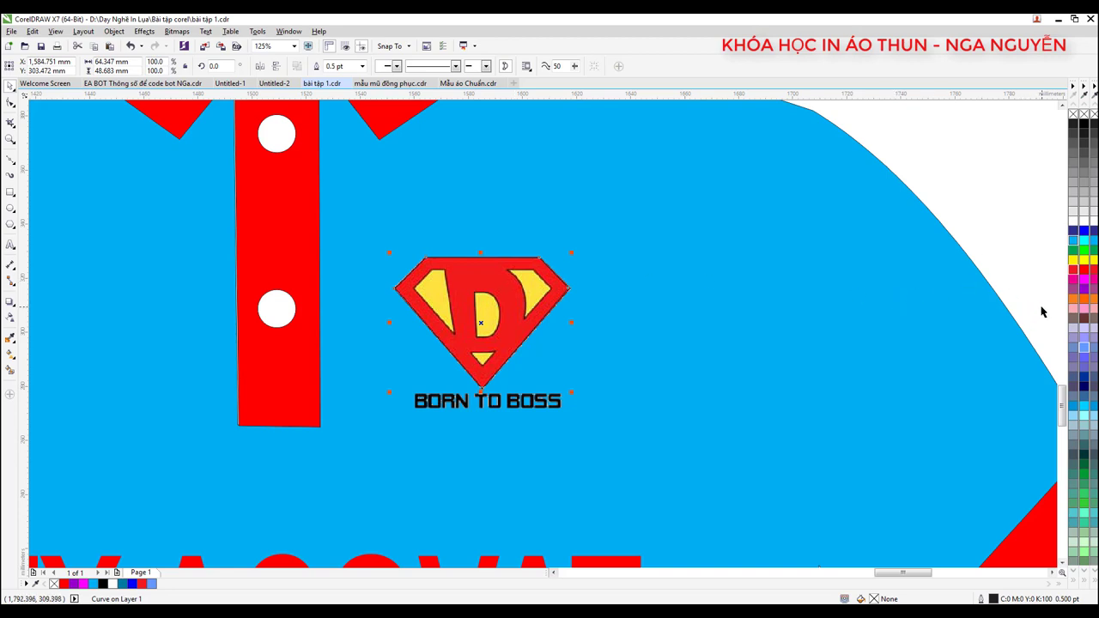
right_click(1081, 282)
click(363, 67)
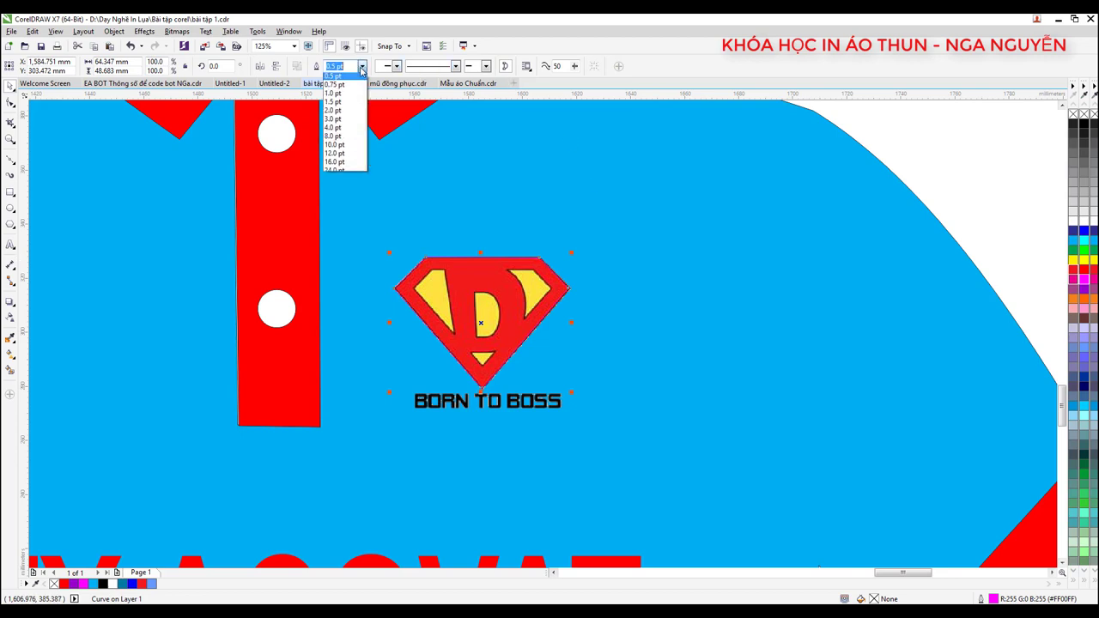
click(332, 147)
scroll(498, 266, down, 2)
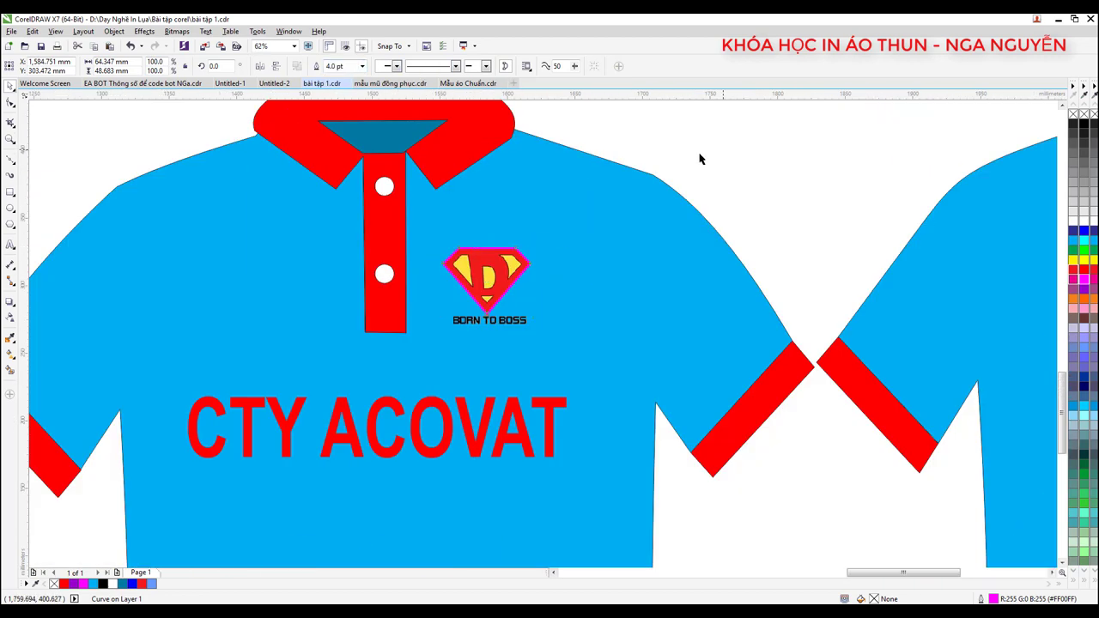
click(703, 159)
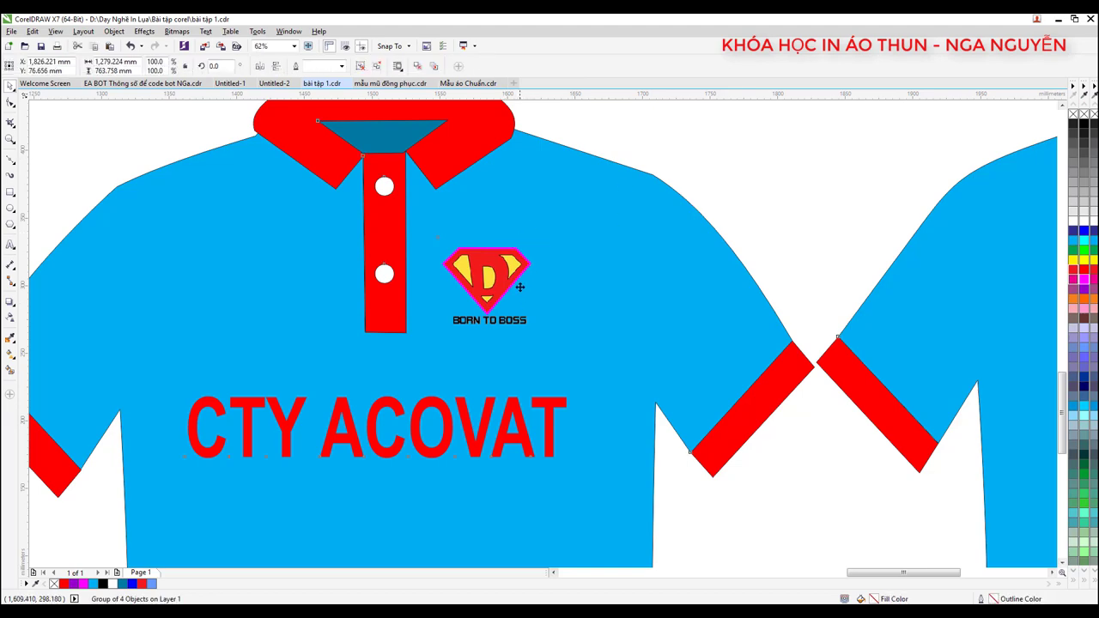
scroll(515, 288, down, 3)
scroll(510, 288, up, 3)
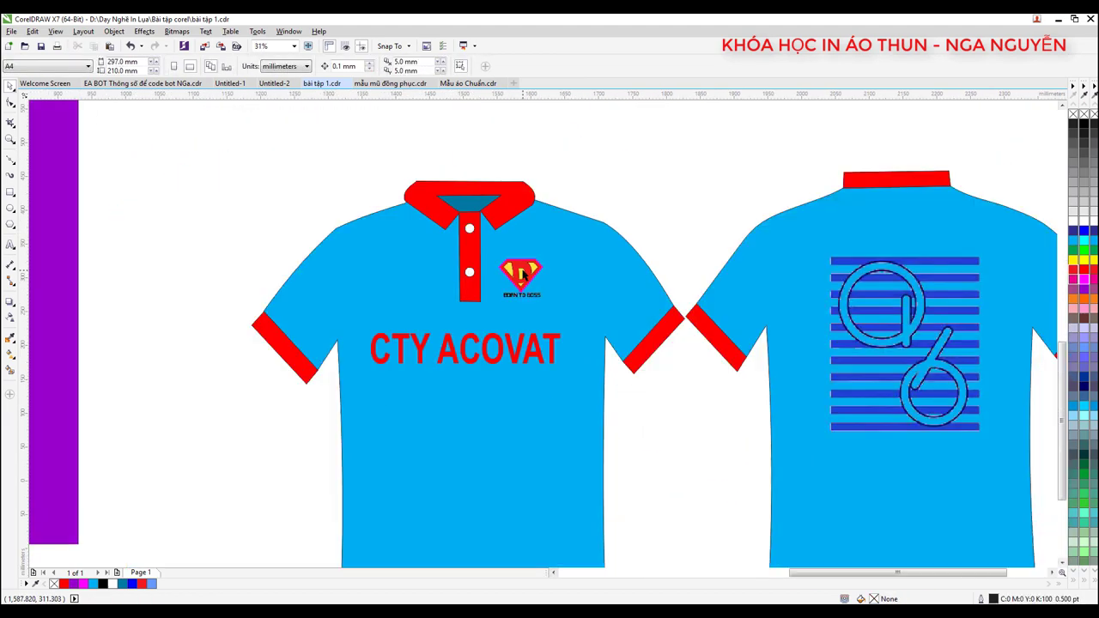
scroll(524, 273, down, 3)
scroll(526, 273, up, 3)
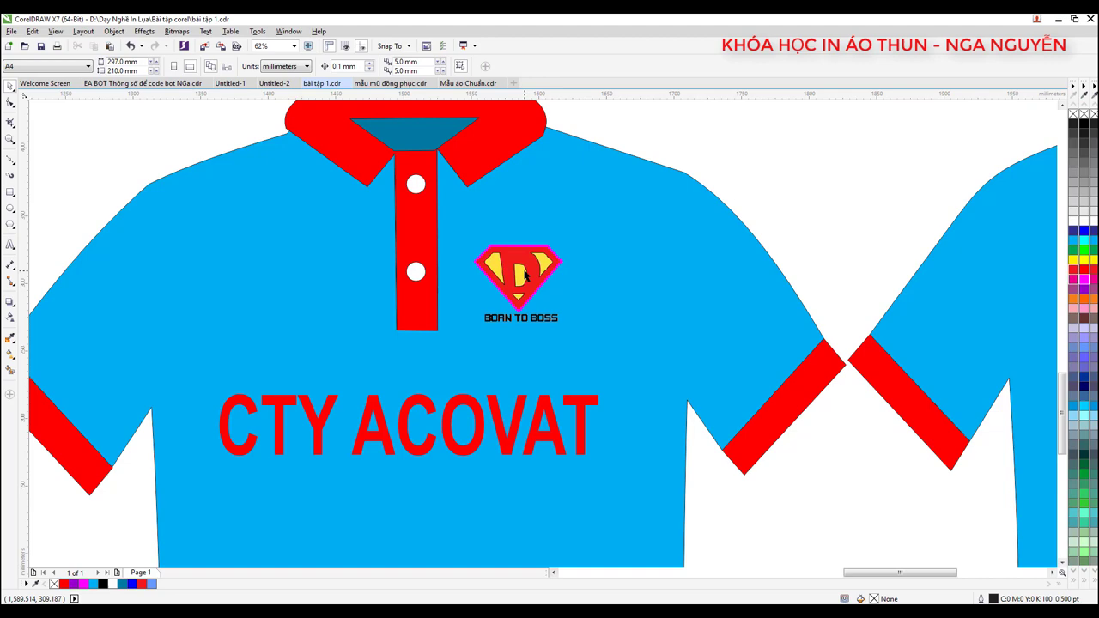
scroll(523, 275, down, 4)
scroll(466, 221, up, 1)
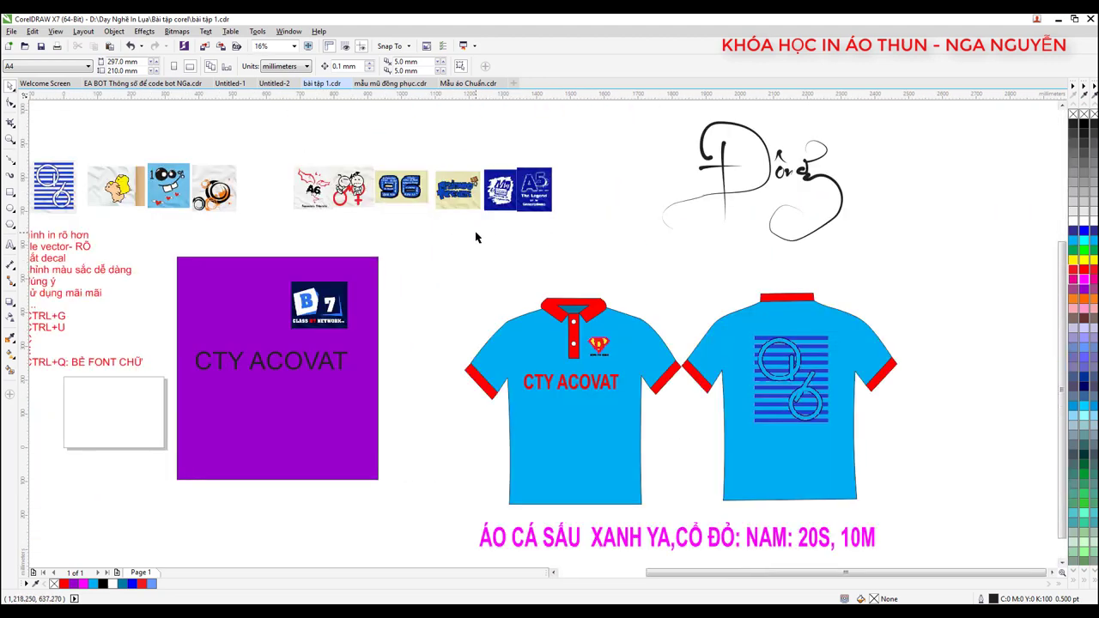
scroll(473, 239, down, 2)
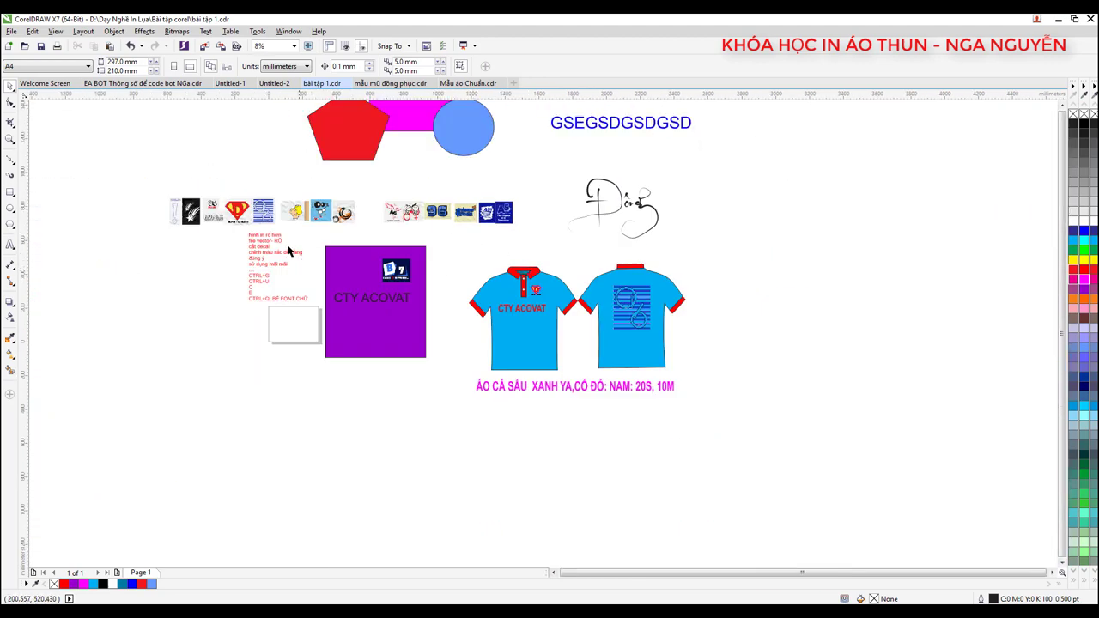
scroll(542, 286, up, 3)
click(546, 288)
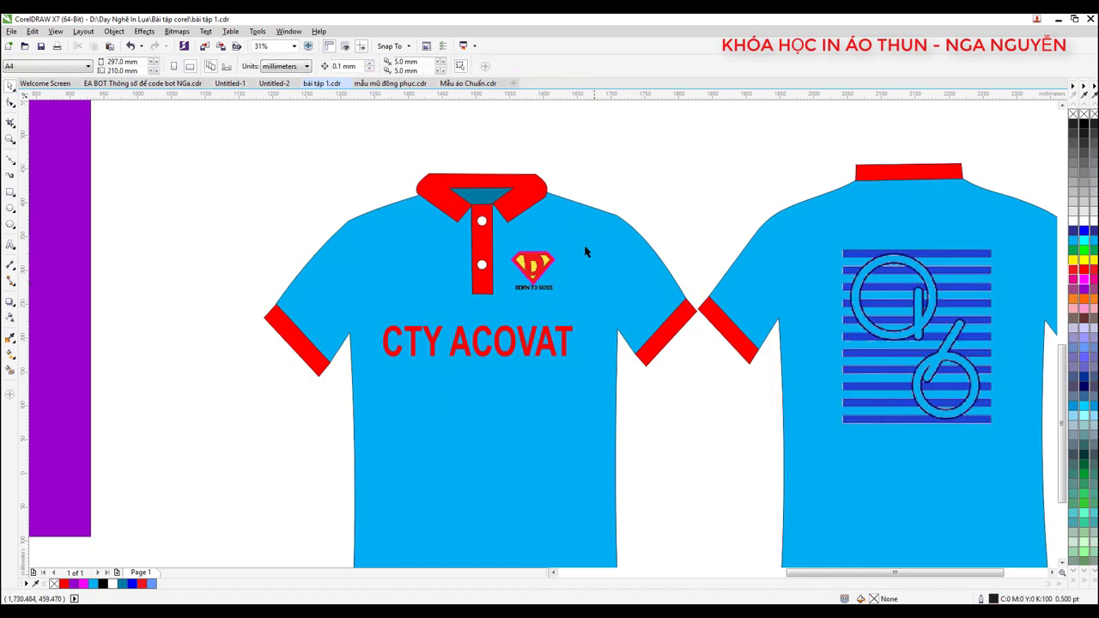
ctrl+click(557, 282)
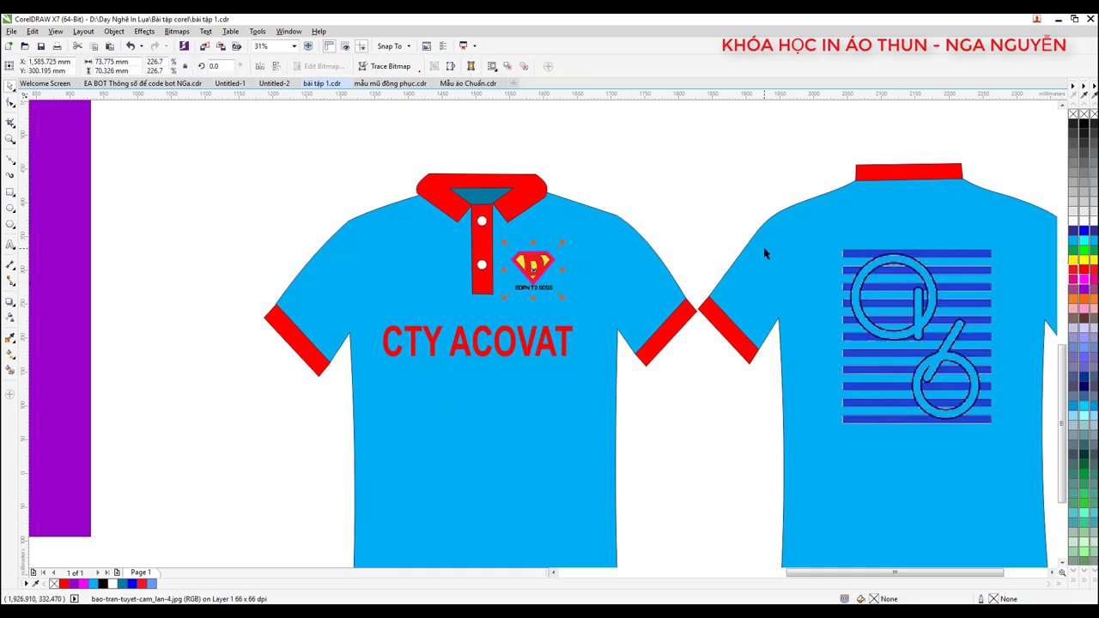
scroll(603, 200, down, 3)
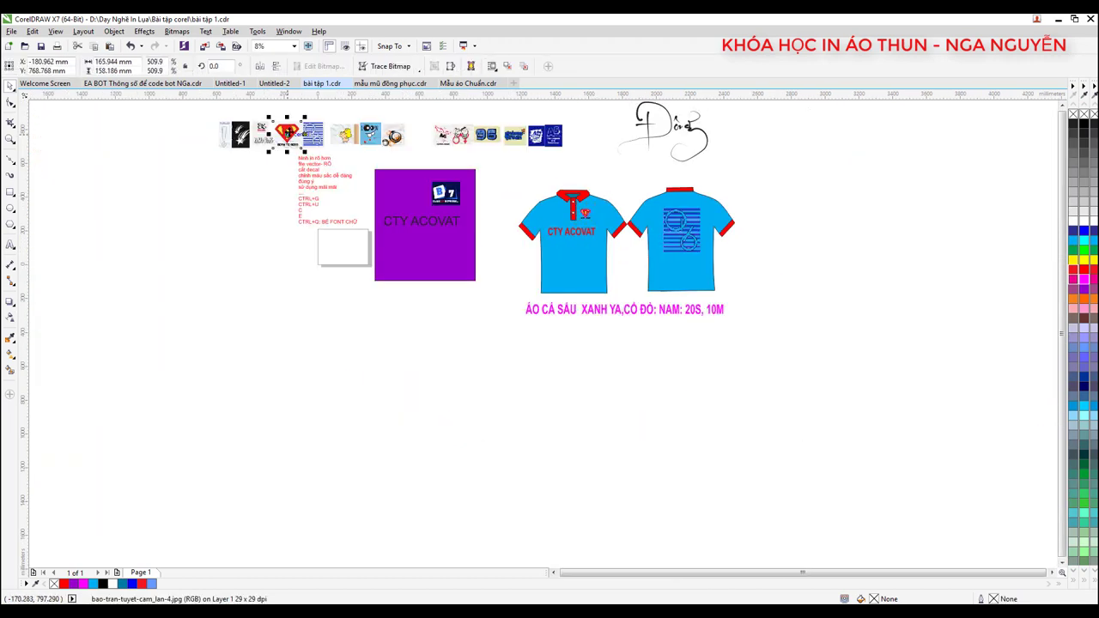
- Move the logo image below the purple box and enlarge the magenta outline onto the red shield
mouse_move(286, 135)
mouse_down()
mouse_move(504, 290)
mouse_move(475, 299)
mouse_up()
scroll(571, 243, up, 2)
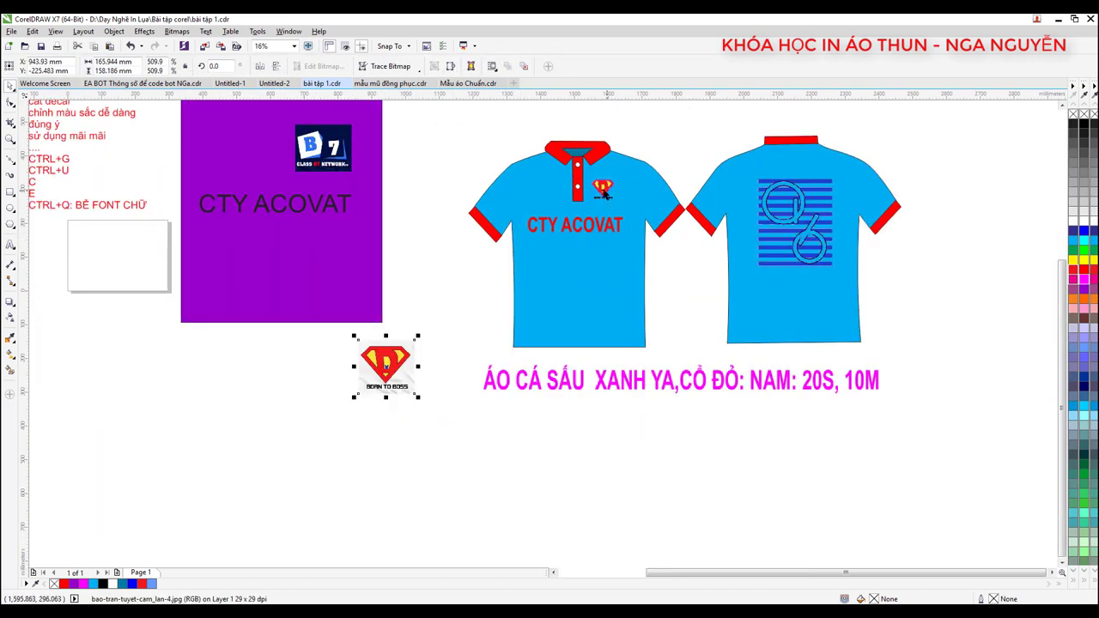
key(Tab)
scroll(386, 367, up, 5)
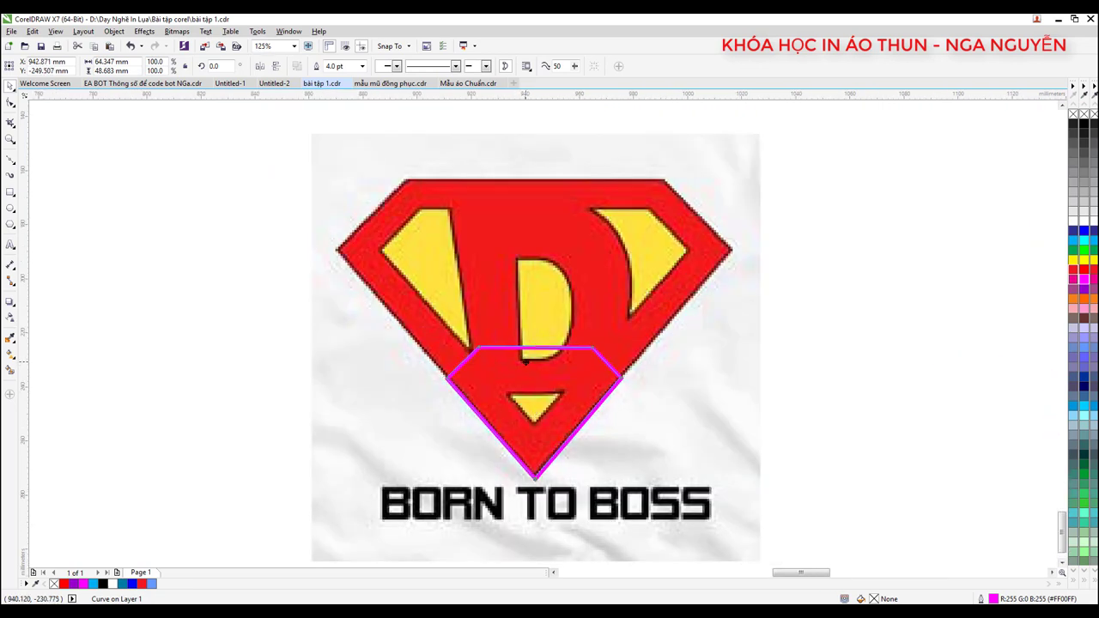
drag(624, 341, 763, 172)
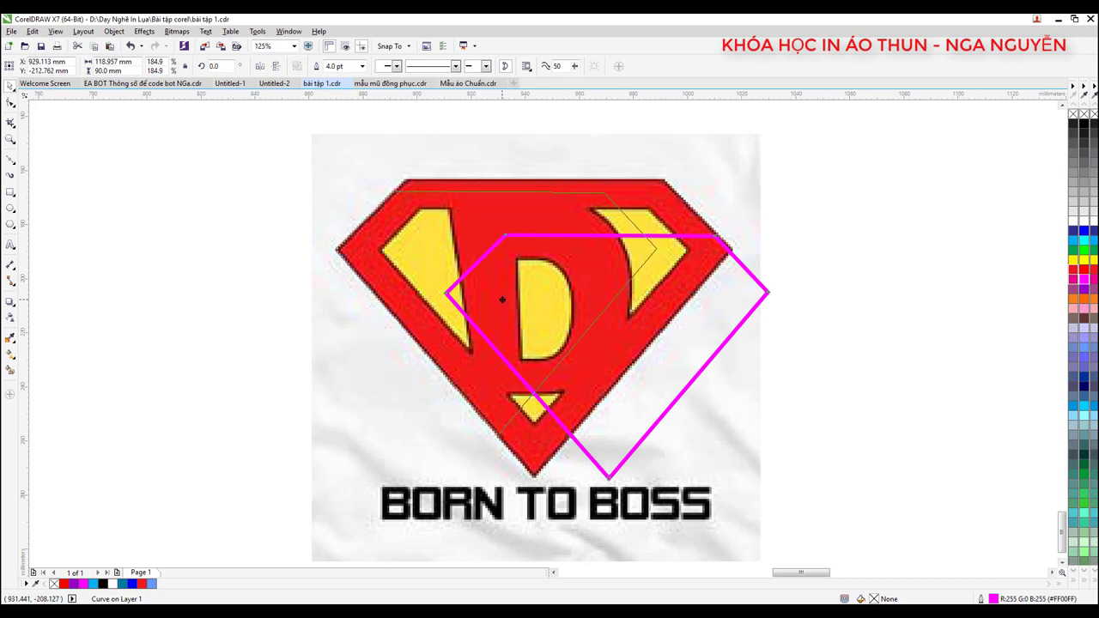
drag(528, 316, 505, 300)
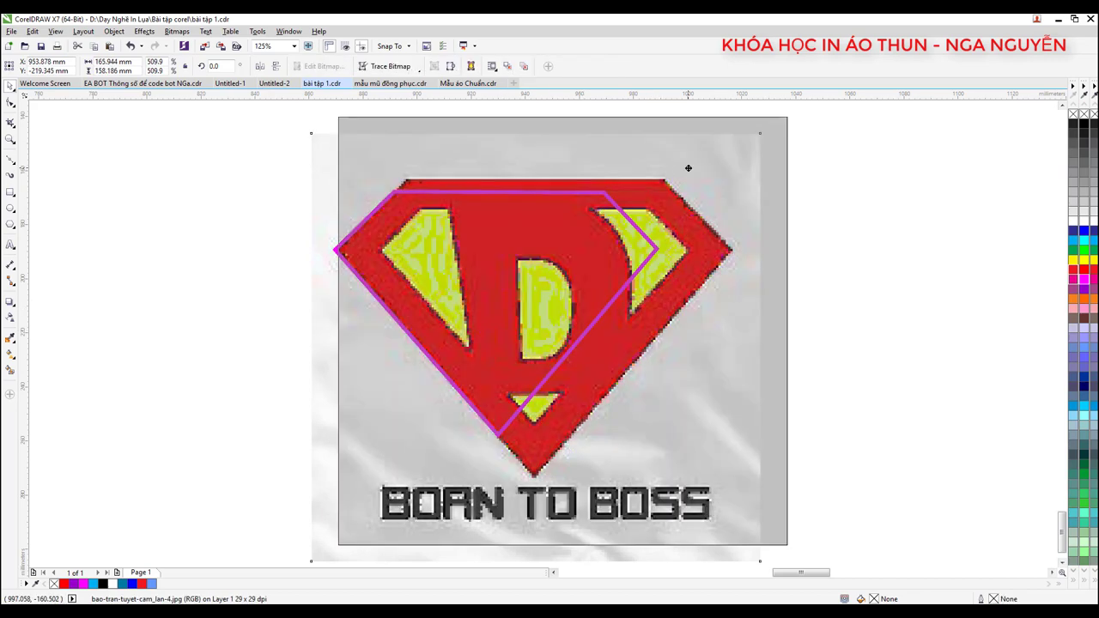
- Lock the logo image, then rescale the magenta outline to about 226% to hug the shield
click(680, 185)
right_click(680, 185)
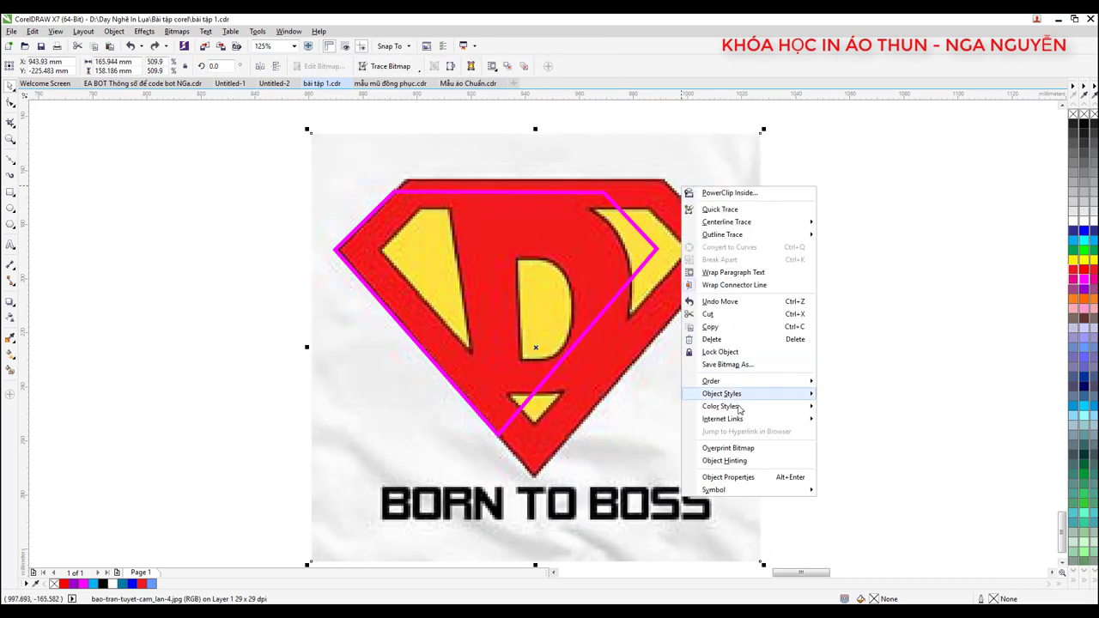
click(721, 355)
click(651, 384)
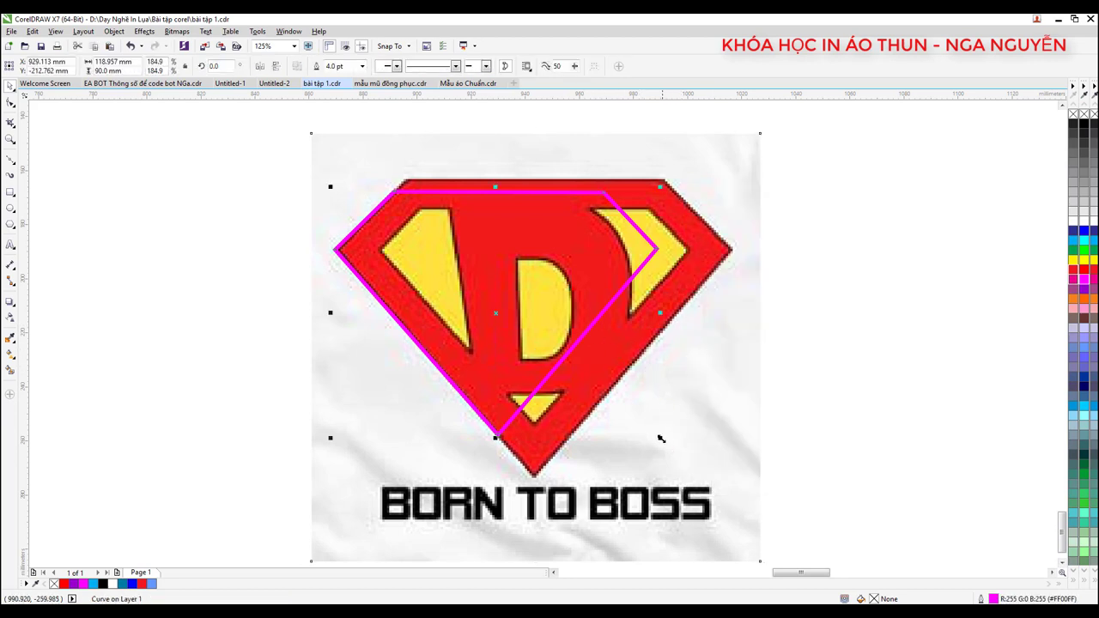
drag(660, 439, 726, 490)
drag(589, 300, 585, 282)
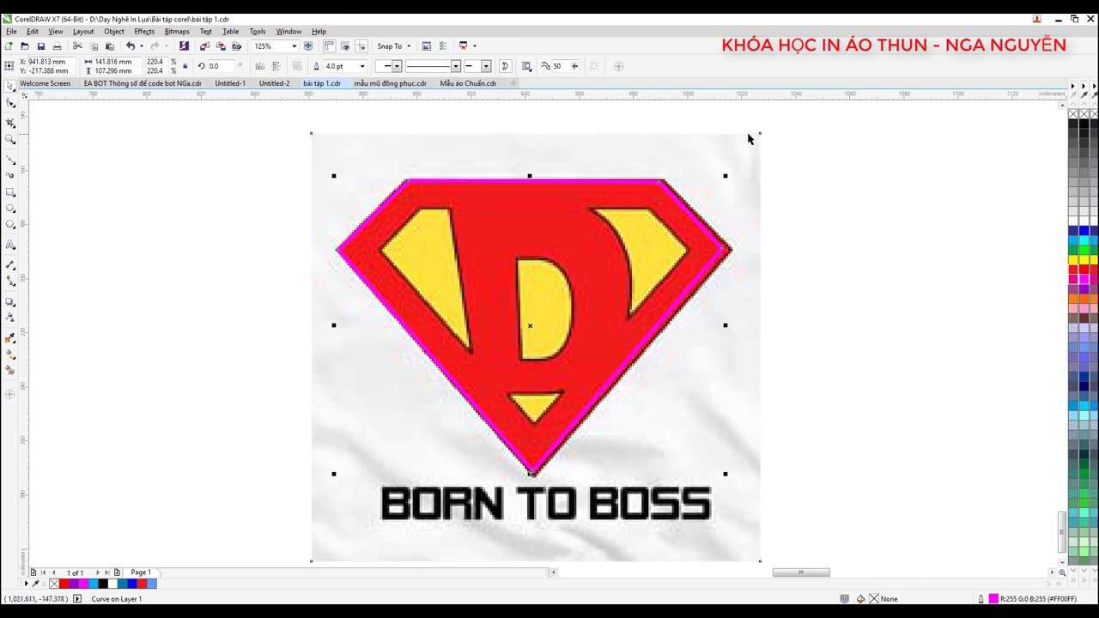
drag(725, 175, 736, 169)
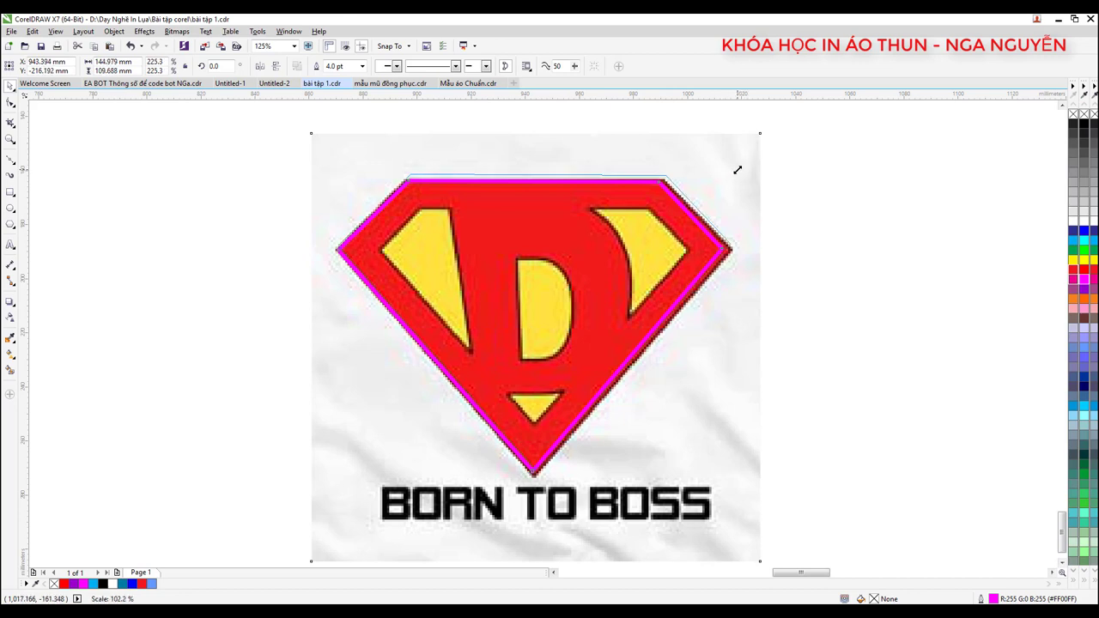
drag(662, 234, 664, 238)
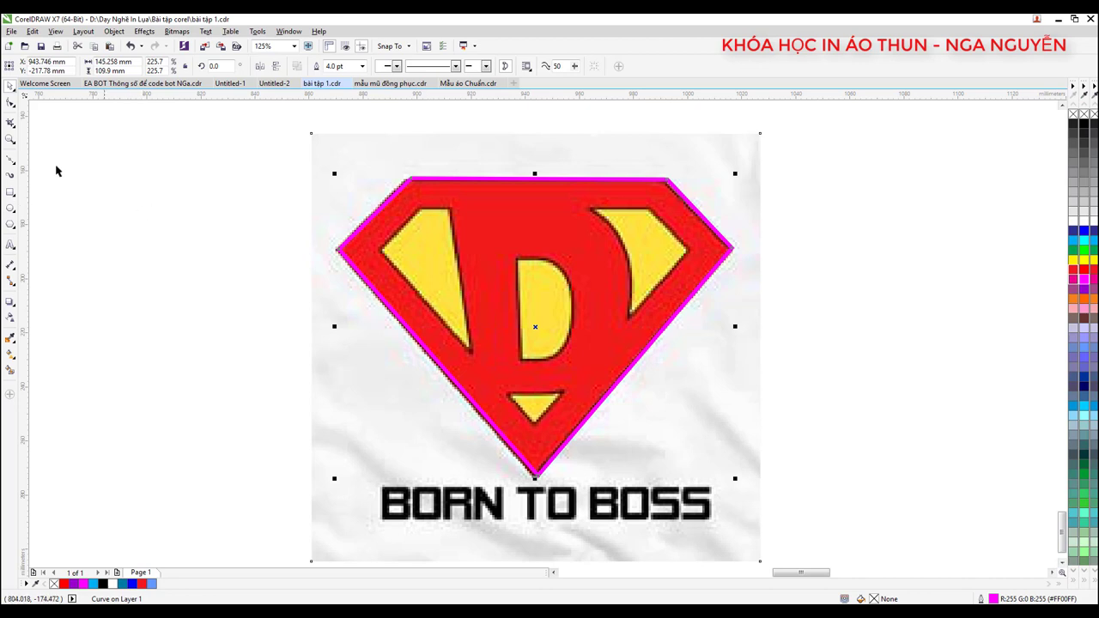
- Trace the left and right yellow shield pieces with Bézier lines
click(10, 159)
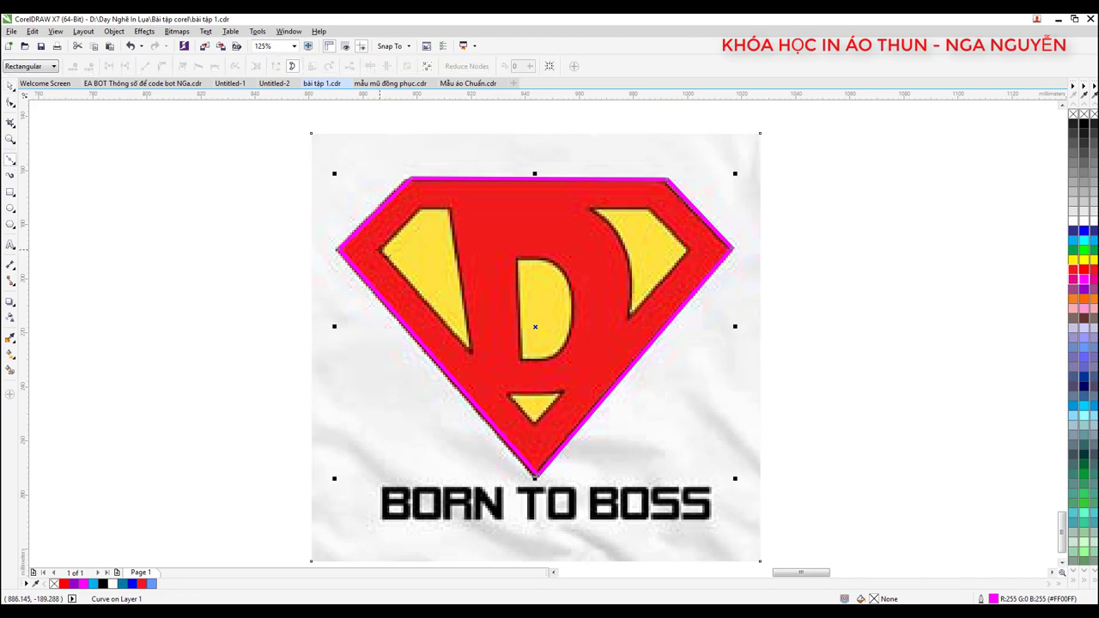
click(387, 252)
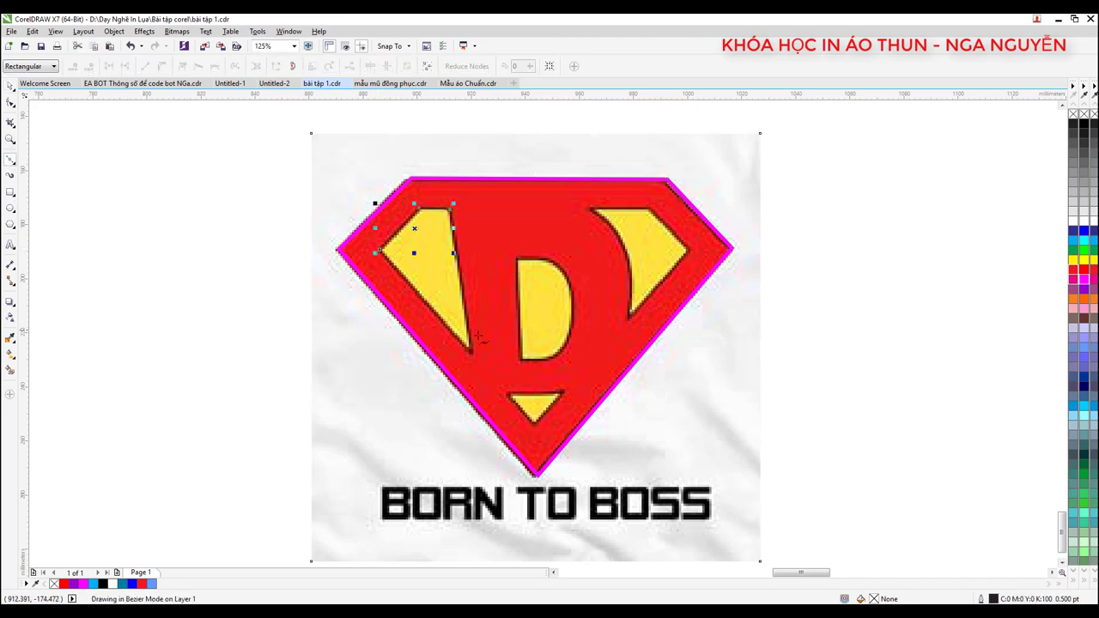
click(381, 249)
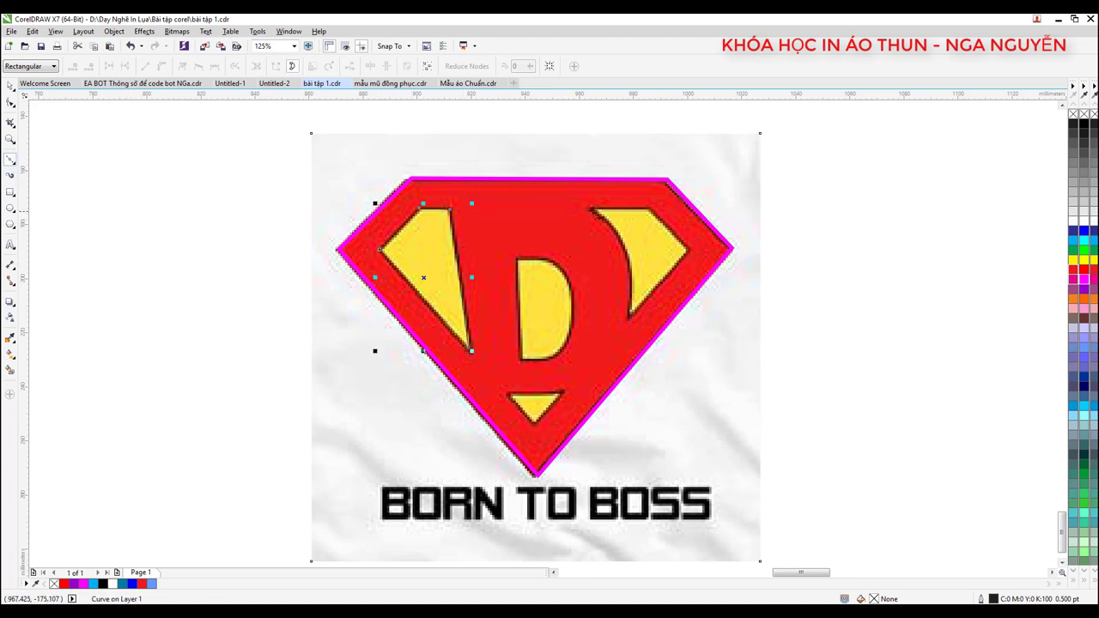
click(631, 316)
click(589, 208)
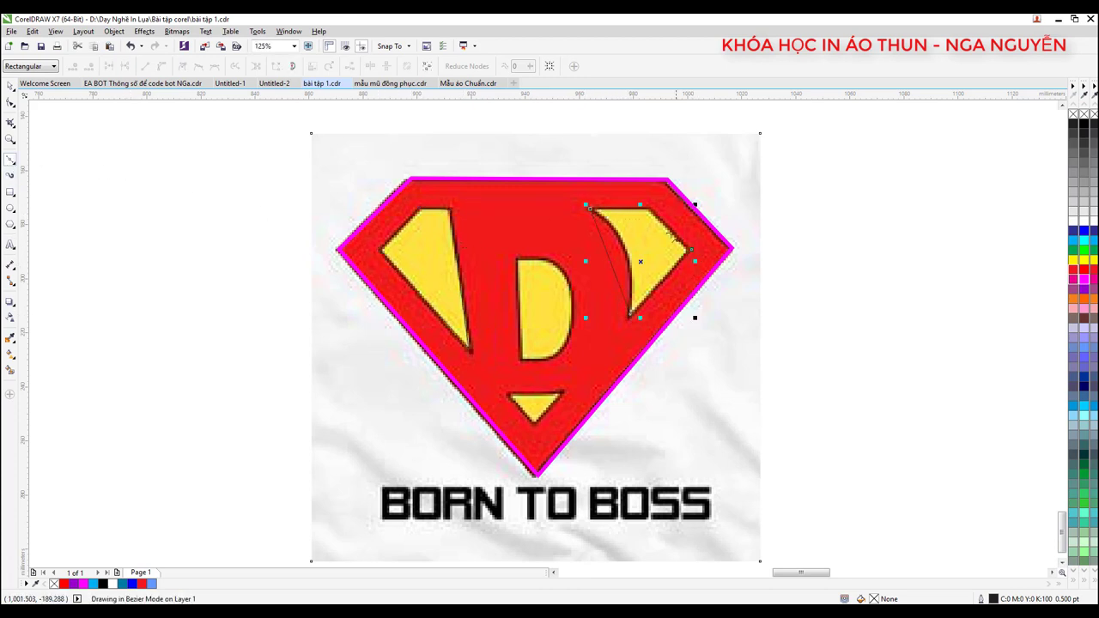
click(590, 208)
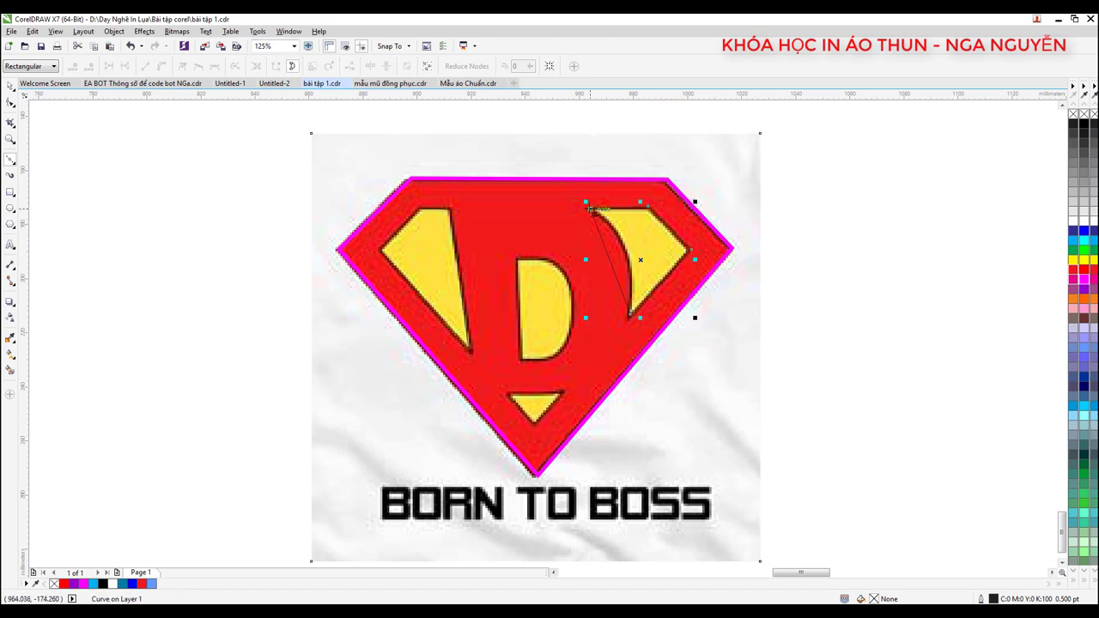
- Trace lines across the D, undo one step, and select all four traced shapes
click(518, 259)
click(523, 359)
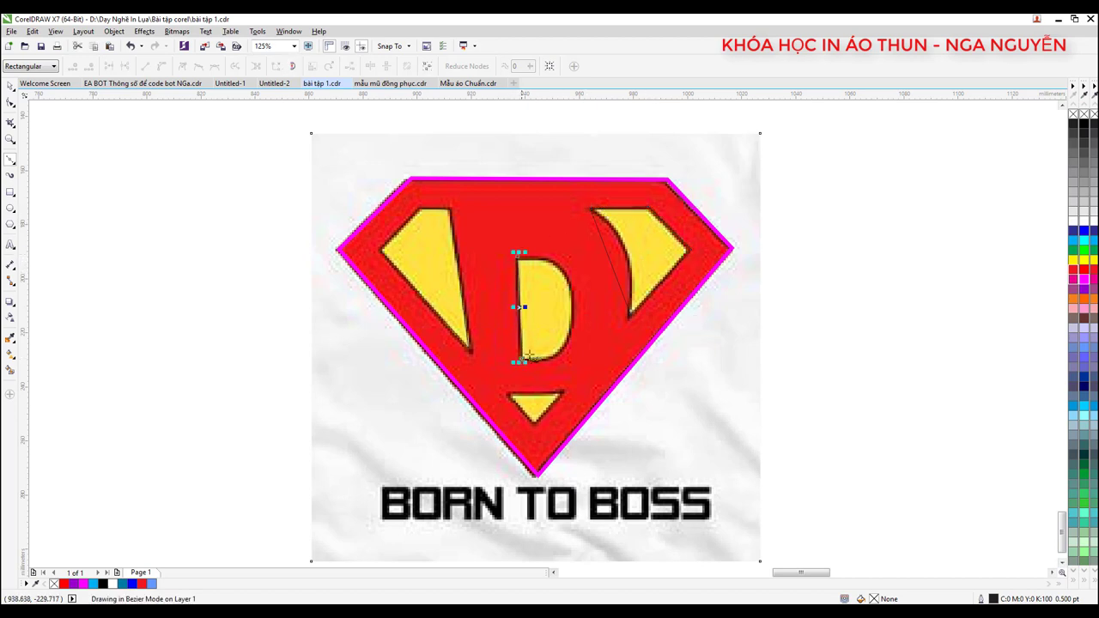
double_click(574, 307)
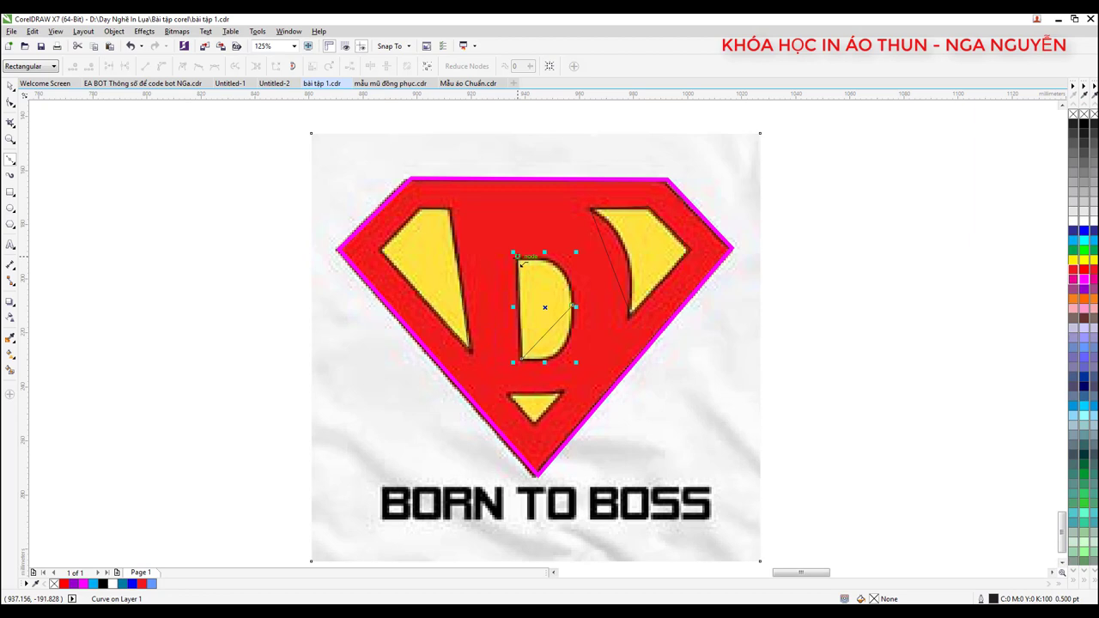
click(517, 257)
click(539, 407)
key(ctrl+z)
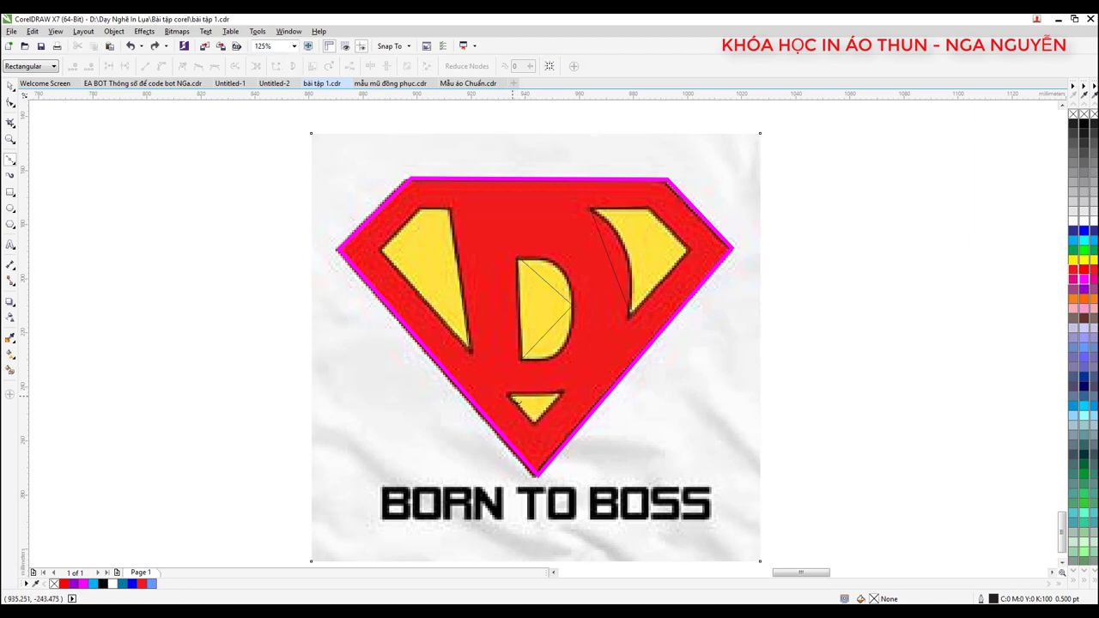
click(563, 395)
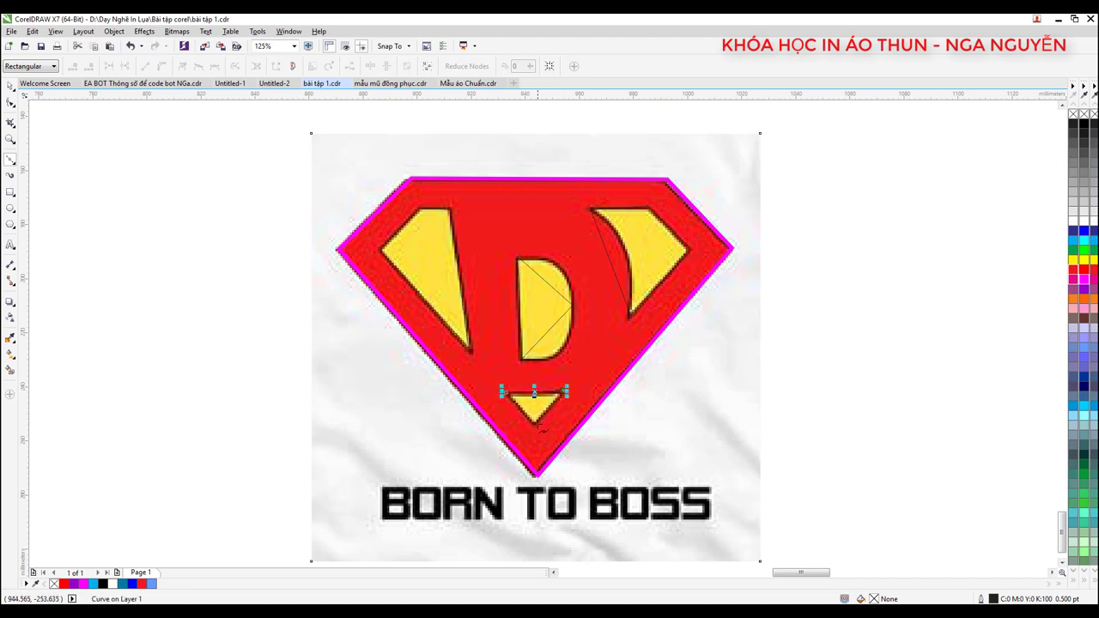
click(15, 93)
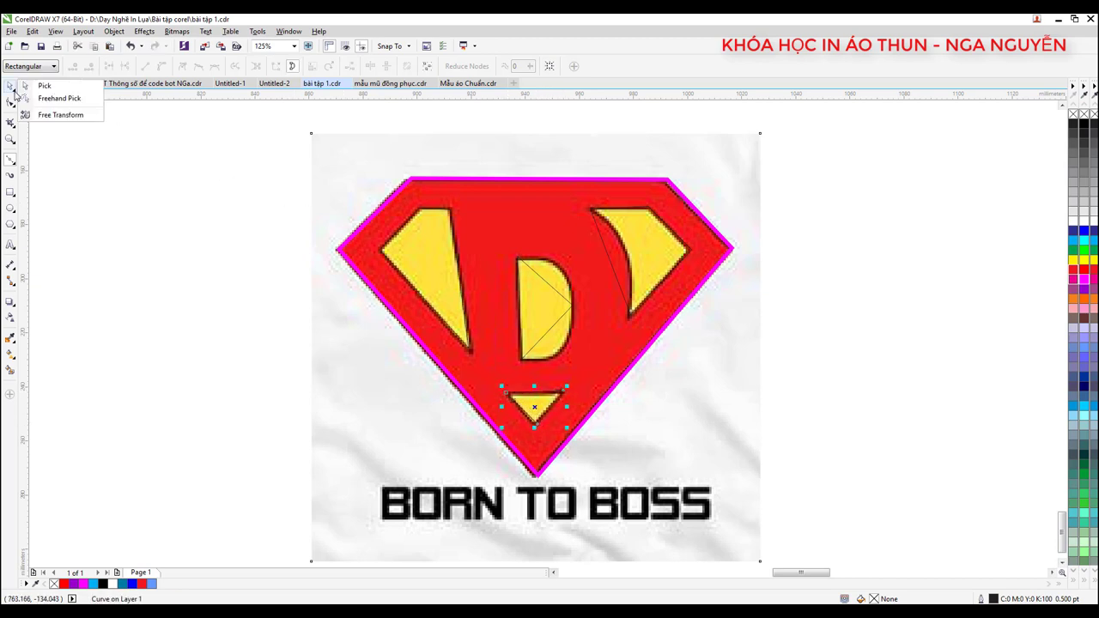
click(11, 86)
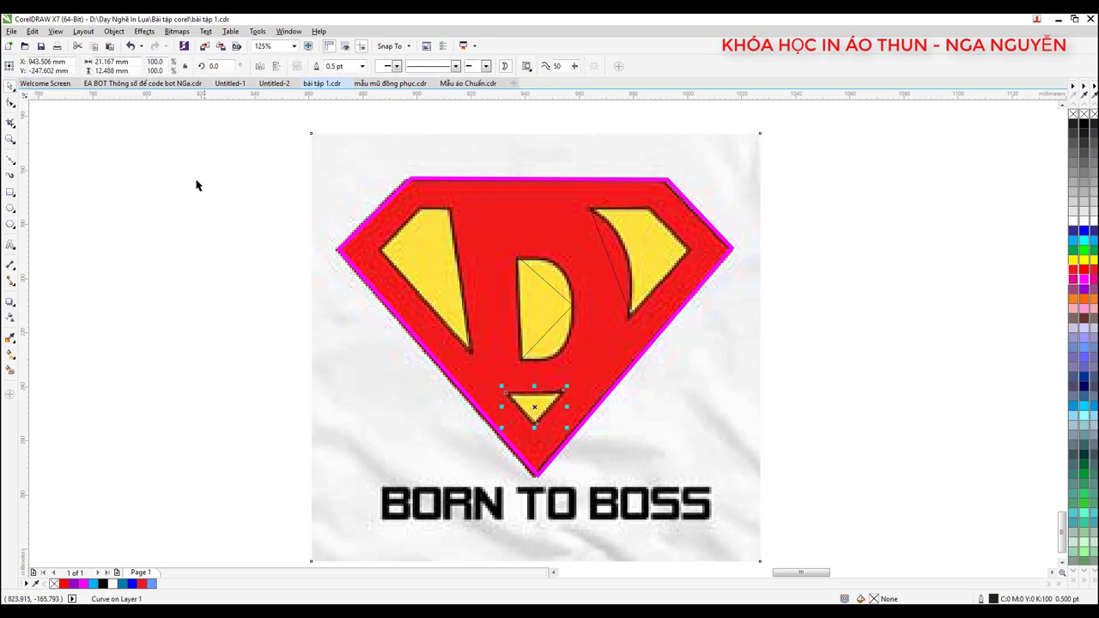
drag(196, 186, 747, 440)
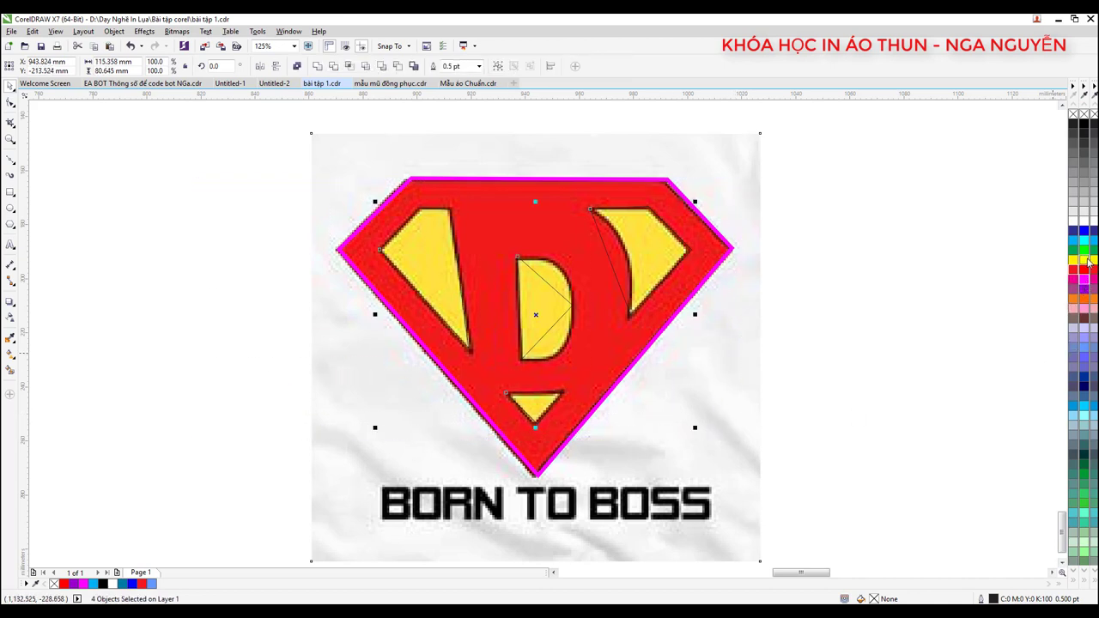
- Give the four selected tracing shapes a blue 3.0 pt outline
right_click(1083, 231)
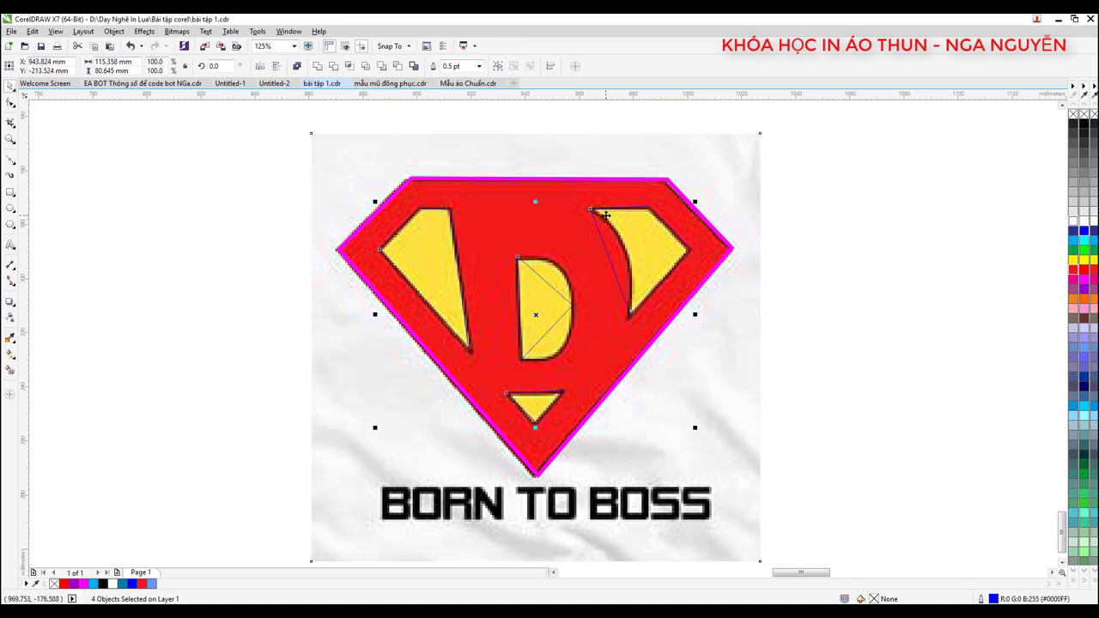
click(478, 66)
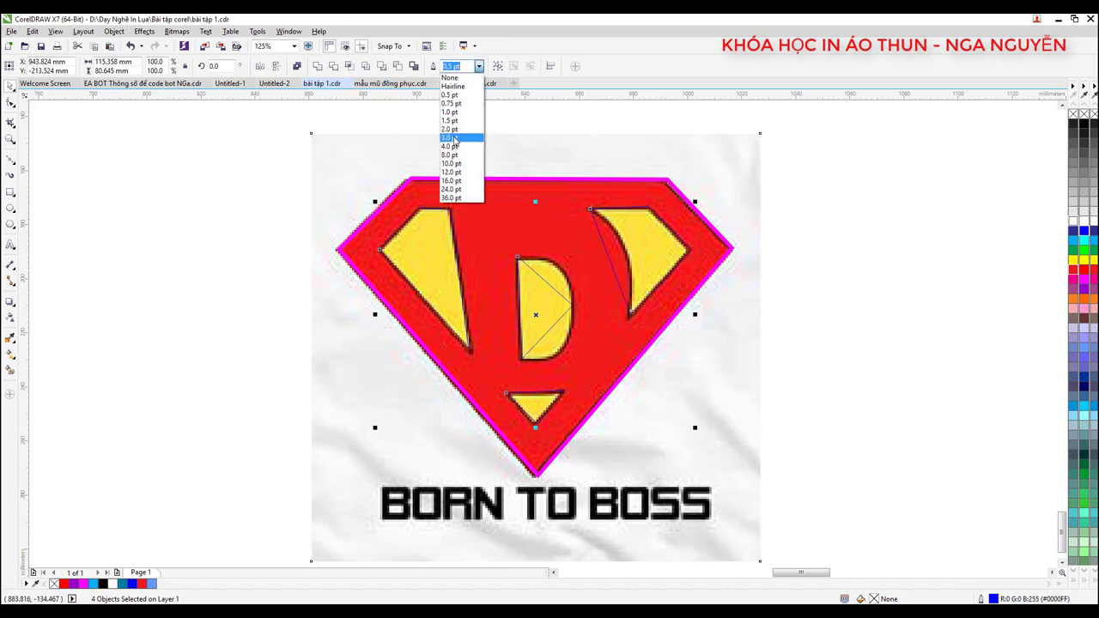
click(454, 138)
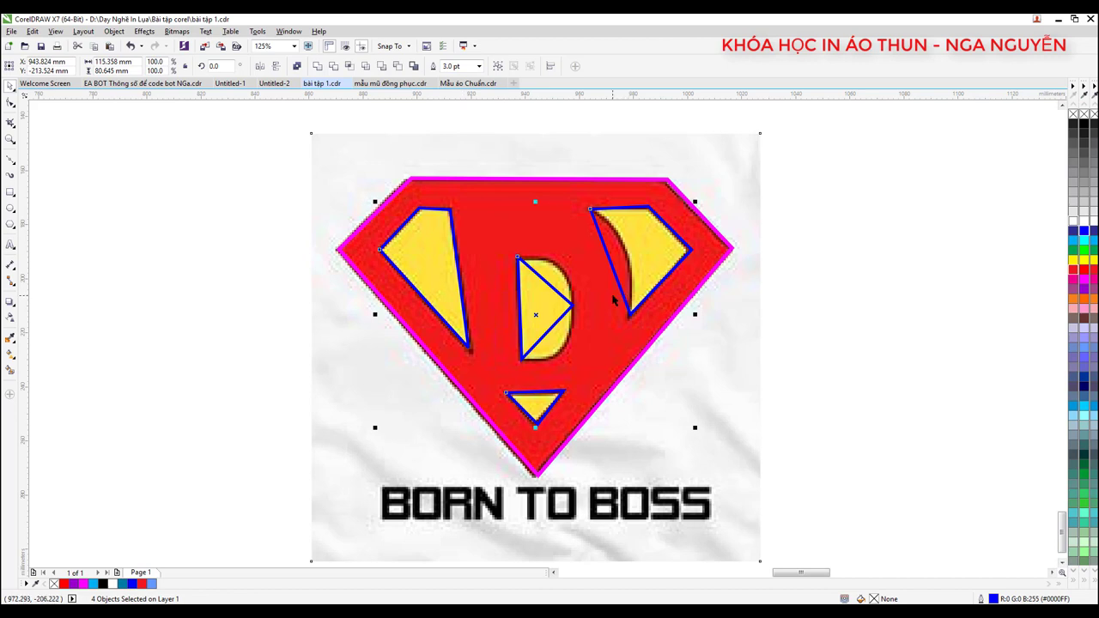
click(908, 307)
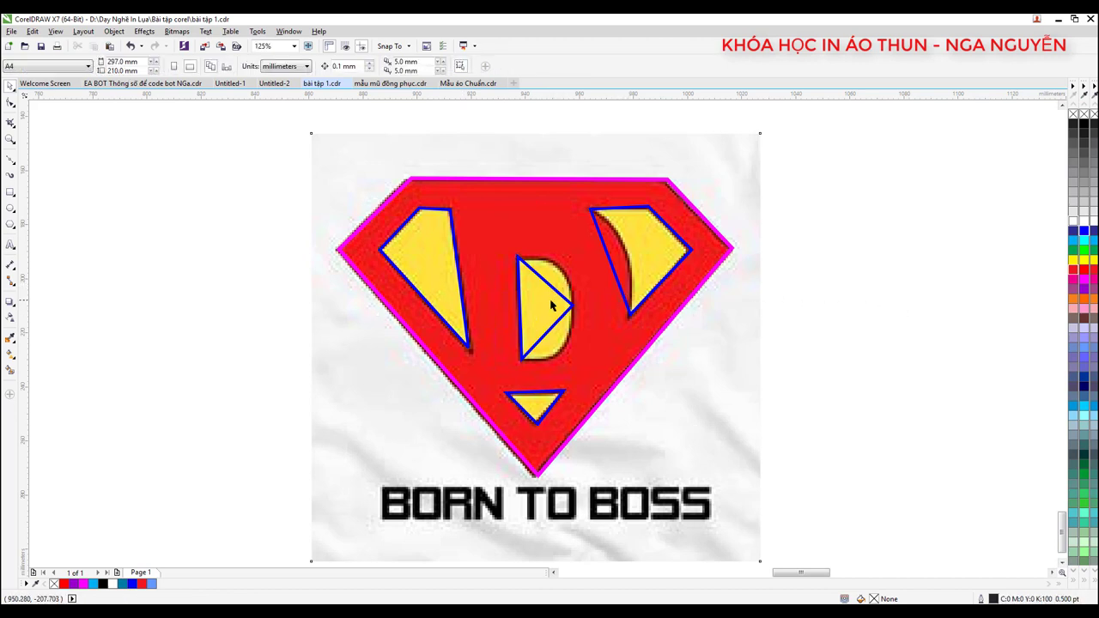
- Select the traced D, left yellow shape and bottom triangle in turn to check their outlines
click(552, 305)
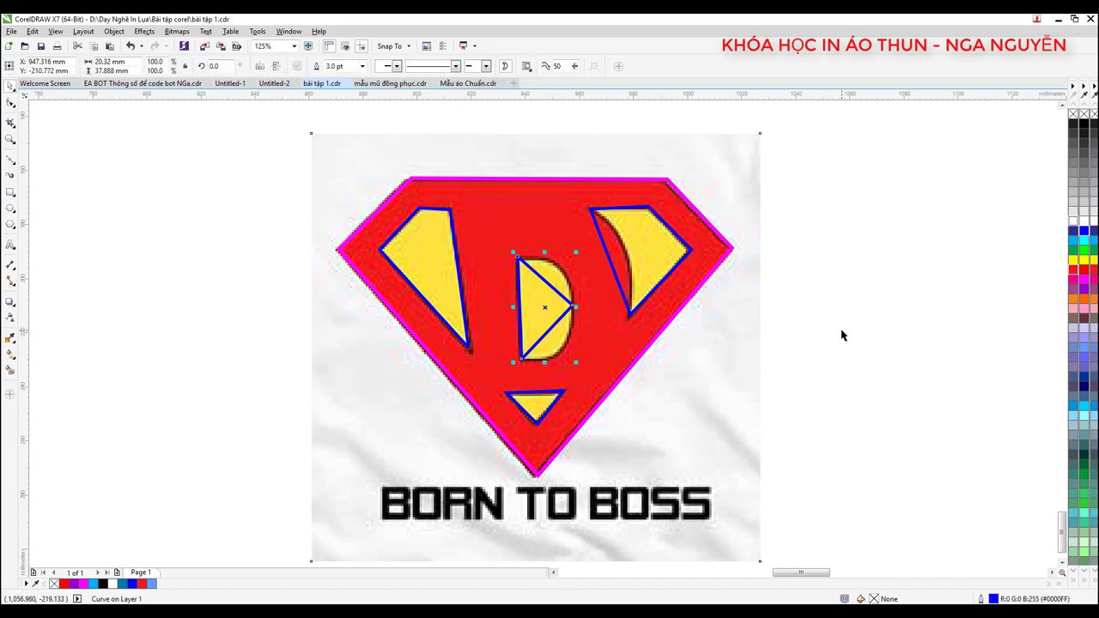
click(454, 273)
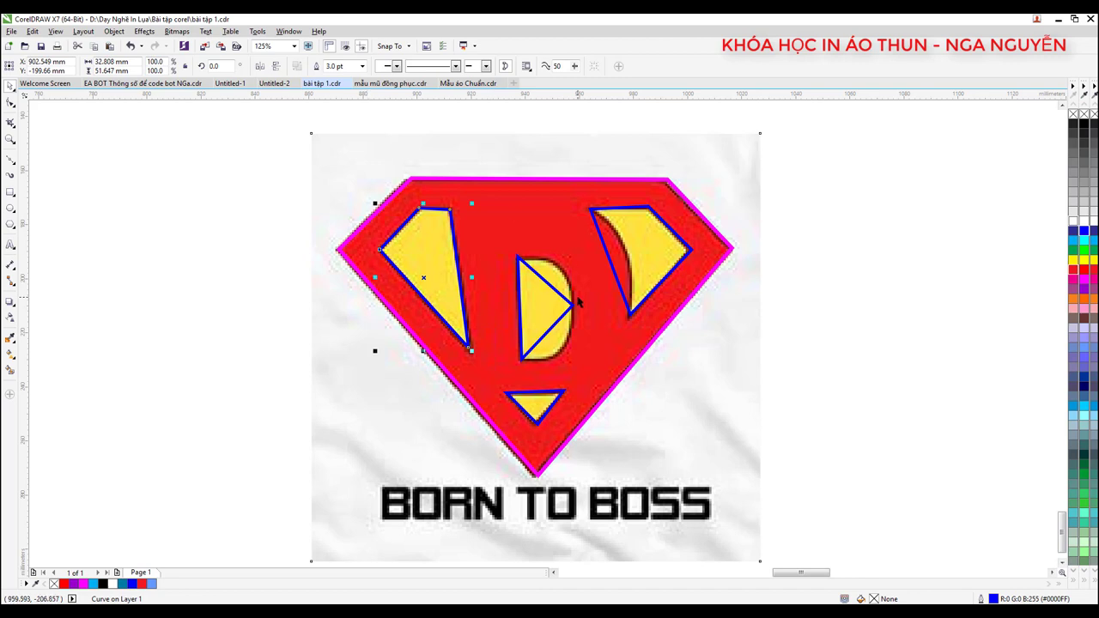
key(Escape)
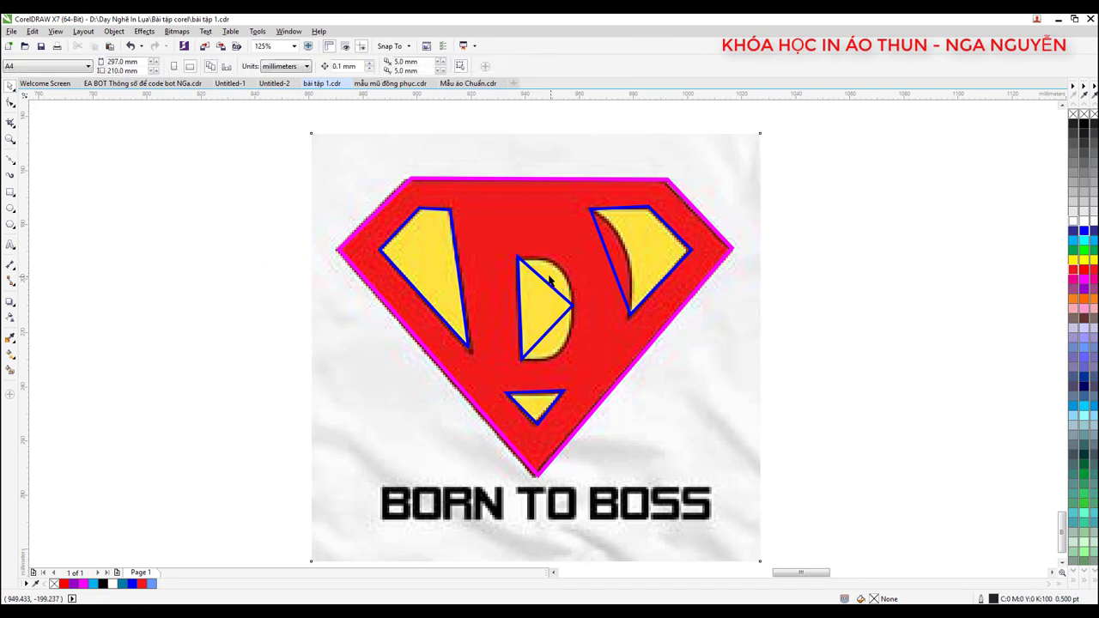
click(431, 278)
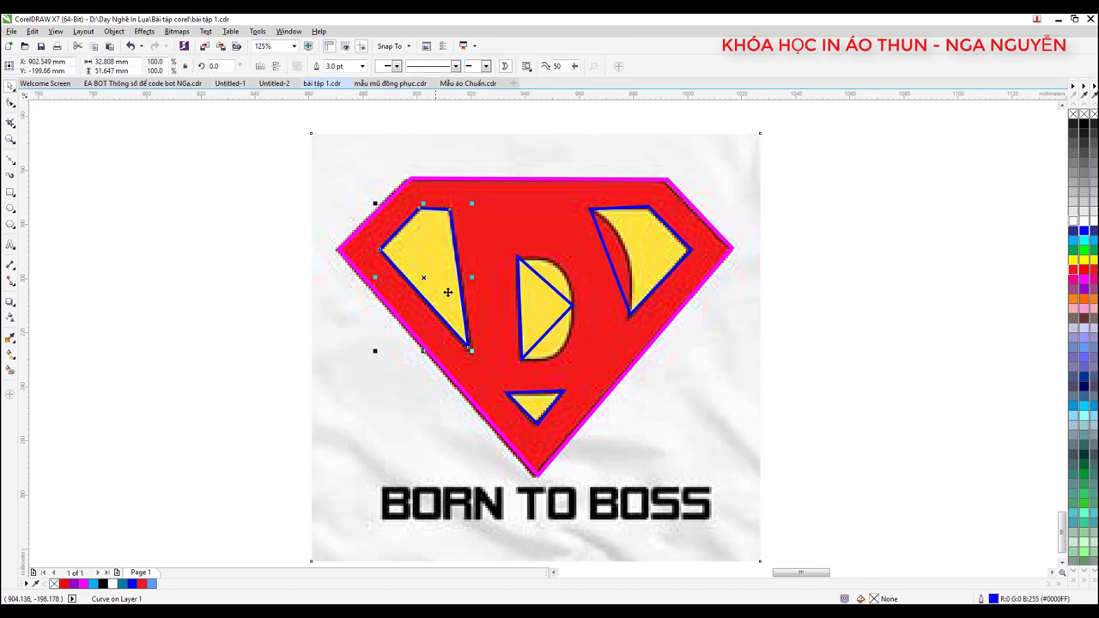
click(535, 408)
click(435, 281)
click(532, 413)
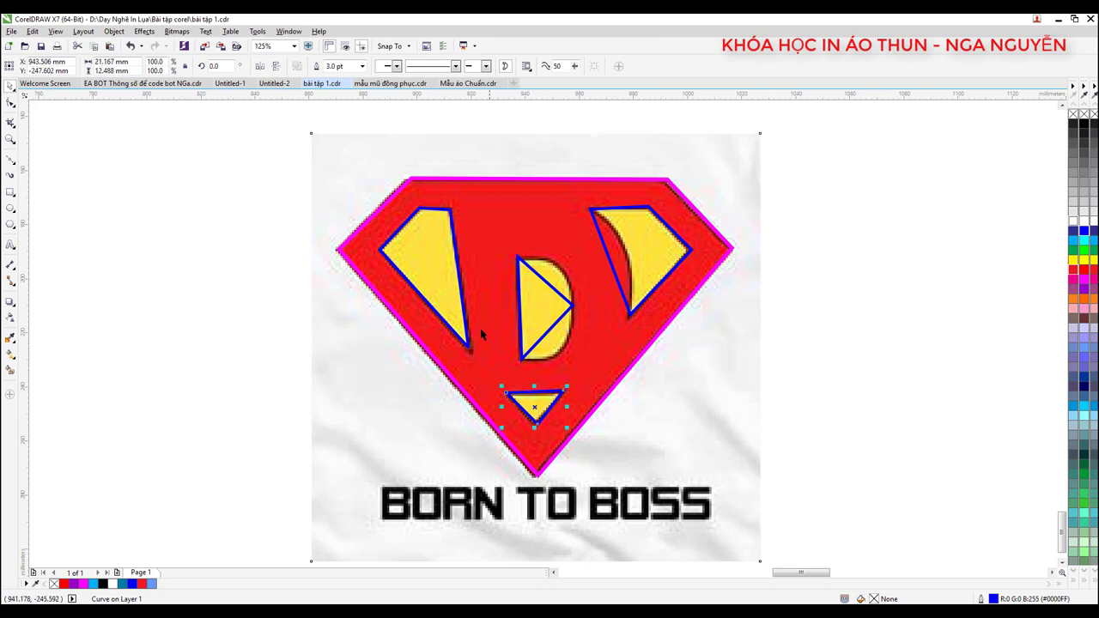
click(441, 296)
click(539, 409)
click(850, 365)
click(556, 287)
- Bend the traced D's upper and lower diagonal edges outward along the letter's rounded bowl
key(F10)
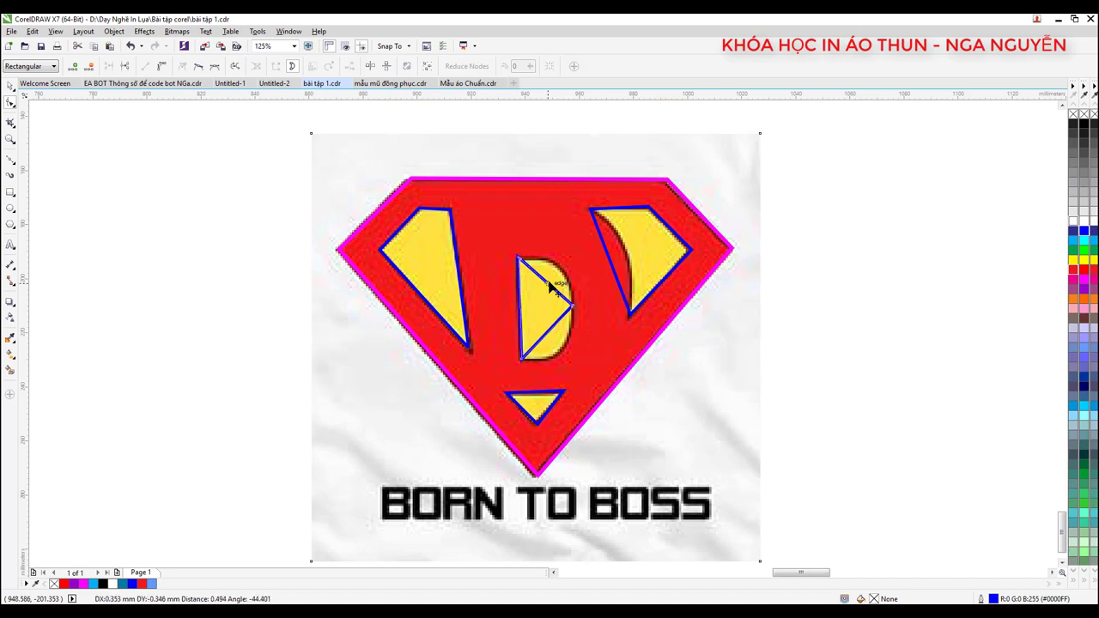
mouse_move(546, 287)
mouse_down()
mouse_move(568, 260)
mouse_move(548, 290)
mouse_up()
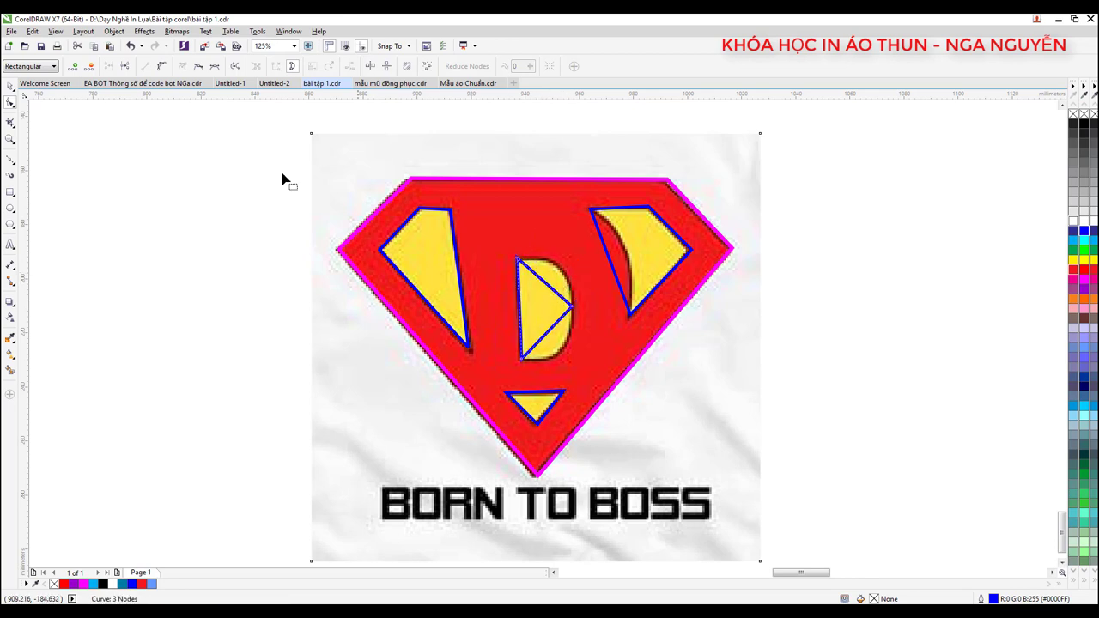
click(558, 296)
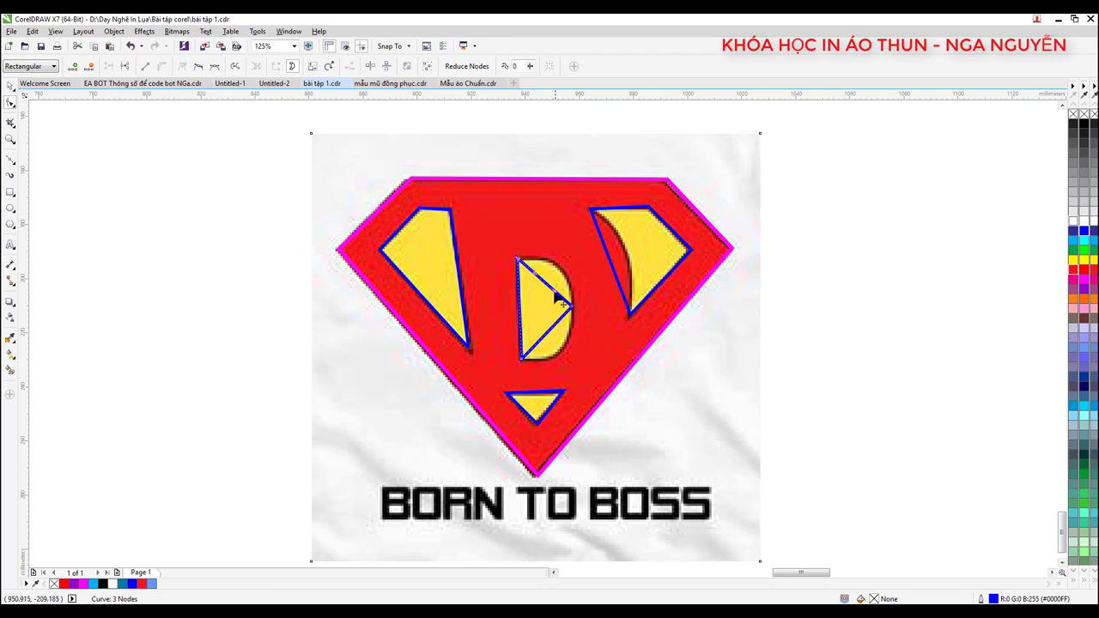
drag(558, 296, 573, 284)
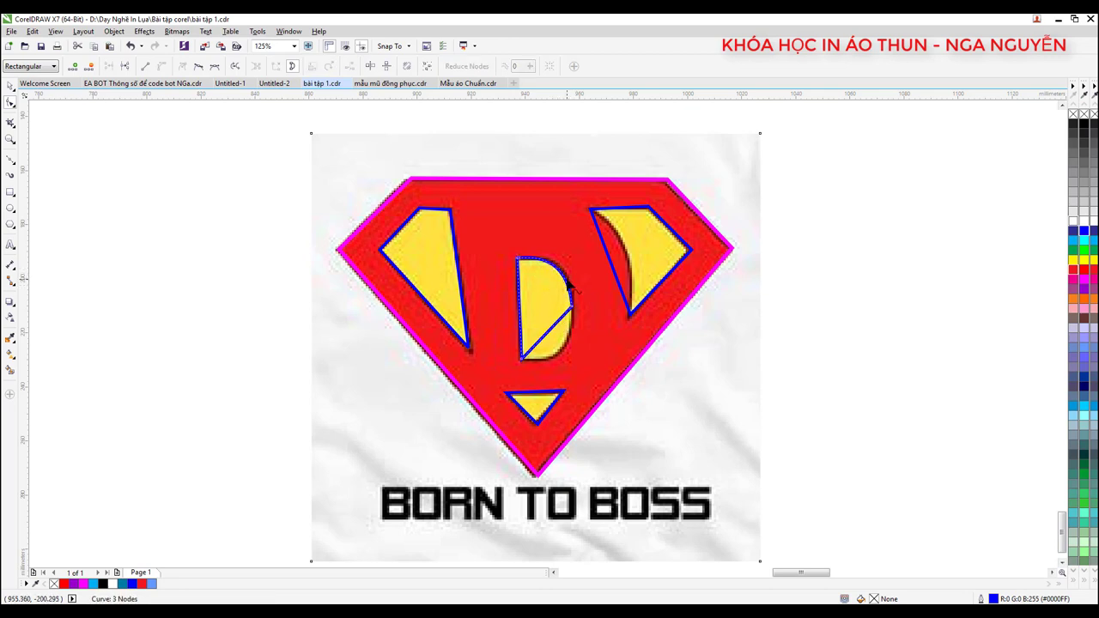
click(567, 285)
drag(558, 328, 564, 358)
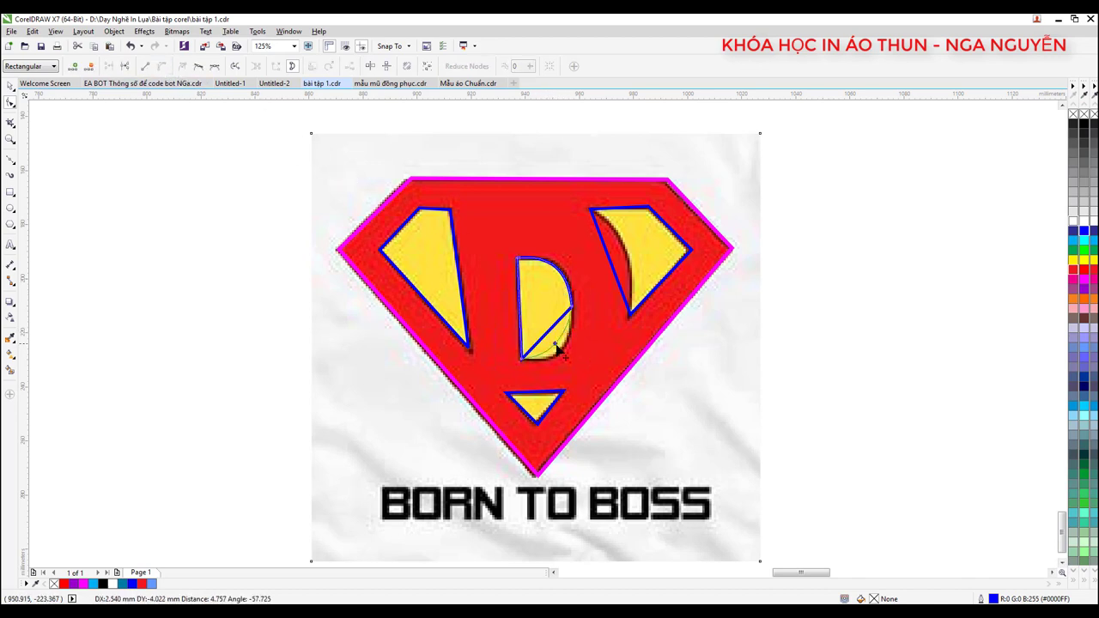
click(13, 244)
- Write the note '1. CTRL A 2. BẺ CONG, GOC' and move it up-left of the logo
click(178, 230)
text(1)
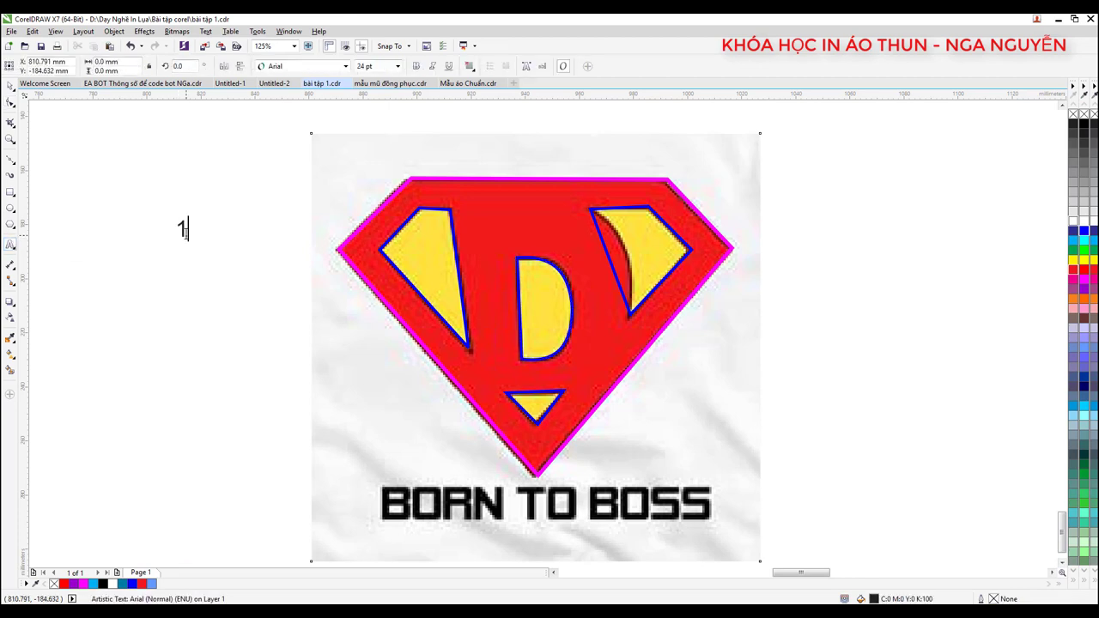
text(. )
text(CTRL)
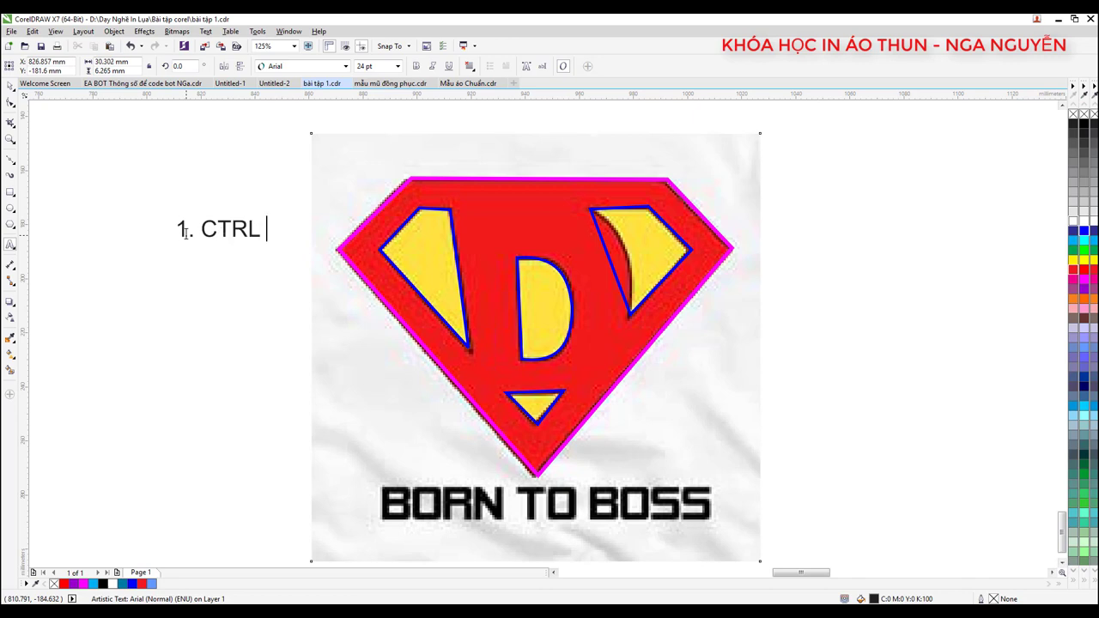
text( A )
text(2. )
text(BẺ )
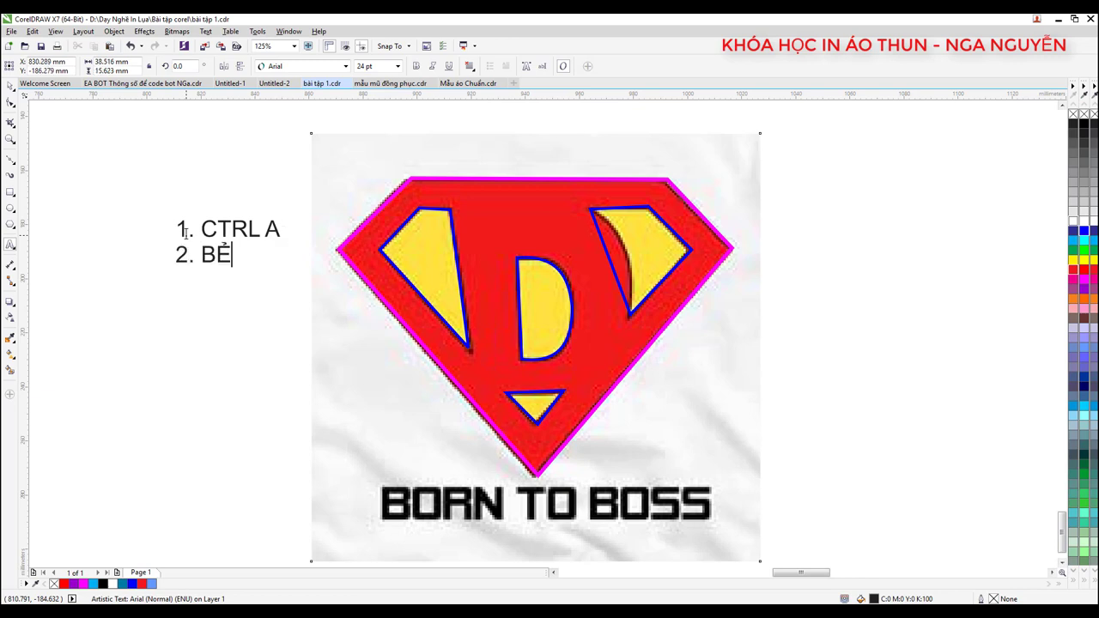
text(CONG)
text(, GO)
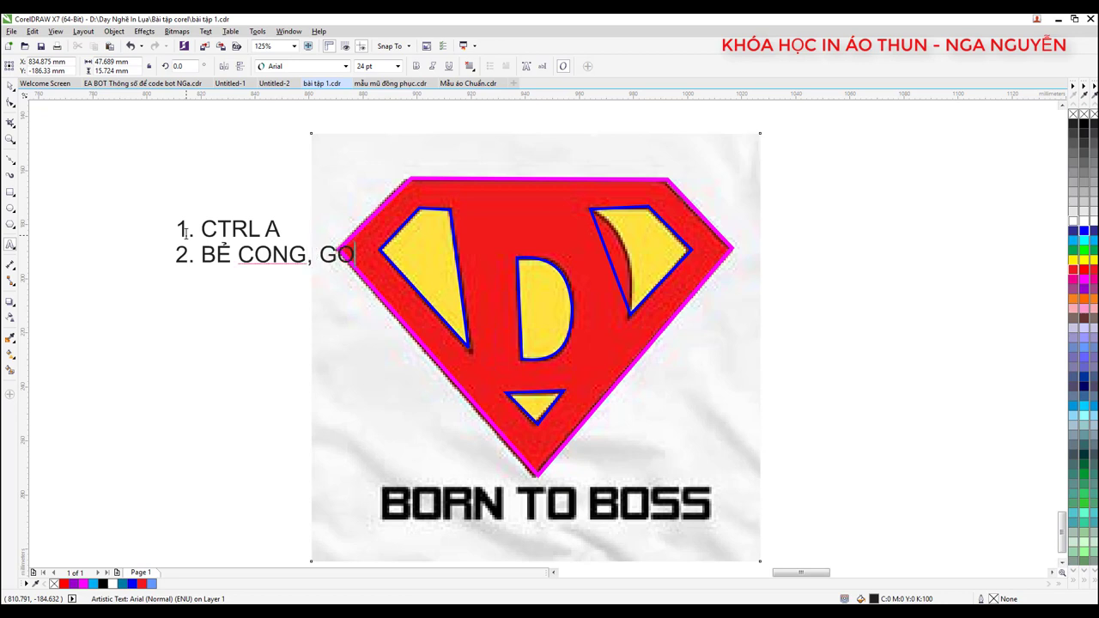
text(C)
key(Return)
click(10, 101)
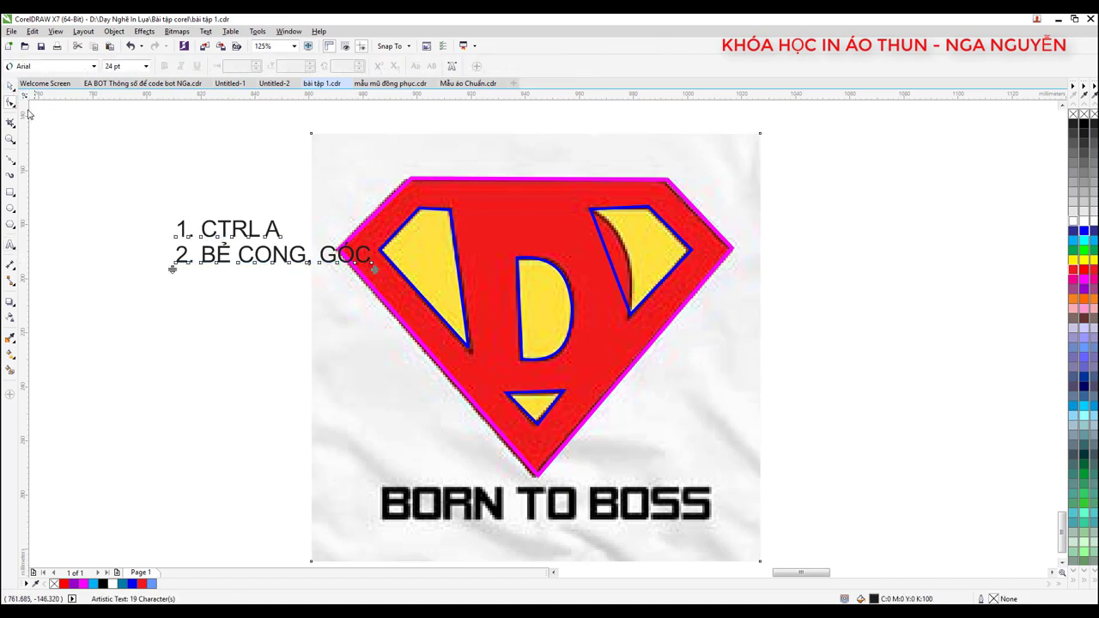
key(space)
drag(201, 213, 130, 188)
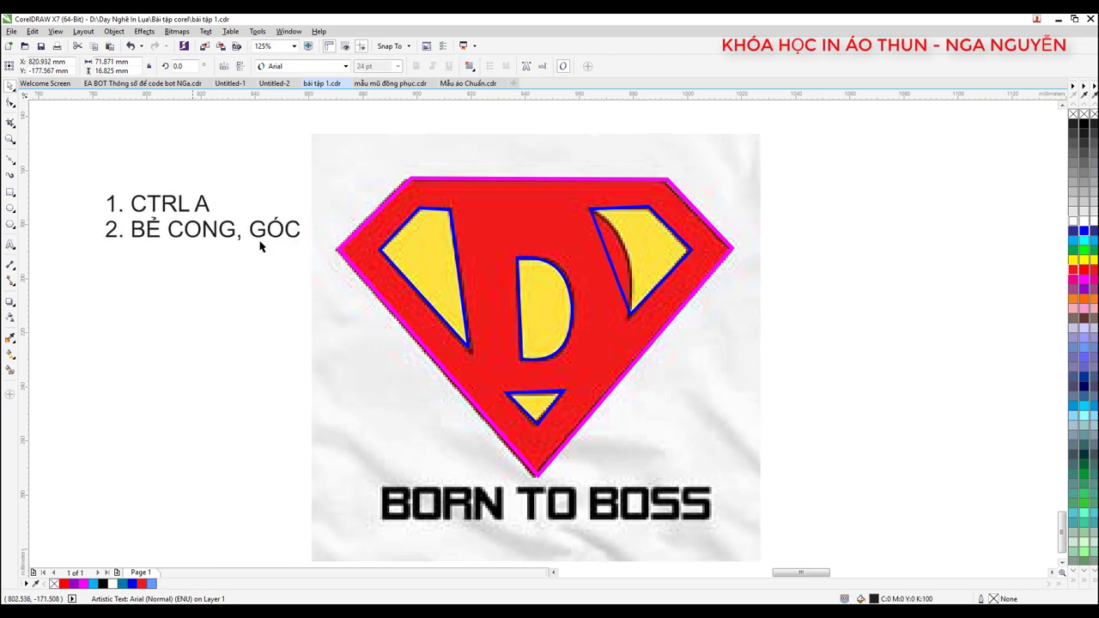
- Add a third line '3. CHỈNH' to the note
double_click(295, 232)
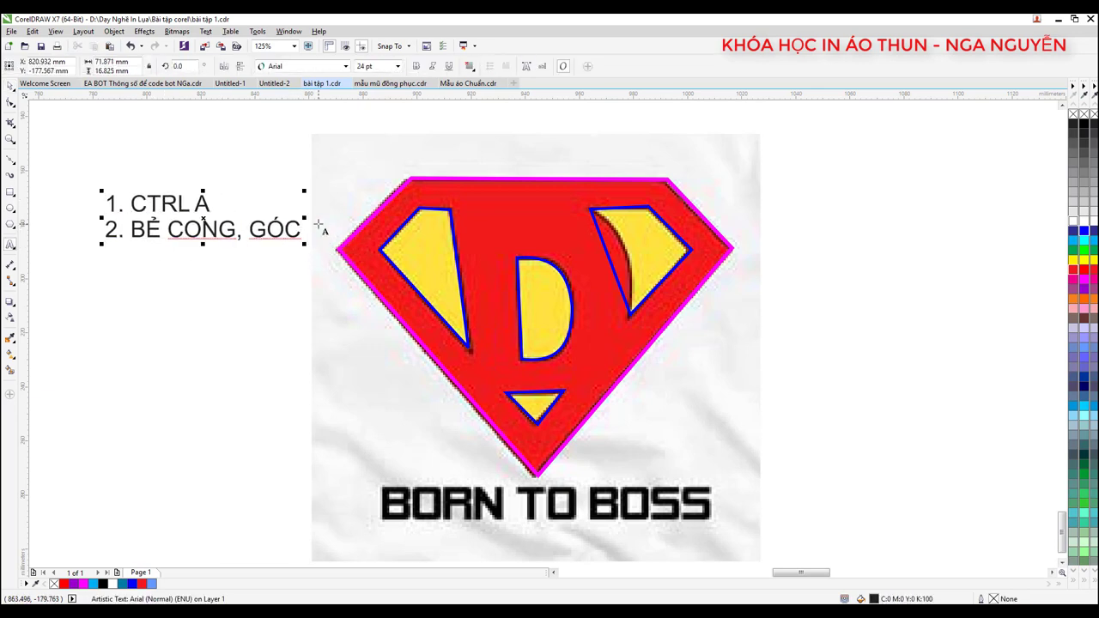
key(Return)
text(3. )
text(C)
text(HỈNH)
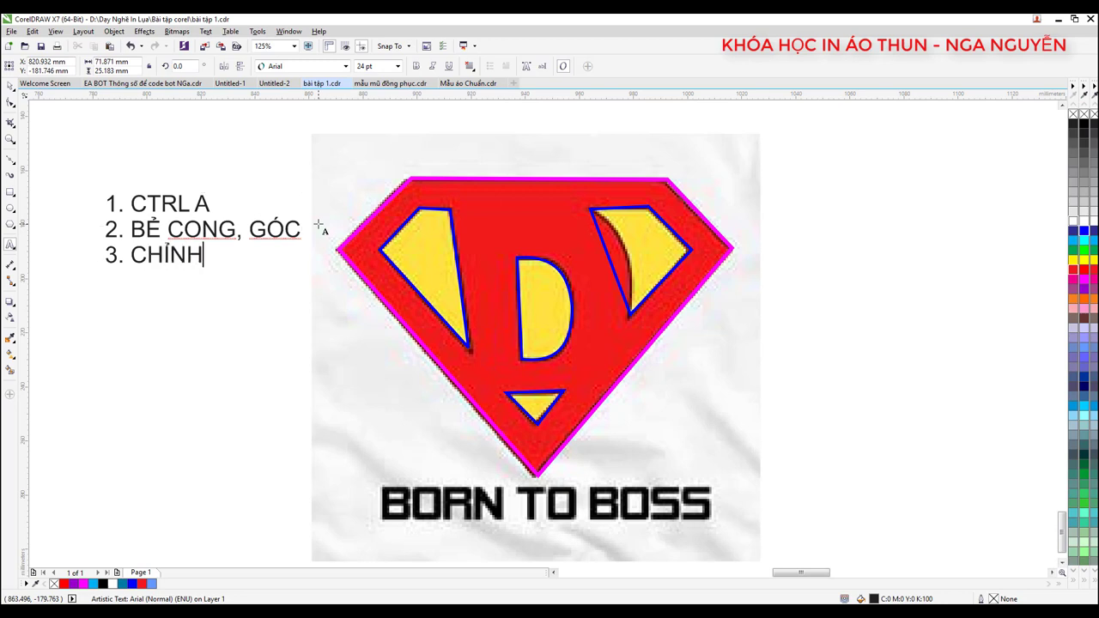
key(Return)
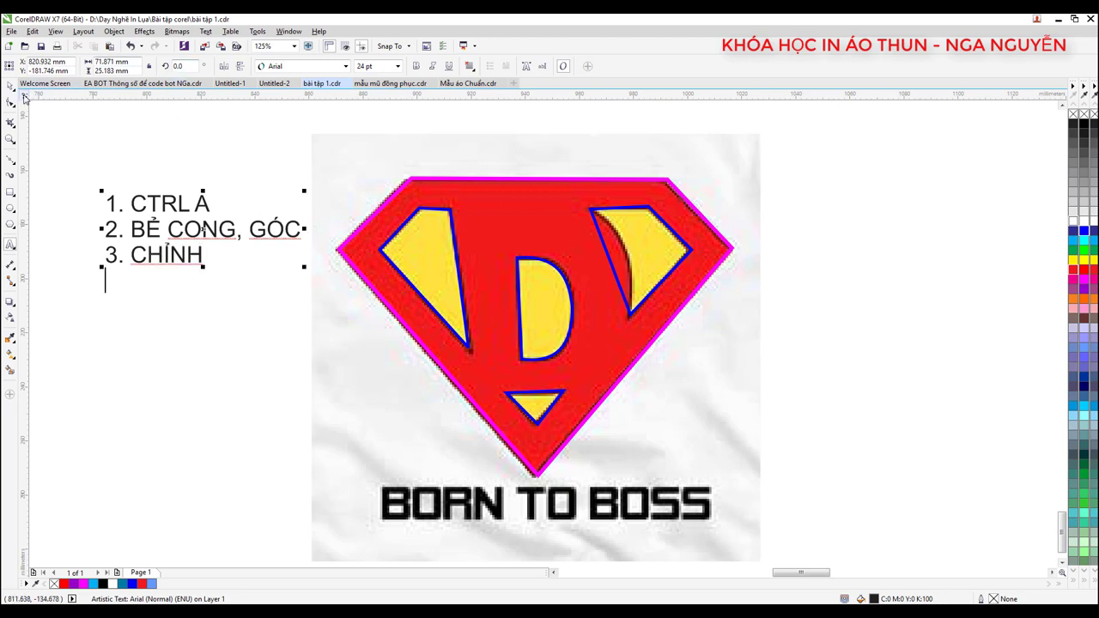
key(F10)
click(618, 268)
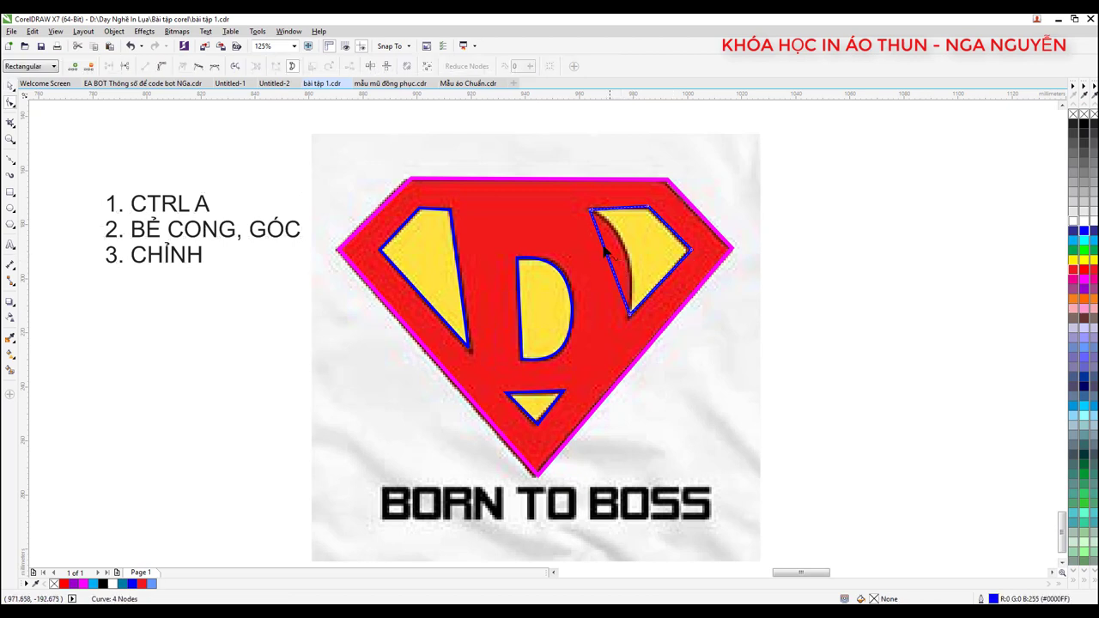
- Curve the right yellow shape's left and lower edges to follow the logo's rounded inner edge
click(614, 262)
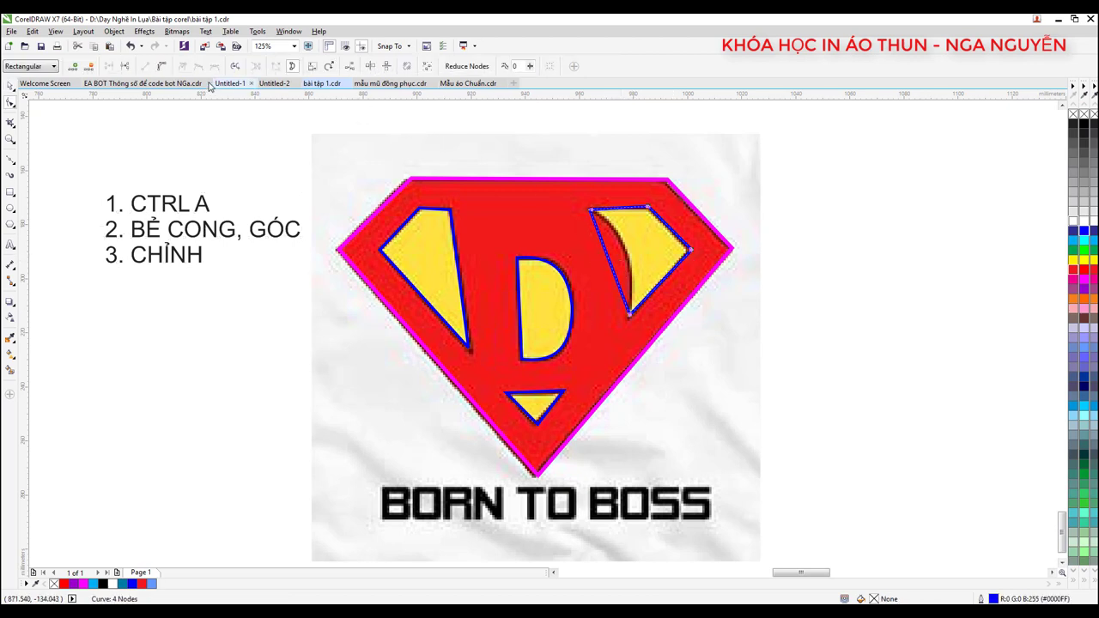
click(612, 270)
drag(612, 269, 620, 259)
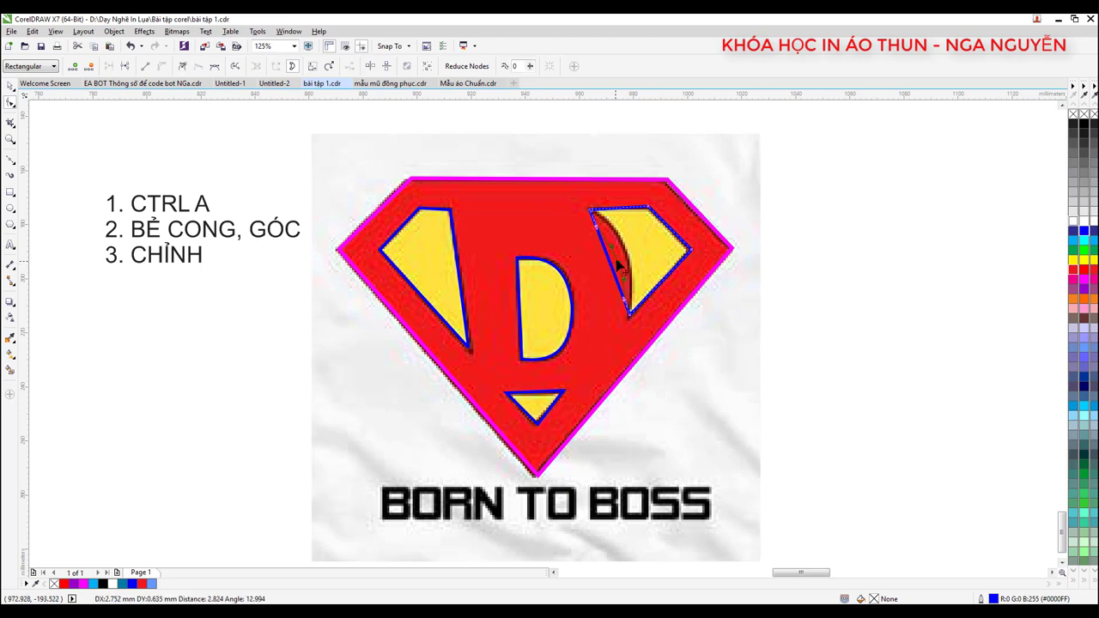
key(ctrl+z)
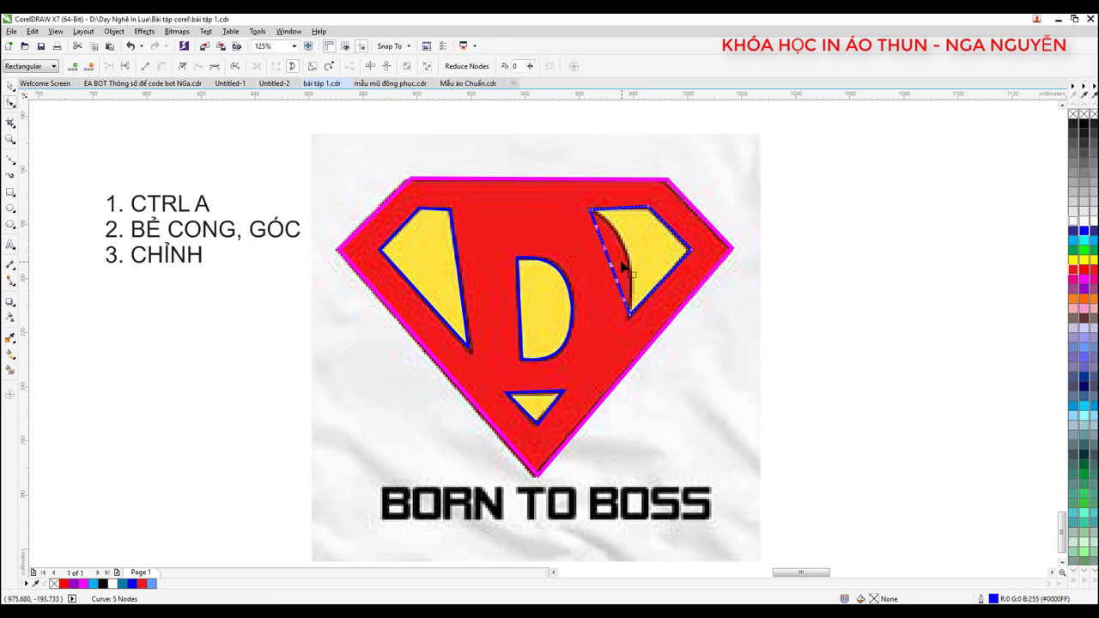
click(611, 270)
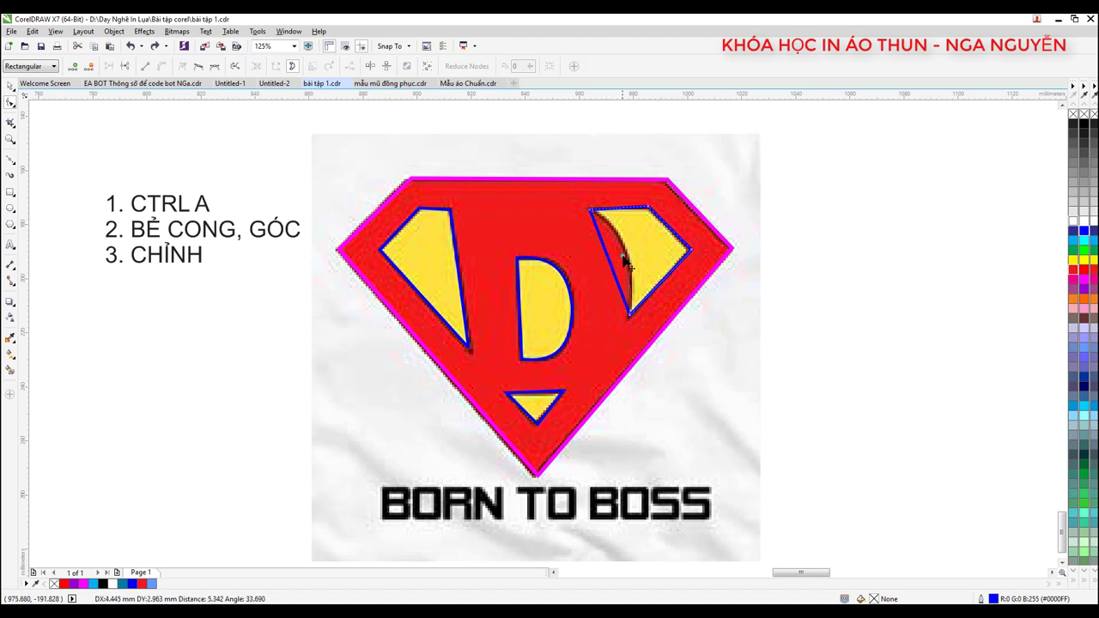
drag(611, 269, 630, 241)
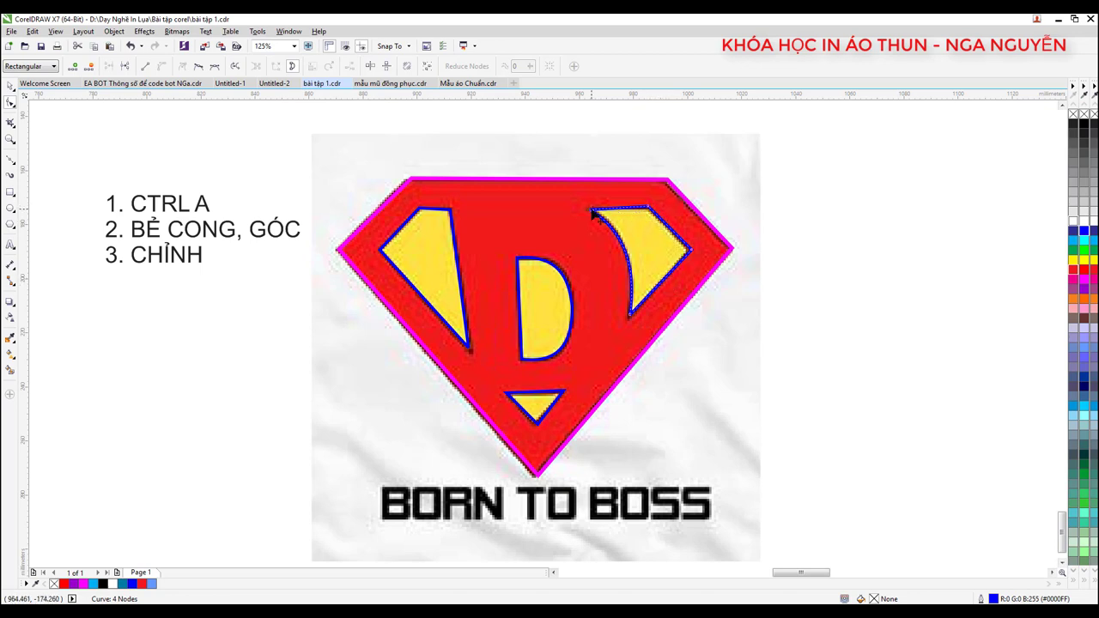
double_click(660, 285)
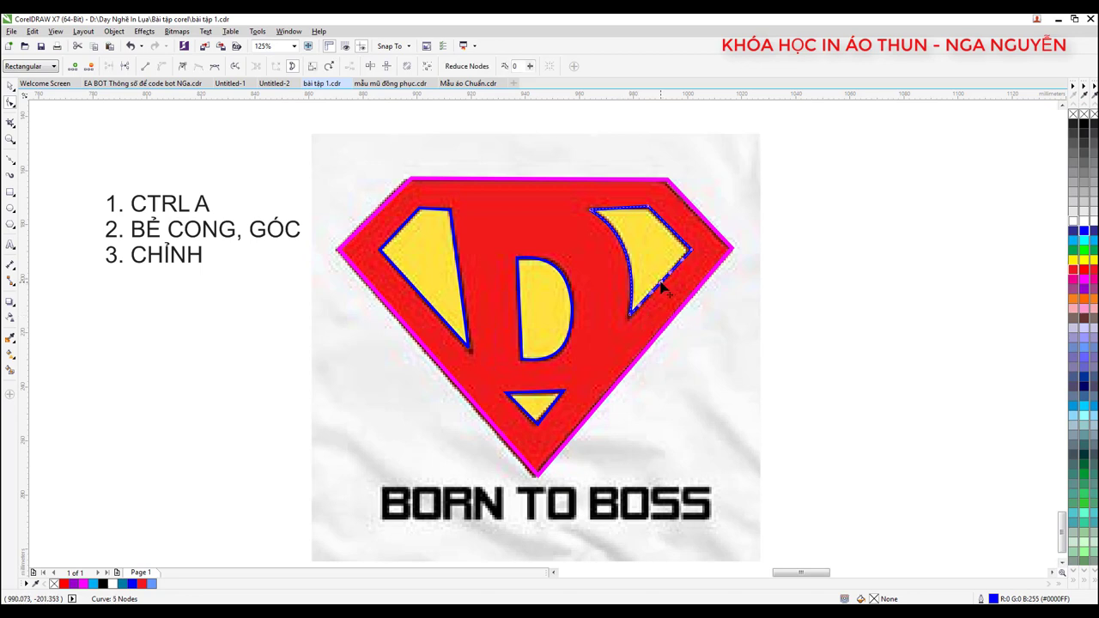
drag(660, 285, 703, 298)
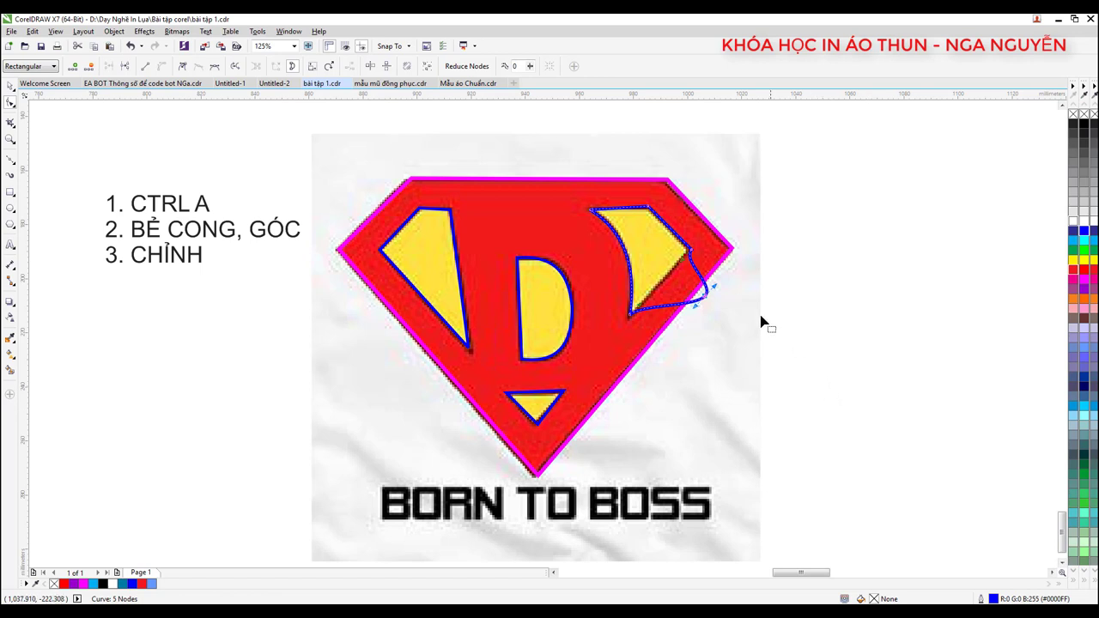
double_click(704, 299)
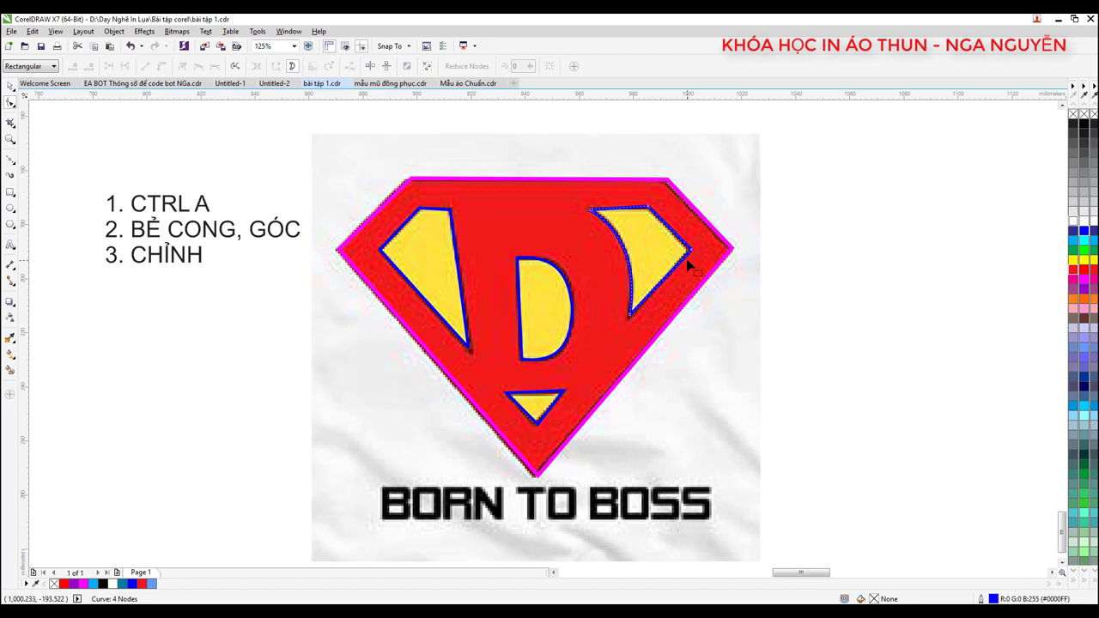
- Fill the four inner tracing shapes white
click(10, 86)
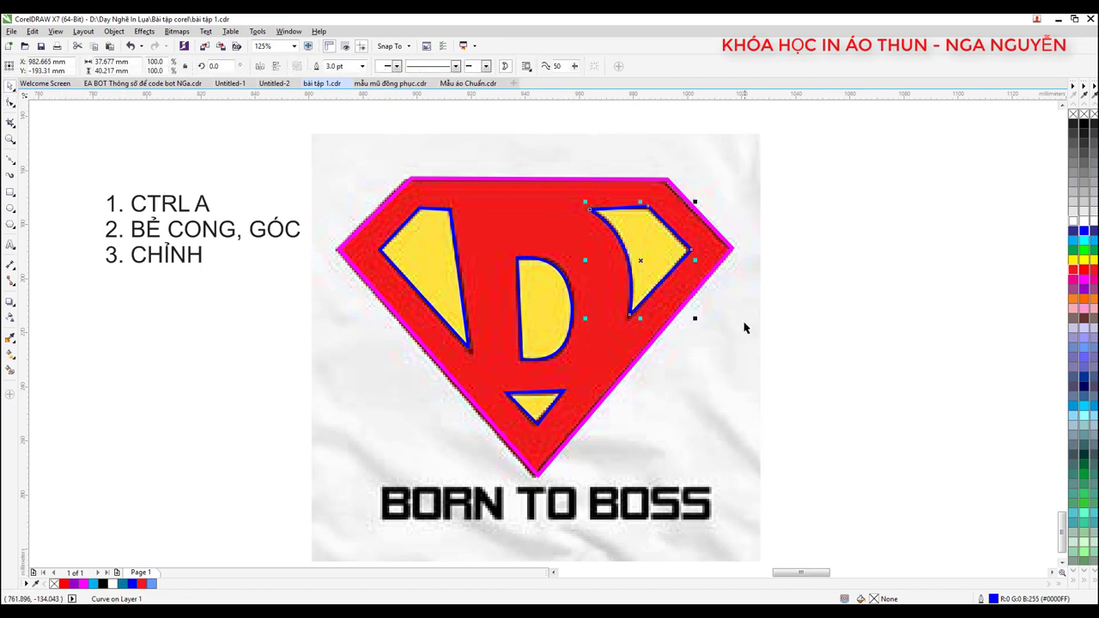
drag(860, 421, 347, 192)
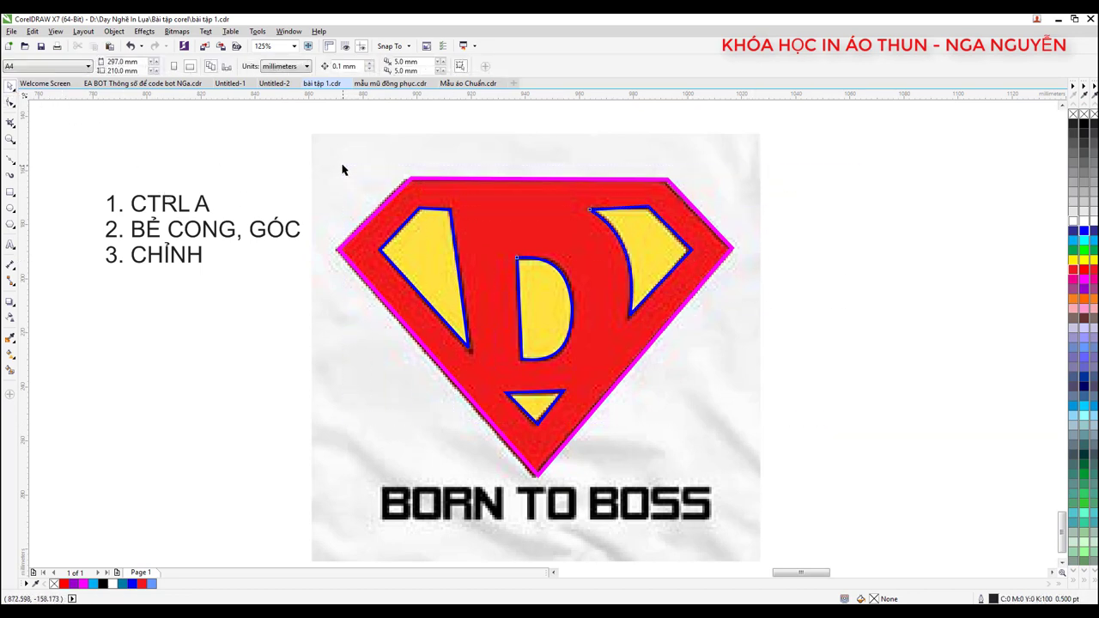
drag(850, 426, 376, 191)
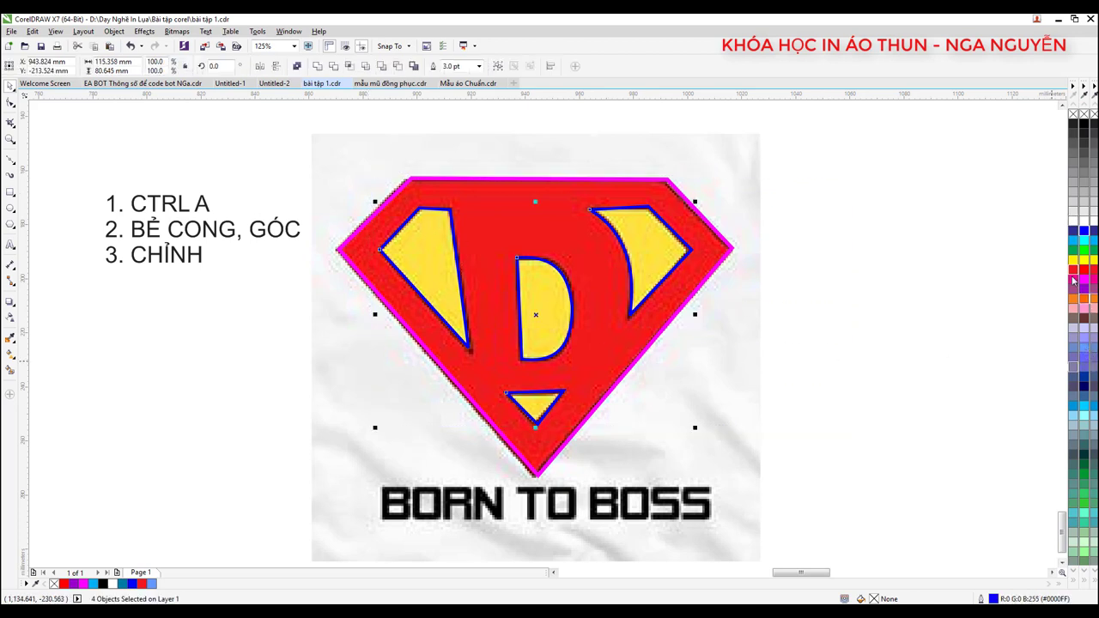
click(1084, 221)
click(889, 280)
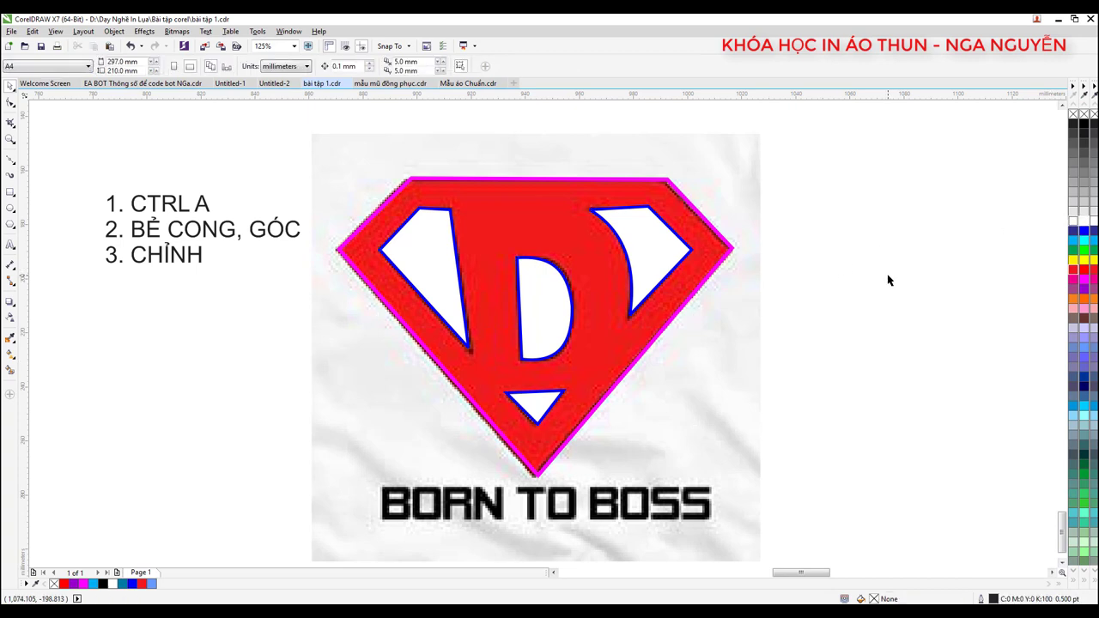
- Fill the shield yellow and move all five logo objects right of the original design
click(567, 209)
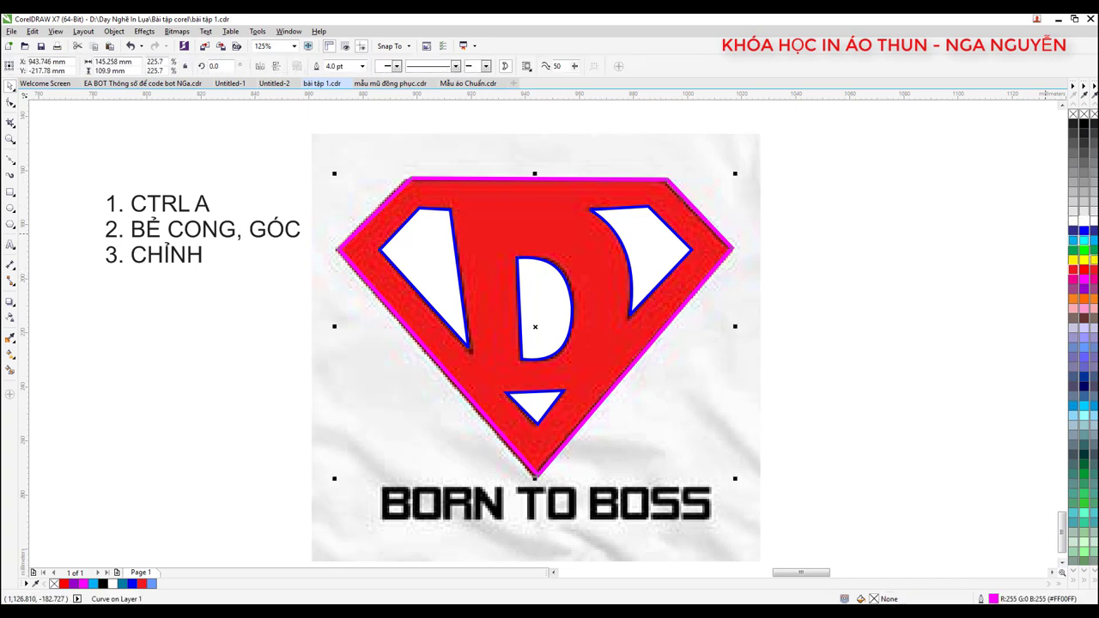
click(1084, 266)
click(908, 312)
scroll(487, 220, down, 2)
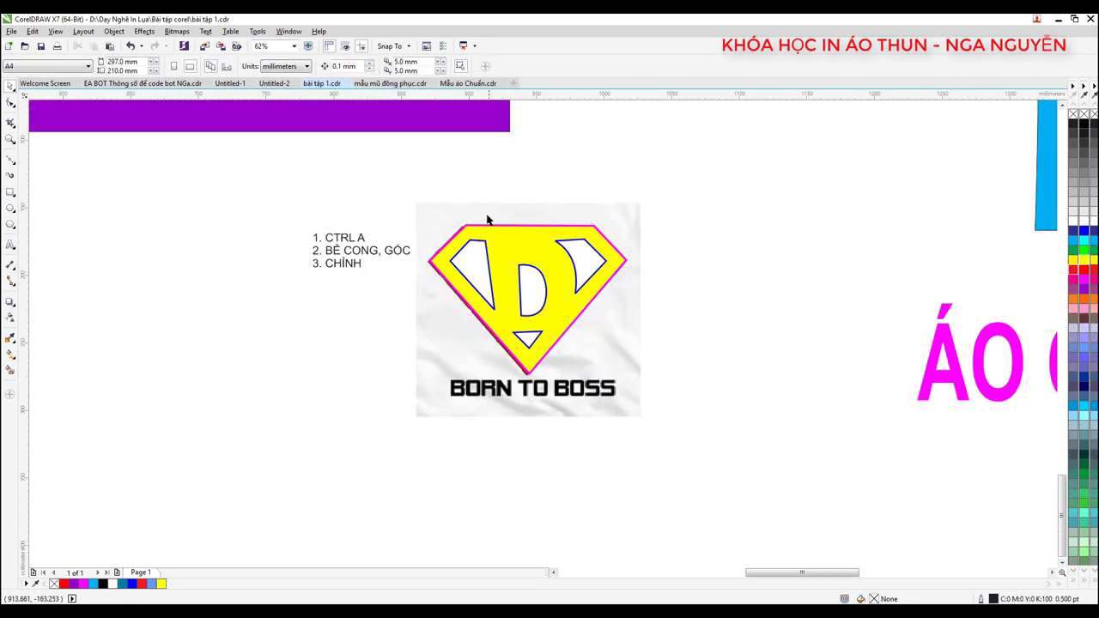
drag(417, 182, 702, 390)
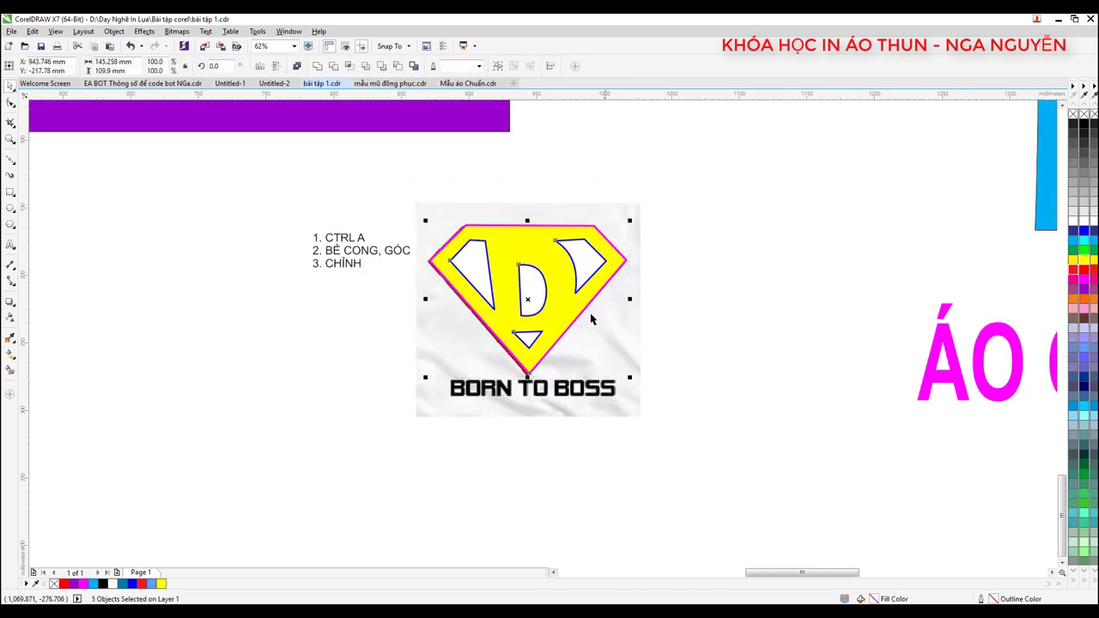
drag(591, 319, 794, 323)
key(Escape)
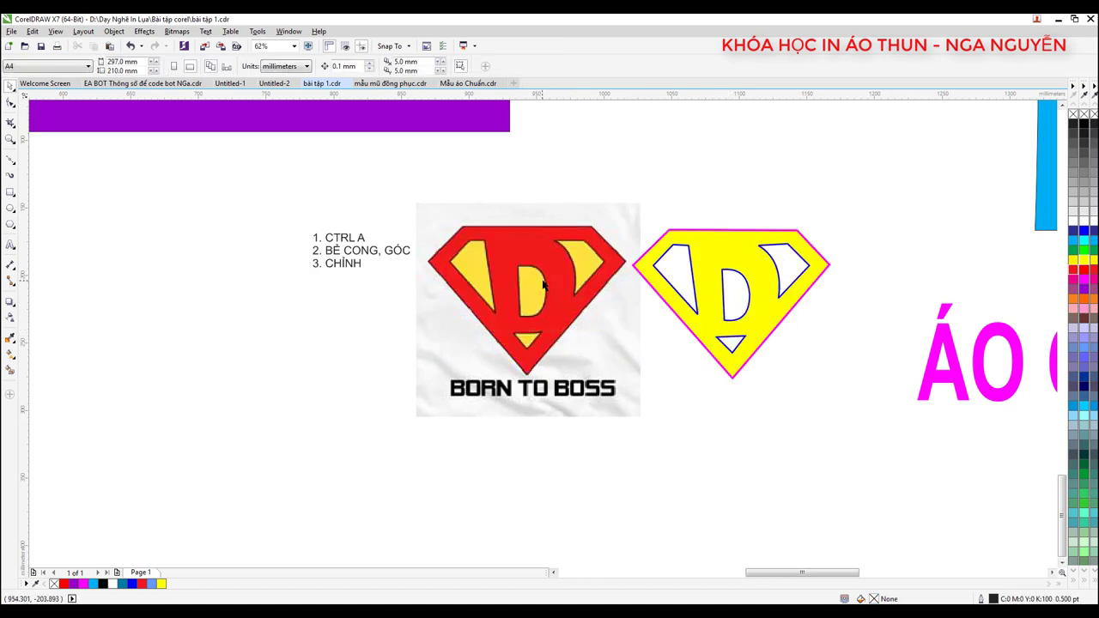
- Insert '0. KHÓA ĐỐI TƯỢNG' as the step list's new first line
double_click(315, 238)
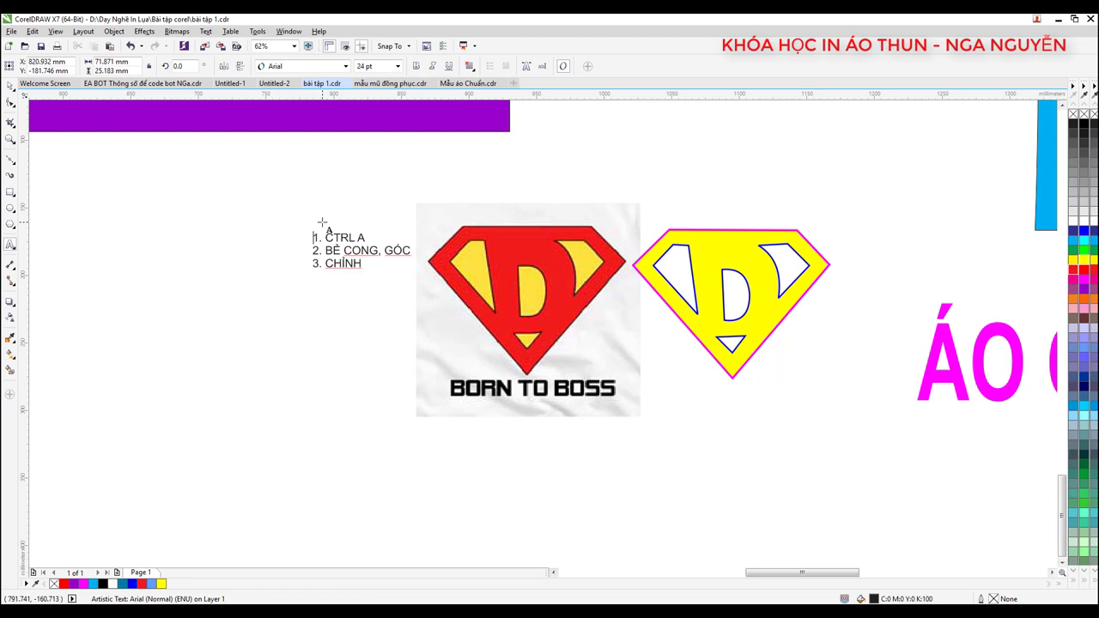
text(0)
text(.)
text( KHÓA ĐÔI)
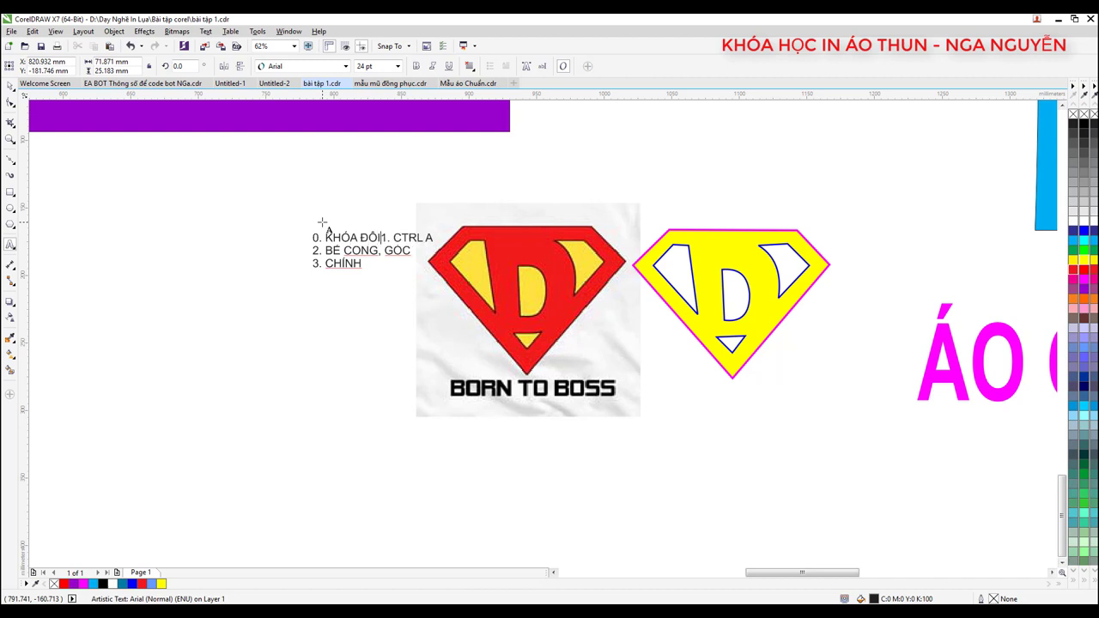
text(s TƯƠNG)
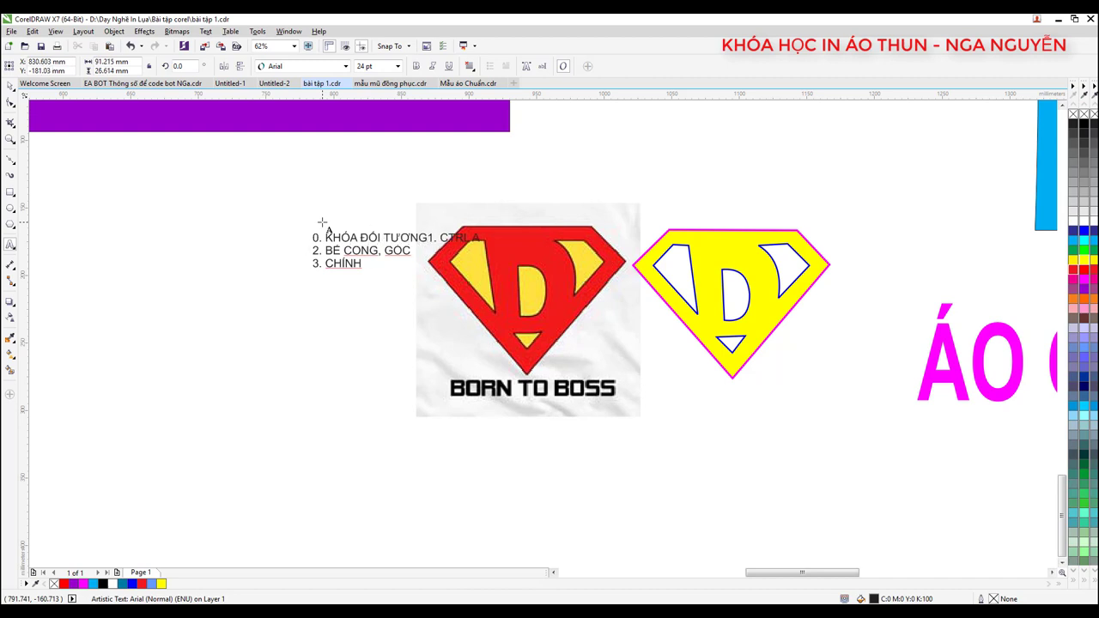
text(j)
key(Return)
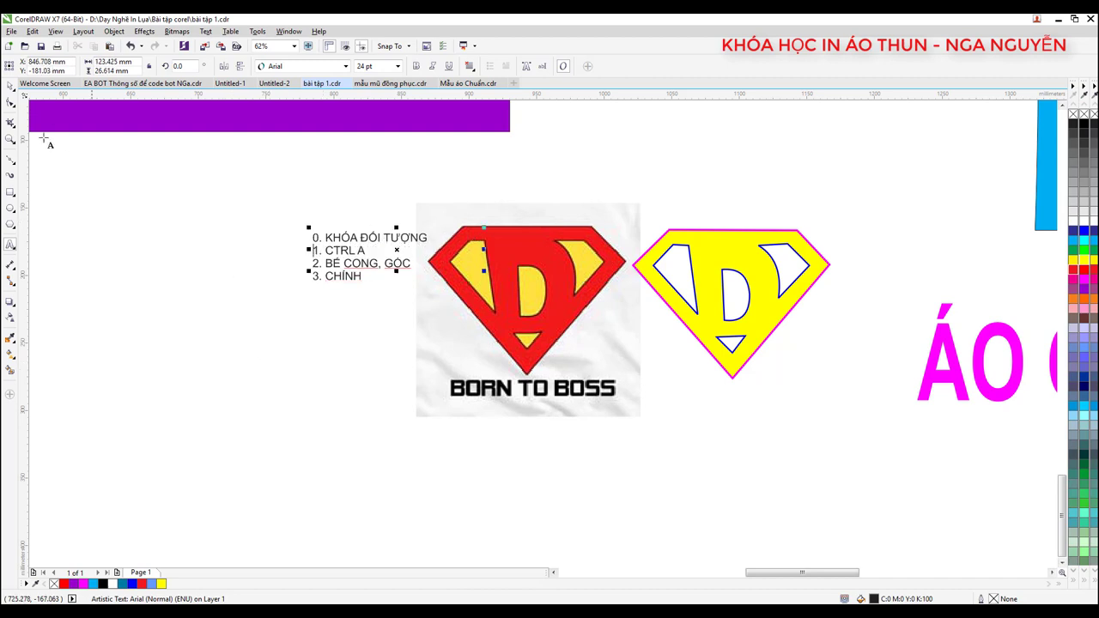
- Move the step list left and up and enlarge it to about 57 pt
click(10, 86)
drag(336, 236, 218, 214)
drag(312, 262, 468, 328)
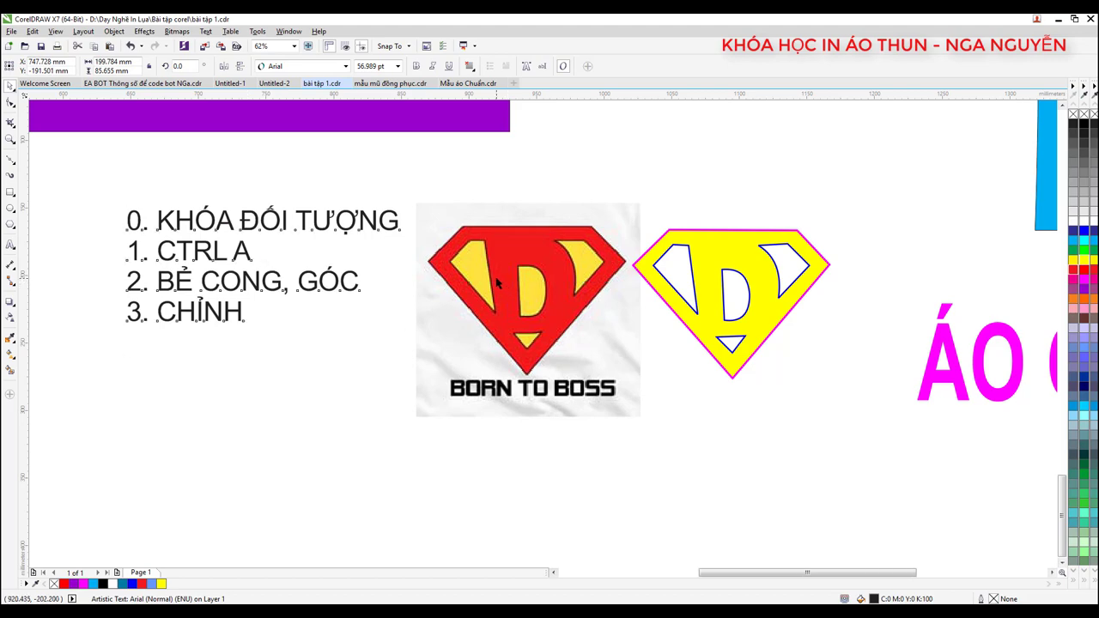
scroll(478, 274, down, 3)
scroll(429, 183, down, 2)
- Move the A6 'Forevers friends' bitmap over beside the yellow logo
scroll(444, 160, up, 1)
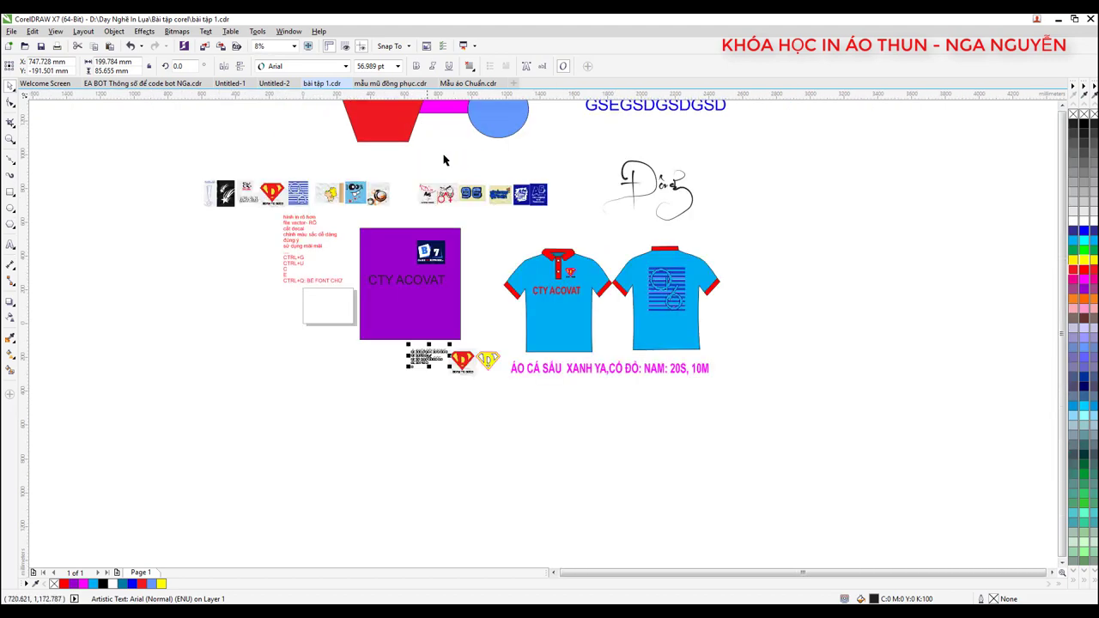
click(431, 368)
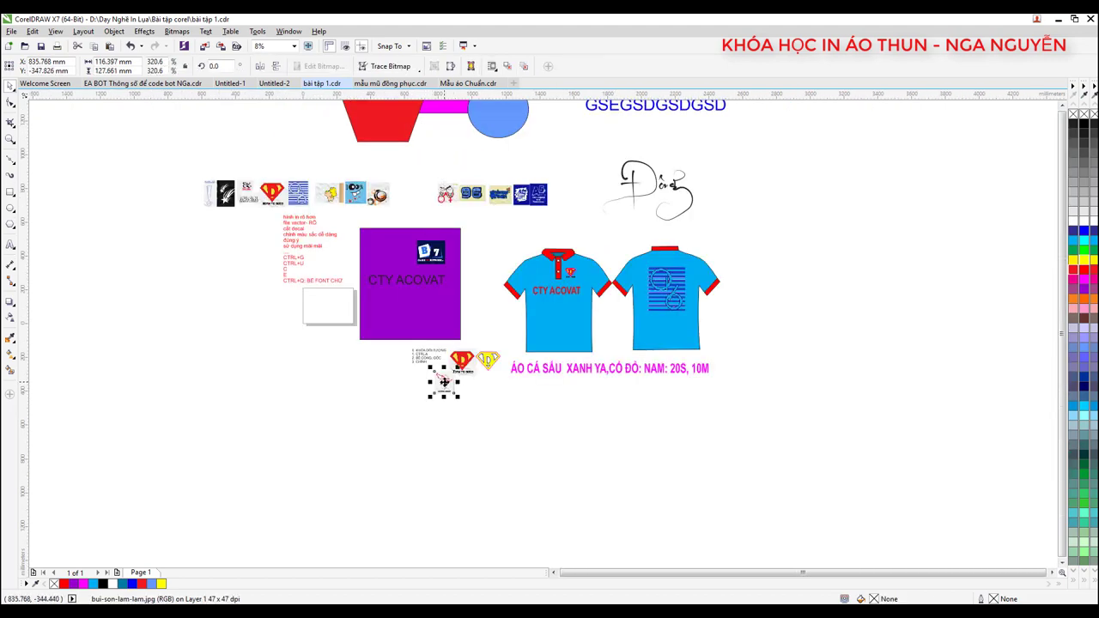
scroll(426, 361, up, 3)
mouse_move(426, 360)
mouse_down()
mouse_move(406, 314)
mouse_move(709, 249)
mouse_up()
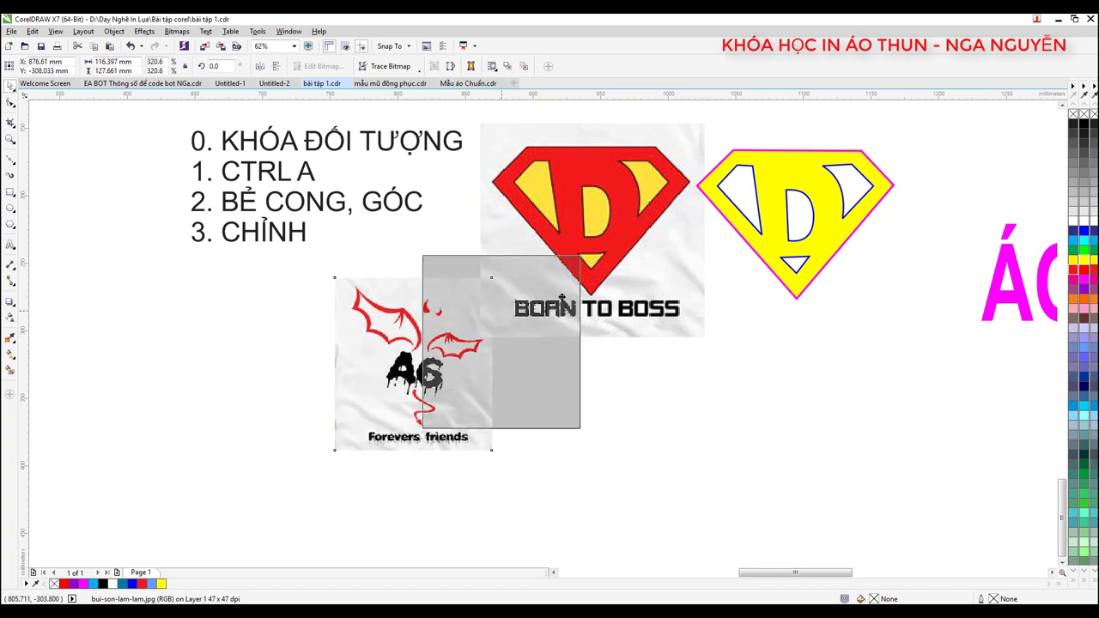
mouse_move(758, 318)
mouse_down()
mouse_move(797, 296)
mouse_move(804, 398)
mouse_up()
click(862, 296)
drag(834, 289, 865, 212)
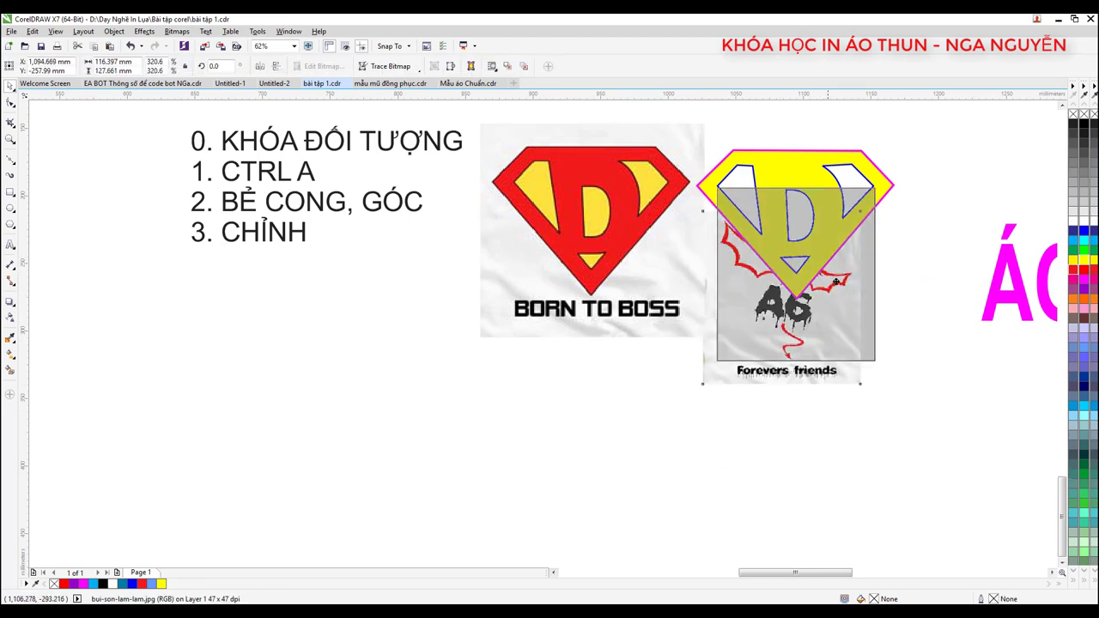
- Enlarge the A6 bitmap and place it left of the step list
drag(890, 342, 943, 412)
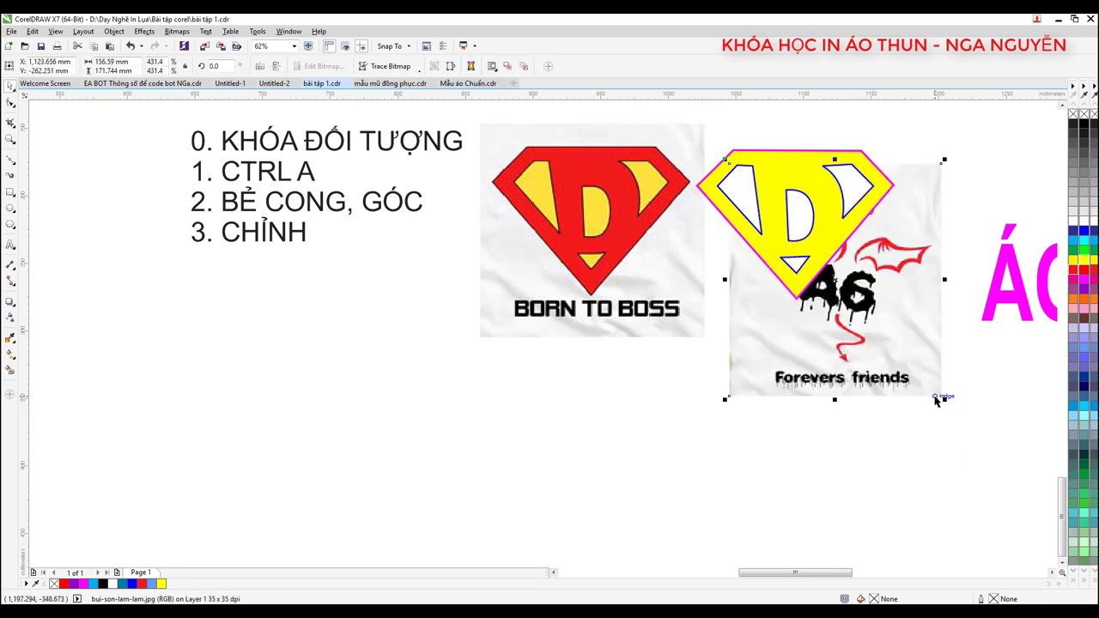
mouse_move(855, 343)
mouse_down()
mouse_move(820, 321)
mouse_move(389, 441)
mouse_up()
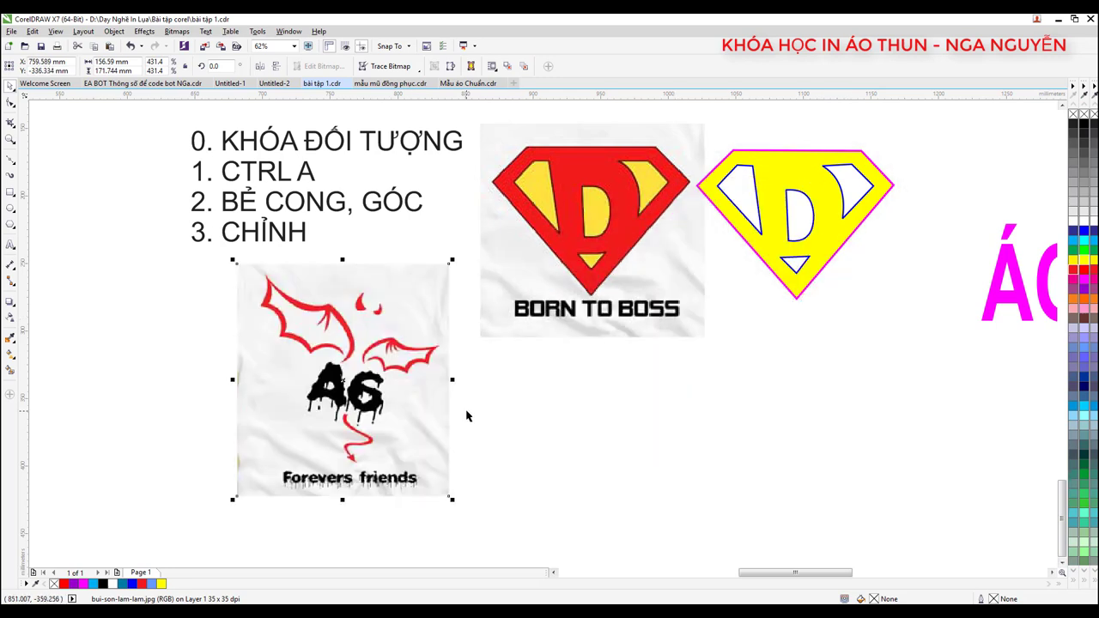
click(555, 439)
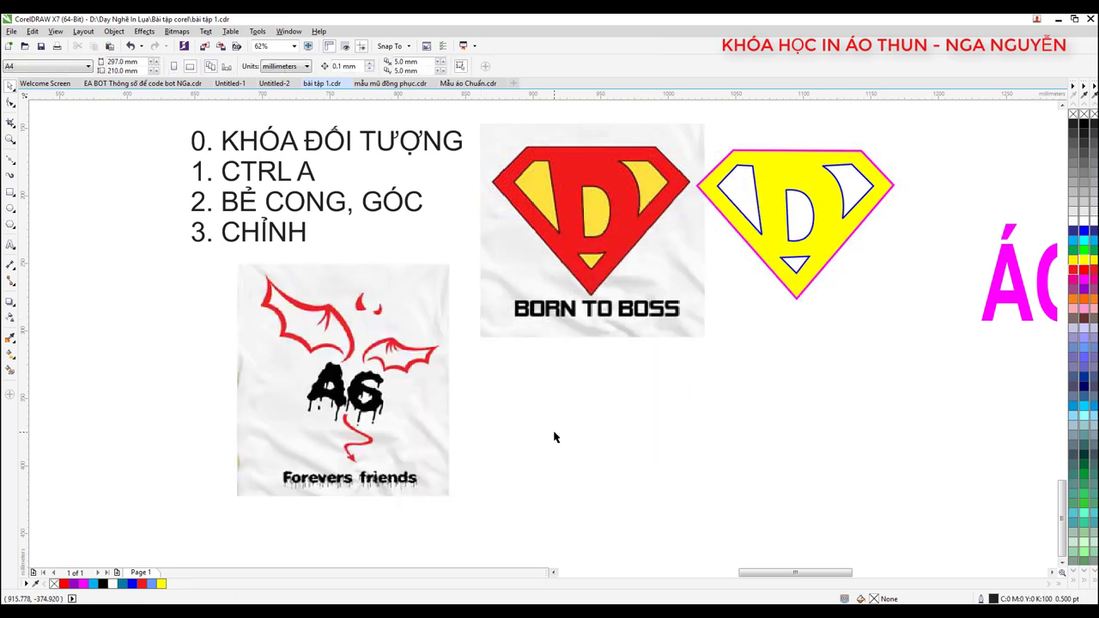
scroll(546, 426, down, 2)
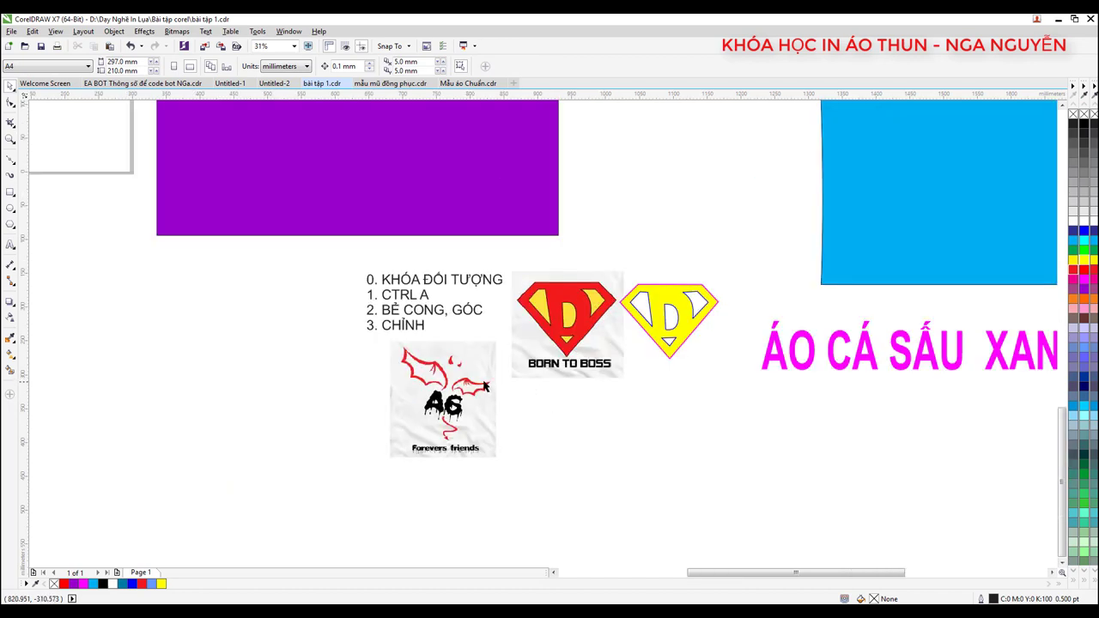
drag(485, 386, 319, 320)
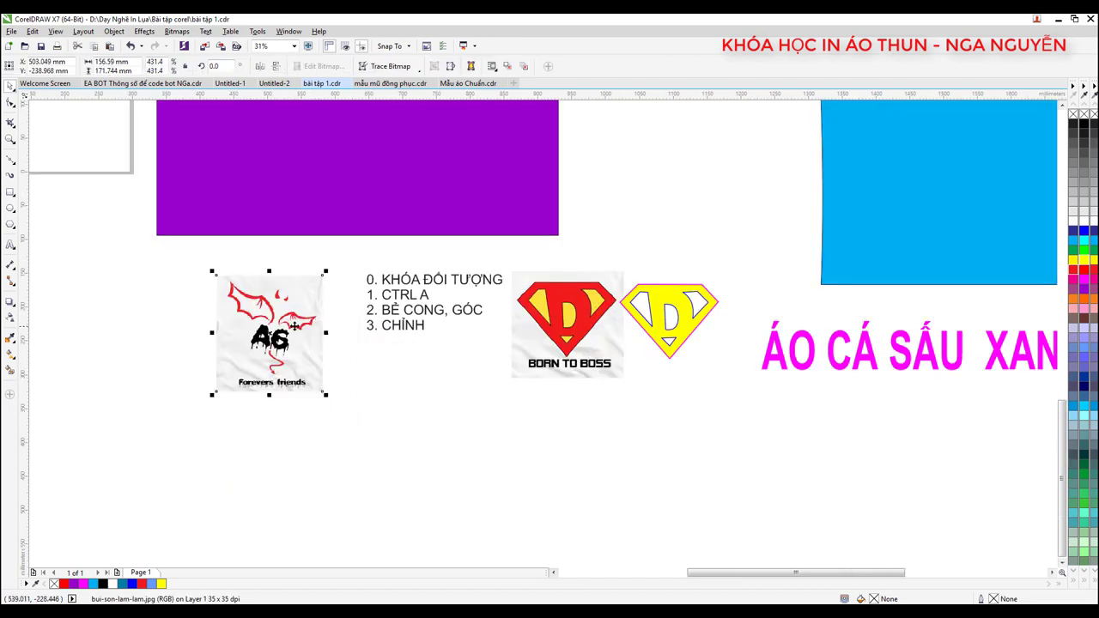
scroll(615, 317, up, 2)
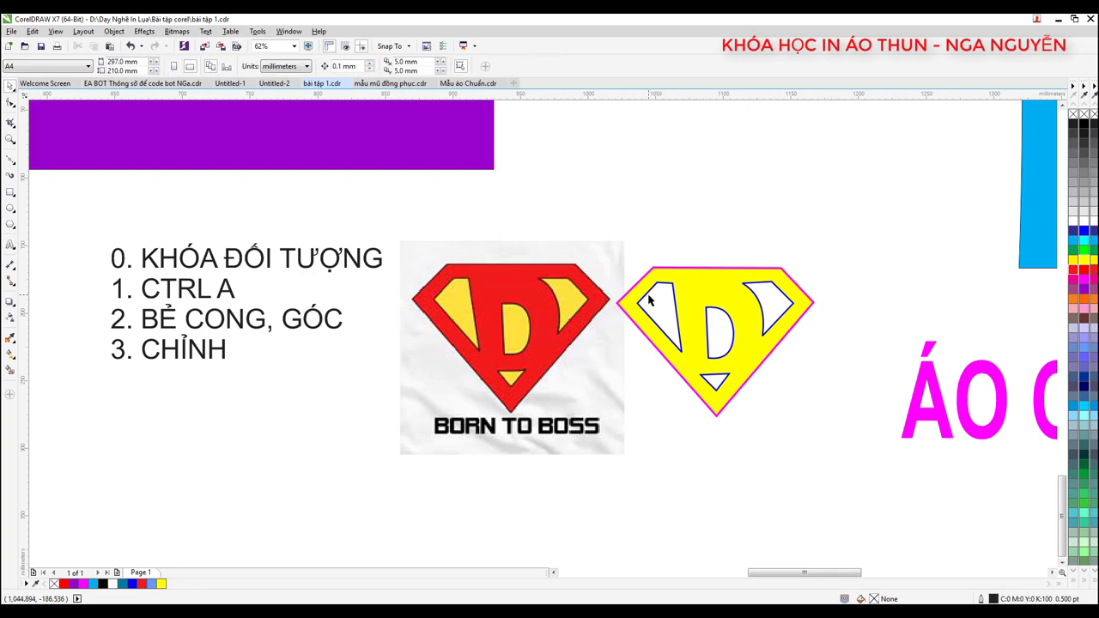
scroll(650, 268, up, 2)
scroll(552, 224, down, 4)
- Shift the yellow shield's five objects slightly right, then deselect them
scroll(533, 198, up, 2)
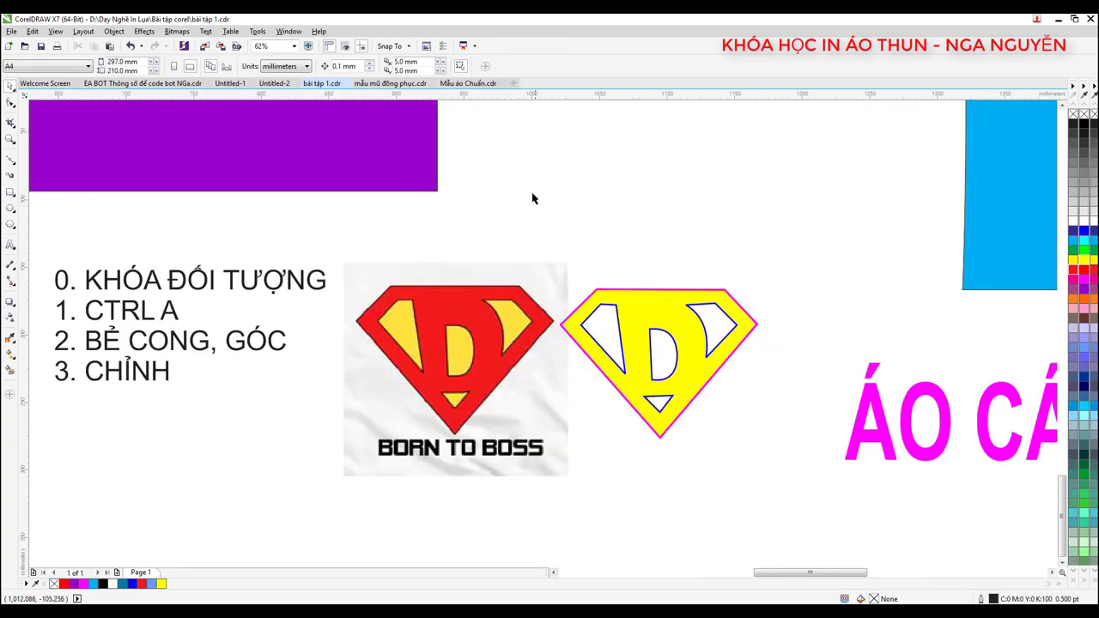
drag(532, 199, 816, 477)
drag(687, 330, 713, 329)
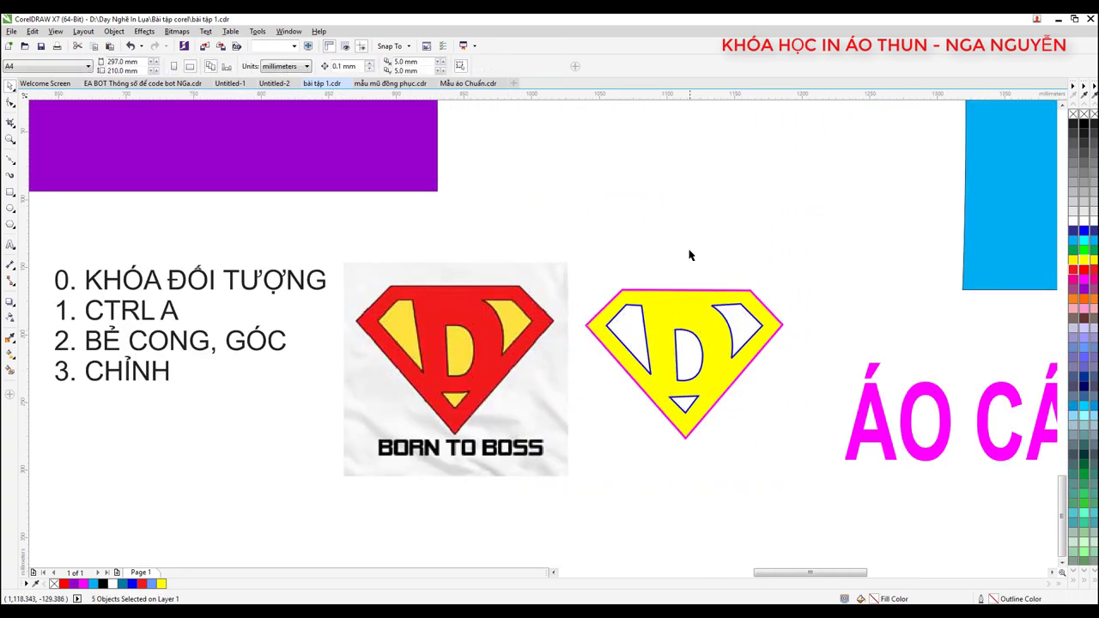
click(689, 255)
drag(546, 207, 845, 523)
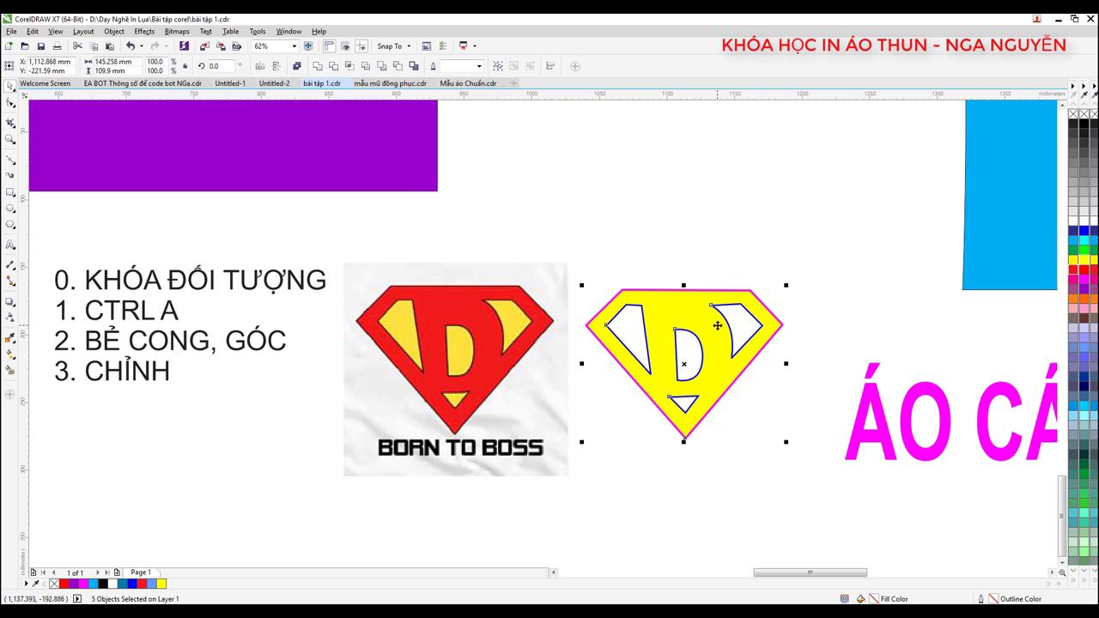
drag(553, 229, 817, 489)
click(744, 213)
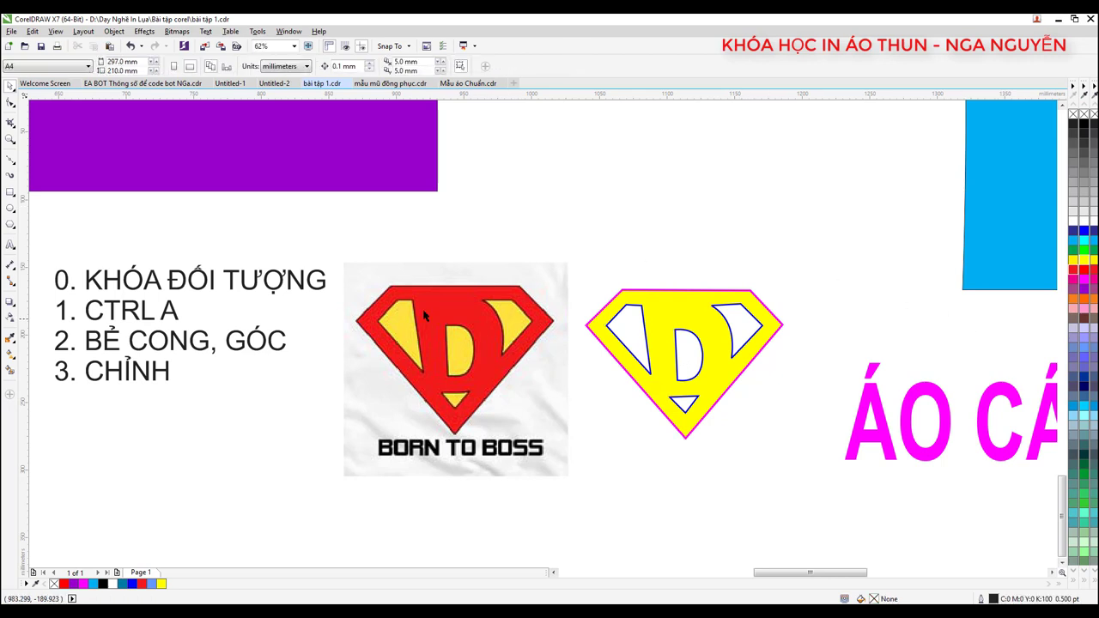
scroll(638, 333, down, 1)
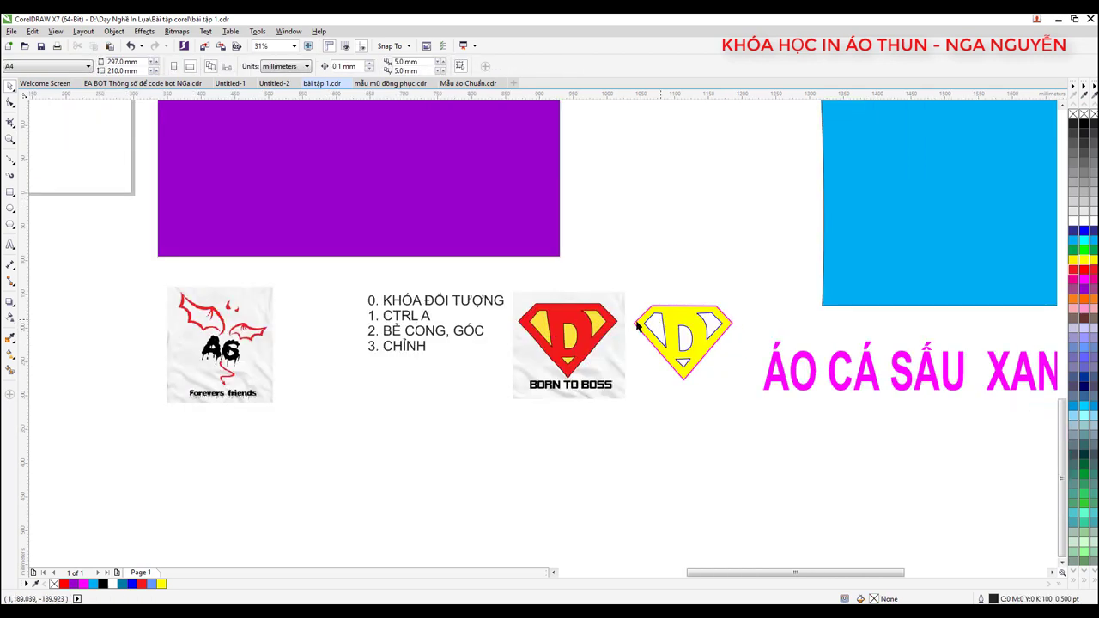
scroll(638, 324, up, 2)
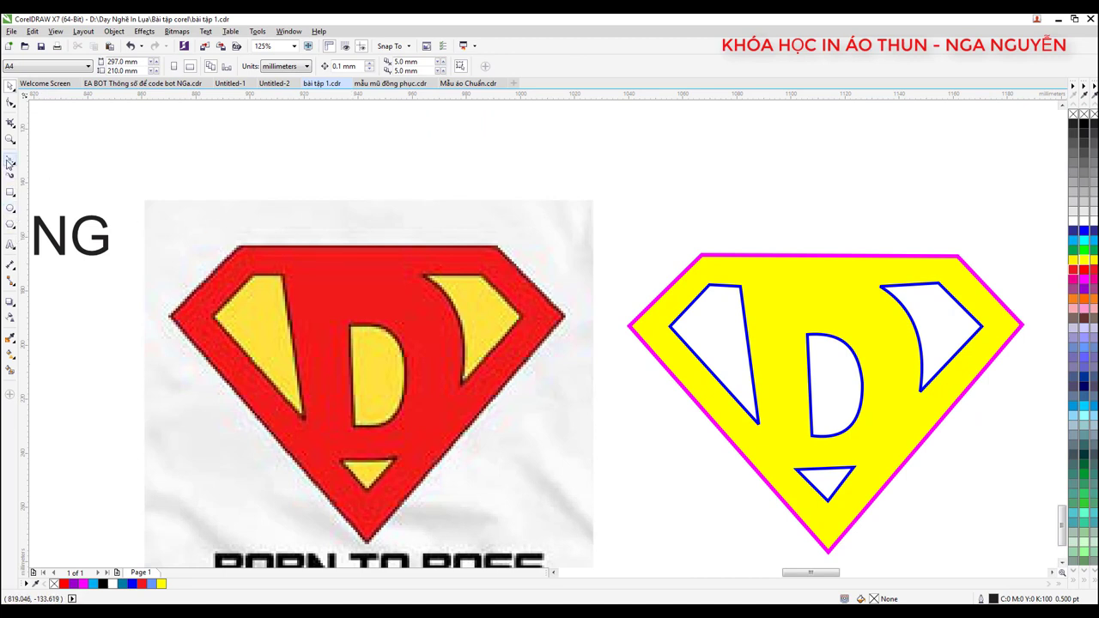
- Draw an open angular polyline tracing the logo's top band above the yellow shield
click(10, 163)
click(730, 157)
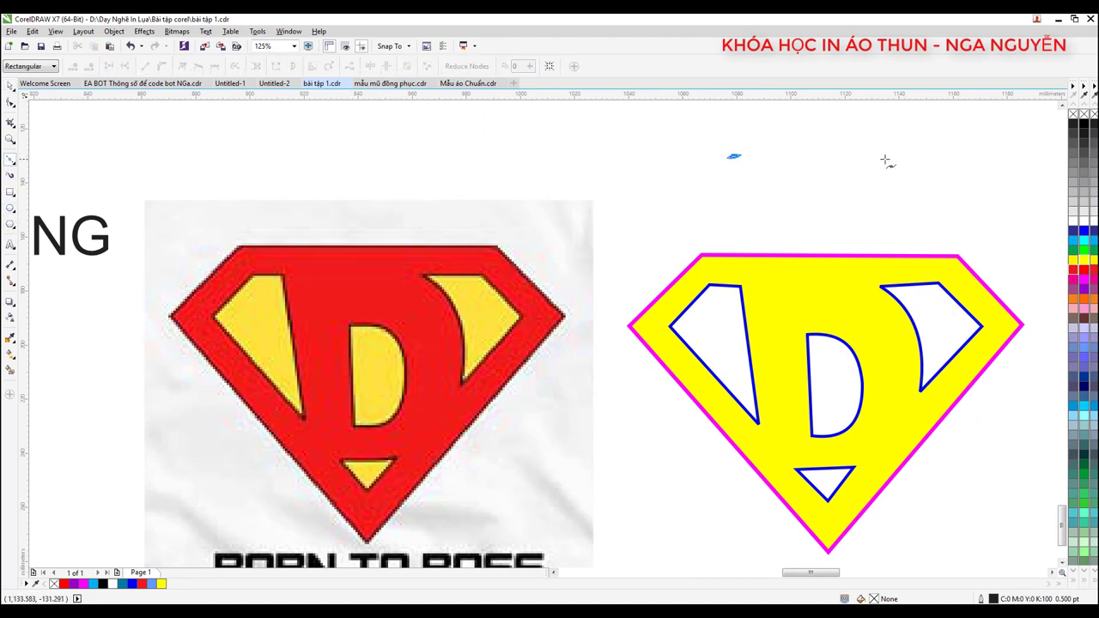
click(888, 157)
click(922, 219)
click(694, 217)
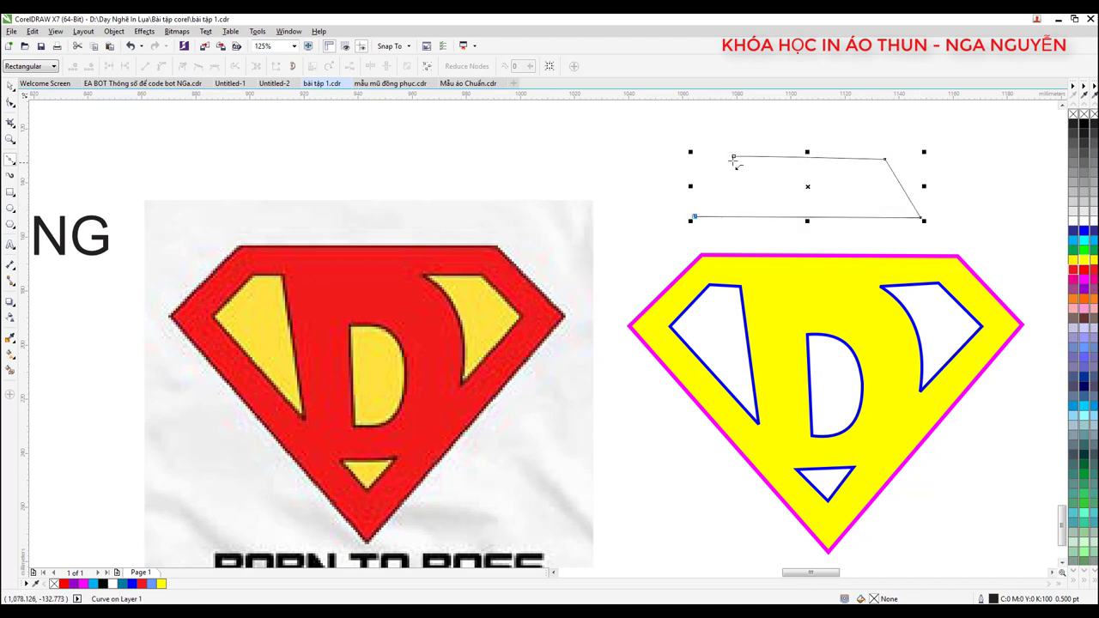
click(731, 156)
key(ctrl+z)
click(721, 194)
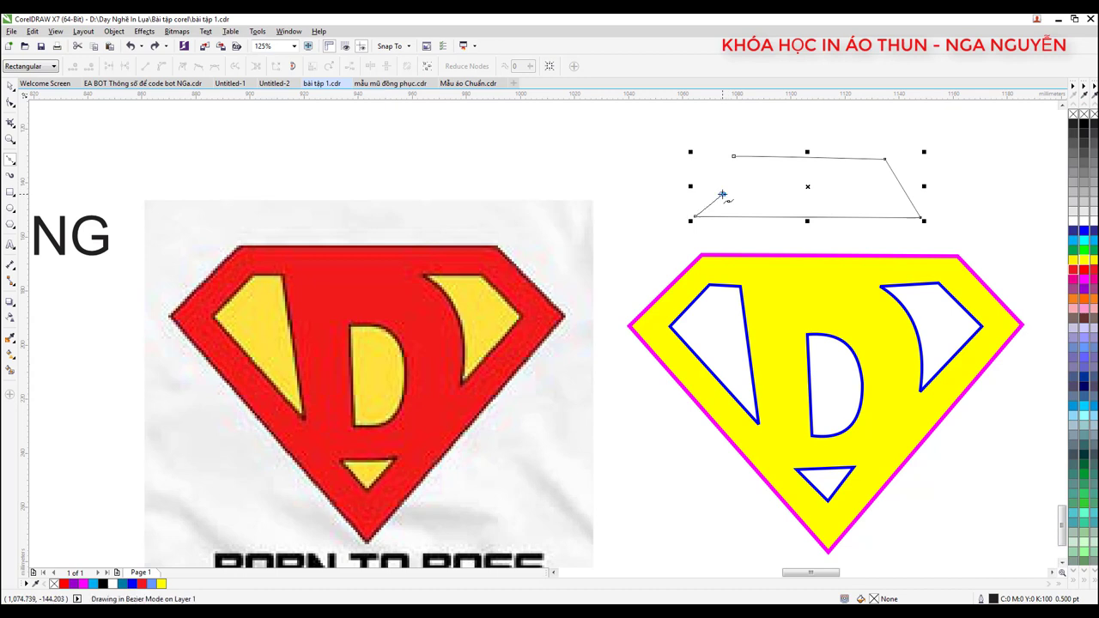
click(9, 86)
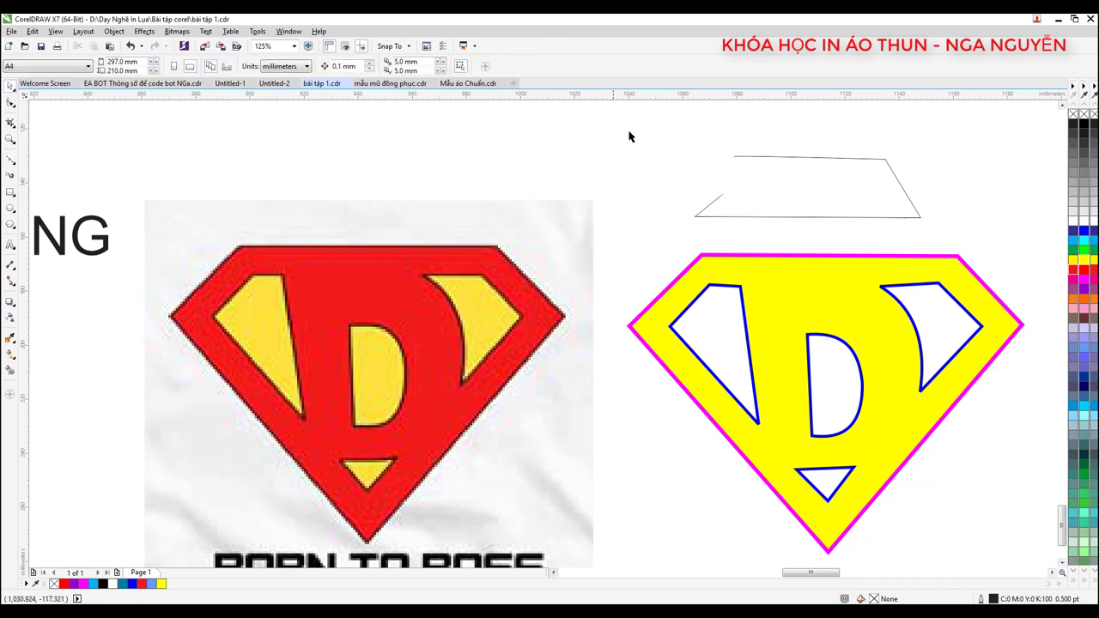
- Give the new band curve a 12 pt outline and a magenta fill
click(826, 163)
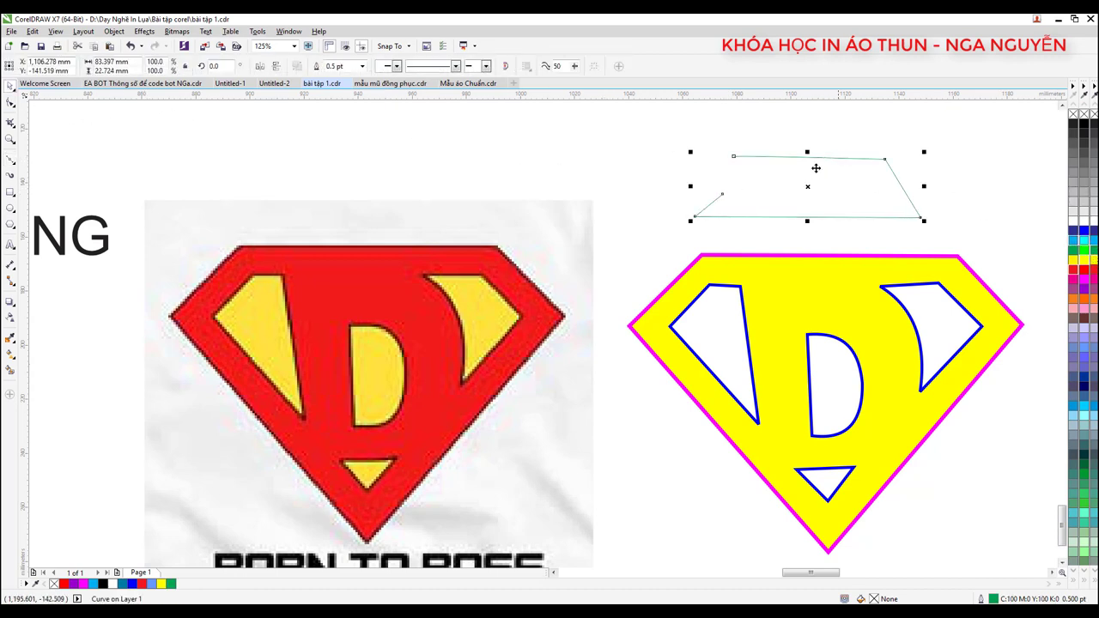
click(362, 66)
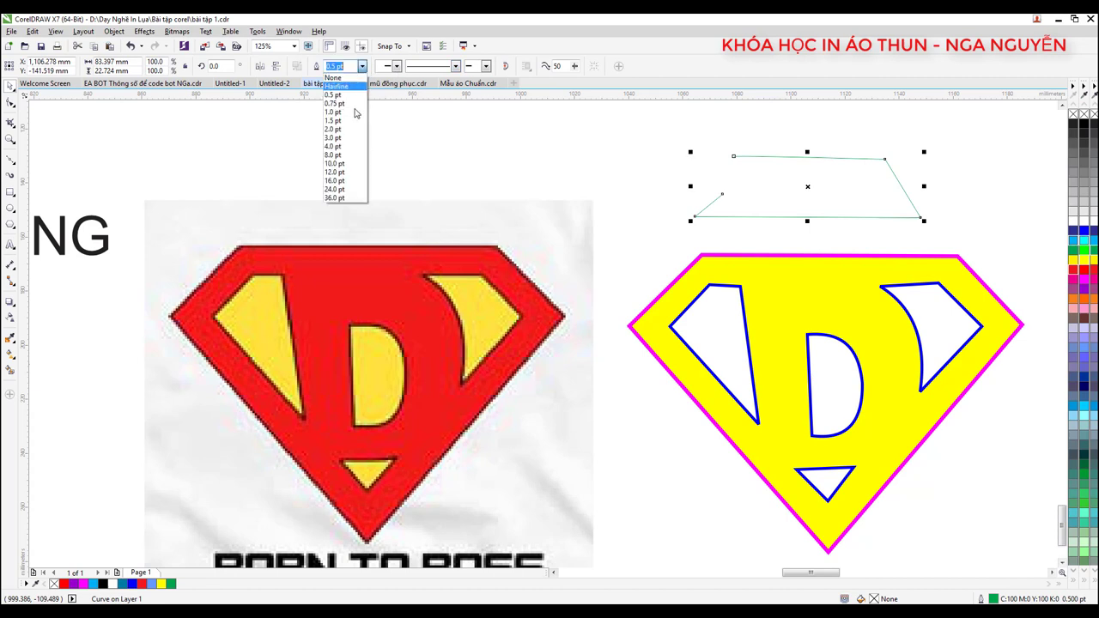
click(343, 169)
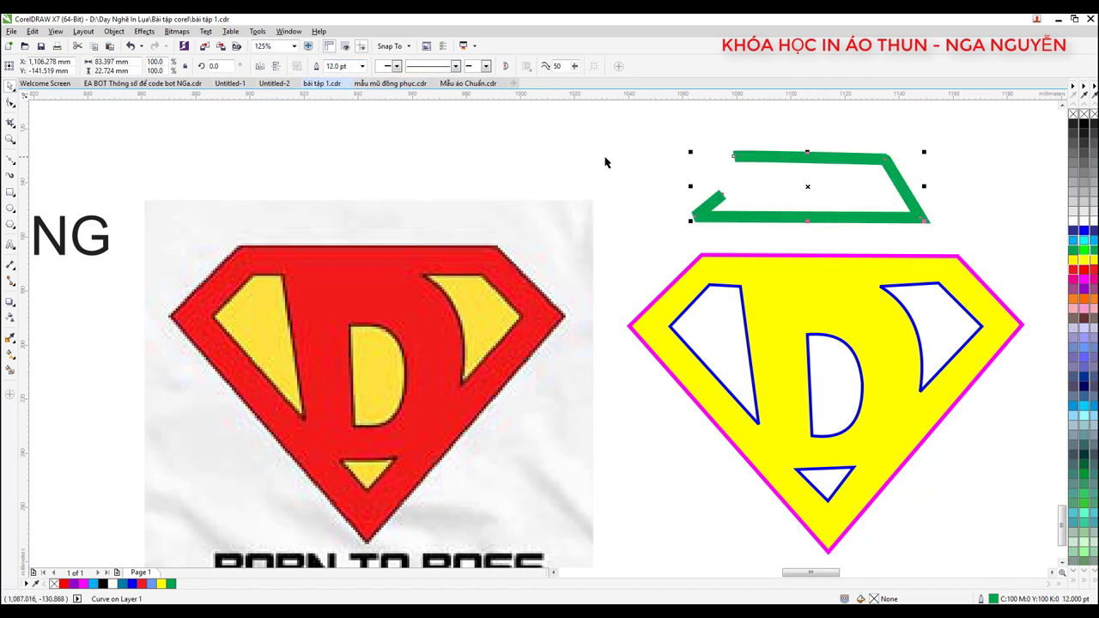
click(1083, 281)
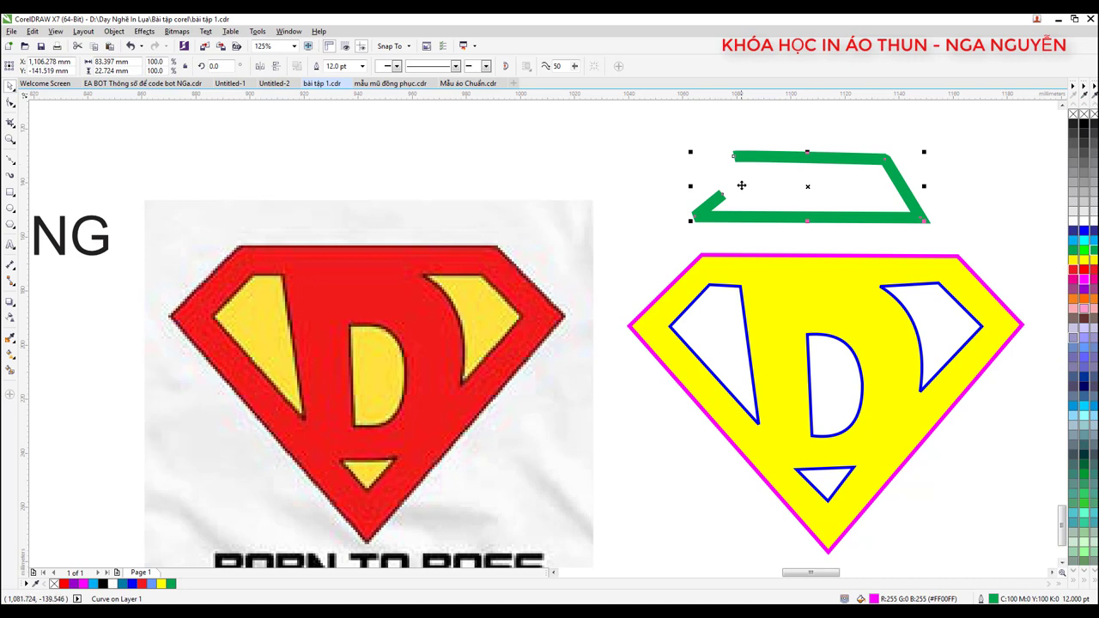
- Join the band curve's loose end to its top-left corner and try blue fills, then undo them
click(669, 156)
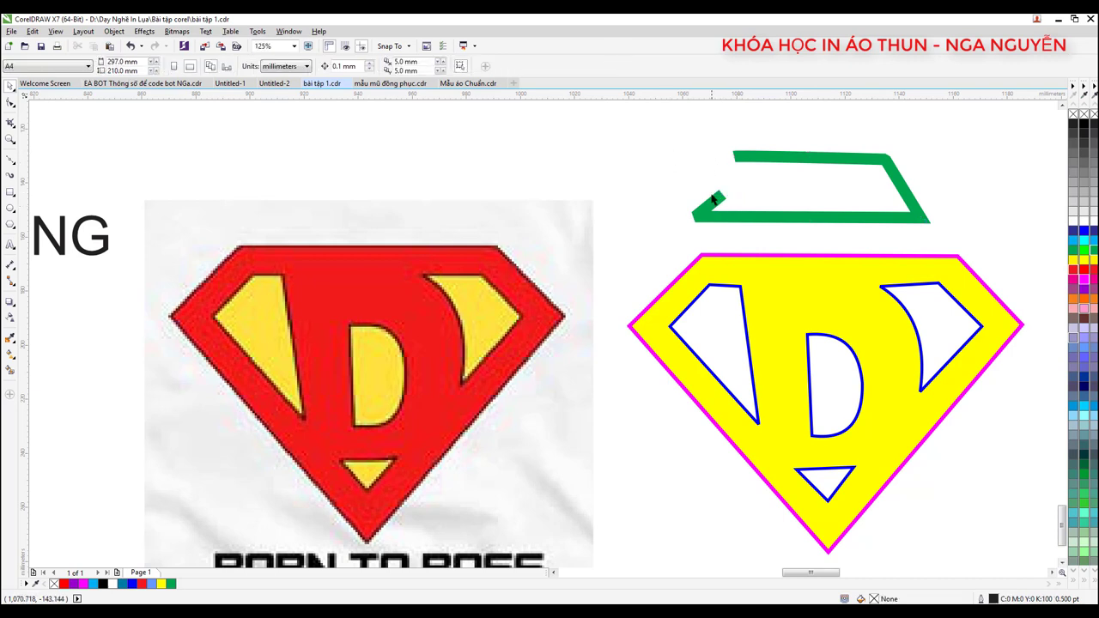
click(716, 202)
double_click(720, 201)
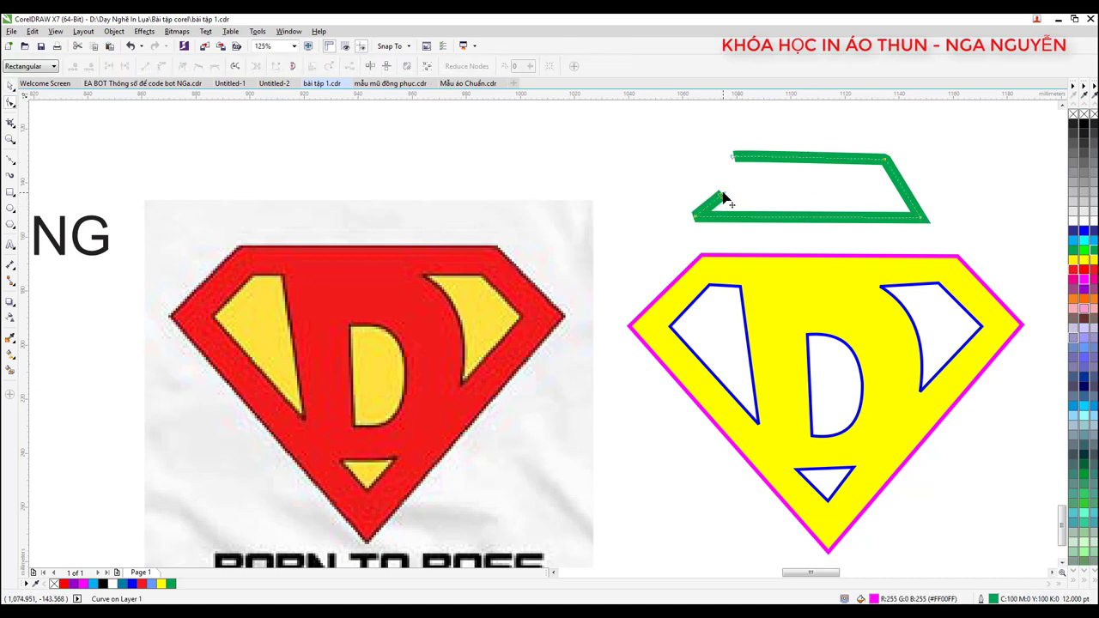
drag(721, 200, 731, 156)
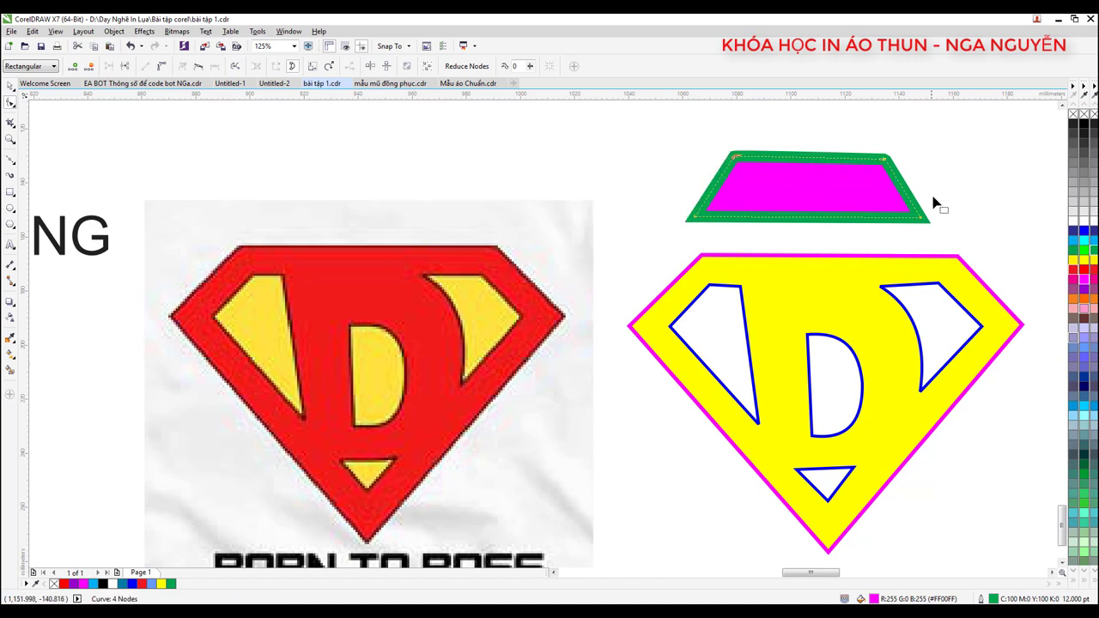
click(1088, 227)
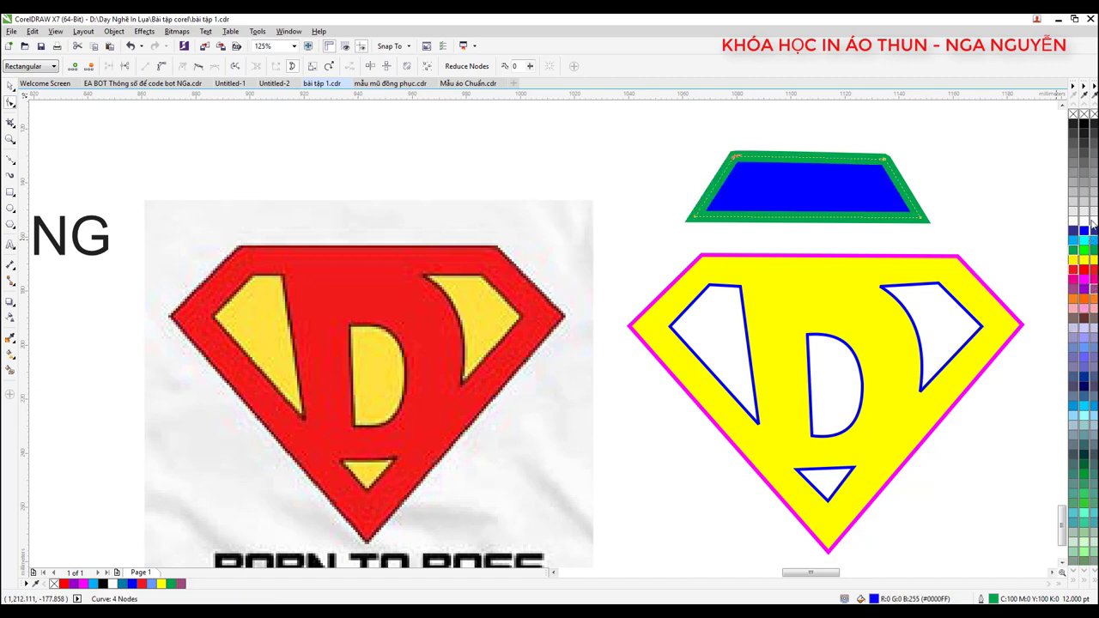
click(1092, 211)
click(1082, 342)
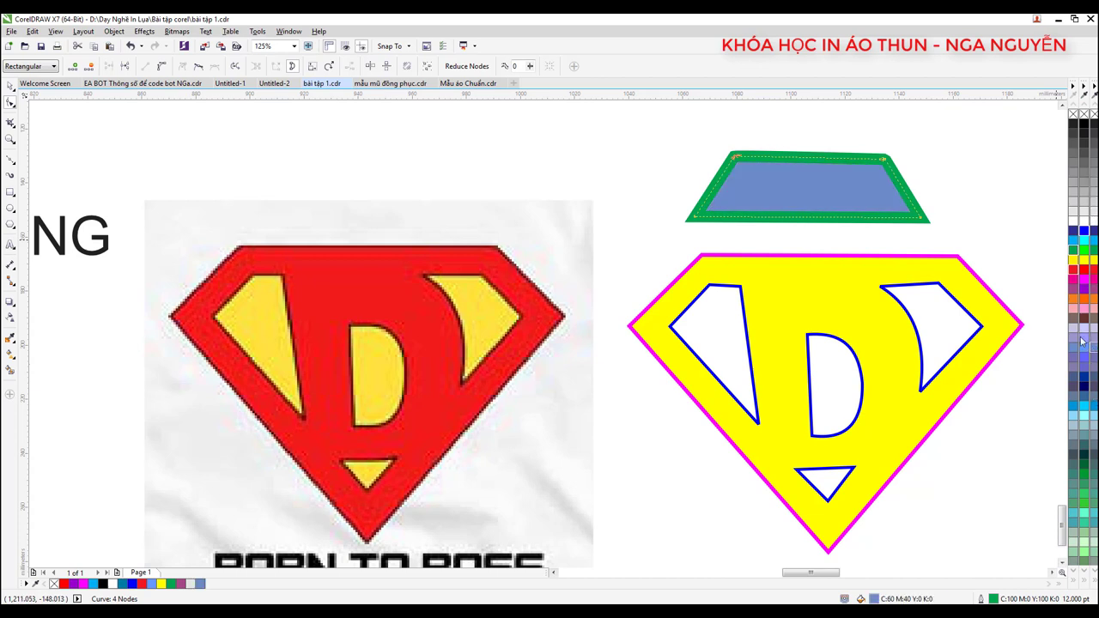
mouse_move(735, 157)
mouse_down()
mouse_move(726, 168)
mouse_move(726, 150)
mouse_up()
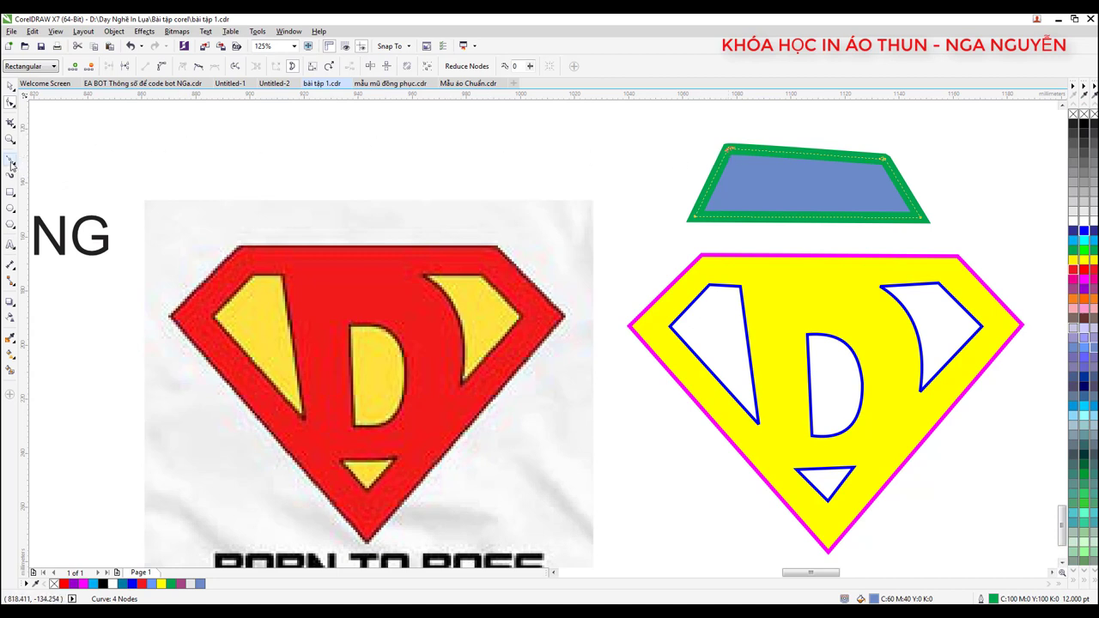
key(ctrl+z)
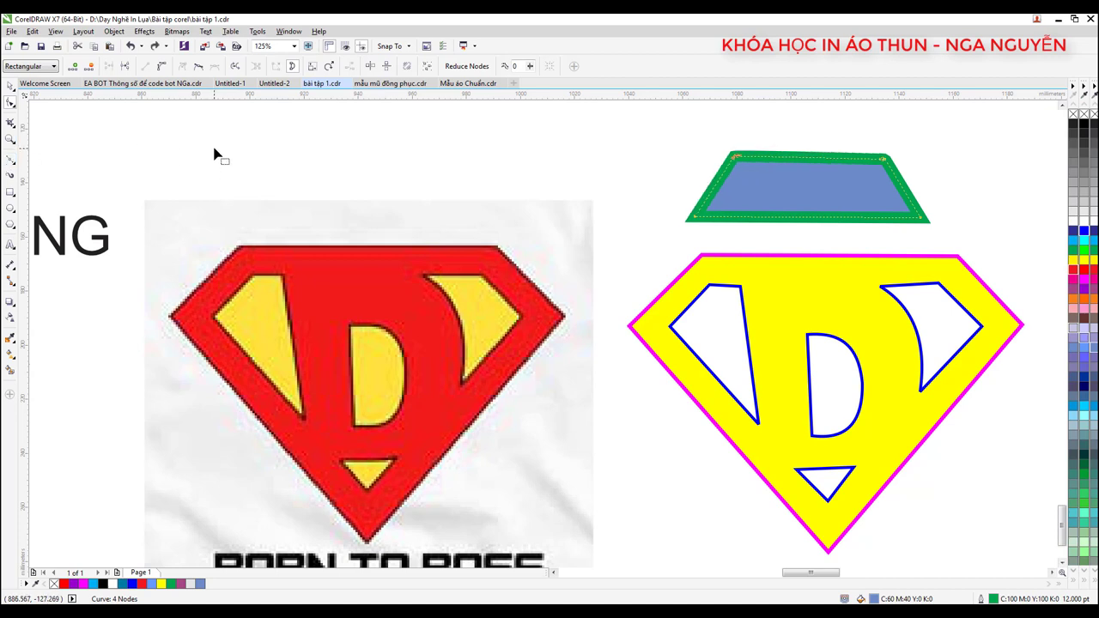
key(ctrl+z)
key(ctrl+z)
key(ctrl+z)
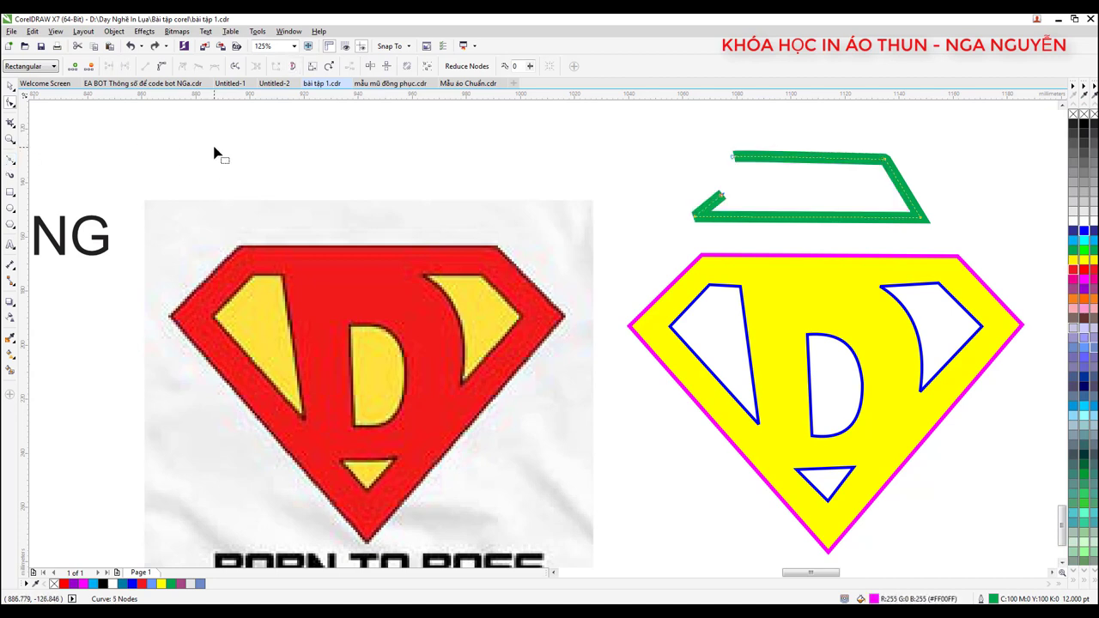
- Close the band curve and delete the extra left node to straighten its edge
click(293, 67)
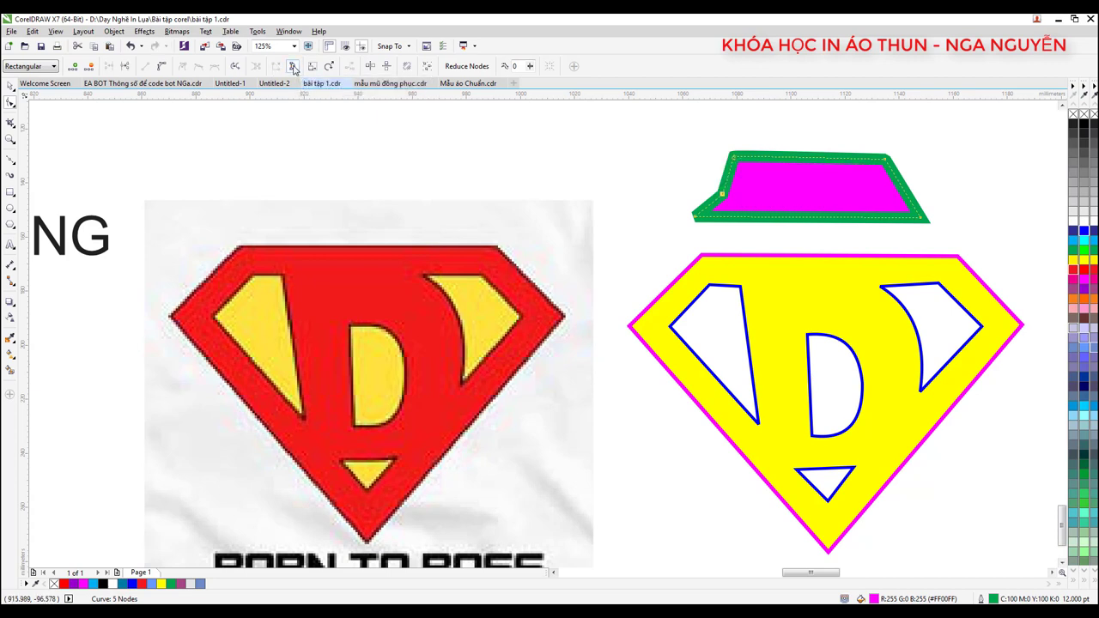
key(ctrl+z)
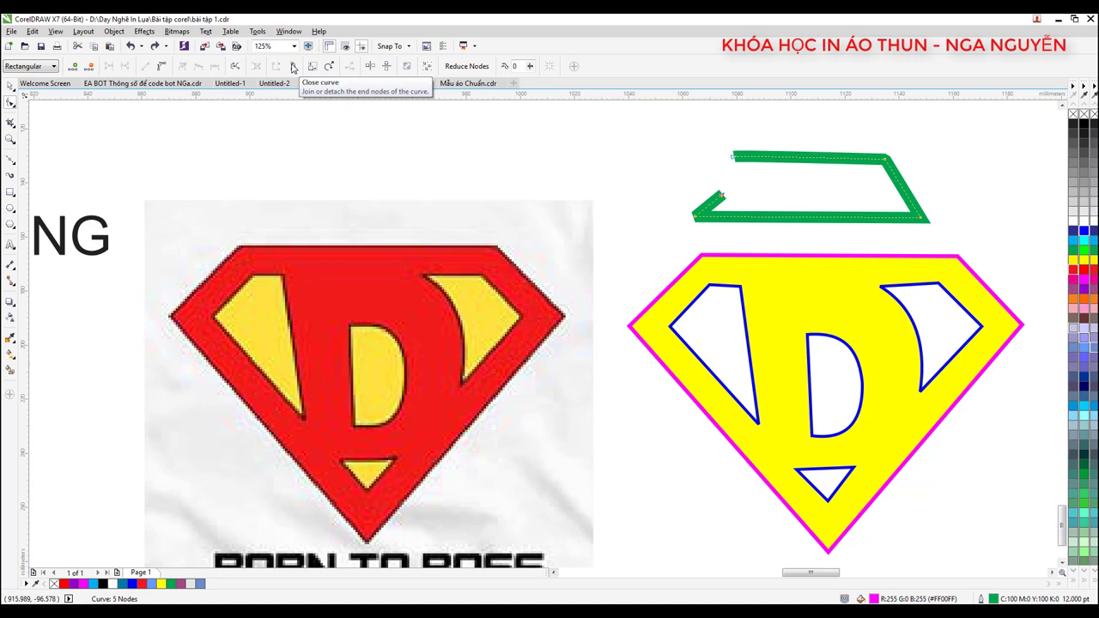
click(292, 67)
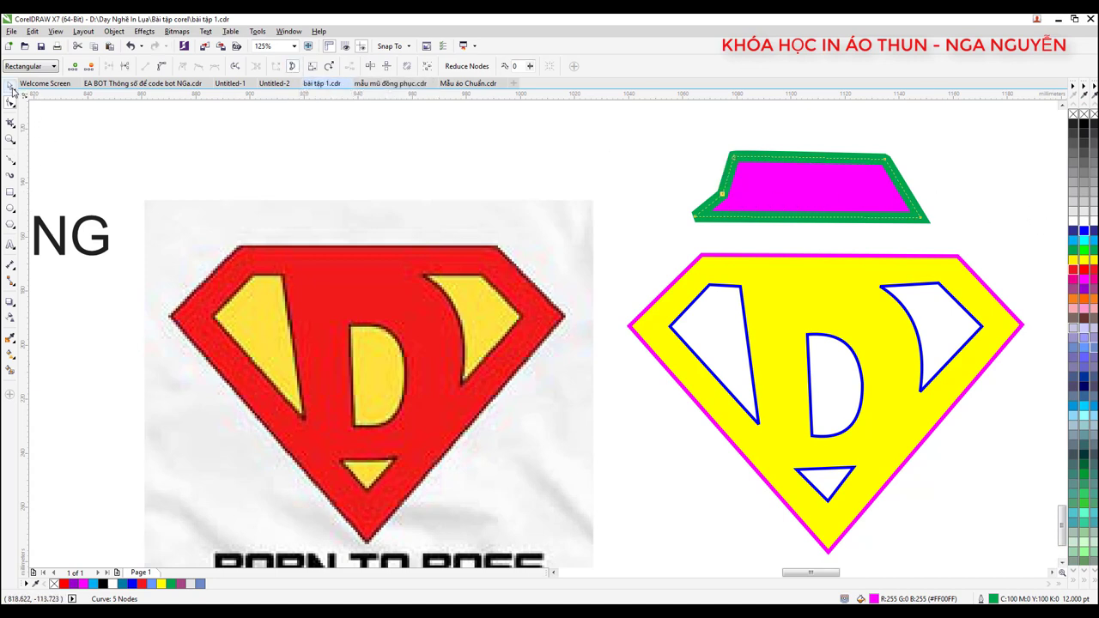
click(725, 200)
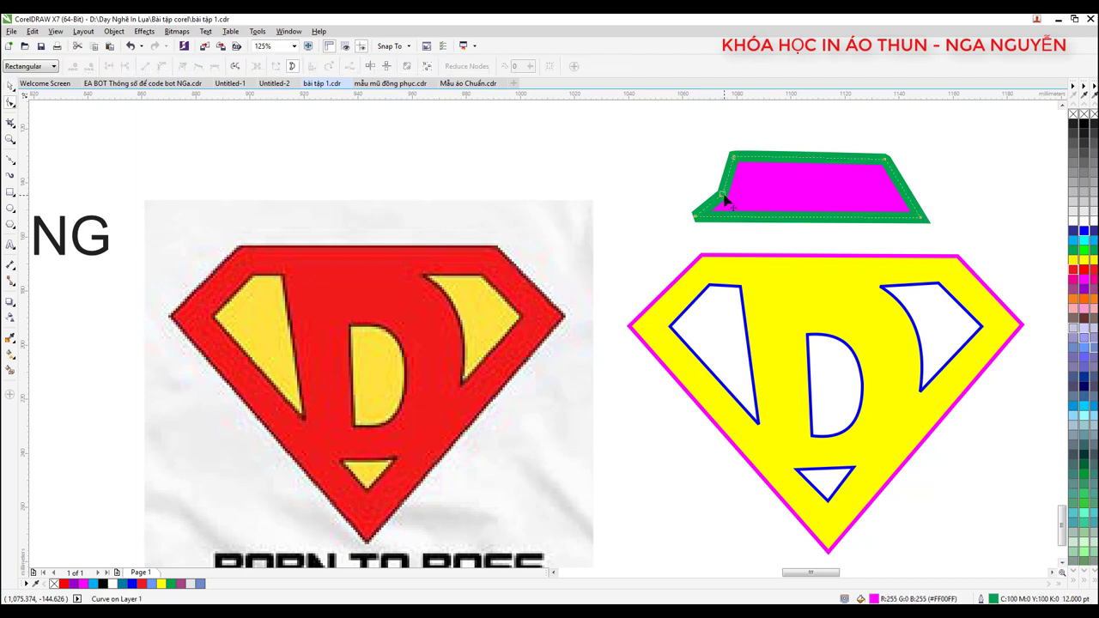
scroll(778, 211, up, 2)
drag(618, 141, 731, 206)
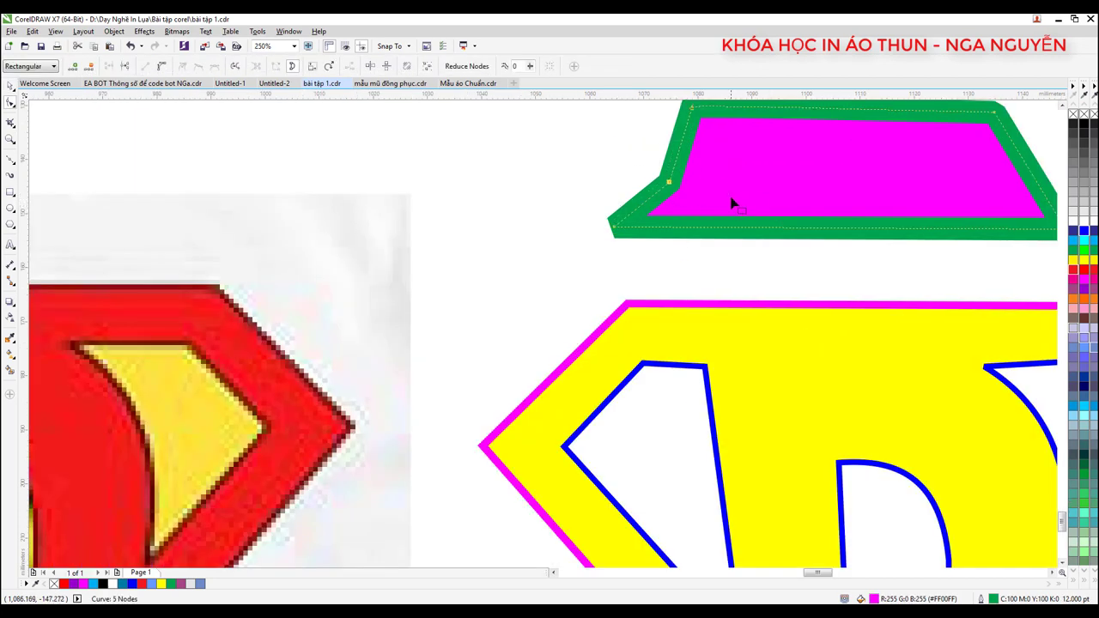
key(Delete)
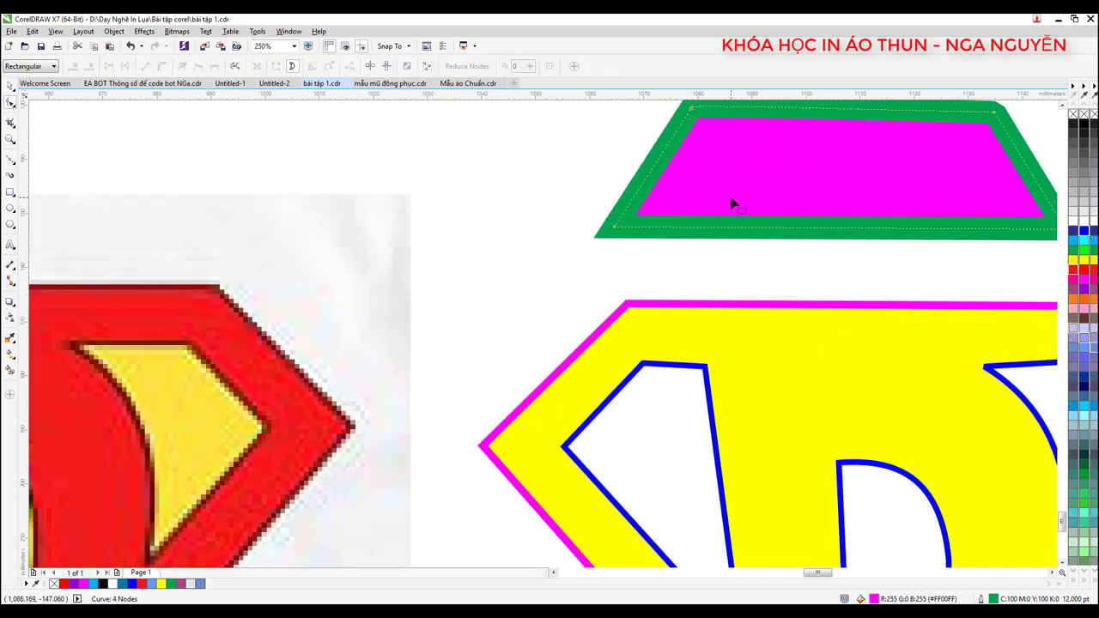
- Move the magenta trapezoid to sit just above the yellow shield
click(10, 87)
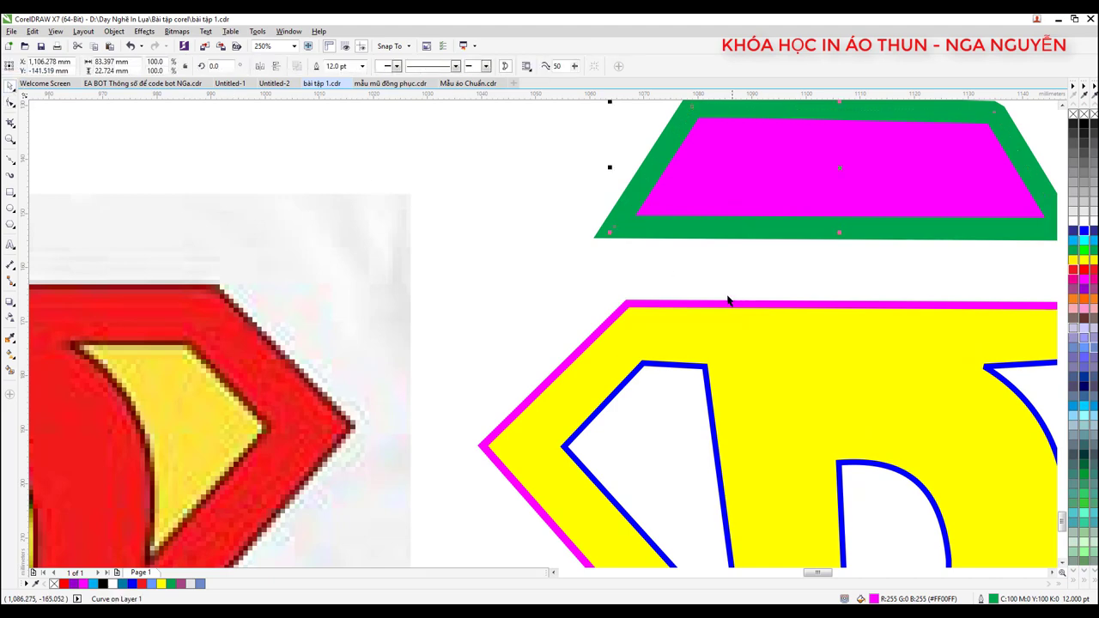
scroll(727, 299, down, 3)
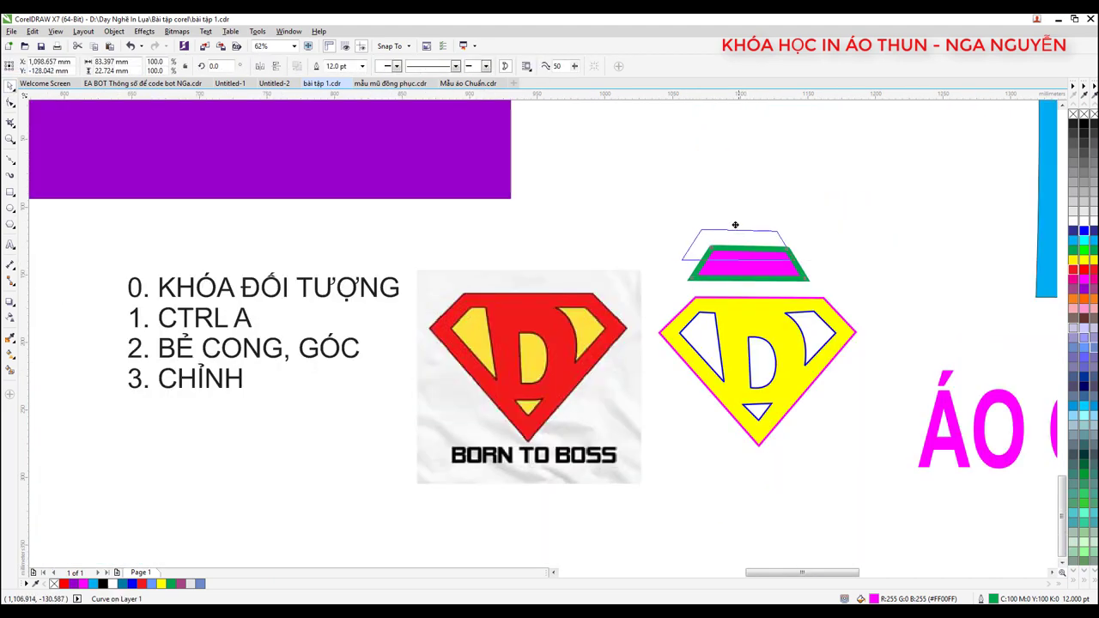
drag(734, 268, 714, 237)
click(893, 213)
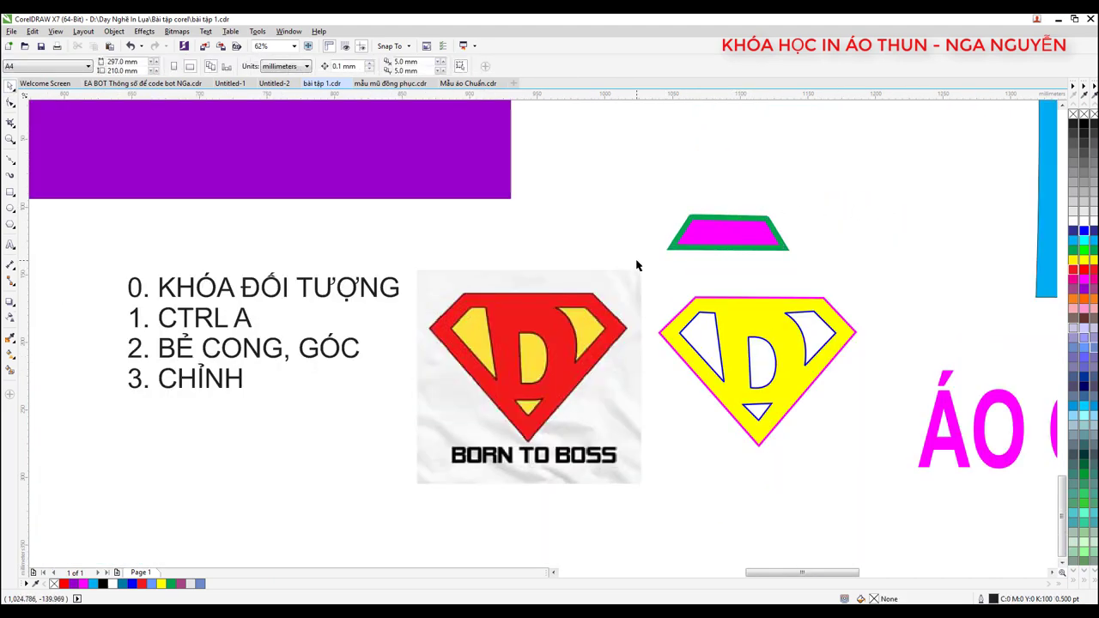
click(711, 250)
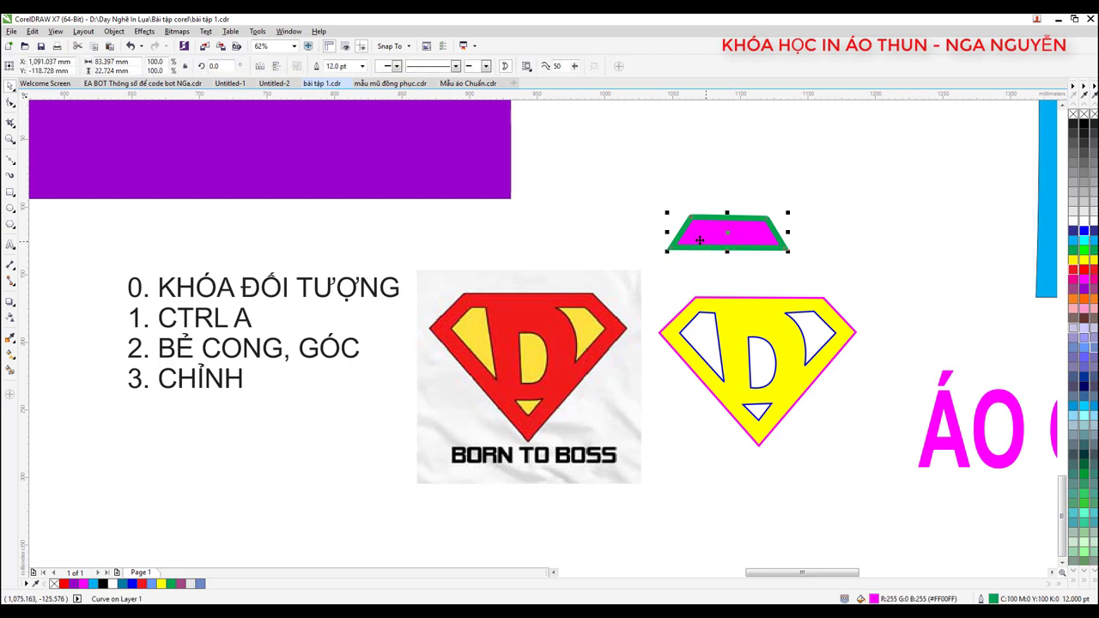
drag(733, 217, 739, 197)
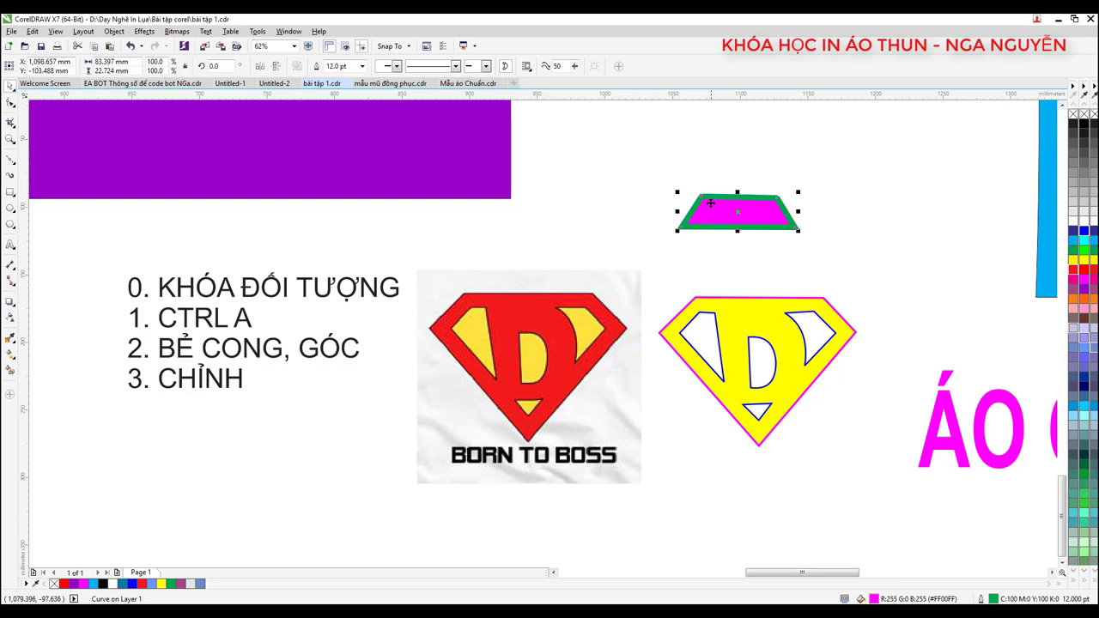
- Edit the step list to read 'KÍN HÌNH- ĐỔ MÀU DC', add a line 'CẤU TRÚC TỪNG LỚP', and deselect
double_click(241, 387)
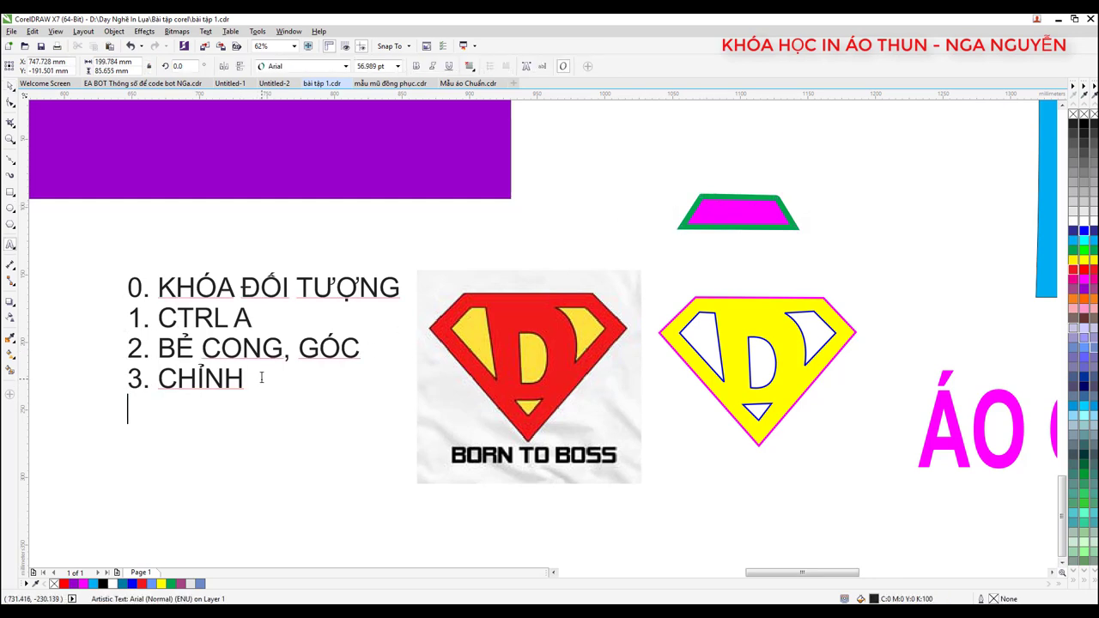
text(KÍN)
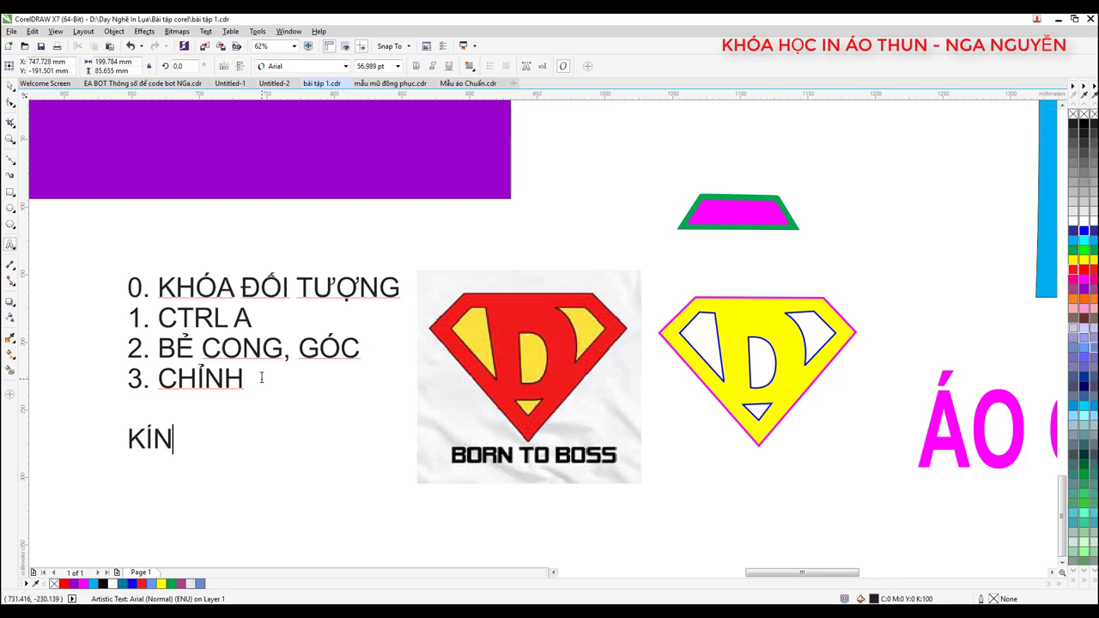
text( H)
key(Escape)
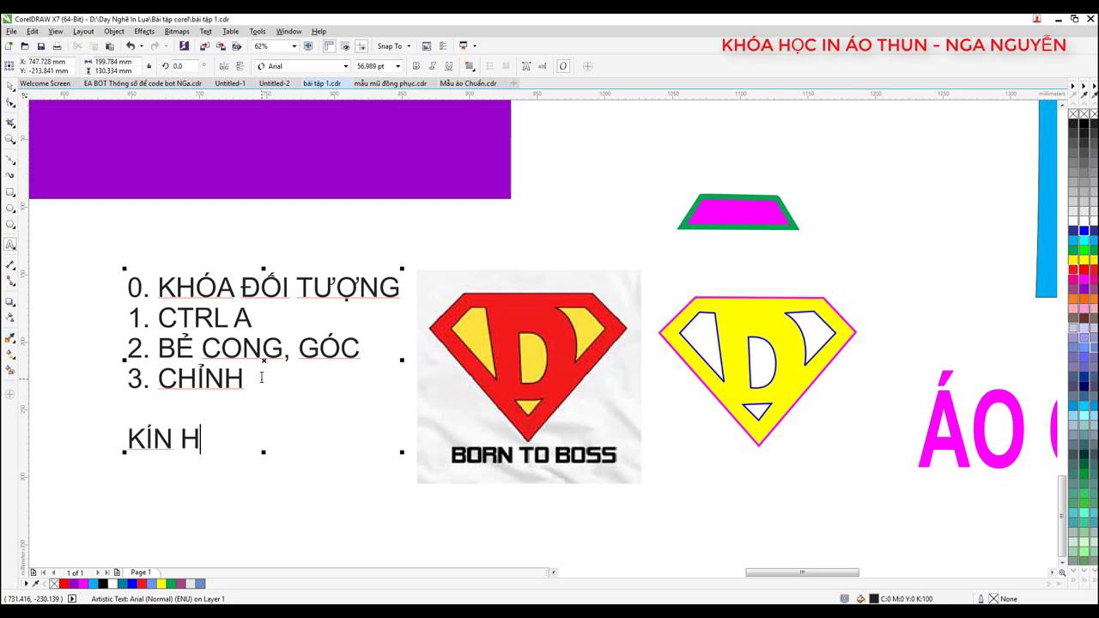
text(INH)
text(- ĐỎ)
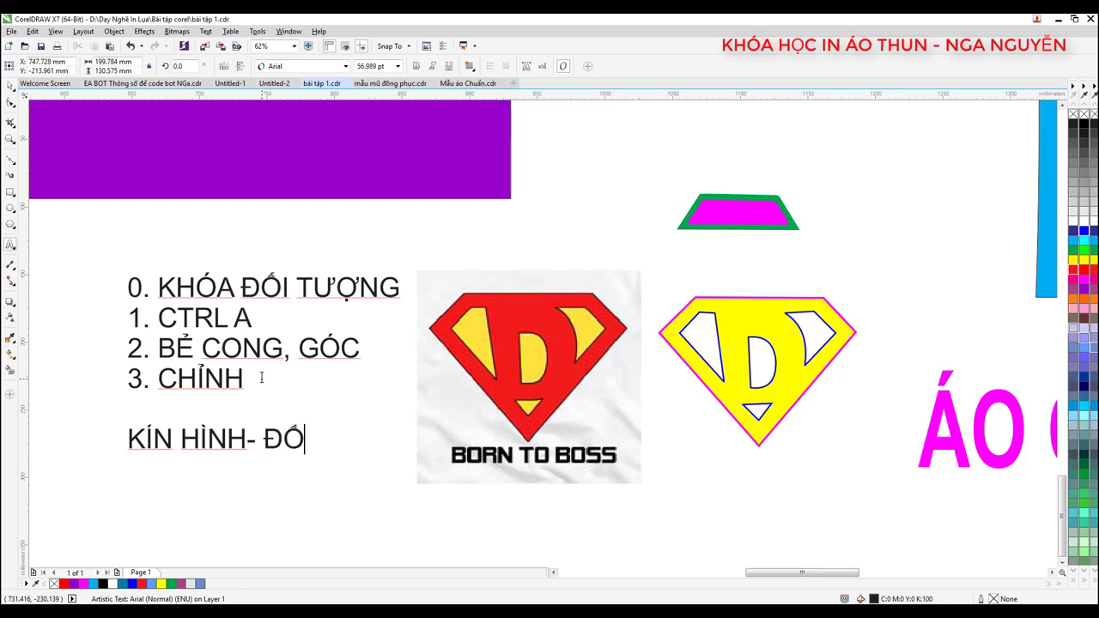
text(o MAU)
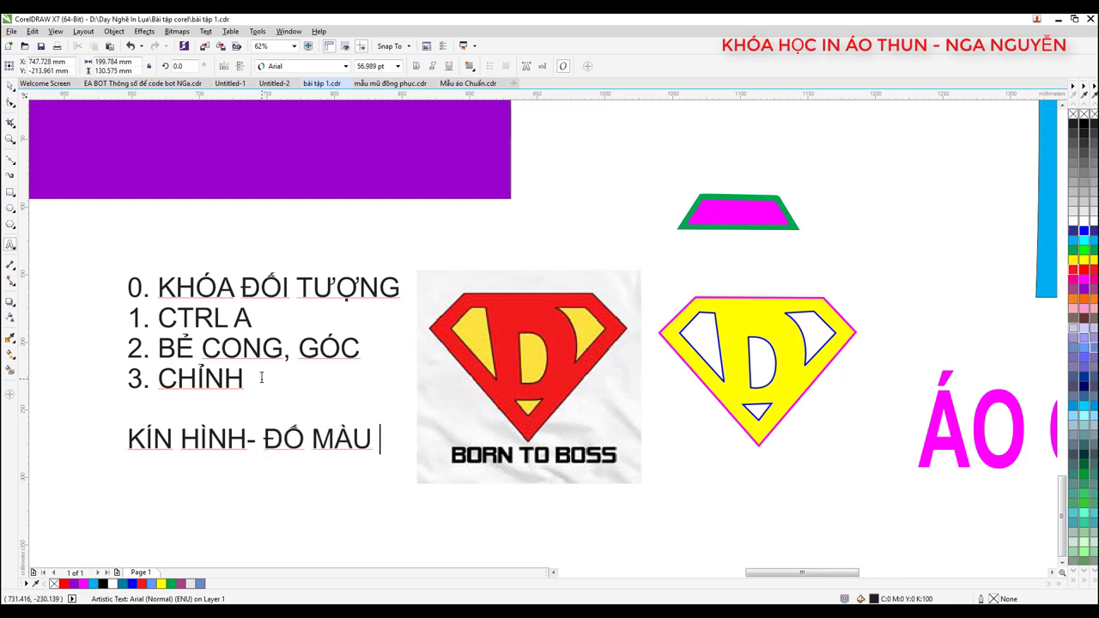
text( DC)
key(Return)
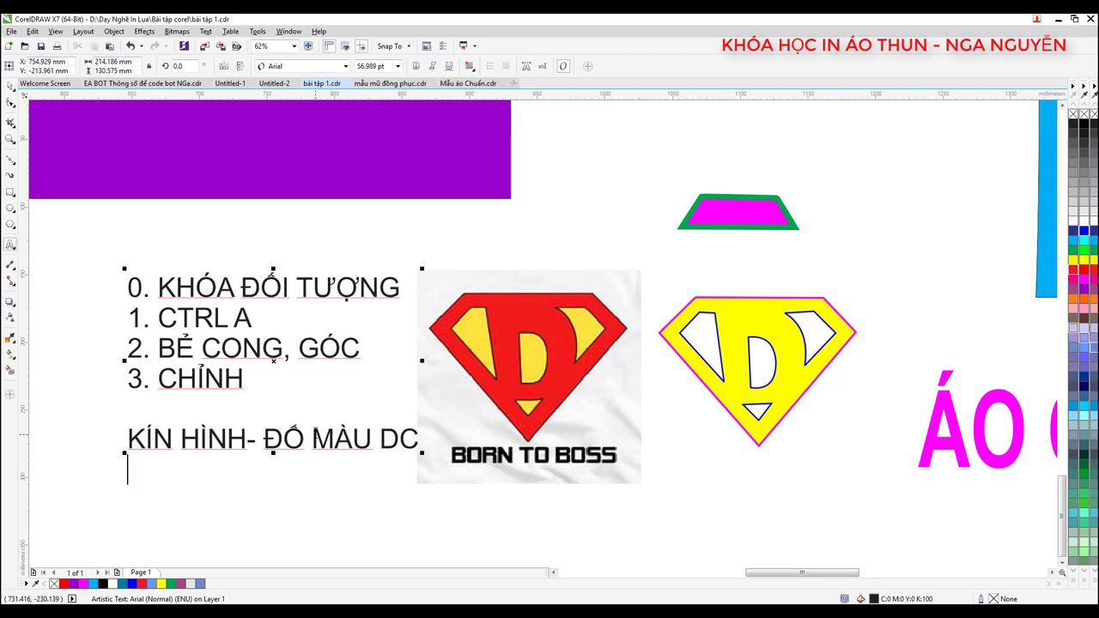
text(CAAUS)
text(TRƯC)
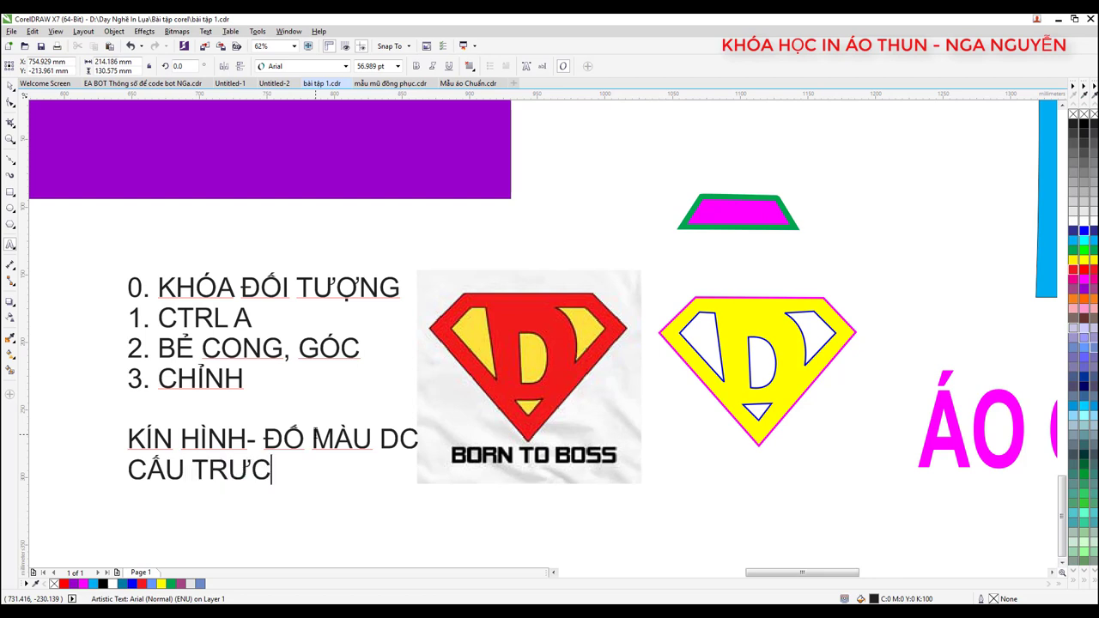
text(T)
key(BackSpace)
key(BackSpace)
key(BackSpace)
key(BackSpace)
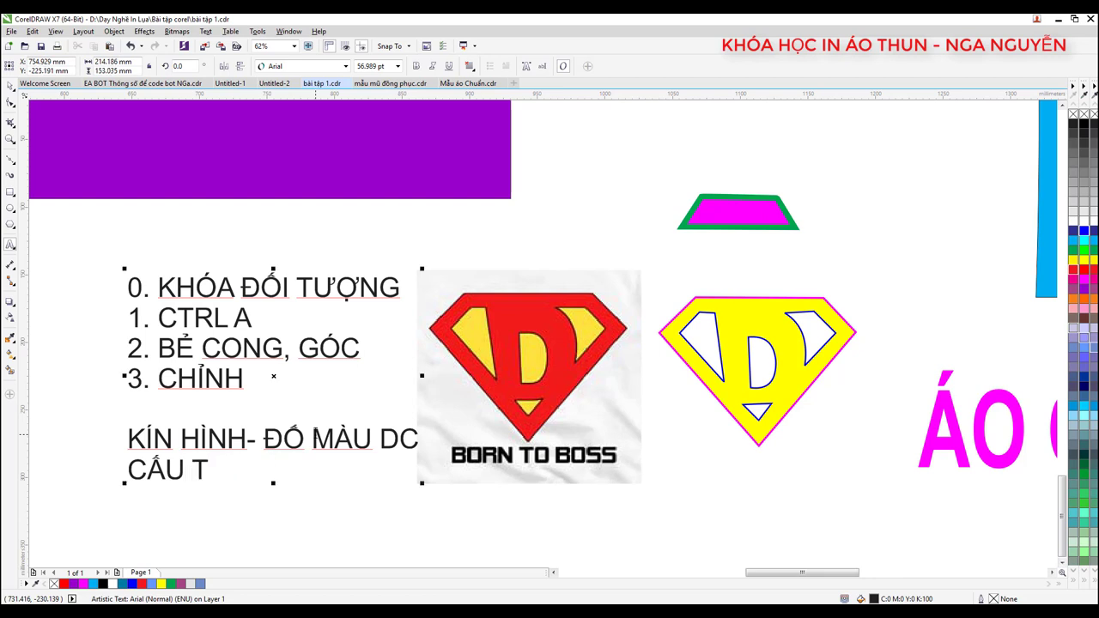
text(RUCS)
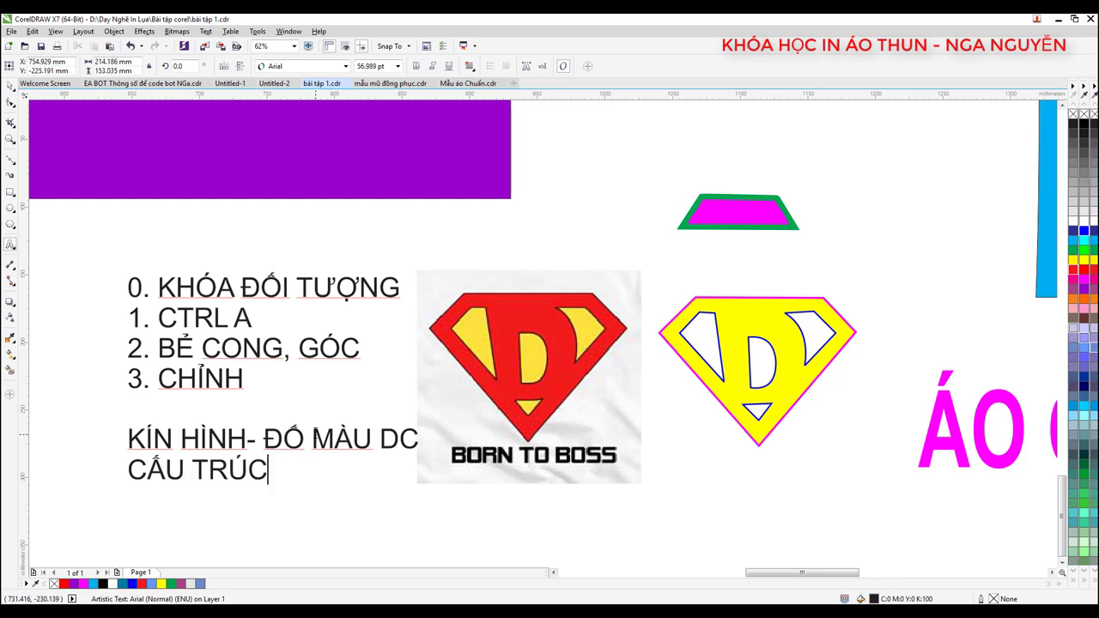
text( TUWNGF LOP)
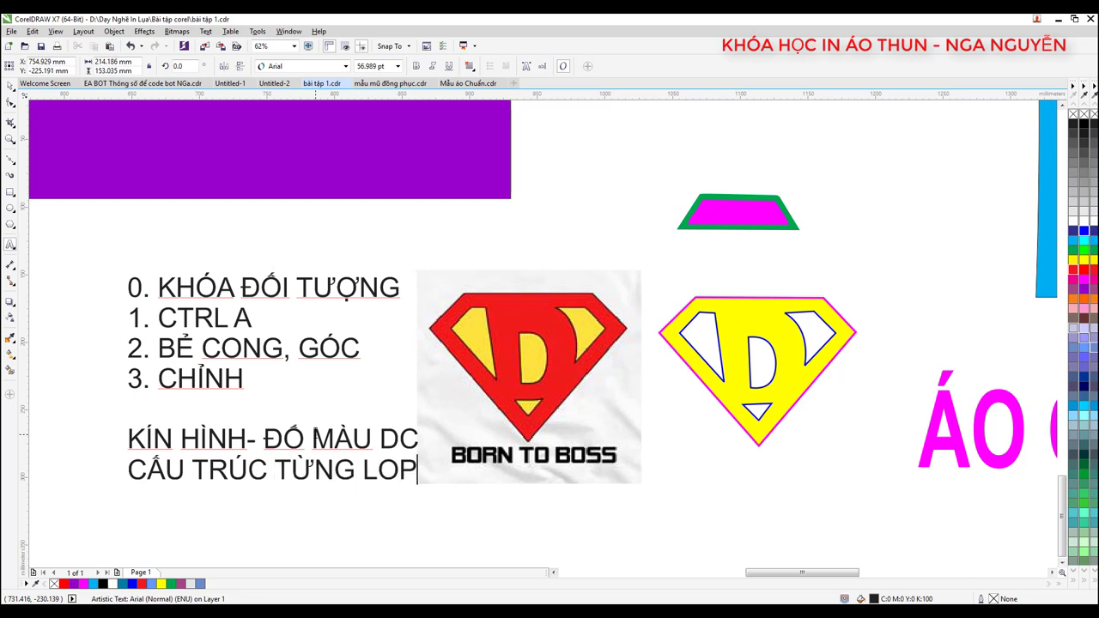
text(WS)
key(ctrl+space)
key(Escape)
- Draw a light grey ellipse below the yellow shield and a small ellipse inside it
scroll(751, 422, down, 1)
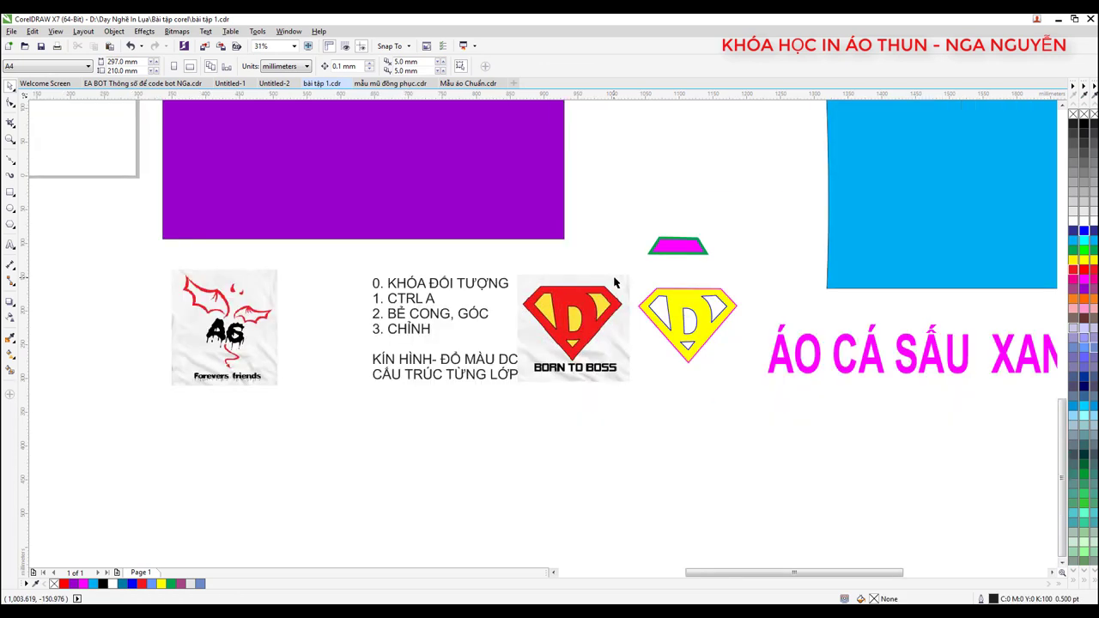
scroll(730, 325, up, 1)
click(10, 208)
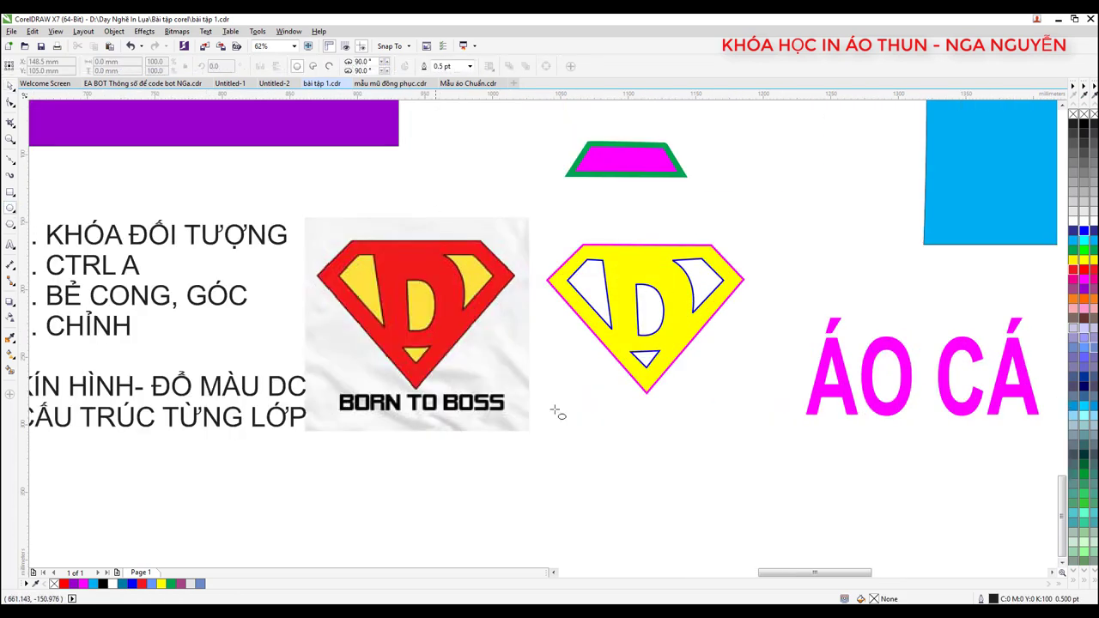
drag(587, 414, 740, 542)
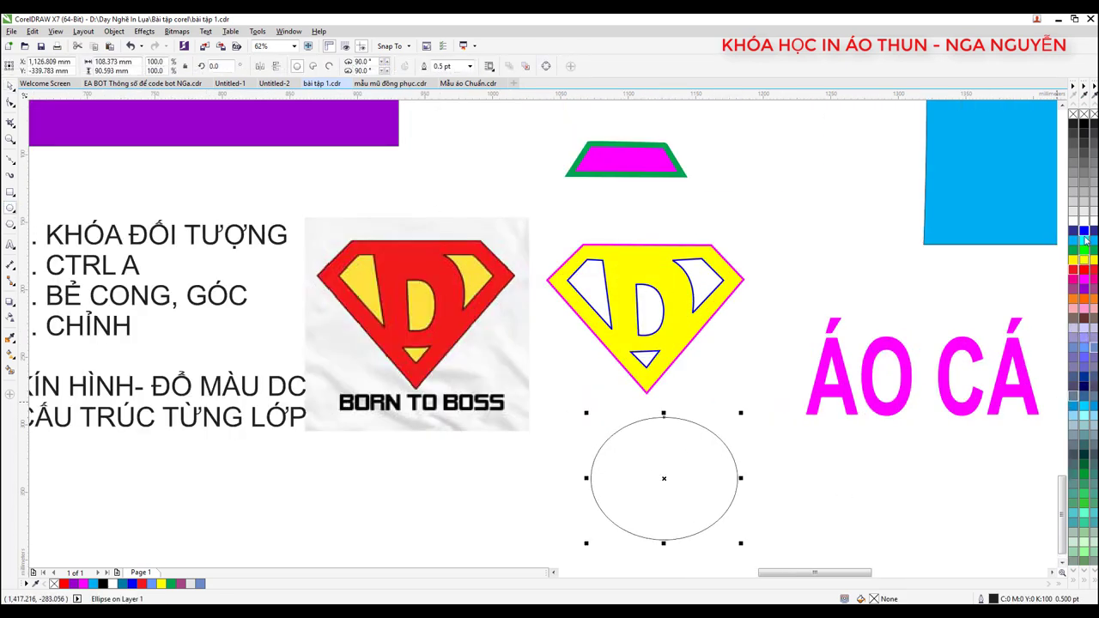
click(1085, 208)
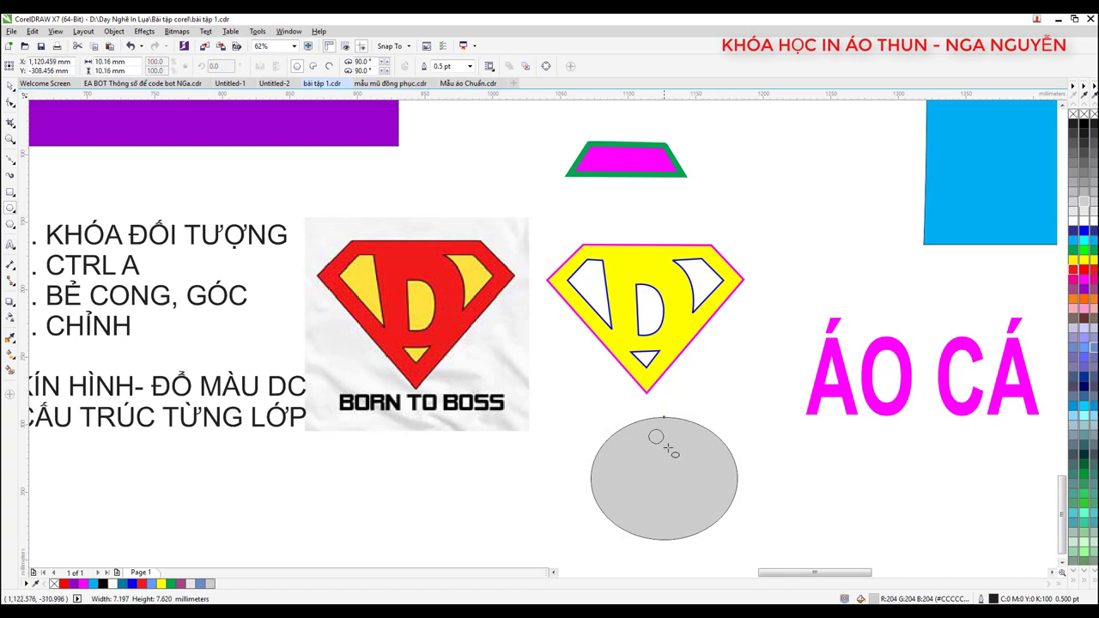
mouse_move(648, 429)
mouse_down()
mouse_move(676, 453)
mouse_move(668, 489)
mouse_move(709, 496)
mouse_move(661, 495)
mouse_up()
- Colour the inner ellipses: right cyan, top pink, left lavender, bottom dark teal
click(11, 86)
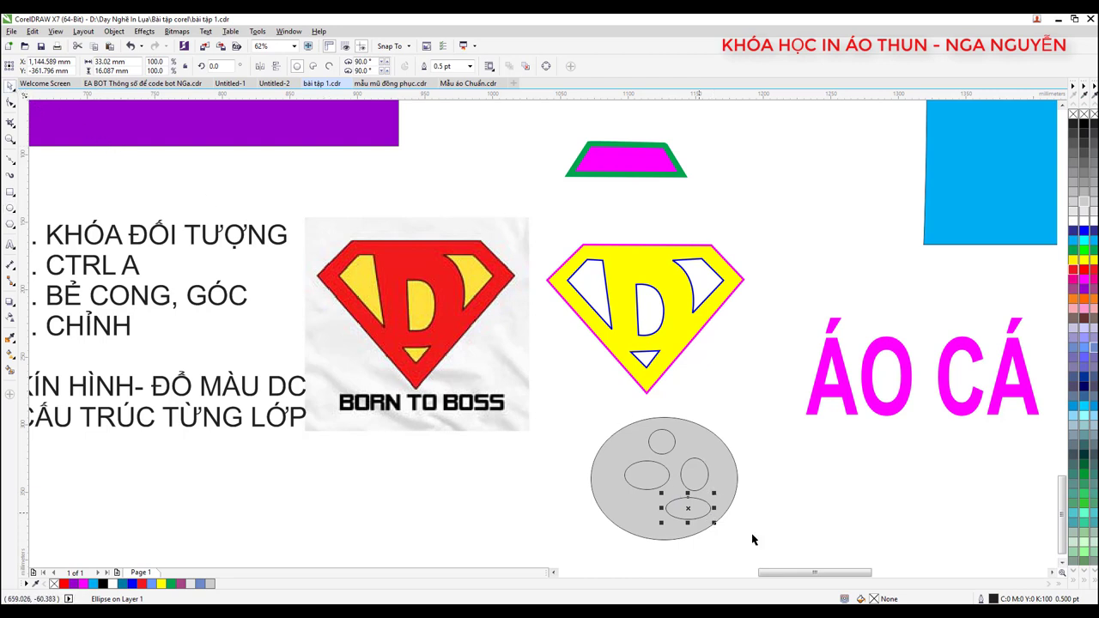
drag(790, 534, 673, 443)
click(1073, 406)
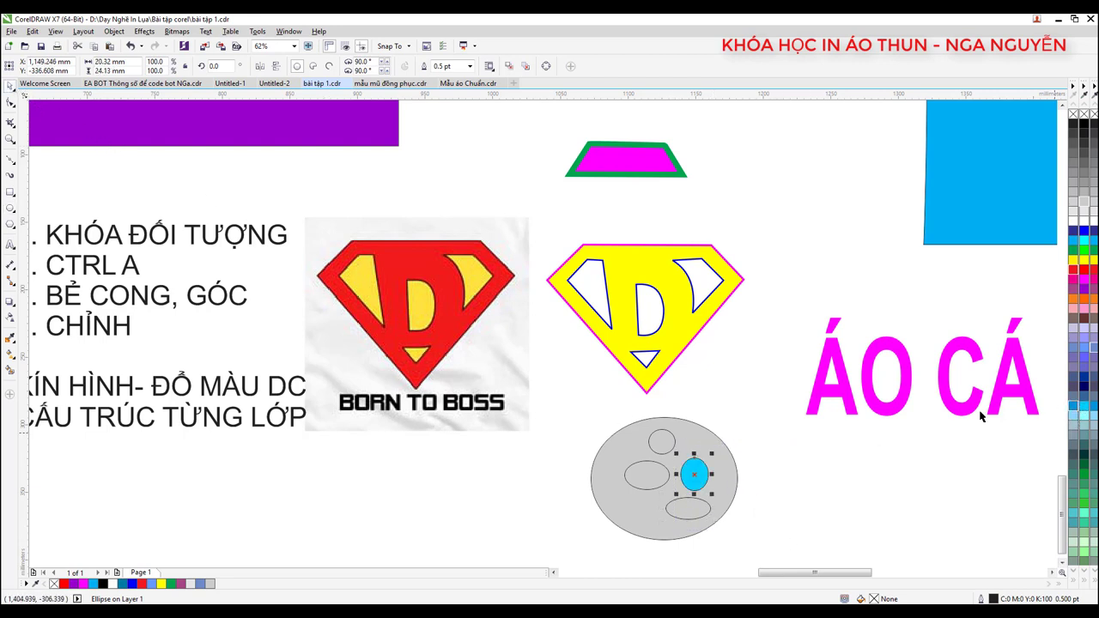
click(661, 431)
click(1084, 308)
click(668, 474)
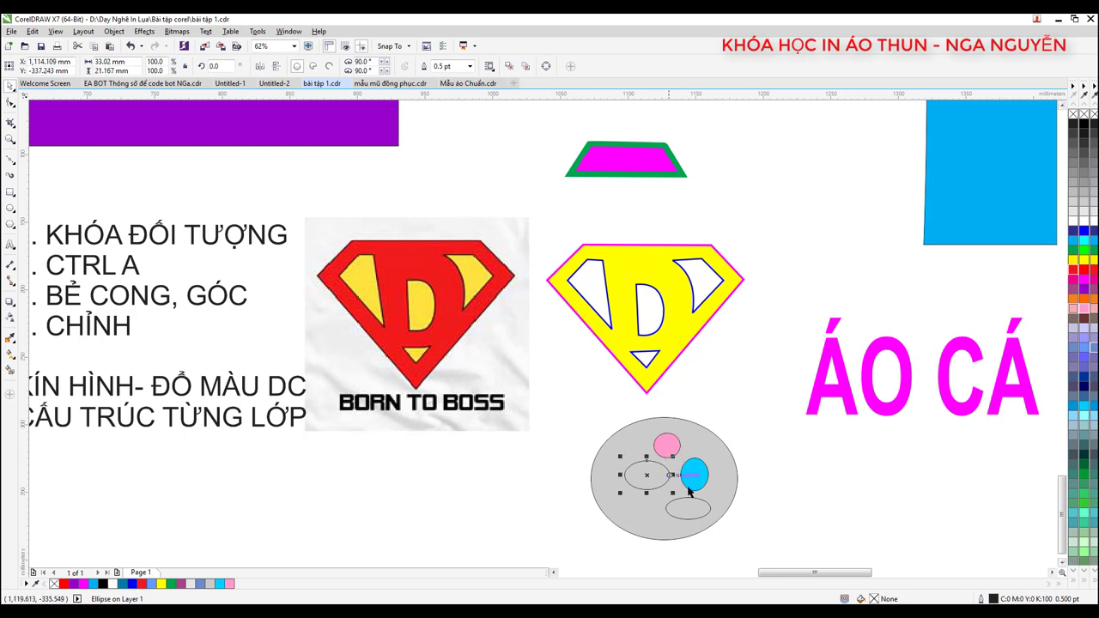
click(1073, 329)
click(695, 509)
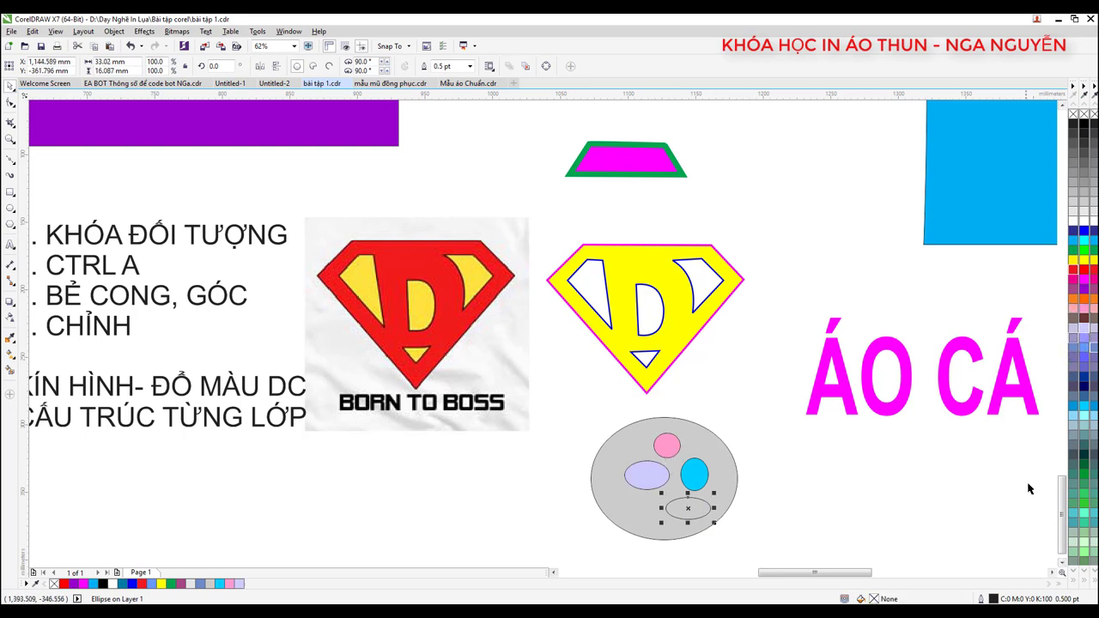
click(1085, 447)
click(821, 498)
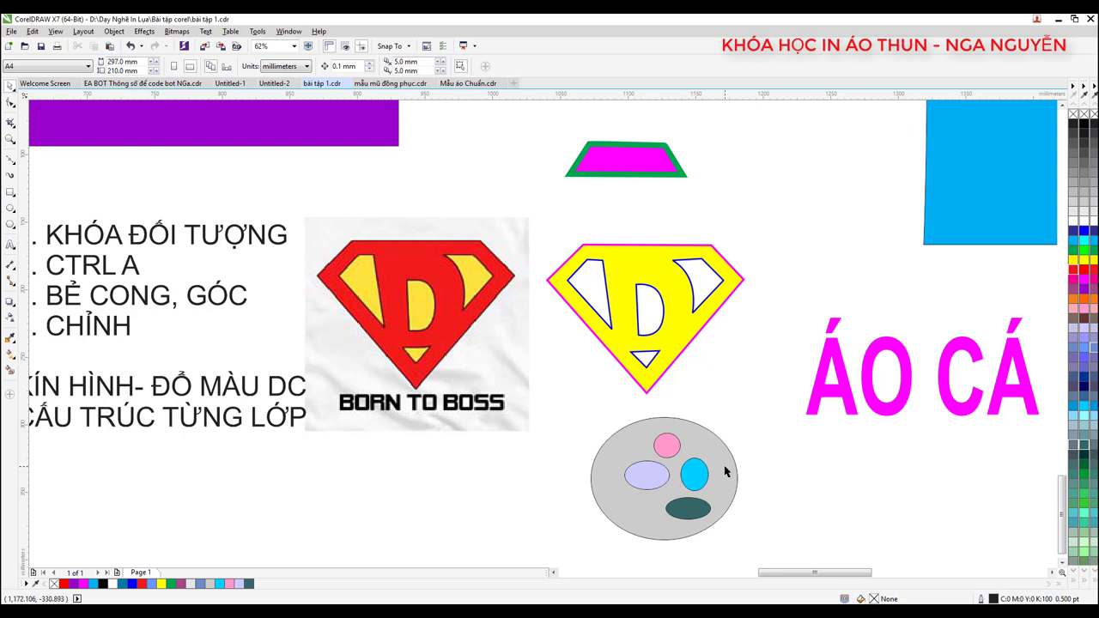
click(10, 208)
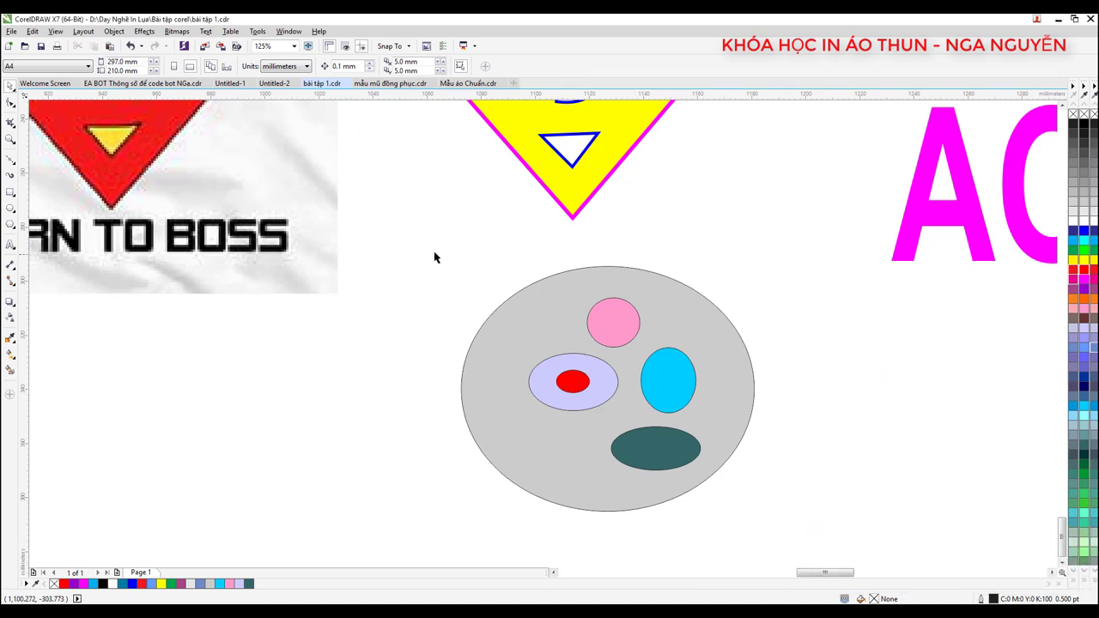
- Move the cyan ellipse up so it overlaps the pink one
drag(434, 258, 828, 532)
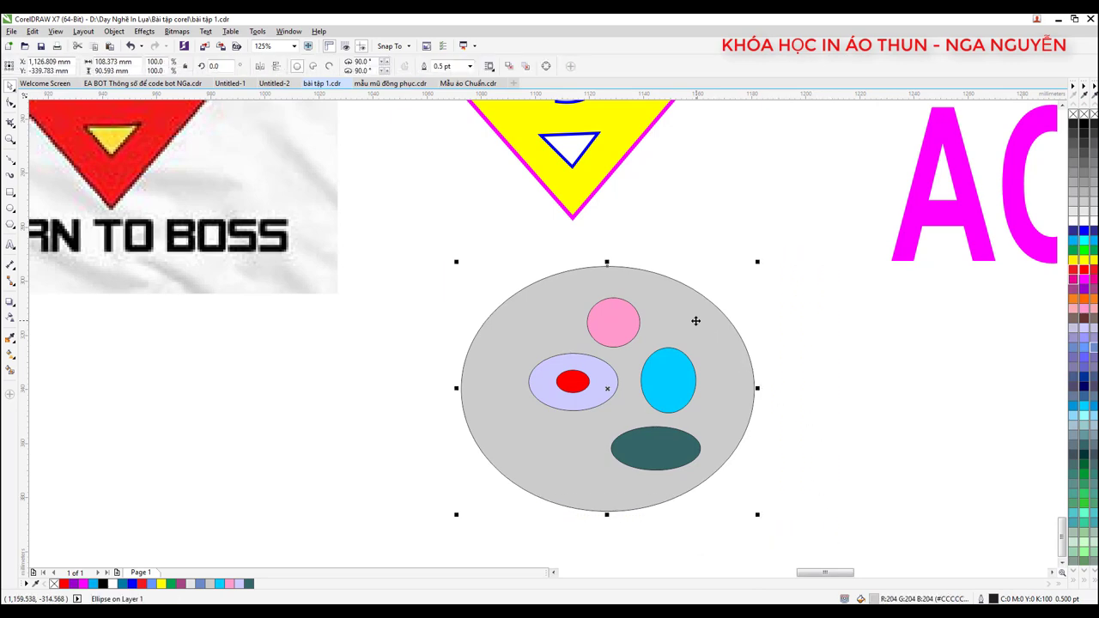
scroll(605, 382, down, 5)
key(Escape)
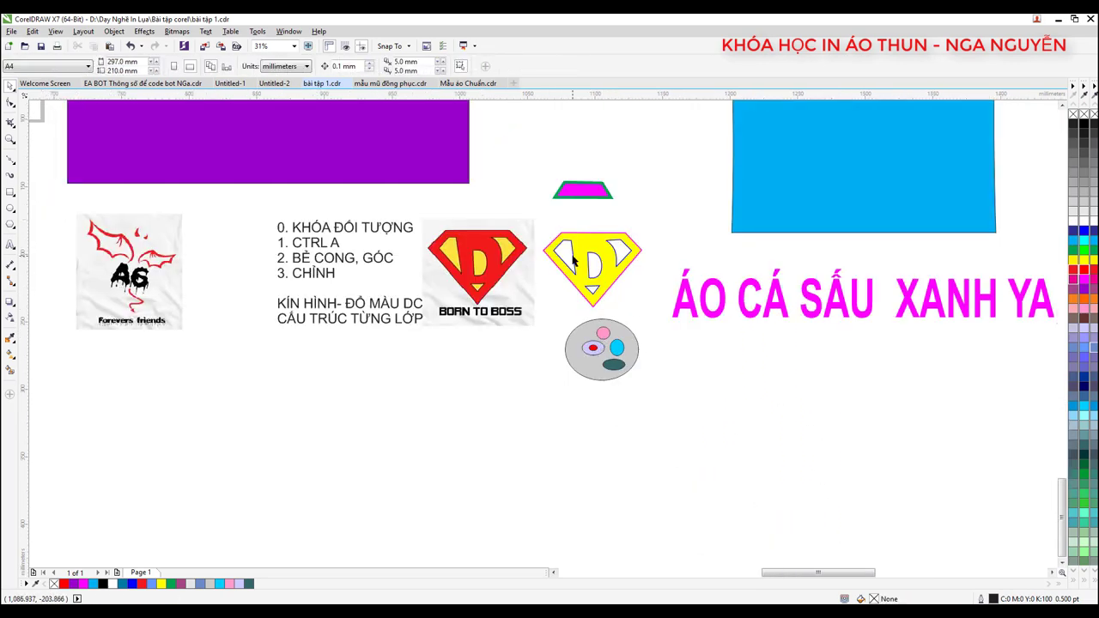
scroll(574, 262, up, 5)
scroll(582, 346, down, 5)
scroll(614, 378, up, 5)
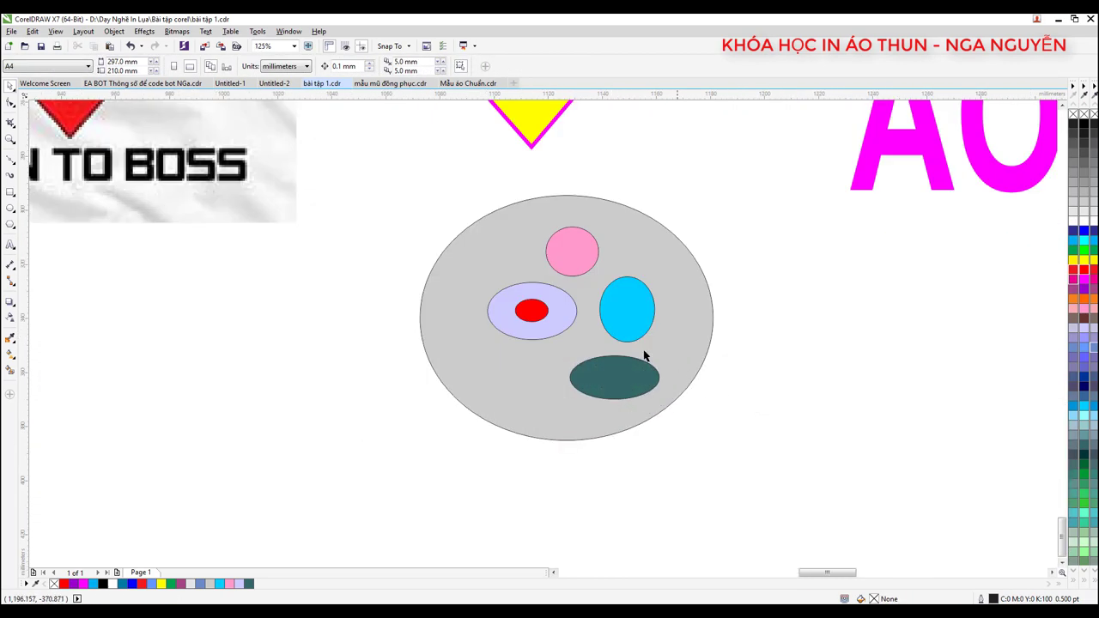
click(658, 259)
scroll(688, 359, down, 5)
scroll(684, 321, up, 5)
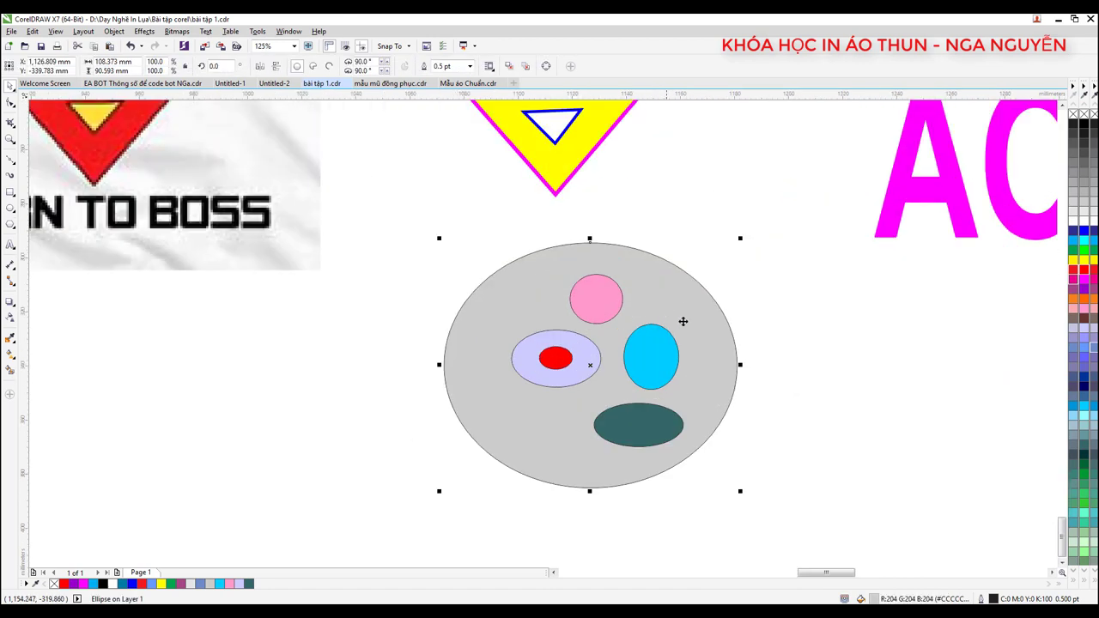
click(785, 364)
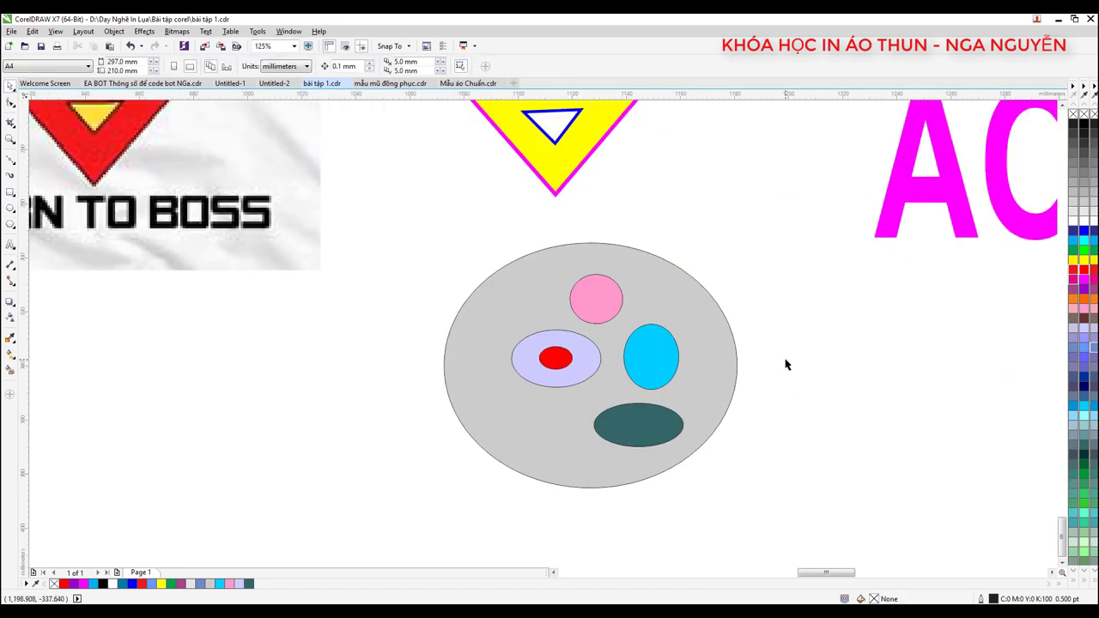
click(649, 364)
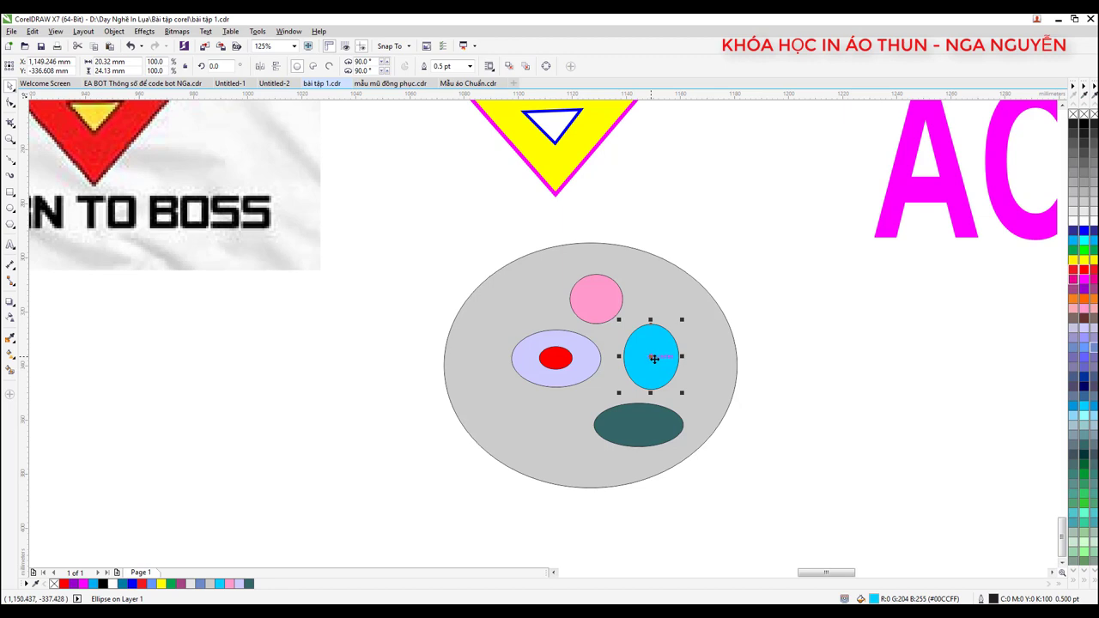
mouse_move(653, 358)
mouse_down()
mouse_move(620, 335)
mouse_move(618, 367)
mouse_move(584, 370)
mouse_move(643, 319)
mouse_move(637, 333)
mouse_up()
- Refill the lavender ellipse yellow, move it behind the red one, and enlarge it
scroll(559, 325, up, 2)
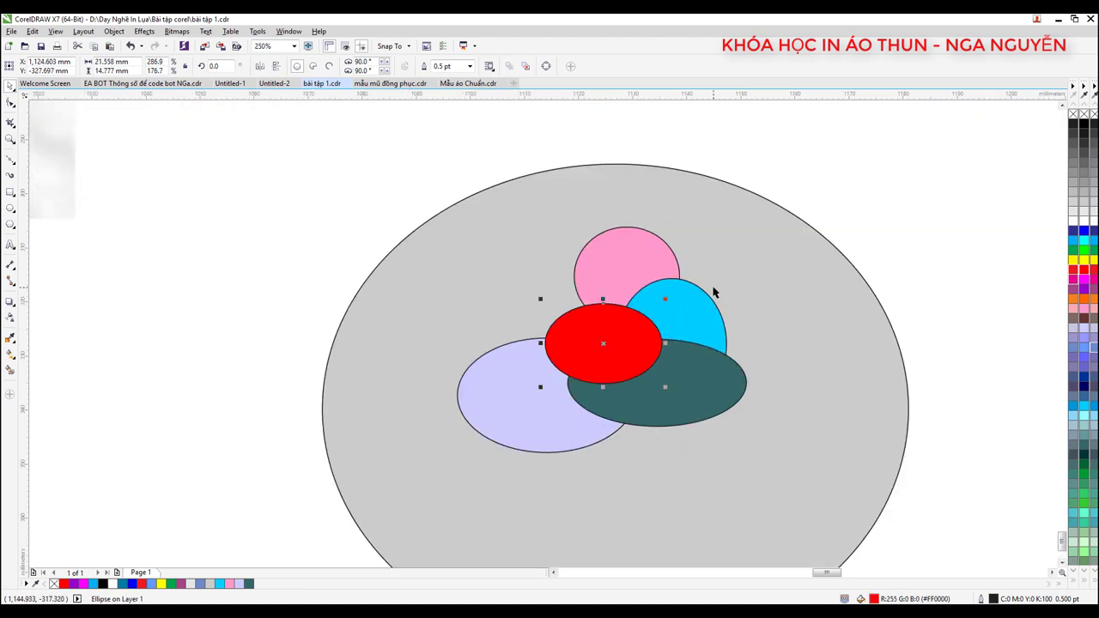
click(526, 382)
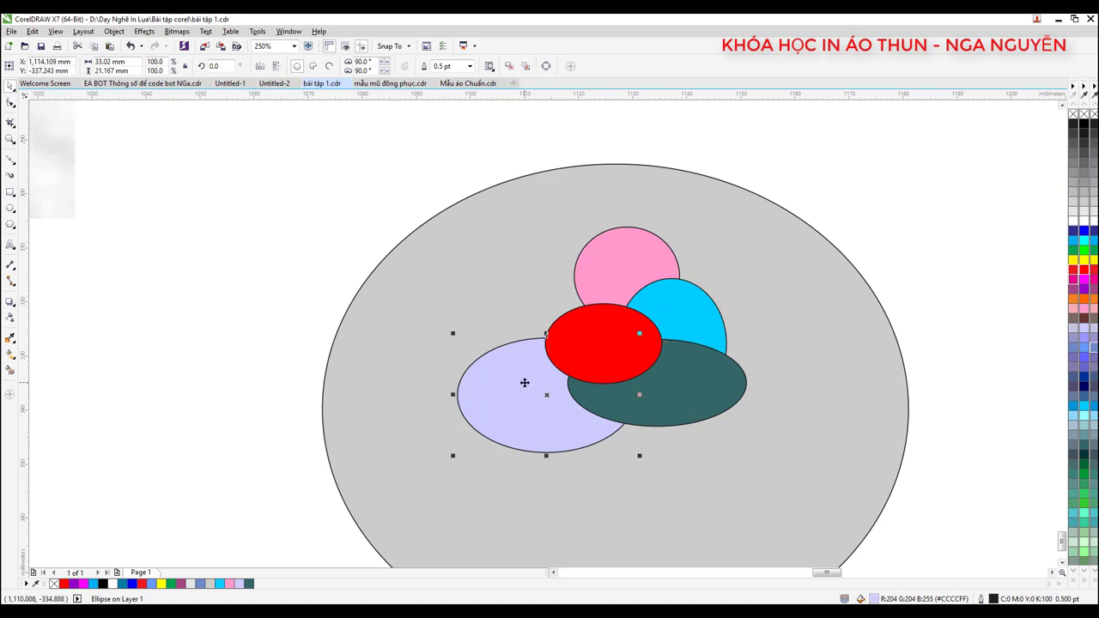
click(1081, 258)
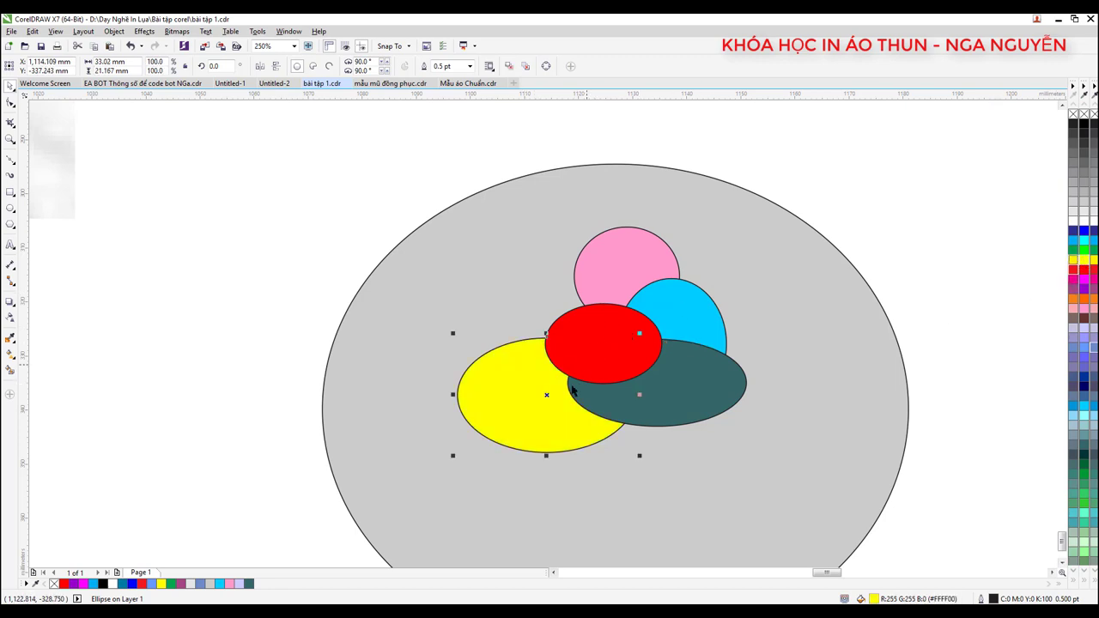
drag(572, 391, 583, 354)
drag(651, 297, 684, 276)
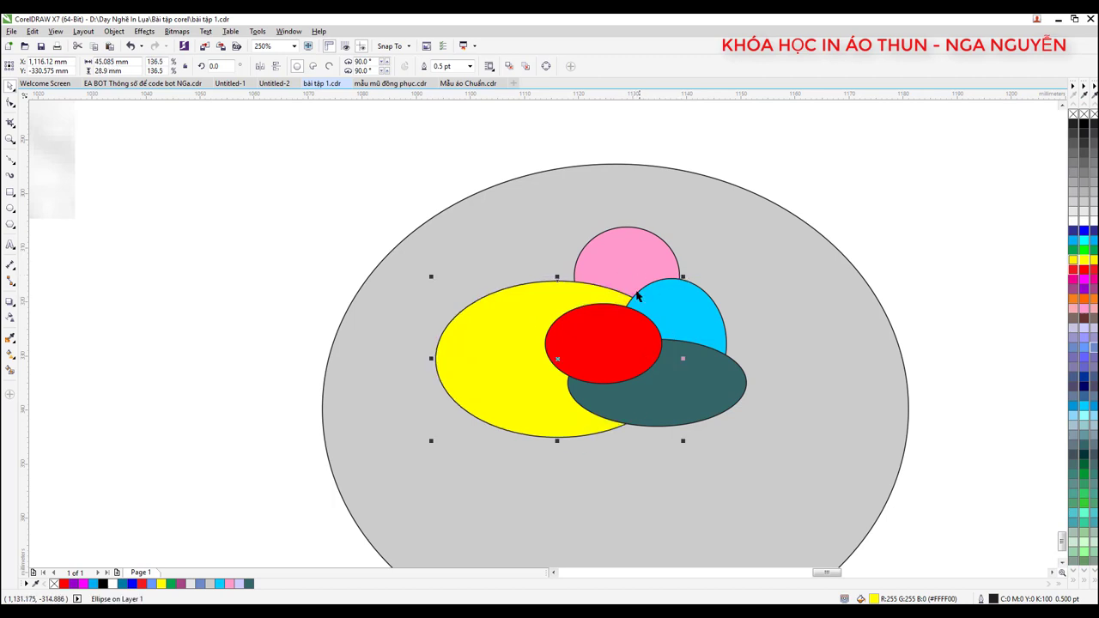
scroll(635, 296, up, 2)
- Fill the dark teal ellipse solid black, then deselect
click(621, 364)
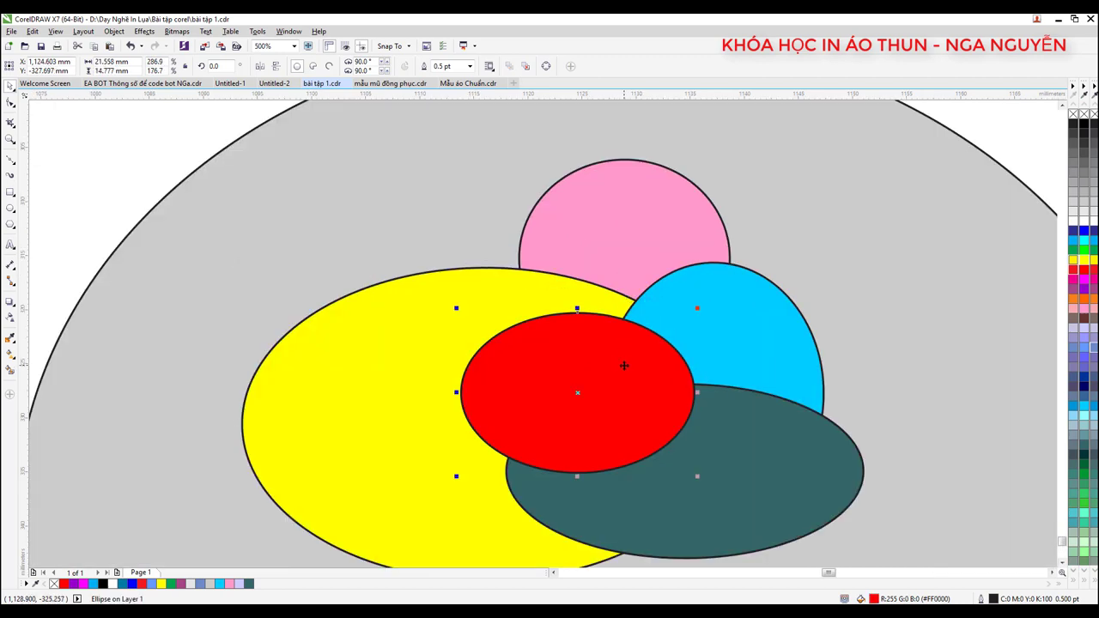
click(634, 243)
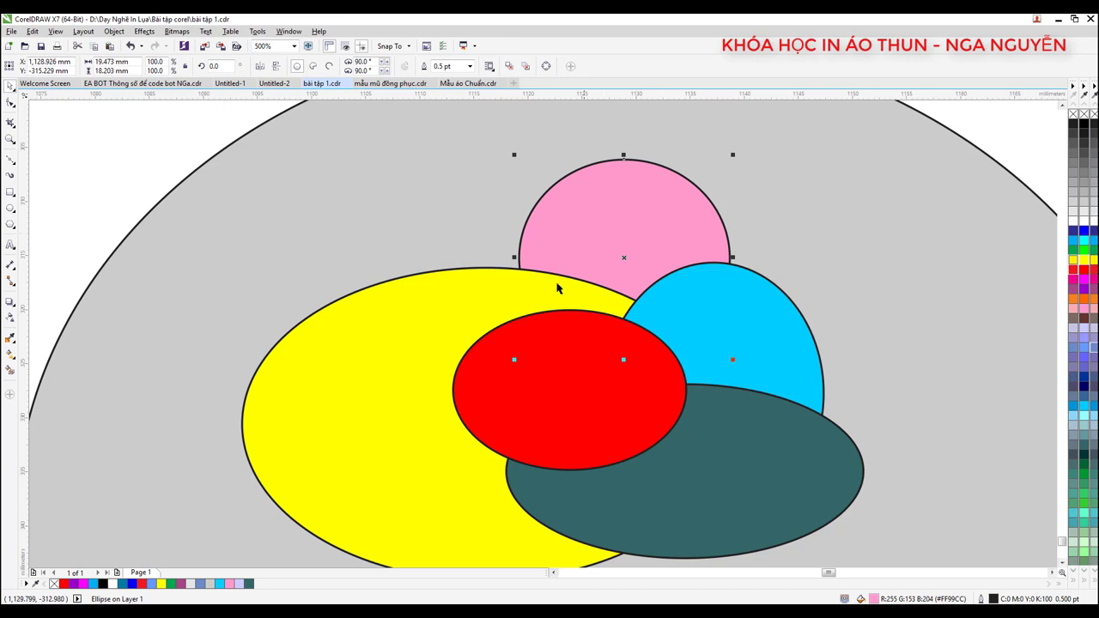
click(519, 289)
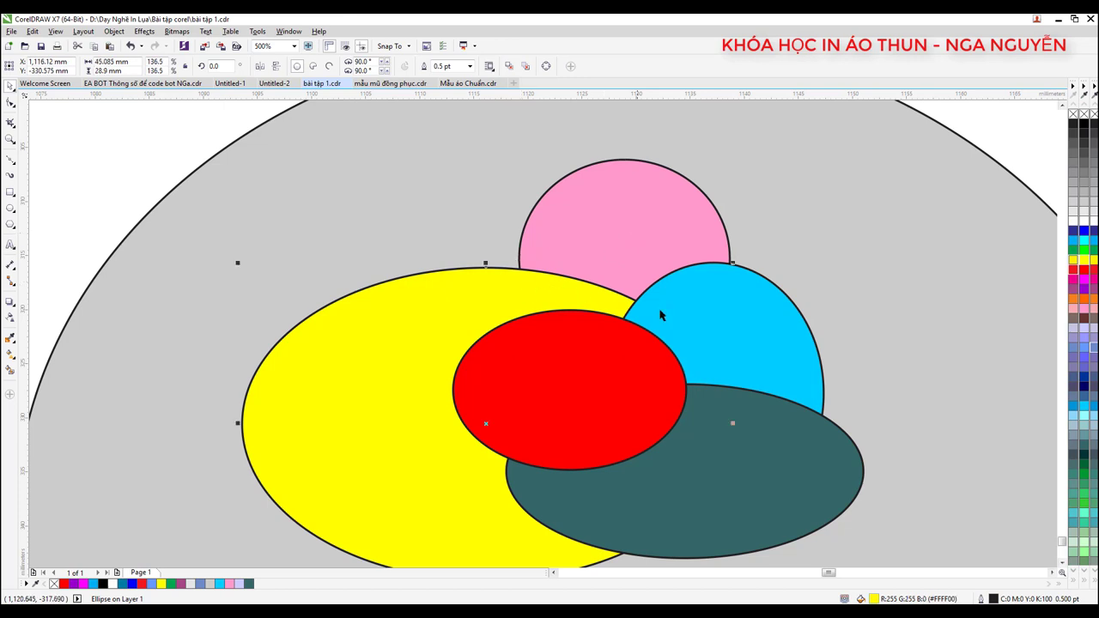
click(806, 351)
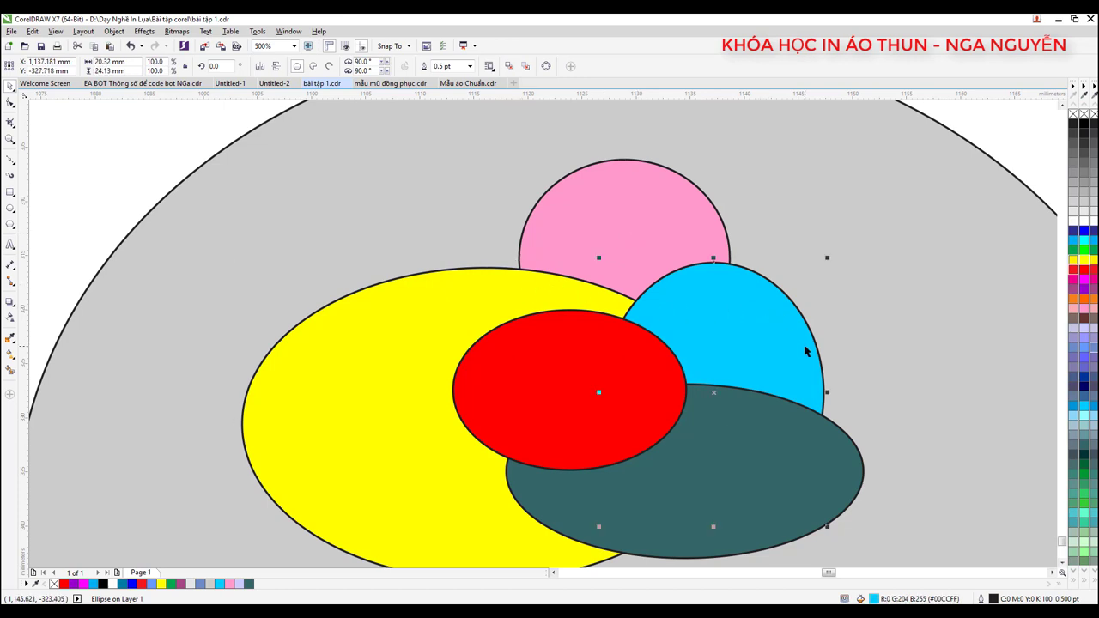
click(853, 471)
click(1084, 125)
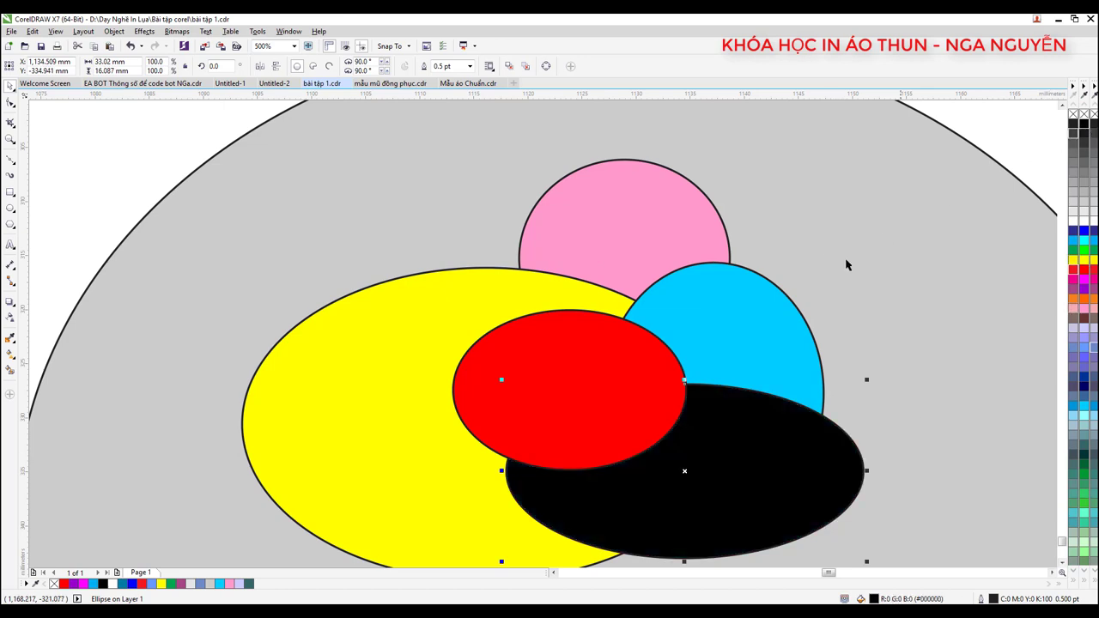
click(624, 372)
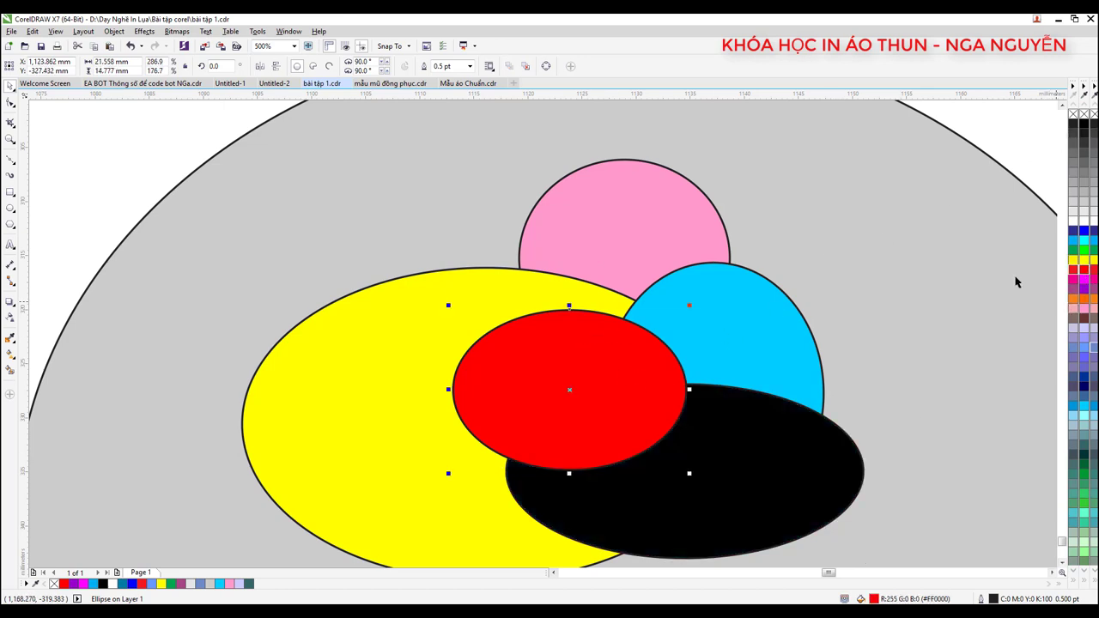
scroll(537, 352, down, 3)
click(683, 254)
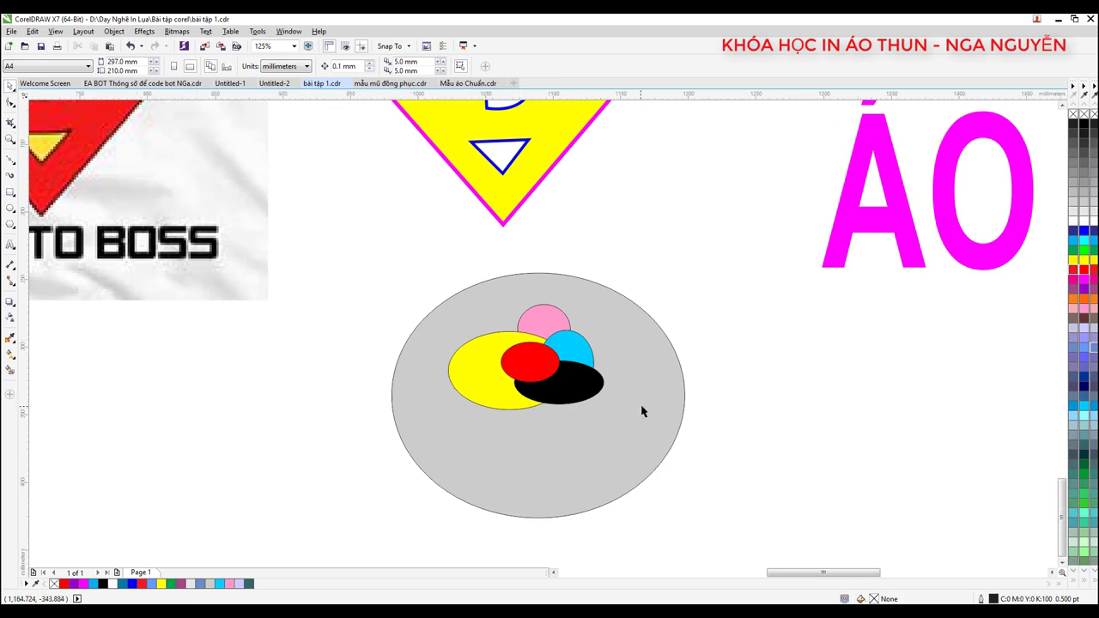
scroll(641, 411, down, 2)
scroll(586, 295, up, 1)
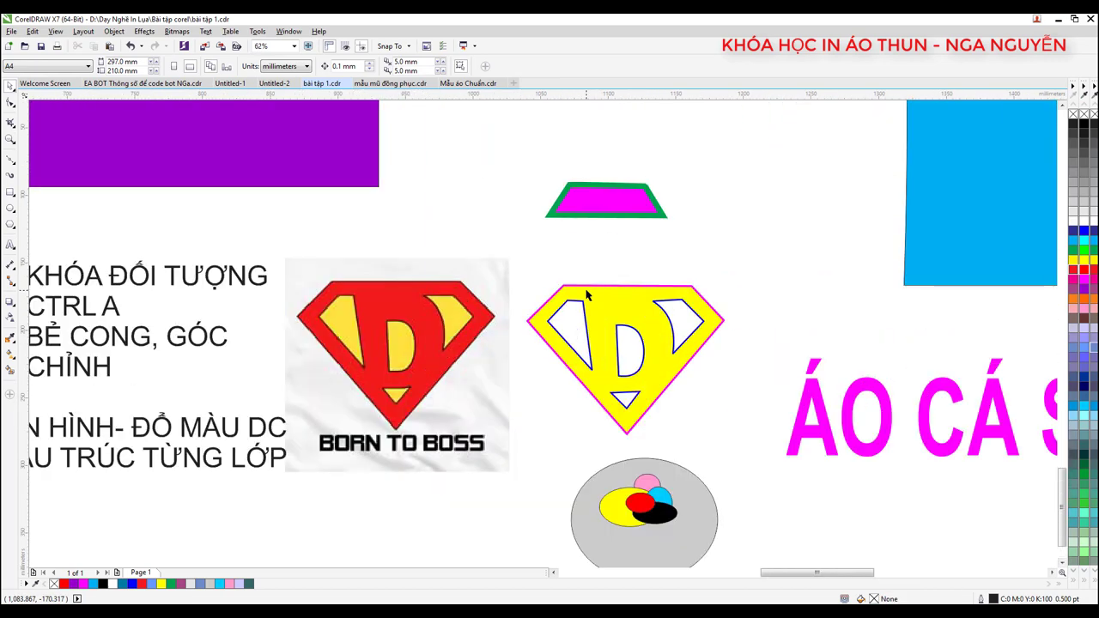
scroll(661, 511, up, 2)
scroll(532, 318, down, 3)
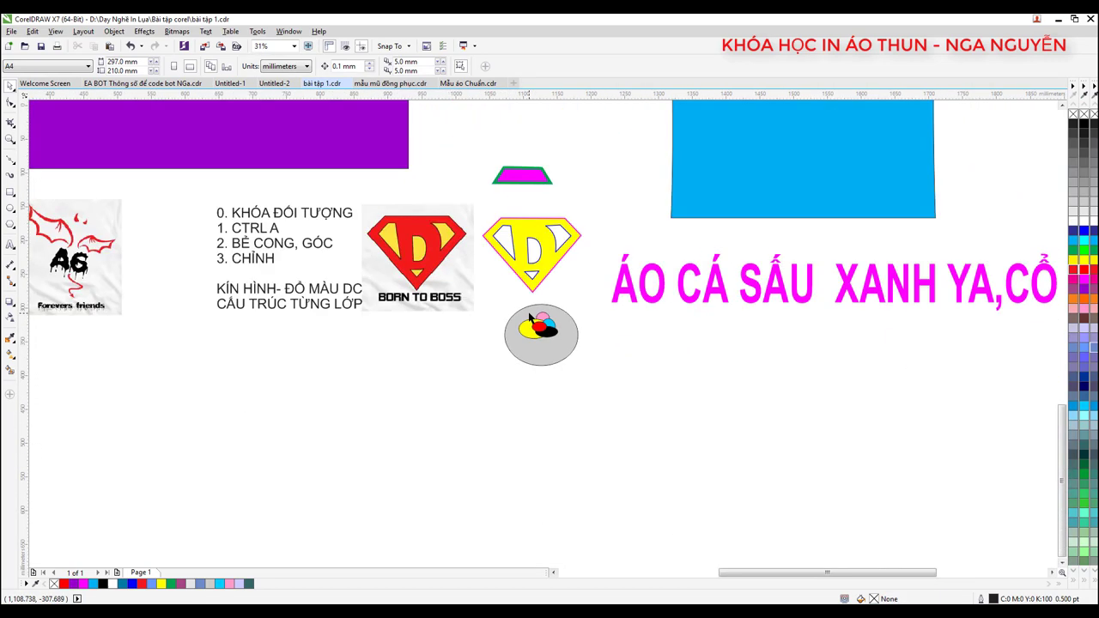
scroll(543, 322, up, 2)
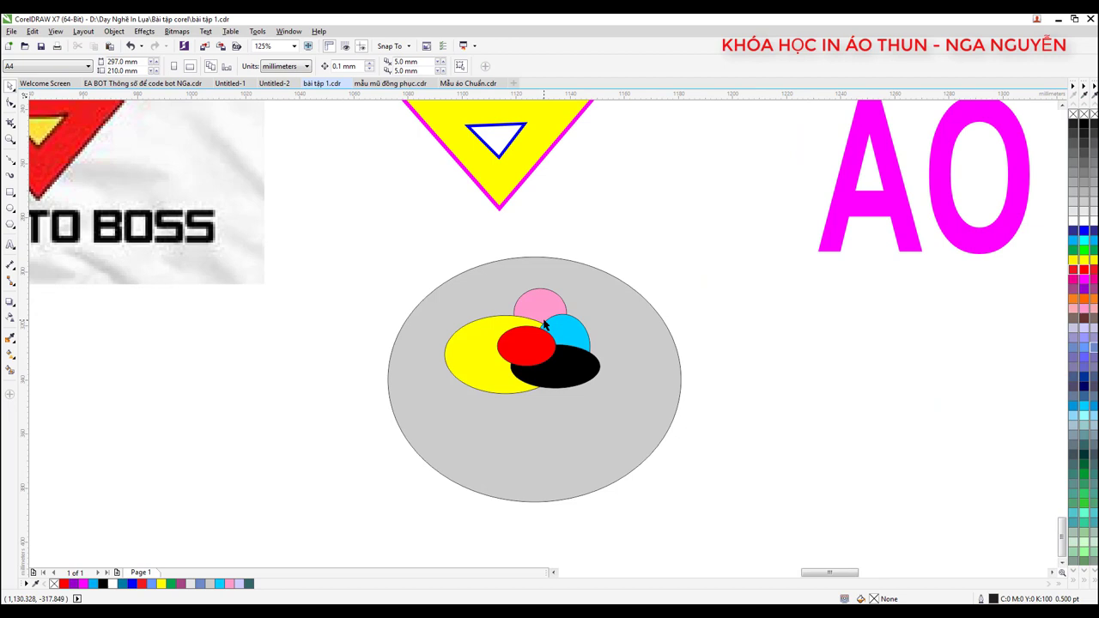
scroll(544, 323, down, 2)
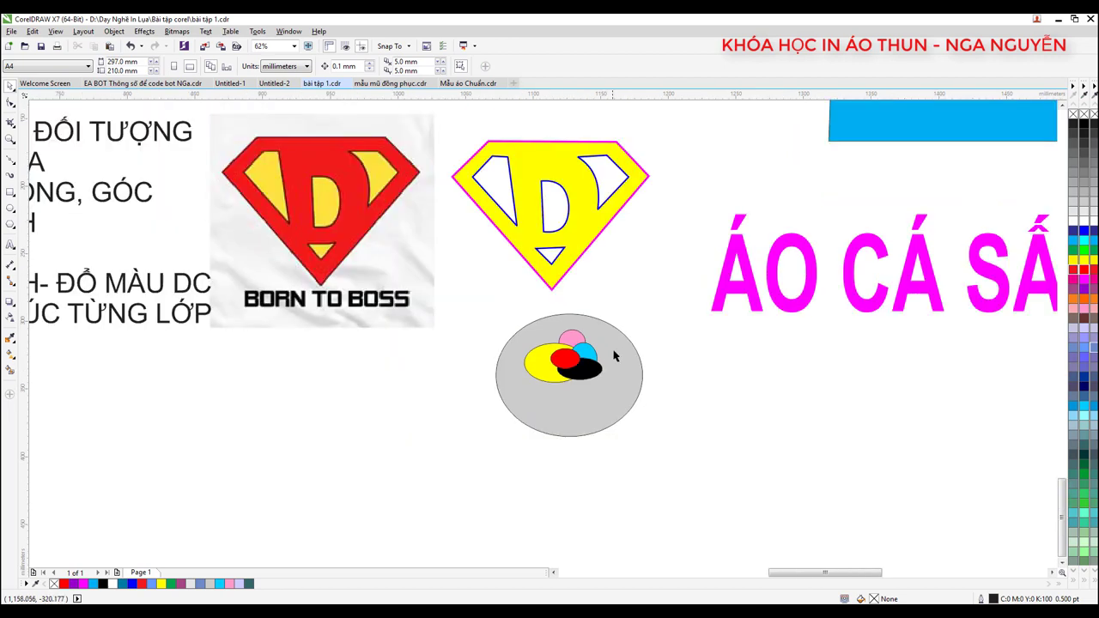
scroll(585, 255, down, 1)
scroll(585, 255, up, 1)
drag(486, 213, 710, 376)
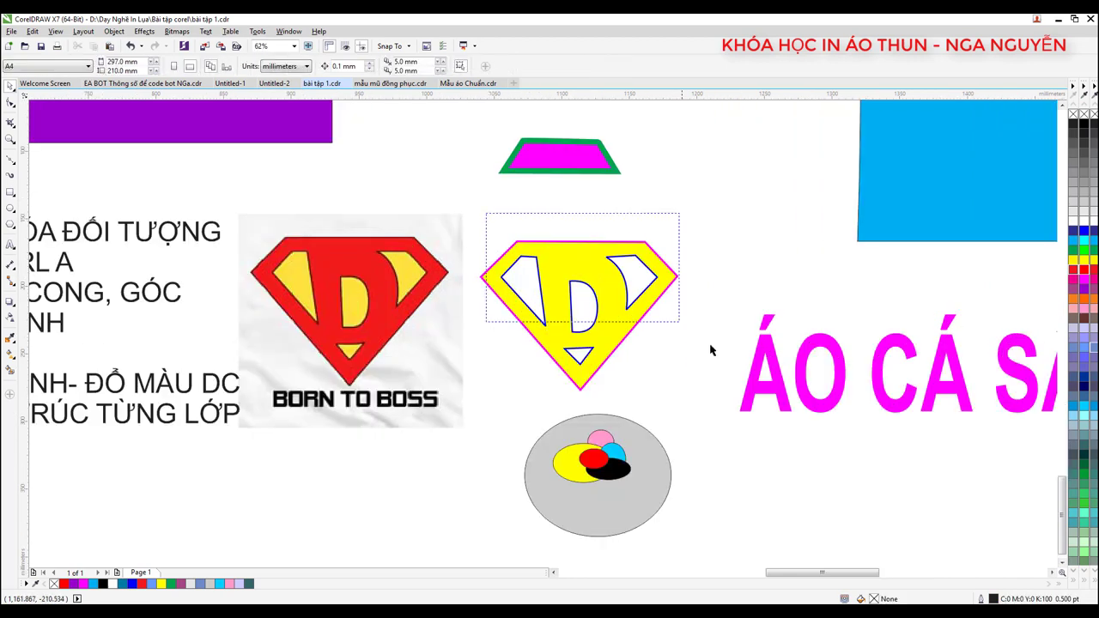
scroll(652, 318, down, 2)
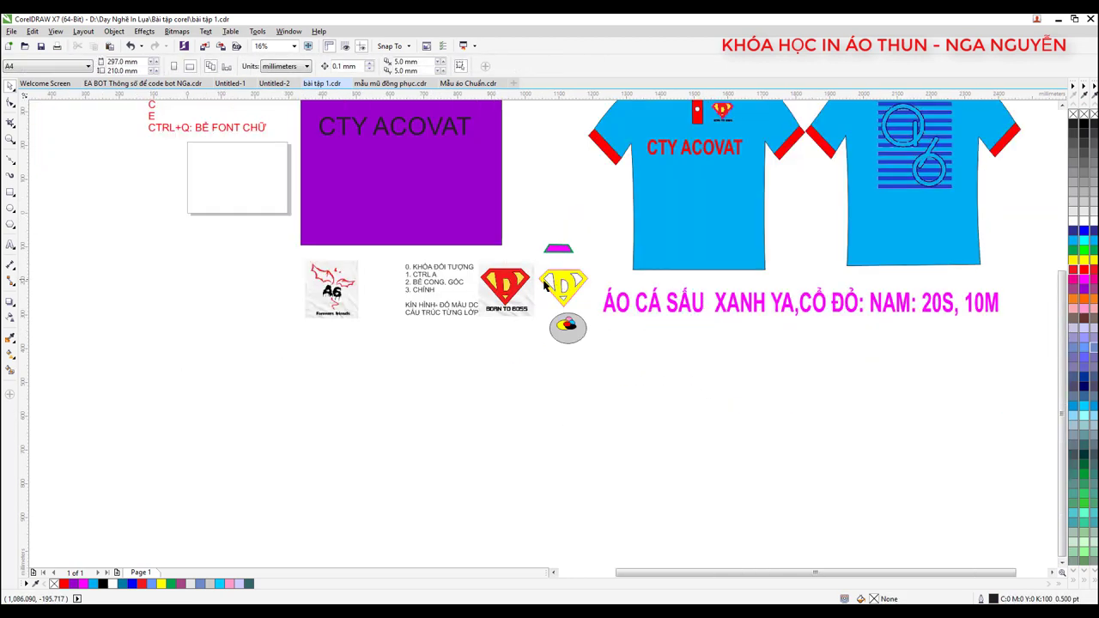
scroll(588, 274, up, 1)
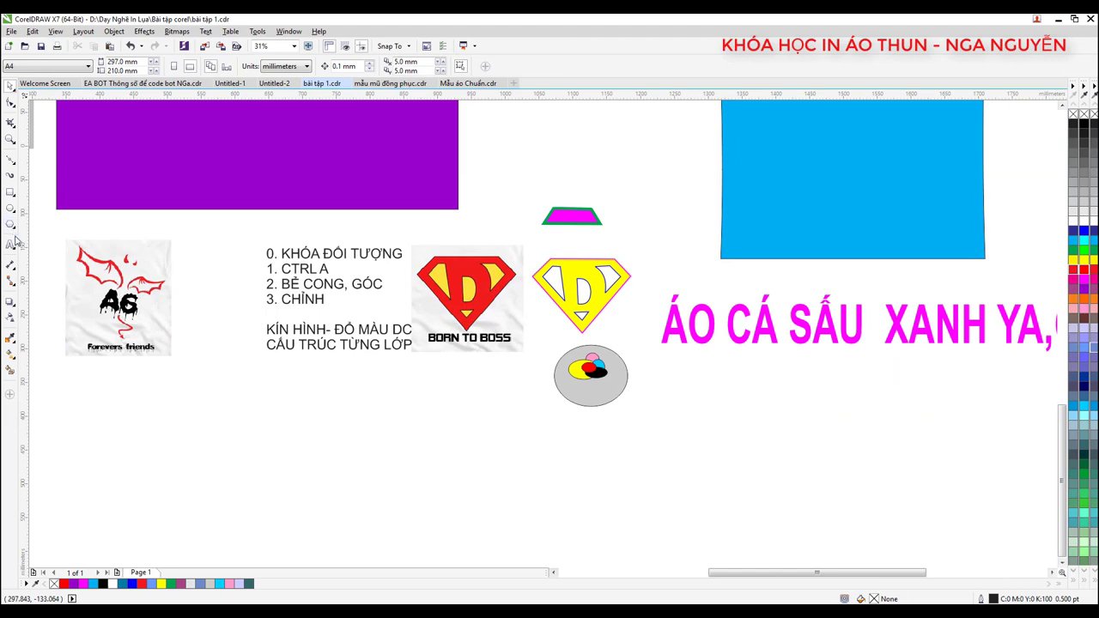
click(10, 208)
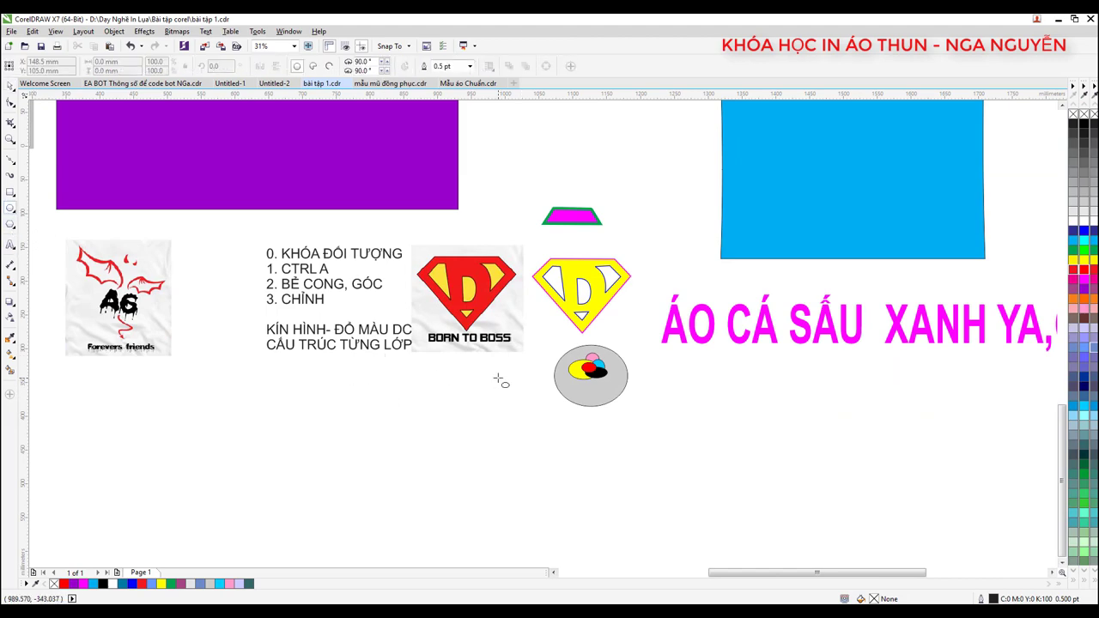
- Type a letter B as text over the B7 logo's blue B
scroll(493, 376, down, 1)
scroll(400, 317, down, 1)
scroll(386, 326, up, 3)
scroll(387, 327, up, 1)
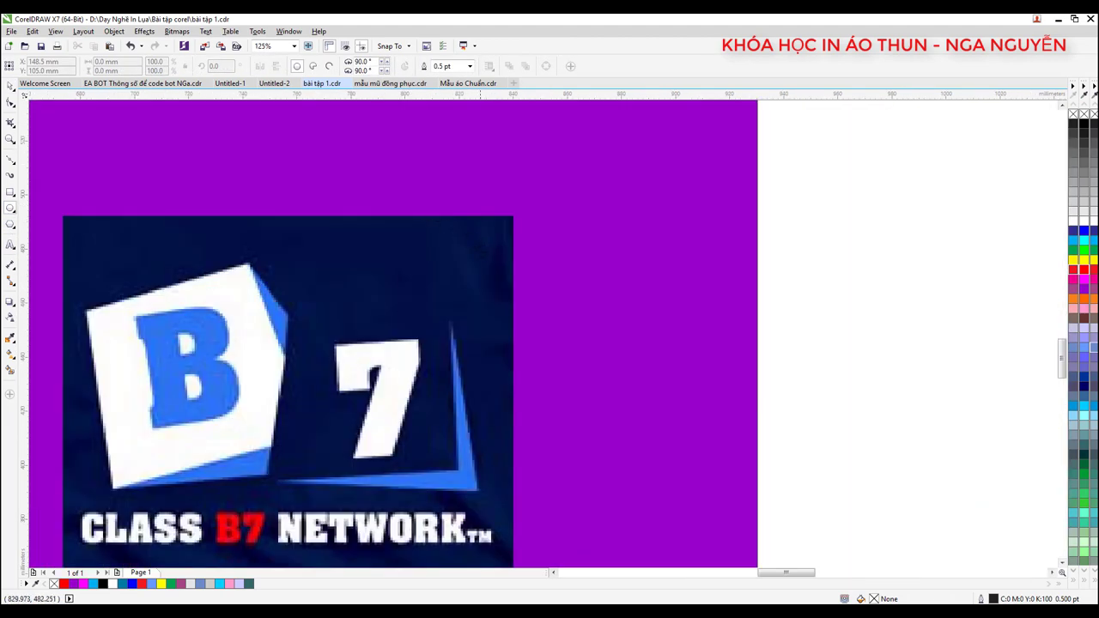
scroll(386, 326, down, 1)
scroll(335, 326, up, 2)
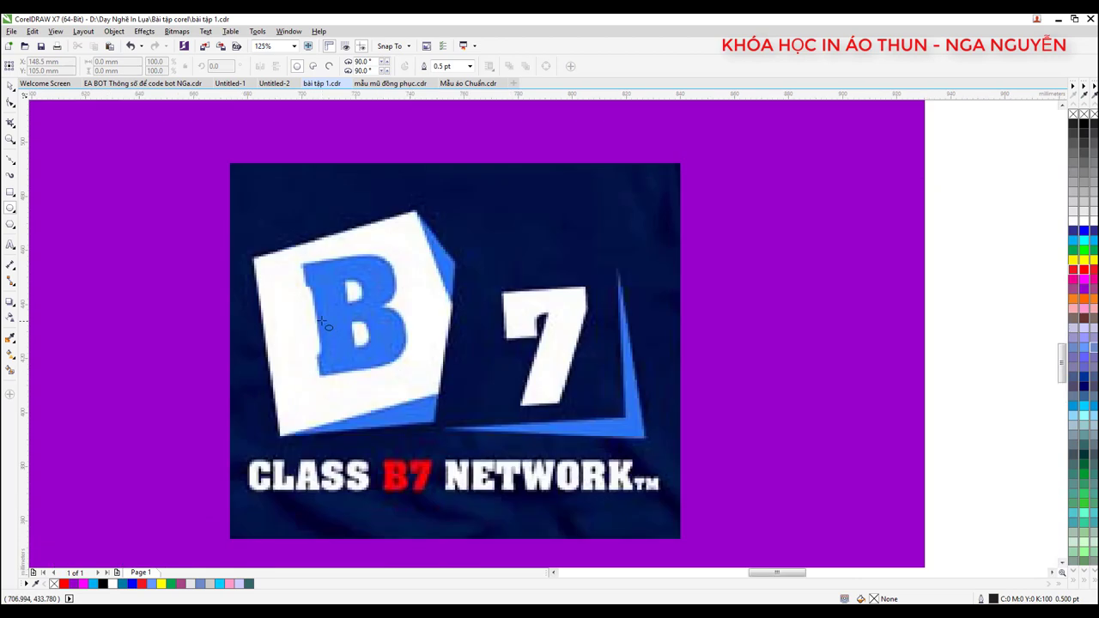
click(9, 160)
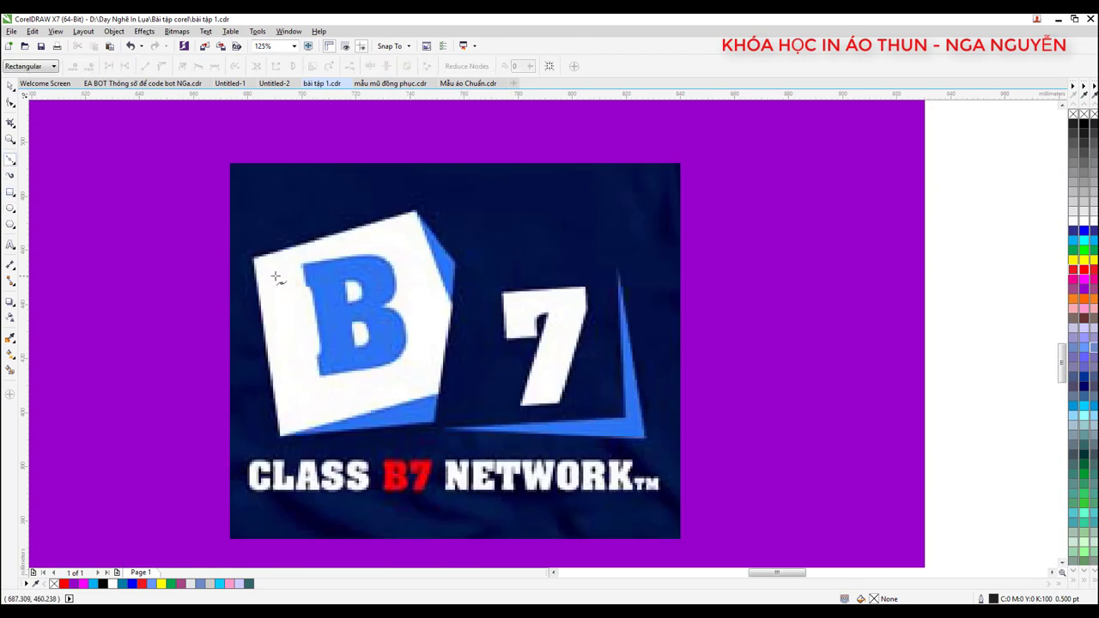
click(10, 245)
click(335, 326)
text(B)
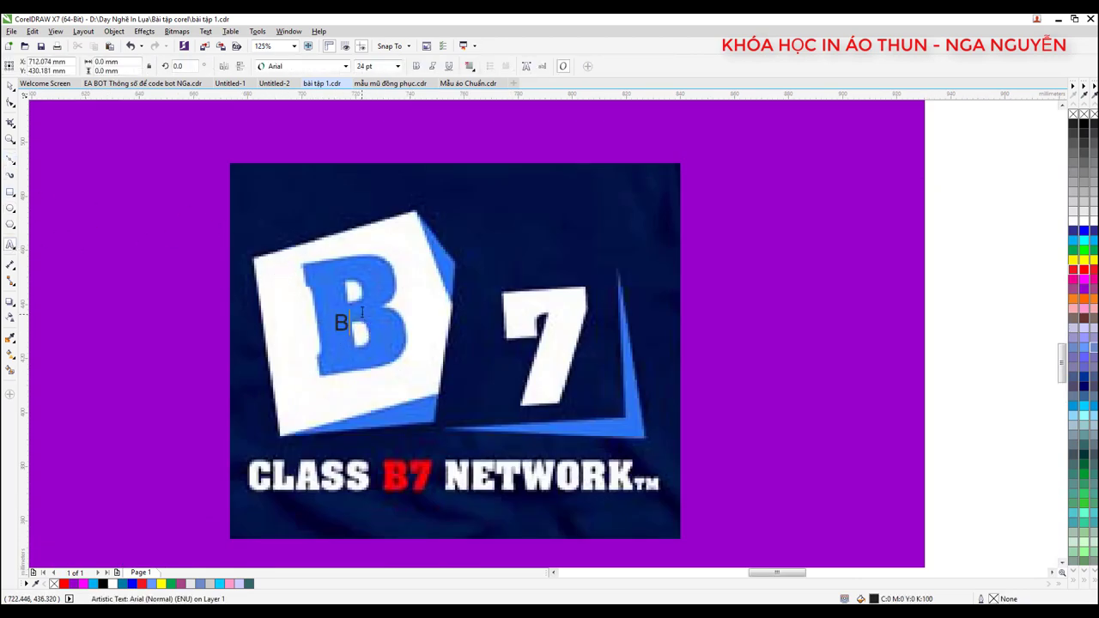
- Scale the B to about 132 pt, position it over the blue B, and make it bold
click(10, 85)
drag(352, 335, 404, 402)
drag(369, 360, 359, 312)
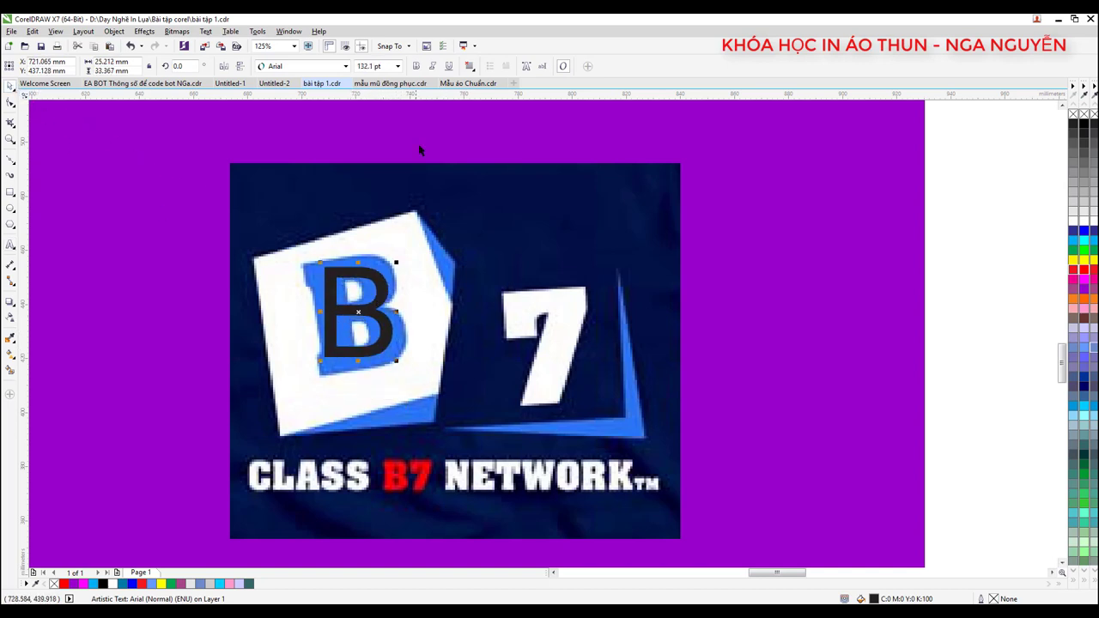
click(416, 66)
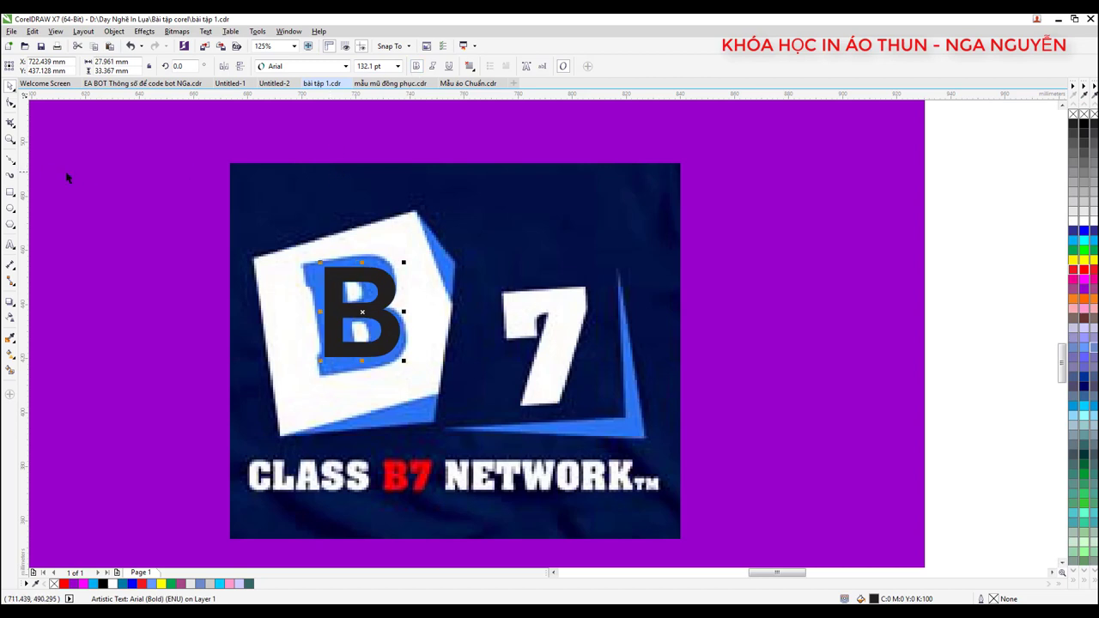
click(11, 160)
click(249, 254)
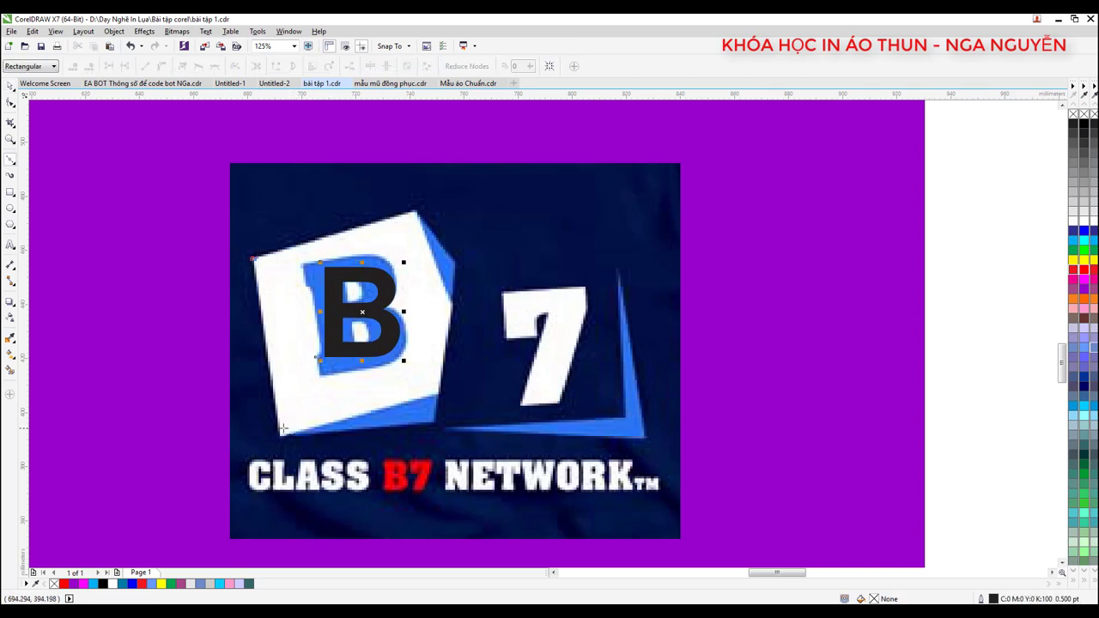
- Trace a closed outline around the logo's tilted white box and fill it grey
click(284, 429)
click(438, 393)
click(504, 376)
click(416, 209)
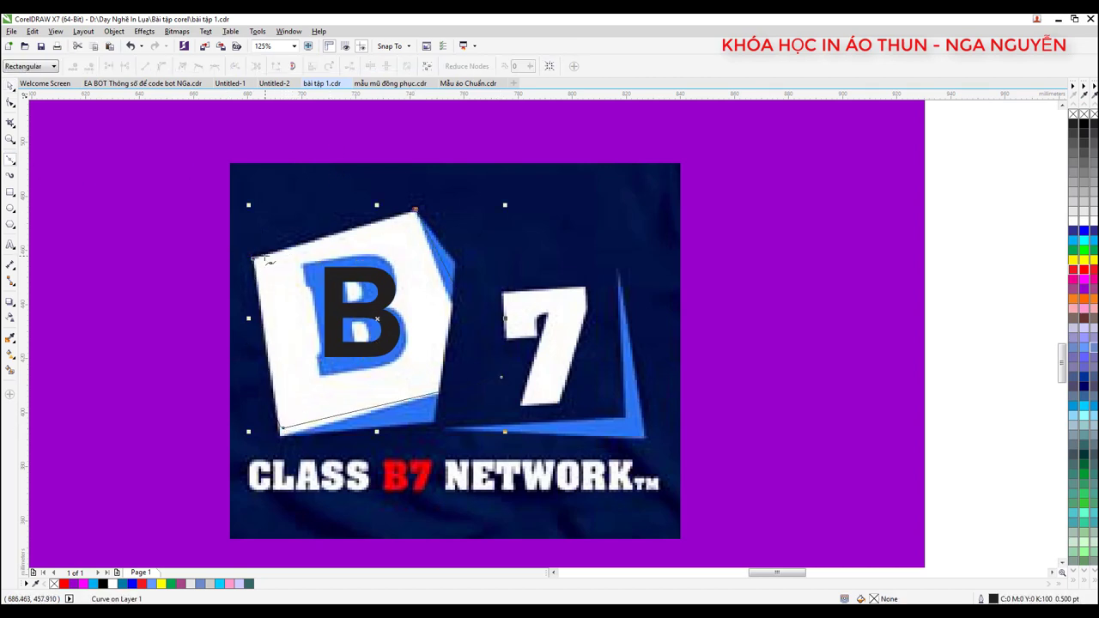
click(251, 257)
click(9, 86)
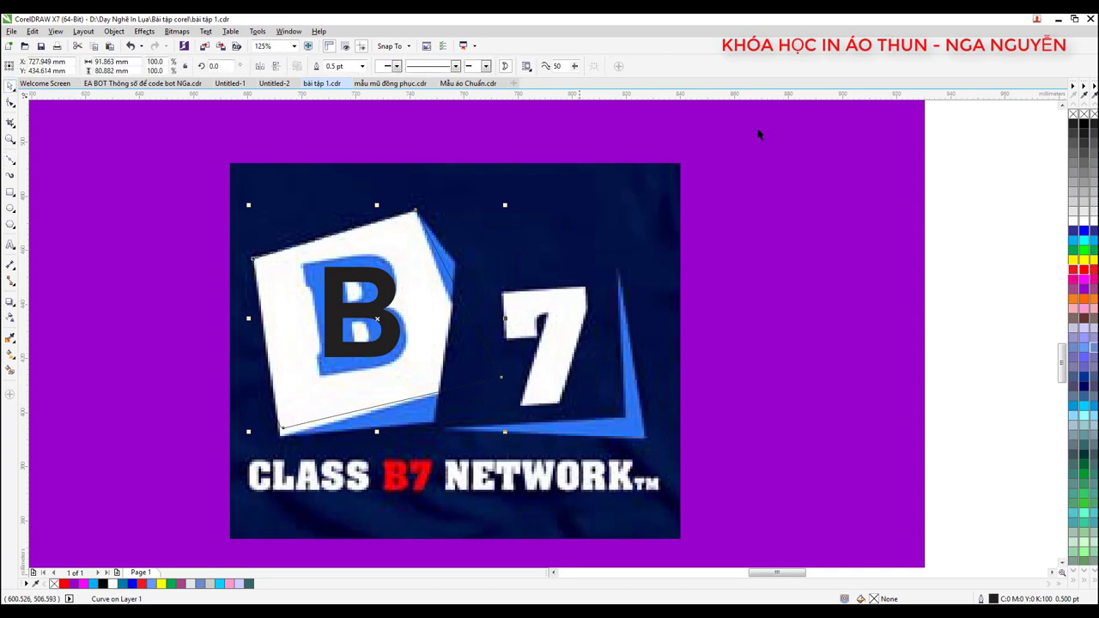
click(1086, 197)
- Drag across the logo area and zoom in and out to check the grey shape
scroll(473, 327, down, 2)
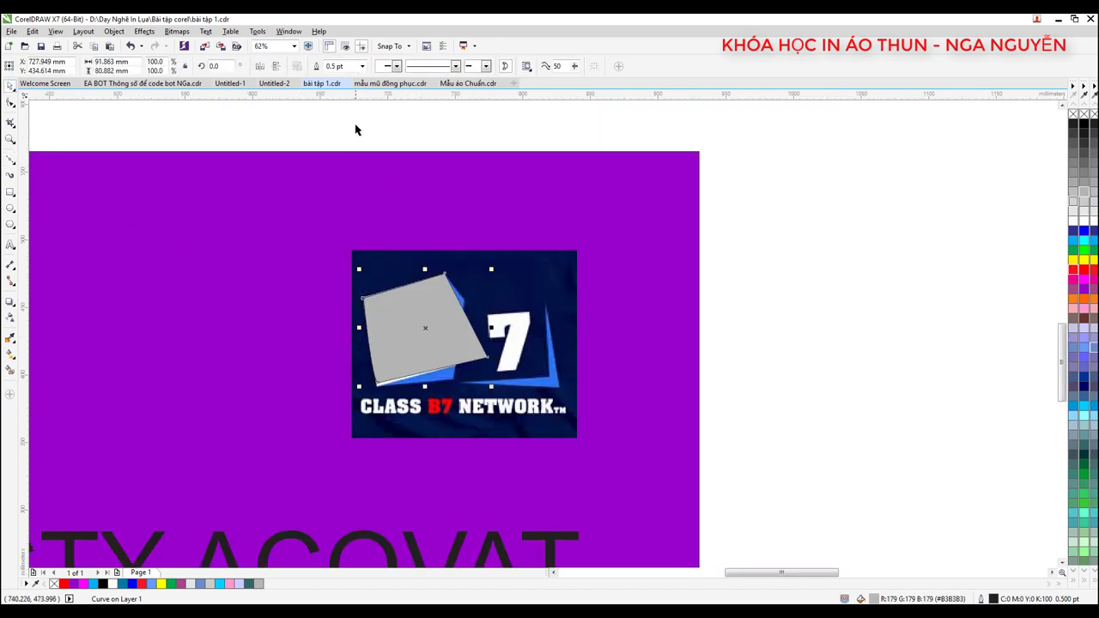
drag(354, 129, 478, 370)
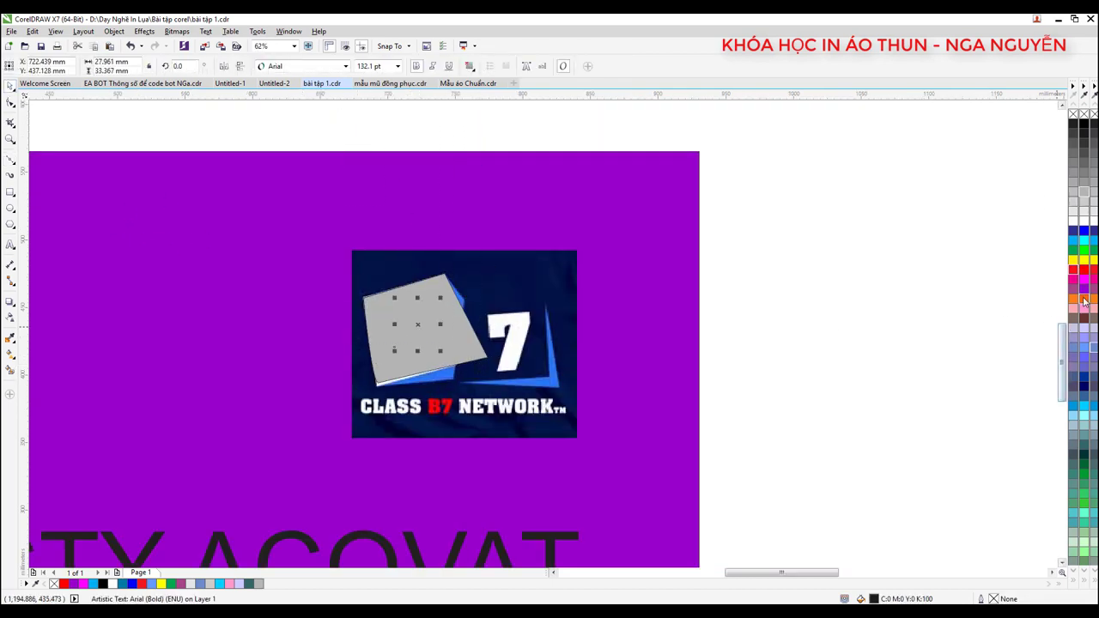
scroll(404, 326, up, 2)
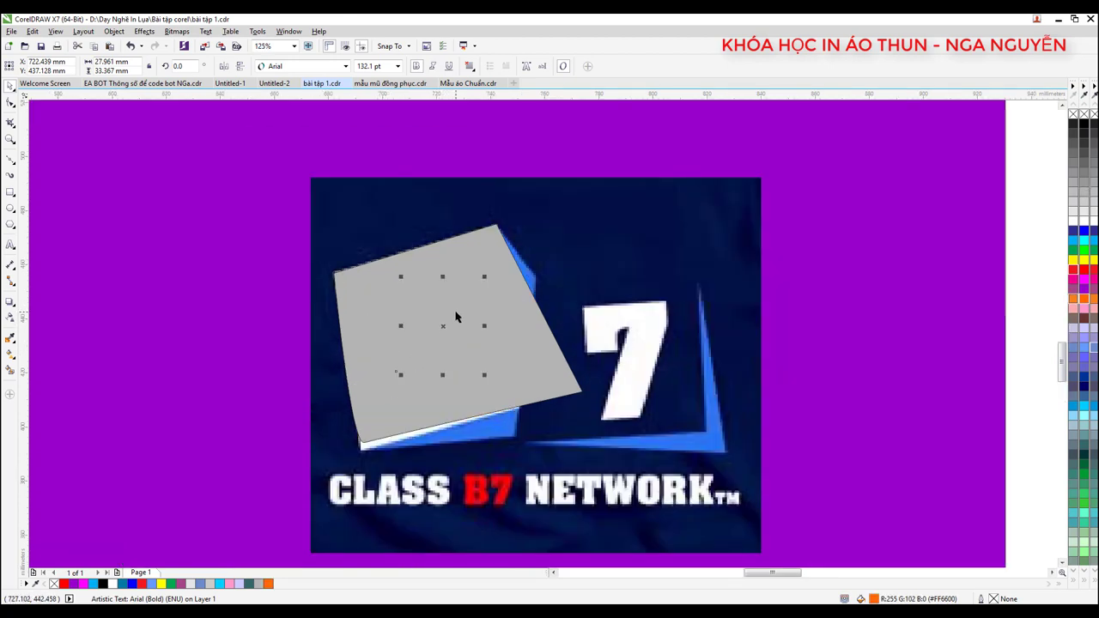
scroll(527, 309, down, 2)
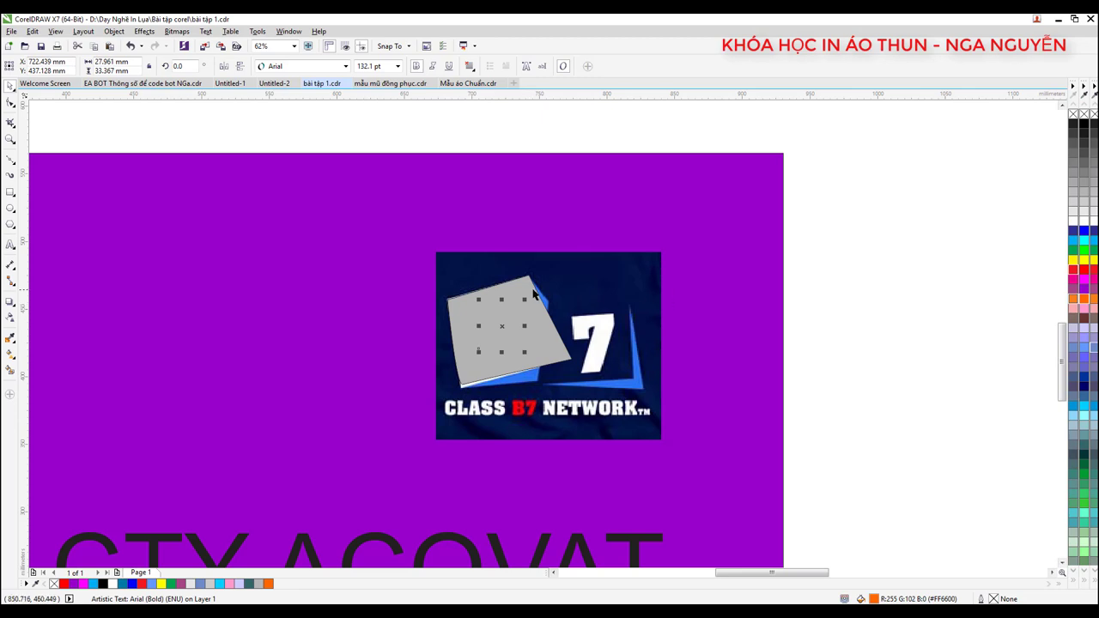
scroll(532, 294, up, 2)
scroll(527, 285, down, 2)
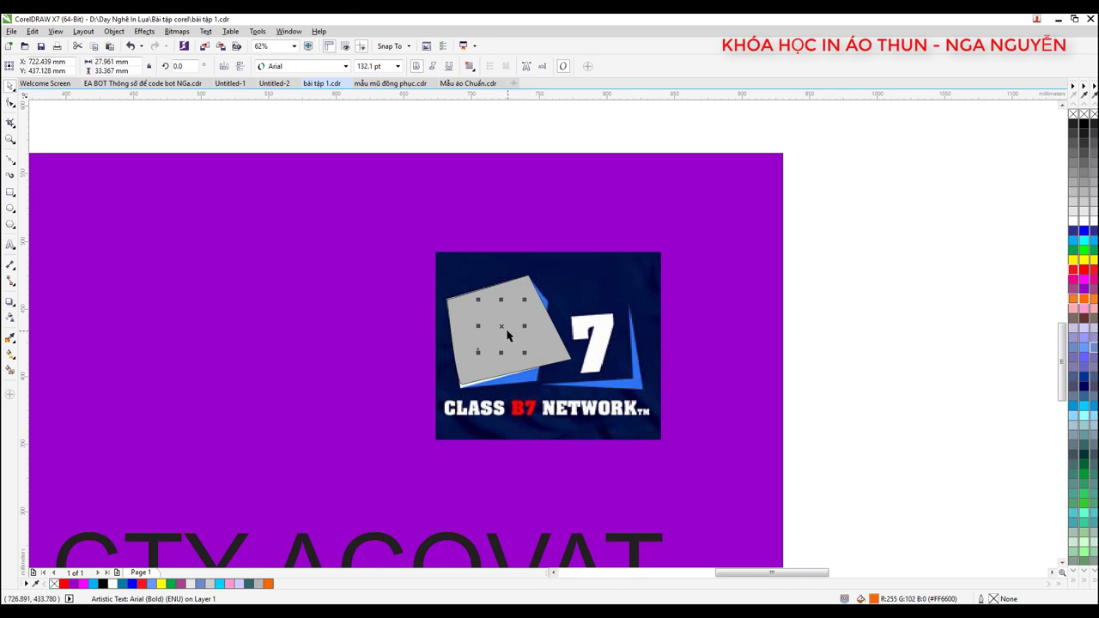
scroll(506, 335, up, 2)
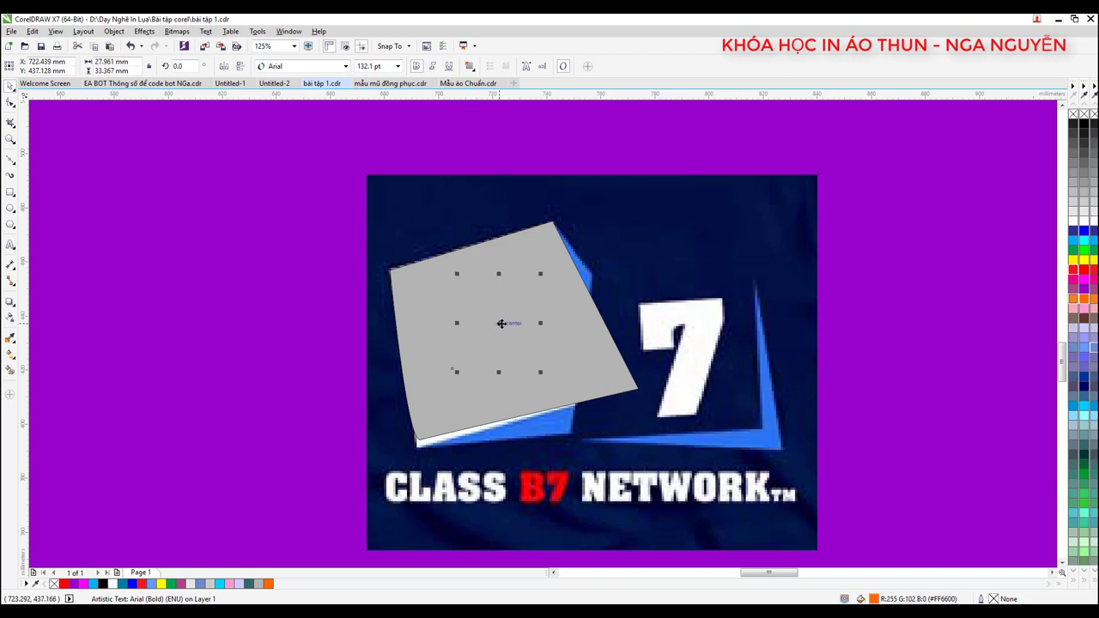
- Bring the orange B forward onto the B7 logo's grey square
key(shift+Page_Up)
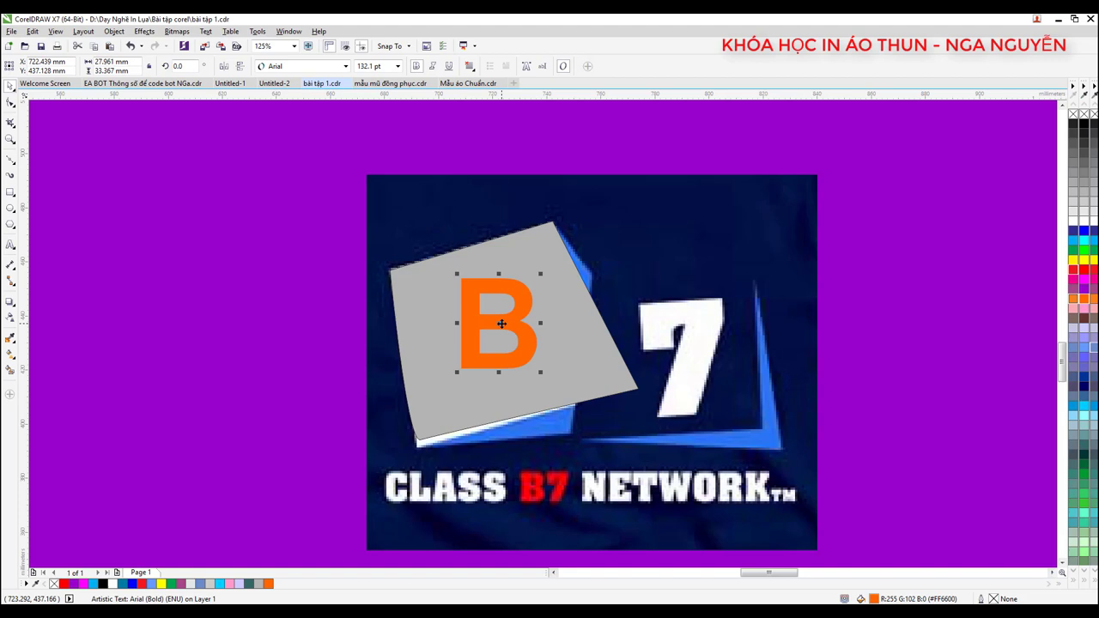
scroll(501, 323, down, 2)
scroll(503, 296, down, 2)
scroll(539, 303, down, 1)
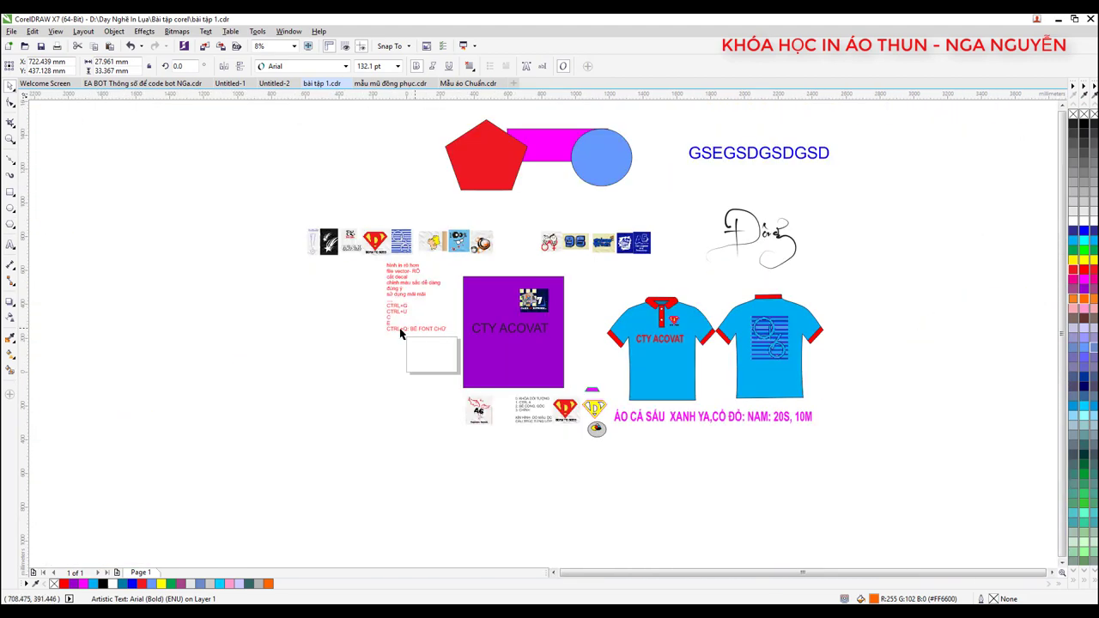
scroll(435, 323, up, 3)
- Append 'CTRL+ UP' and 'CTRL+ DOWN' lines to the end of the red shortcut notes
double_click(593, 317)
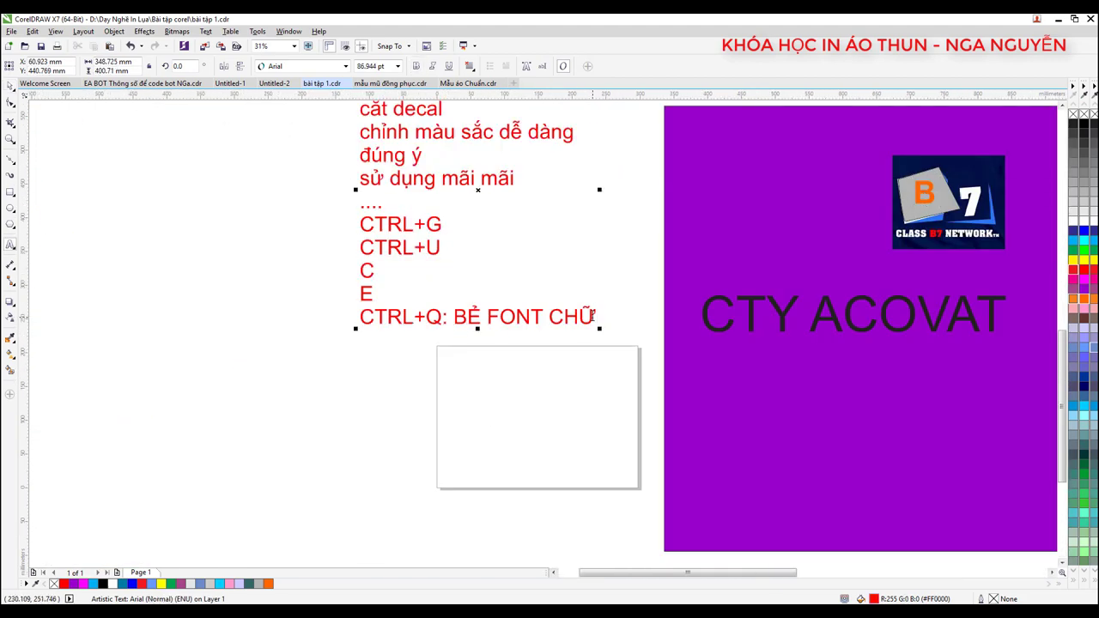
key(Return)
text(CRT)
key(BackSpace)
key(BackSpace)
text(TRL)
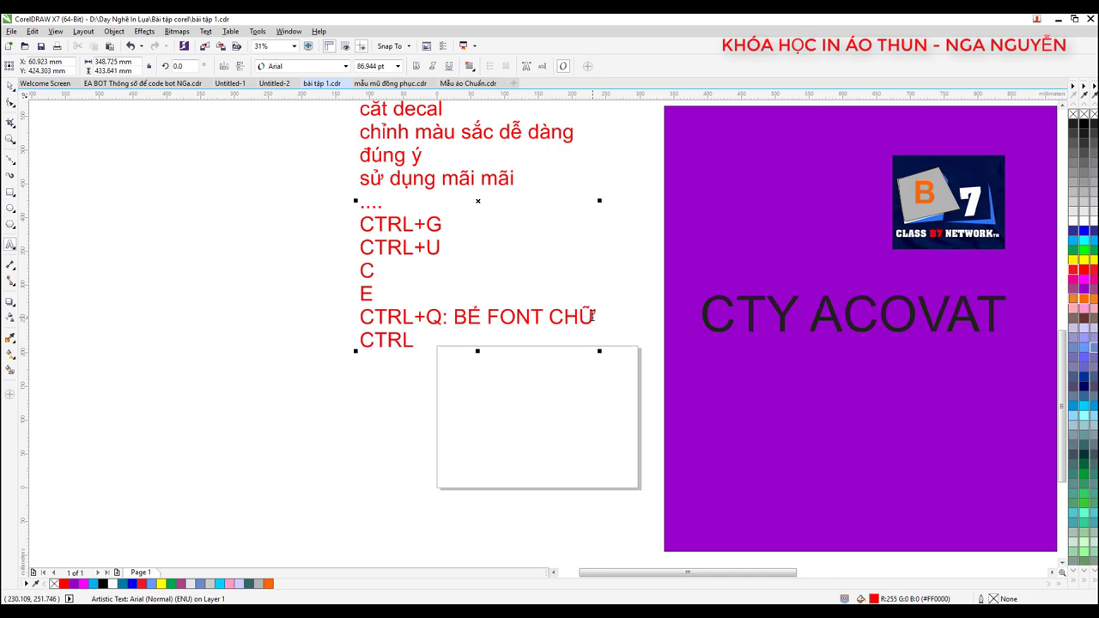
text(+)
text( UP )
text(C)
text(TRL+)
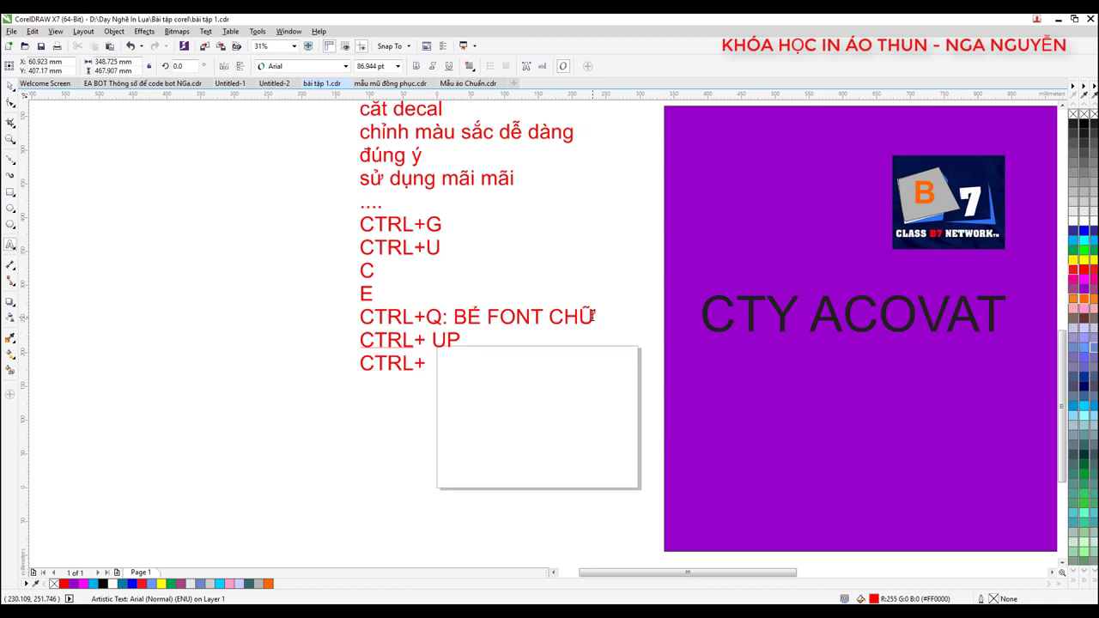
text( DOWN)
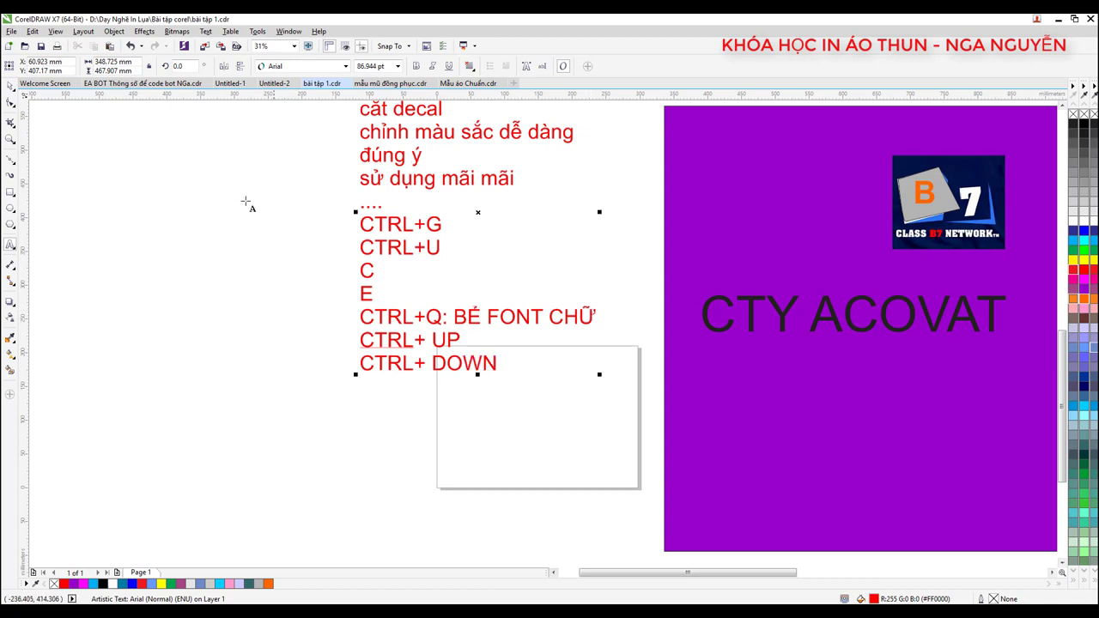
click(10, 86)
scroll(482, 221, down, 3)
scroll(582, 206, up, 1)
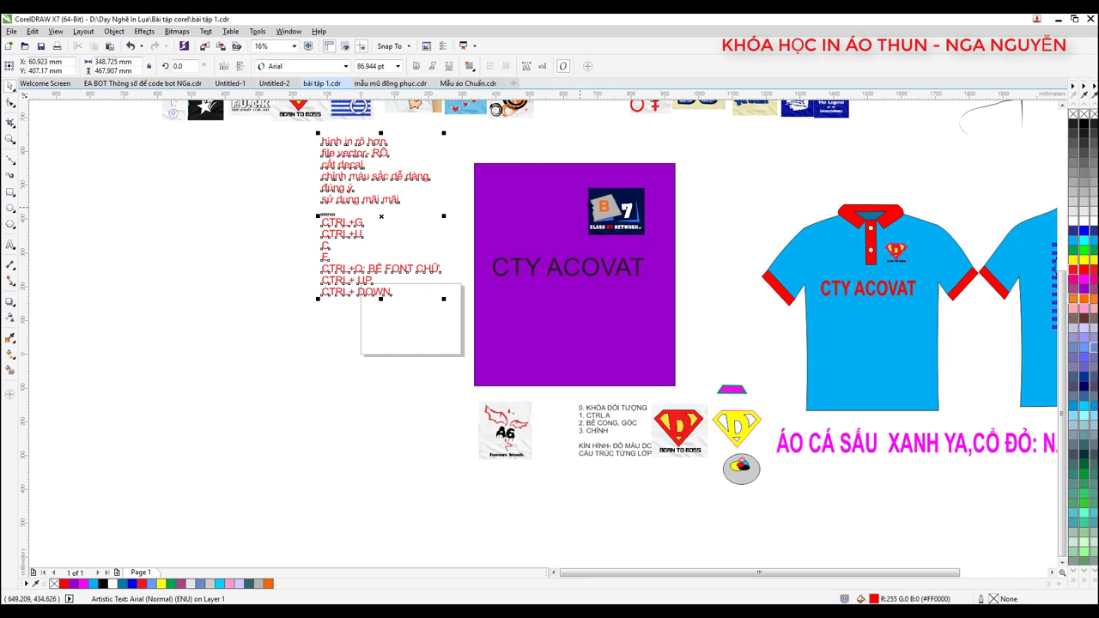
- Select the yellow D shield's four inner pieces and group them
scroll(752, 469, up, 2)
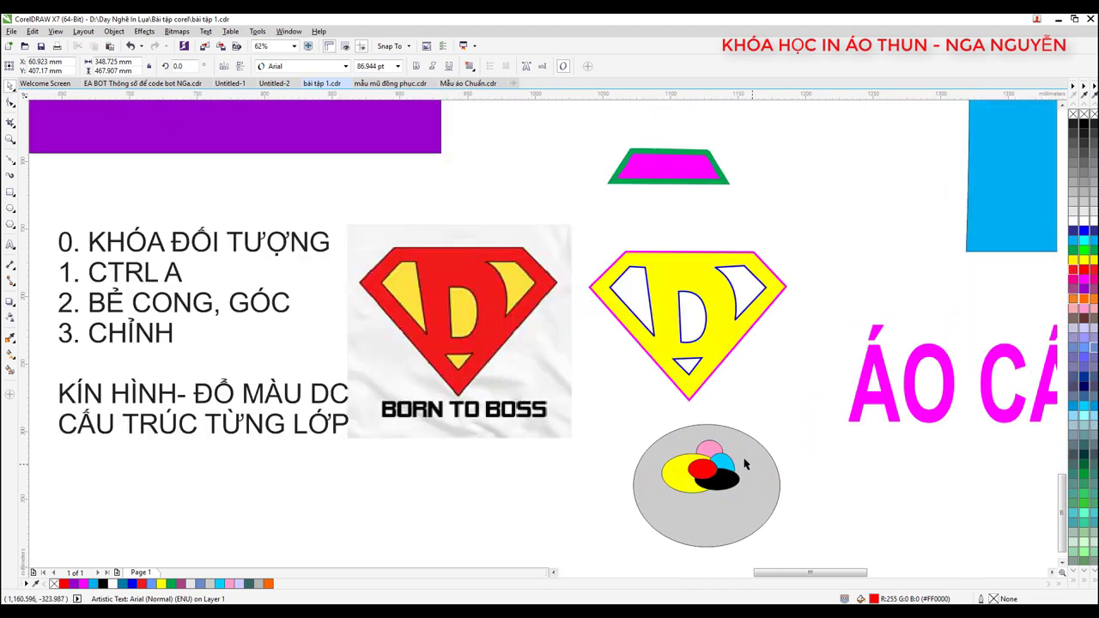
scroll(745, 463, down, 1)
scroll(631, 352, up, 1)
scroll(623, 348, down, 1)
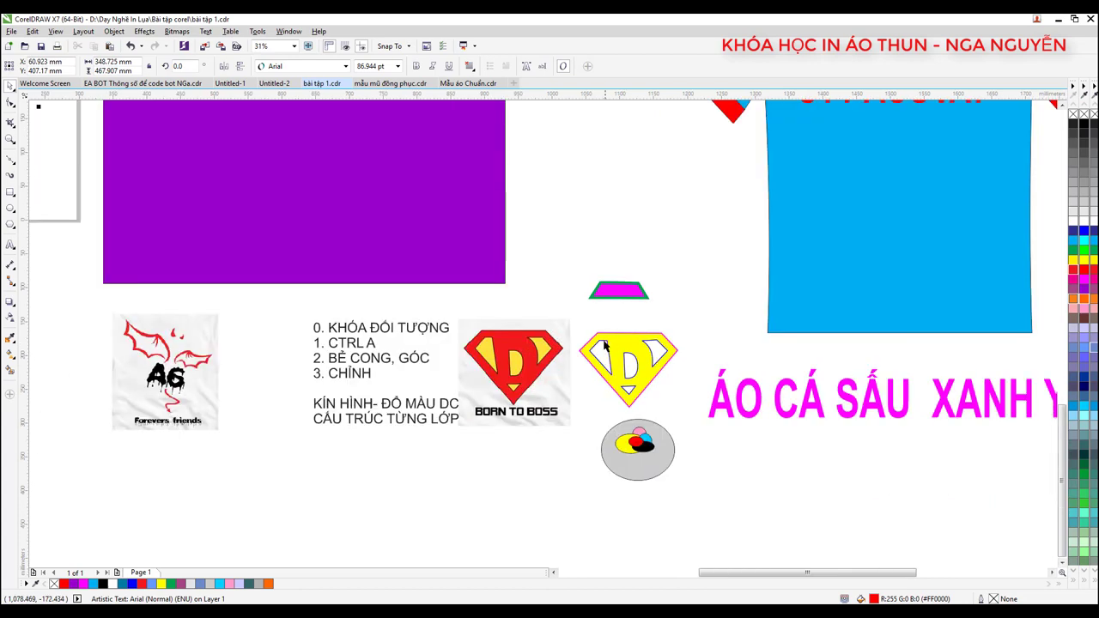
scroll(606, 347, up, 2)
scroll(552, 283, down, 2)
scroll(575, 323, up, 1)
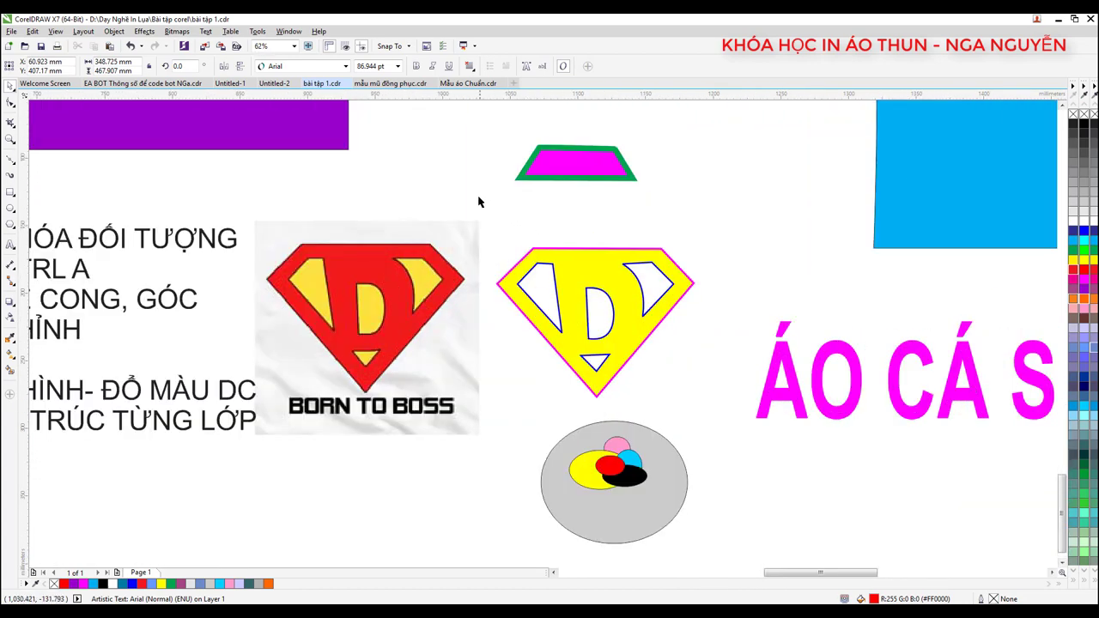
mouse_move(475, 196)
mouse_down()
mouse_move(718, 385)
mouse_move(711, 372)
mouse_up()
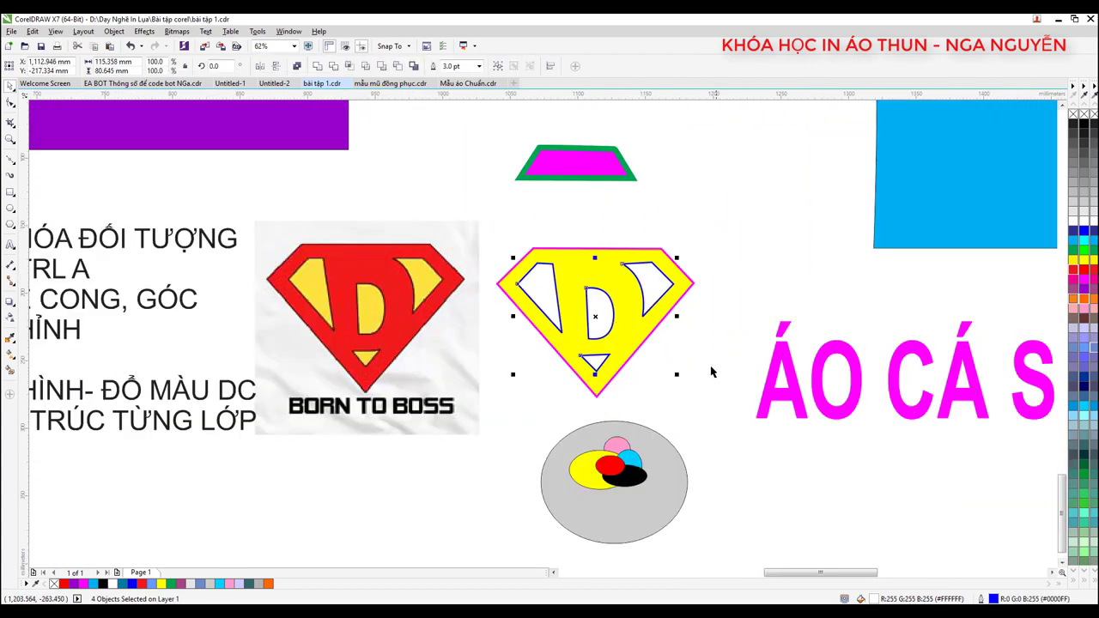
drag(477, 211, 719, 370)
key(ctrl+g)
- Move the grouped shield over the BORN TO BOSS reference logo and reselect it
drag(593, 311, 610, 305)
scroll(615, 302, up, 4)
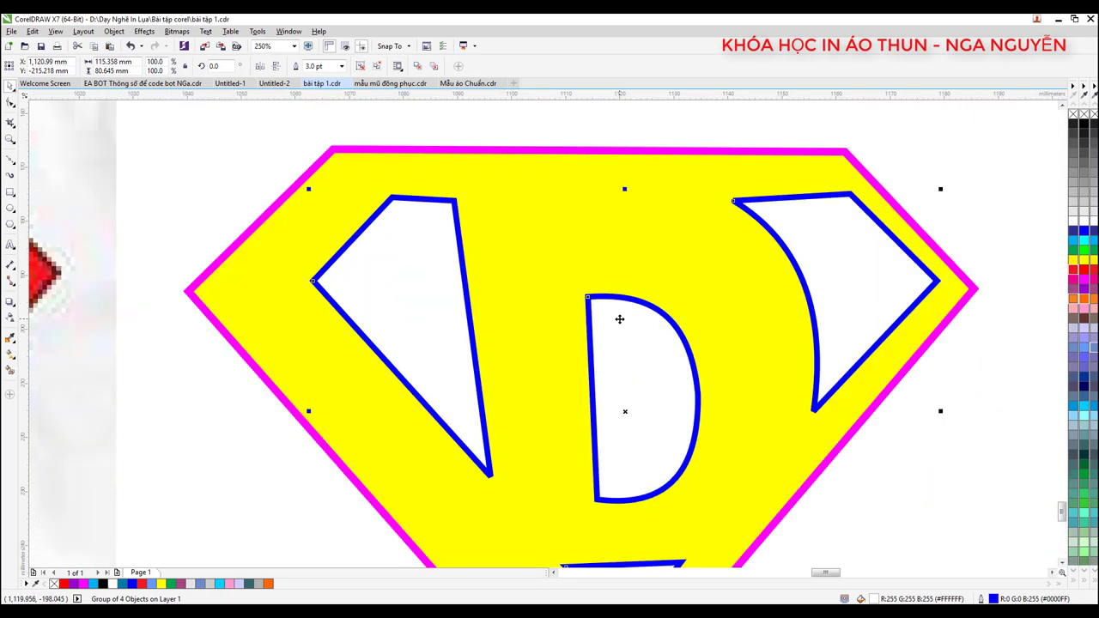
scroll(591, 313, down, 3)
scroll(591, 318, up, 2)
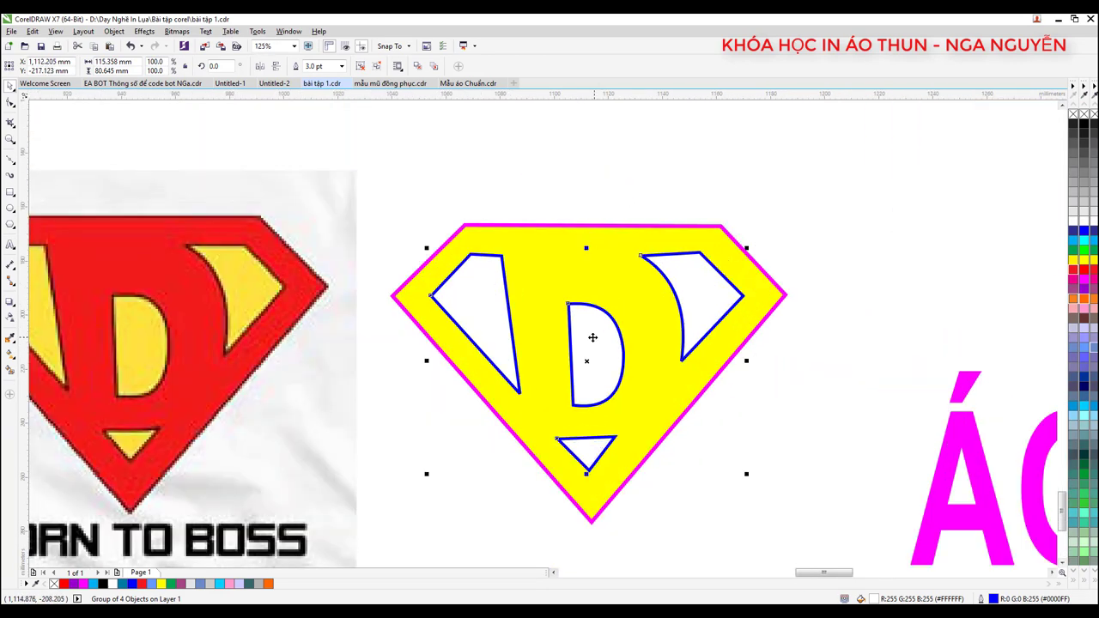
scroll(601, 324, up, 3)
scroll(605, 325, down, 1)
scroll(610, 321, down, 5)
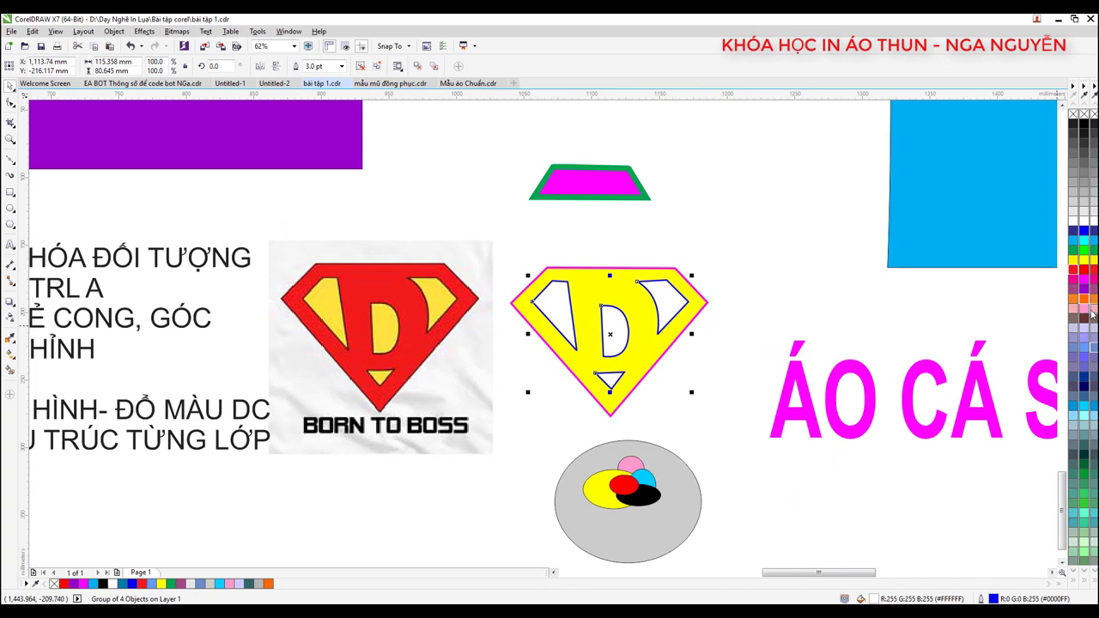
drag(503, 229, 740, 424)
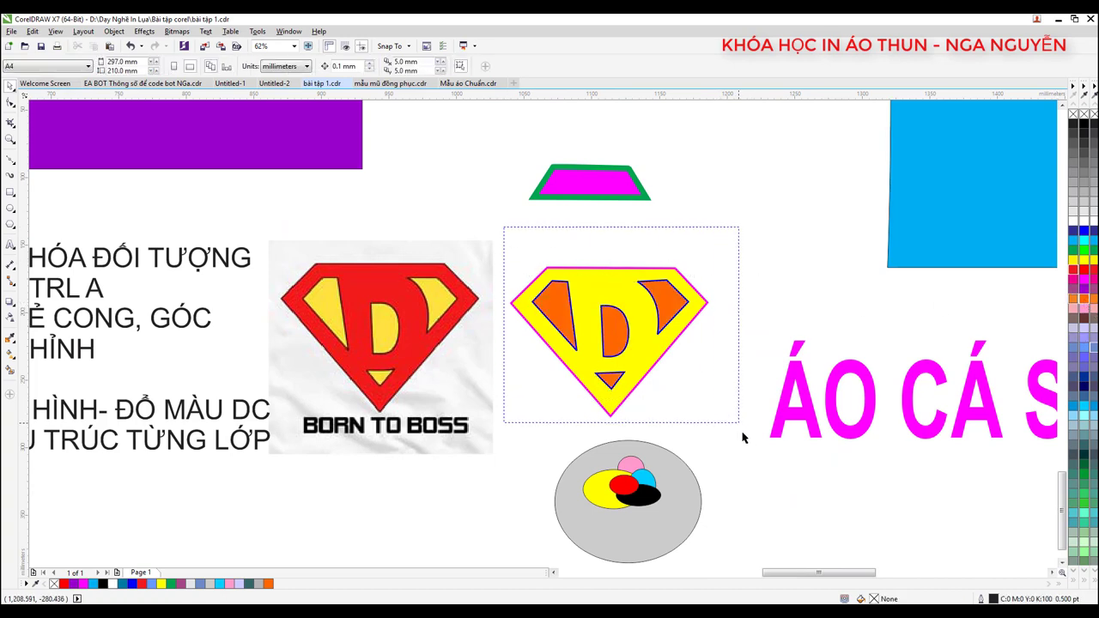
scroll(580, 335, down, 2)
scroll(581, 335, down, 2)
scroll(584, 339, up, 2)
scroll(558, 361, down, 2)
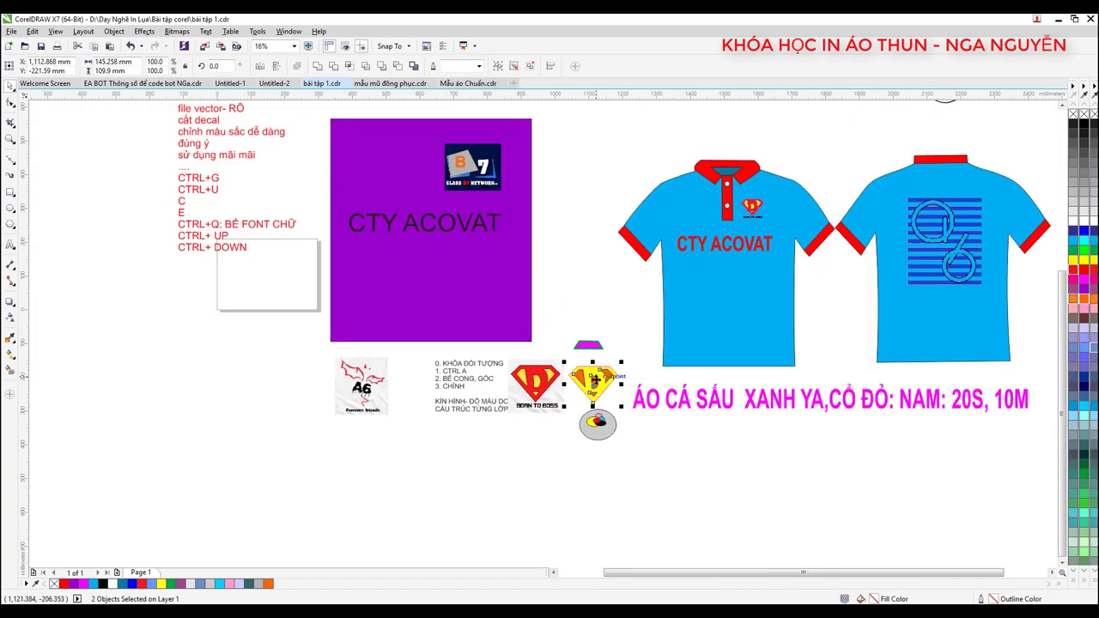
scroll(529, 395, up, 2)
scroll(528, 394, up, 4)
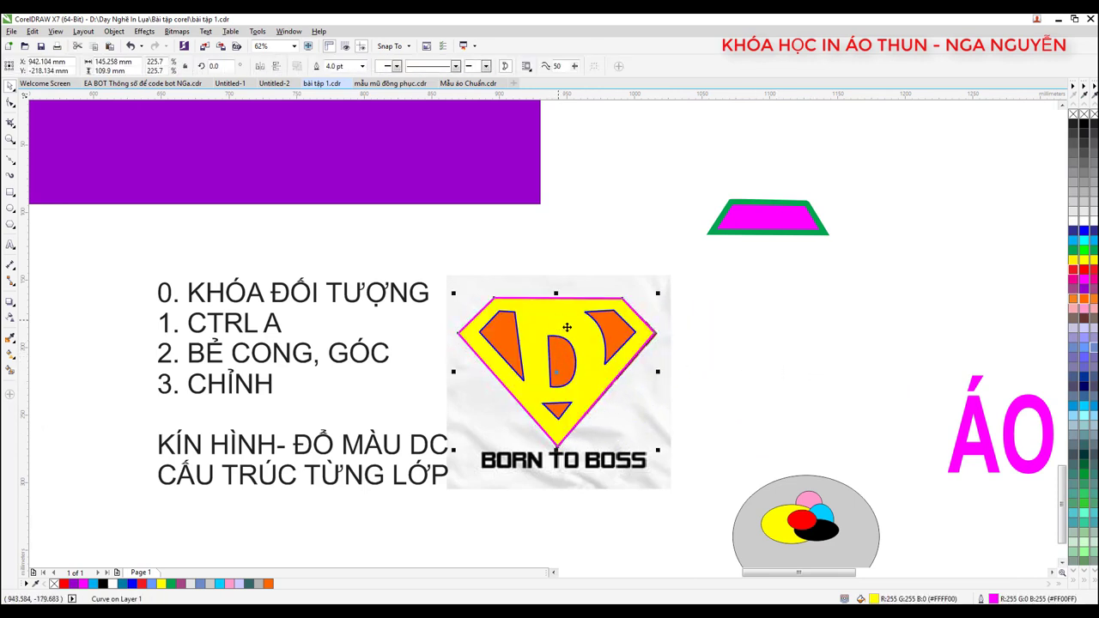
- Add enlarged bold black 'BORN TO BOSS' text over the photo's caption
click(781, 409)
scroll(524, 463, up, 2)
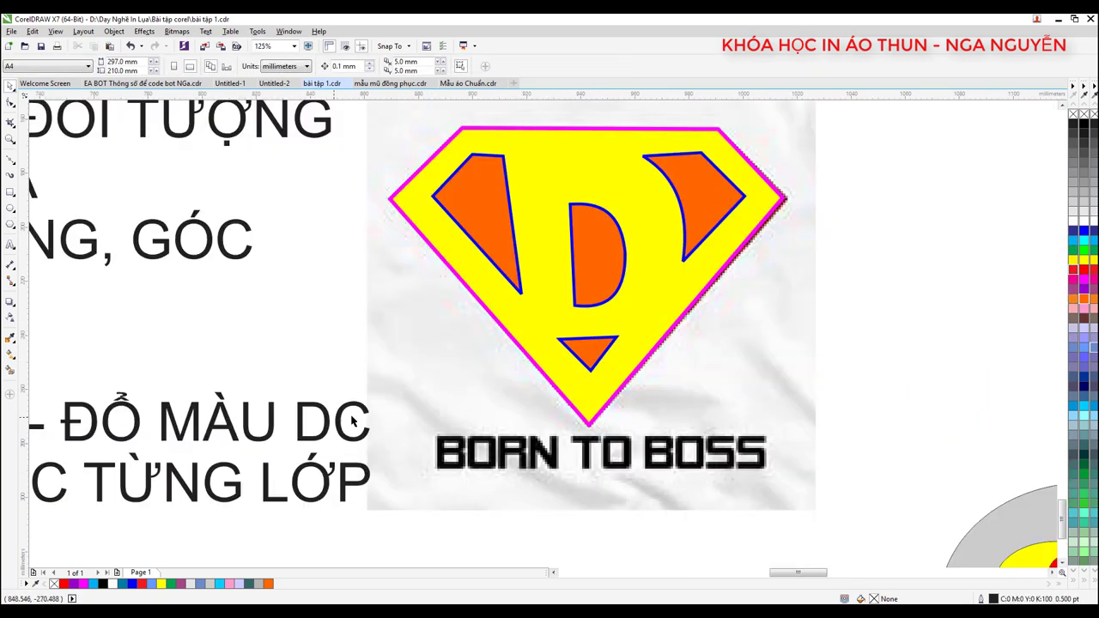
click(11, 245)
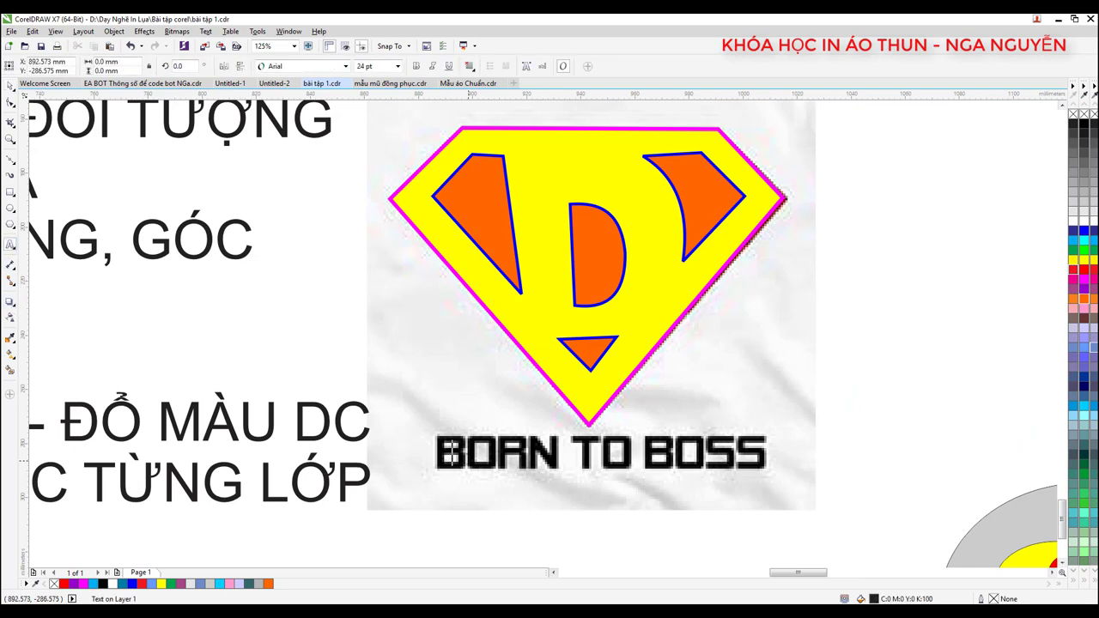
click(453, 452)
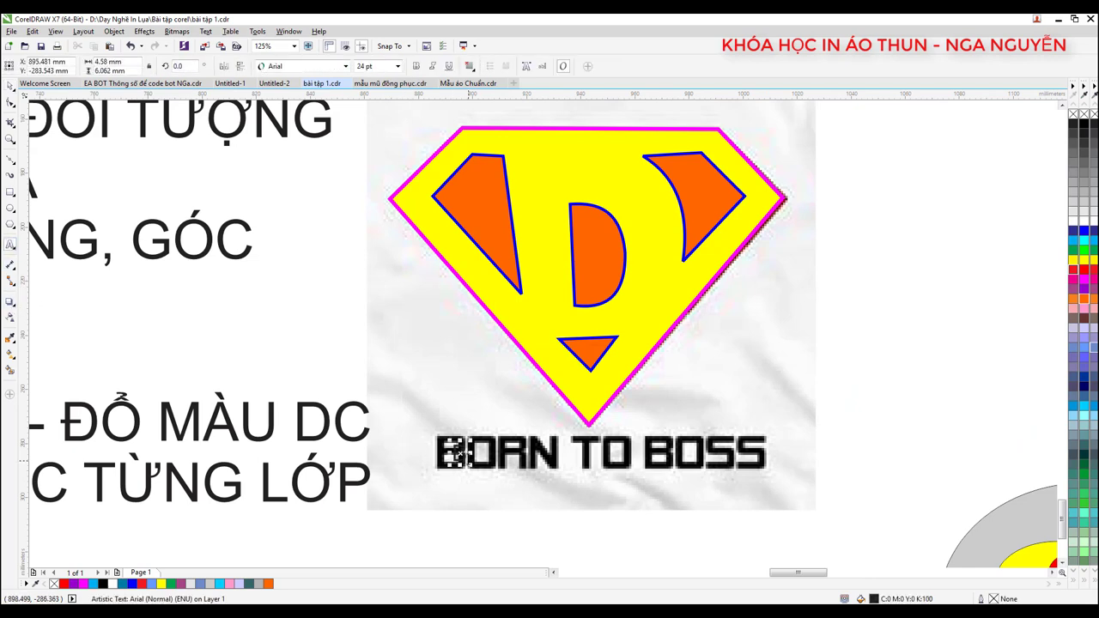
text(BORN T)
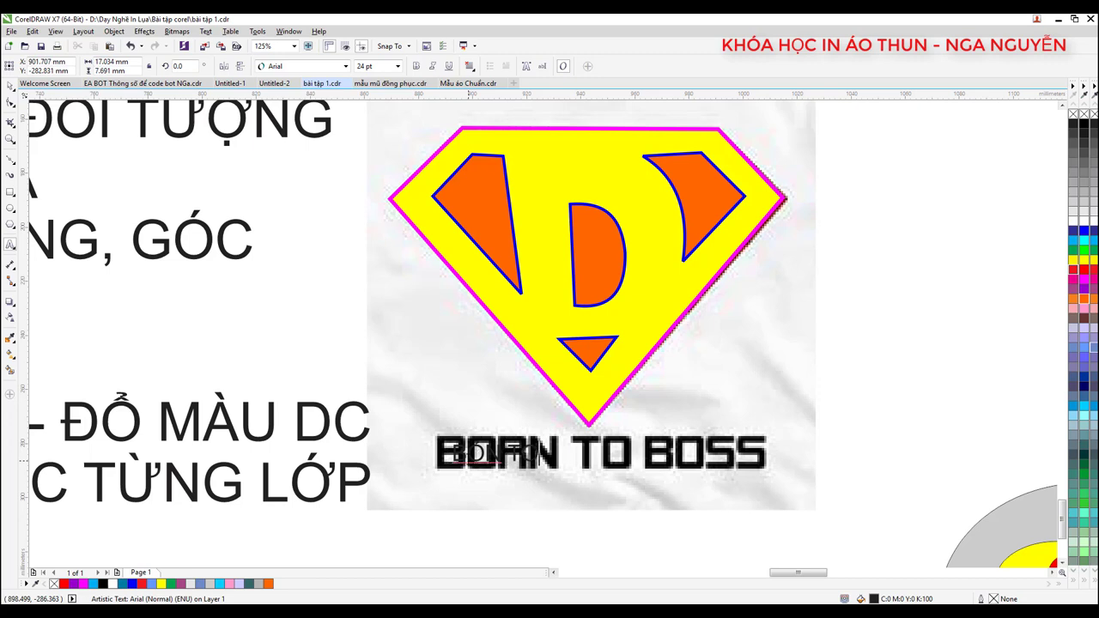
text(O BO)
text(SS)
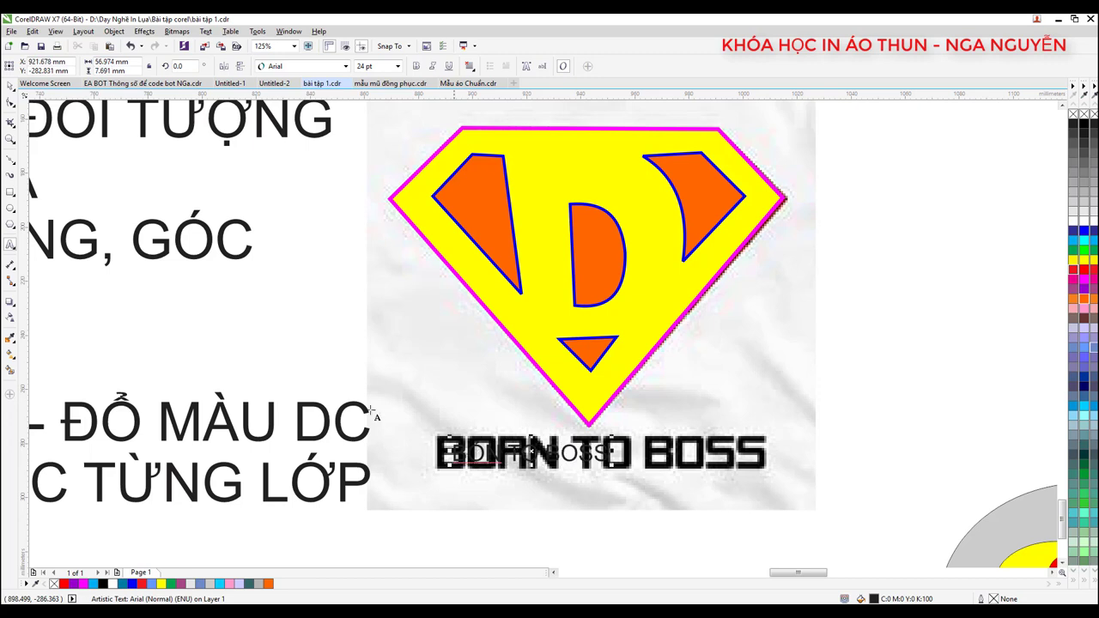
click(11, 86)
drag(616, 473, 736, 505)
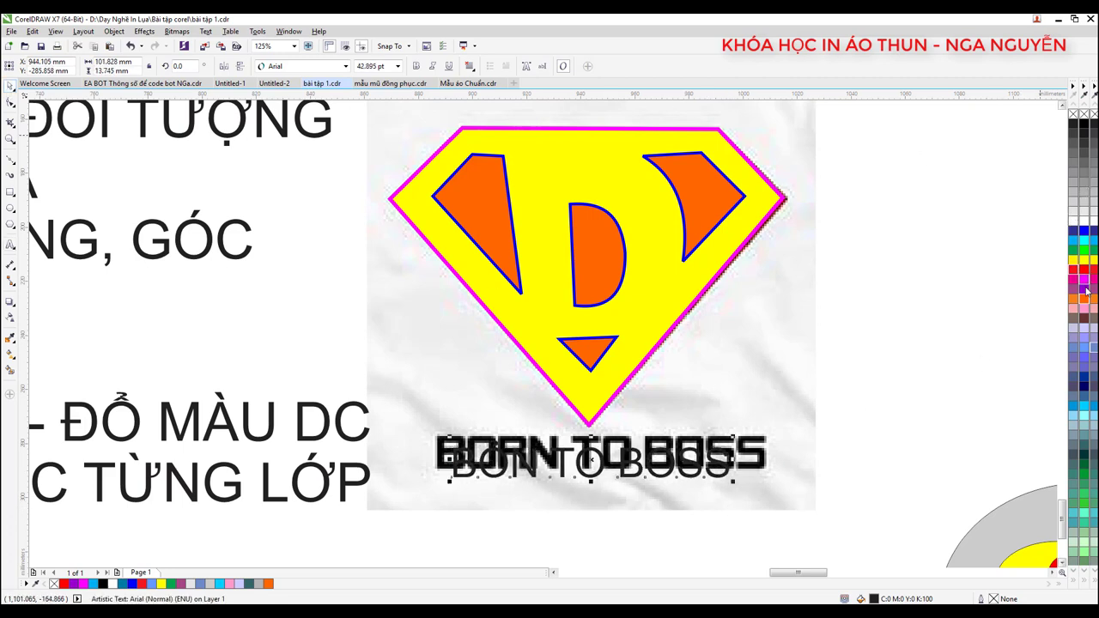
click(1084, 125)
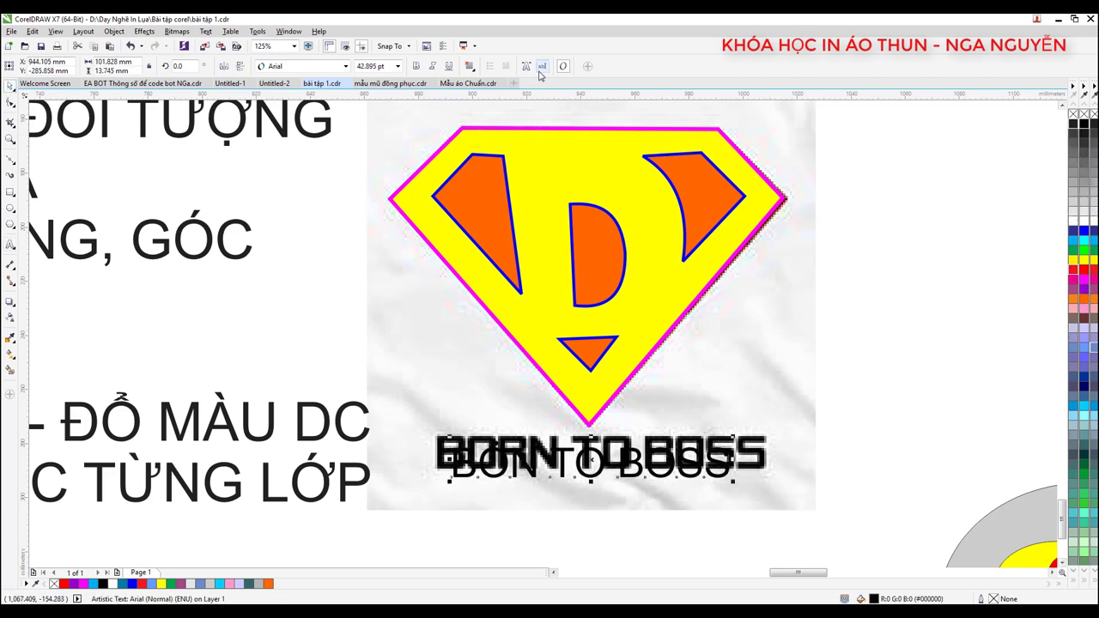
click(418, 66)
drag(594, 464, 583, 450)
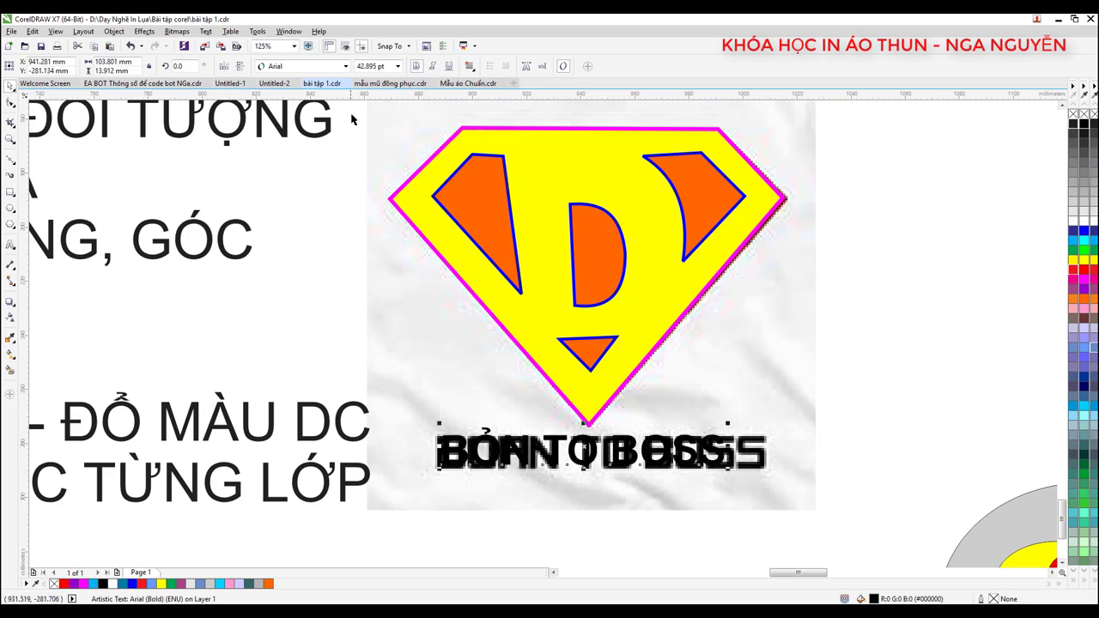
- Fix the wrongly accented O in the BORN TO BOSS text
scroll(505, 438, up, 3)
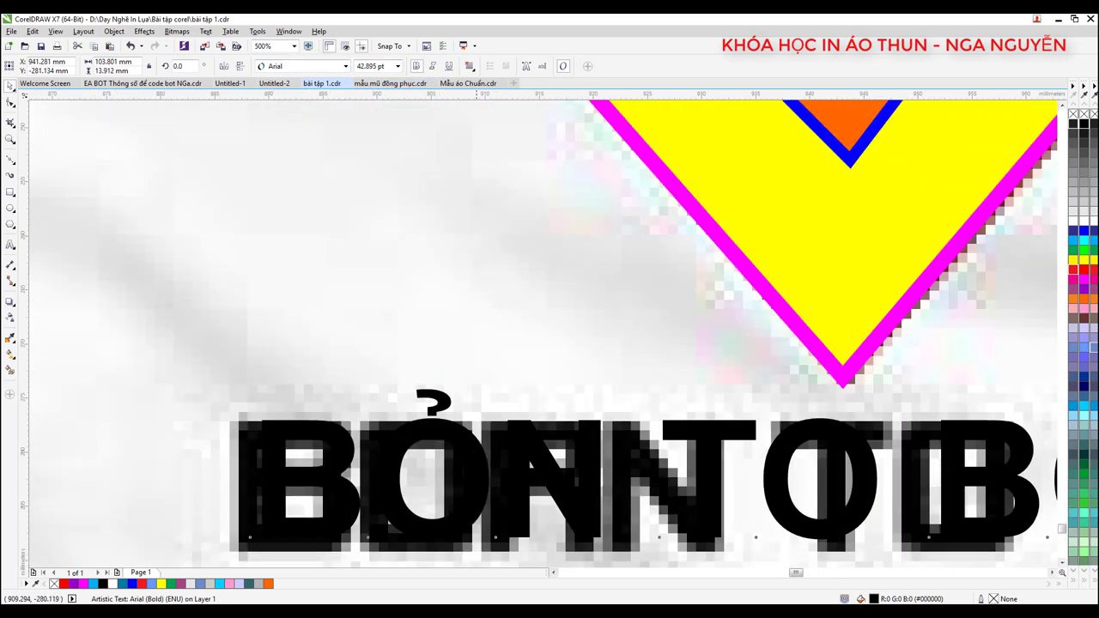
scroll(477, 440, down, 3)
scroll(478, 440, up, 3)
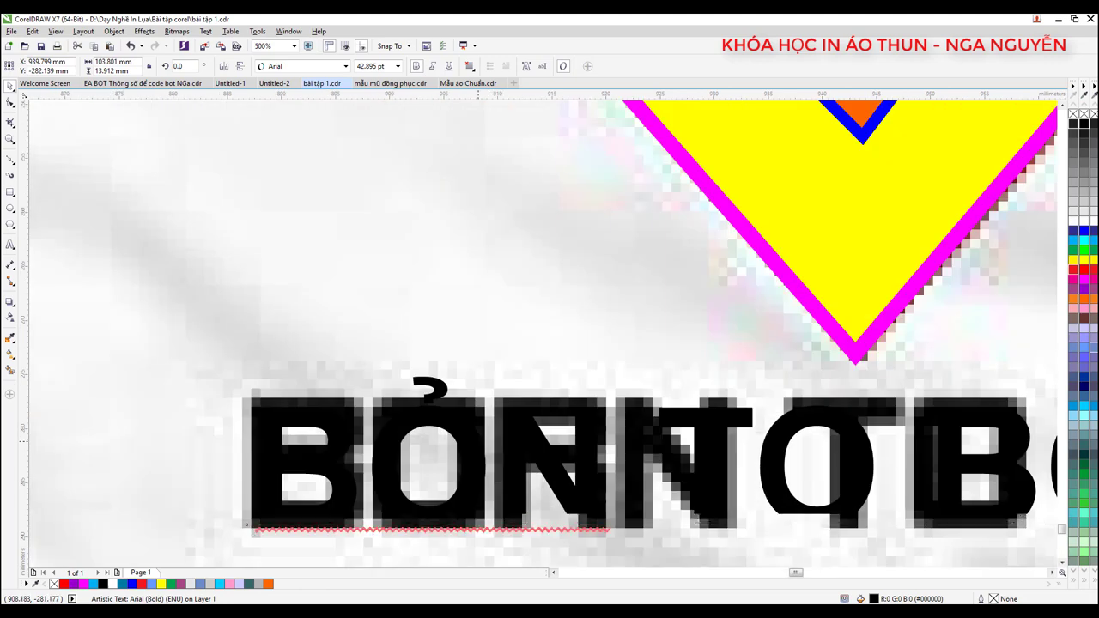
drag(494, 440, 422, 429)
text(ORN TO)
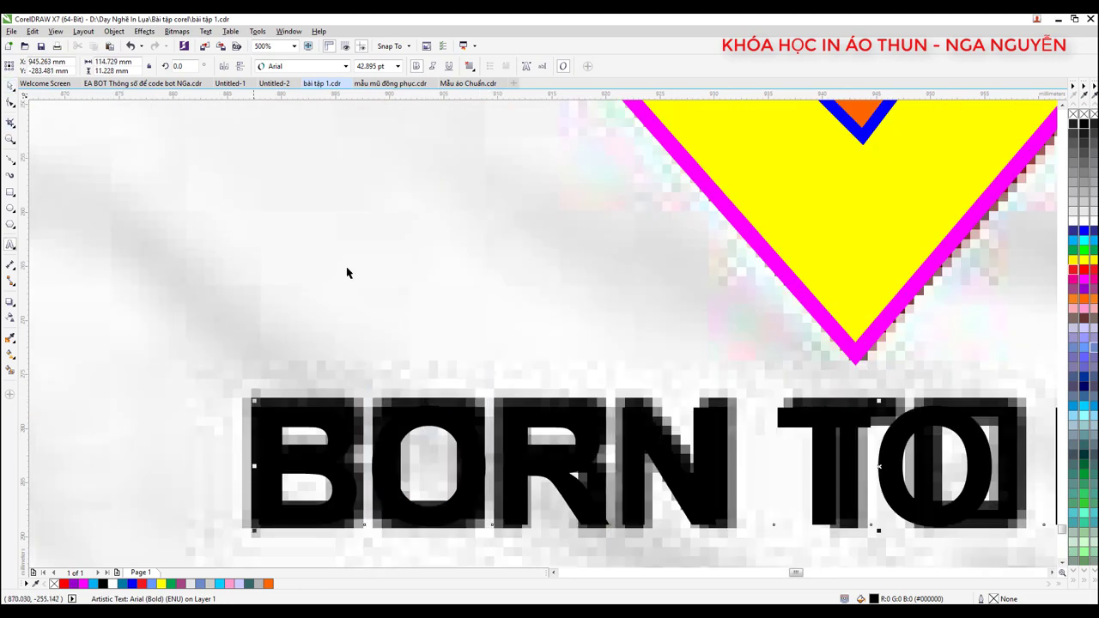
scroll(379, 296, down, 3)
scroll(505, 347, up, 2)
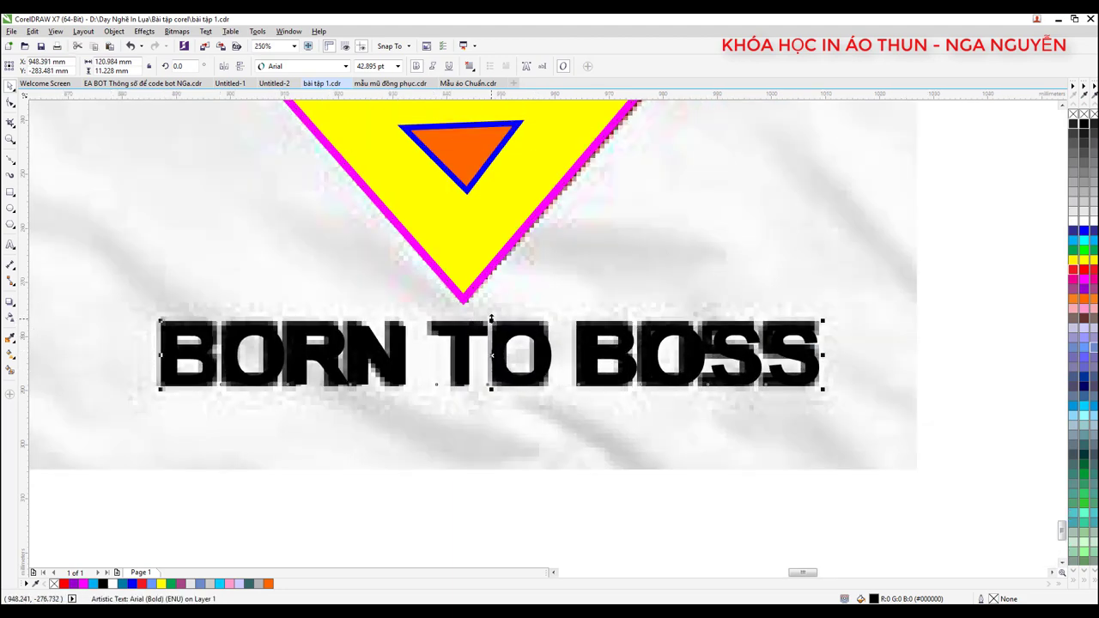
scroll(536, 386, down, 3)
click(590, 400)
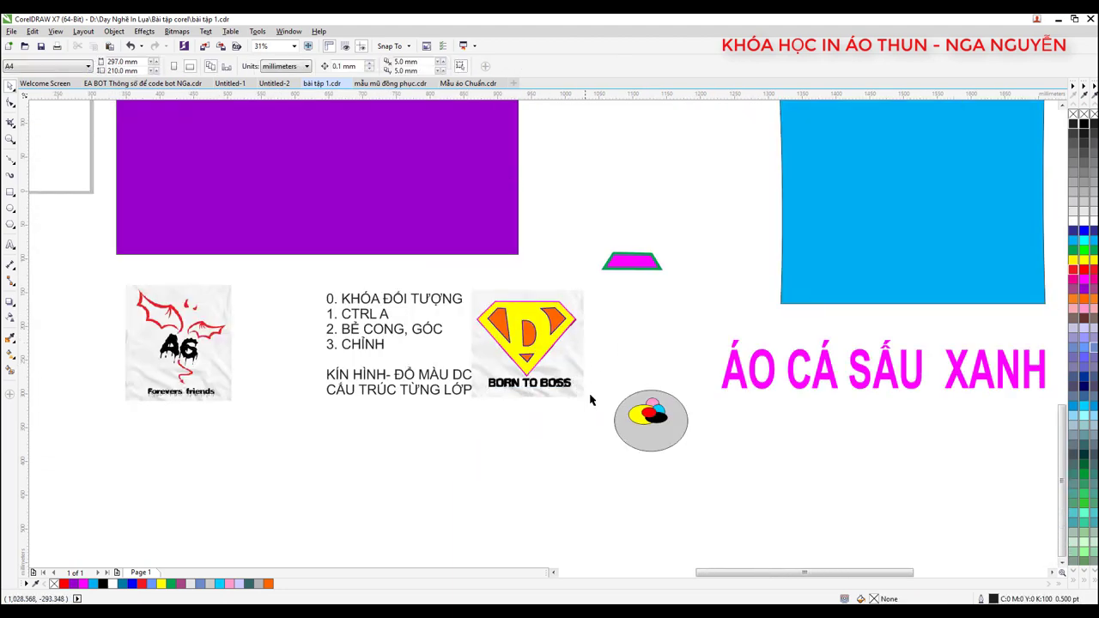
- Place a copy of the Born to Boss logo on the shirt below CTY ACOVAT
drag(591, 396, 474, 287)
scroll(519, 338, down, 1)
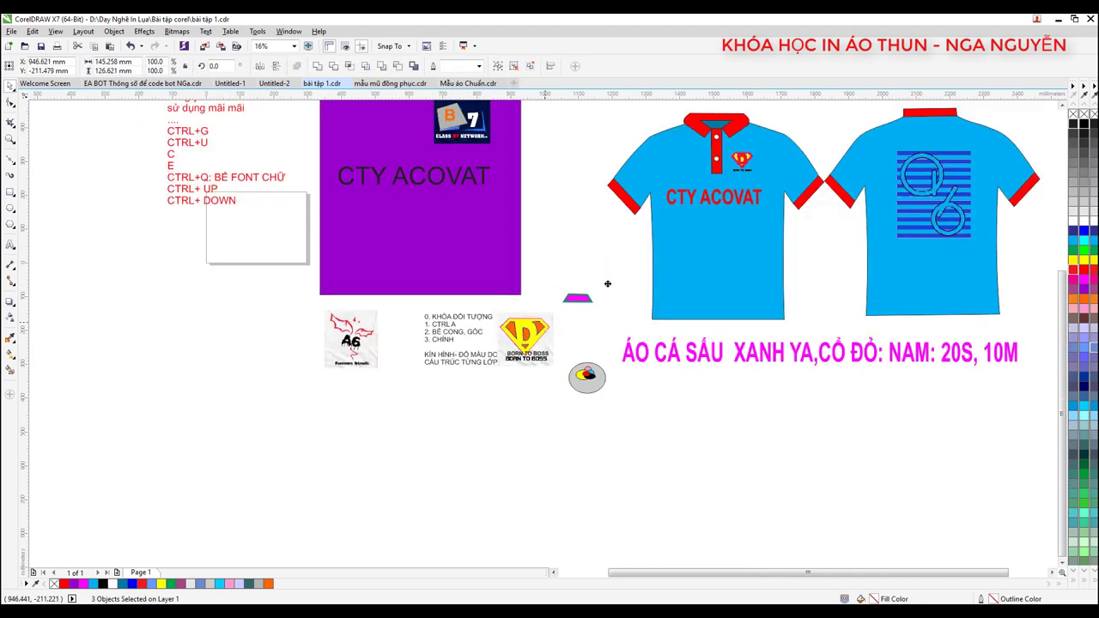
drag(524, 337, 777, 154)
scroll(783, 148, up, 3)
scroll(723, 298, down, 3)
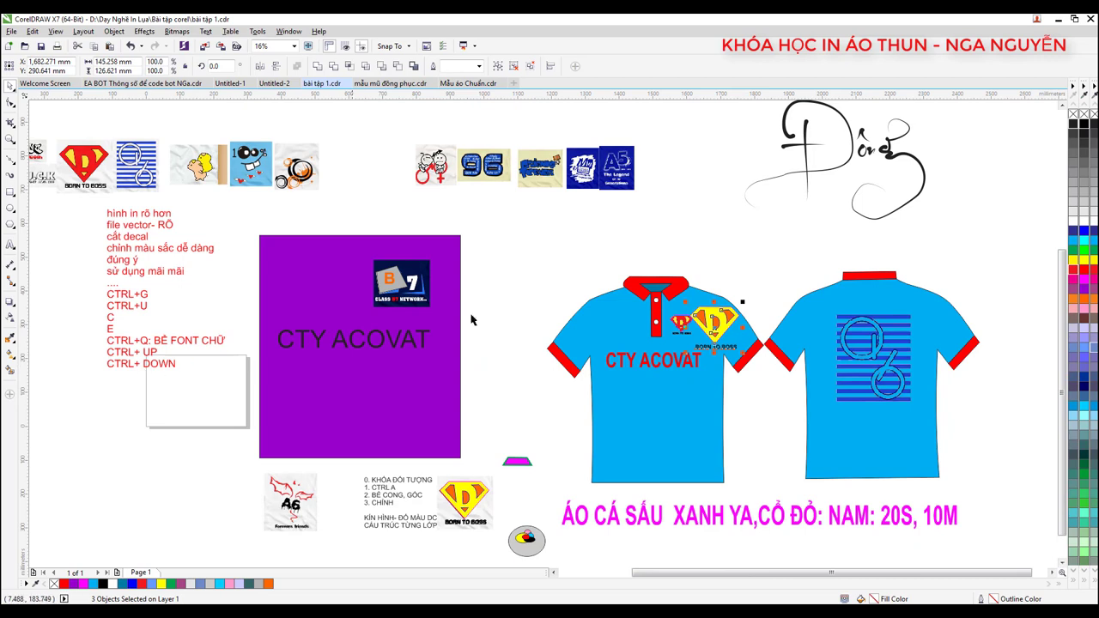
drag(710, 323, 662, 397)
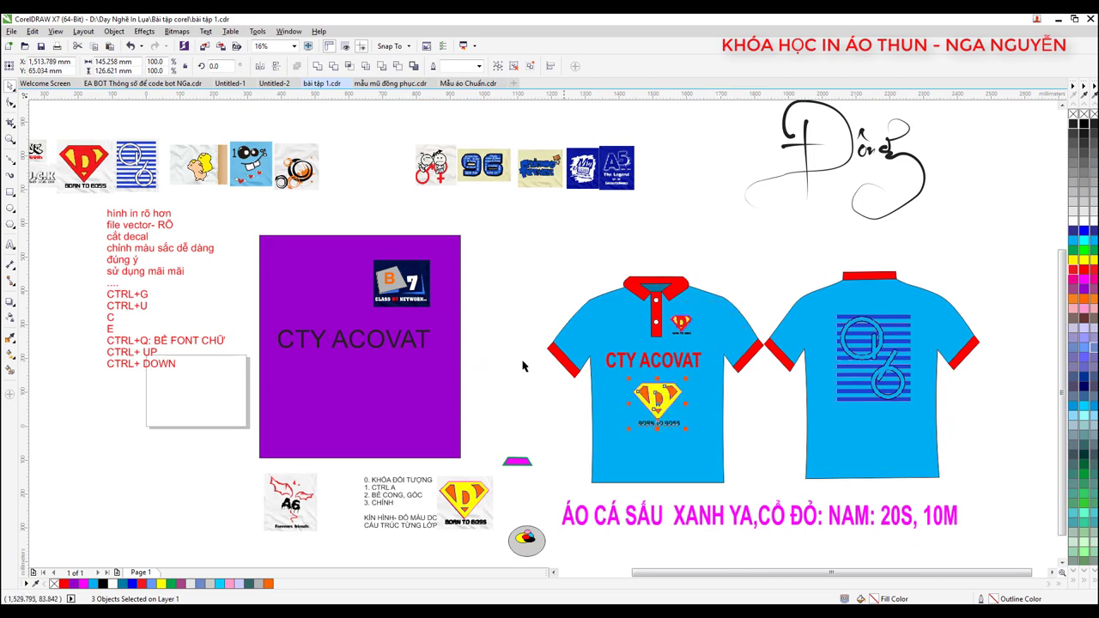
click(551, 296)
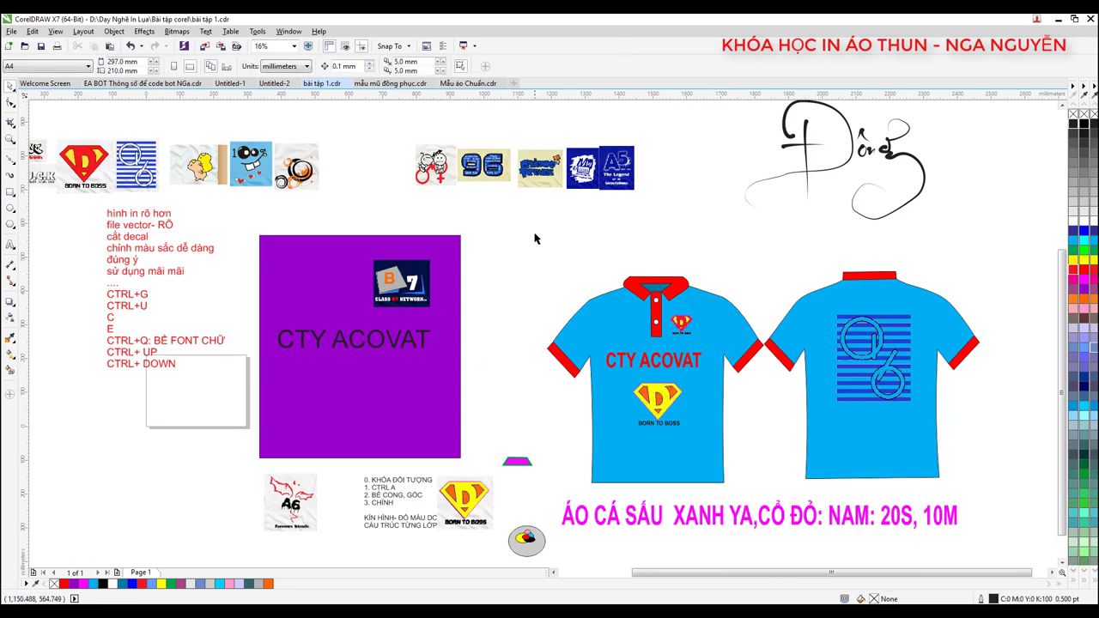
click(543, 179)
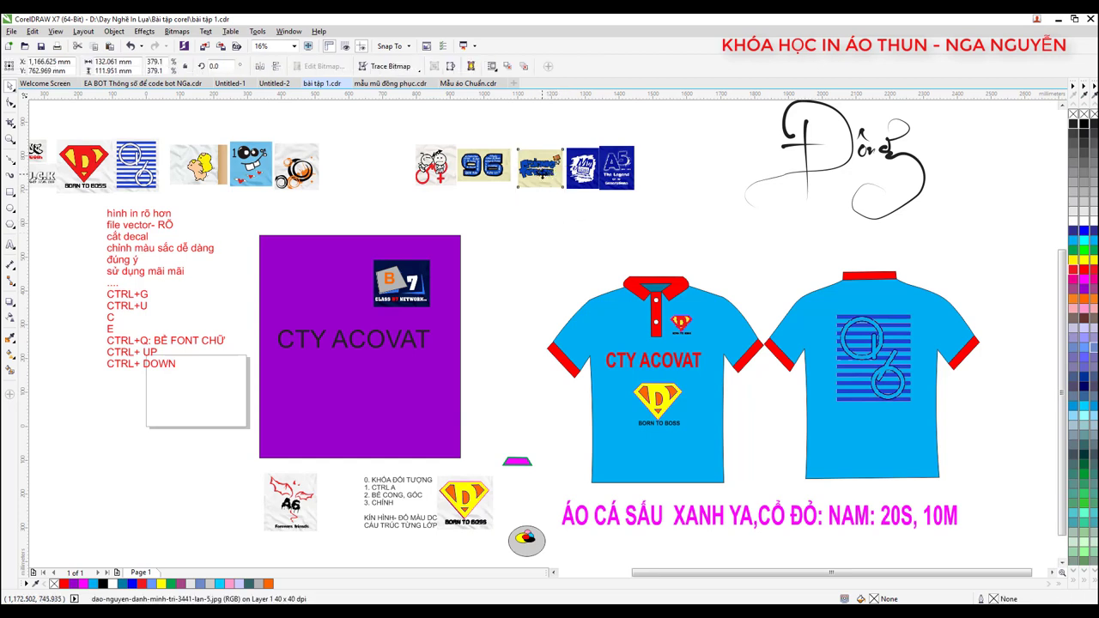
- Drop copies of the Friends Forever sticker and nudge the A5 logo right
drag(542, 178, 566, 244)
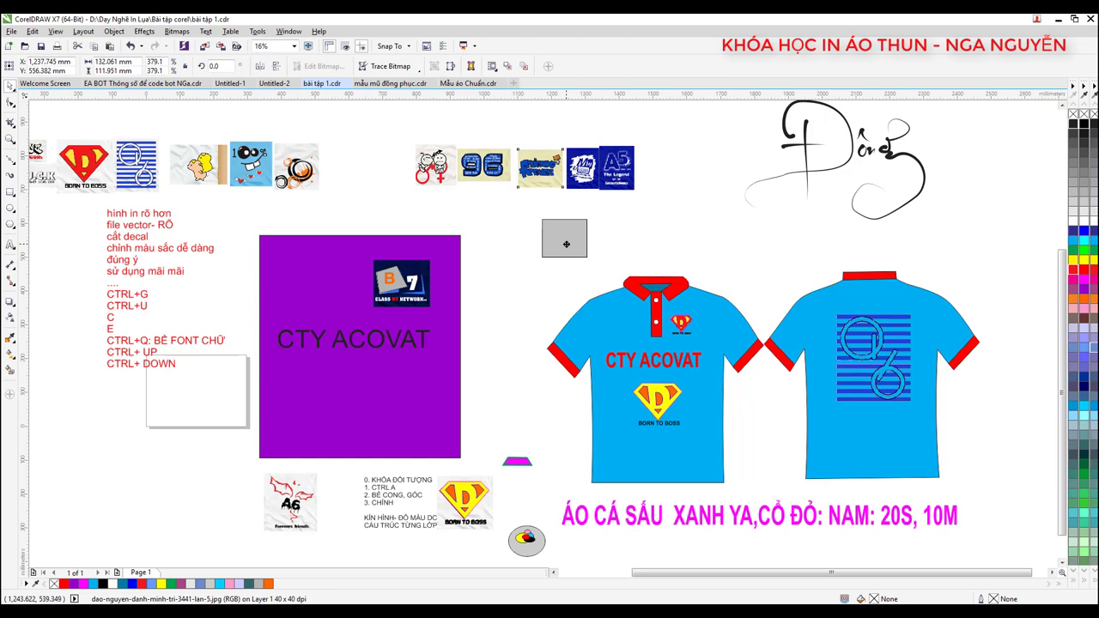
right_click(566, 244)
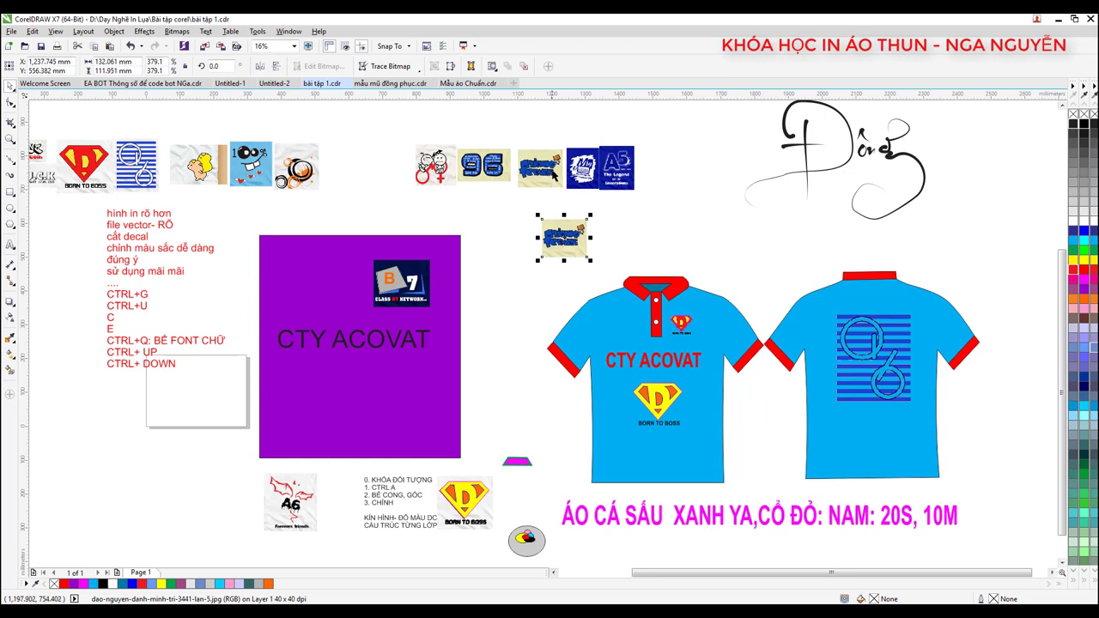
drag(552, 175, 519, 266)
right_click(518, 266)
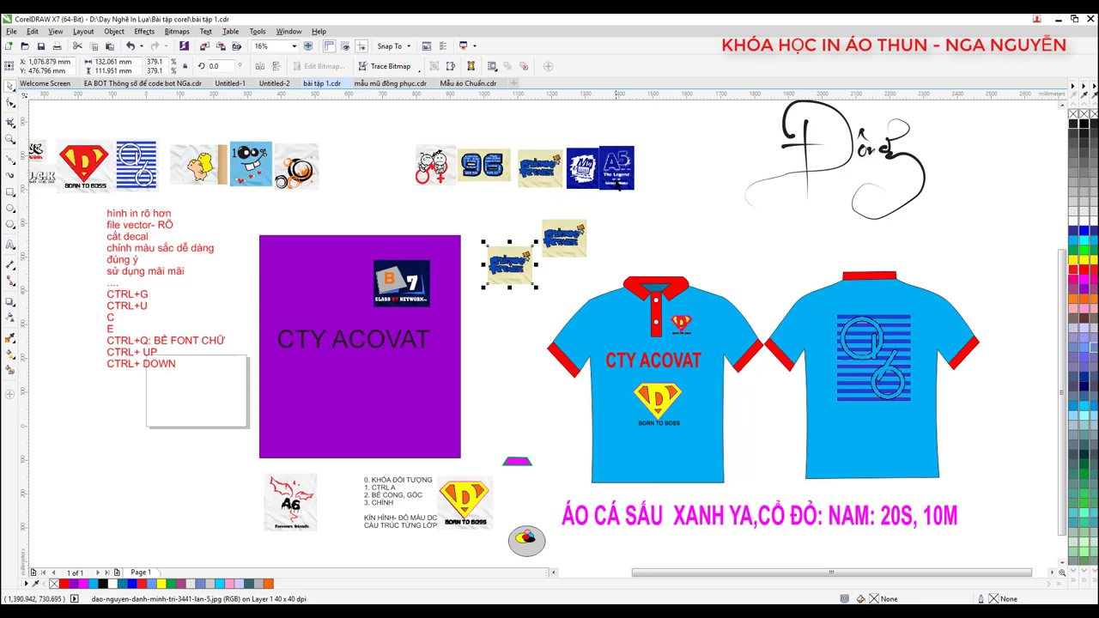
drag(614, 183, 652, 181)
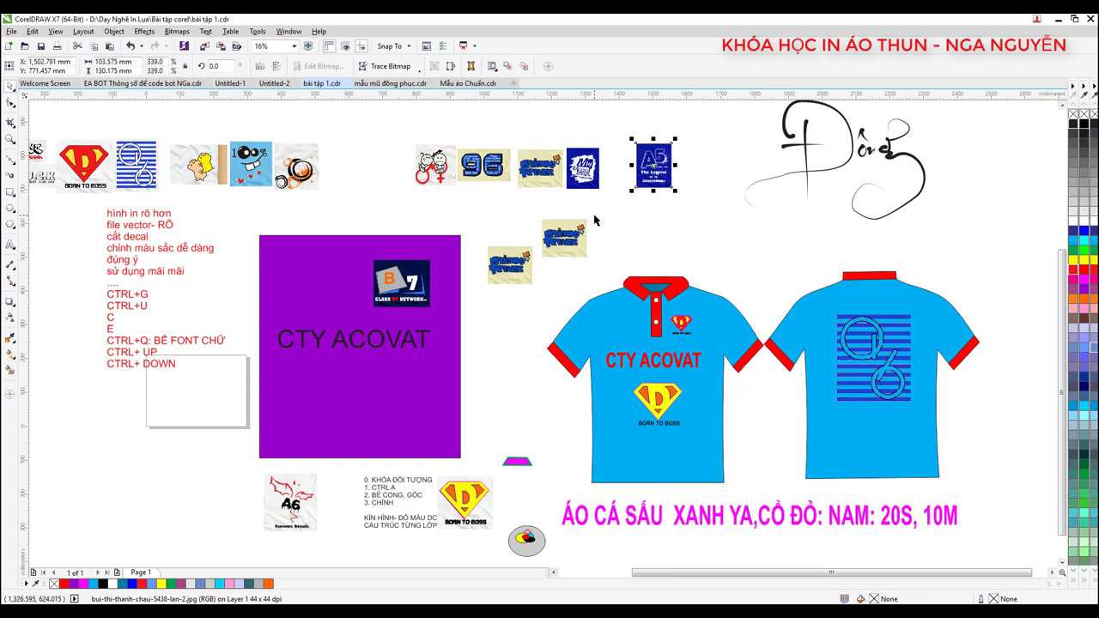
click(582, 234)
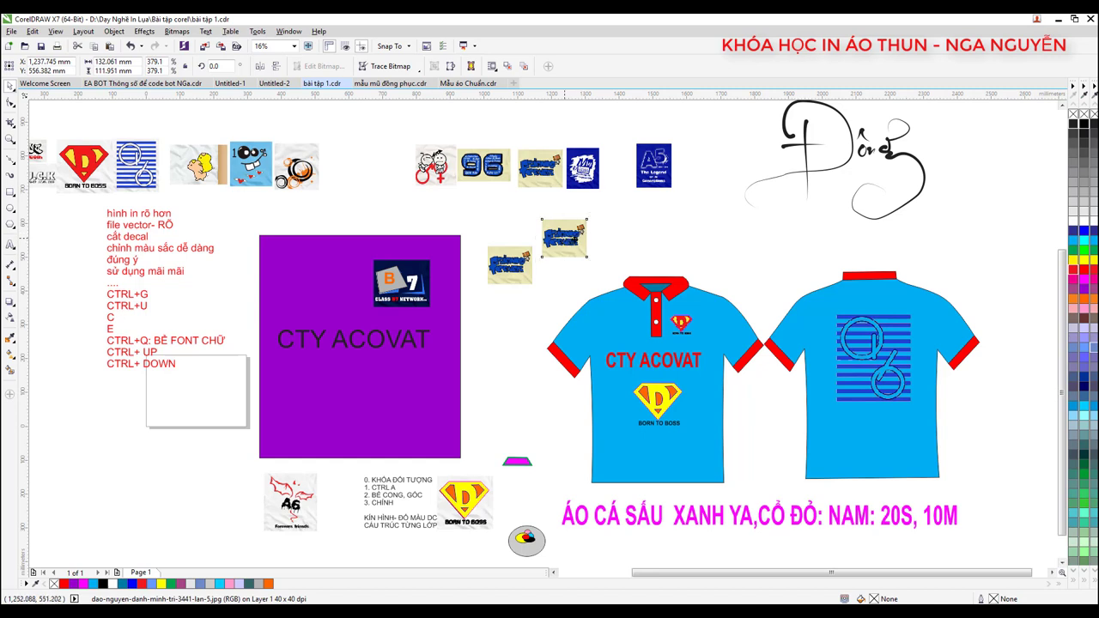
drag(570, 240, 629, 236)
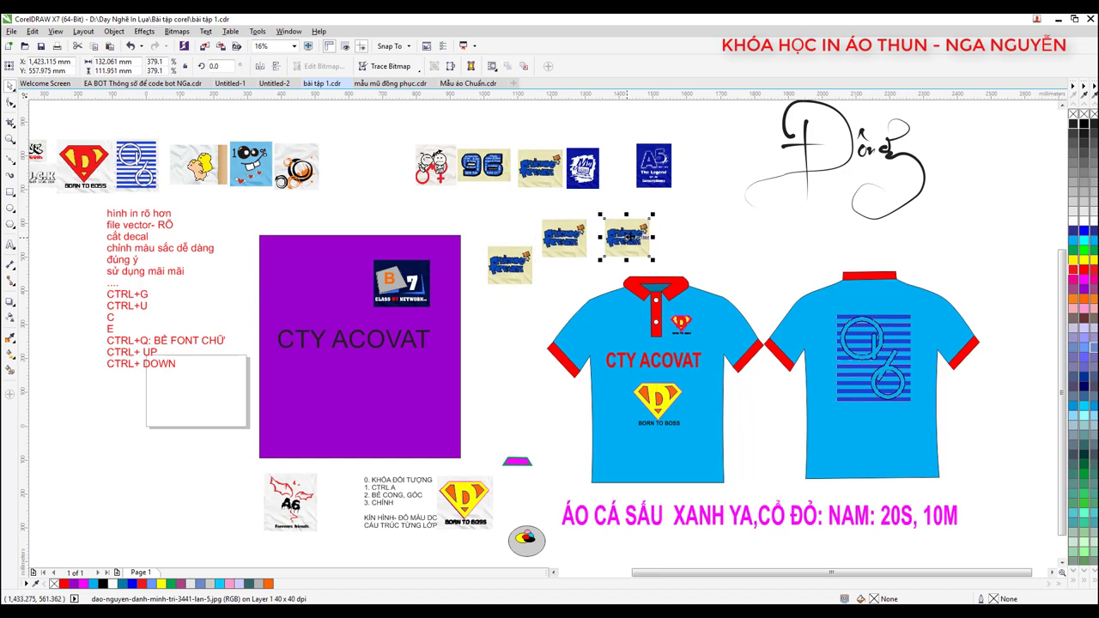
- Delete the extra A5 logo copy and undo the Friends Forever copies
drag(653, 181, 692, 223)
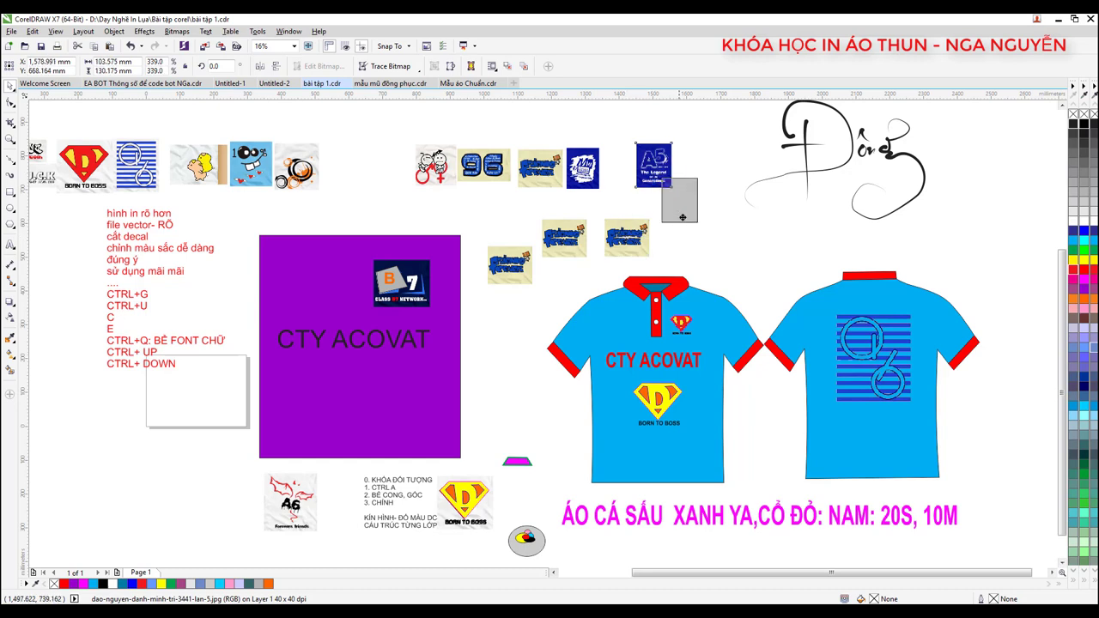
click(697, 177)
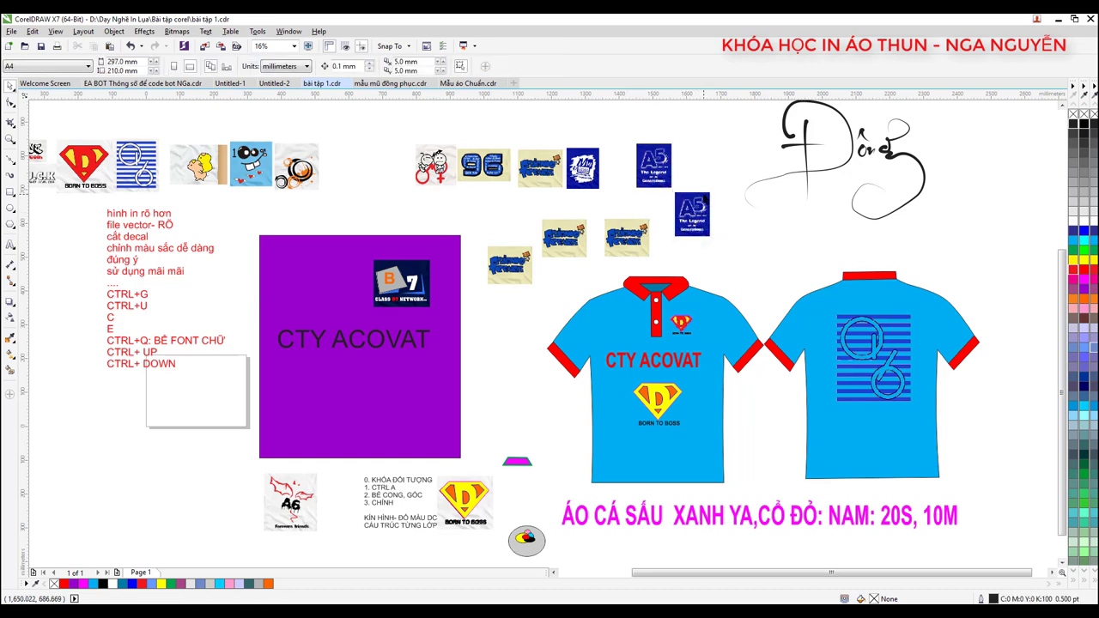
click(702, 227)
key(Delete)
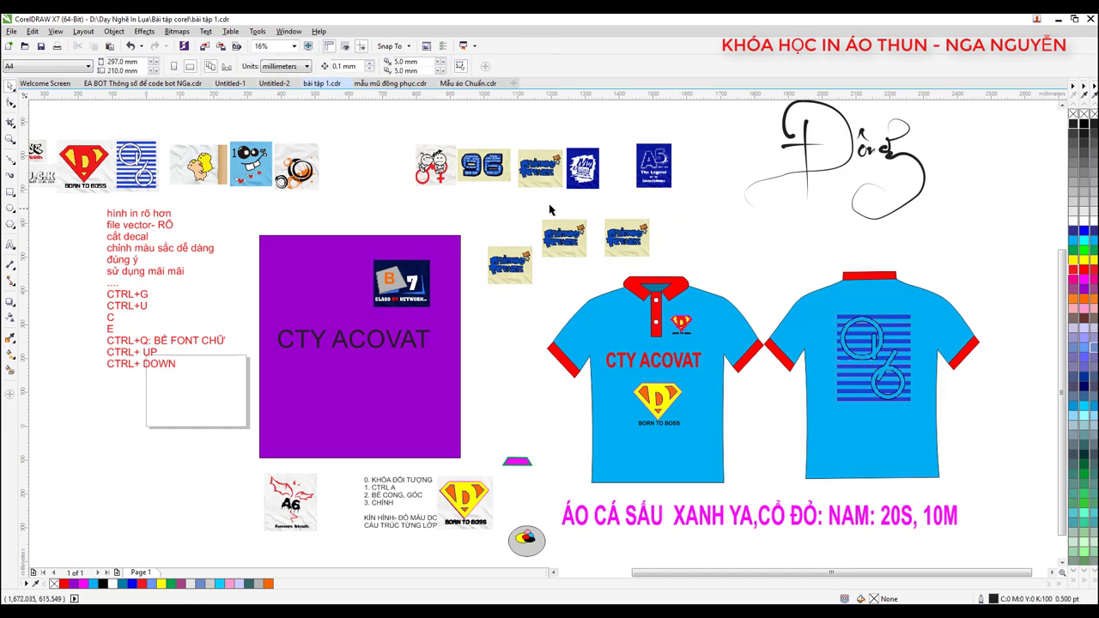
scroll(505, 217, up, 2)
key(ctrl+z)
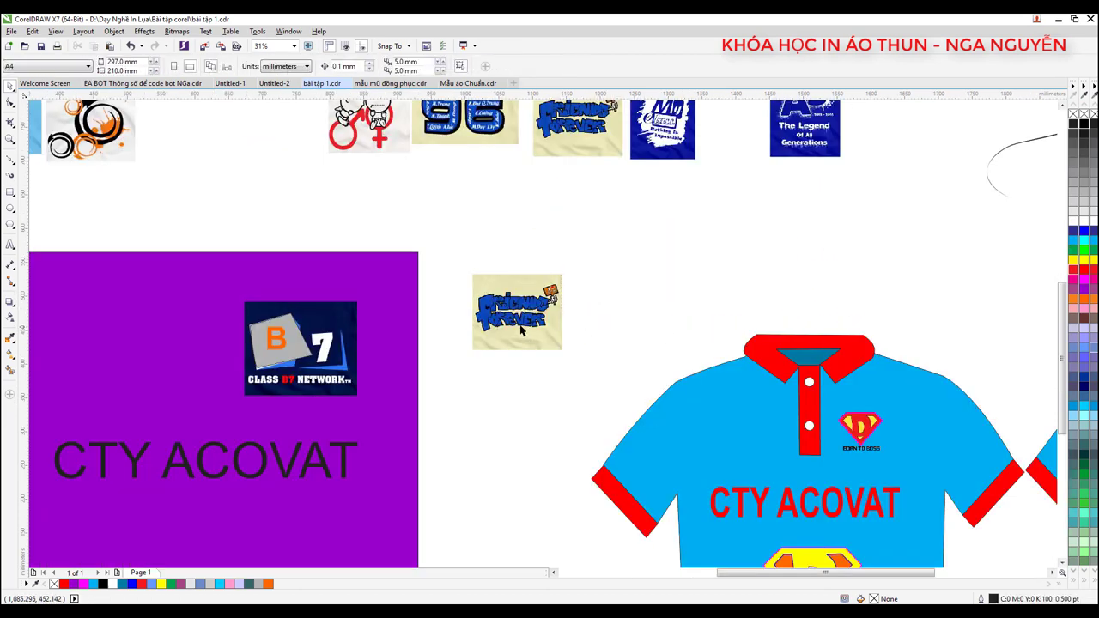
key(ctrl+z)
scroll(655, 316, down, 4)
scroll(654, 316, up, 2)
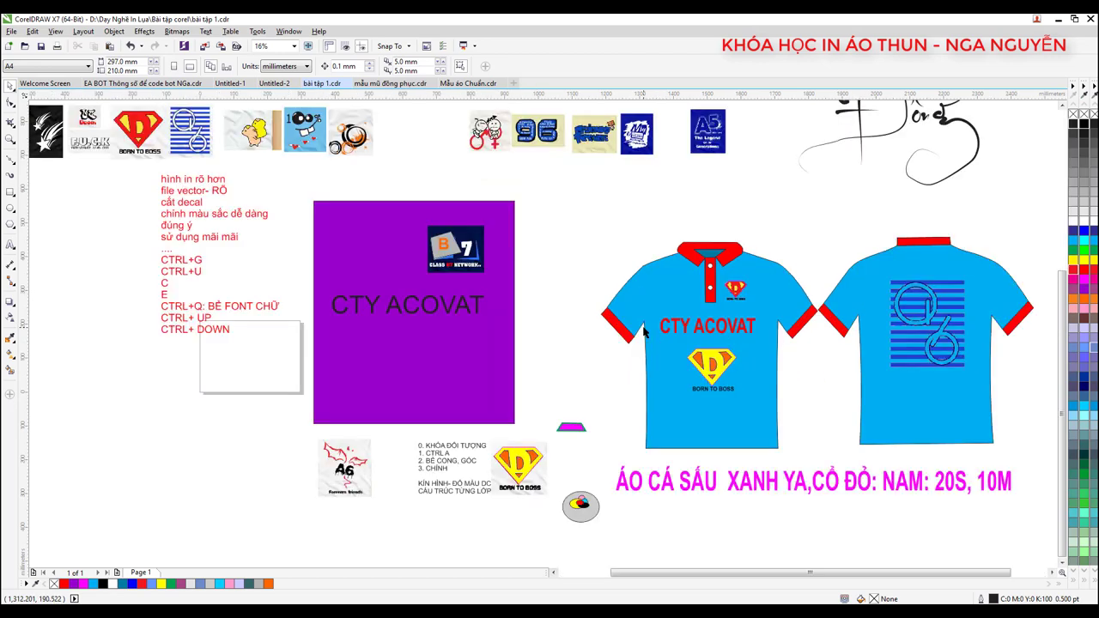
scroll(753, 400, up, 2)
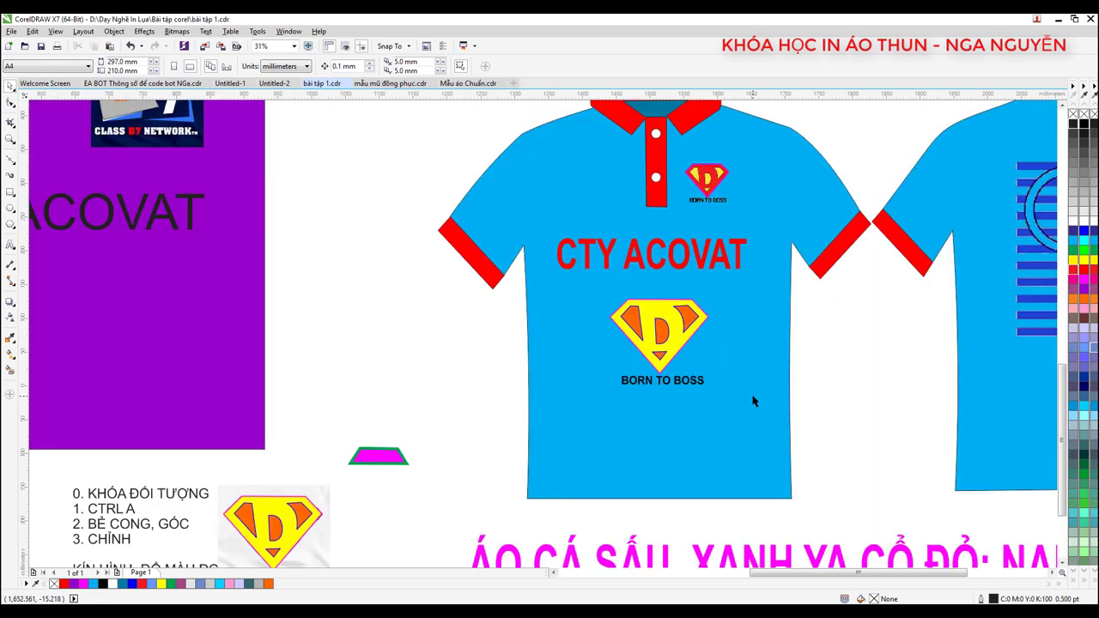
scroll(716, 375, down, 2)
scroll(712, 343, up, 4)
click(708, 295)
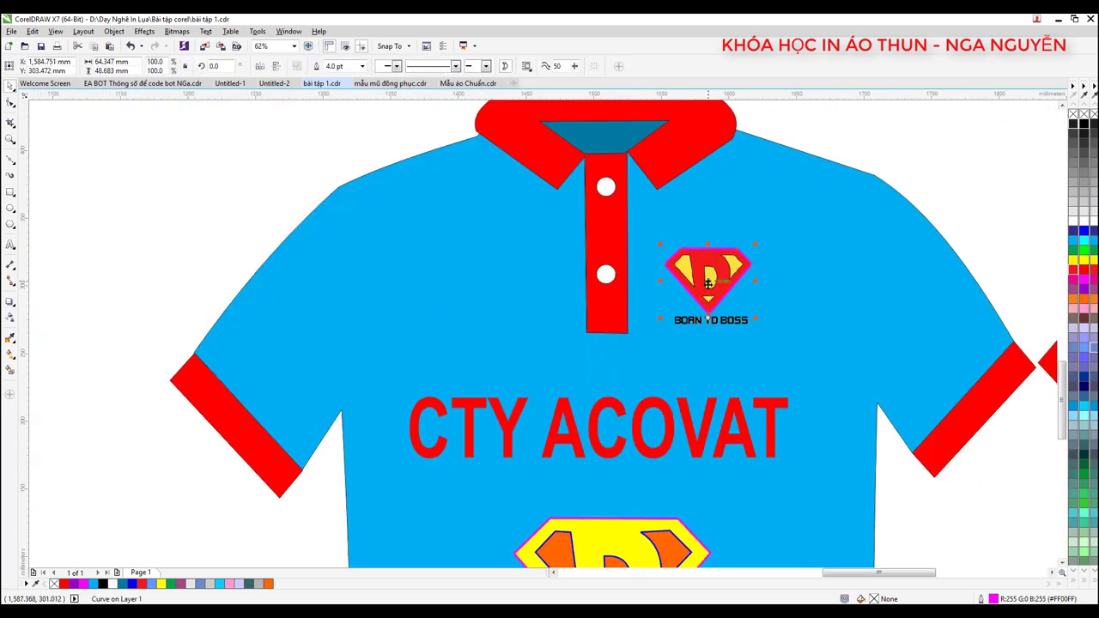
- Shrink the chest D logo into a small badge beside the placket
scroll(708, 295, down, 4)
scroll(708, 296, up, 4)
key(Escape)
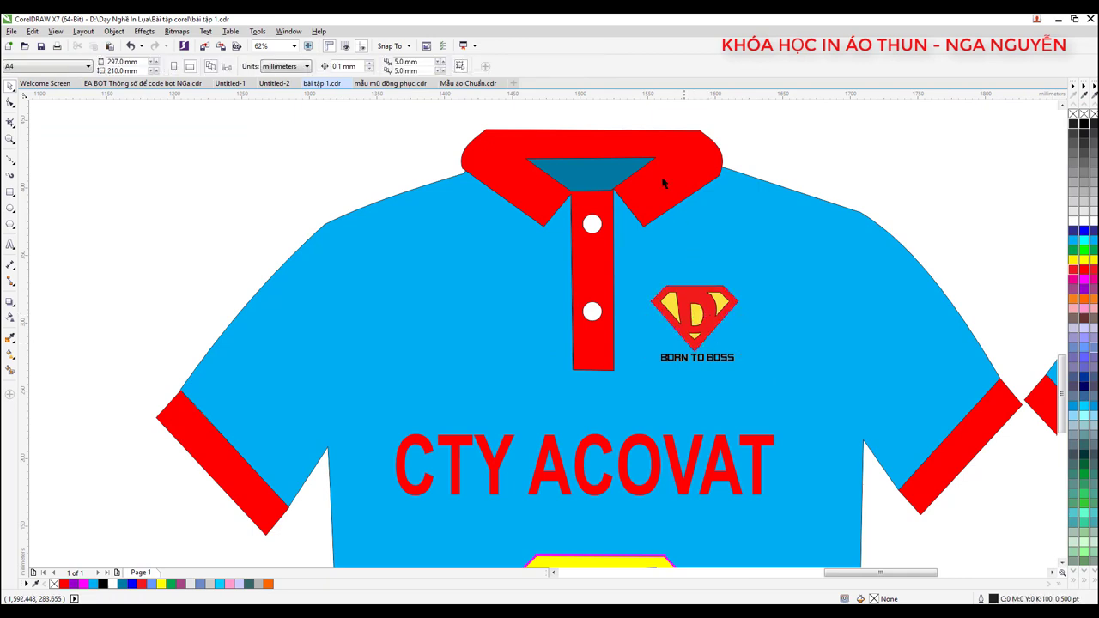
drag(634, 116, 822, 375)
key(Delete)
key(ctrl+z)
scroll(687, 336, down, 3)
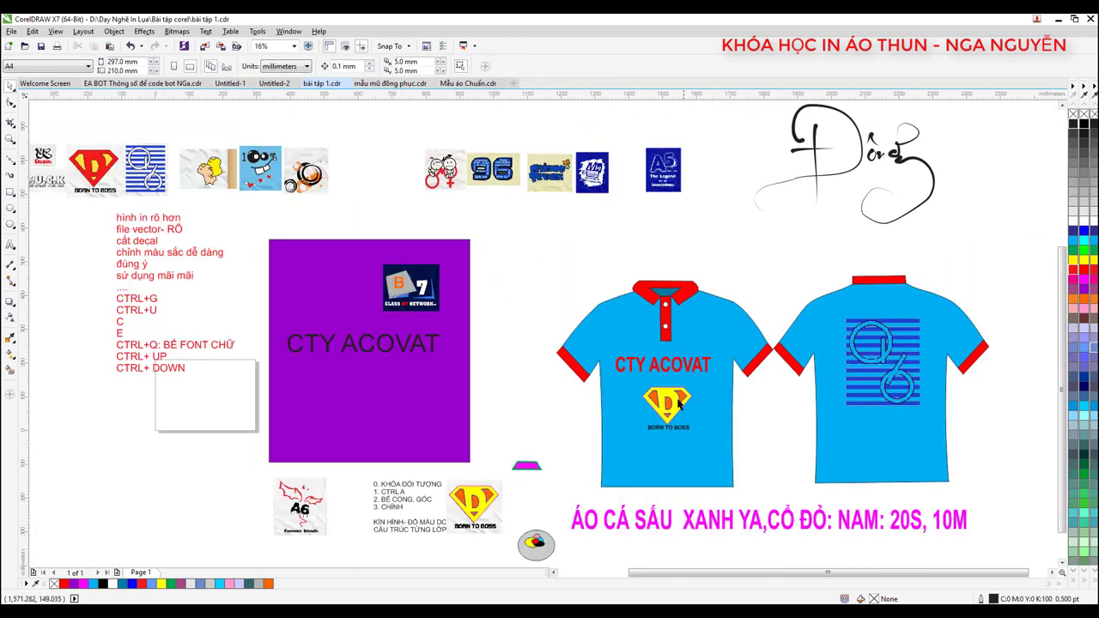
scroll(664, 435, up, 1)
key(ctrl+k)
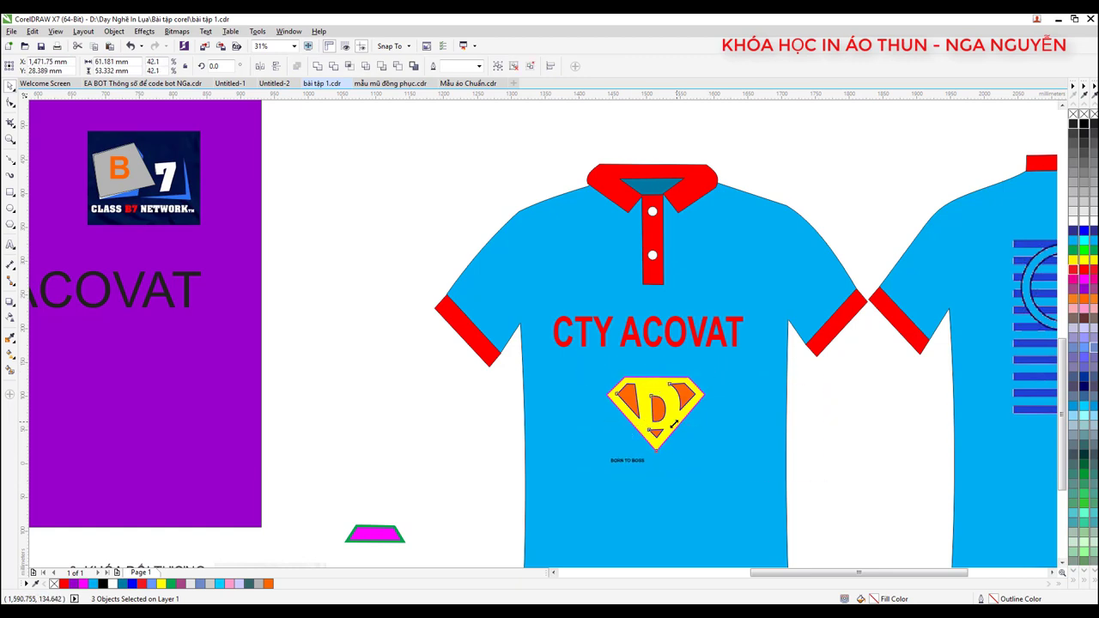
mouse_move(709, 372)
mouse_down()
mouse_move(643, 427)
mouse_move(717, 266)
mouse_up()
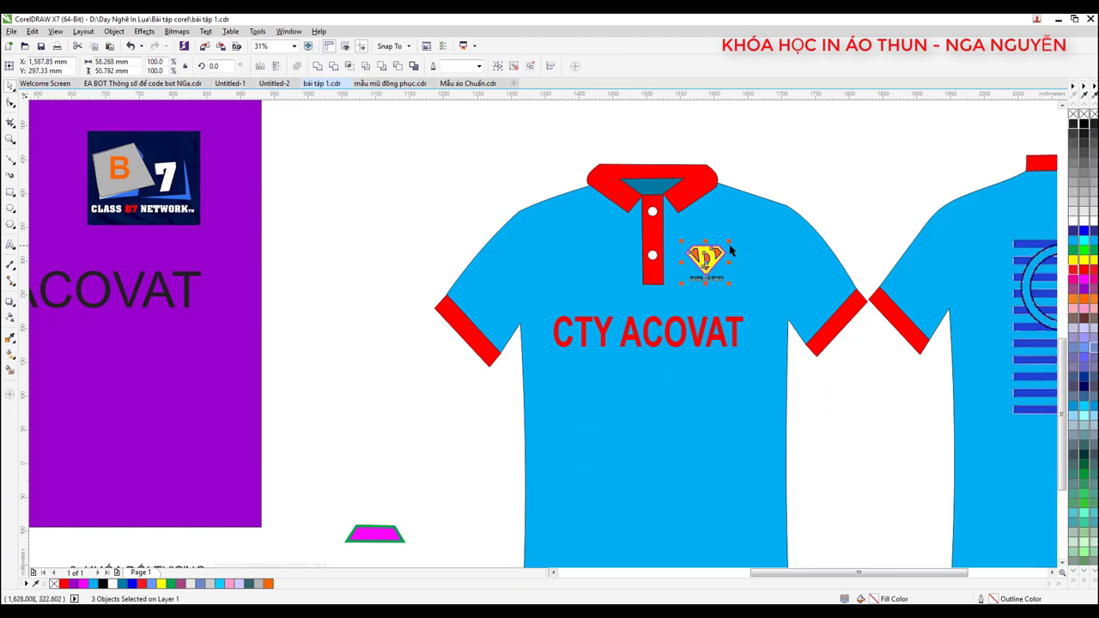
- Move the D badge reference image up near the purple box
scroll(691, 275, up, 1)
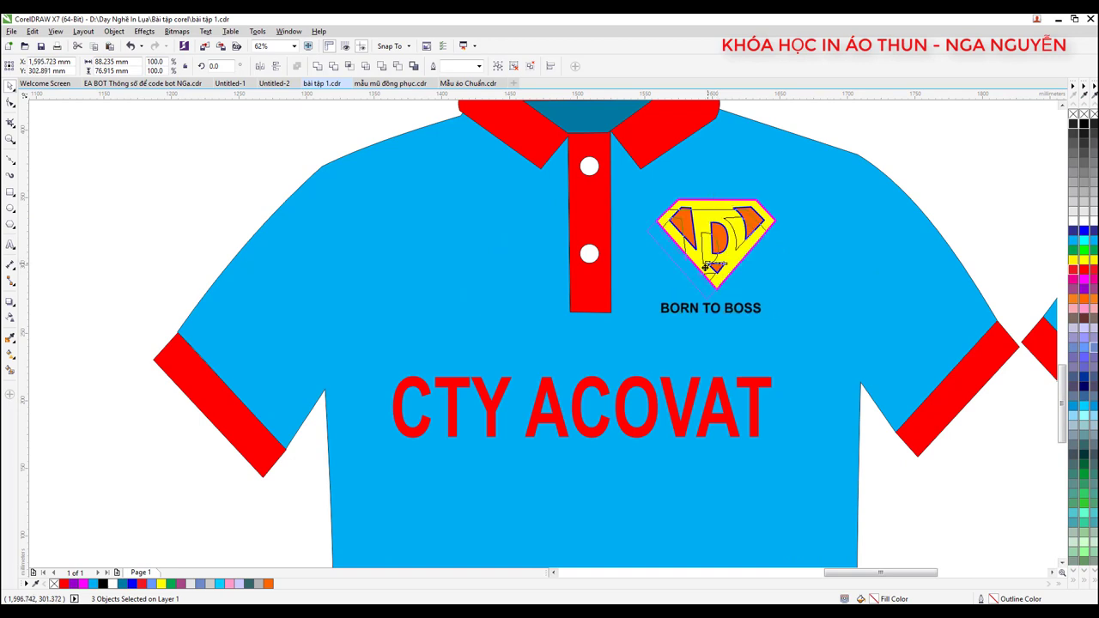
scroll(678, 295, down, 1)
scroll(678, 295, down, 4)
click(730, 264)
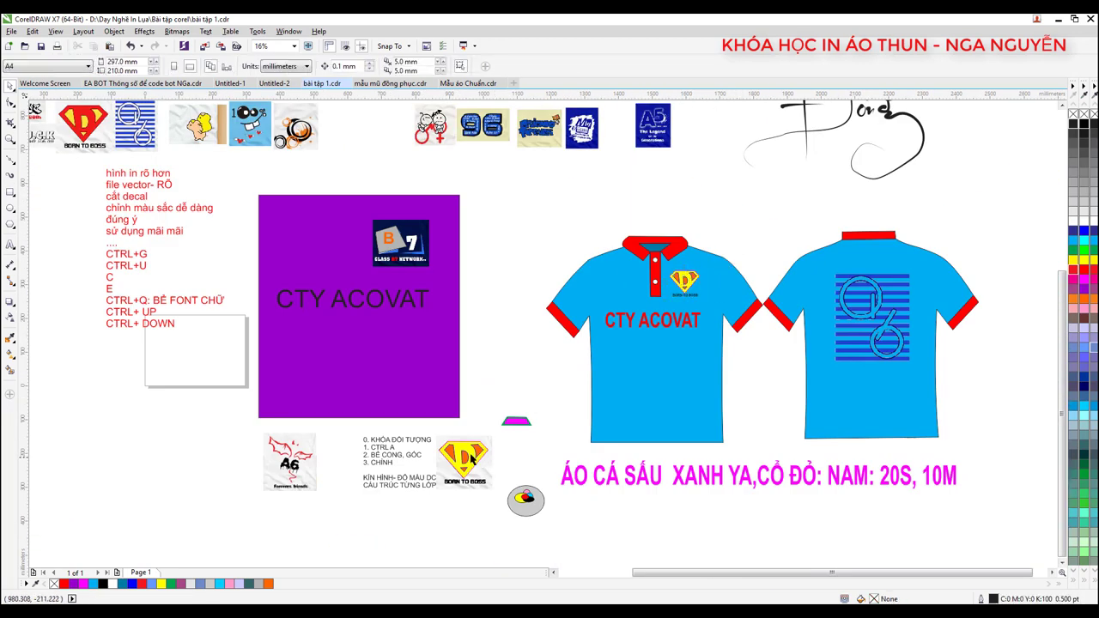
drag(431, 424, 518, 498)
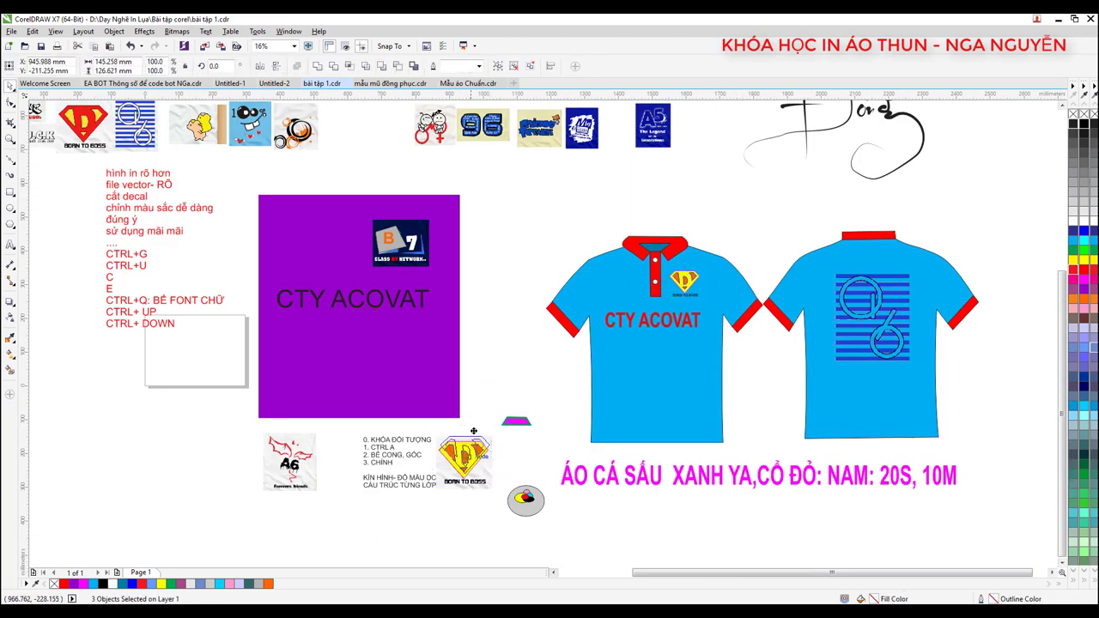
drag(473, 431, 496, 344)
scroll(694, 296, up, 4)
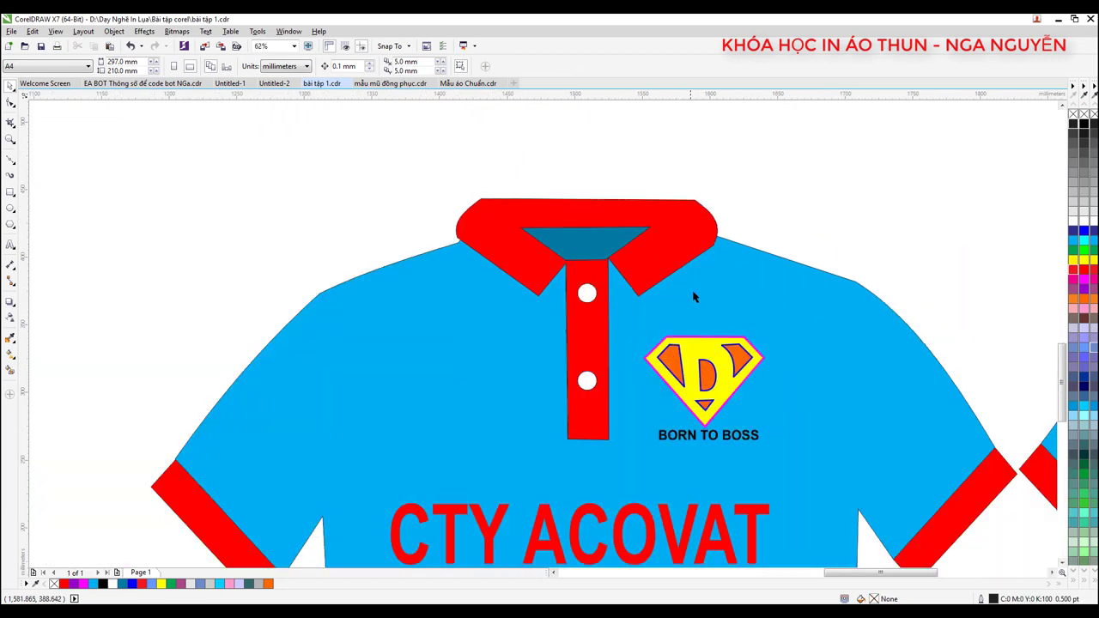
- Recolour the chest D badge with a red fill and black inner parts
click(709, 353)
click(1083, 271)
click(682, 237)
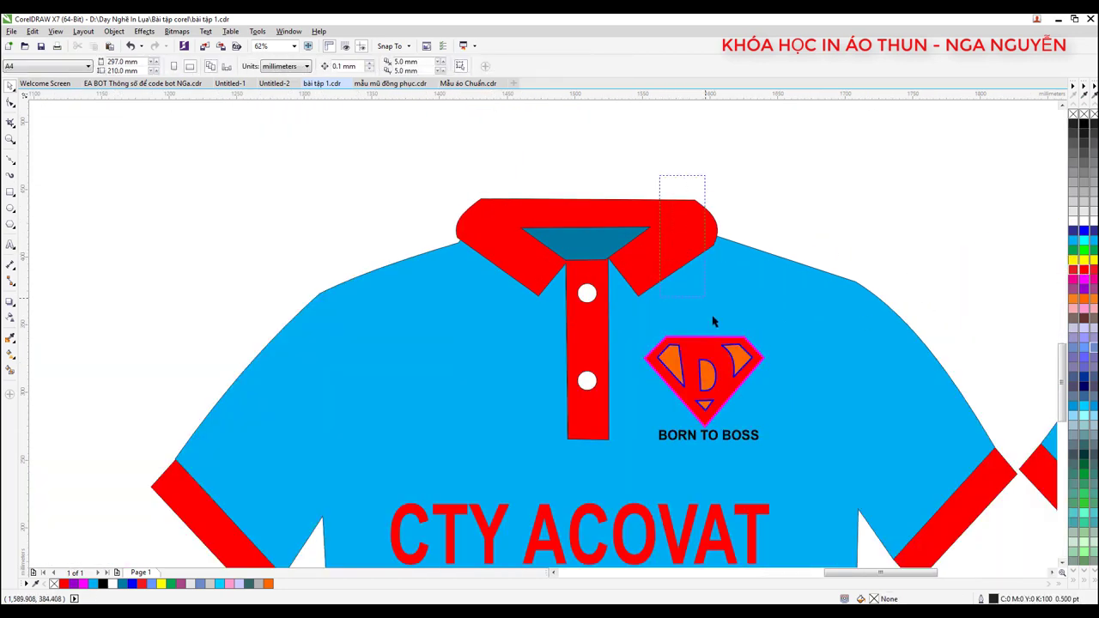
drag(648, 187, 775, 415)
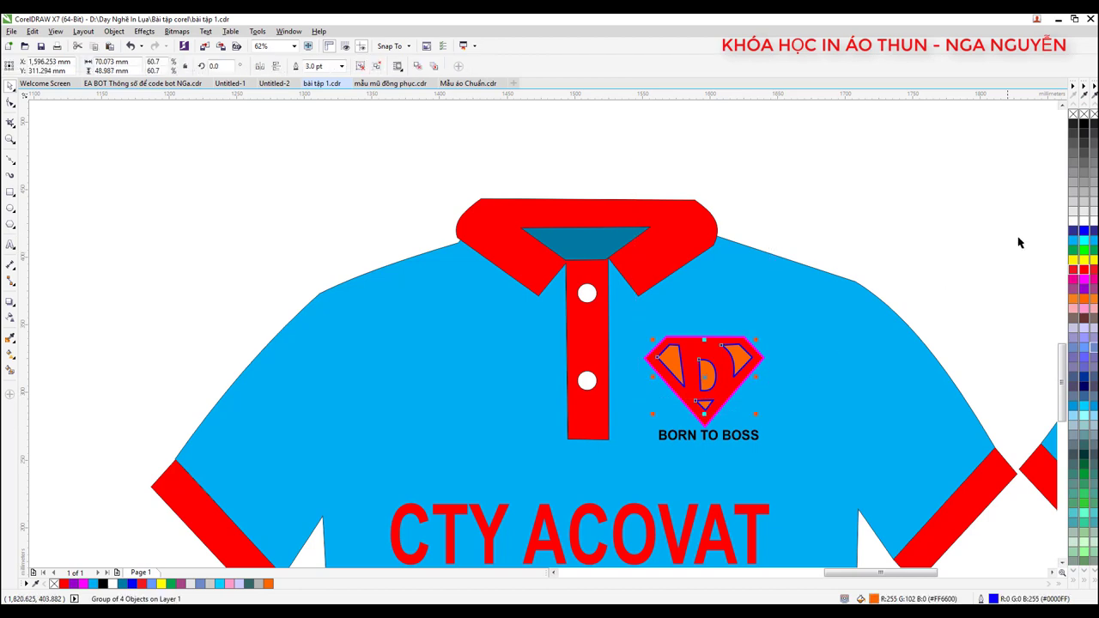
click(1084, 124)
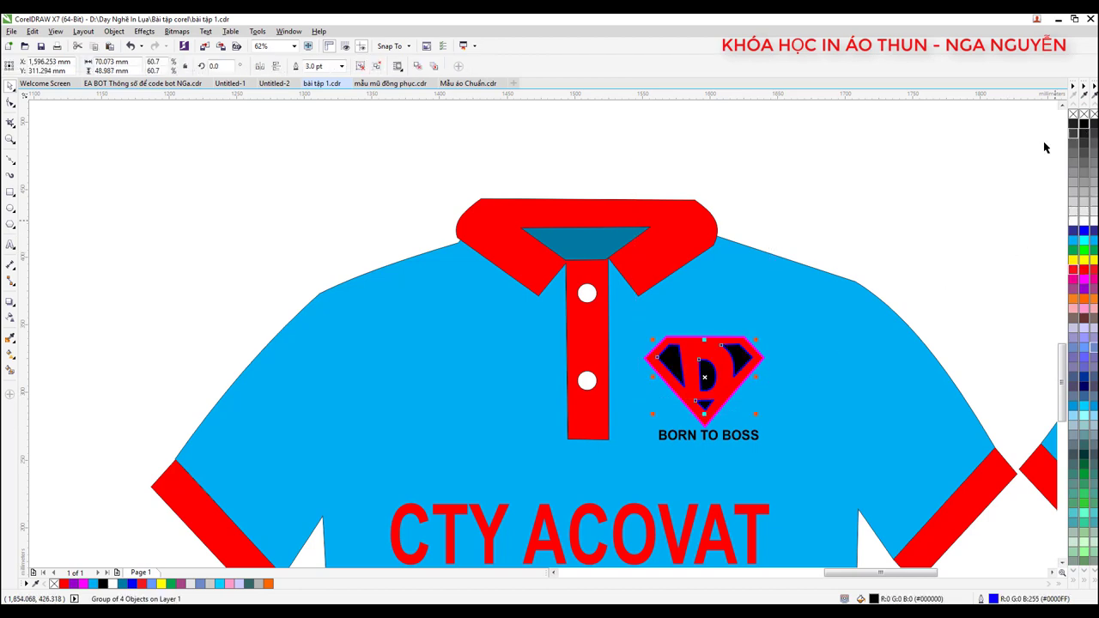
click(803, 227)
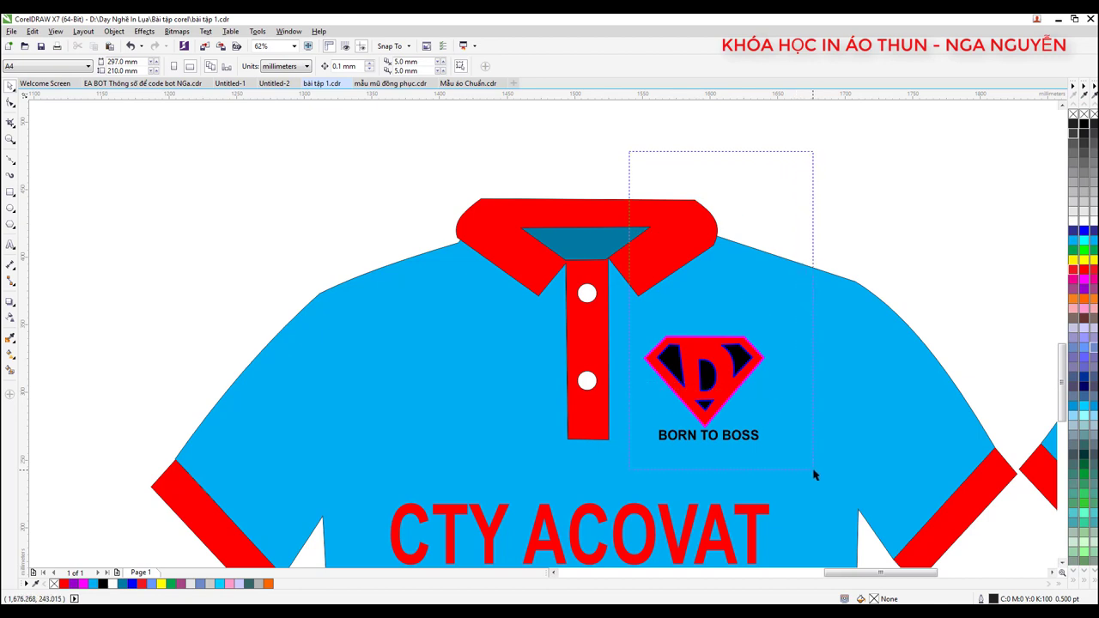
- Nudge the badge and its BORN TO BOSS caption slightly right and down
drag(652, 192, 813, 263)
scroll(756, 365, up, 2)
click(756, 365)
scroll(757, 365, down, 2)
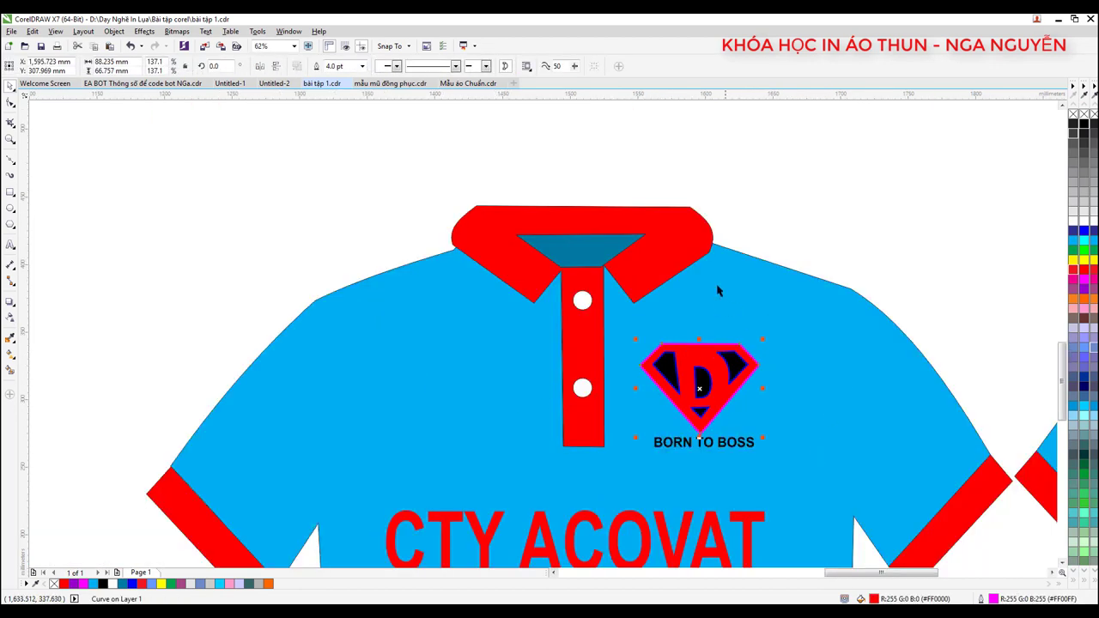
drag(608, 153, 835, 463)
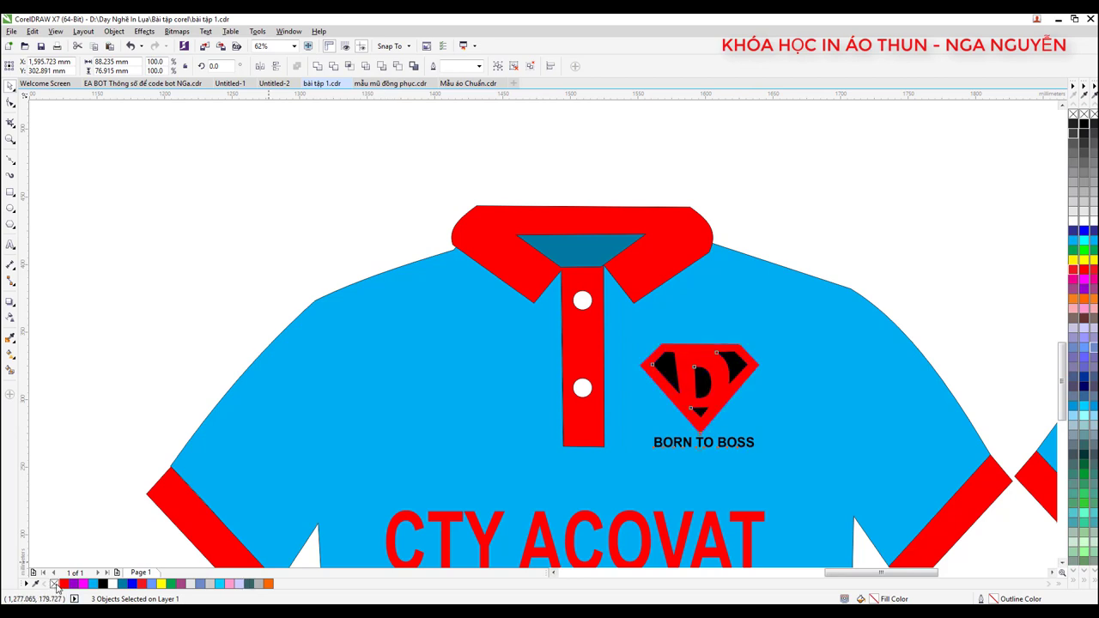
scroll(621, 309, down, 2)
scroll(618, 315, up, 2)
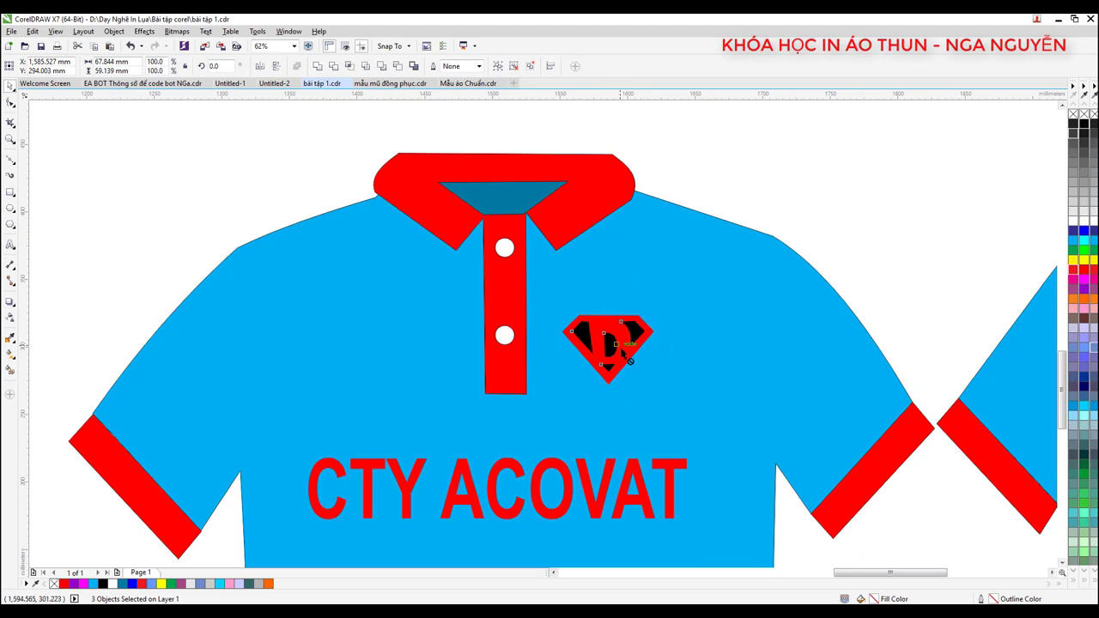
drag(647, 327, 656, 332)
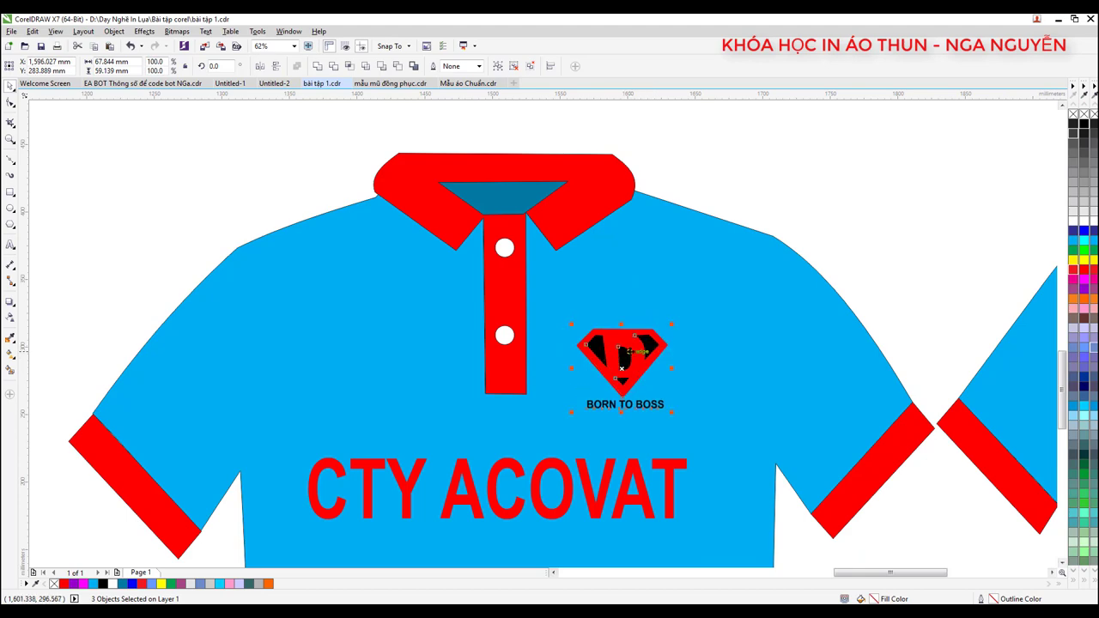
click(869, 227)
scroll(525, 340, down, 2)
- Move both blue polo mockups and the pink title further right
scroll(515, 335, up, 2)
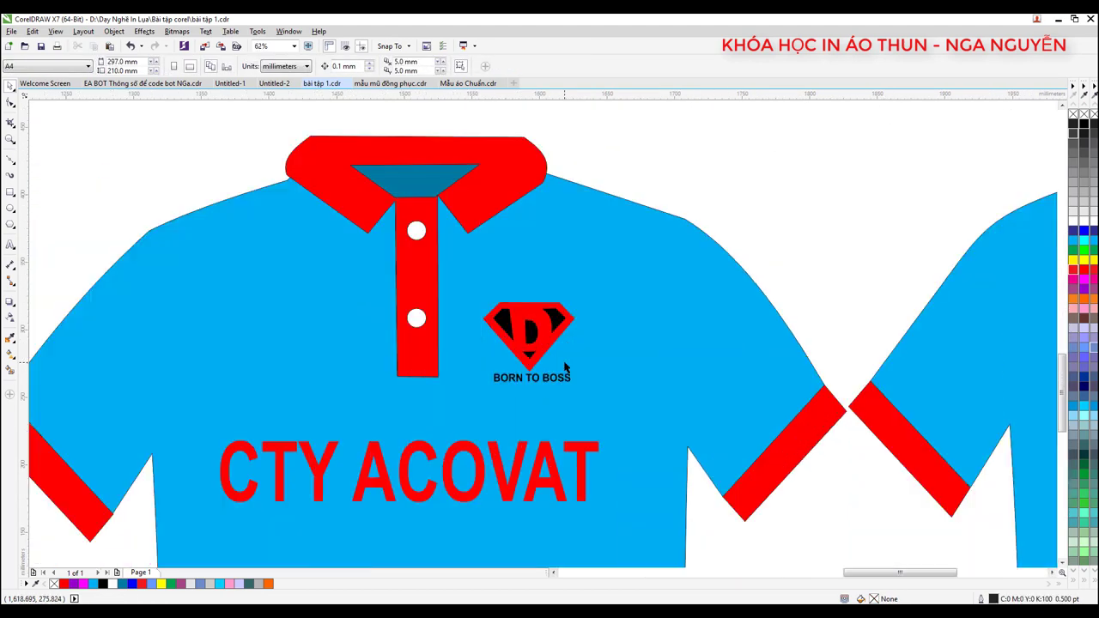
scroll(481, 309, down, 2)
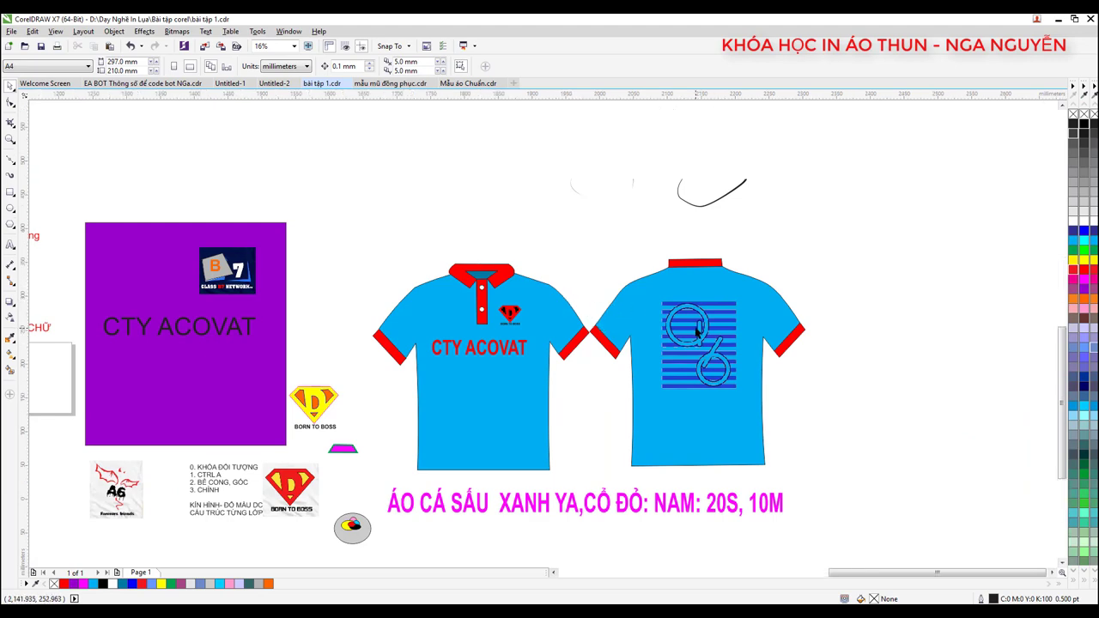
scroll(695, 331, up, 2)
scroll(610, 287, down, 2)
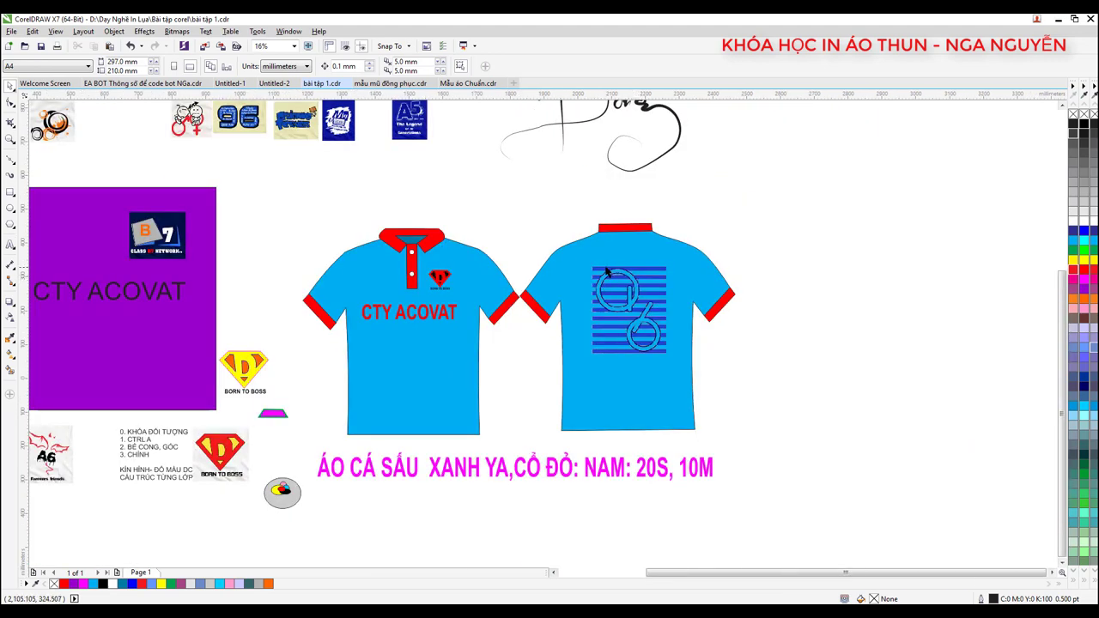
scroll(606, 271, down, 1)
scroll(253, 244, up, 1)
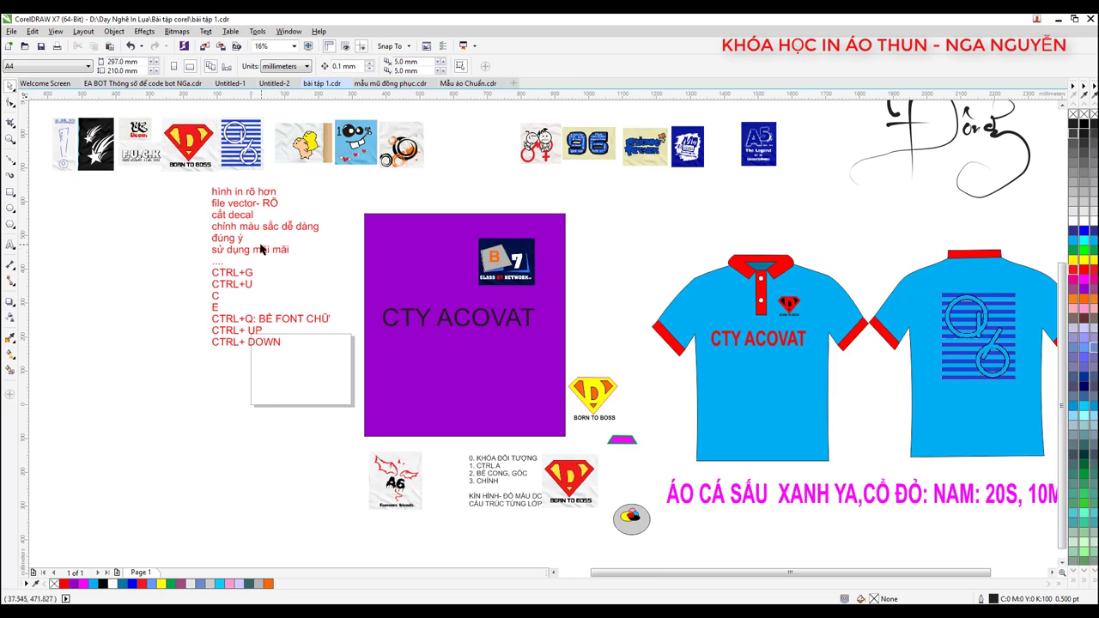
click(262, 250)
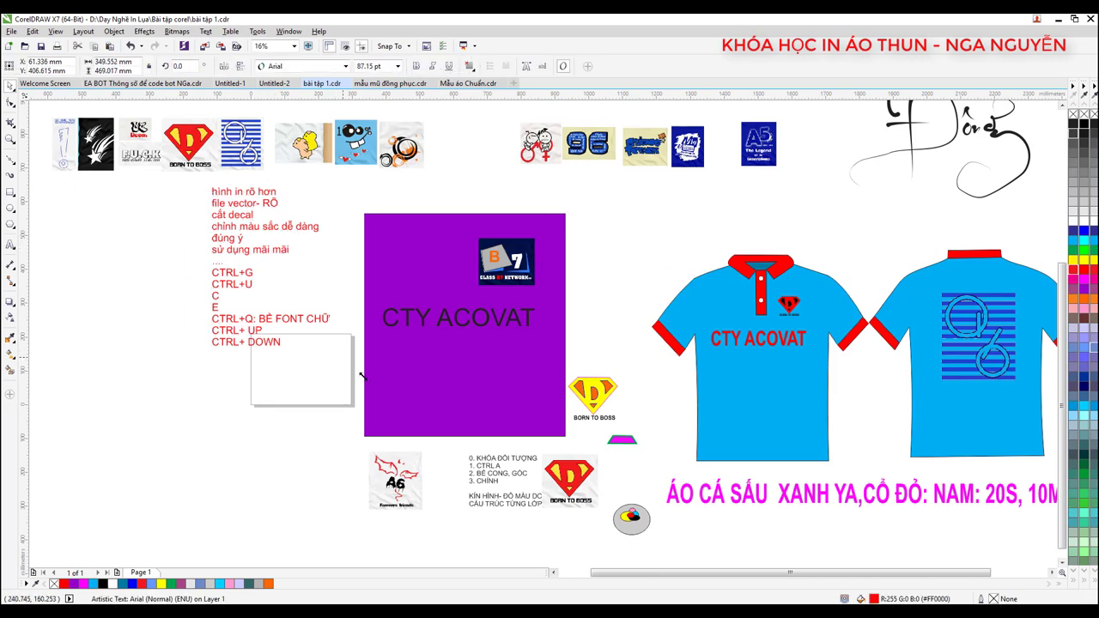
scroll(335, 334, down, 1)
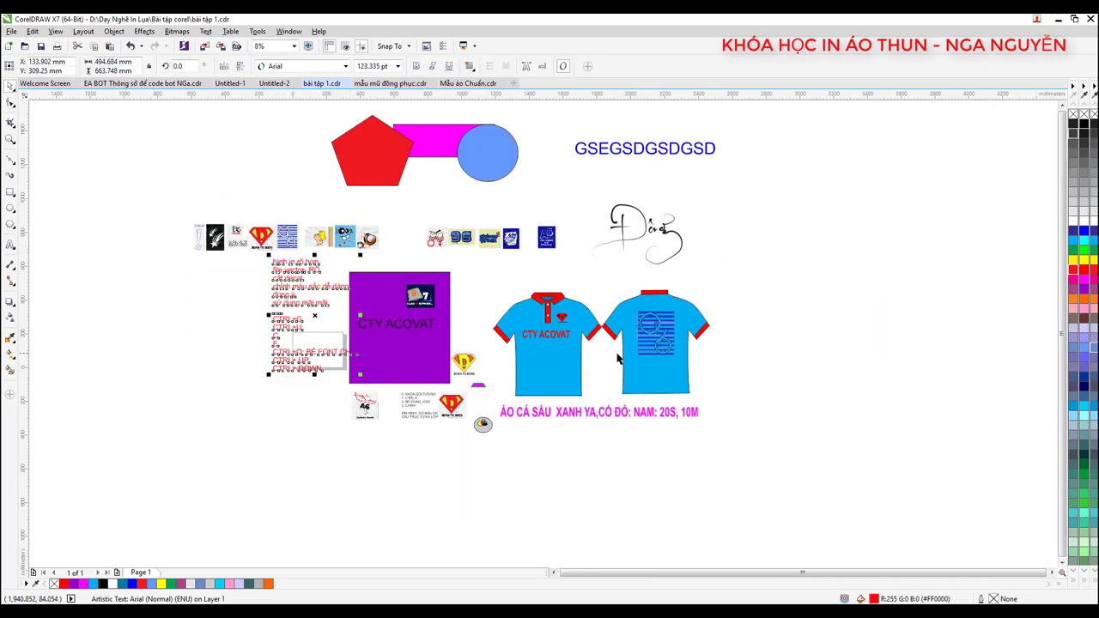
scroll(616, 359, up, 1)
click(502, 280)
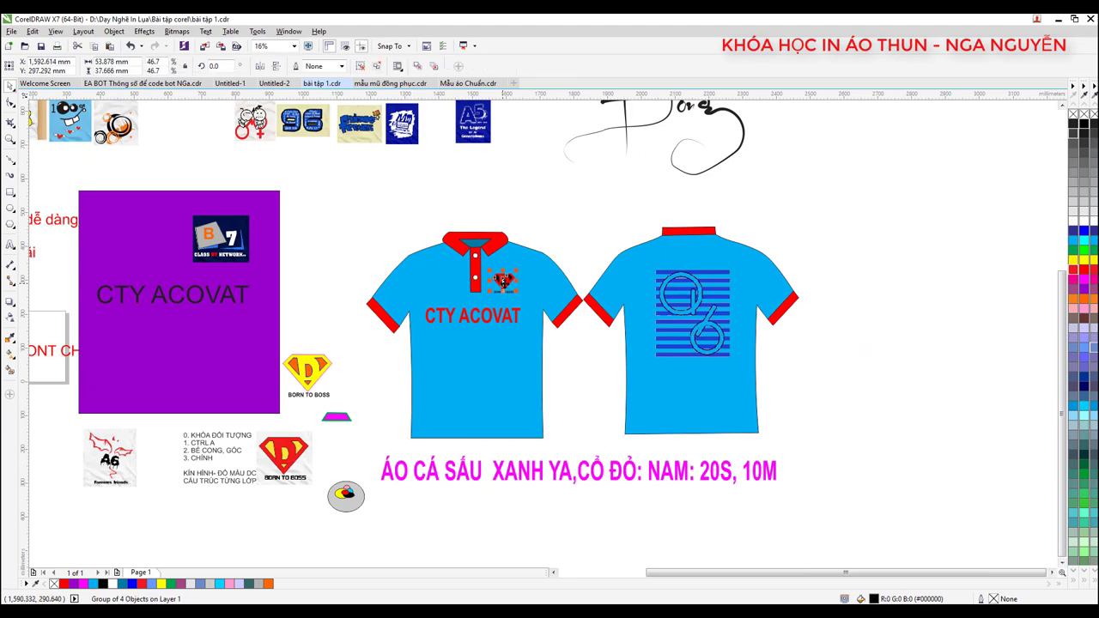
drag(364, 206, 927, 520)
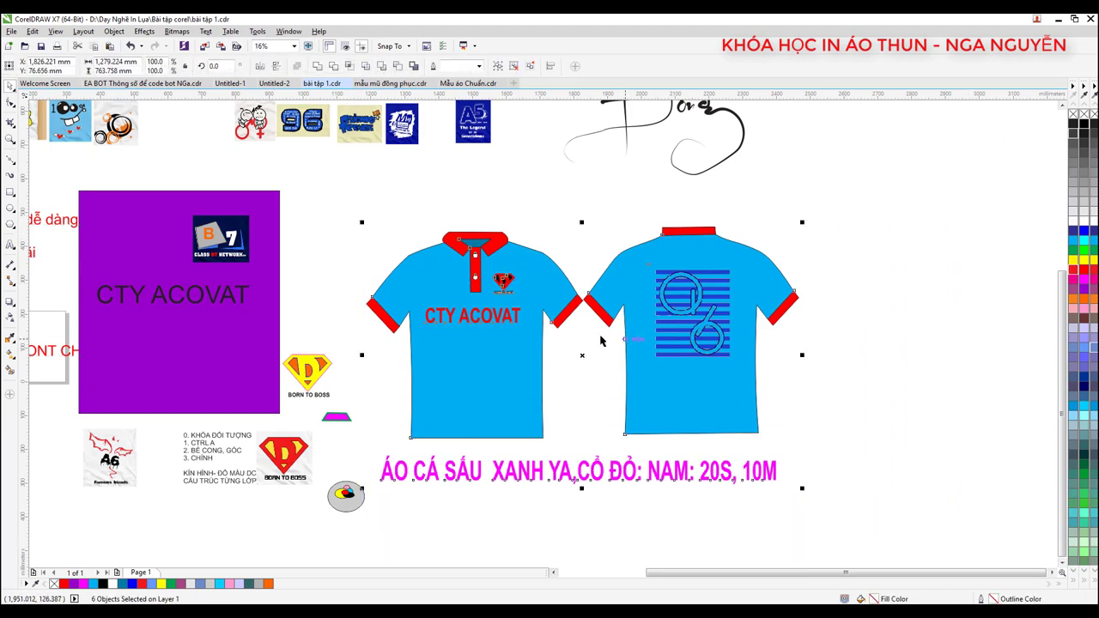
drag(552, 308, 687, 320)
click(401, 290)
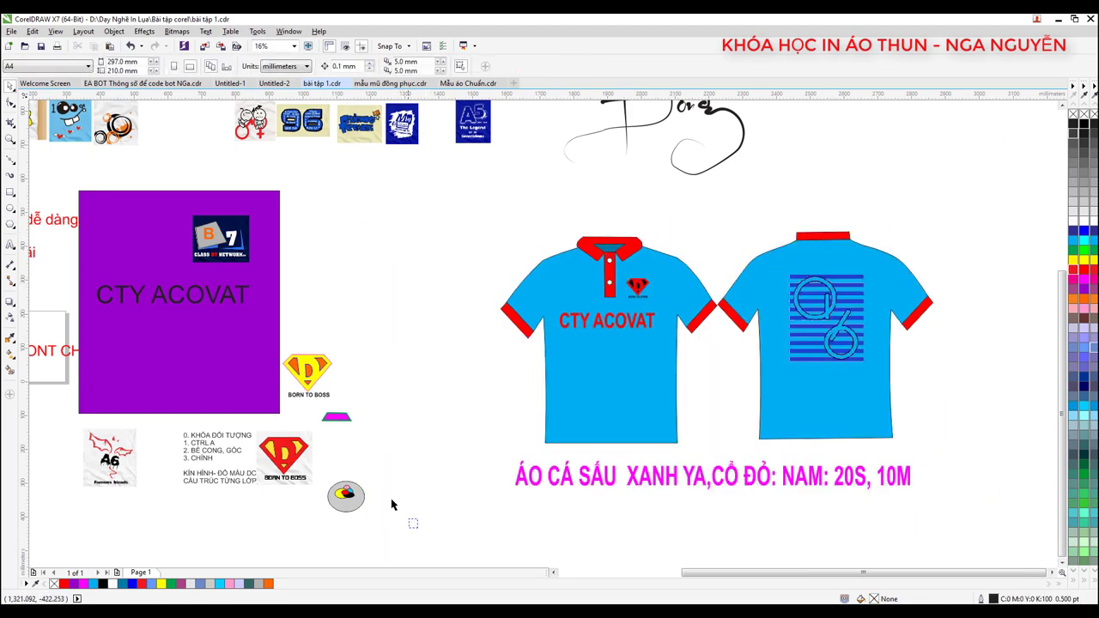
- Delete the spare small logos near the purple box and the leftover superman logo
drag(418, 527, 269, 328)
key(Delete)
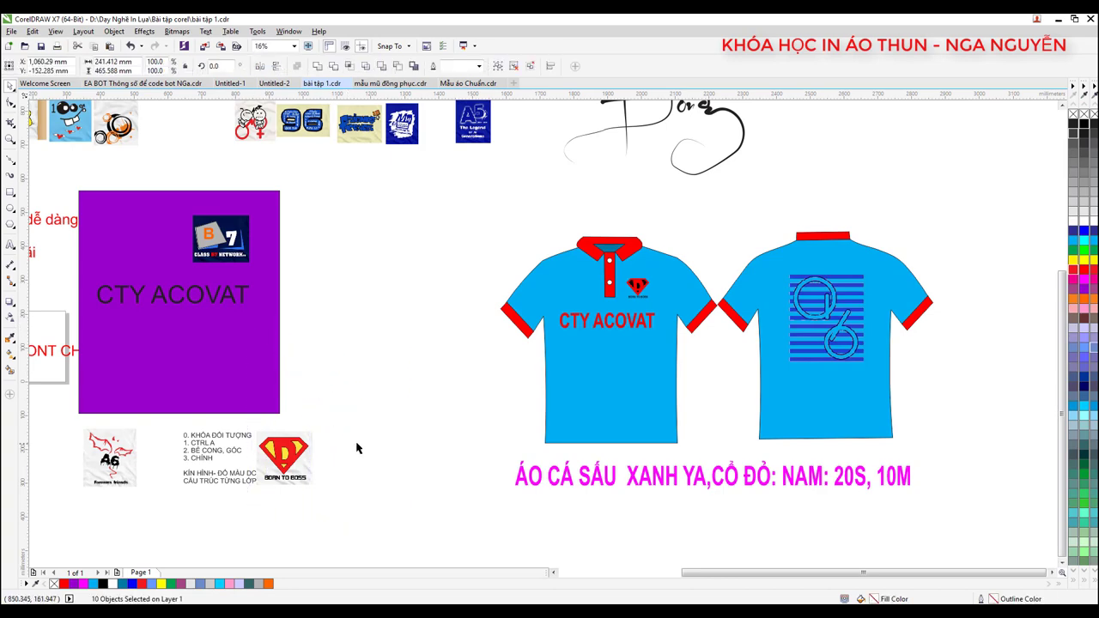
click(283, 454)
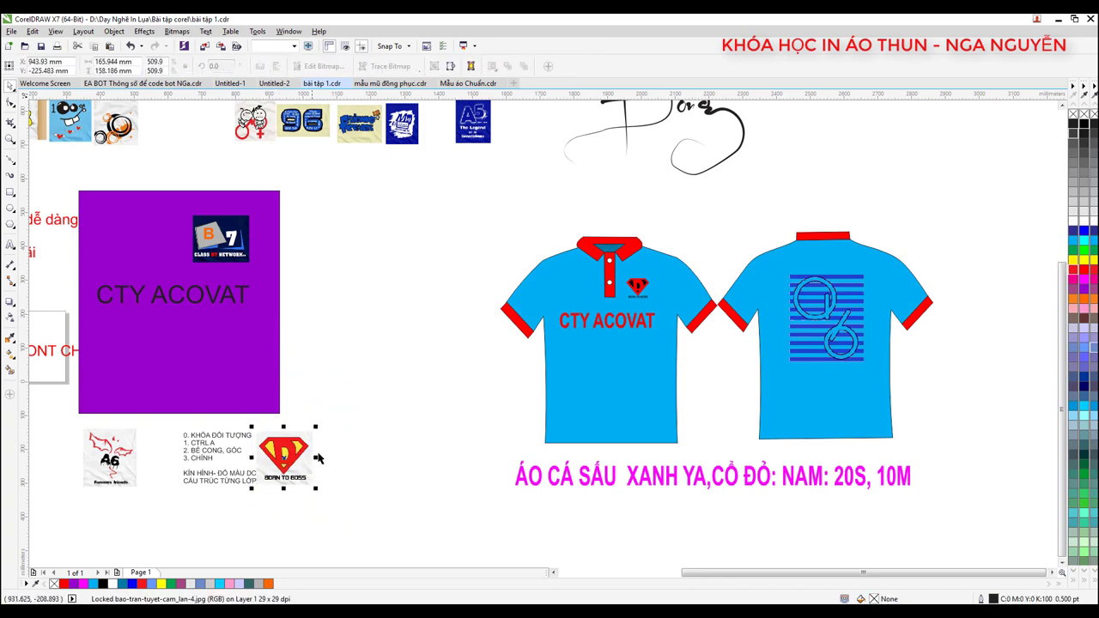
key(Delete)
scroll(368, 431, down, 2)
- Move the A6 image up beside the logo row and shift both text blocks left
drag(257, 438, 317, 142)
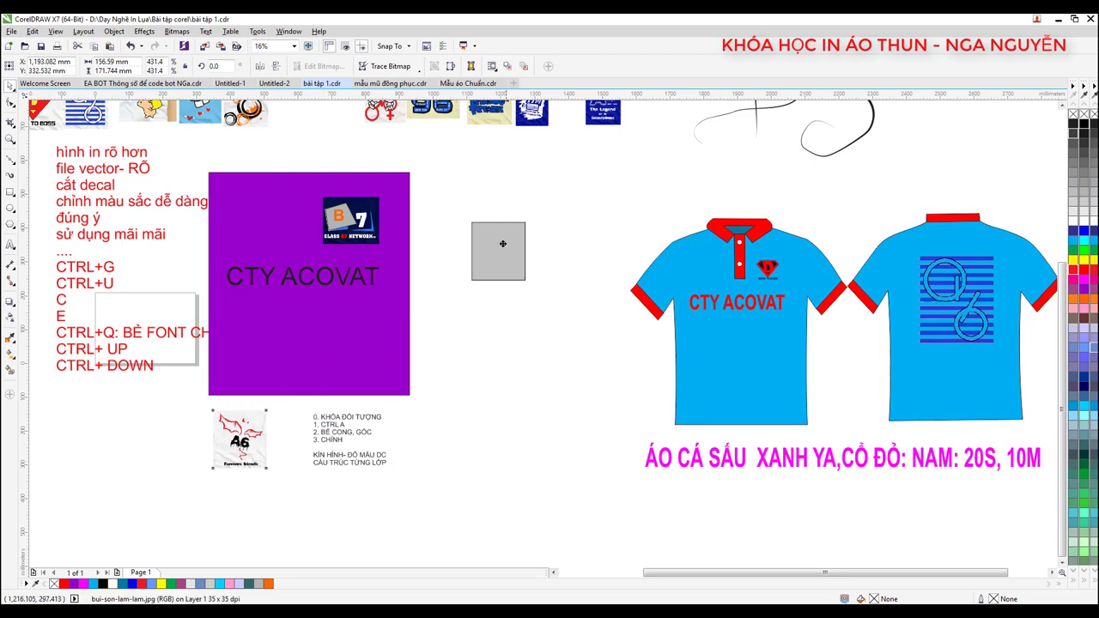
scroll(524, 292, down, 1)
drag(419, 351, 497, 412)
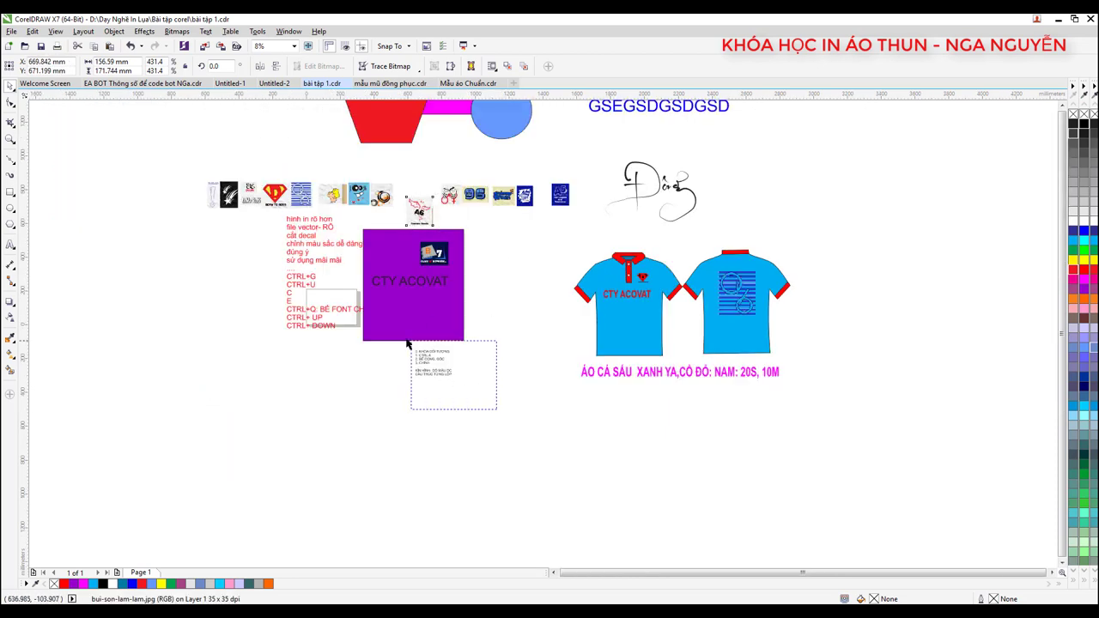
mouse_move(433, 362)
mouse_down()
mouse_move(181, 245)
mouse_move(292, 325)
mouse_up()
drag(217, 267, 191, 263)
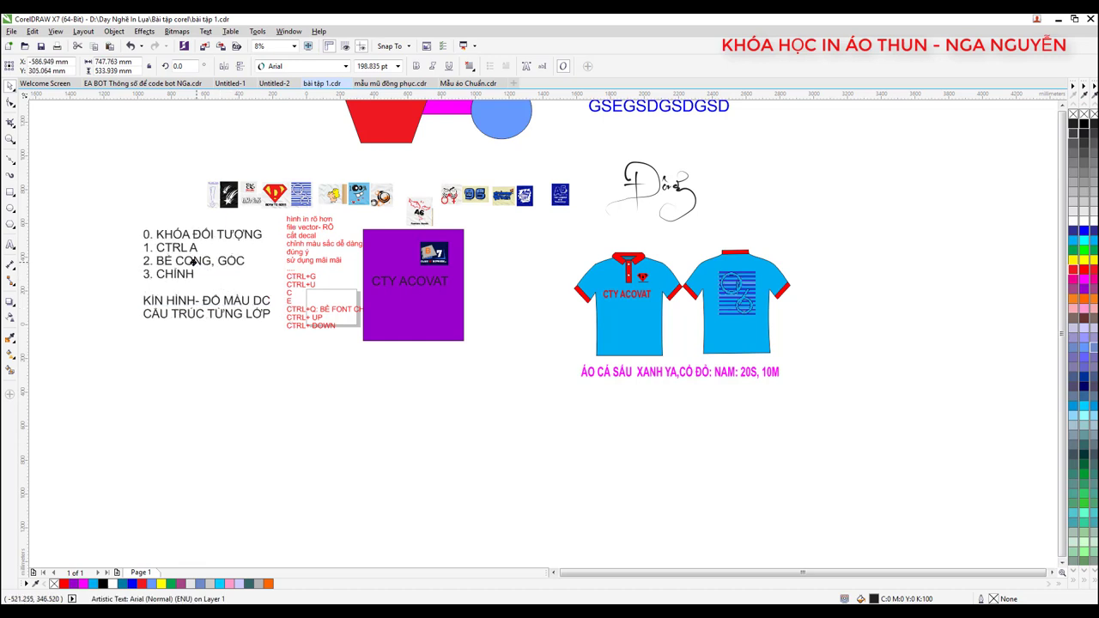
- Enlarge the red notes text and nudge it slightly left and down
click(296, 259)
drag(374, 331, 402, 373)
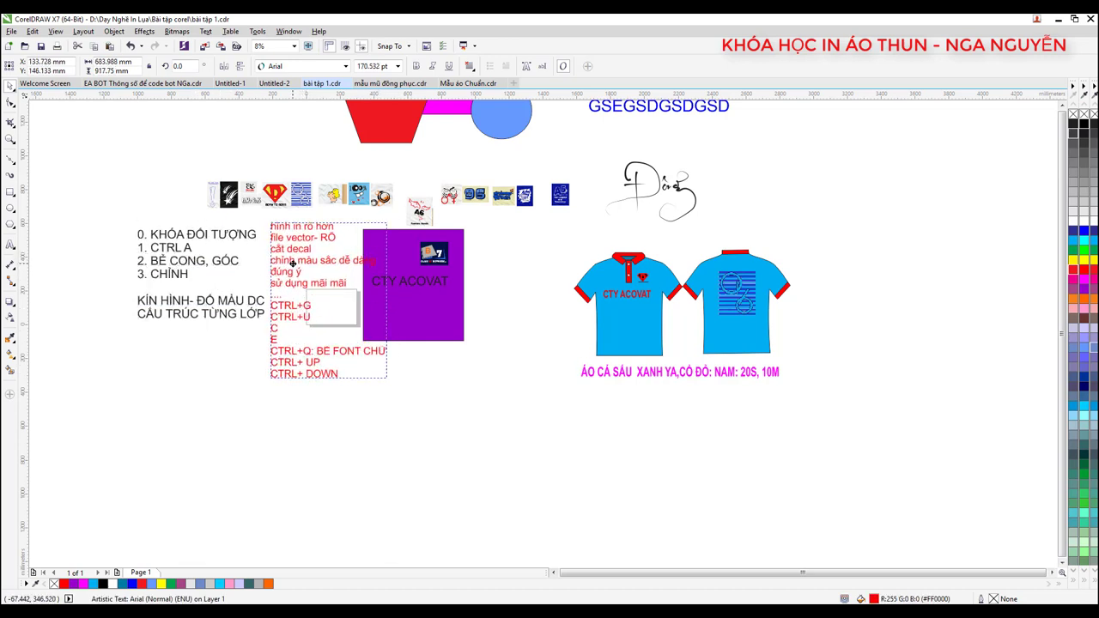
drag(305, 256, 293, 263)
scroll(437, 244, up, 1)
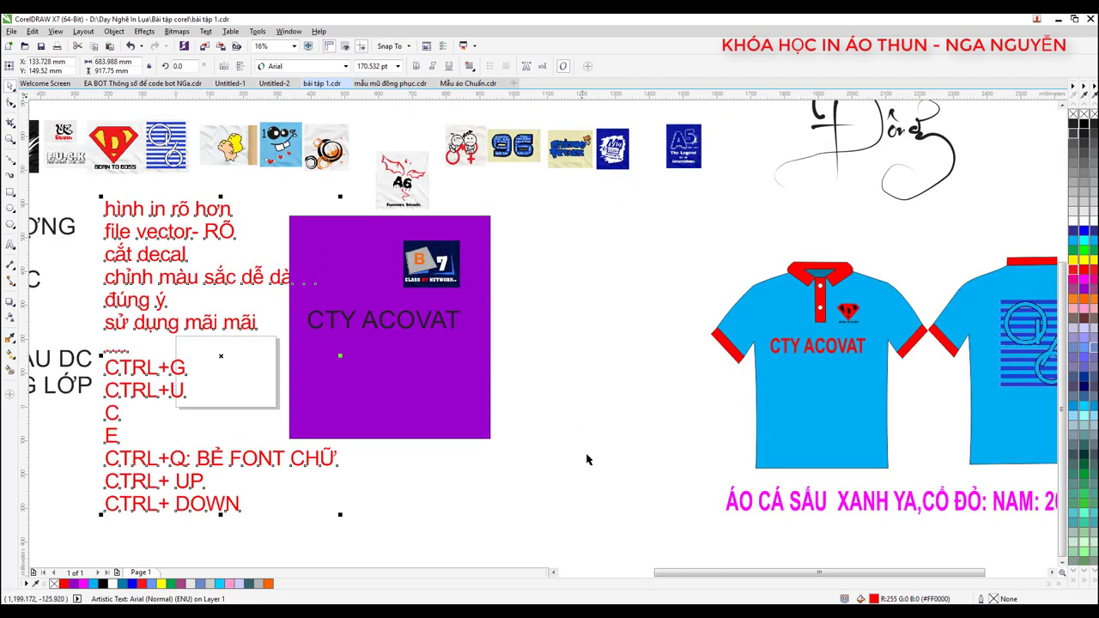
- Move the purple box together with its text and logo to the right
drag(601, 464, 410, 185)
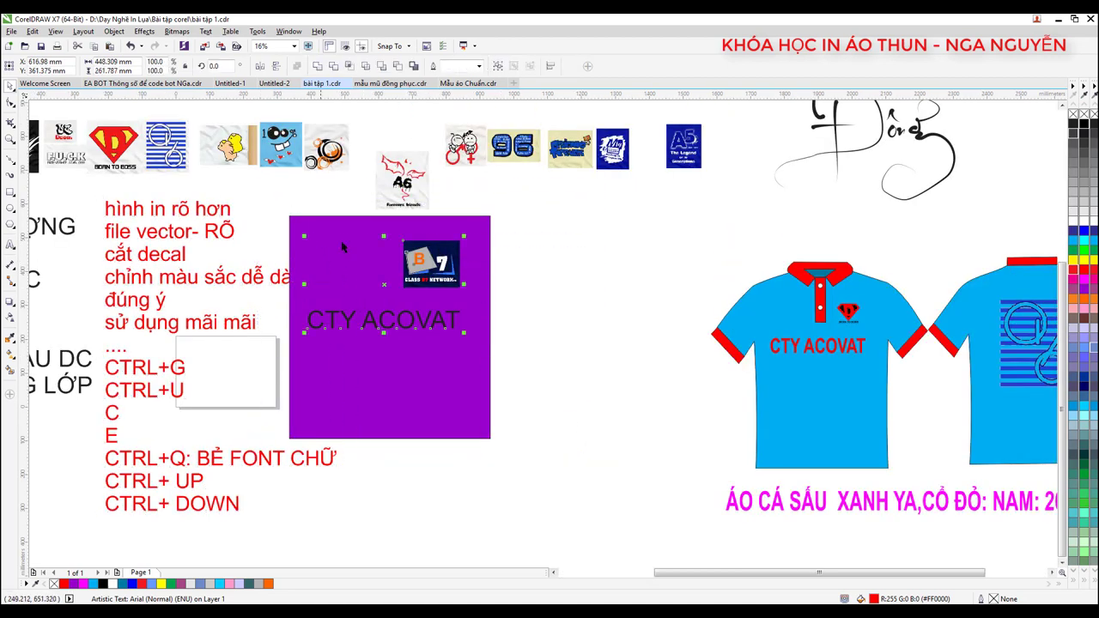
click(488, 255)
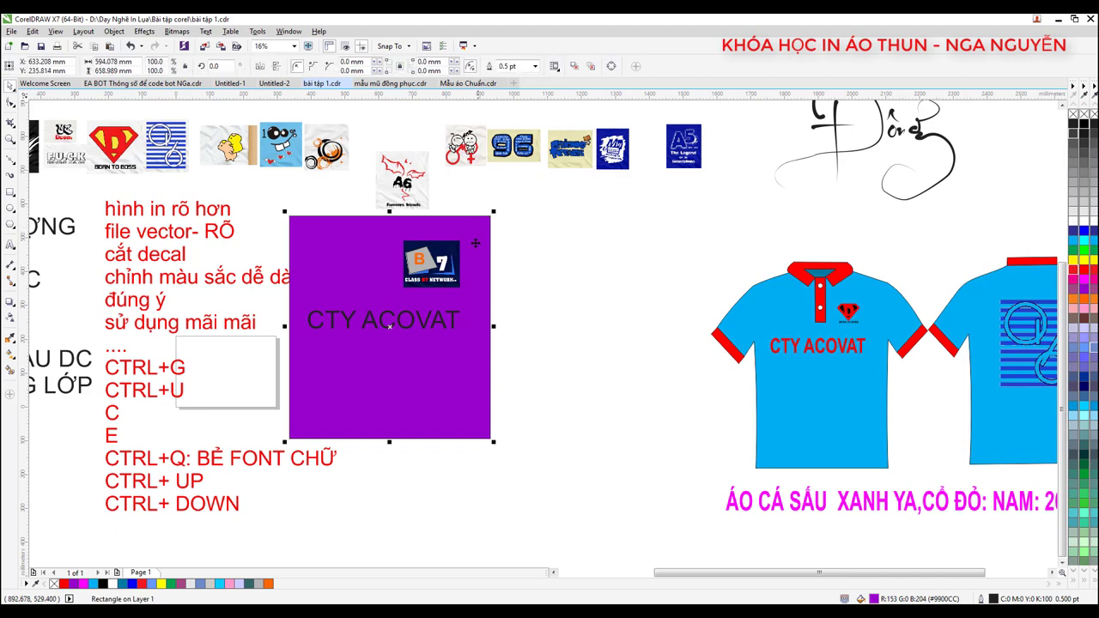
drag(589, 454, 255, 193)
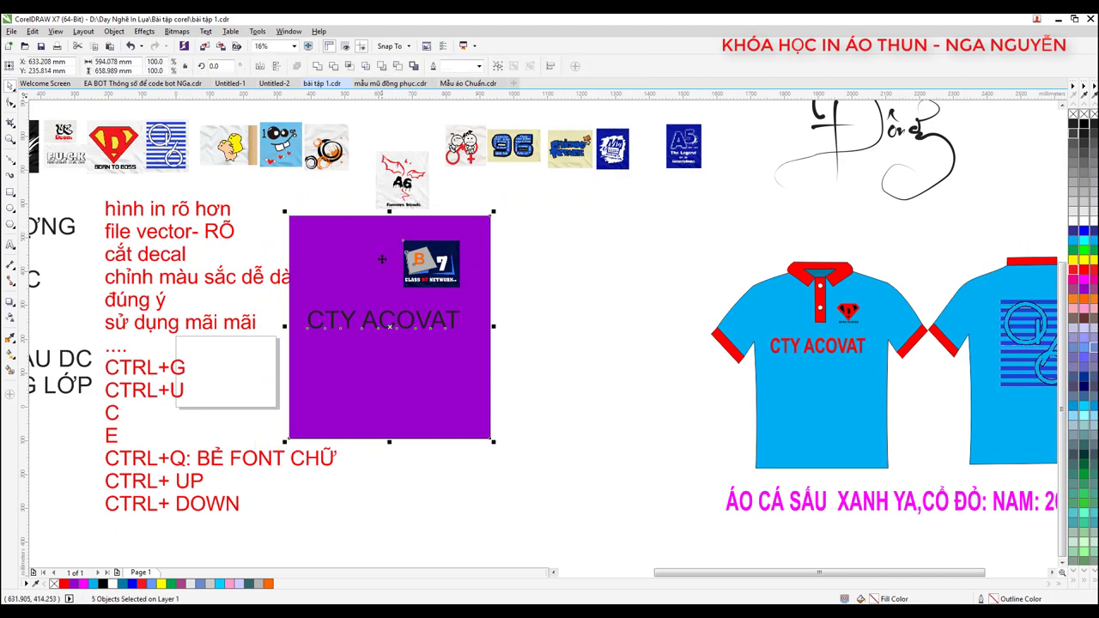
drag(383, 260, 461, 264)
scroll(660, 255, down, 2)
scroll(785, 228, up, 3)
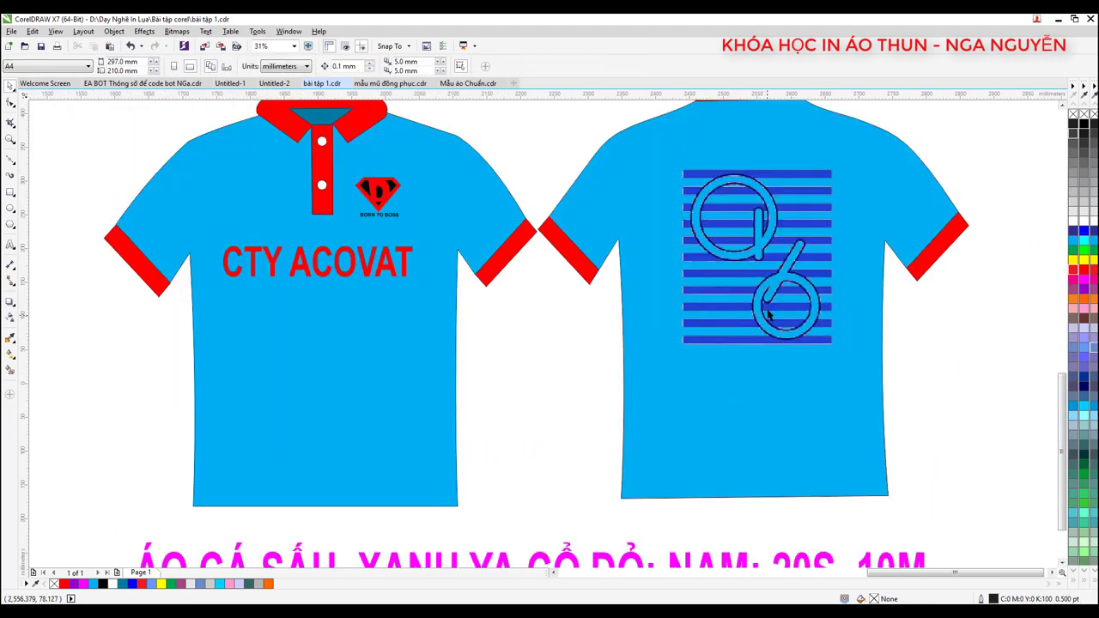
click(785, 228)
scroll(786, 227, up, 3)
scroll(676, 258, down, 3)
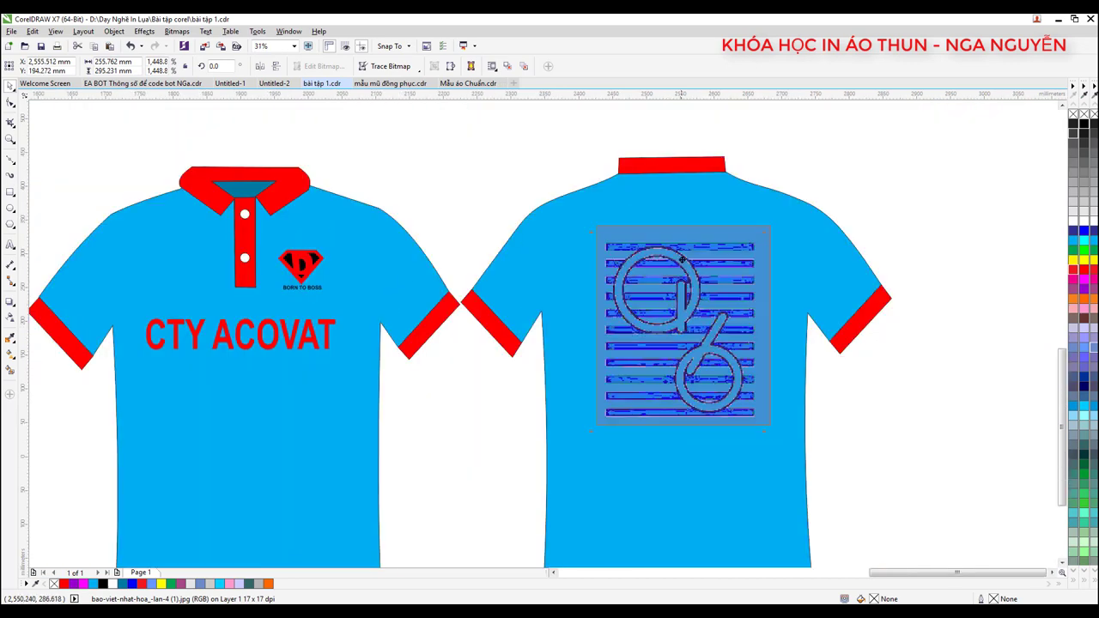
scroll(592, 275, up, 3)
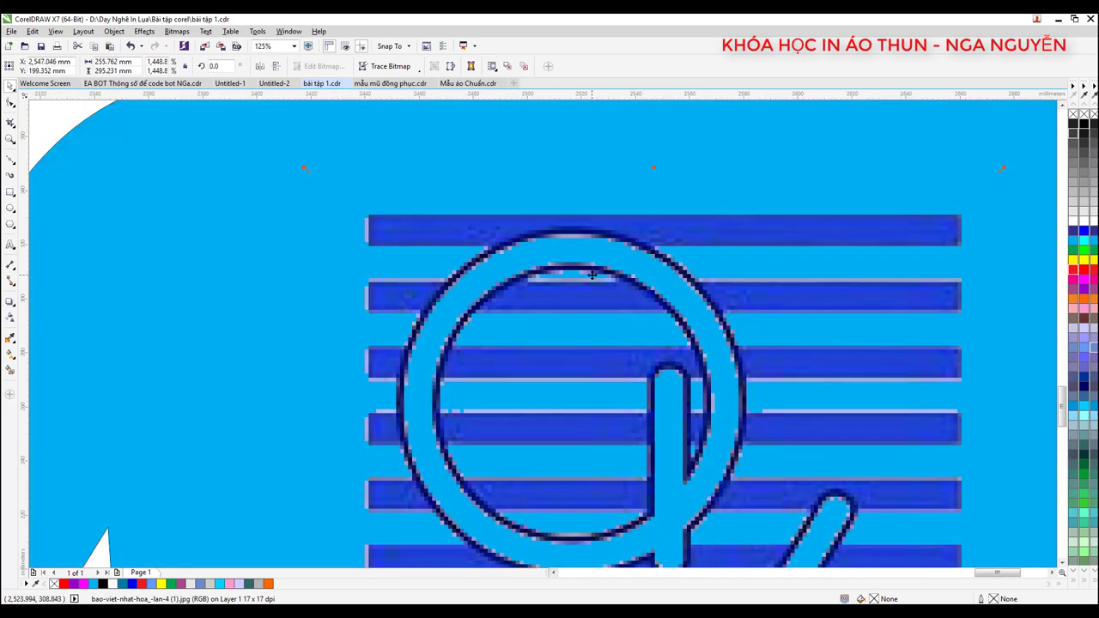
scroll(593, 274, down, 3)
right_click(601, 284)
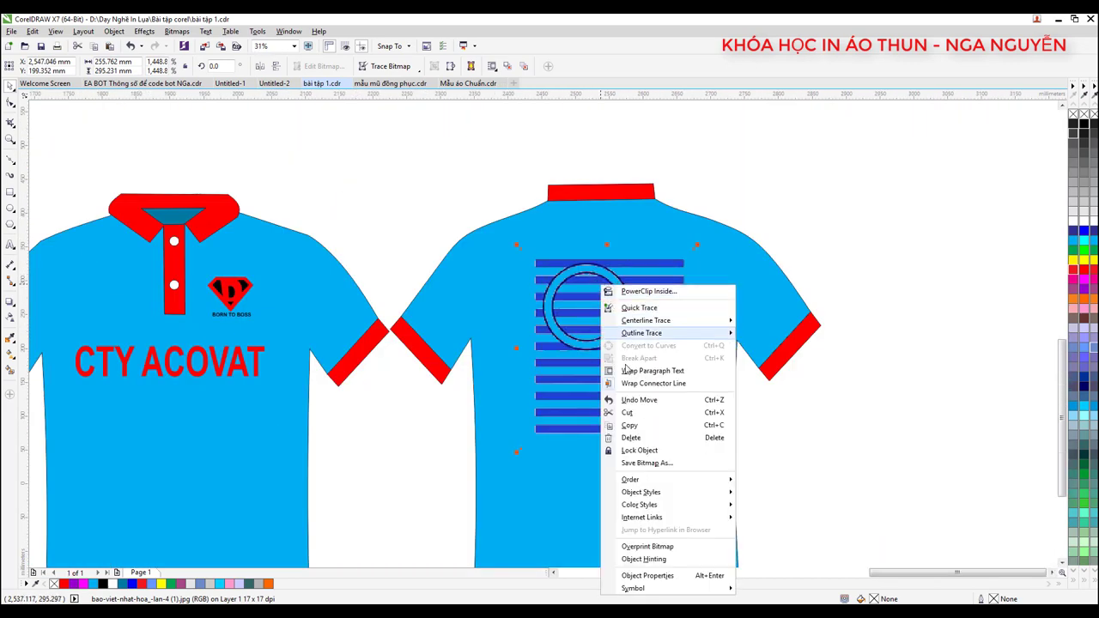
click(638, 450)
scroll(596, 273, up, 1)
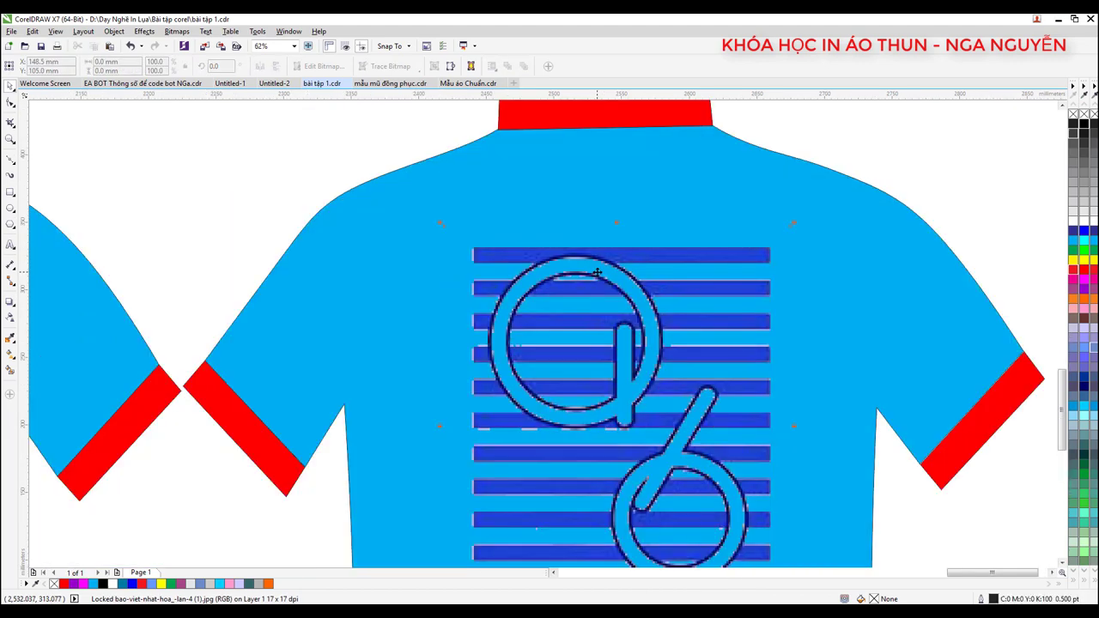
scroll(575, 271, down, 1)
scroll(554, 269, up, 1)
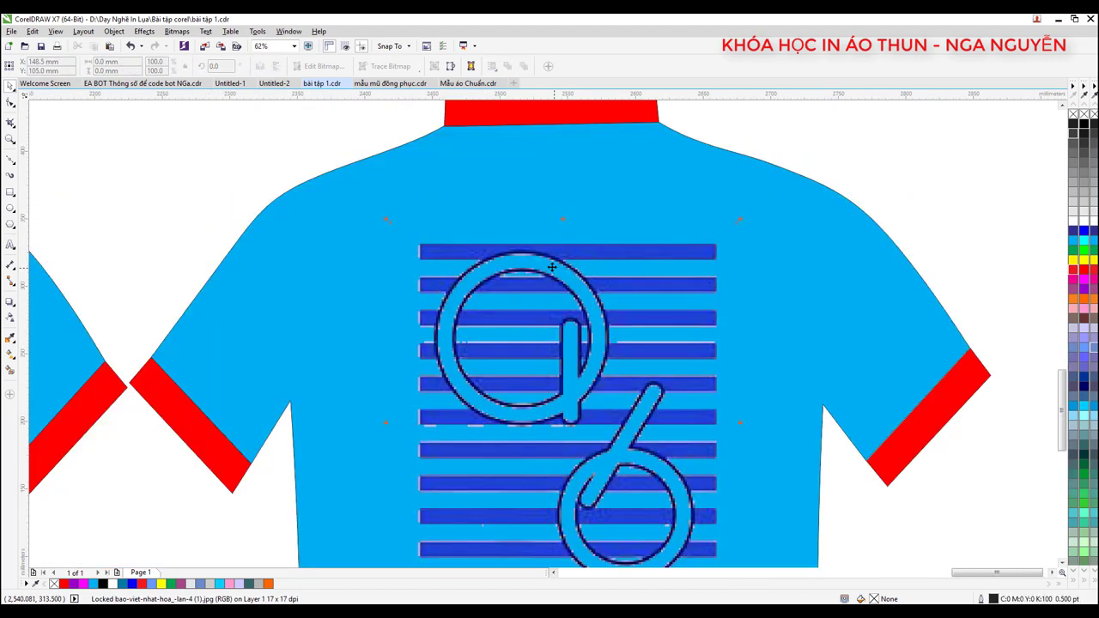
scroll(551, 267, down, 1)
scroll(536, 266, up, 1)
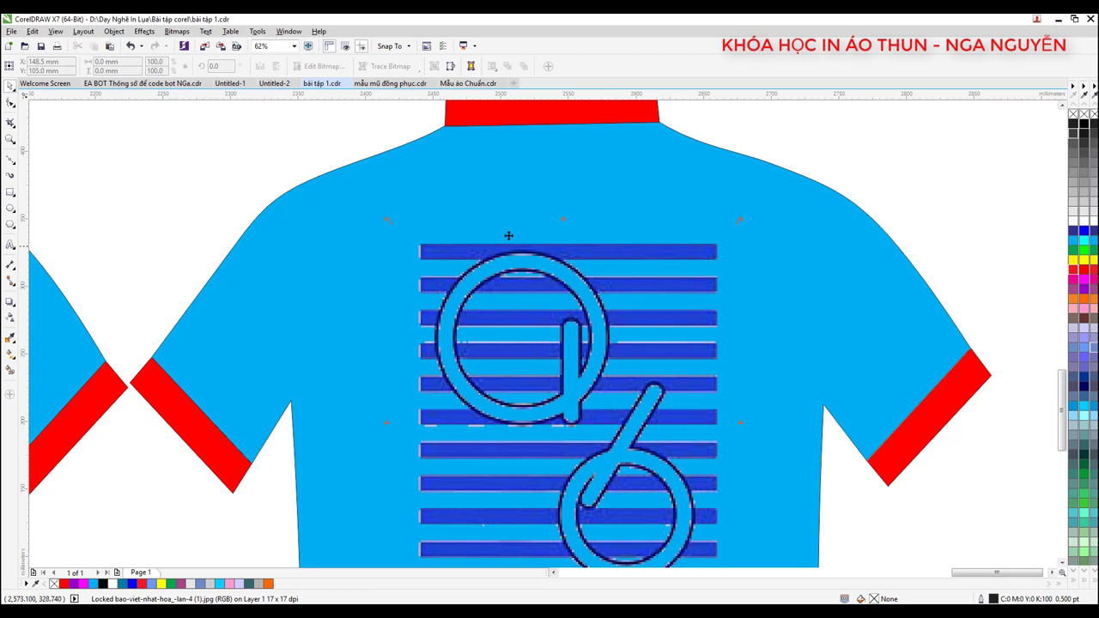
- Draw a rectangle over the top blue stripe of the back Q6 logo
click(11, 191)
drag(420, 248, 717, 260)
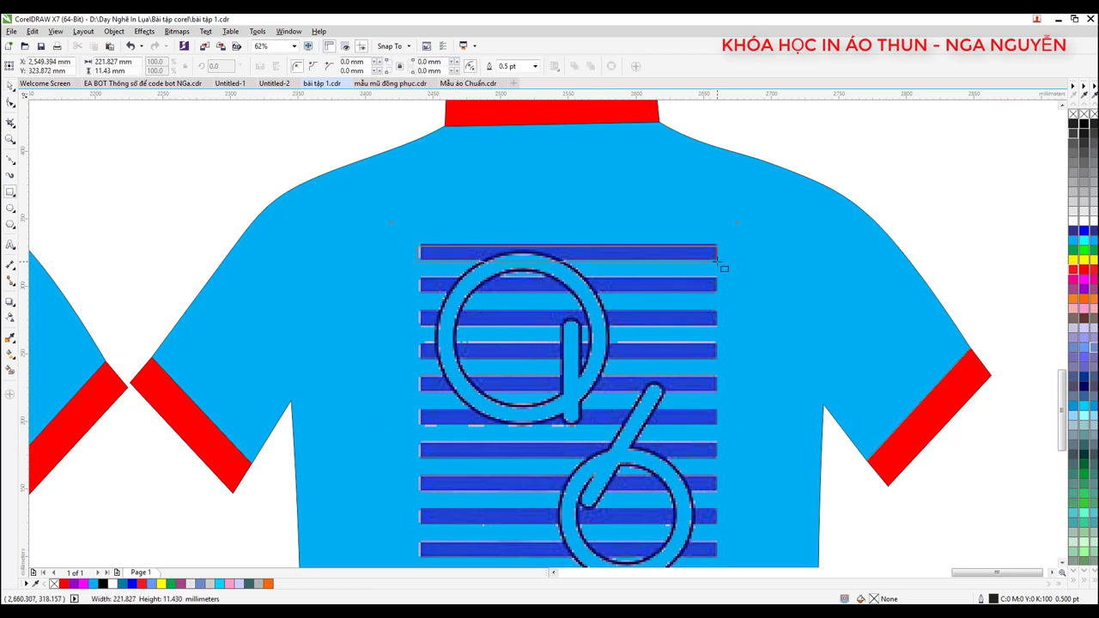
scroll(573, 254, up, 3)
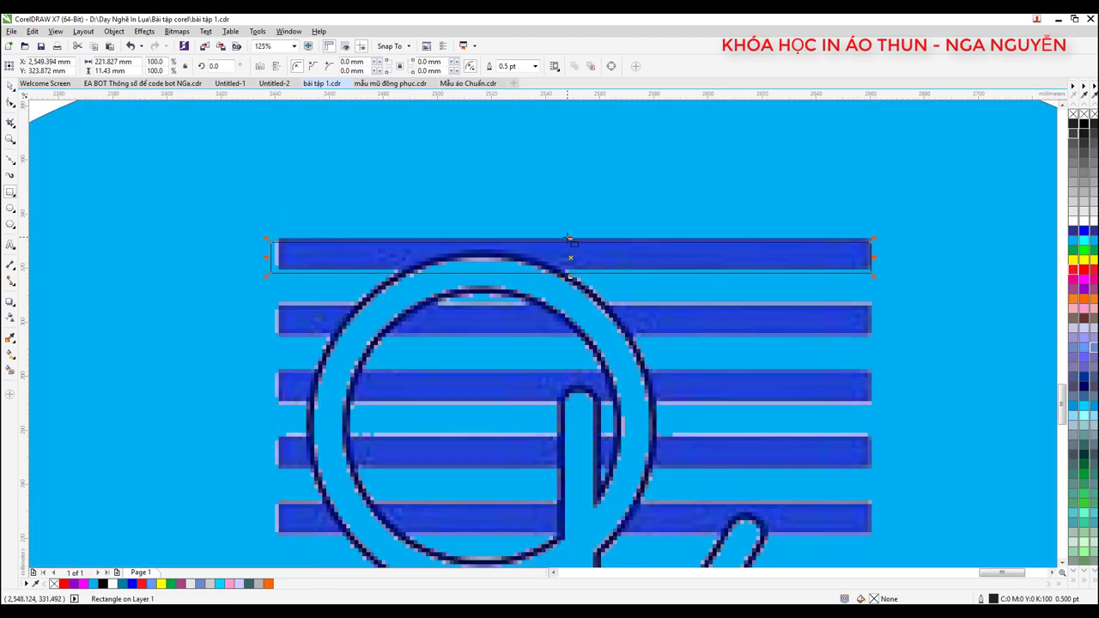
click(10, 86)
scroll(560, 255, up, 3)
scroll(576, 252, down, 5)
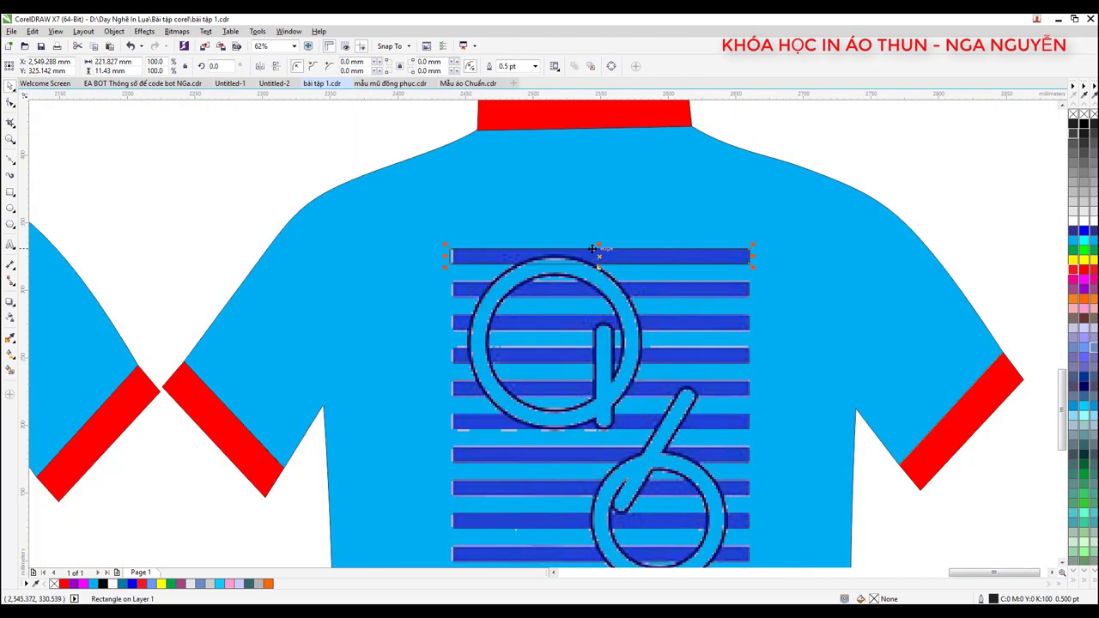
scroll(593, 250, up, 2)
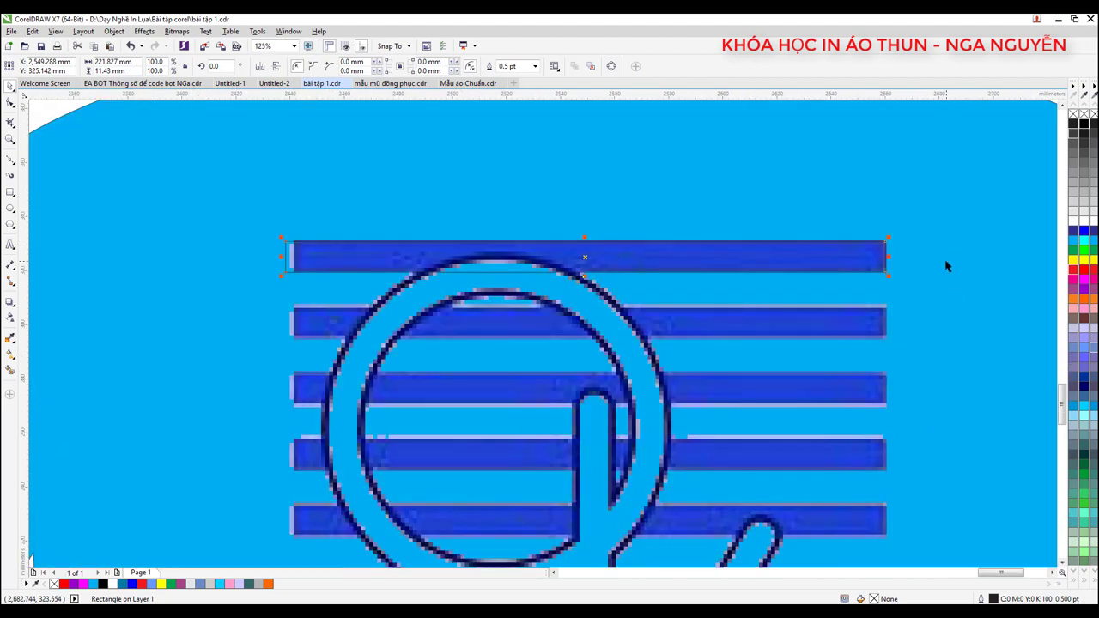
scroll(675, 280, down, 2)
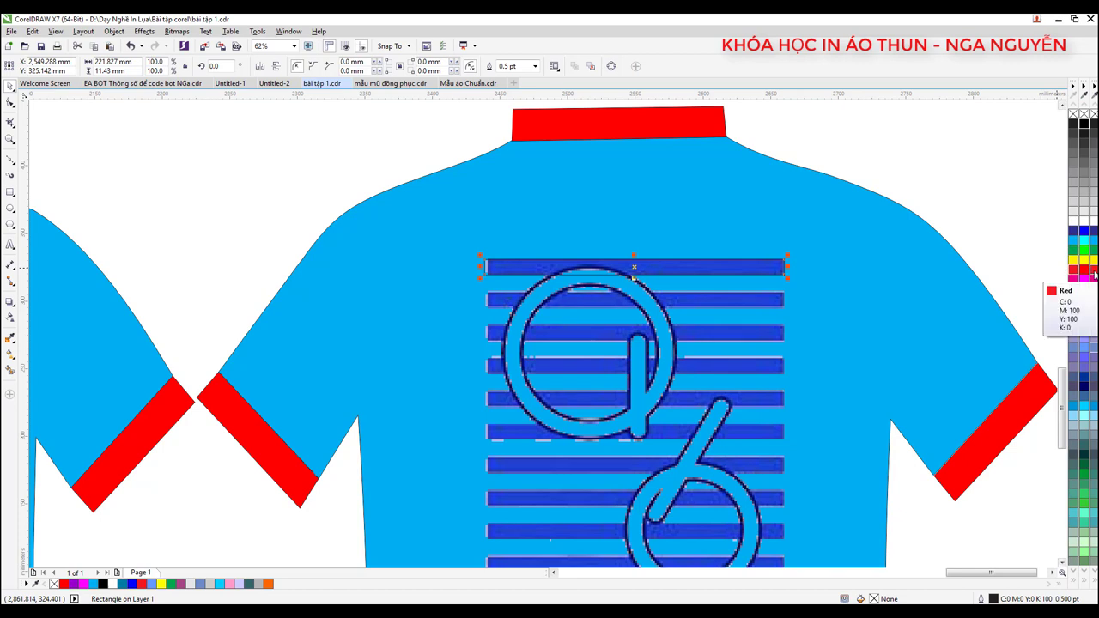
scroll(612, 259, up, 3)
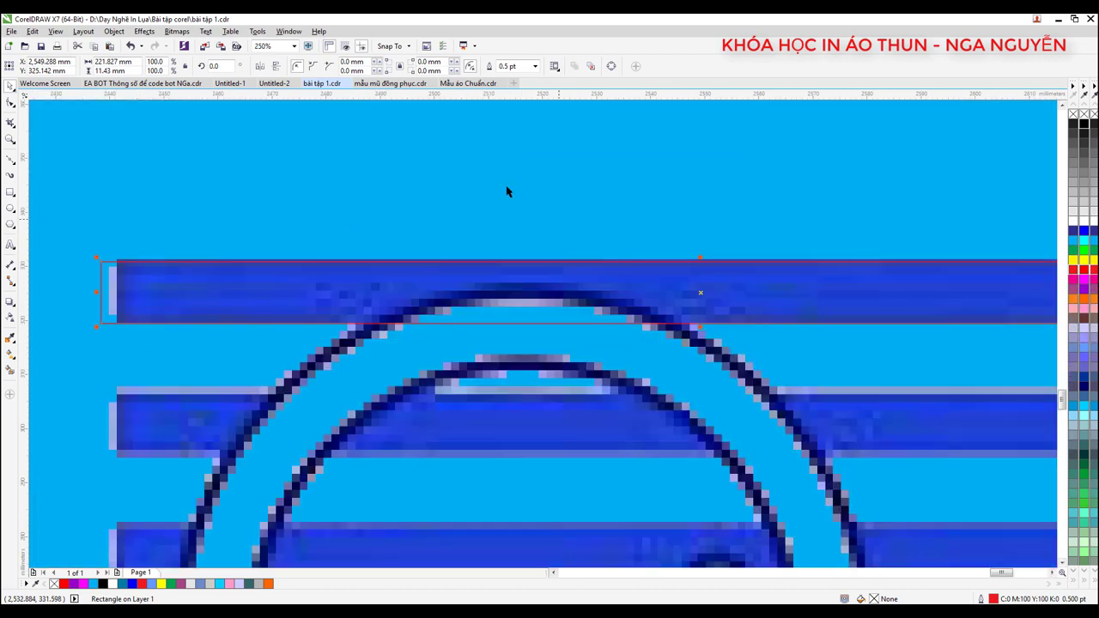
- Set the rectangle's outline width to 4.0 pt
click(535, 66)
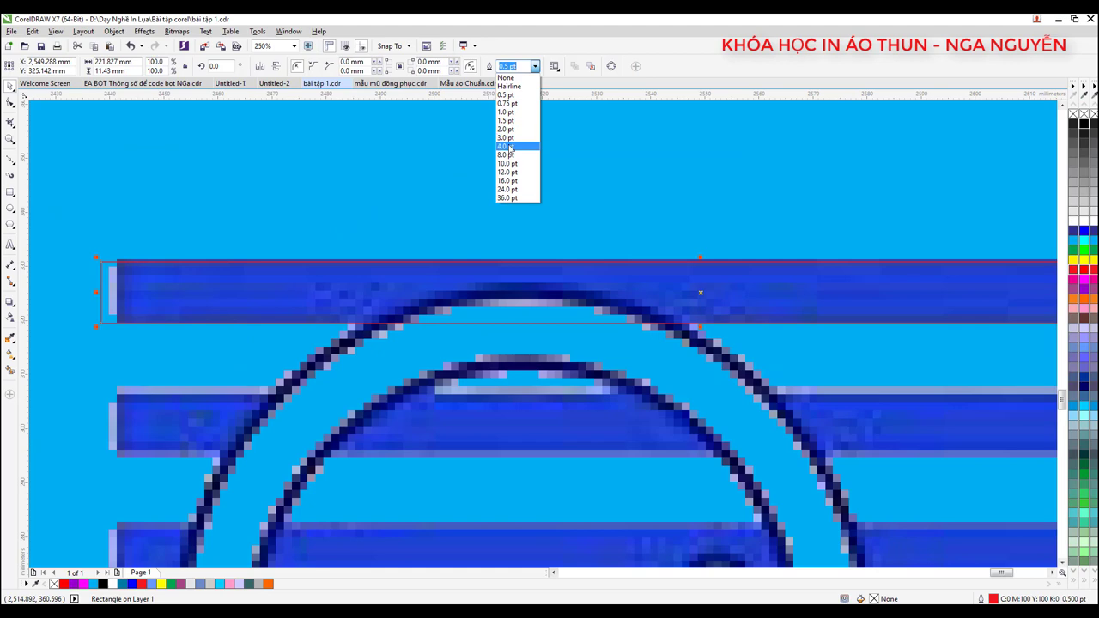
click(510, 148)
scroll(442, 221, down, 2)
scroll(464, 226, up, 1)
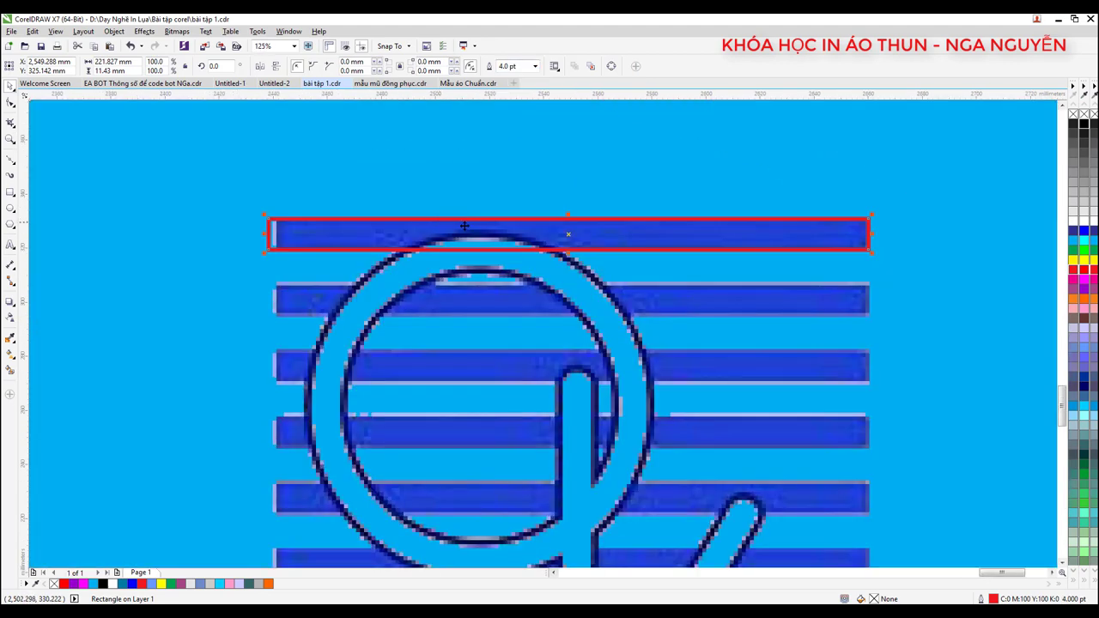
scroll(572, 221, down, 3)
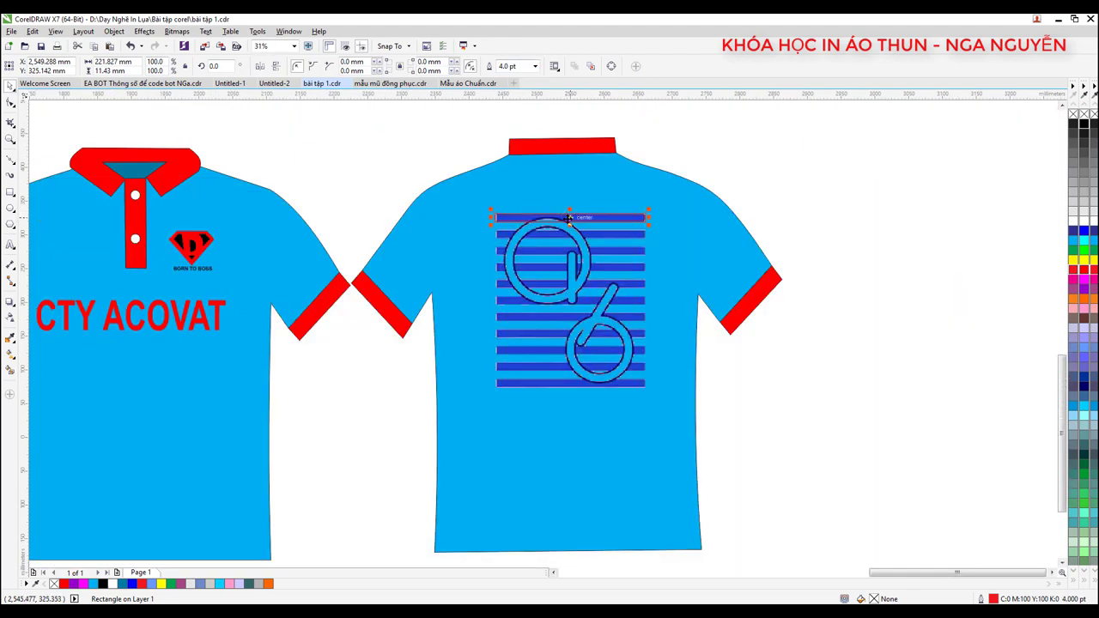
scroll(569, 219, up, 1)
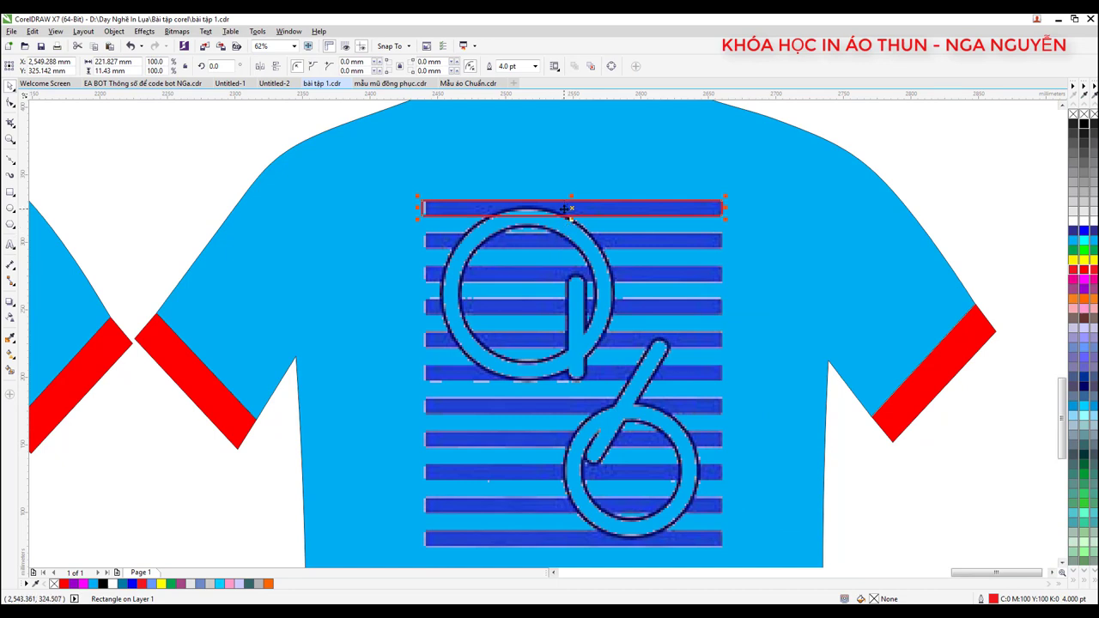
- Try rectangle copies over the second and third stripes, then undo both copies
drag(564, 208, 614, 247)
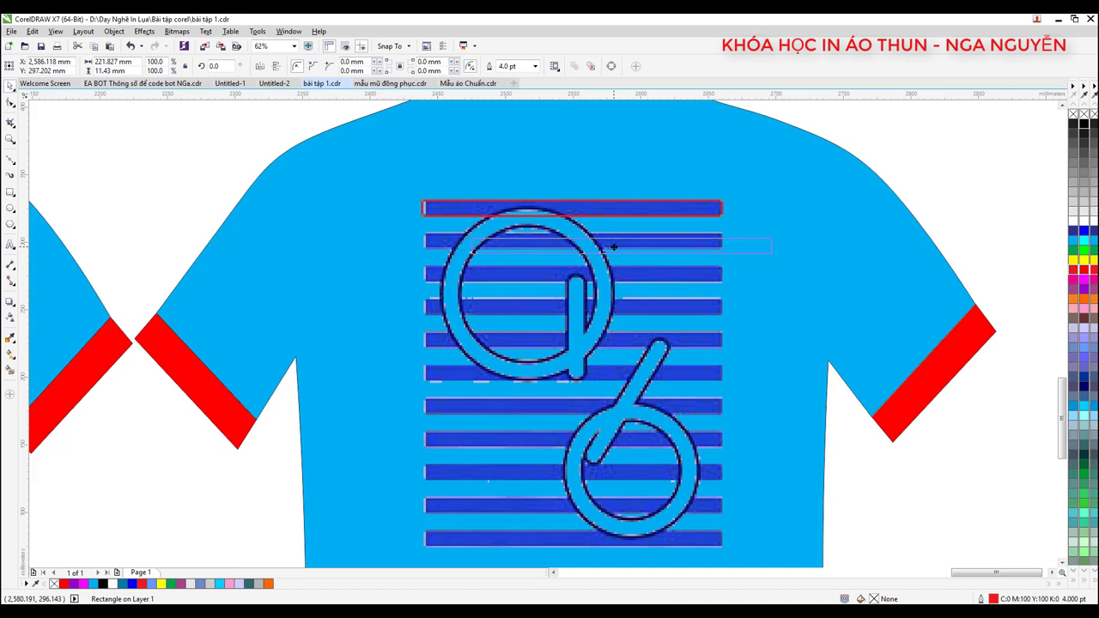
drag(614, 249, 612, 246)
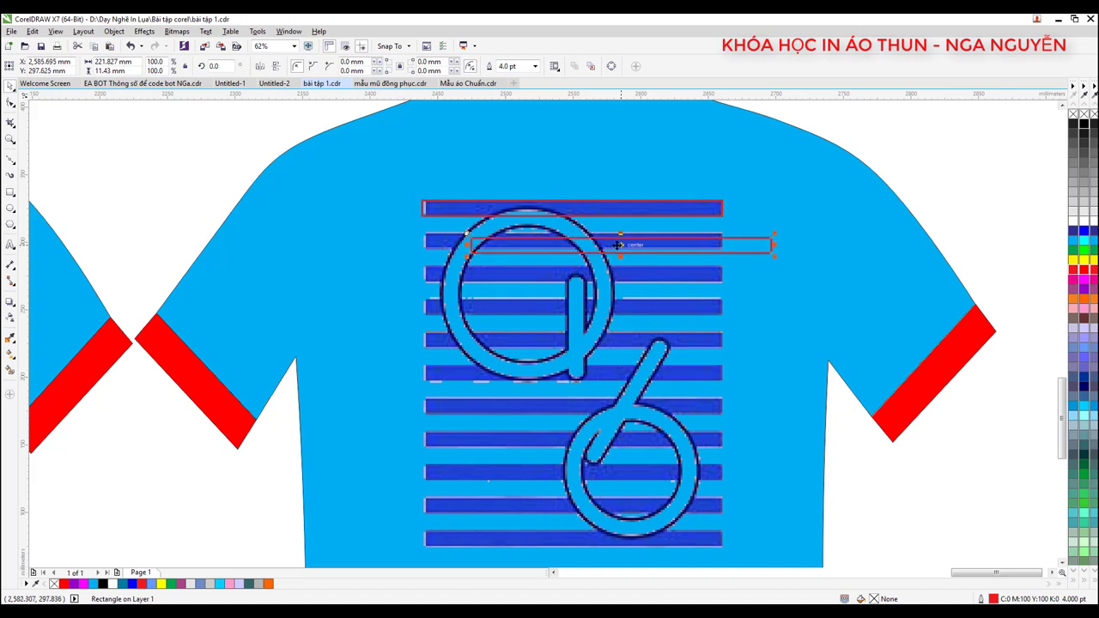
drag(617, 245, 616, 273)
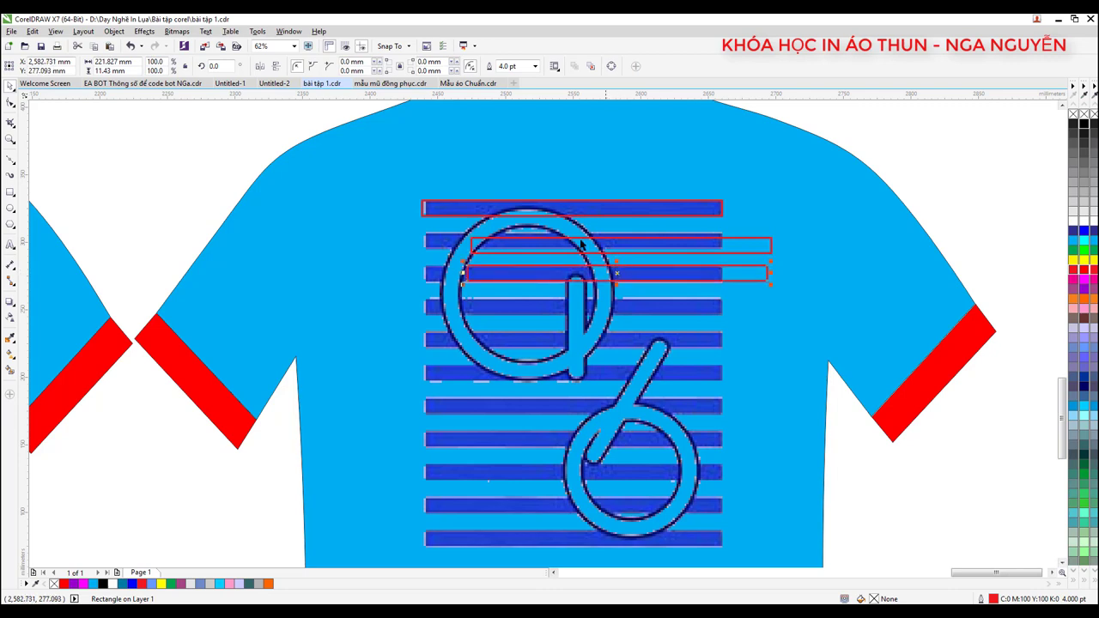
key(ctrl+z)
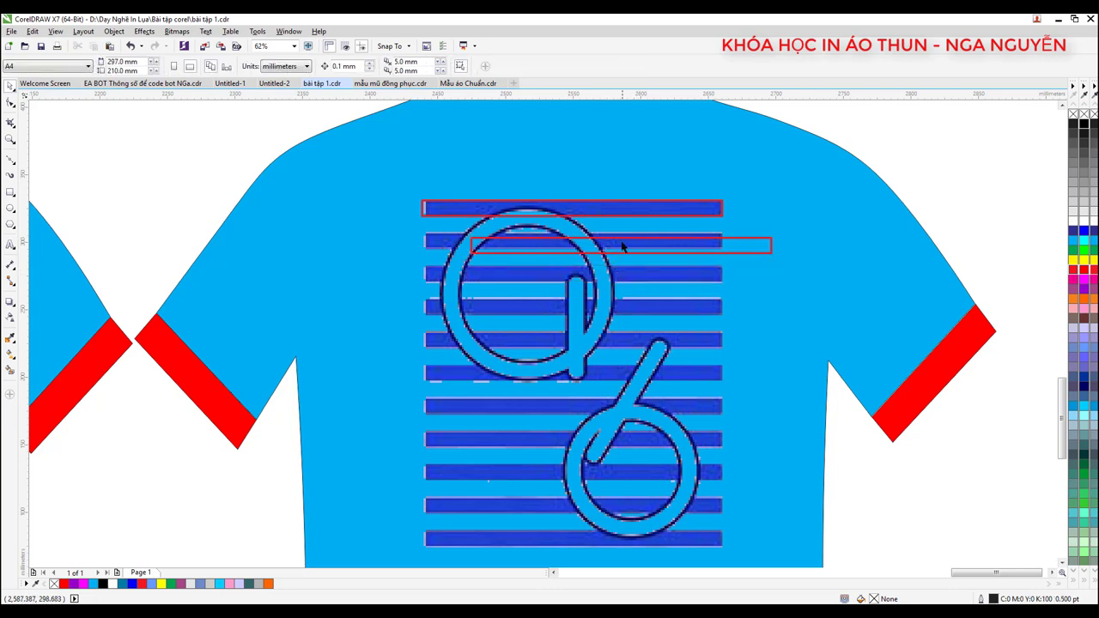
key(ctrl+z)
click(558, 208)
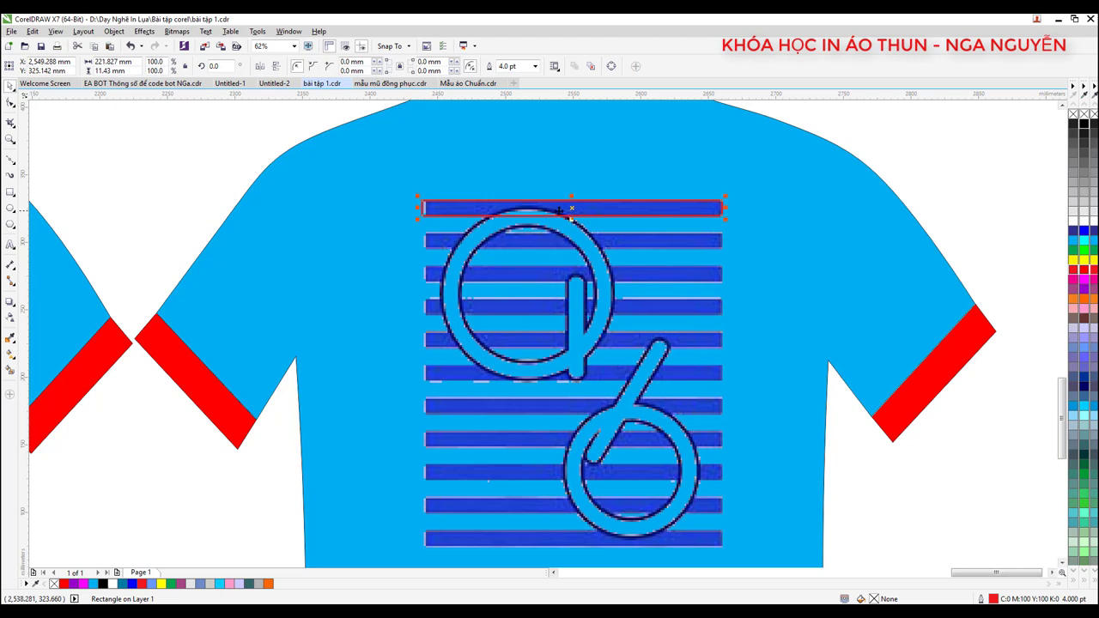
- Duplicate the top stripe rectangle down onto the stripes below it
drag(559, 209, 558, 274)
mouse_move(571, 310)
mouse_down()
mouse_move(580, 408)
mouse_move(601, 442)
mouse_move(601, 539)
mouse_up()
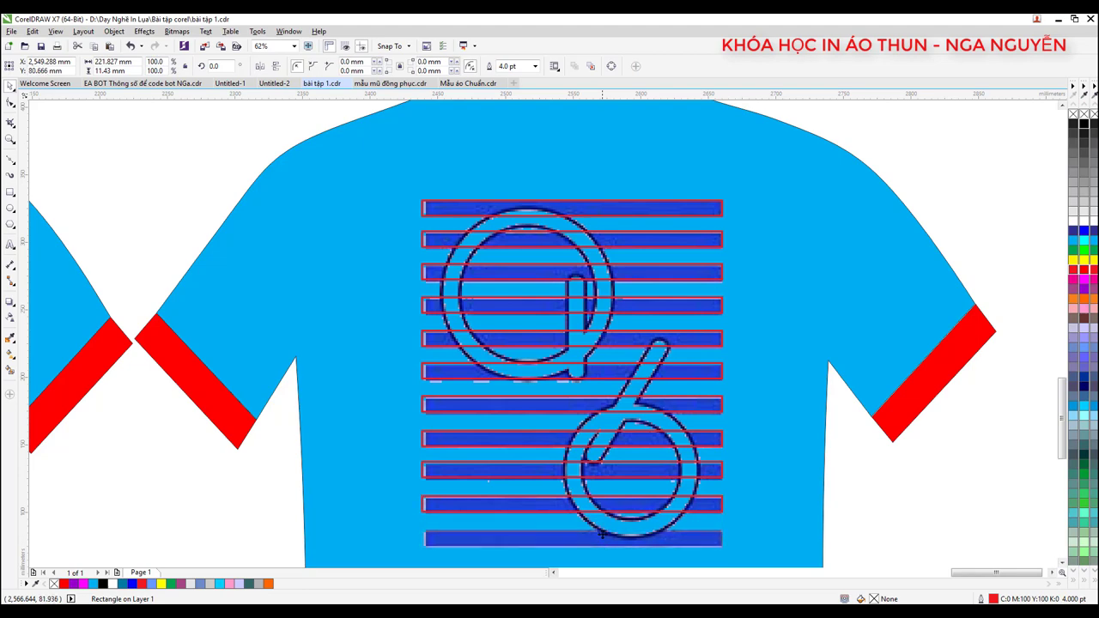
scroll(595, 412, down, 1)
scroll(576, 365, up, 1)
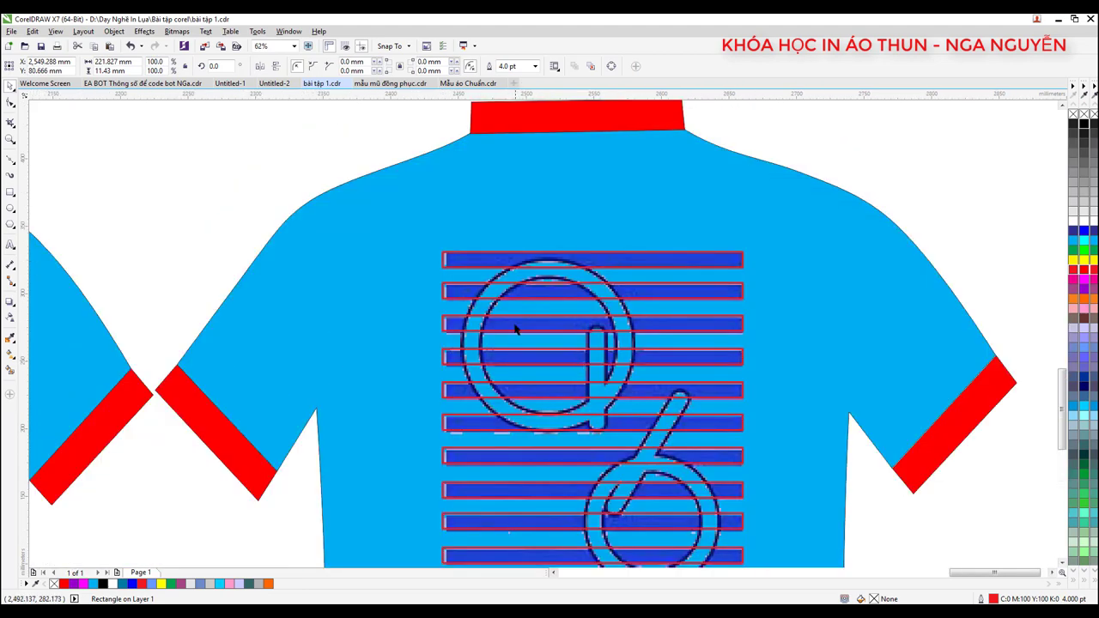
scroll(521, 325, up, 2)
scroll(529, 323, down, 1)
scroll(529, 323, down, 1)
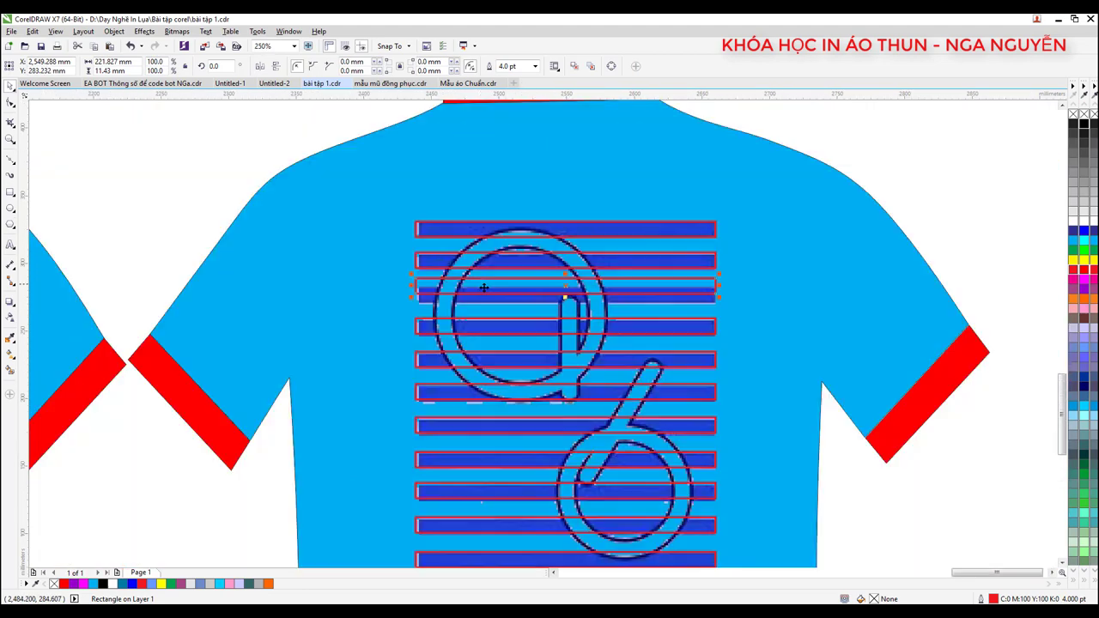
- Nudge misplaced rectangle copies onto their stripes and select all eleven rectangles
drag(507, 326, 520, 341)
scroll(520, 340, down, 1)
scroll(552, 271, up, 1)
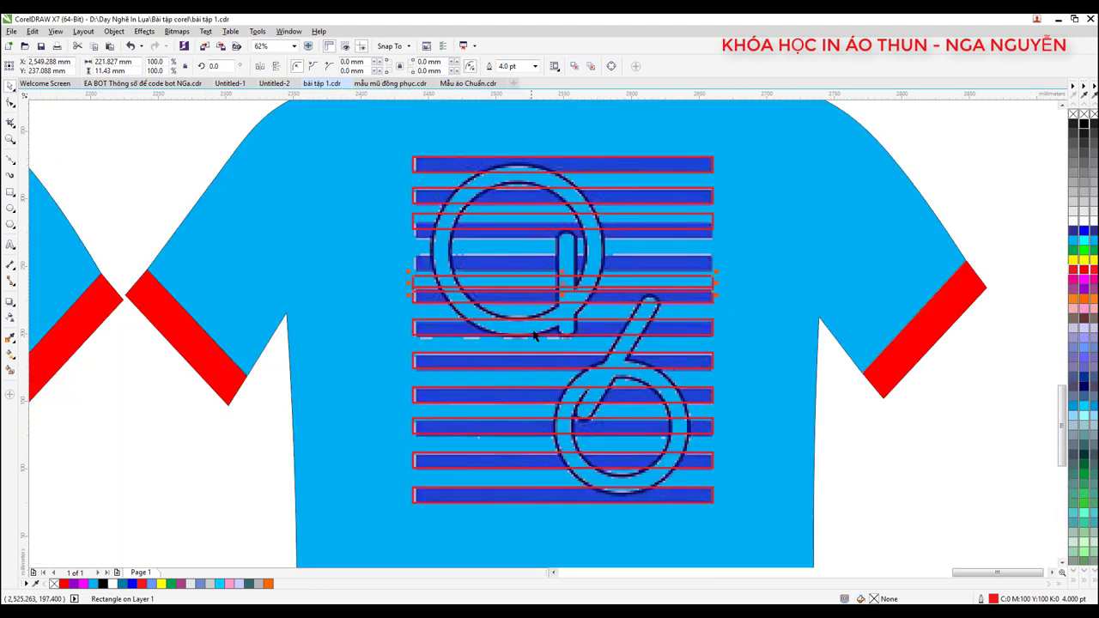
click(523, 365)
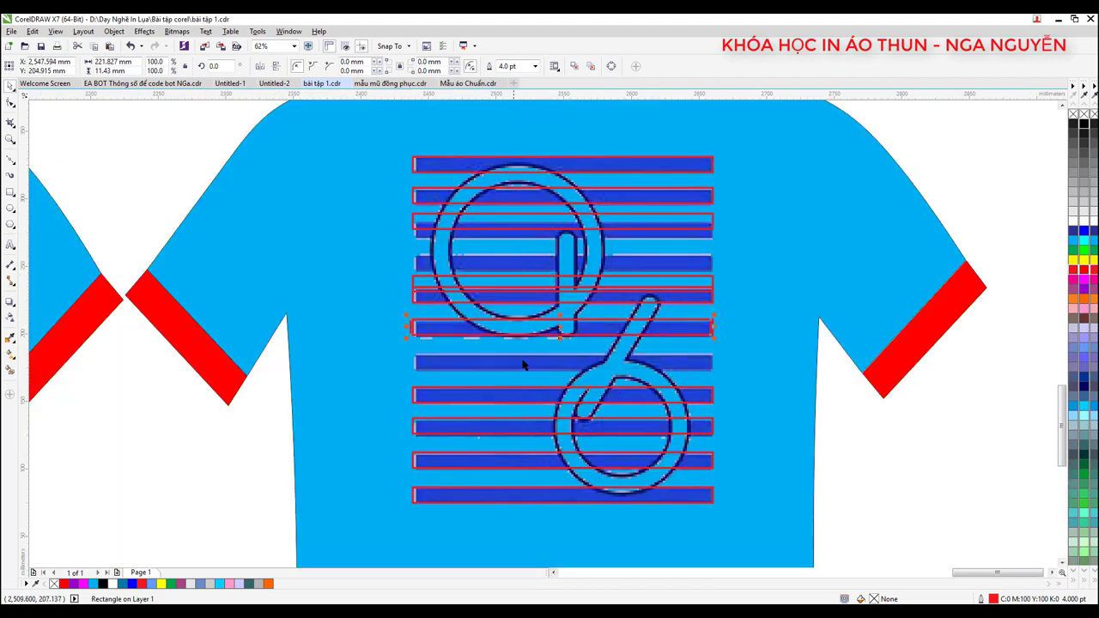
click(524, 396)
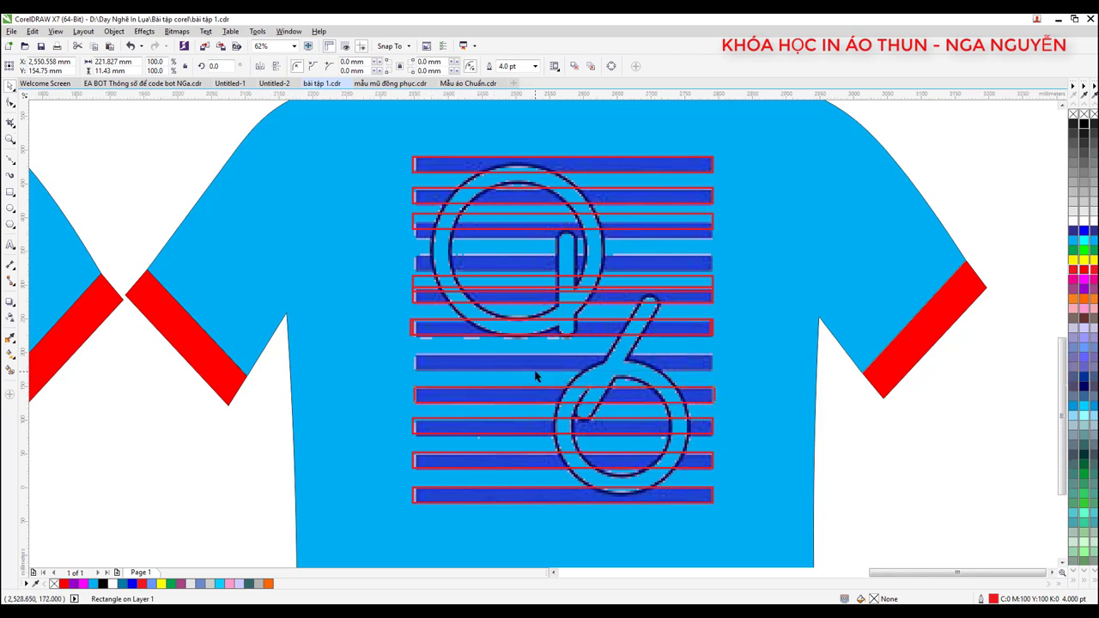
scroll(535, 374, down, 1)
scroll(501, 317, up, 1)
scroll(499, 334, up, 1)
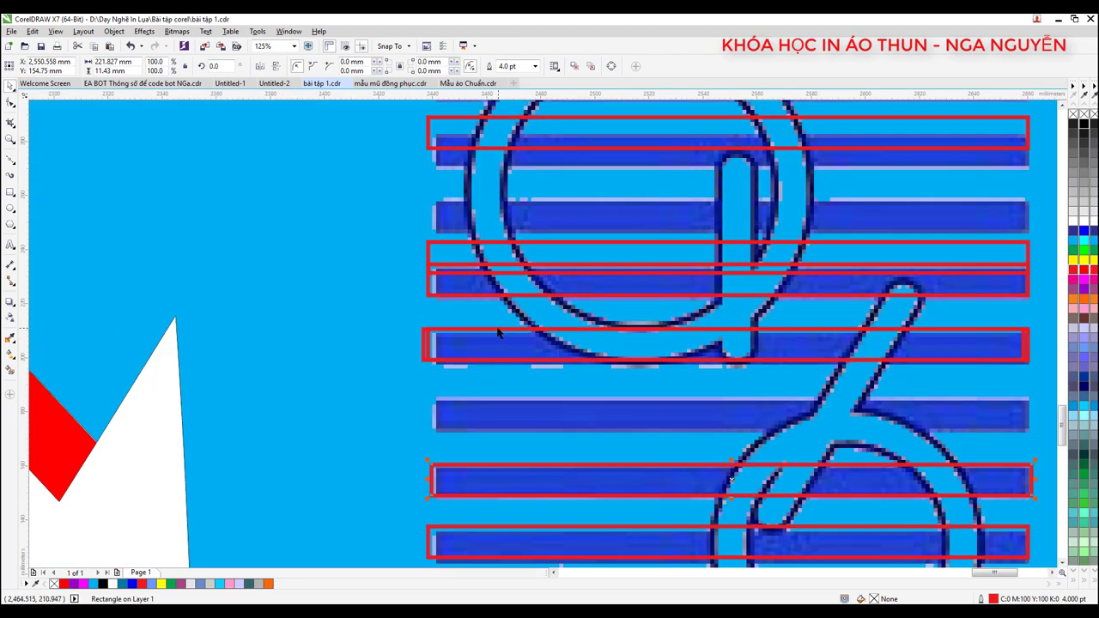
scroll(500, 334, down, 2)
scroll(521, 323, up, 1)
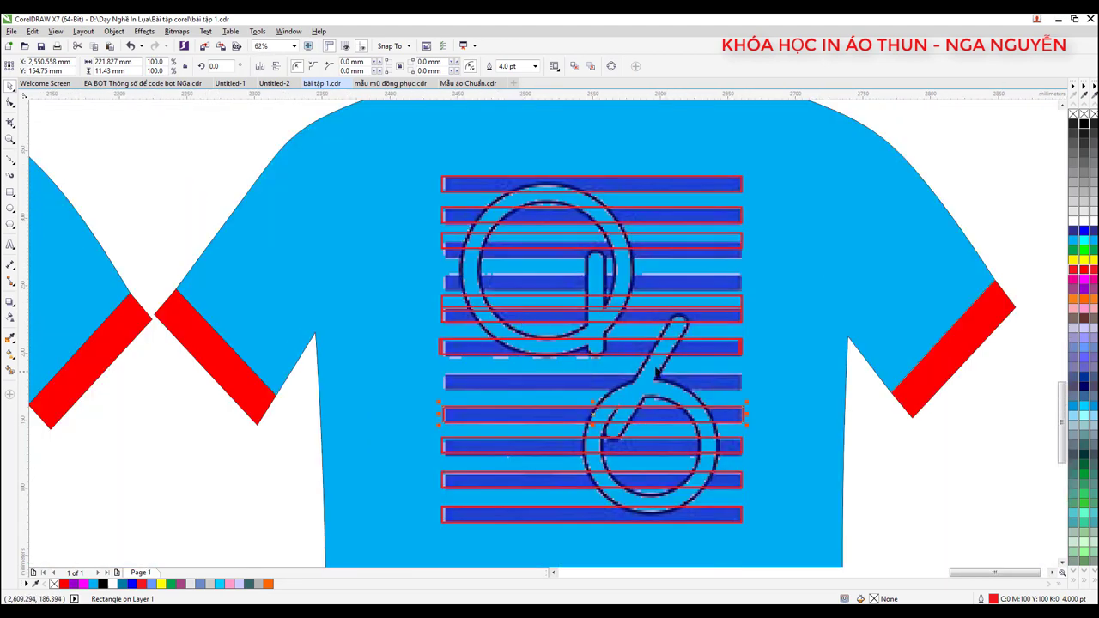
scroll(556, 326, down, 1)
drag(738, 476, 488, 219)
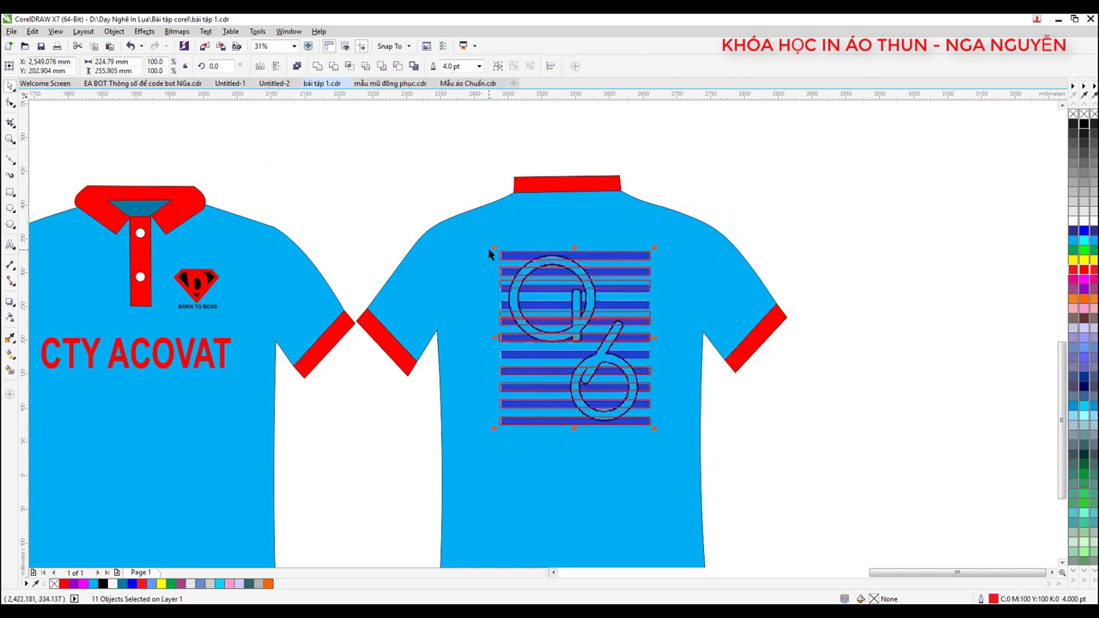
scroll(513, 324, up, 1)
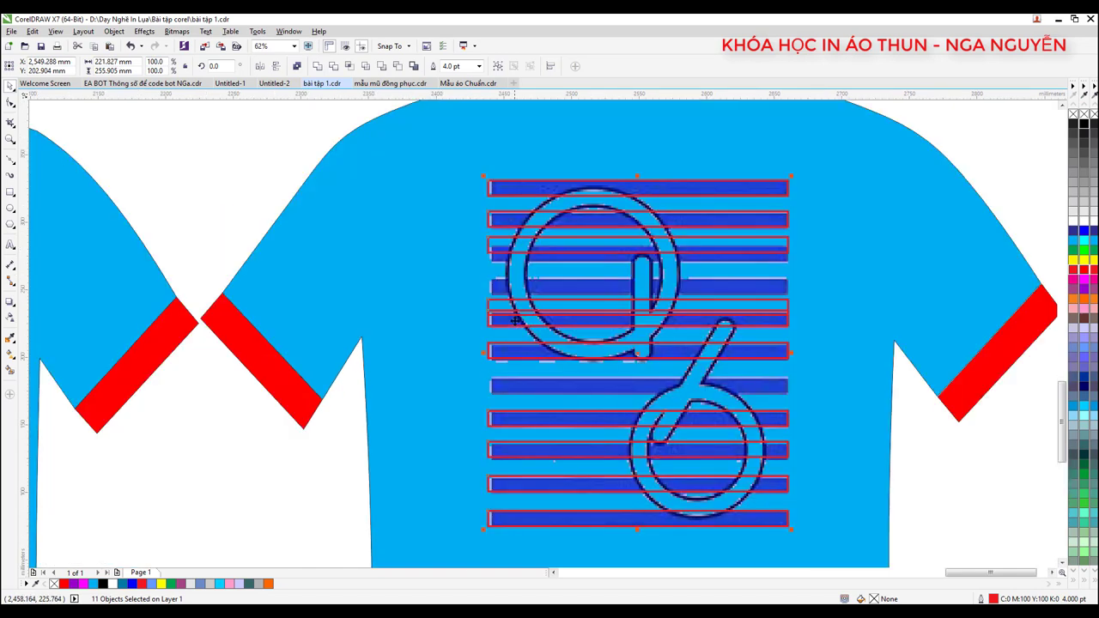
scroll(515, 321, down, 1)
click(741, 466)
drag(738, 452, 477, 224)
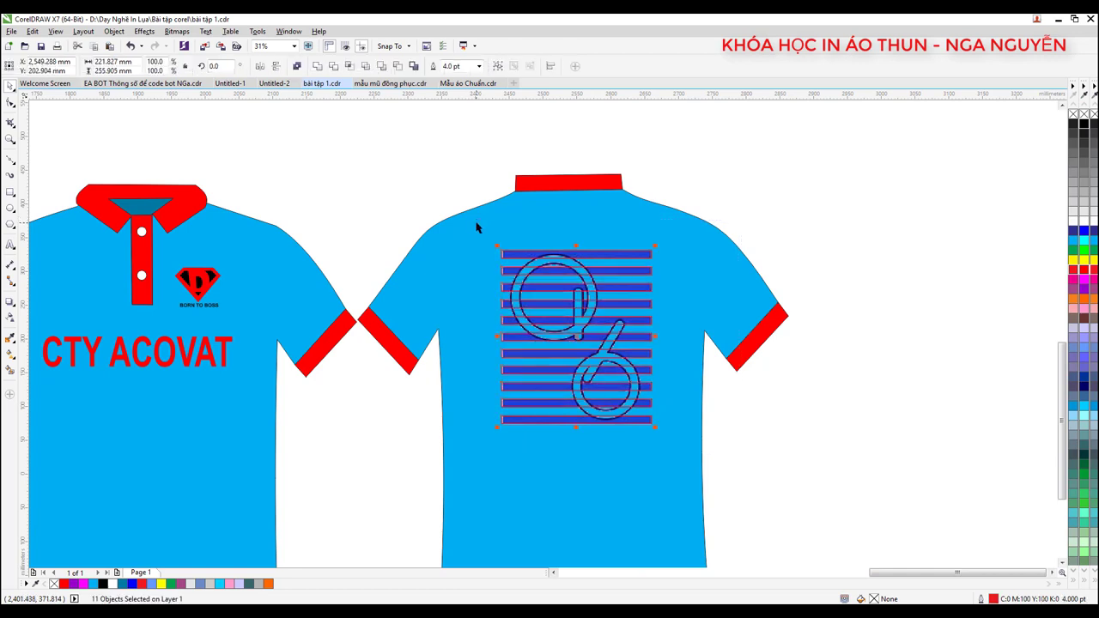
scroll(583, 267, down, 1)
scroll(584, 262, up, 2)
scroll(588, 249, down, 2)
scroll(567, 248, down, 1)
scroll(565, 249, down, 1)
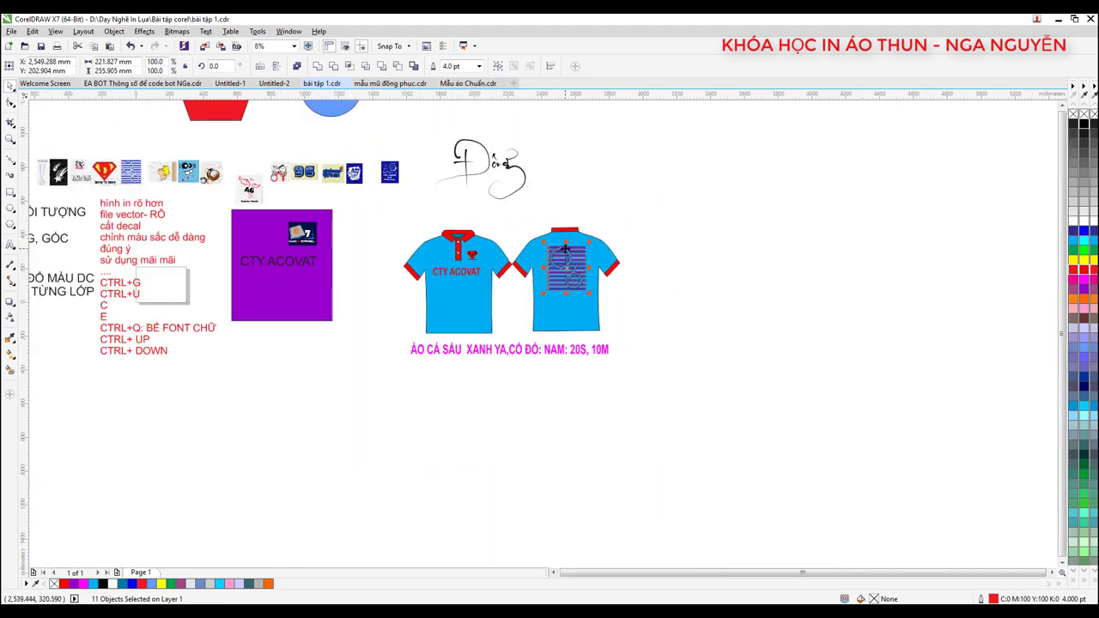
scroll(565, 250, up, 1)
scroll(565, 249, up, 3)
scroll(564, 250, down, 2)
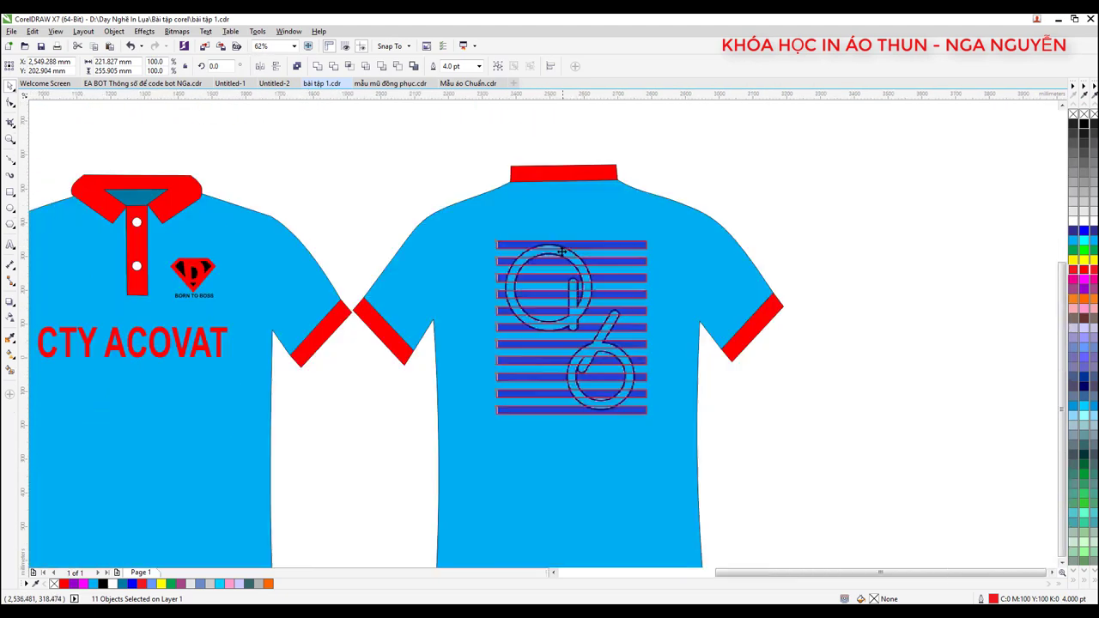
scroll(562, 250, down, 1)
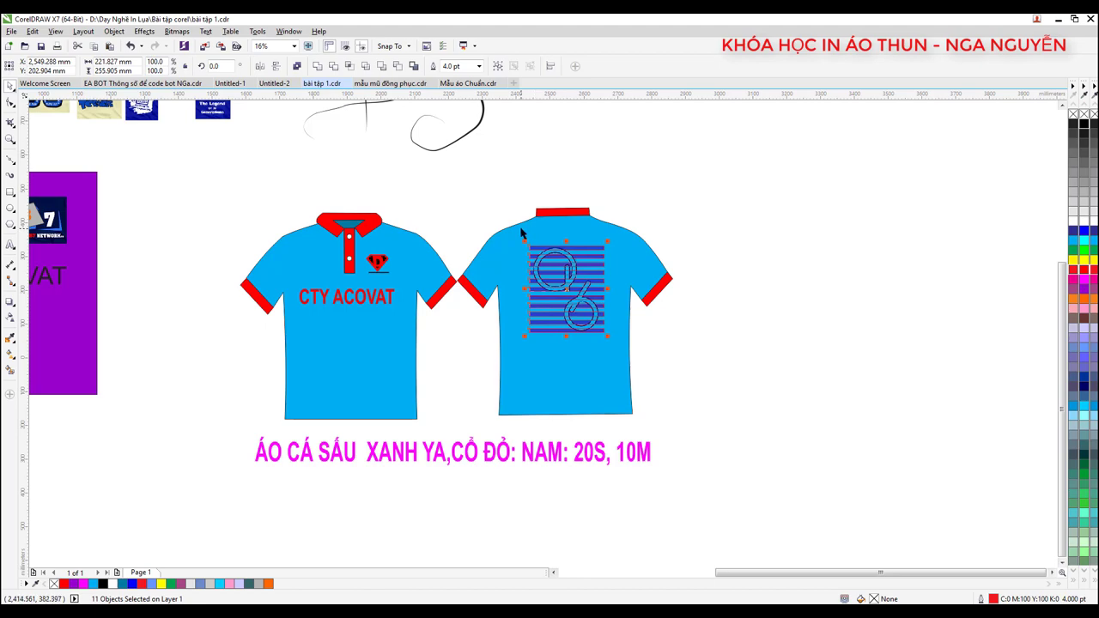
scroll(546, 248, up, 2)
scroll(546, 247, up, 2)
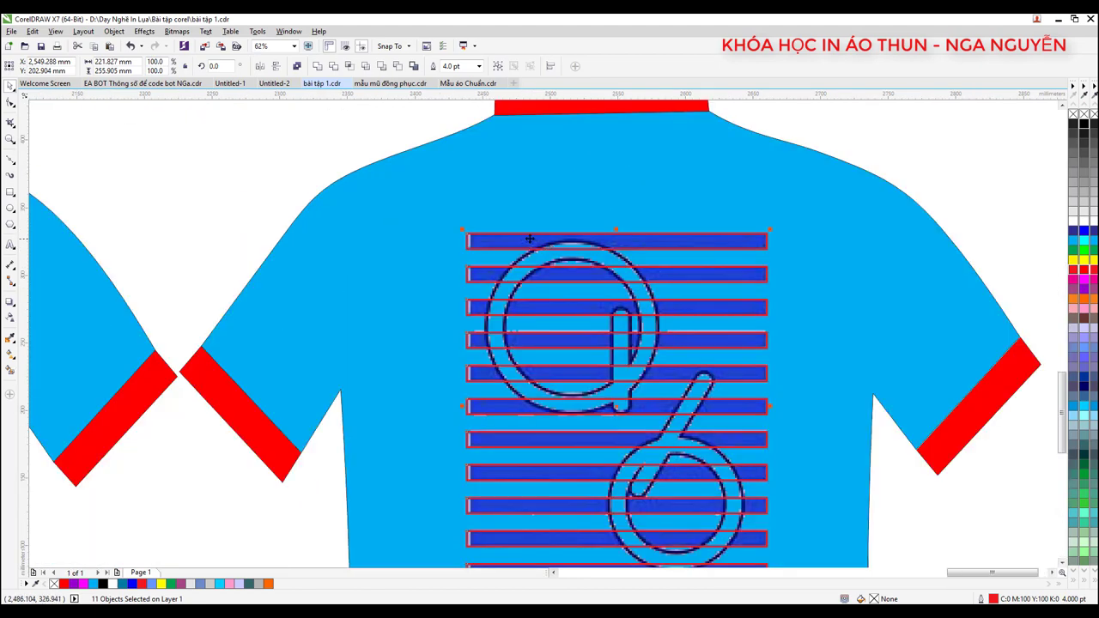
scroll(544, 249, down, 4)
scroll(544, 249, up, 2)
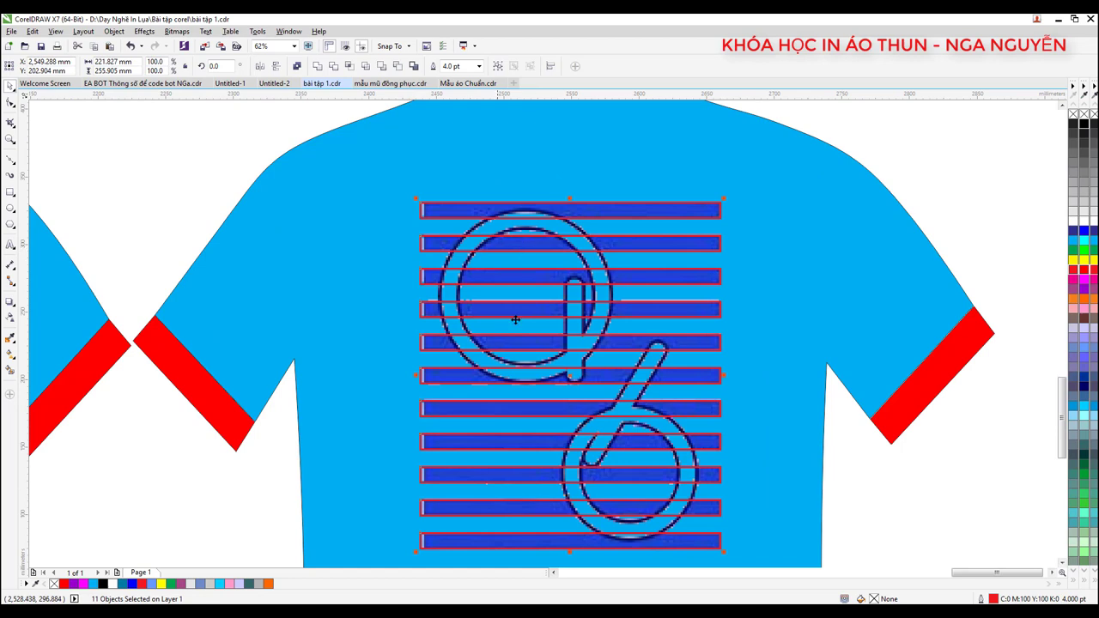
click(1081, 298)
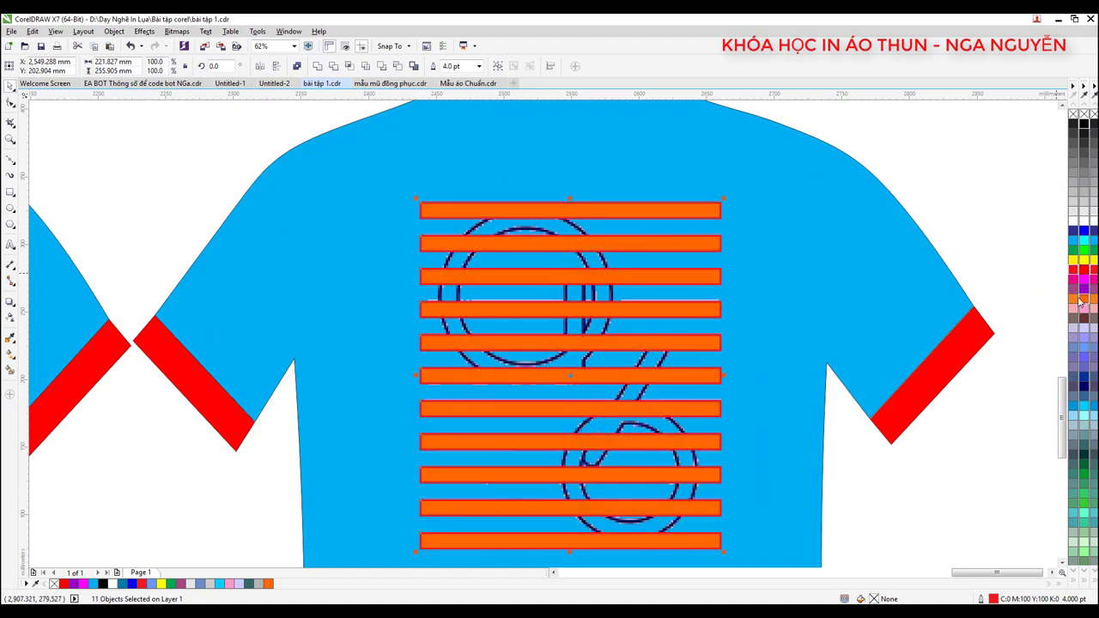
click(1084, 220)
key(ctrl+z)
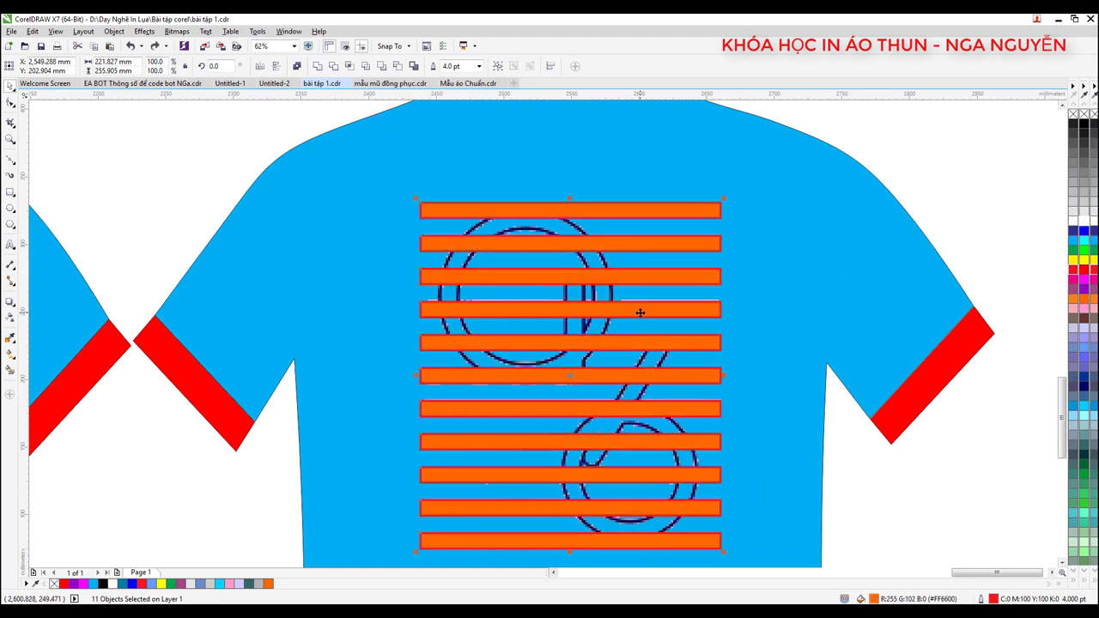
key(ctrl+z)
click(962, 177)
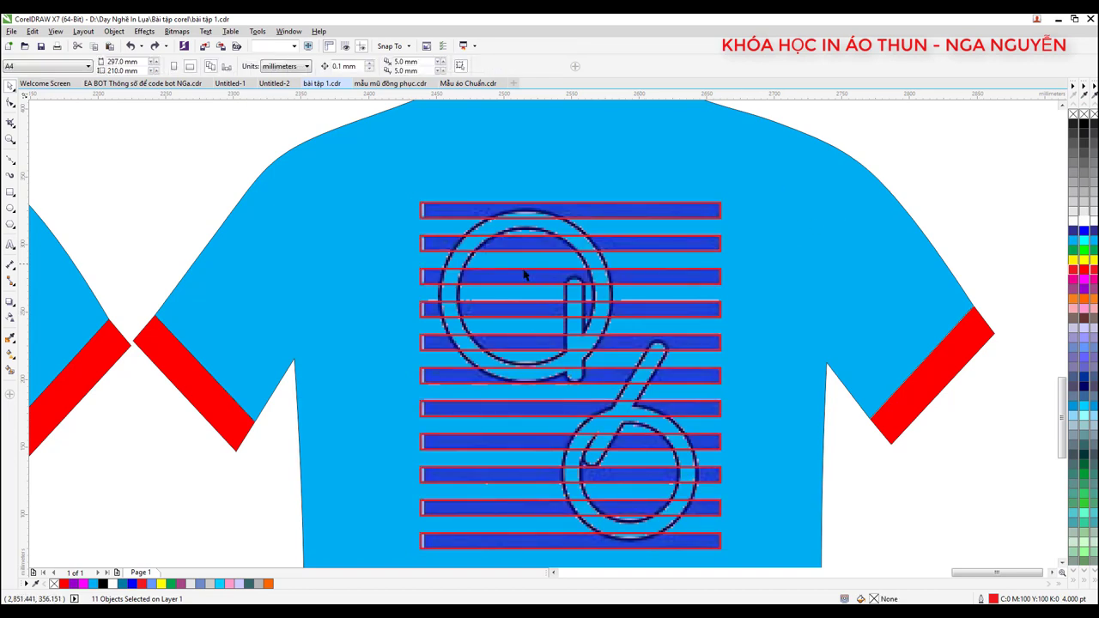
scroll(485, 275, up, 2)
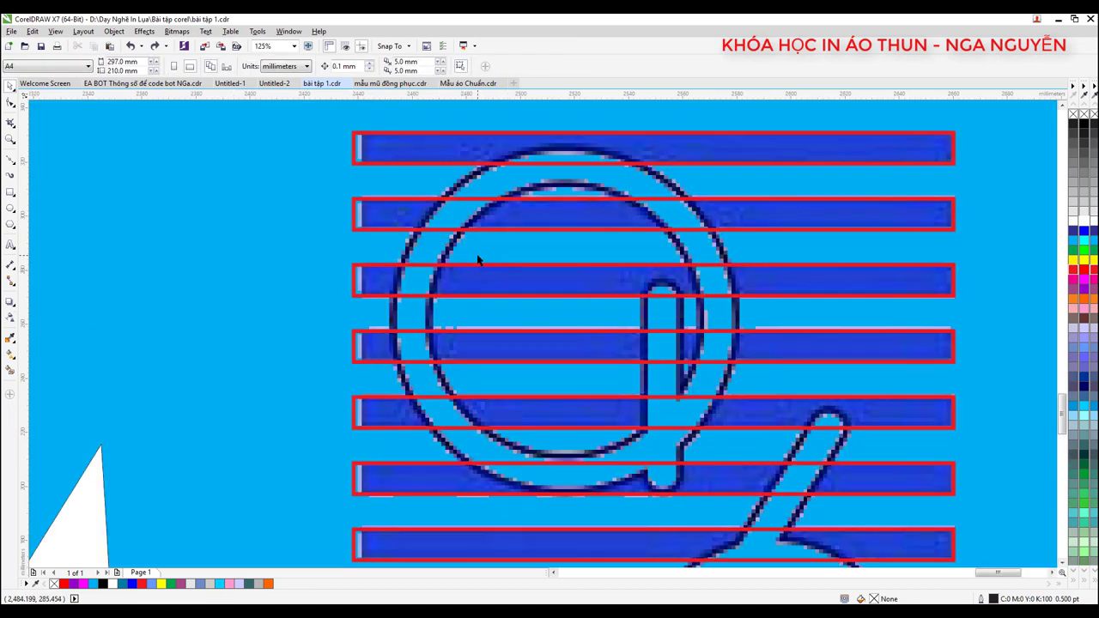
scroll(478, 259, down, 2)
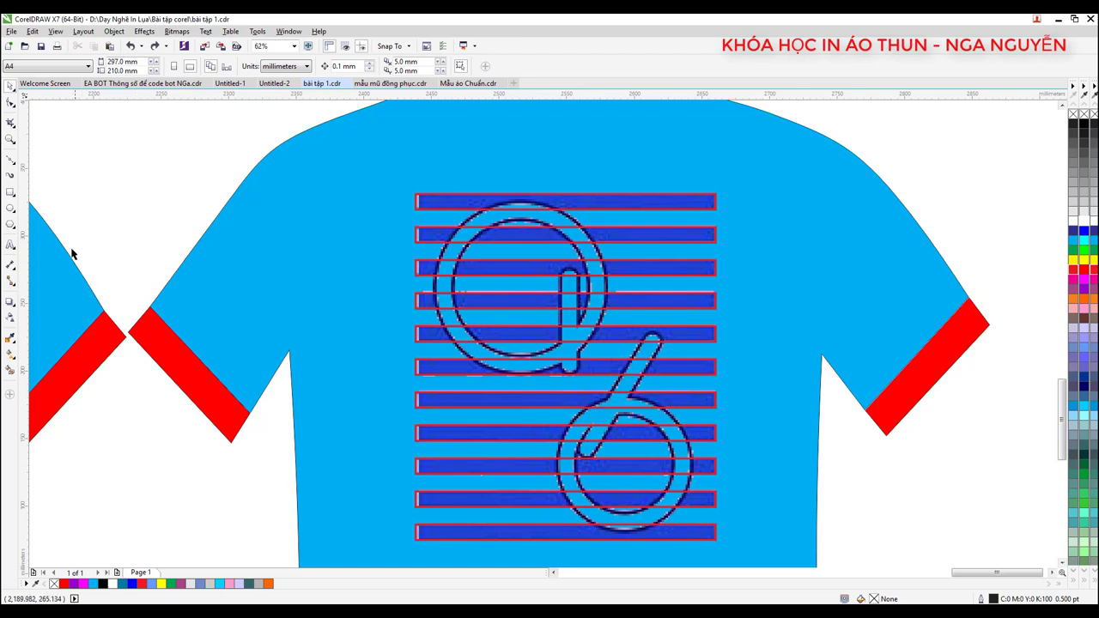
- Draw a large circle around the Q's outer ring plus practice ellipses beside the stripes
click(10, 209)
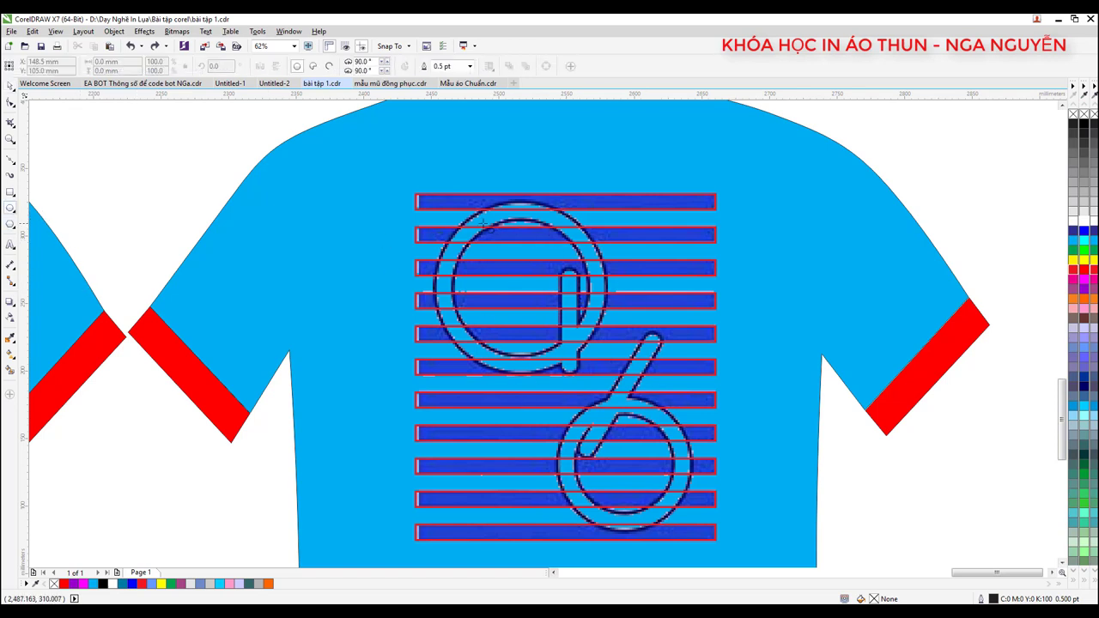
scroll(489, 226, up, 2)
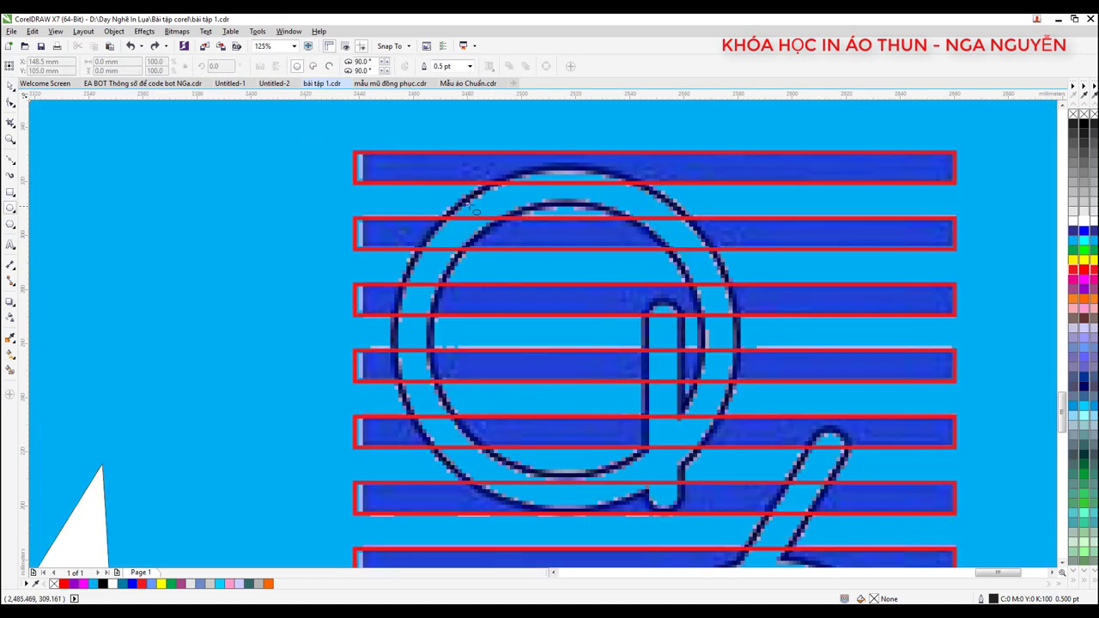
drag(400, 194, 731, 460)
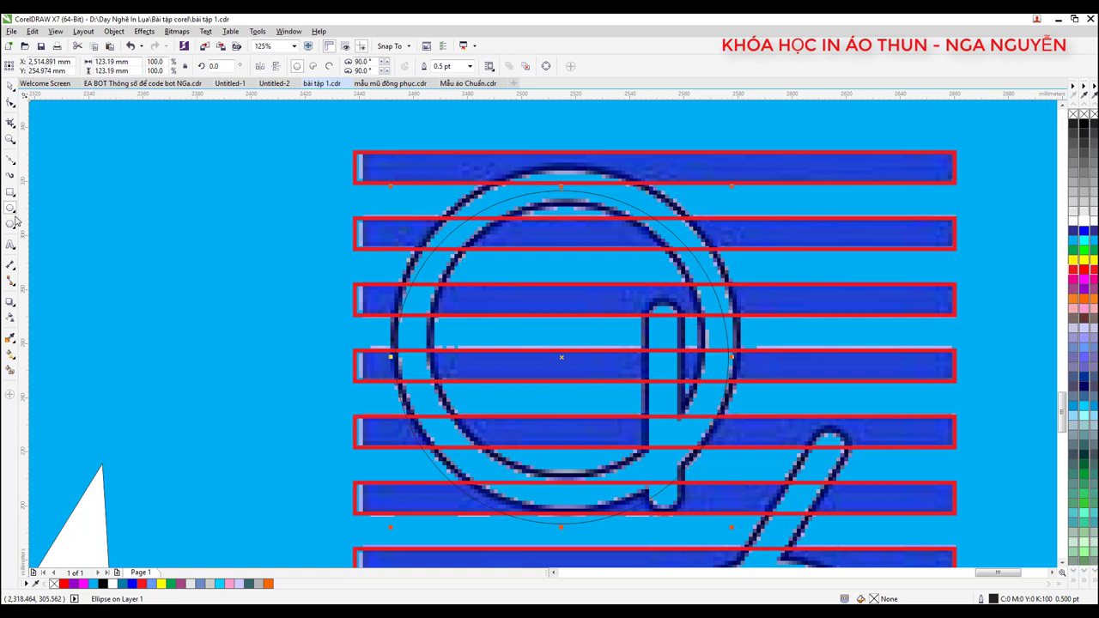
drag(92, 196, 195, 292)
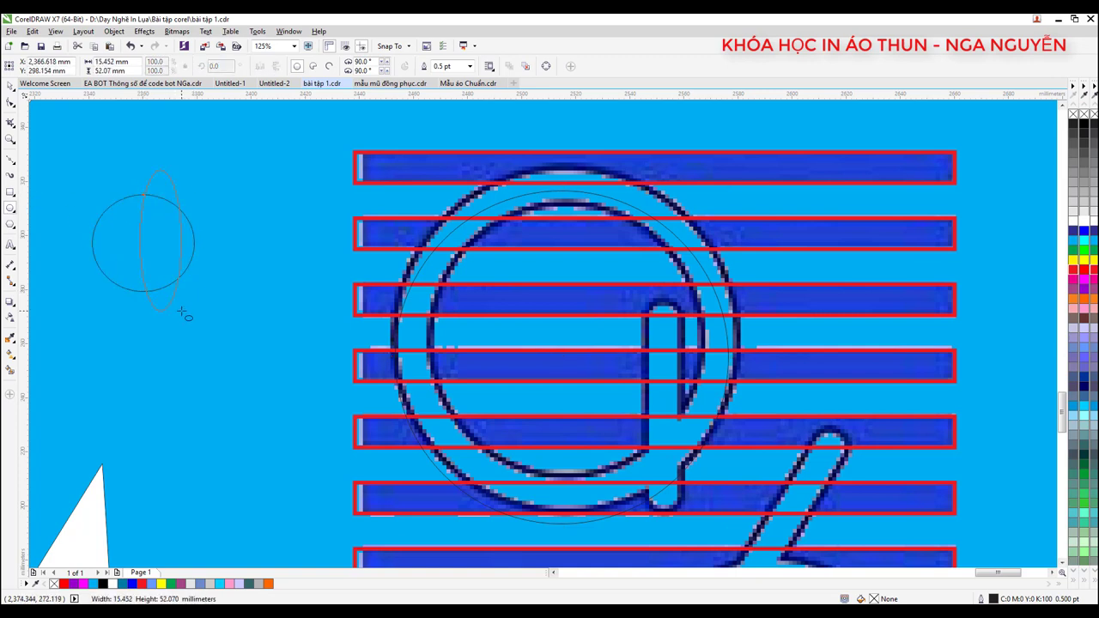
drag(135, 166, 184, 300)
mouse_move(128, 155)
mouse_down()
mouse_move(264, 254)
mouse_move(243, 283)
mouse_up()
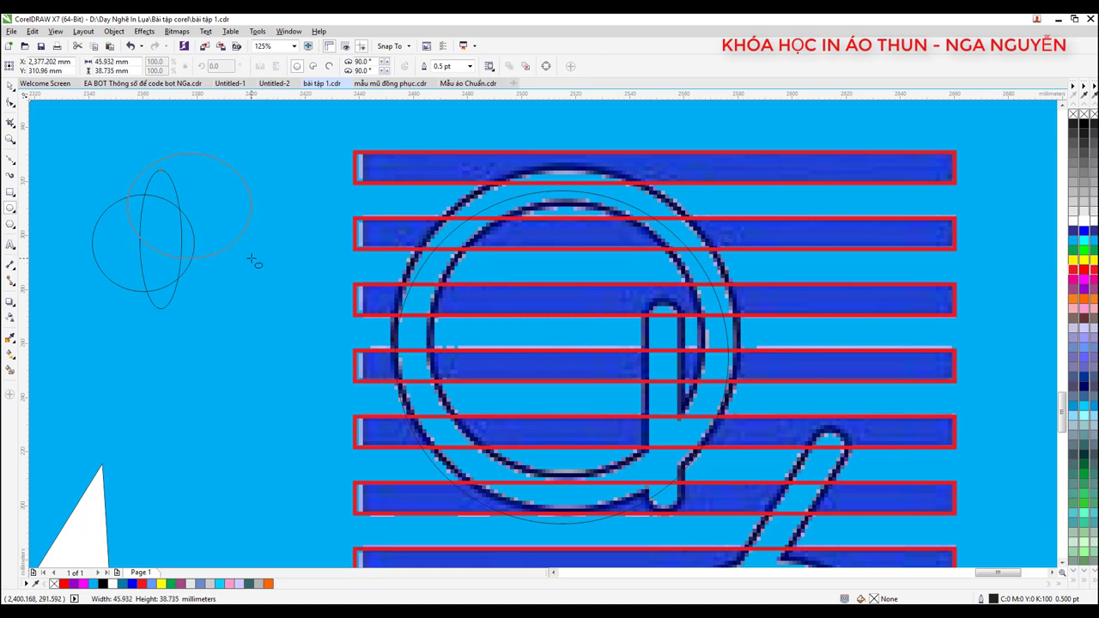
- Move the large circle onto the Q ring and give it a yellow 4.0 pt outline
click(10, 86)
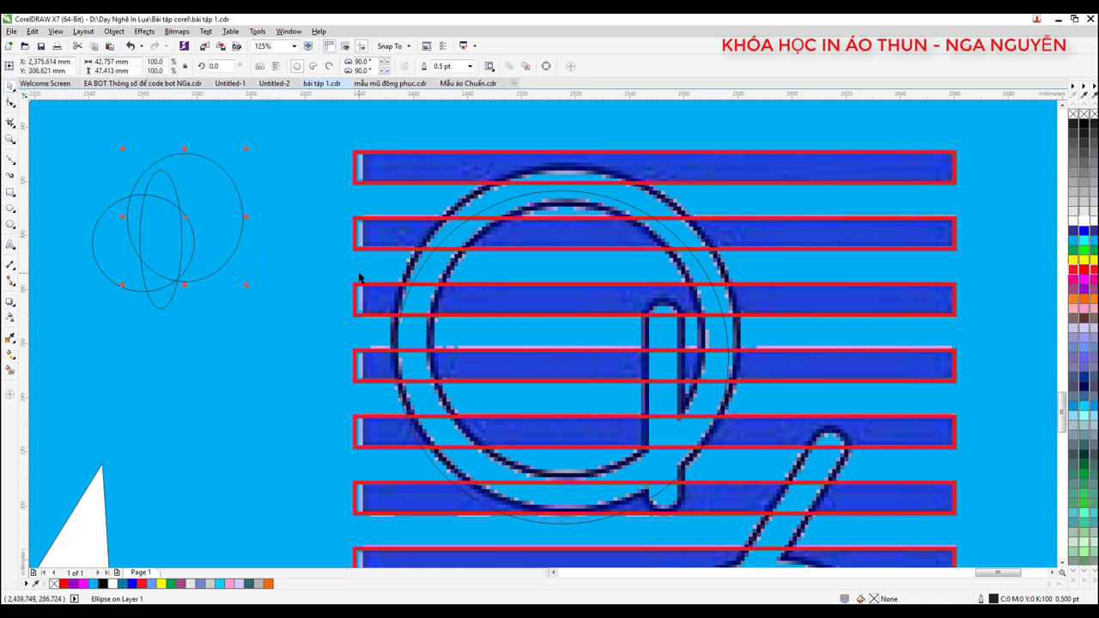
click(529, 207)
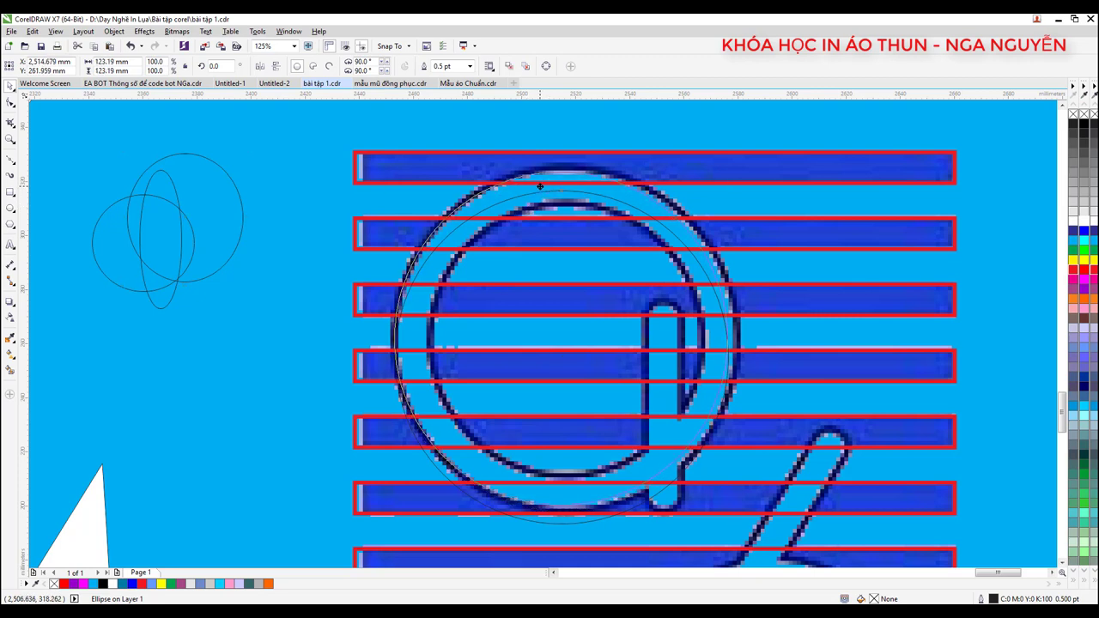
drag(543, 202, 540, 184)
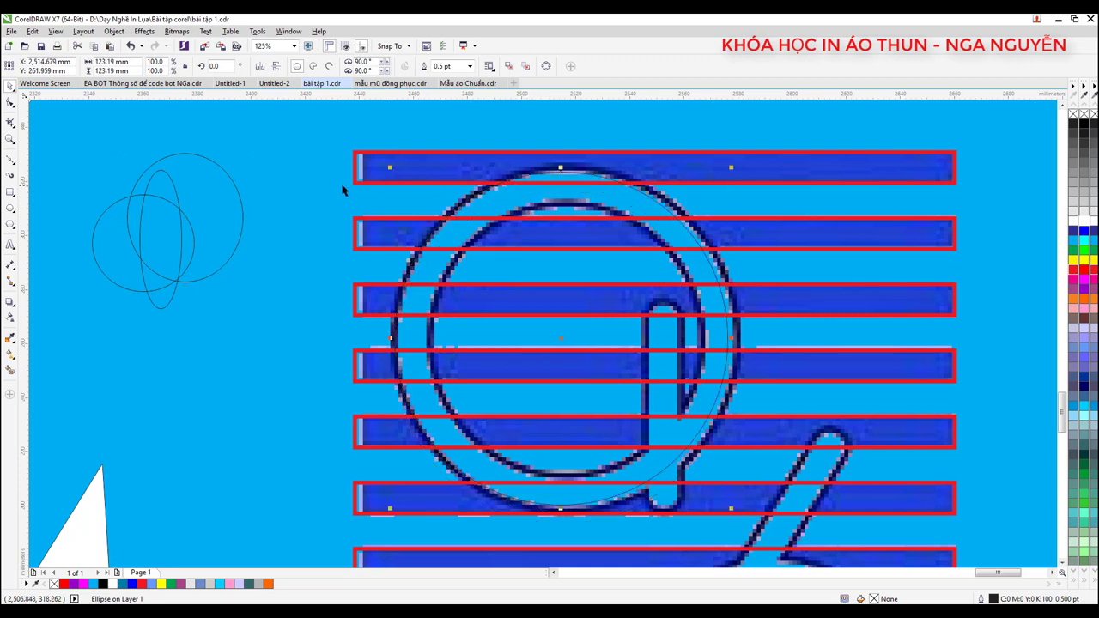
click(10, 210)
right_click(1084, 261)
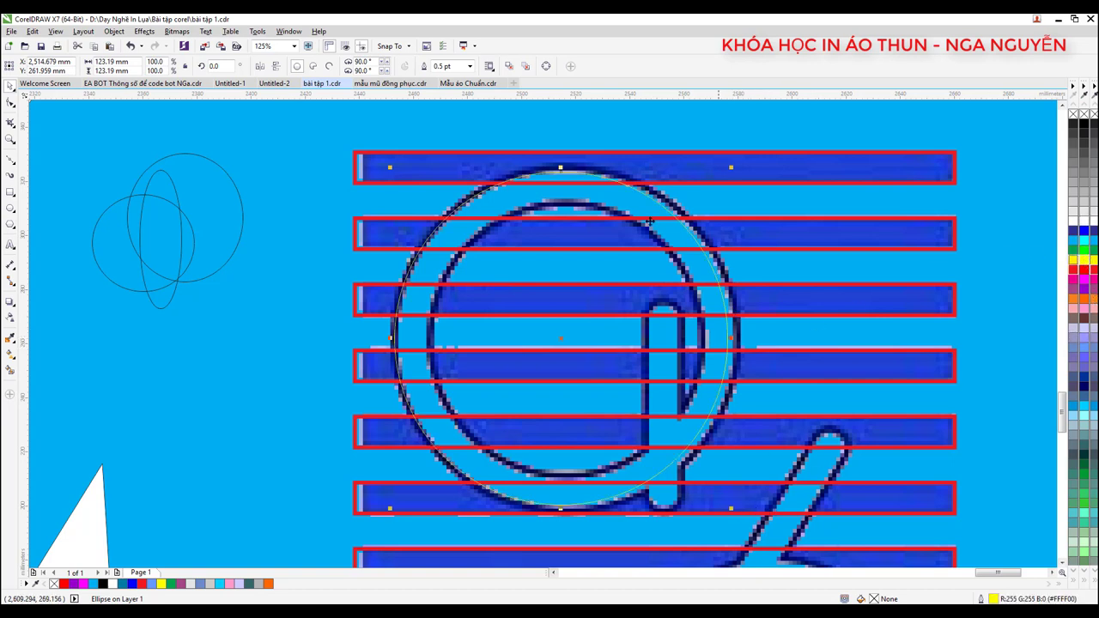
click(469, 67)
click(447, 150)
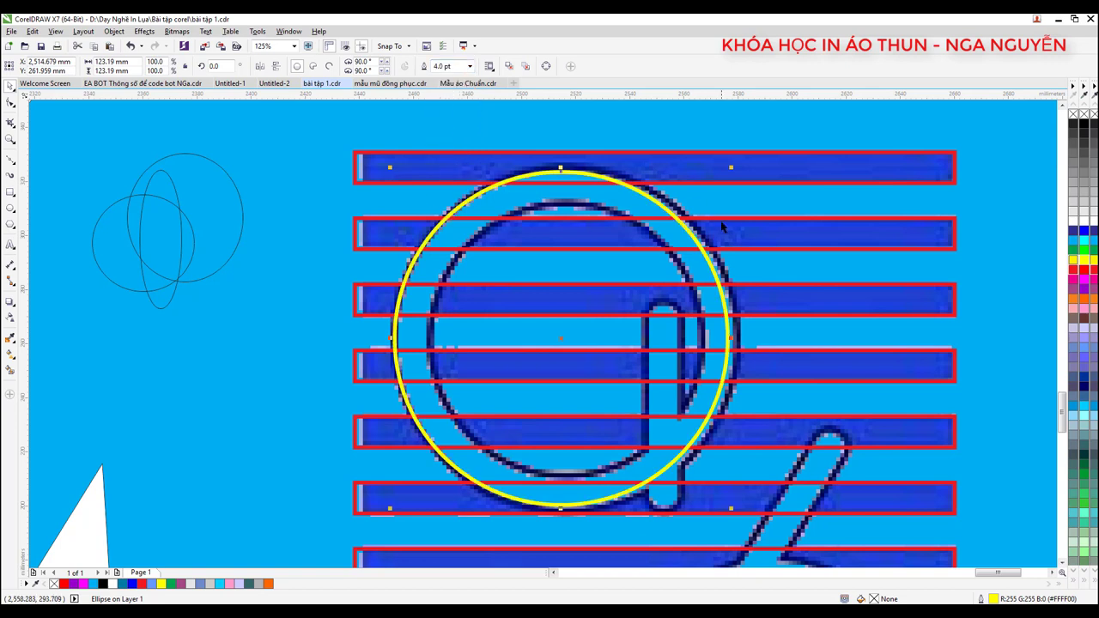
- Resize and center the yellow circle to fit the Q's outer ring
drag(730, 167, 736, 162)
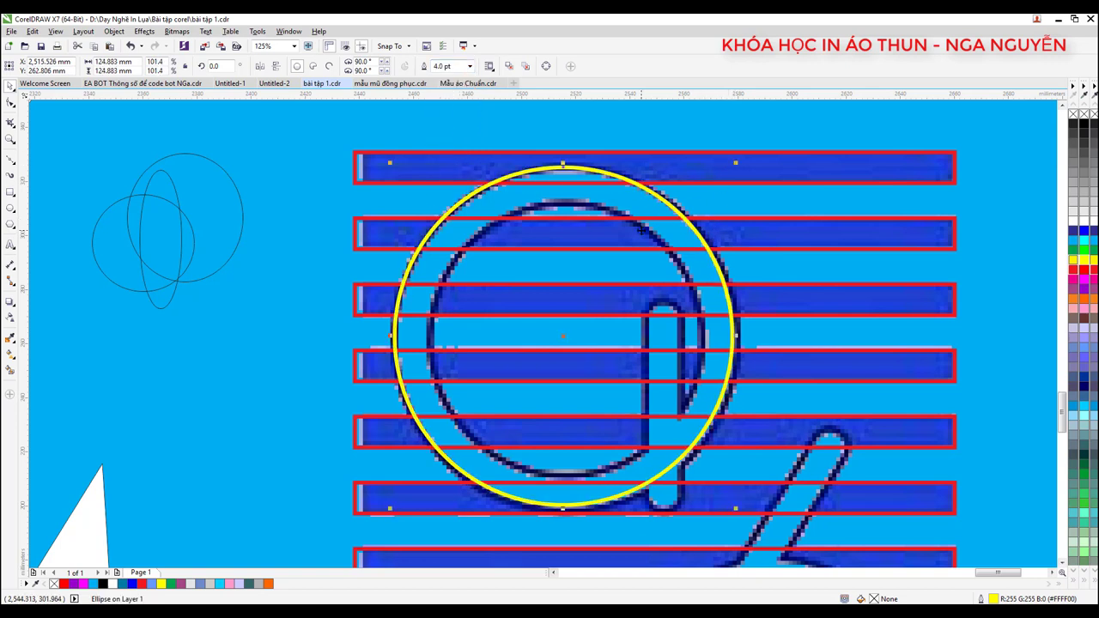
drag(640, 230, 645, 233)
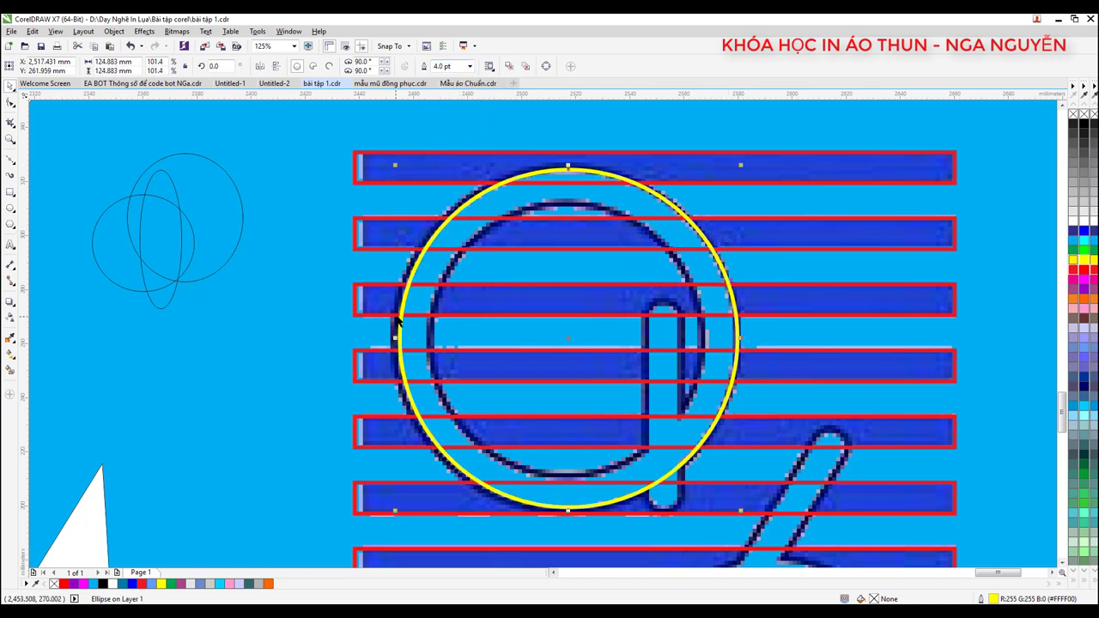
drag(393, 165, 388, 161)
scroll(583, 303, up, 1)
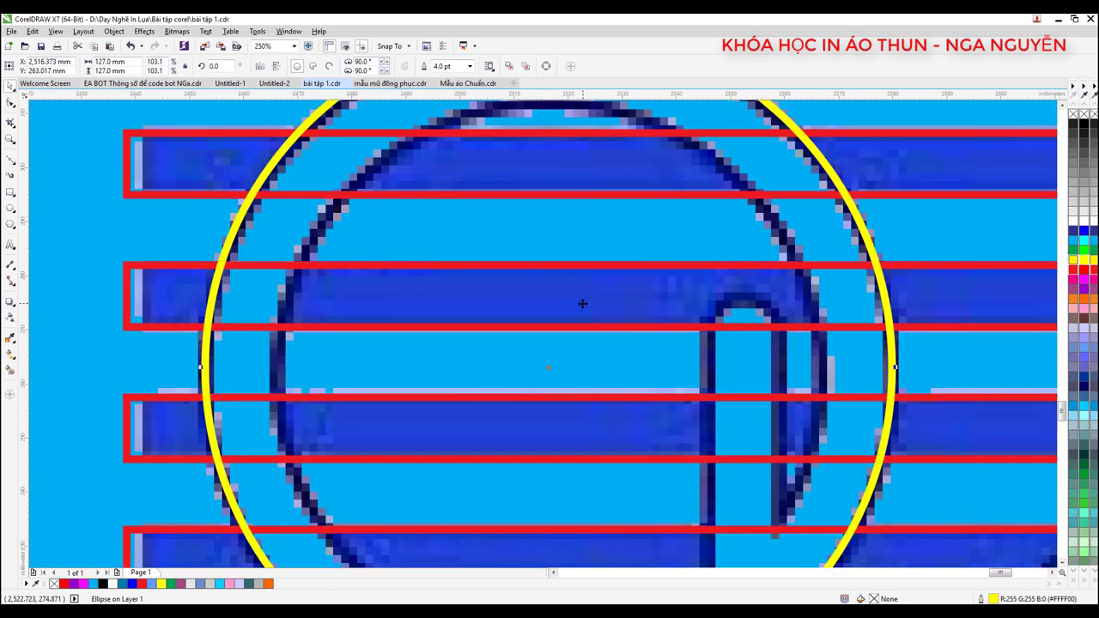
scroll(580, 303, down, 1)
scroll(577, 300, down, 1)
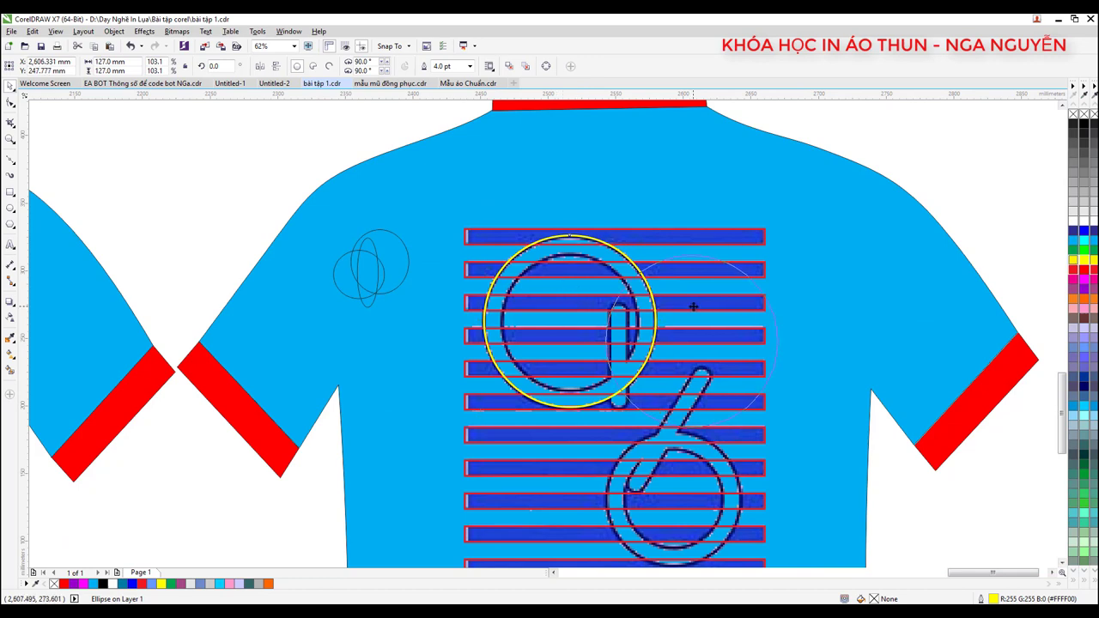
- Copy the yellow circle and shrink it to align with the Q's inner ring
drag(571, 286, 692, 306)
mouse_move(781, 252)
mouse_down()
mouse_move(753, 278)
mouse_move(632, 270)
mouse_up()
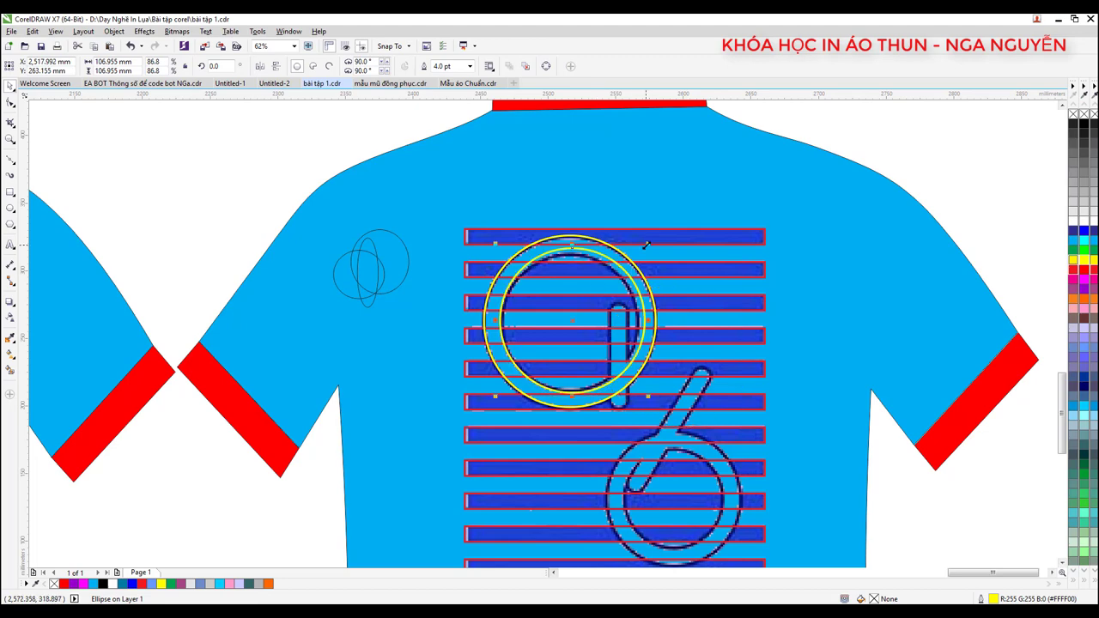
scroll(578, 285, up, 2)
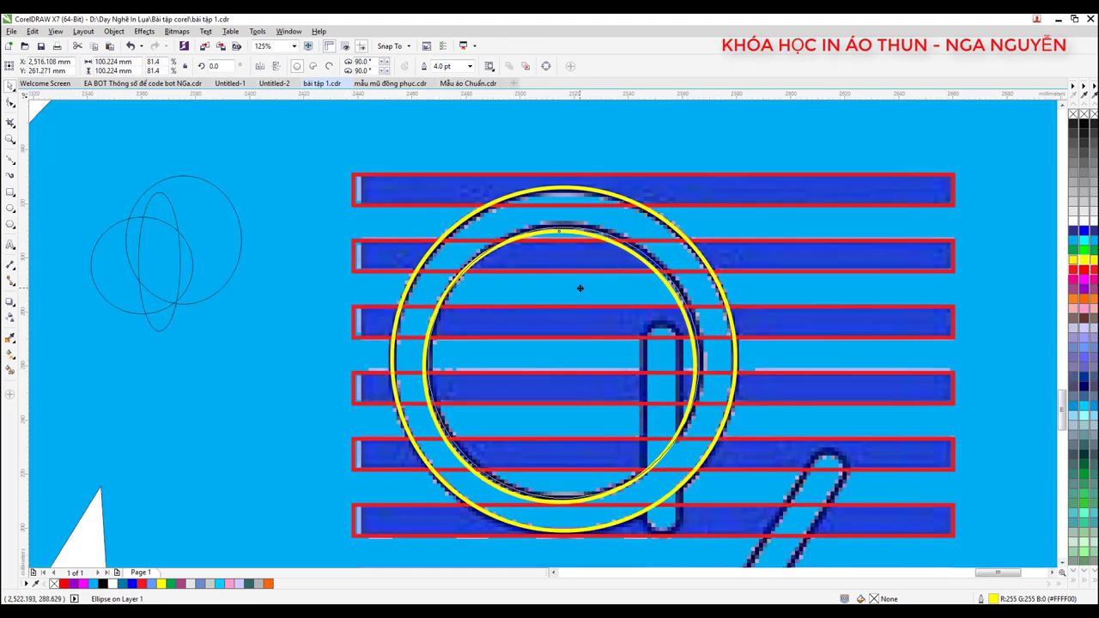
drag(580, 289, 583, 291)
scroll(619, 287, down, 4)
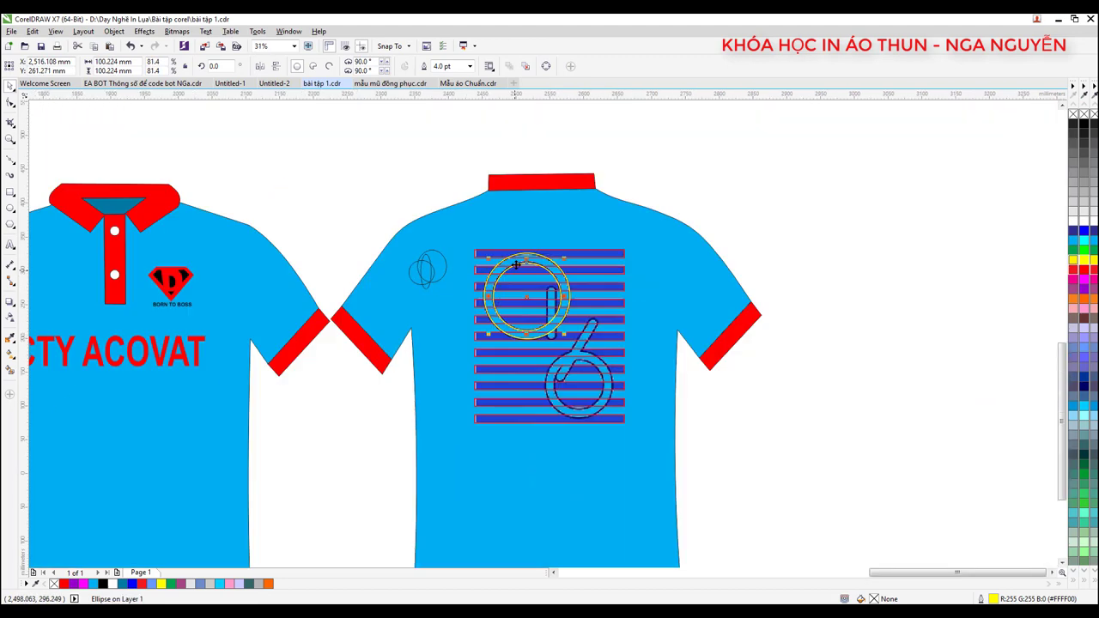
click(694, 197)
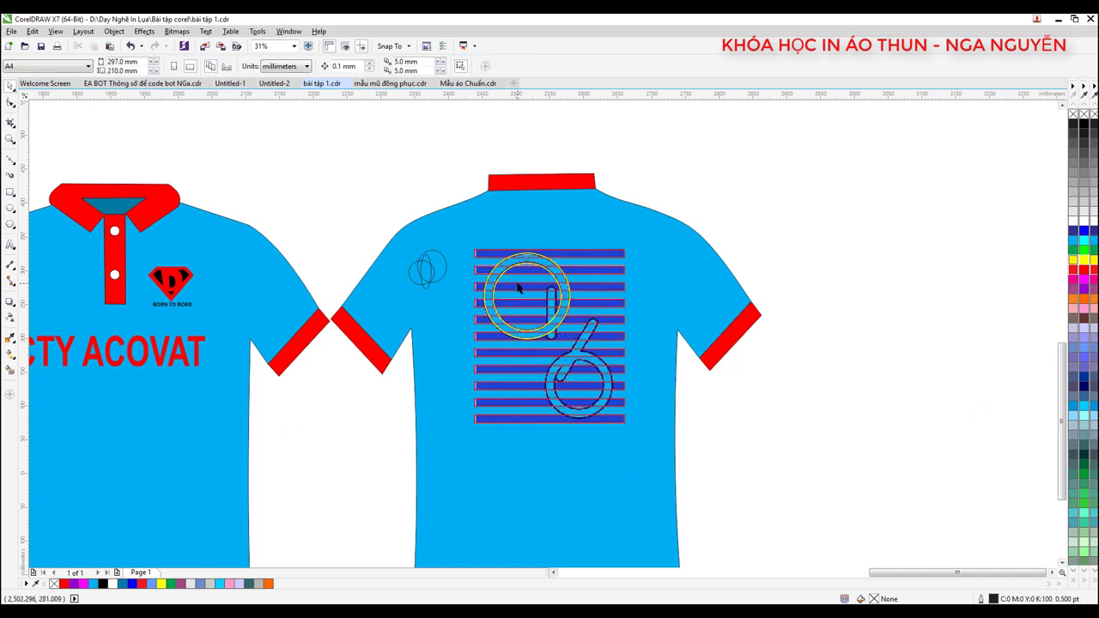
- Select both yellow circles and zoom in and out to check them against the Q6 logo
scroll(506, 270, up, 4)
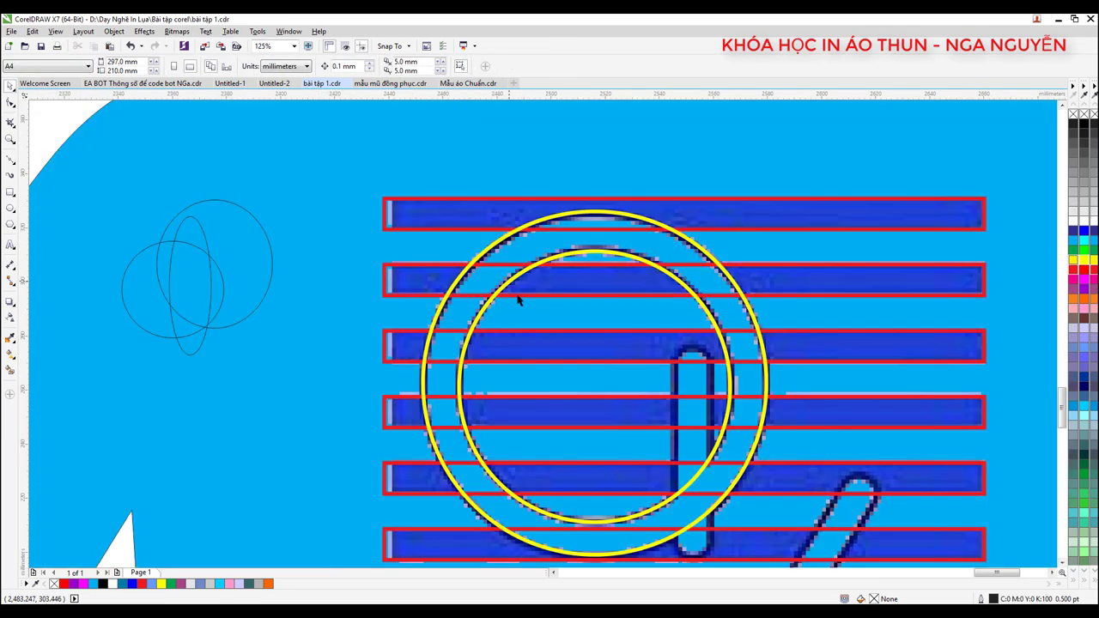
click(500, 316)
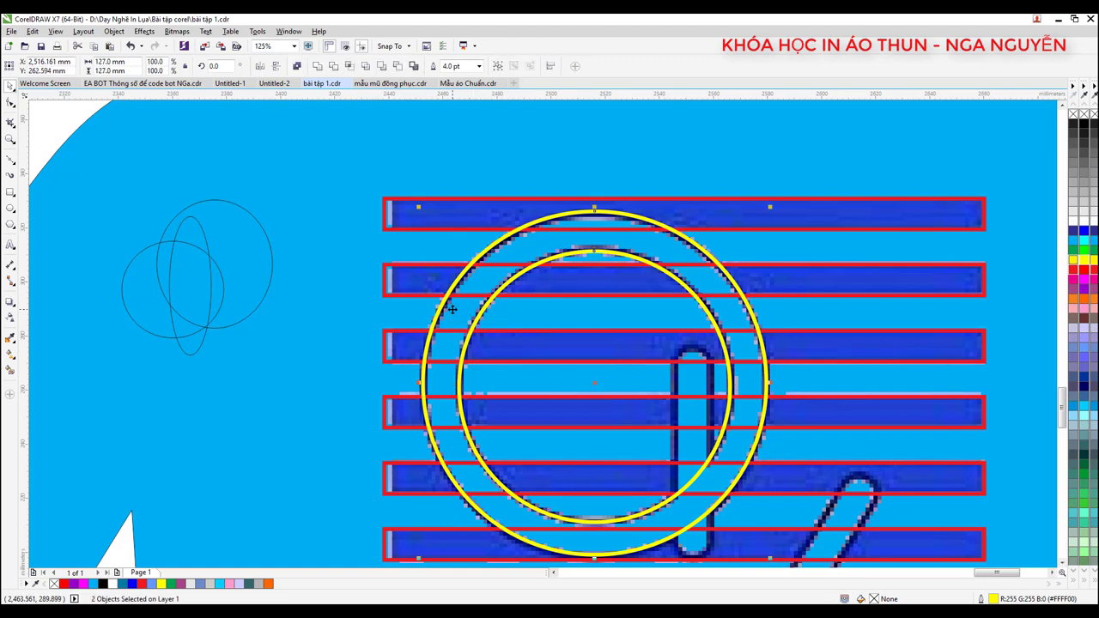
scroll(451, 309, down, 4)
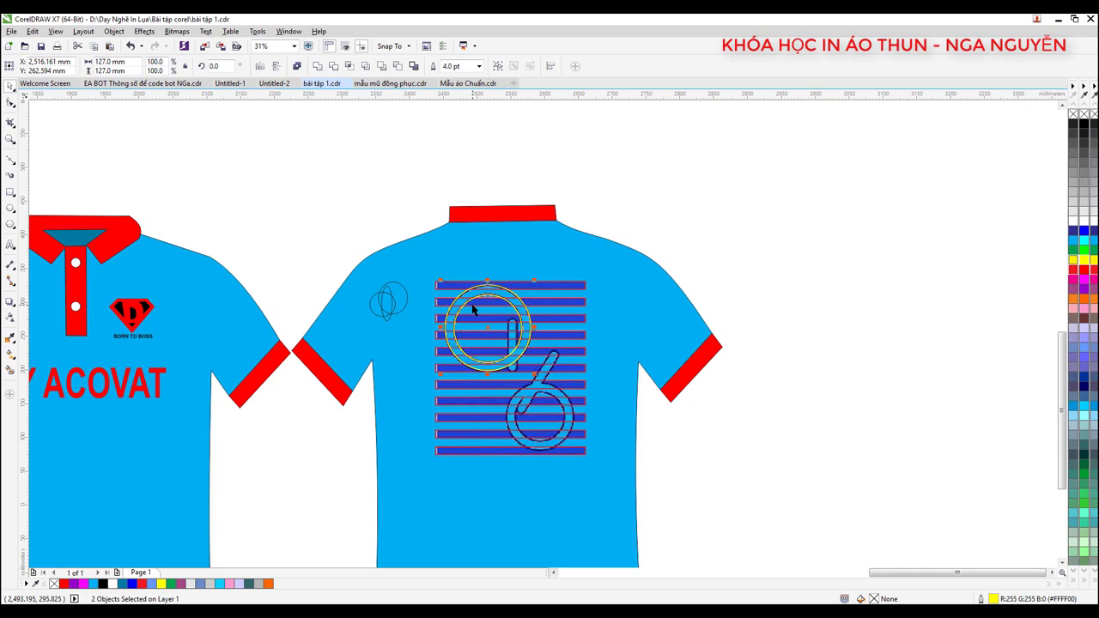
scroll(492, 326, up, 2)
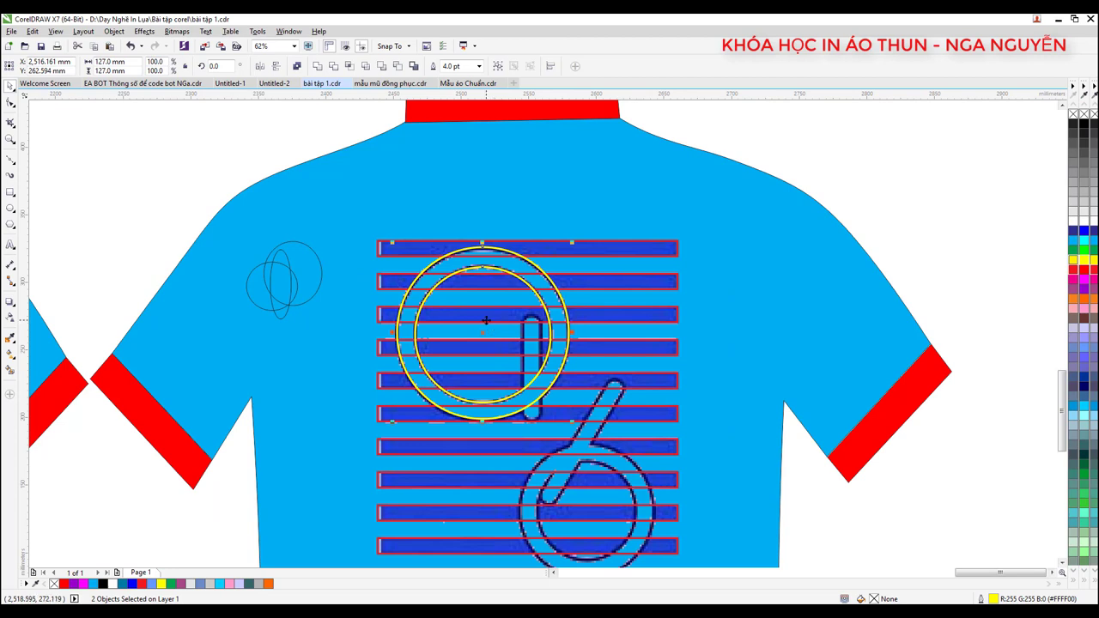
scroll(480, 317, down, 2)
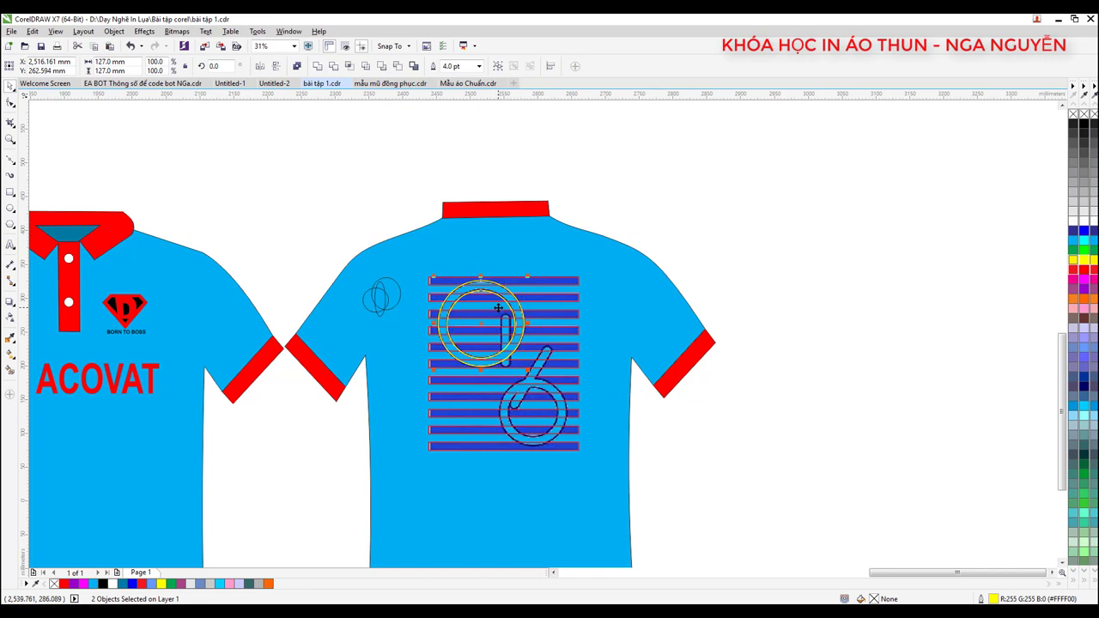
click(691, 225)
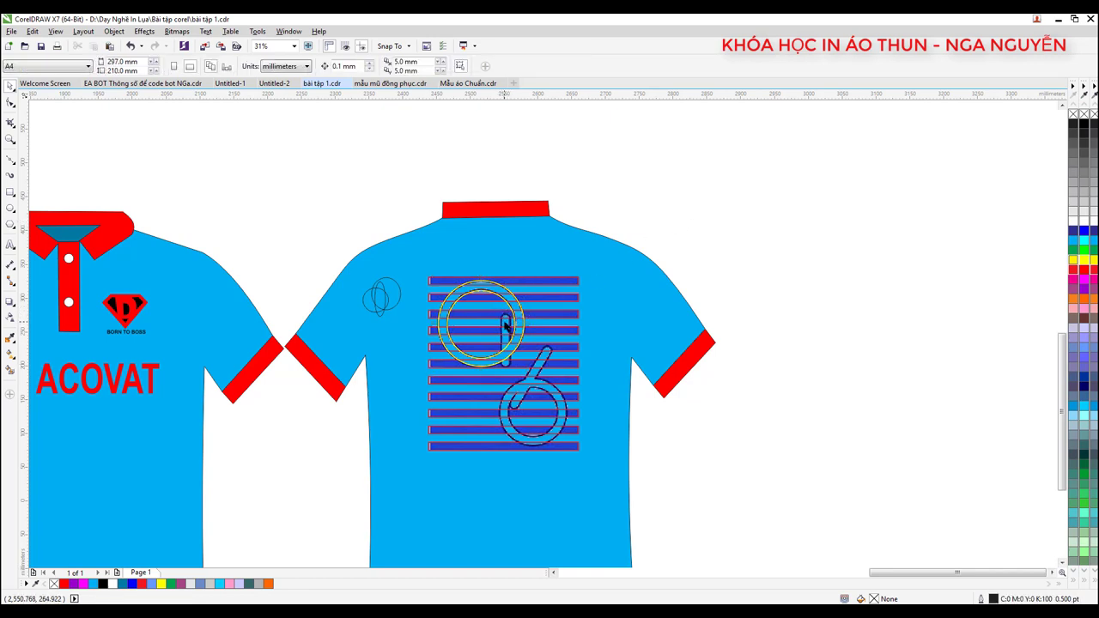
scroll(474, 324, up, 2)
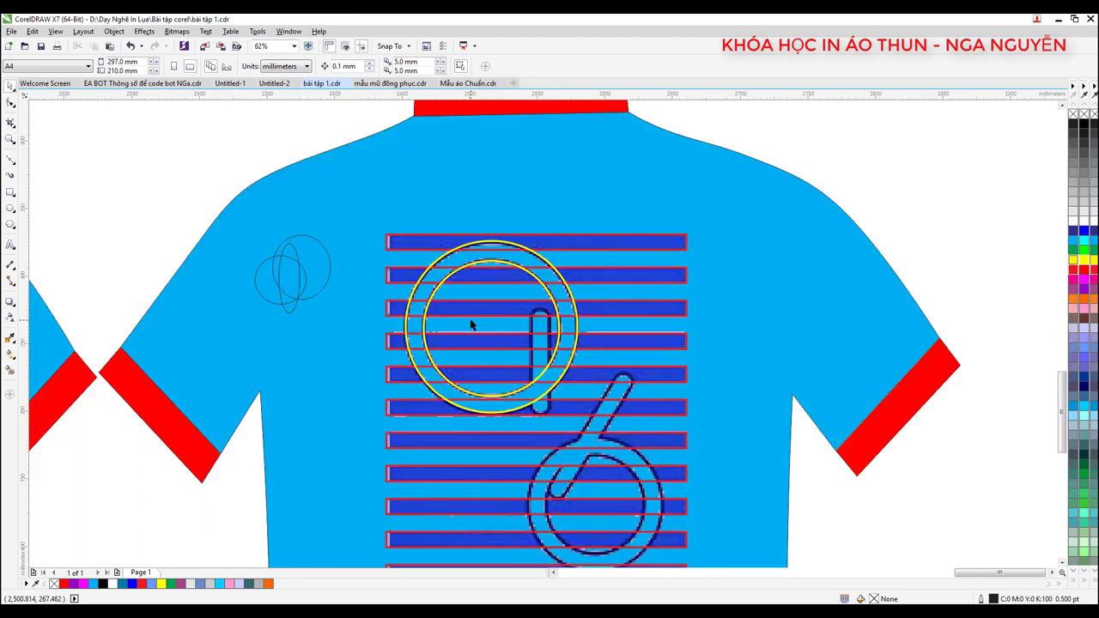
click(491, 274)
scroll(496, 258, up, 4)
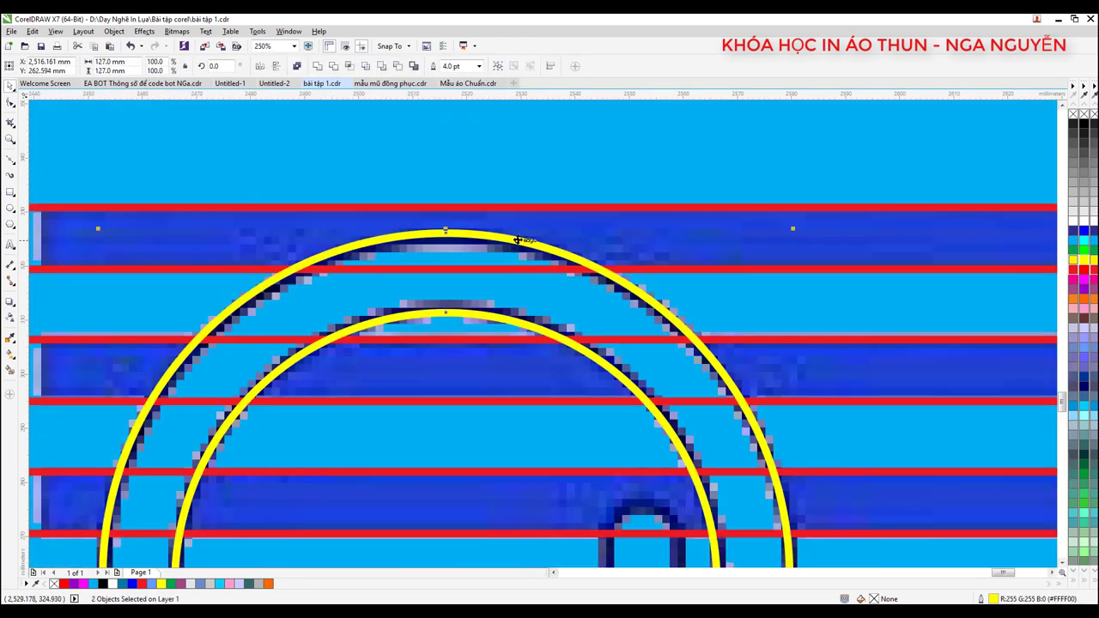
scroll(517, 240, down, 1)
scroll(519, 249, down, 1)
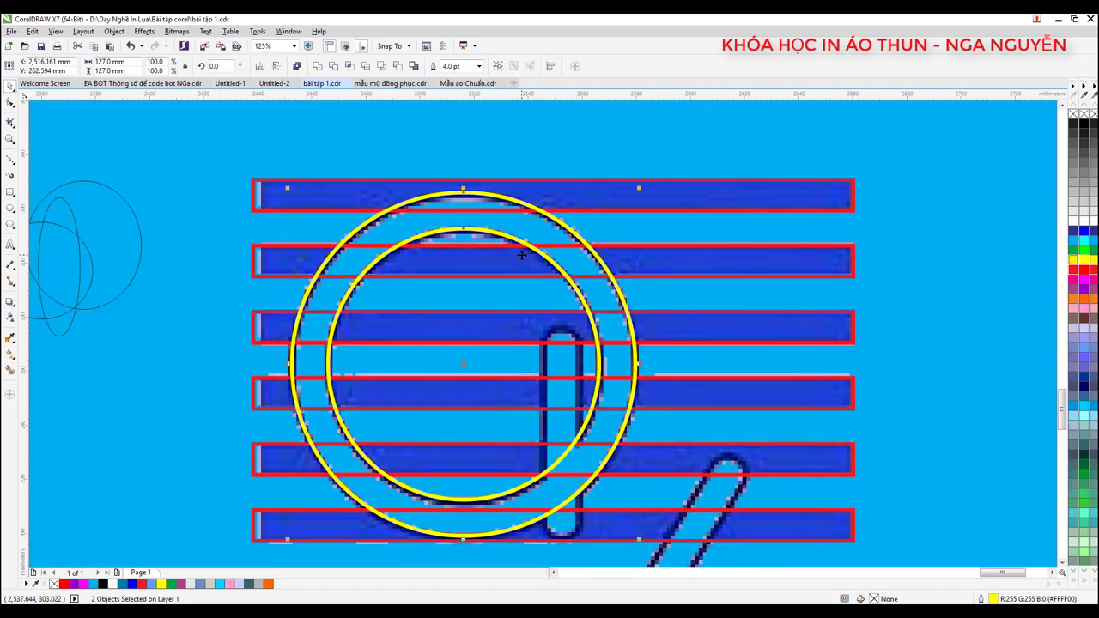
scroll(521, 255, down, 1)
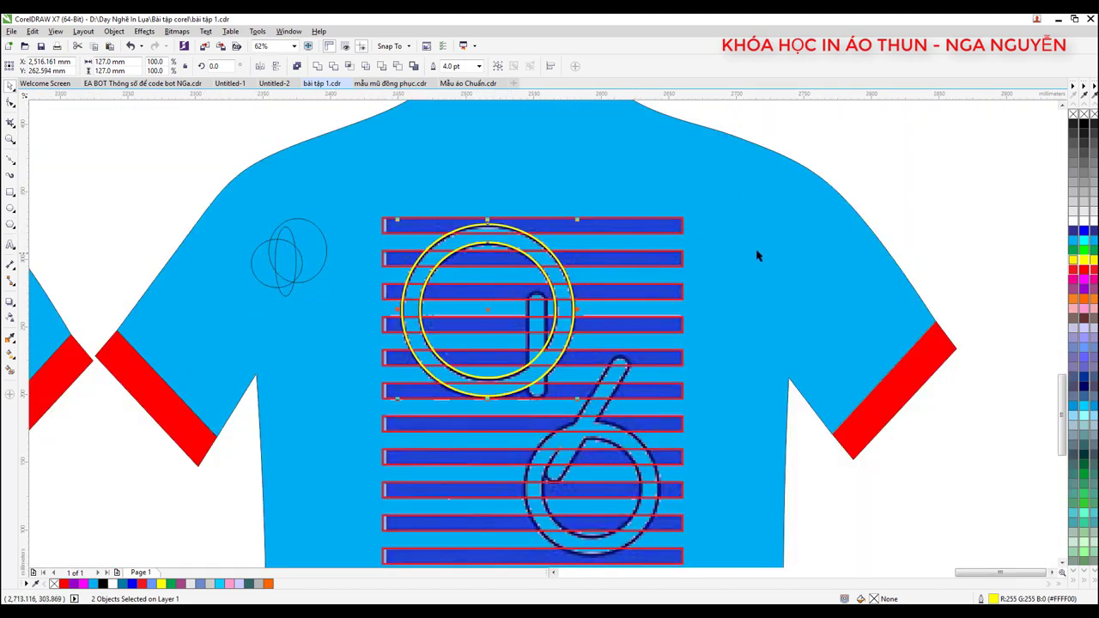
scroll(484, 278, down, 2)
scroll(439, 272, up, 2)
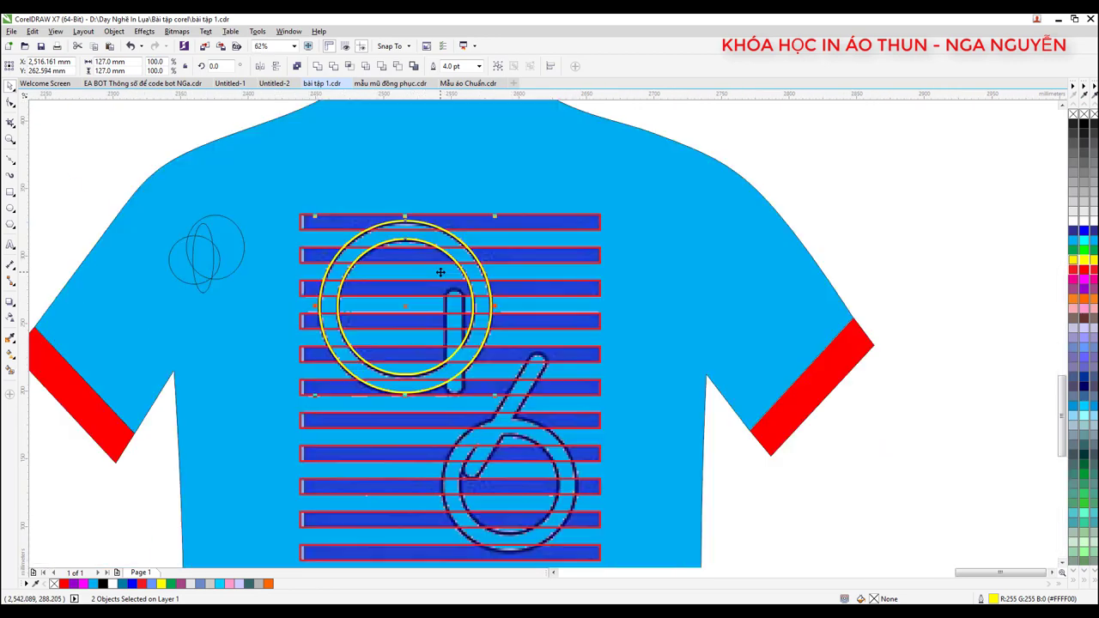
scroll(453, 327, up, 2)
scroll(464, 258, down, 1)
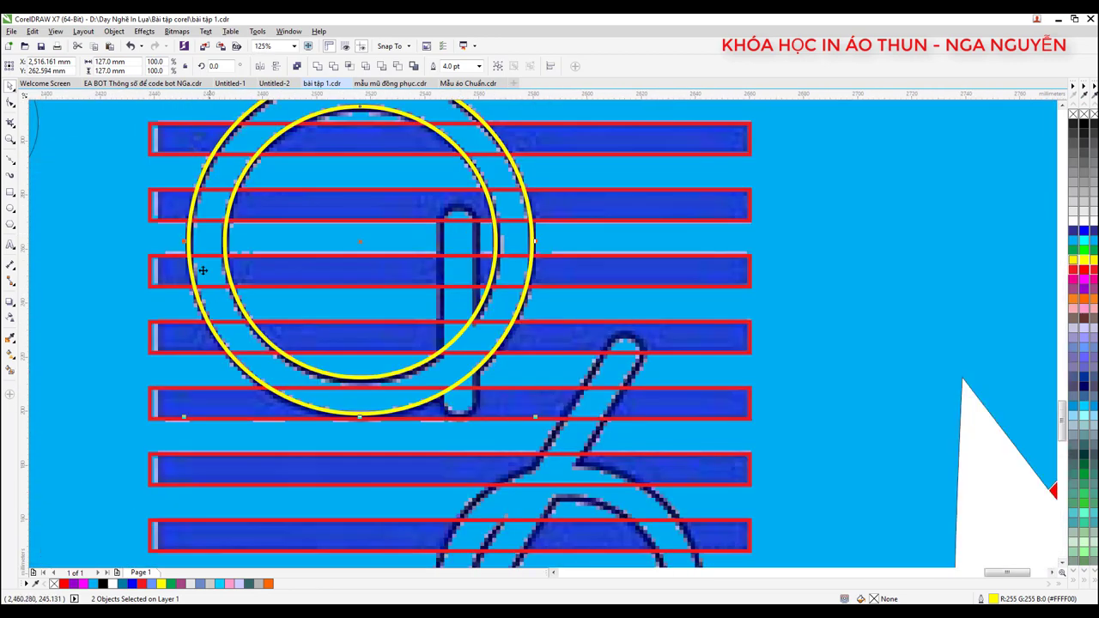
- Draw a thin rectangle over the logo's vertical stroke and give it a yellow outline
click(12, 193)
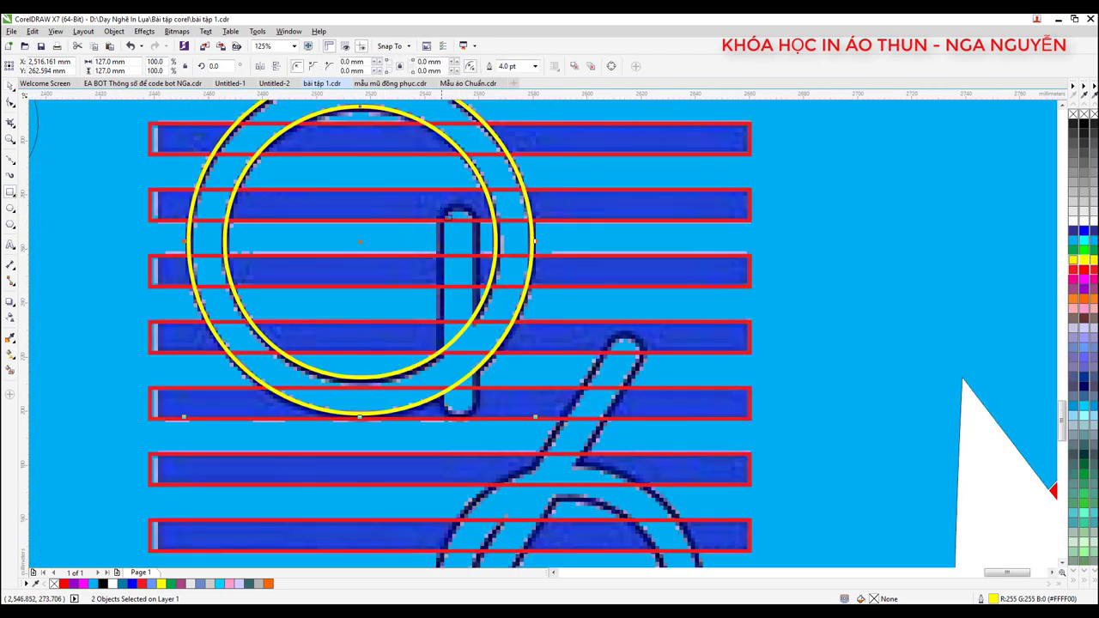
mouse_move(440, 210)
mouse_down()
mouse_move(464, 288)
mouse_move(478, 413)
mouse_up()
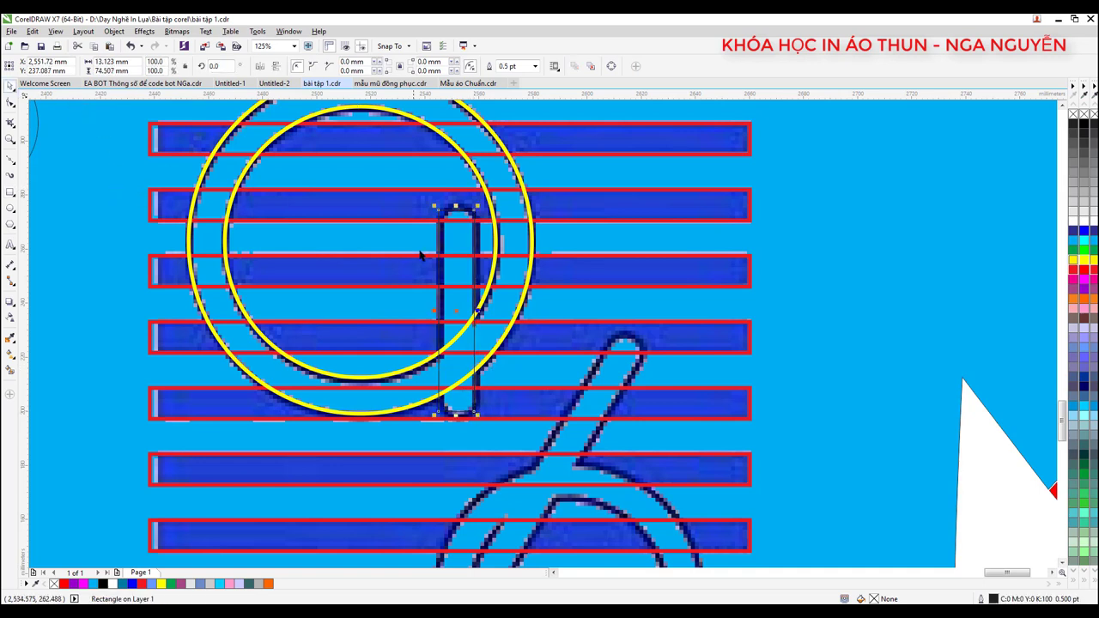
scroll(446, 243, up, 1)
drag(456, 240, 459, 240)
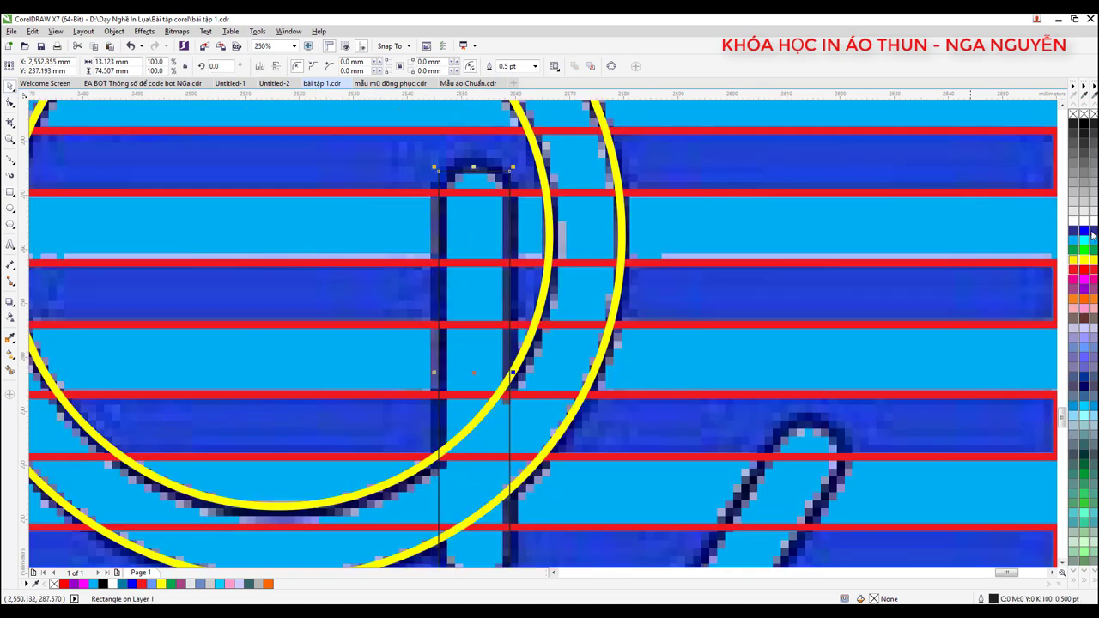
right_click(1087, 261)
scroll(504, 197, down, 1)
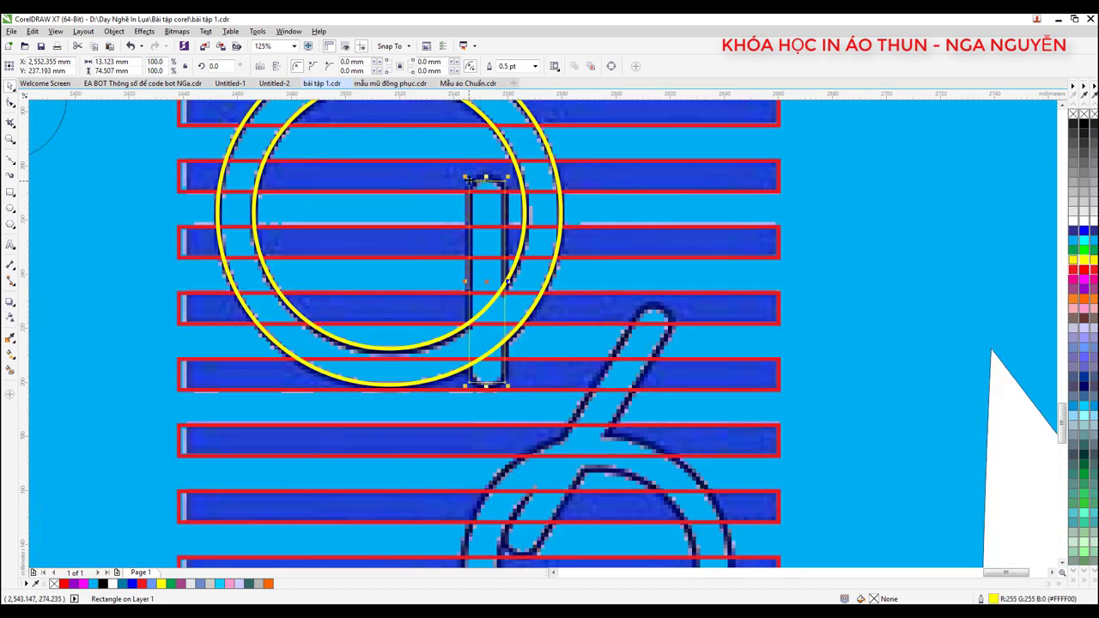
click(483, 180)
scroll(484, 180, up, 1)
scroll(498, 239, up, 2)
scroll(498, 242, down, 2)
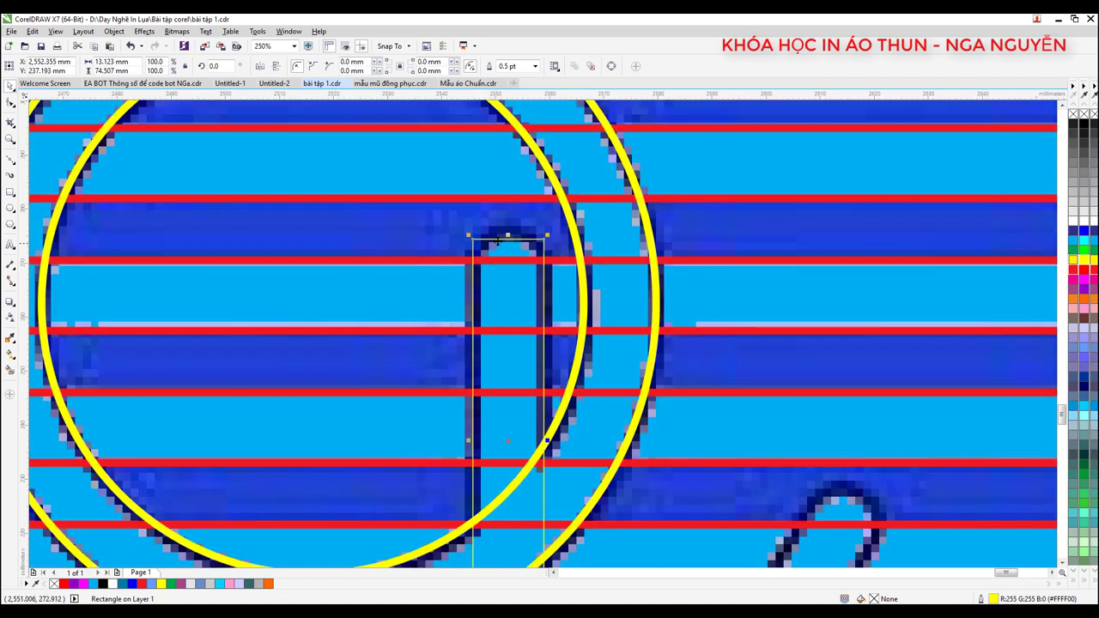
- Draw a small circle capping the rectangle's top and select both shapes
click(10, 209)
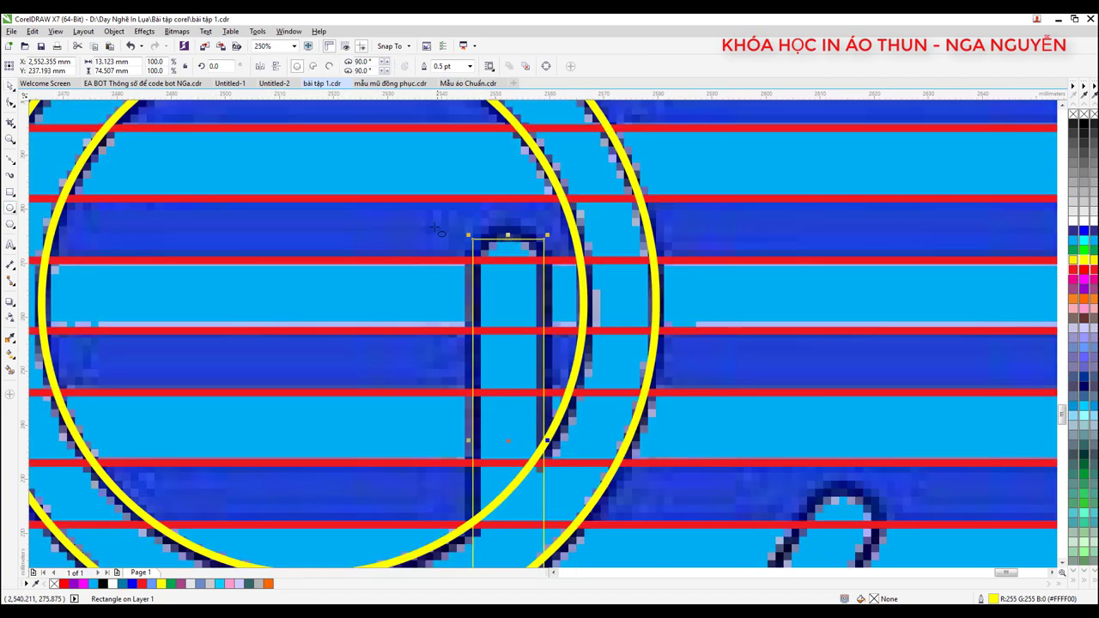
scroll(457, 220, up, 2)
mouse_move(520, 230)
mouse_down()
mouse_move(668, 341)
mouse_move(802, 399)
mouse_up()
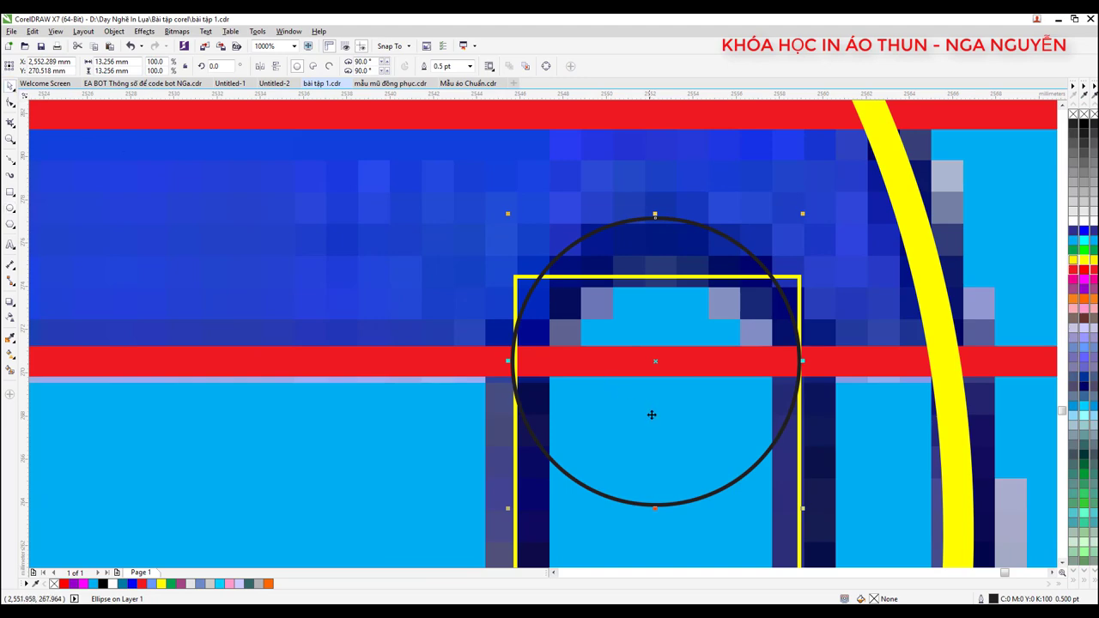
drag(652, 412, 653, 355)
scroll(601, 300, down, 2)
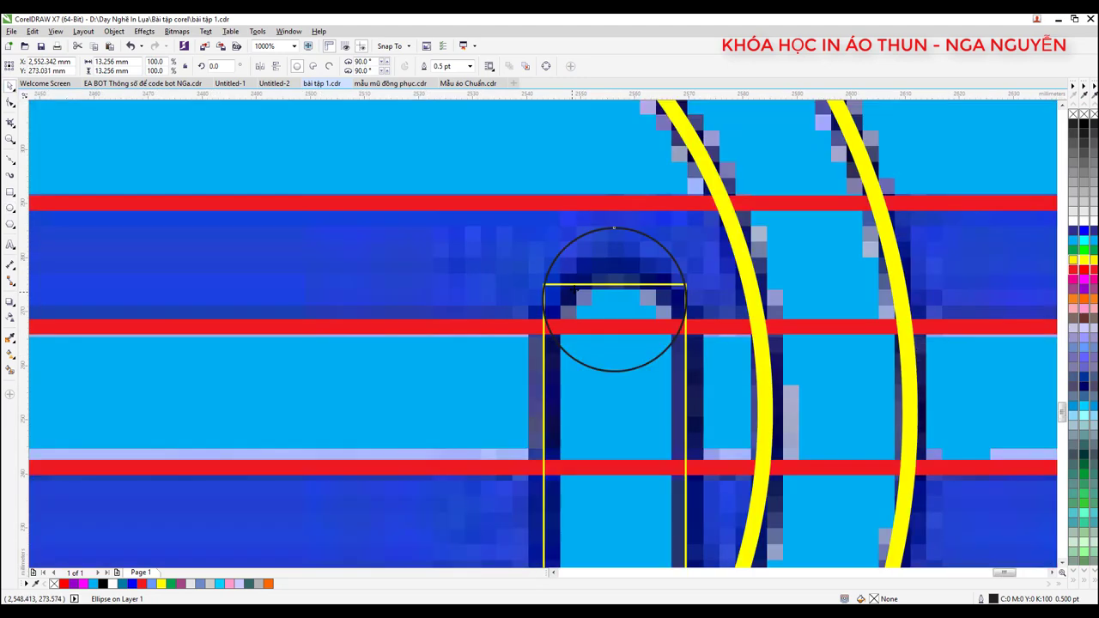
scroll(600, 301, down, 2)
scroll(599, 309, down, 1)
shift+click(599, 309)
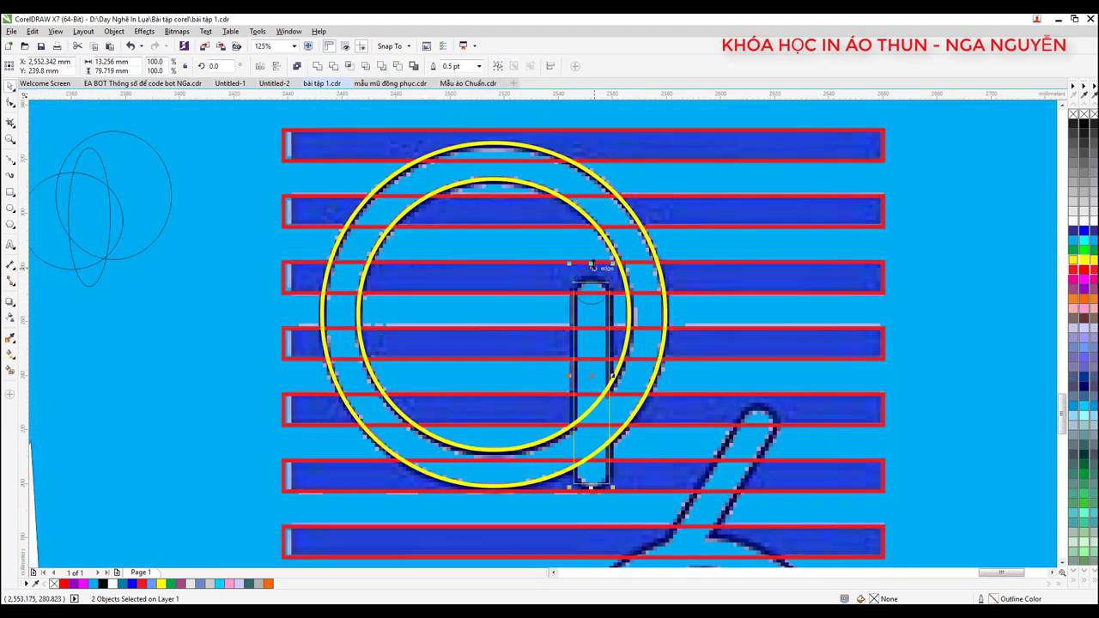
scroll(594, 288, up, 3)
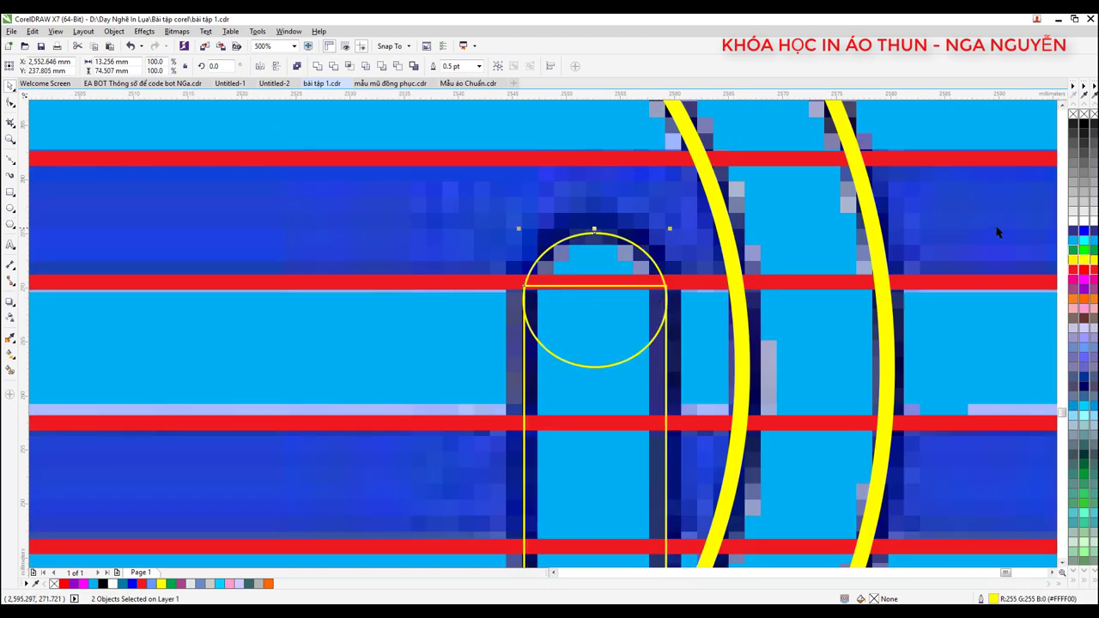
- Try yellow, cyan, black and white outlines on both shapes at 4.0 pt width
right_click(1088, 259)
right_click(1083, 248)
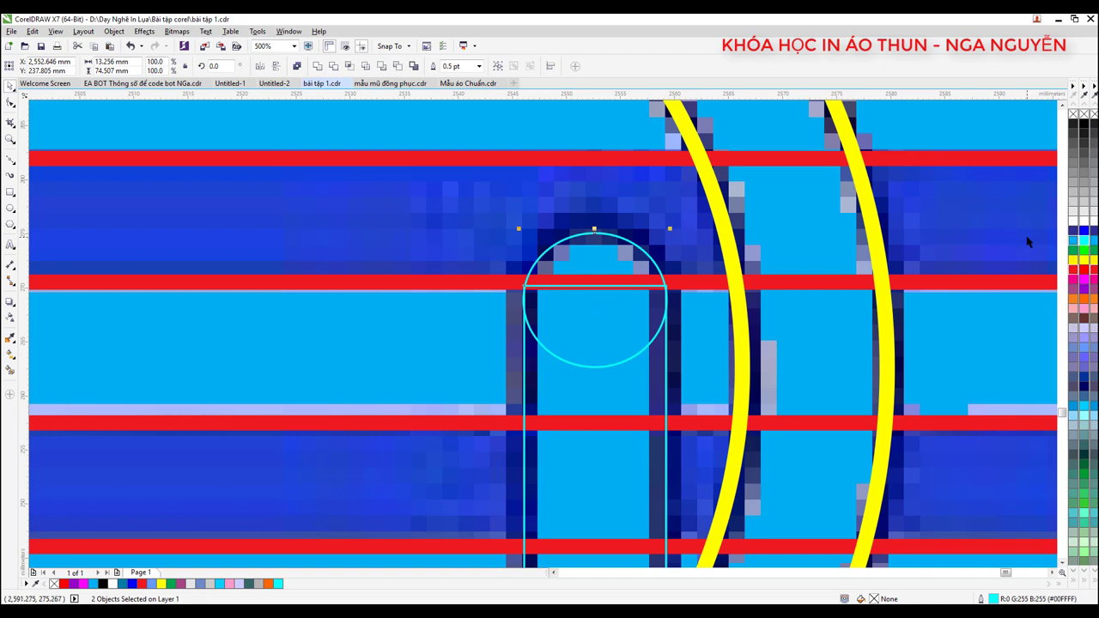
right_click(1092, 124)
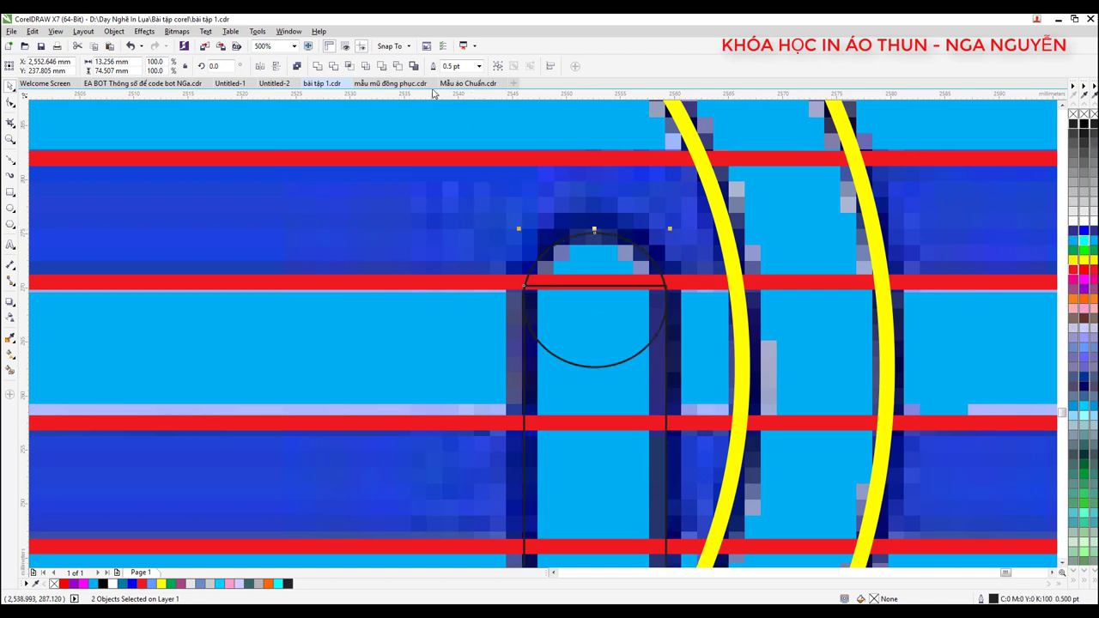
click(477, 69)
click(466, 147)
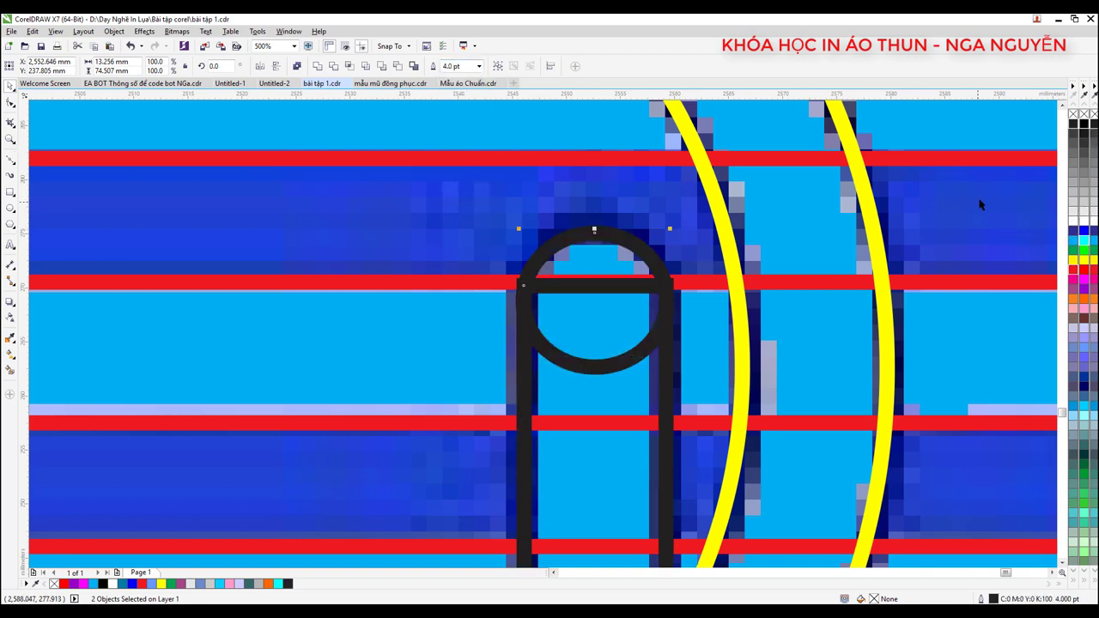
right_click(1093, 222)
scroll(567, 283, down, 5)
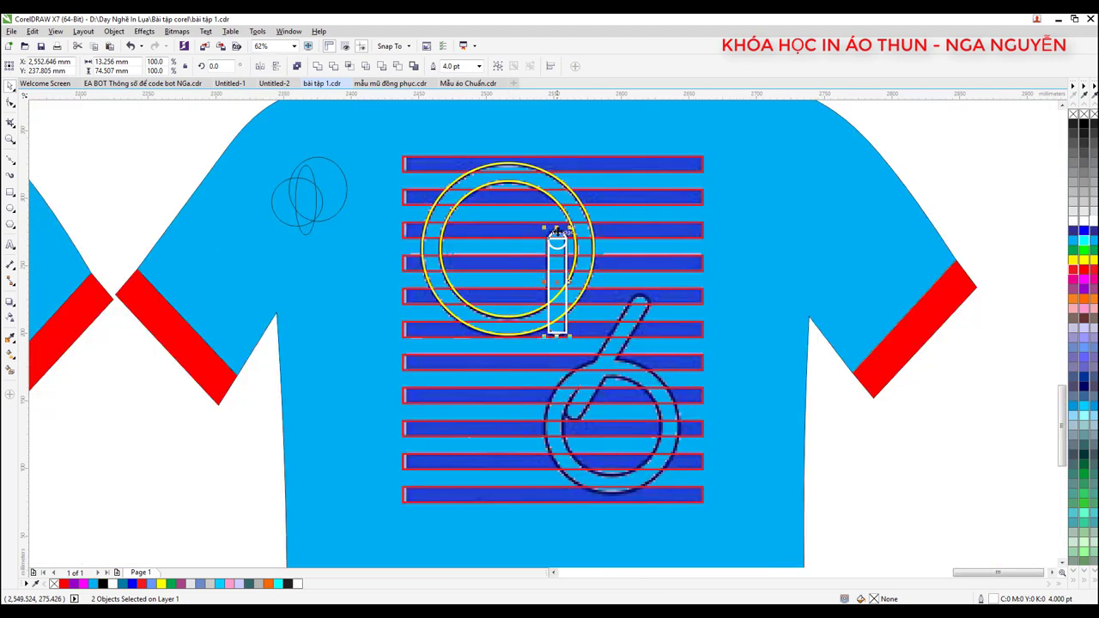
scroll(569, 289, up, 3)
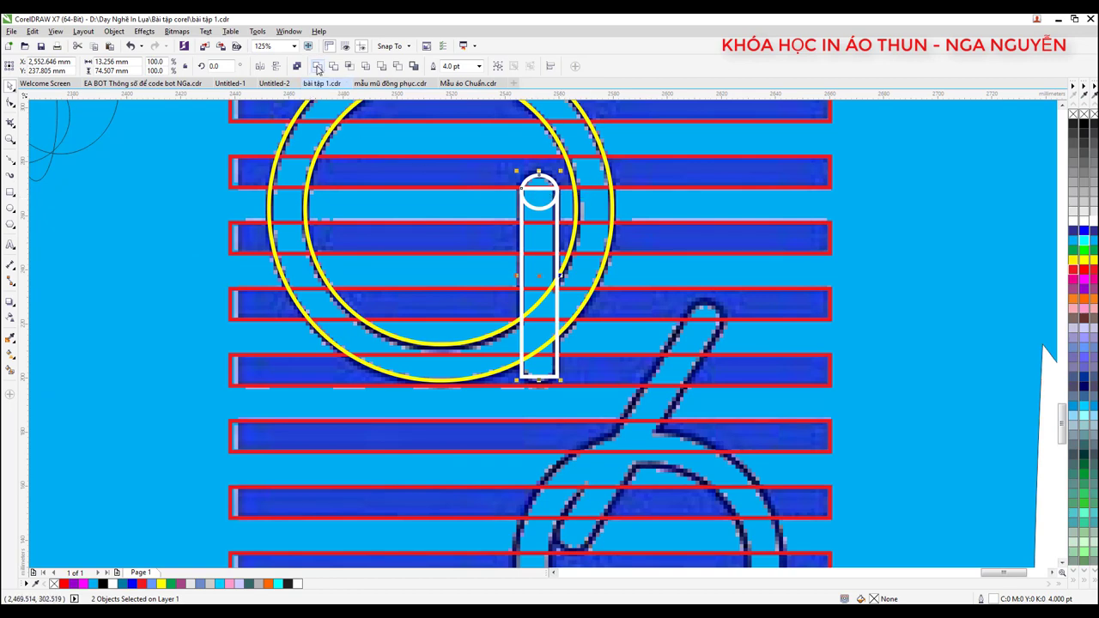
- Weld the circle and rectangle into a capsule, then undo the weld and deselect
click(317, 67)
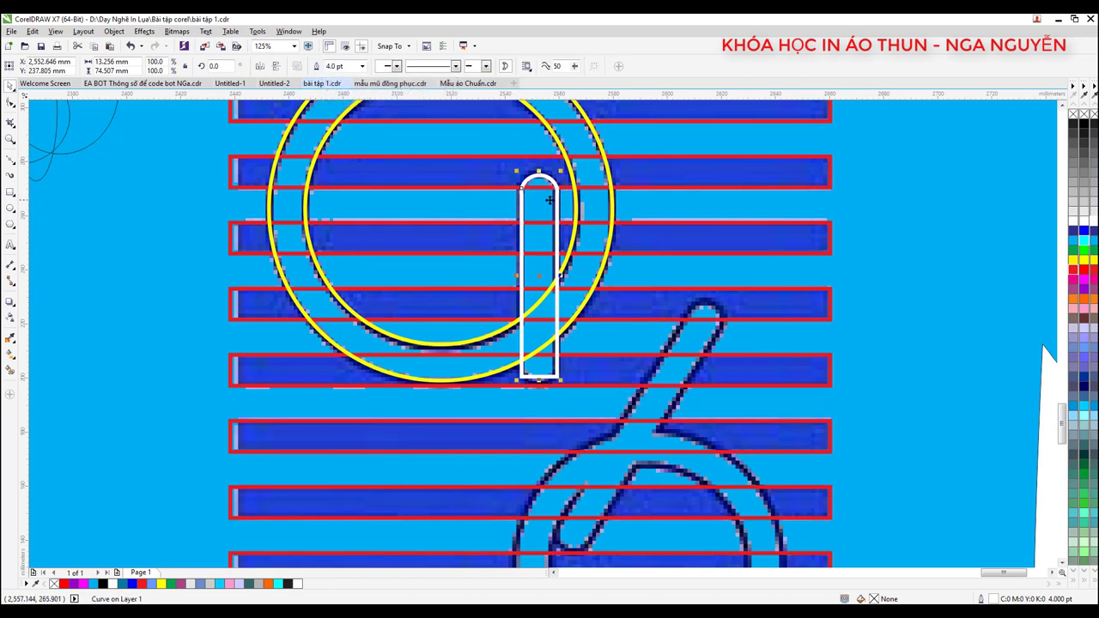
scroll(521, 187, up, 3)
scroll(521, 187, down, 3)
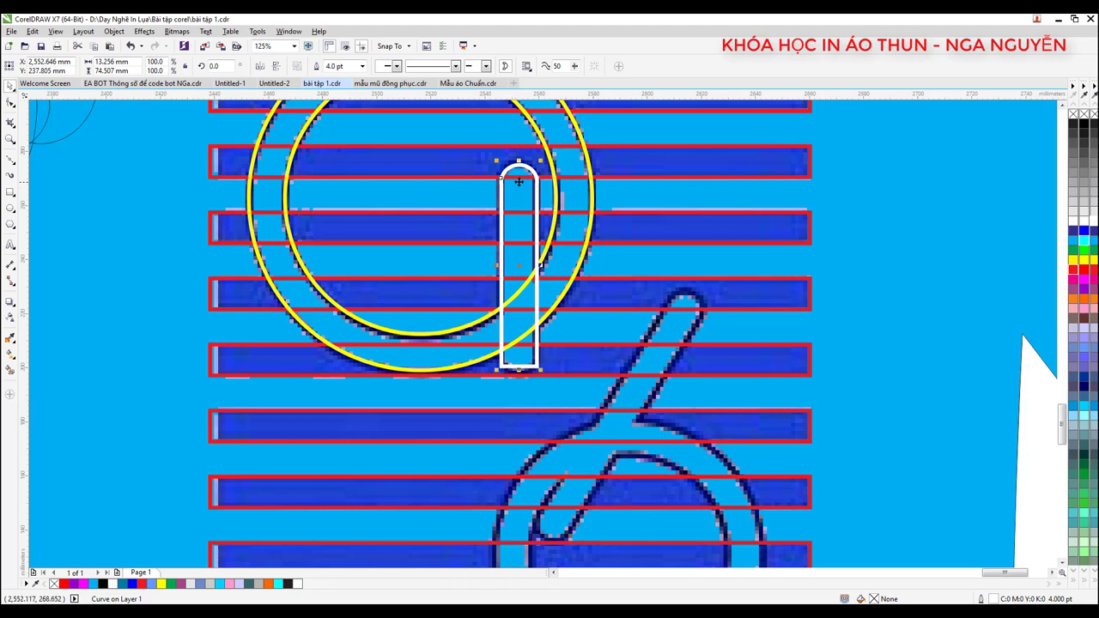
shift+click(508, 170)
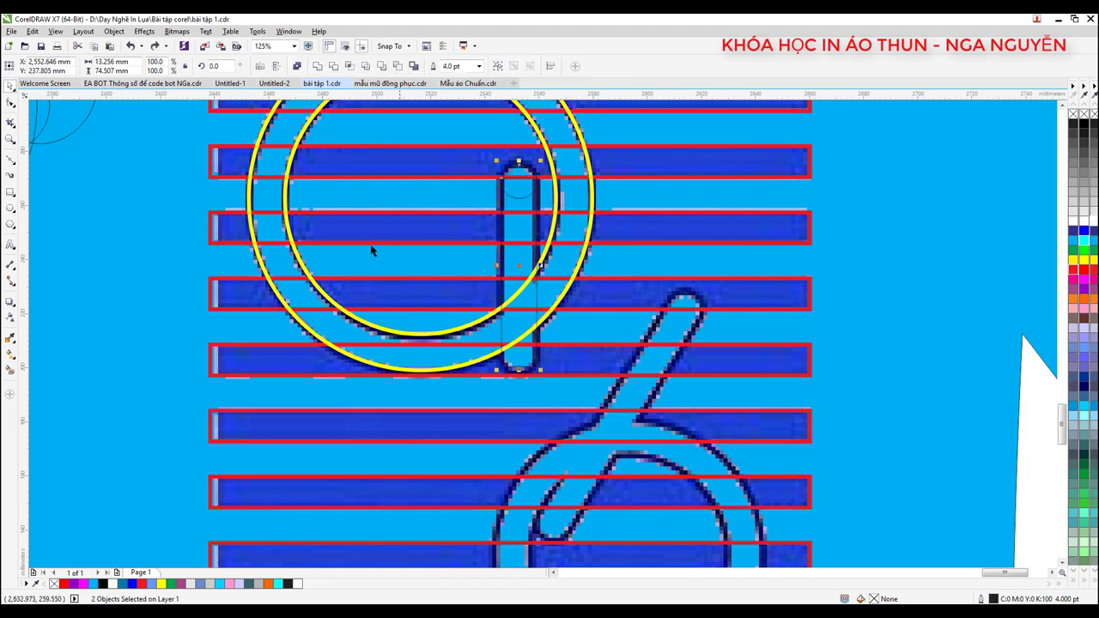
click(179, 211)
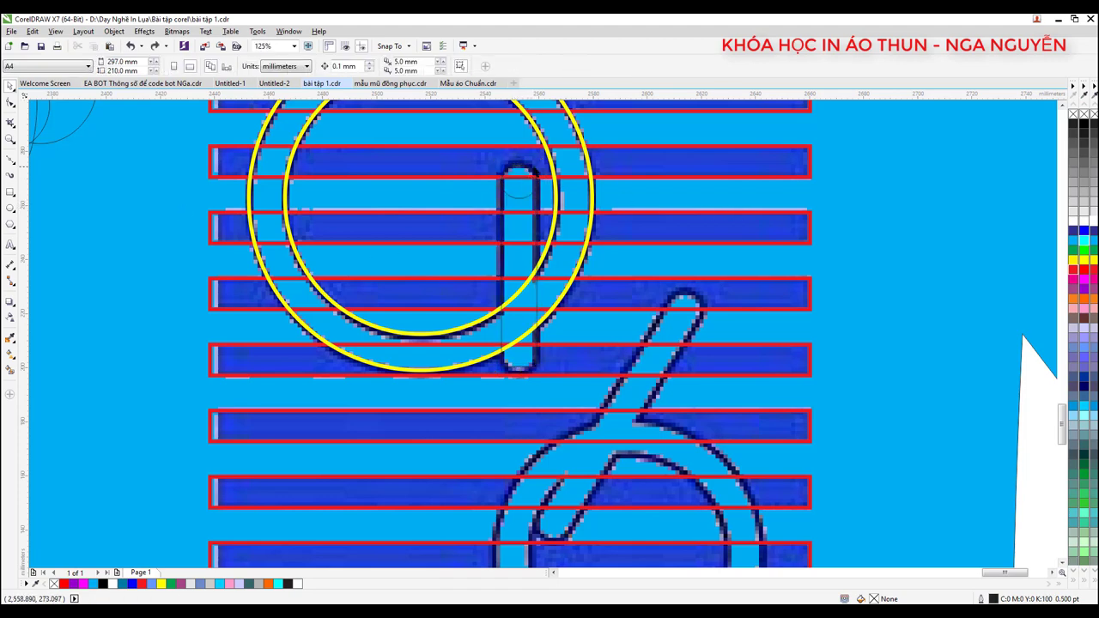
- Stretch the stem rectangle up to the capsule's top and round its corners to 6.562 mm
click(520, 192)
scroll(520, 193, up, 3)
drag(518, 197, 517, 142)
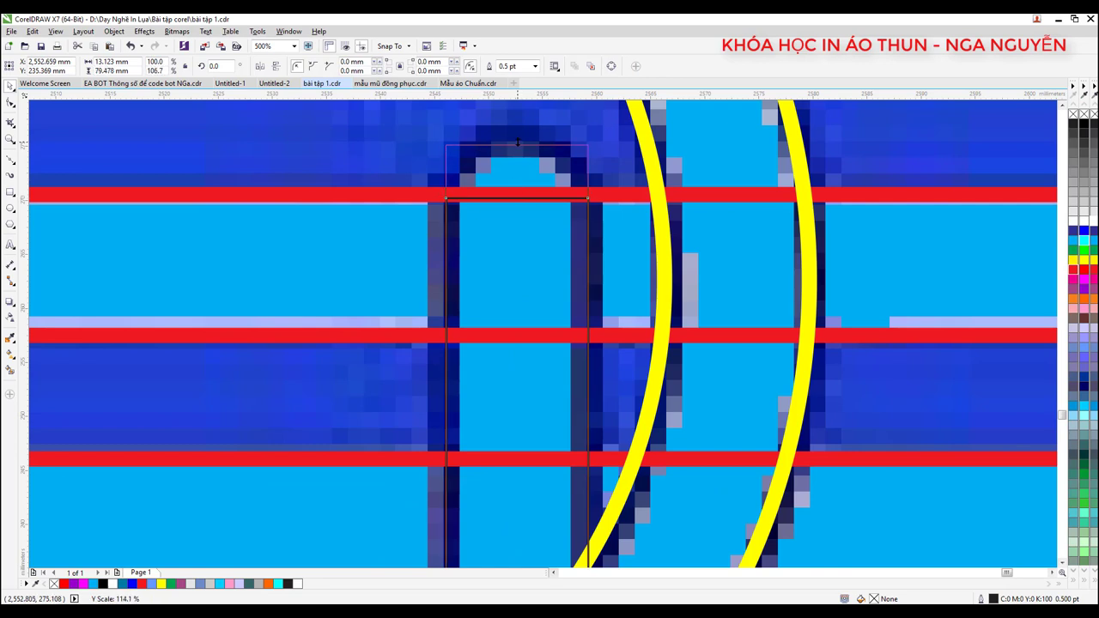
scroll(518, 143, down, 1)
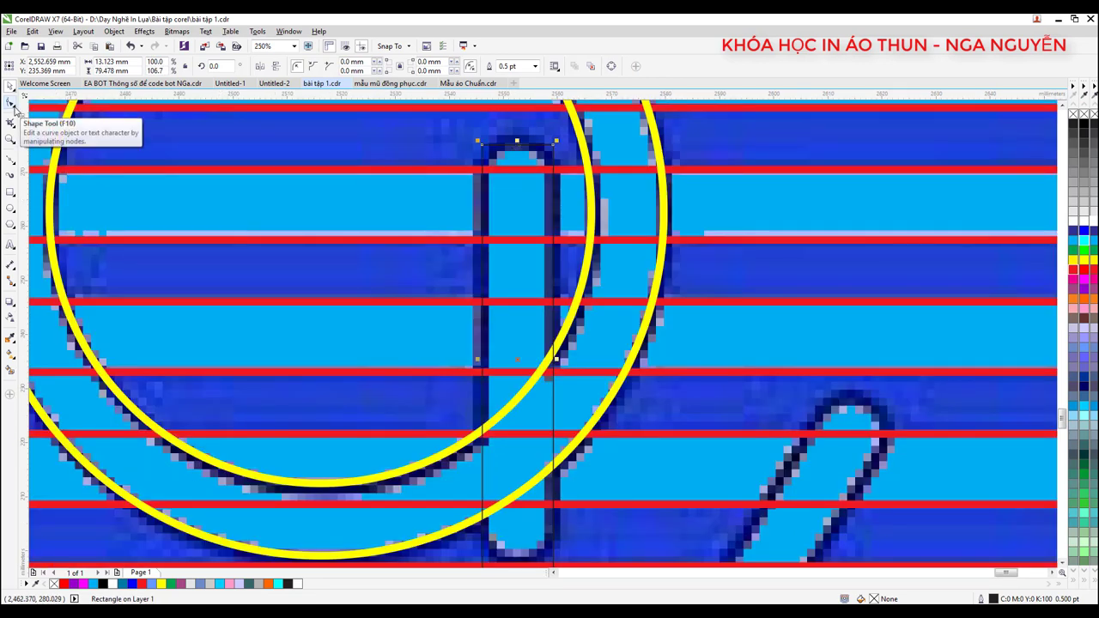
click(15, 107)
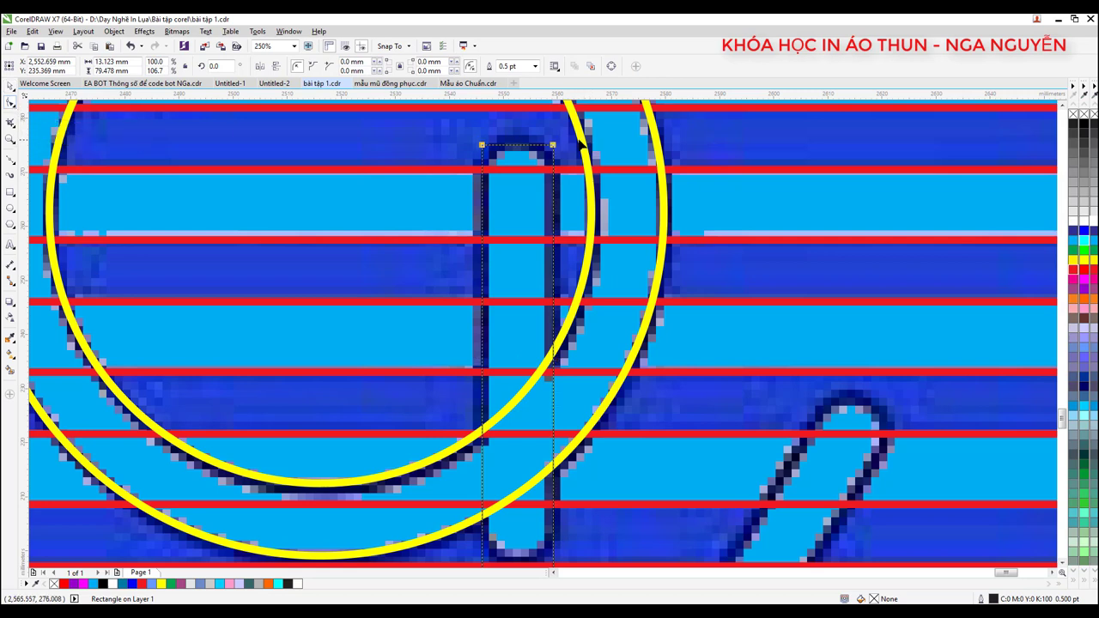
drag(554, 146, 553, 181)
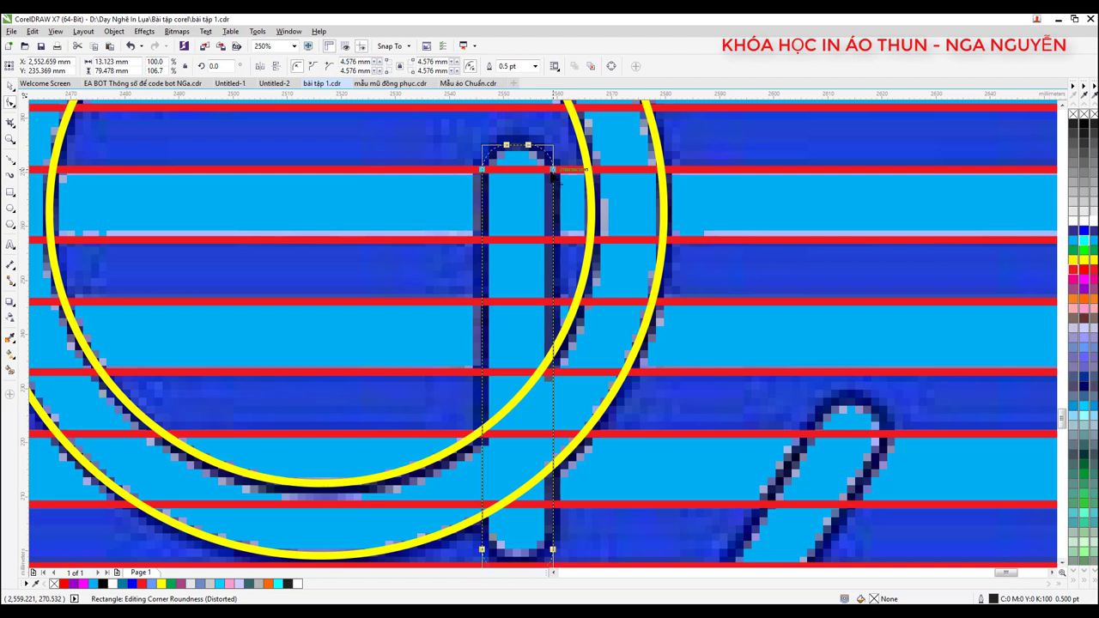
key(F3)
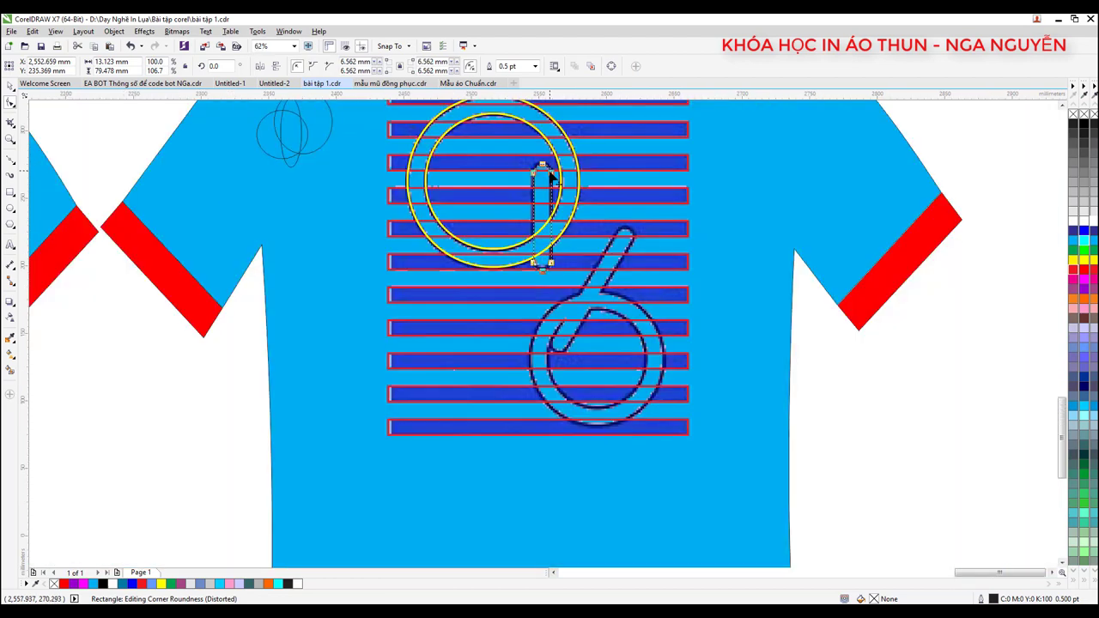
key(F3)
key(F3)
key(F3)
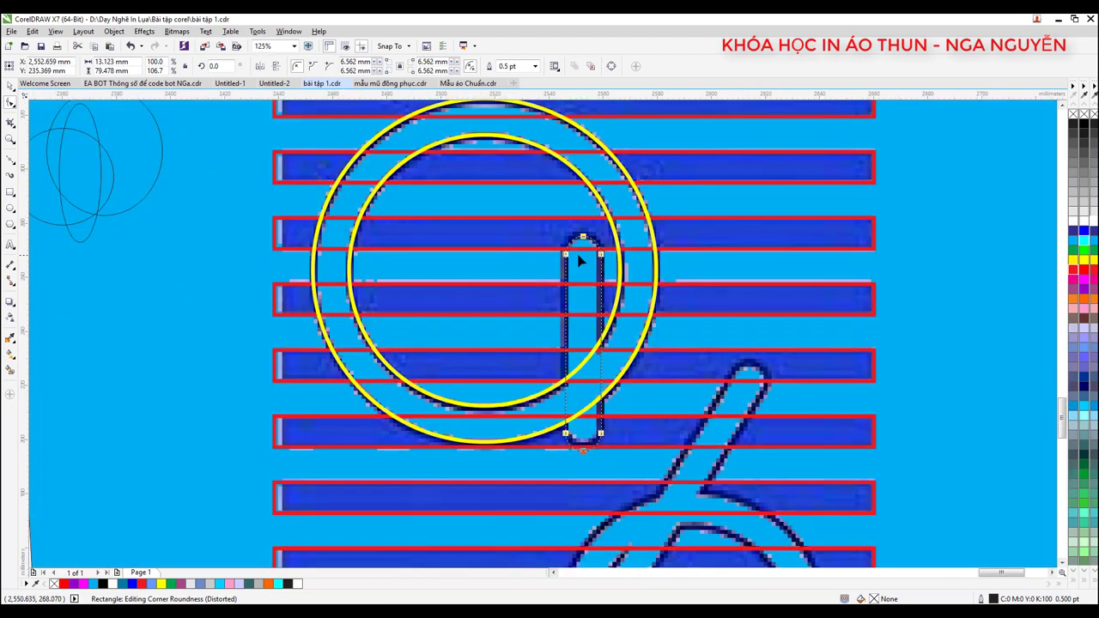
key(F3)
key(F3)
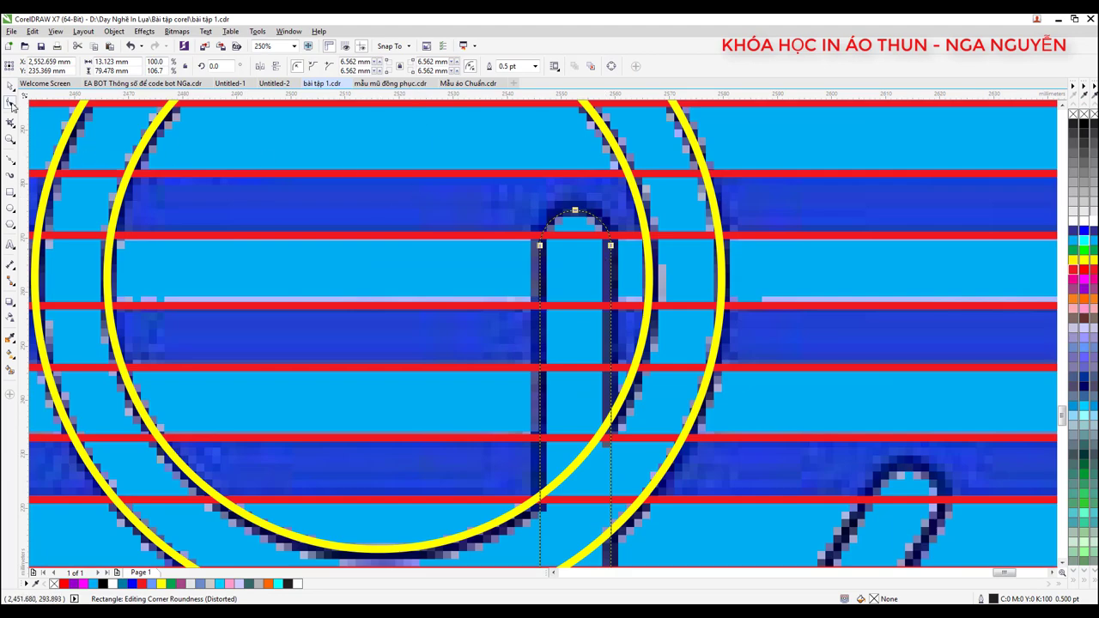
key(F3)
- Move both circles and the stem together to the lower right of the shirt back
key(Escape)
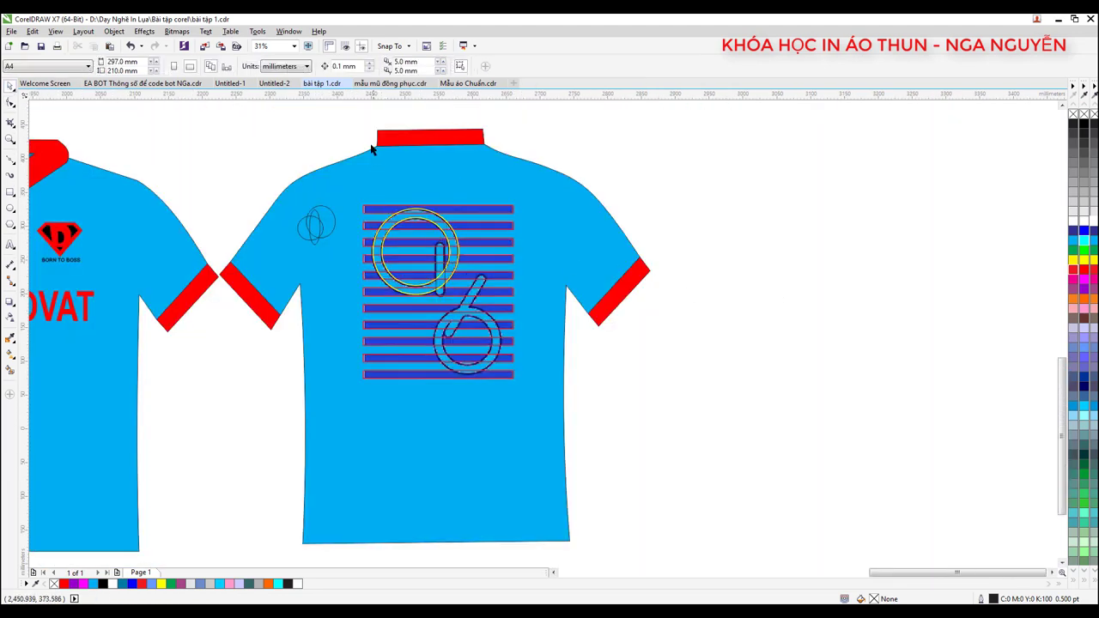
drag(354, 132, 472, 314)
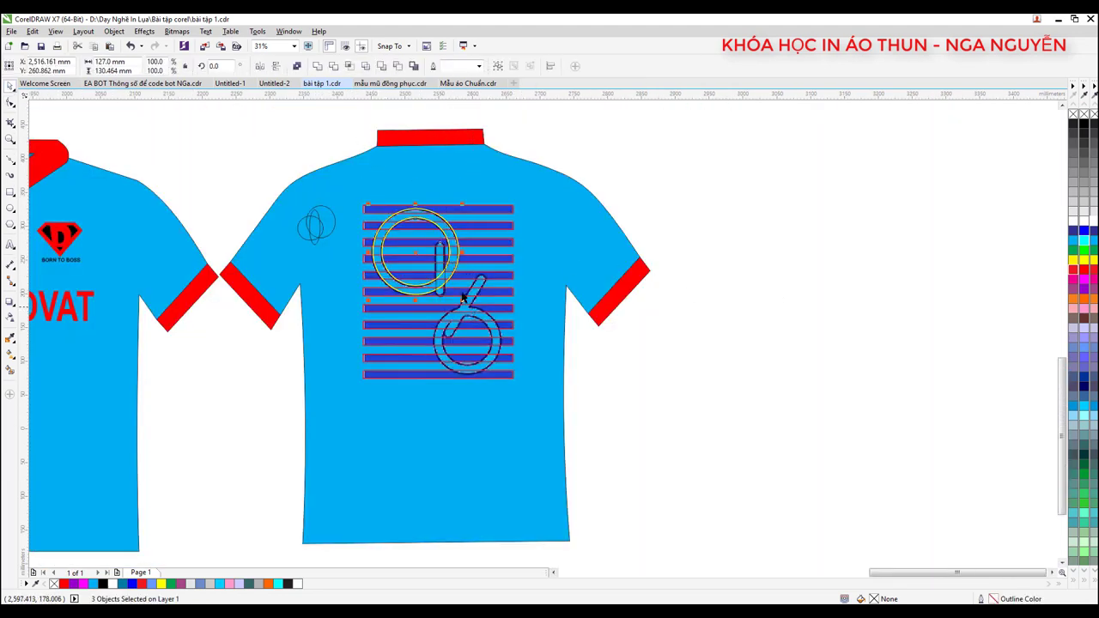
scroll(440, 251, down, 2)
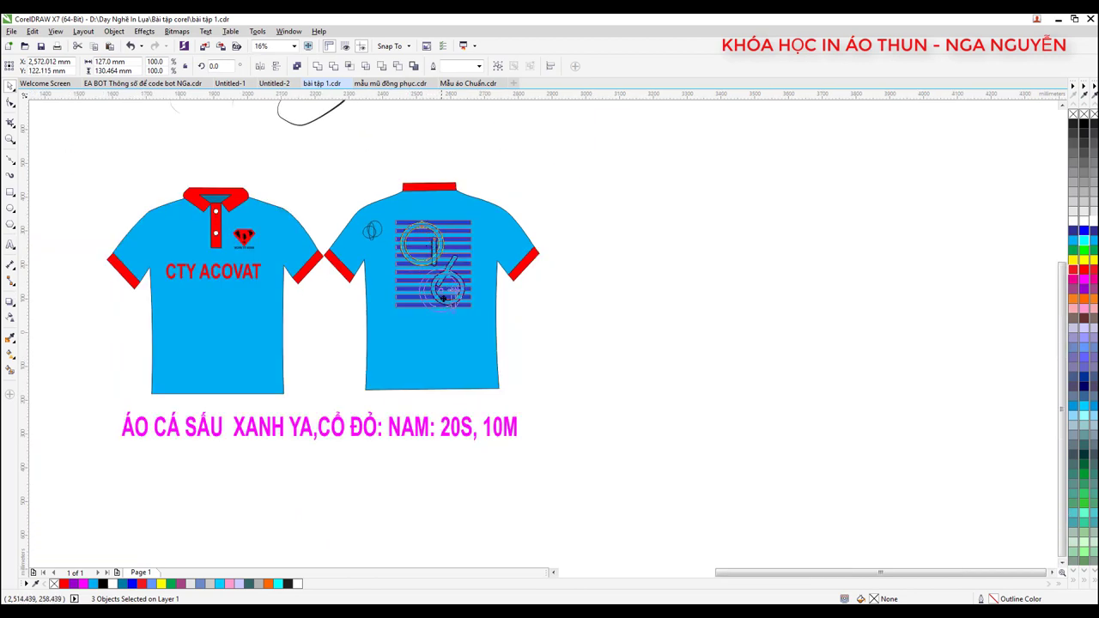
drag(422, 245, 462, 352)
scroll(421, 296, up, 3)
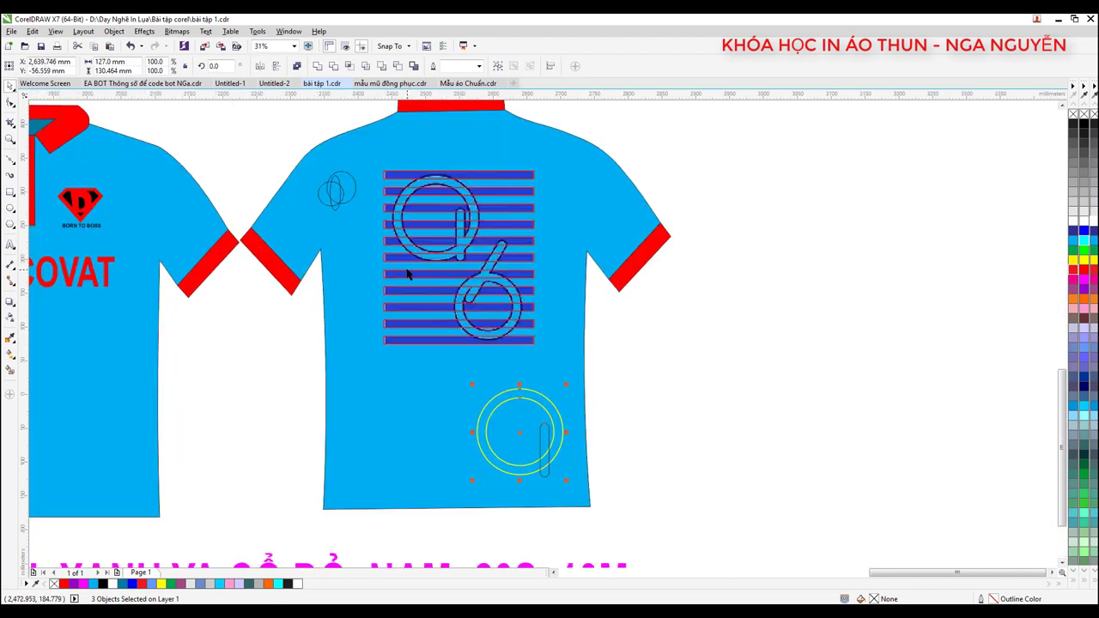
scroll(410, 275, down, 3)
scroll(486, 360, up, 2)
click(666, 348)
scroll(515, 334, up, 2)
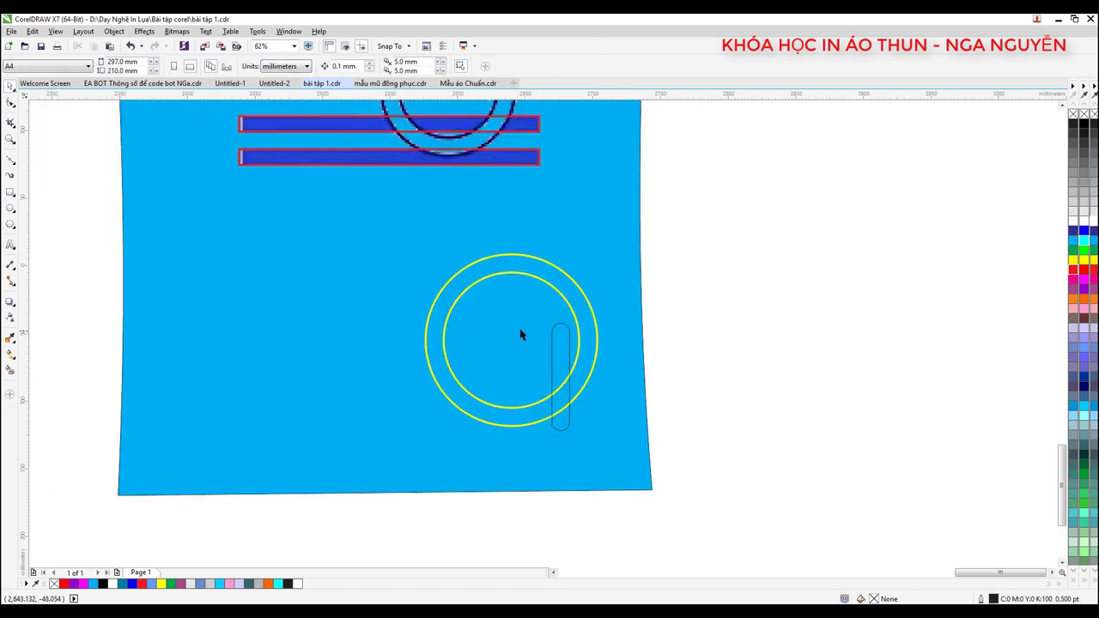
- Fill the outer yellow circle with red
click(532, 268)
scroll(532, 295, down, 2)
scroll(538, 307, up, 2)
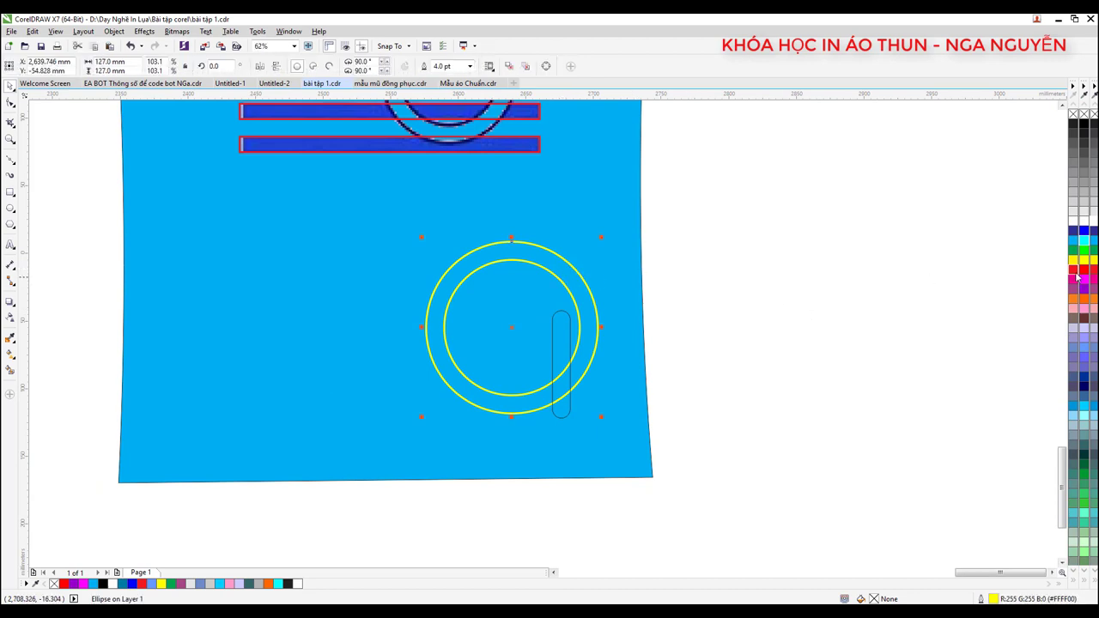
click(1082, 271)
- Check the red and inner circles, leaving the inner circle selected
click(504, 316)
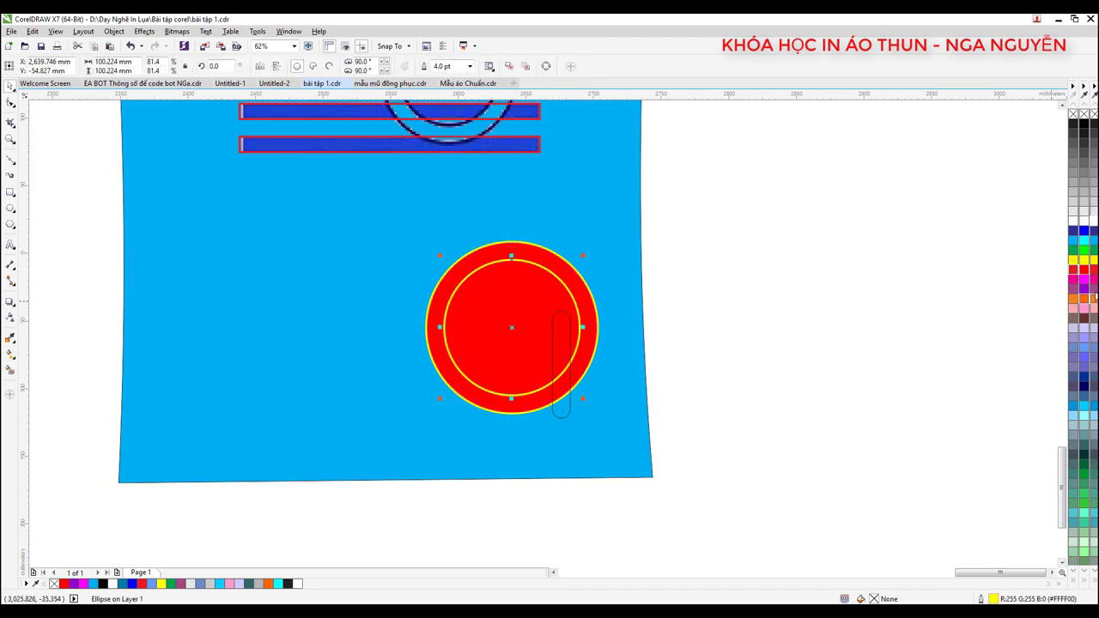
click(654, 326)
scroll(654, 327, down, 2)
scroll(514, 148, up, 3)
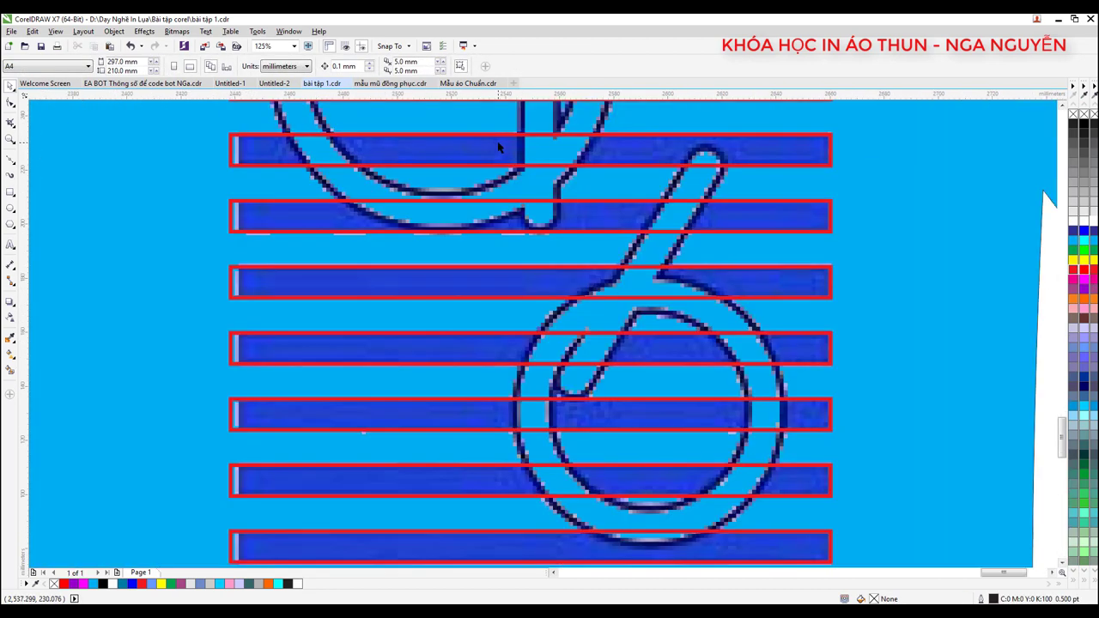
scroll(479, 184, down, 2)
scroll(599, 389, up, 3)
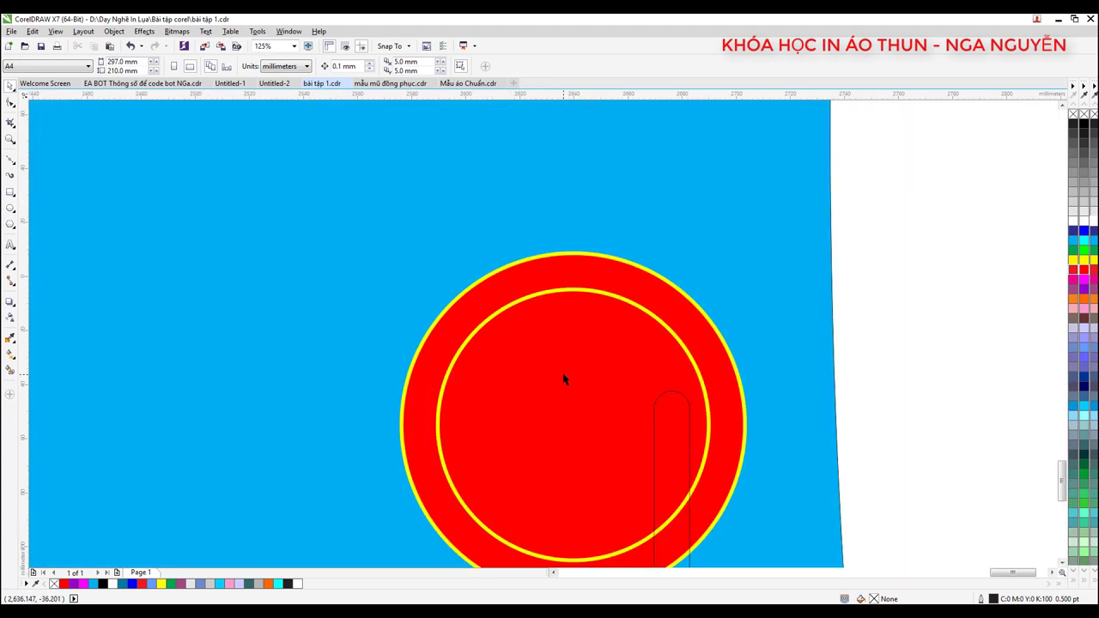
click(562, 375)
scroll(561, 375, down, 3)
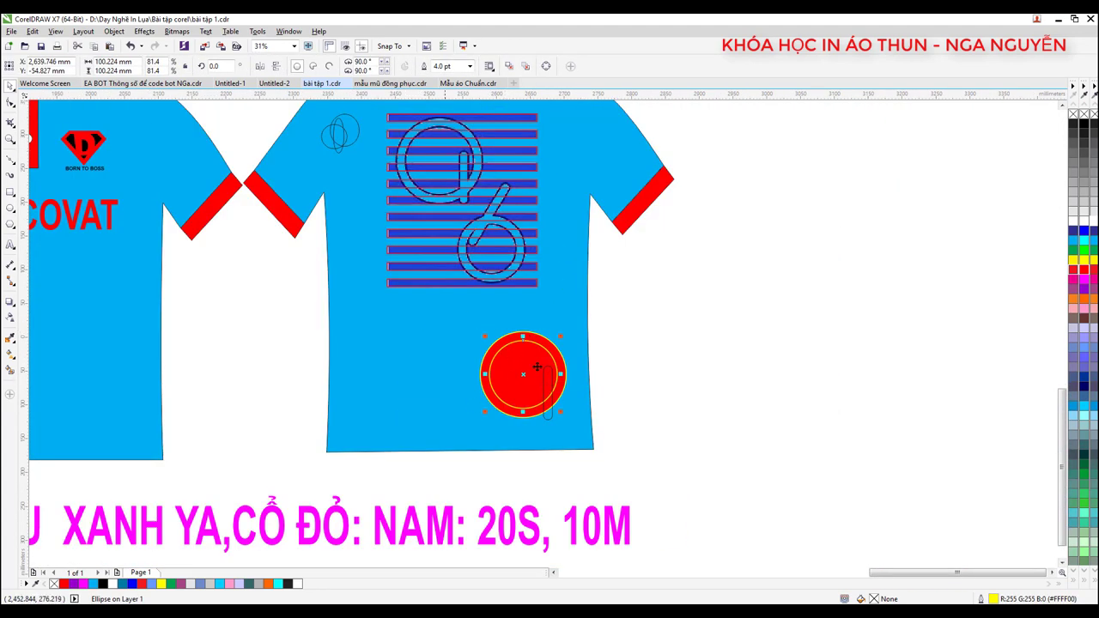
click(669, 376)
scroll(524, 373, up, 1)
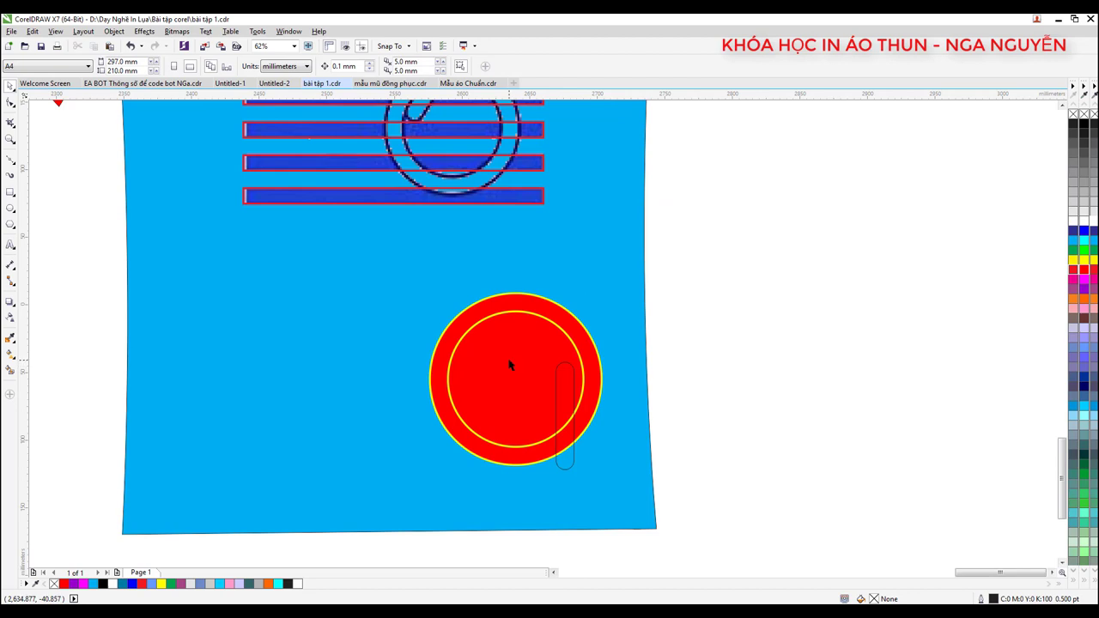
click(495, 327)
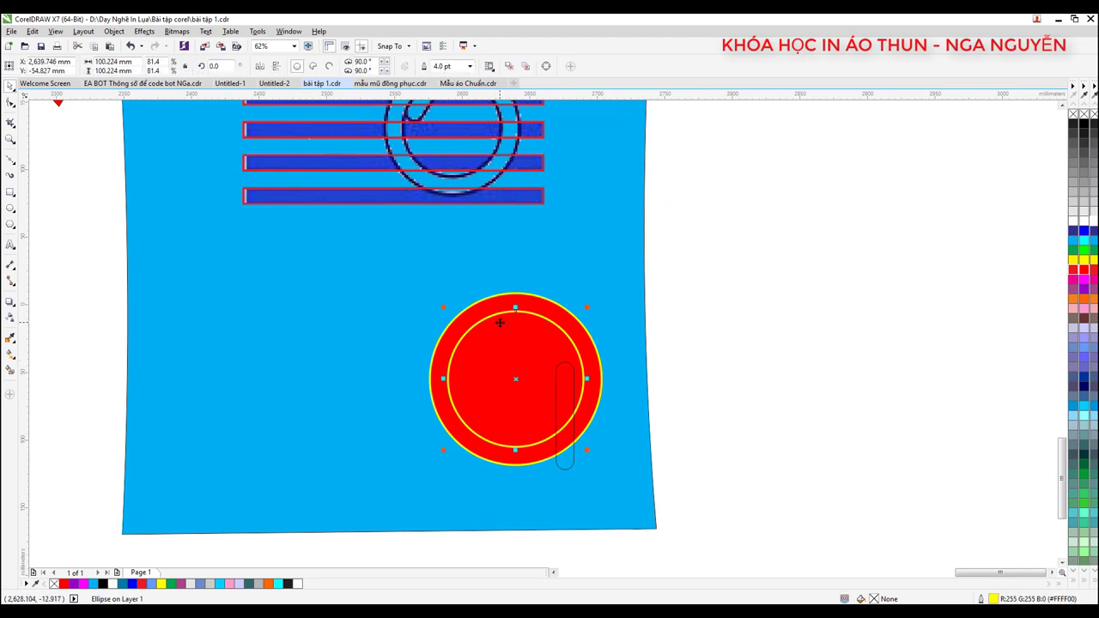
- Trim the inner circle out of the red circle to leave a red ring
shift+click(506, 297)
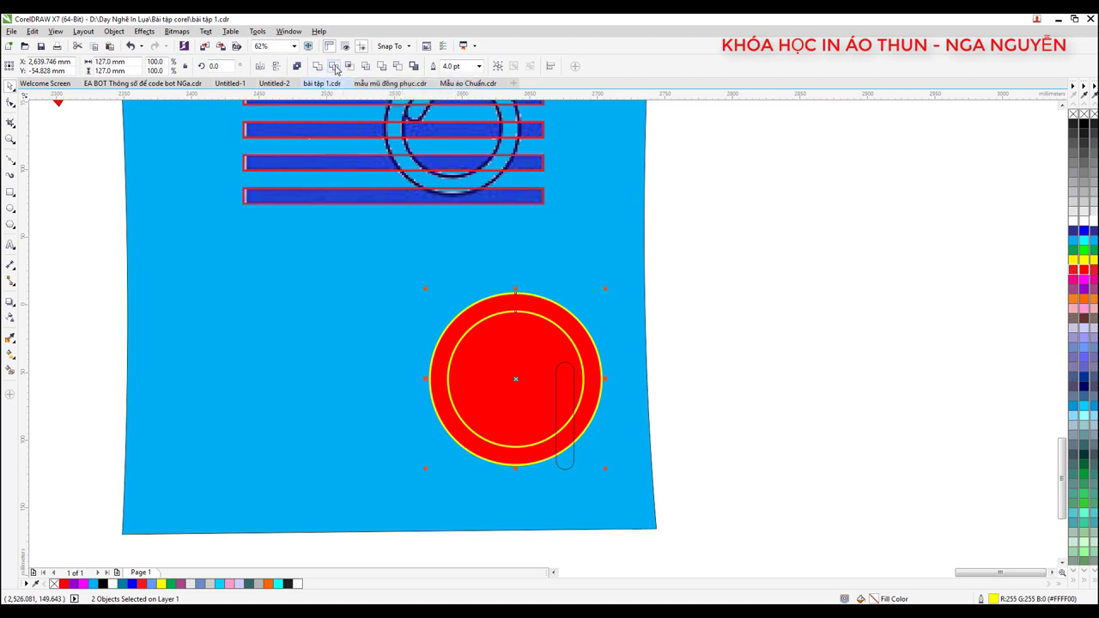
click(335, 67)
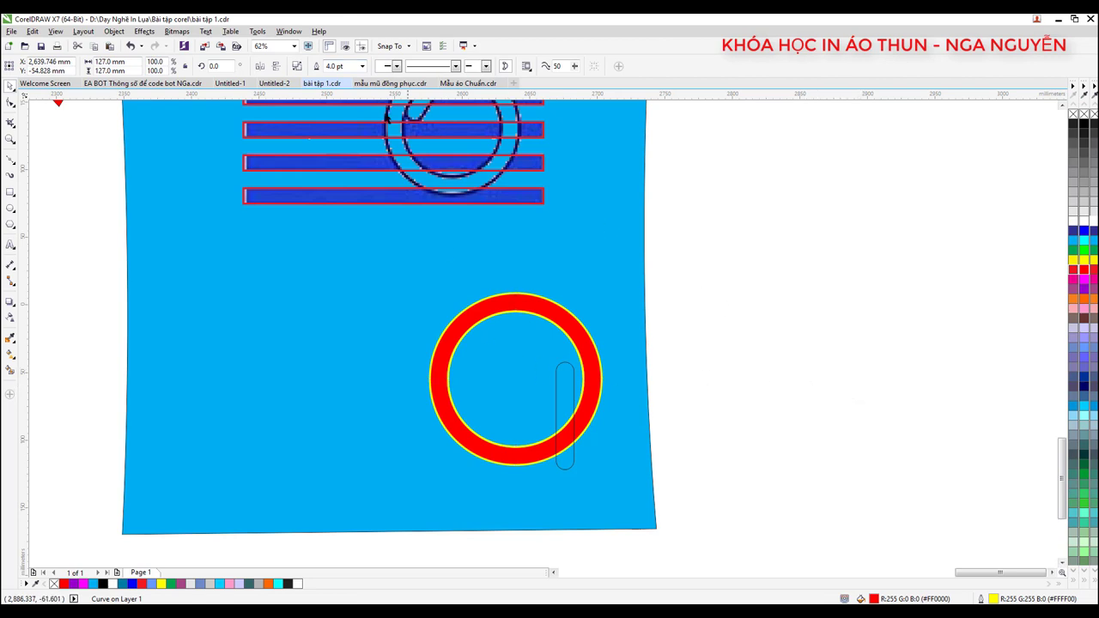
key(Escape)
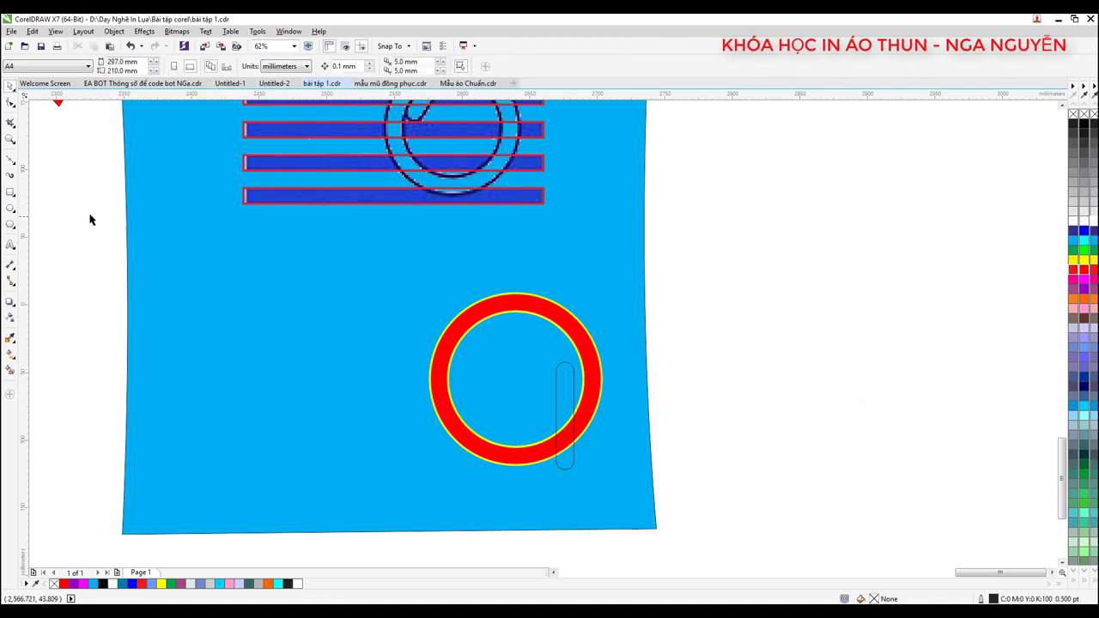
- Draw a small ellipse and a large overlapping red-filled circle beside the page
click(10, 208)
drag(710, 231, 832, 318)
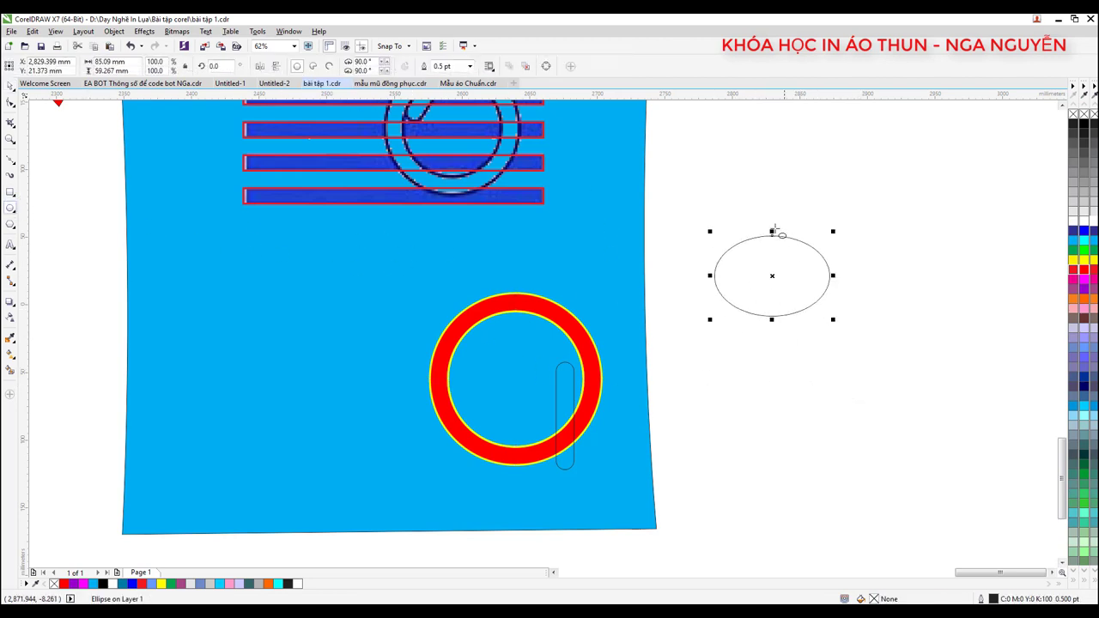
drag(759, 197, 947, 393)
click(11, 86)
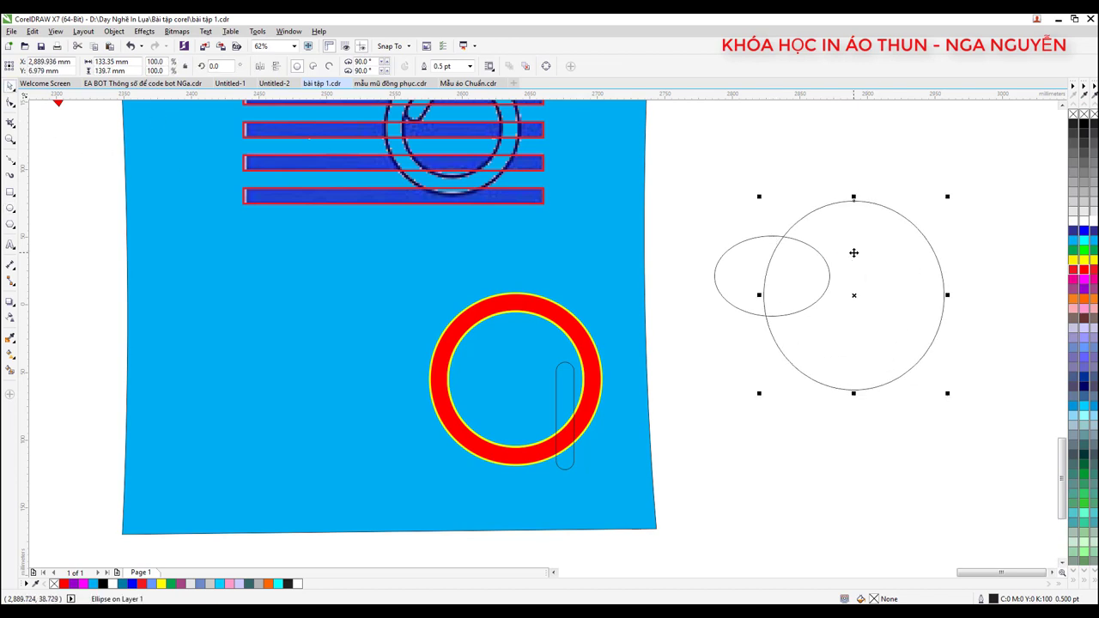
click(1084, 269)
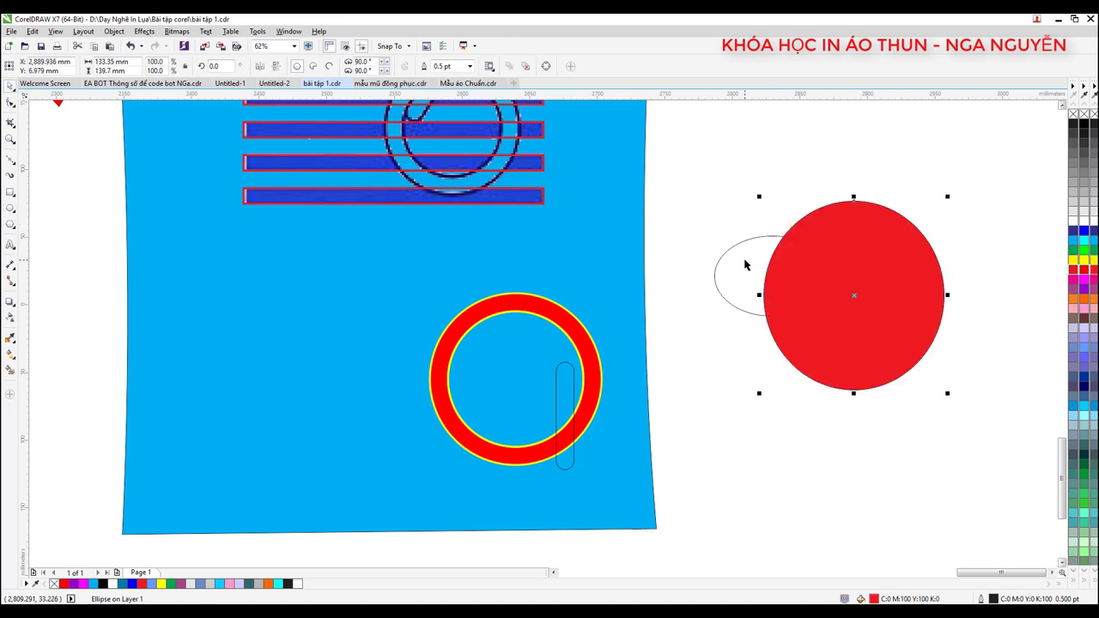
click(745, 265)
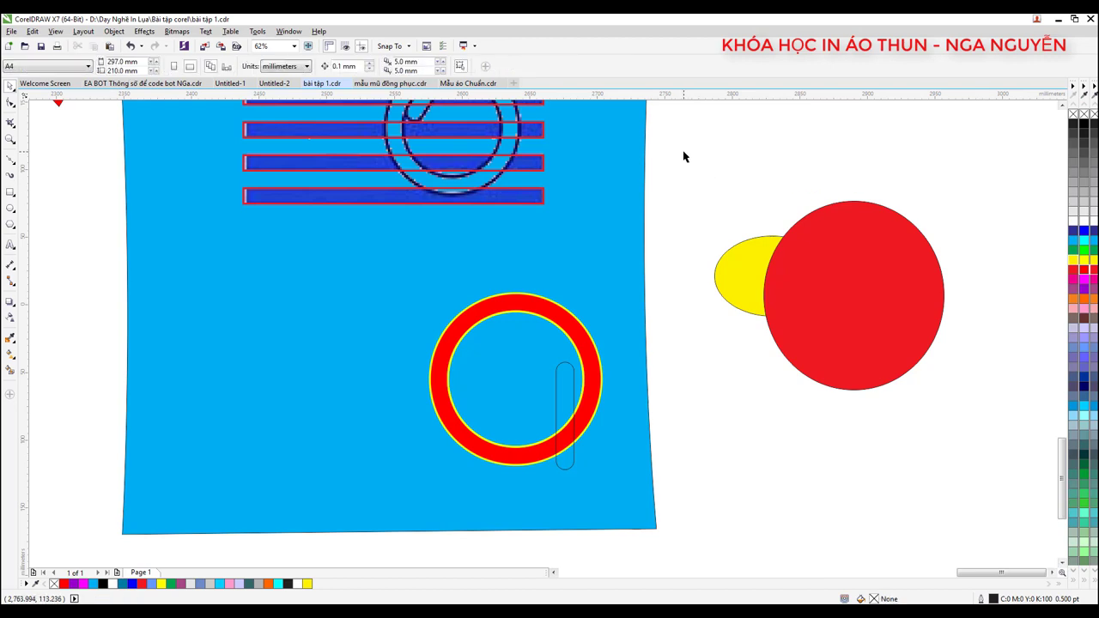
- Test a weld and undo it, then trim the red circle with the yellow ellipse into a crescent
drag(683, 155, 1054, 446)
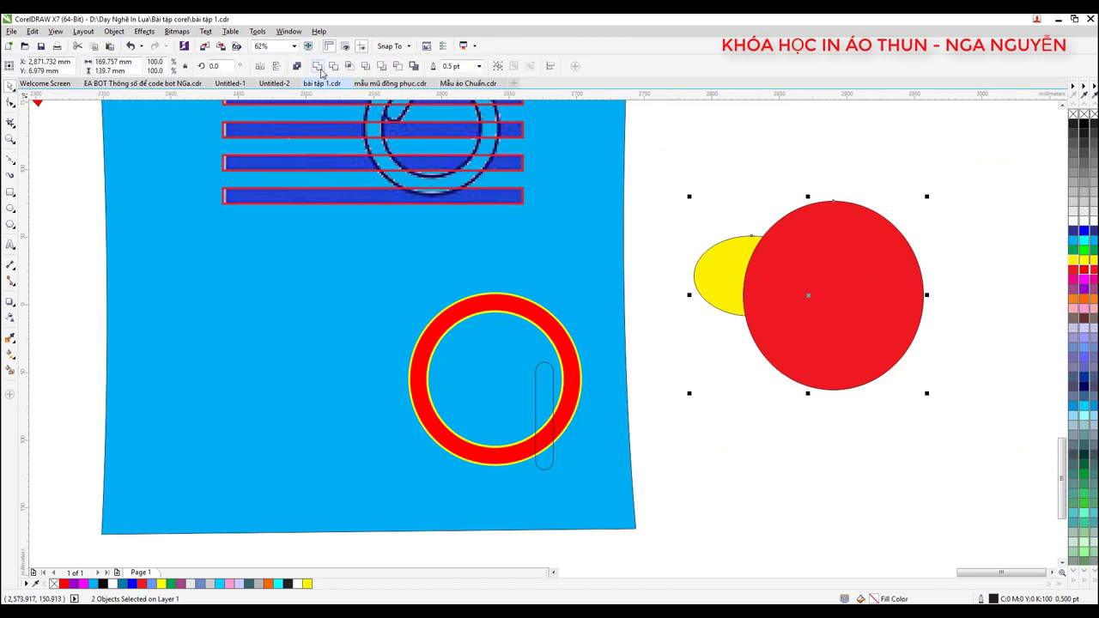
click(319, 68)
key(ctrl+z)
click(810, 167)
click(732, 257)
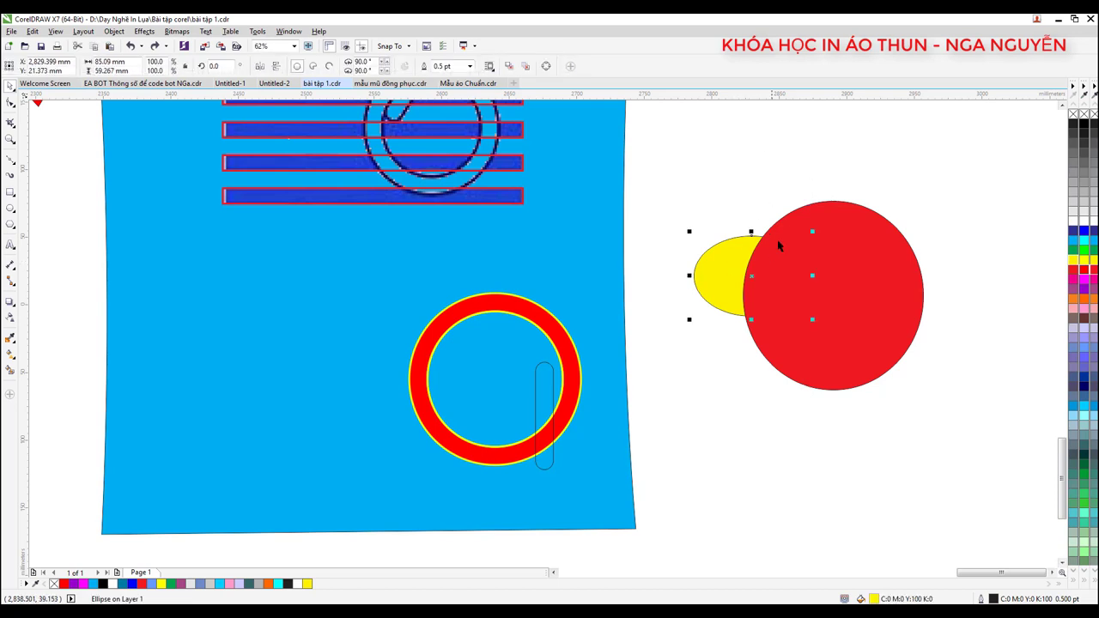
click(750, 189)
click(728, 267)
shift+click(845, 256)
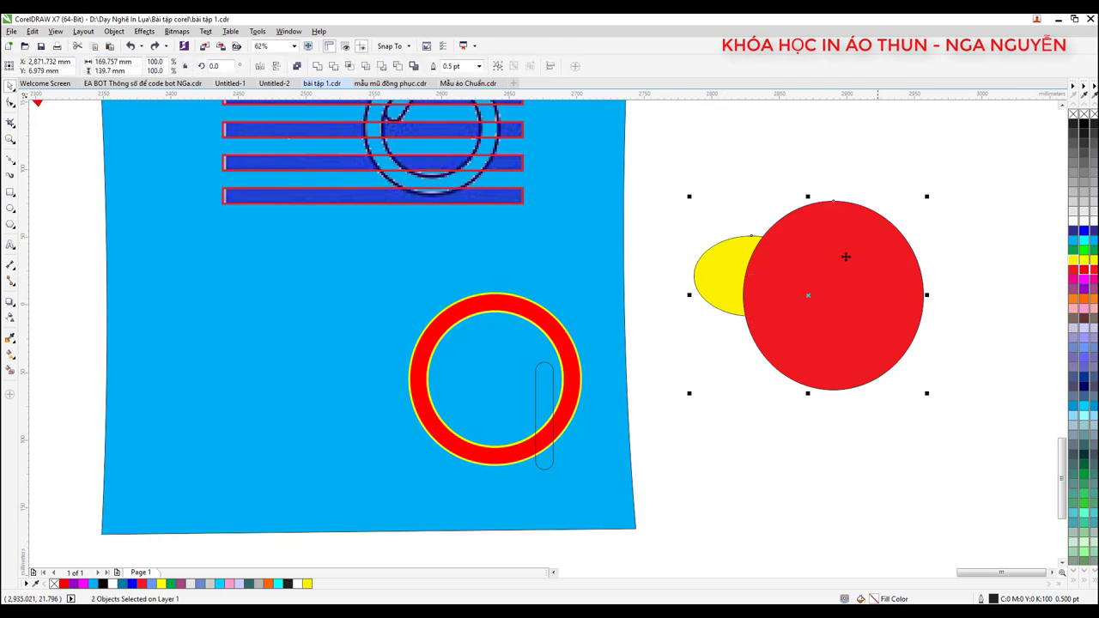
click(337, 72)
key(Escape)
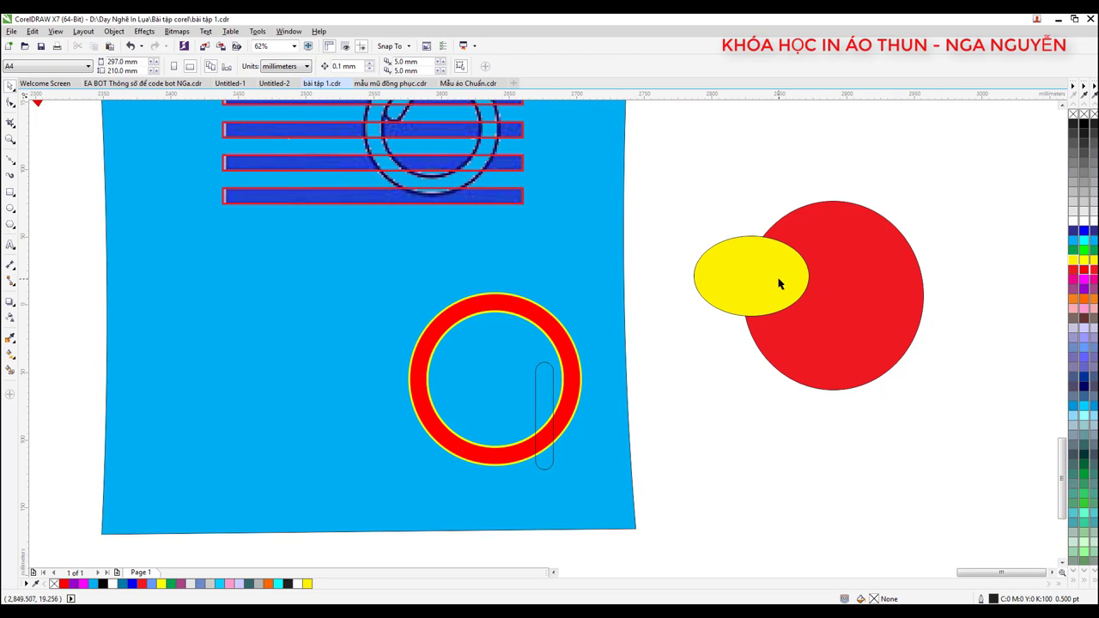
- Trim the yellow ellipse with the red crescent and set it just beneath the crescent
drag(779, 283, 792, 448)
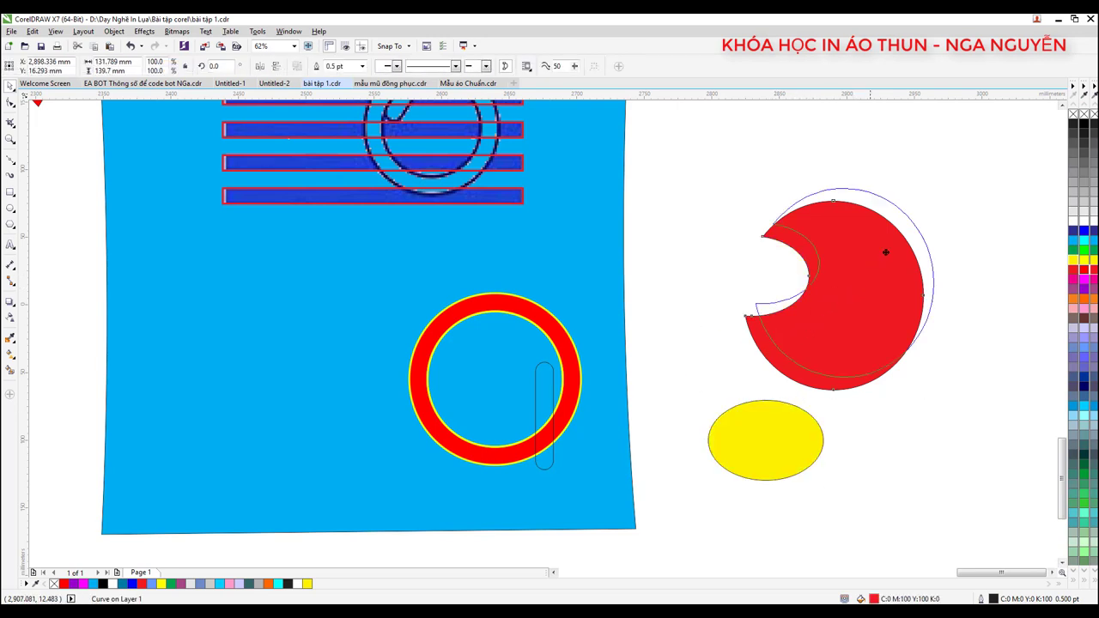
mouse_move(836, 301)
mouse_down()
mouse_move(878, 256)
mouse_move(781, 334)
mouse_move(959, 535)
mouse_up()
click(793, 208)
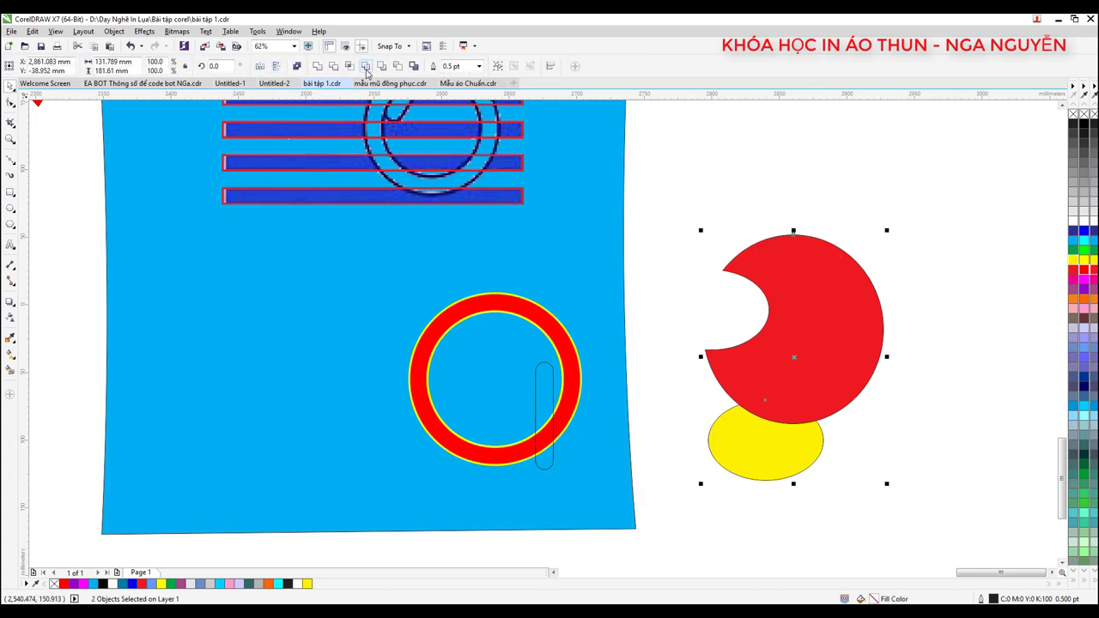
click(367, 68)
drag(853, 367, 905, 308)
drag(802, 455, 861, 390)
click(730, 452)
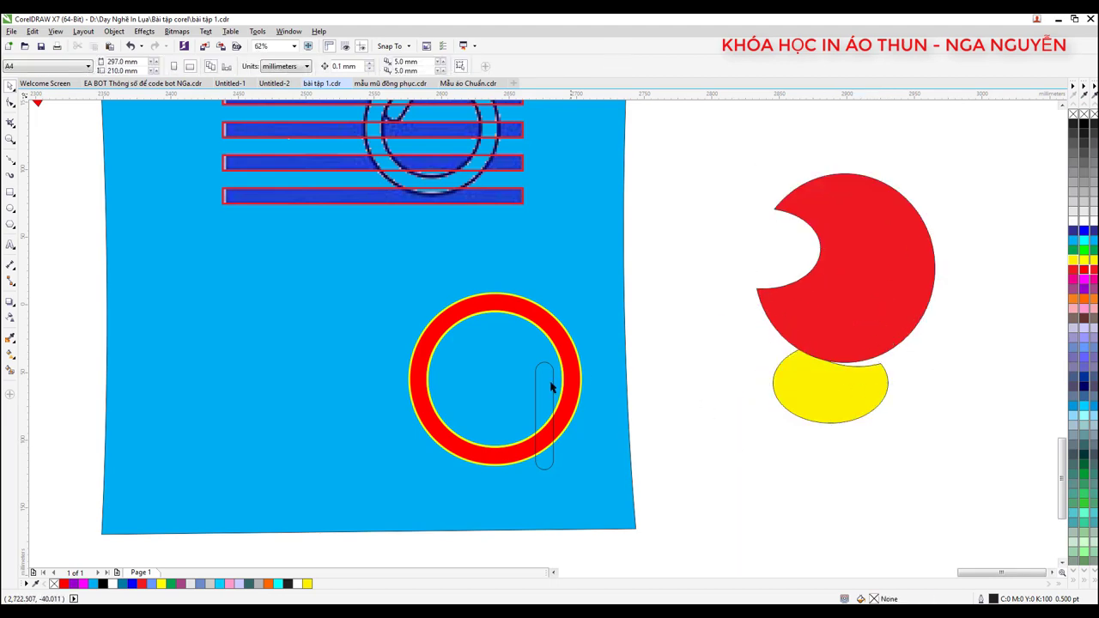
scroll(549, 386, up, 2)
- Weld the rounded stem bar together with the red ring into one yellow-edged q
scroll(545, 417, down, 5)
scroll(546, 280, up, 1)
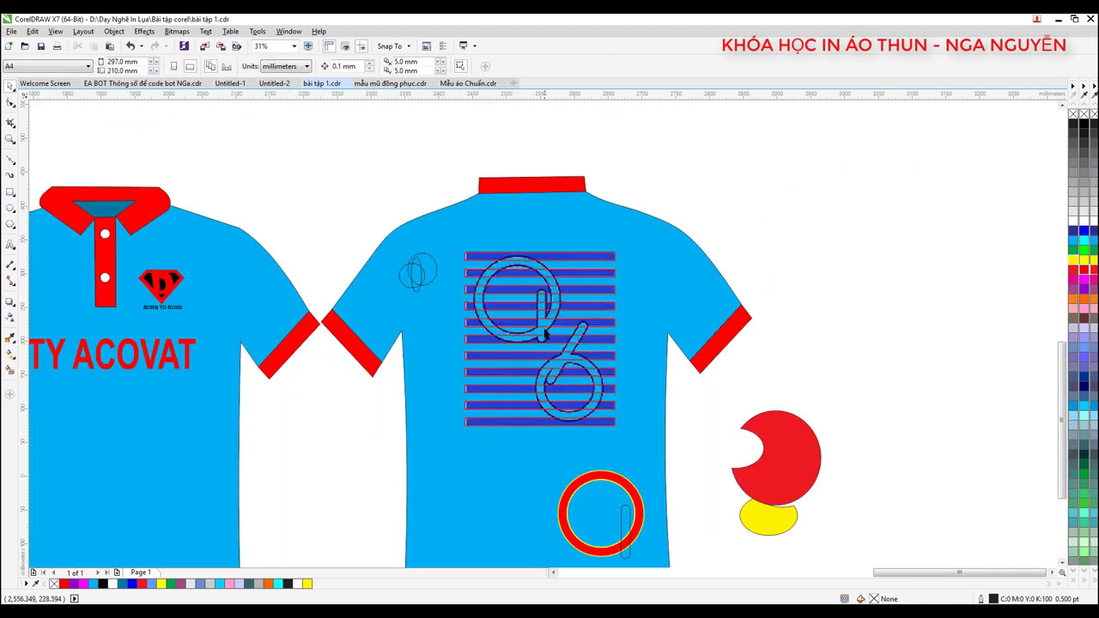
scroll(545, 333, up, 1)
scroll(527, 275, up, 1)
scroll(532, 277, down, 2)
scroll(527, 279, up, 2)
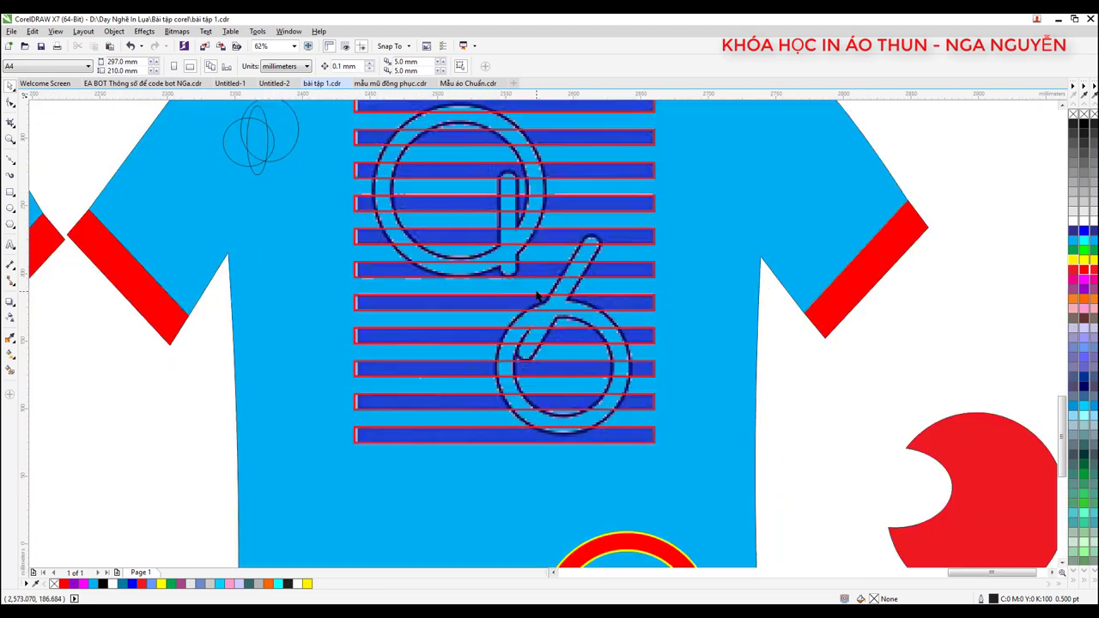
scroll(542, 239, down, 2)
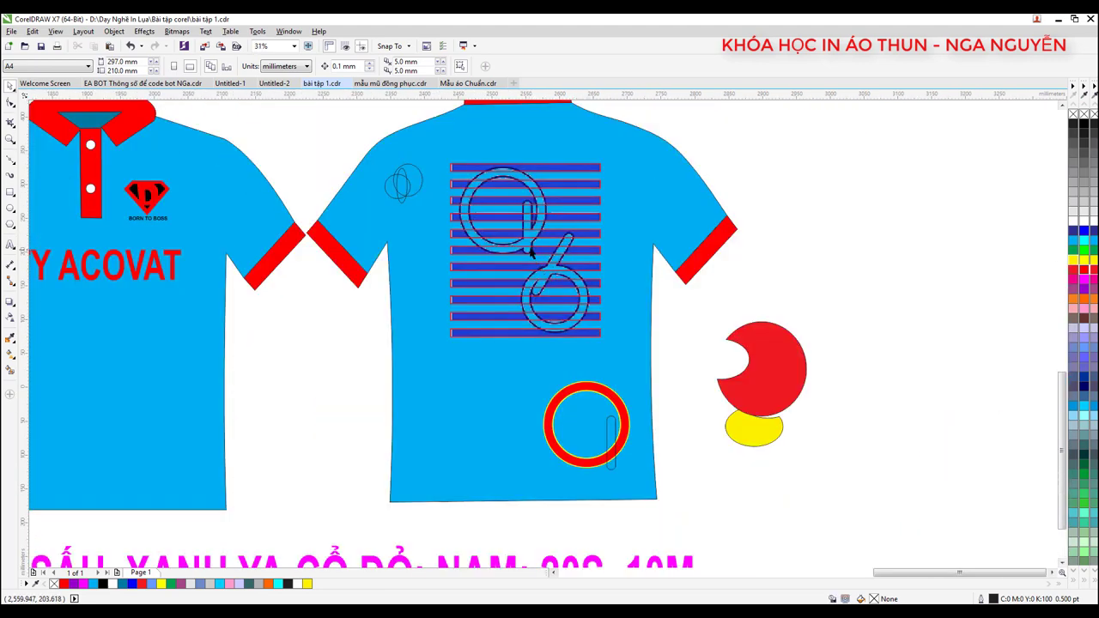
scroll(525, 225, up, 2)
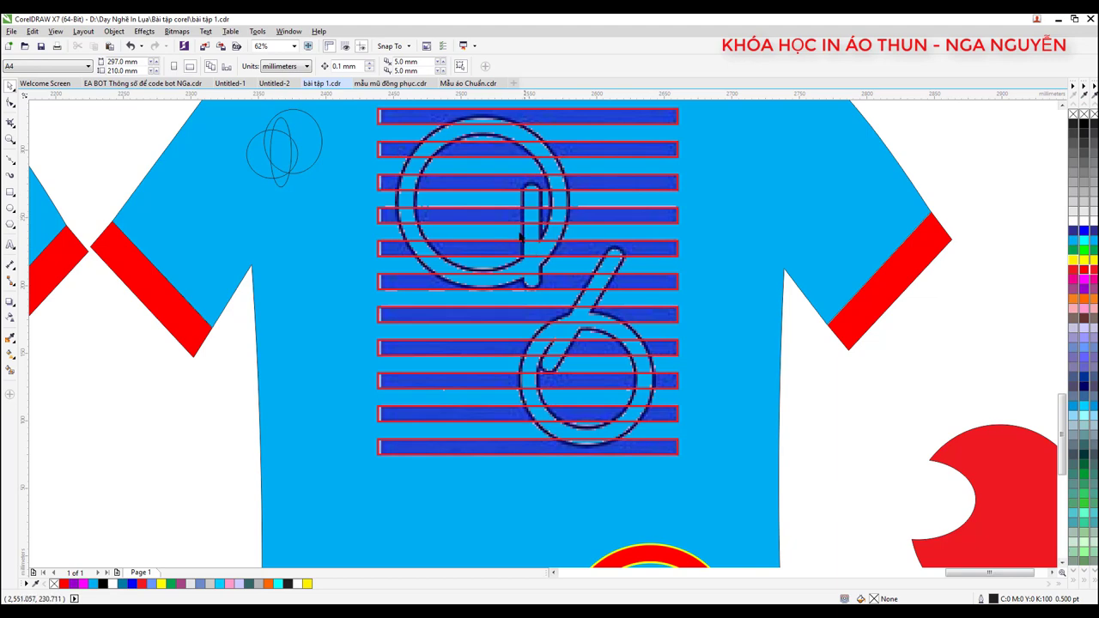
scroll(521, 232, down, 2)
scroll(567, 274, up, 1)
scroll(567, 258, up, 1)
click(567, 267)
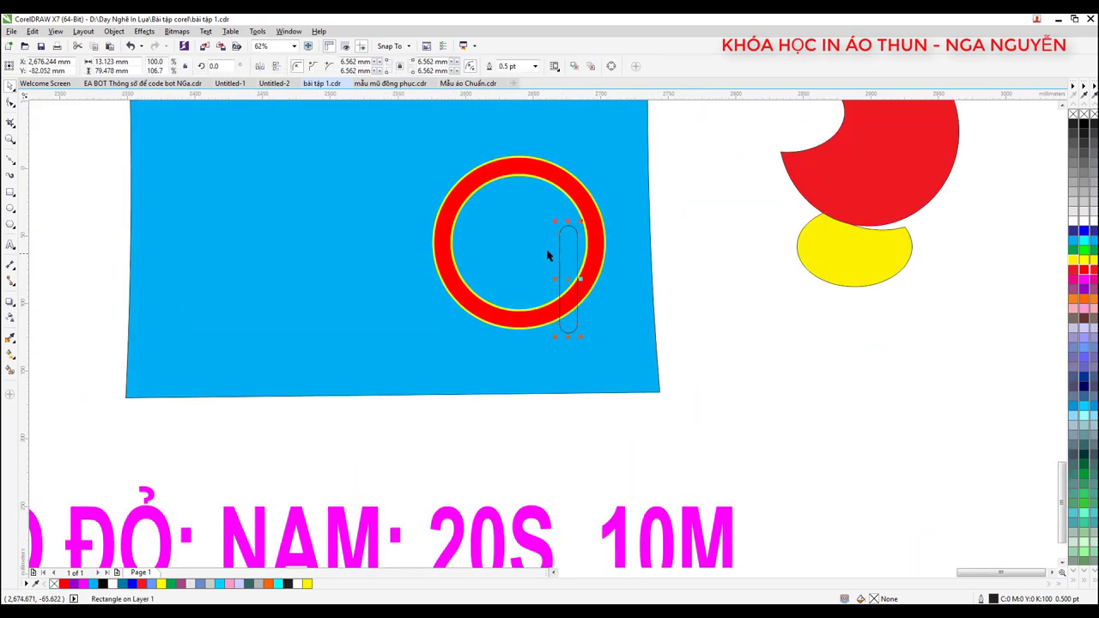
shift+click(466, 199)
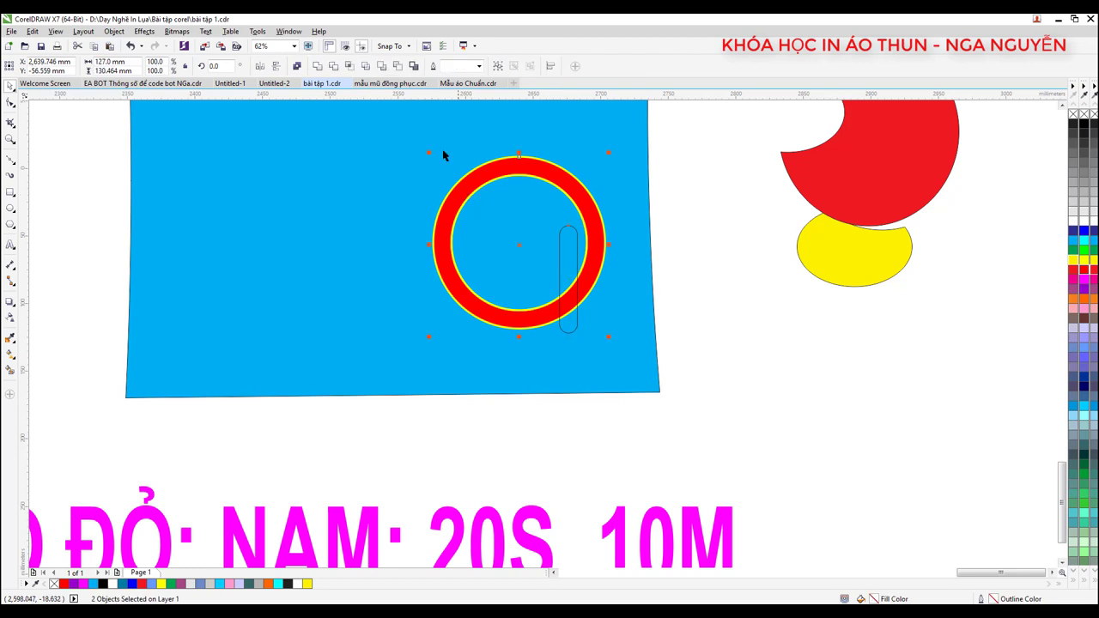
click(322, 67)
- Select the Q ring and apply the Knife tool to the inner yellow ellipse
scroll(569, 283, up, 1)
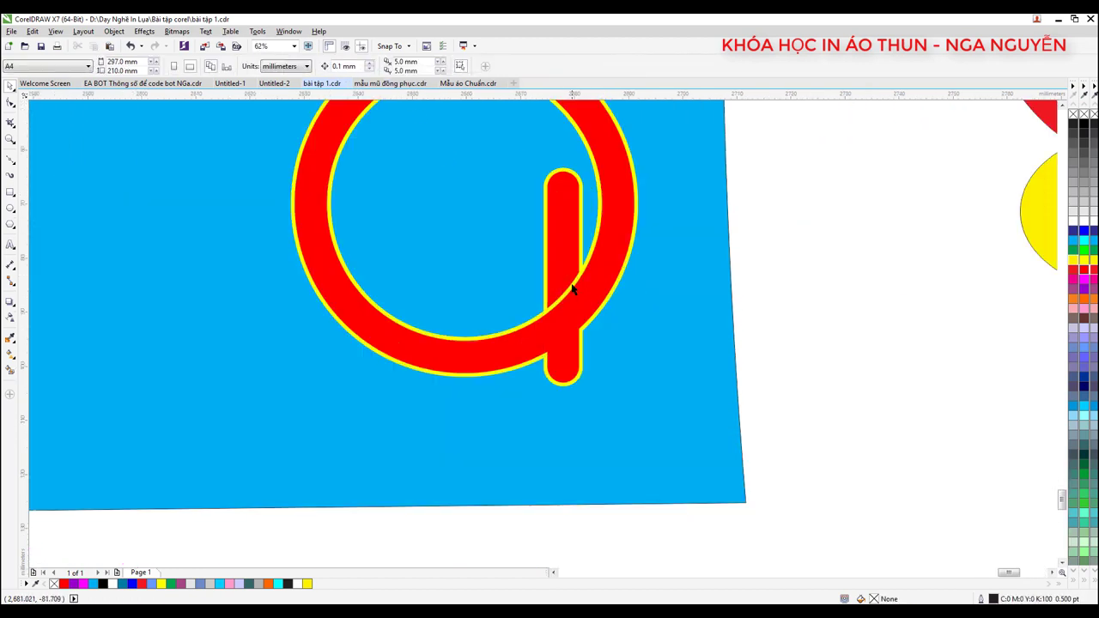
scroll(569, 283, up, 1)
click(574, 296)
scroll(573, 296, down, 2)
scroll(574, 296, up, 3)
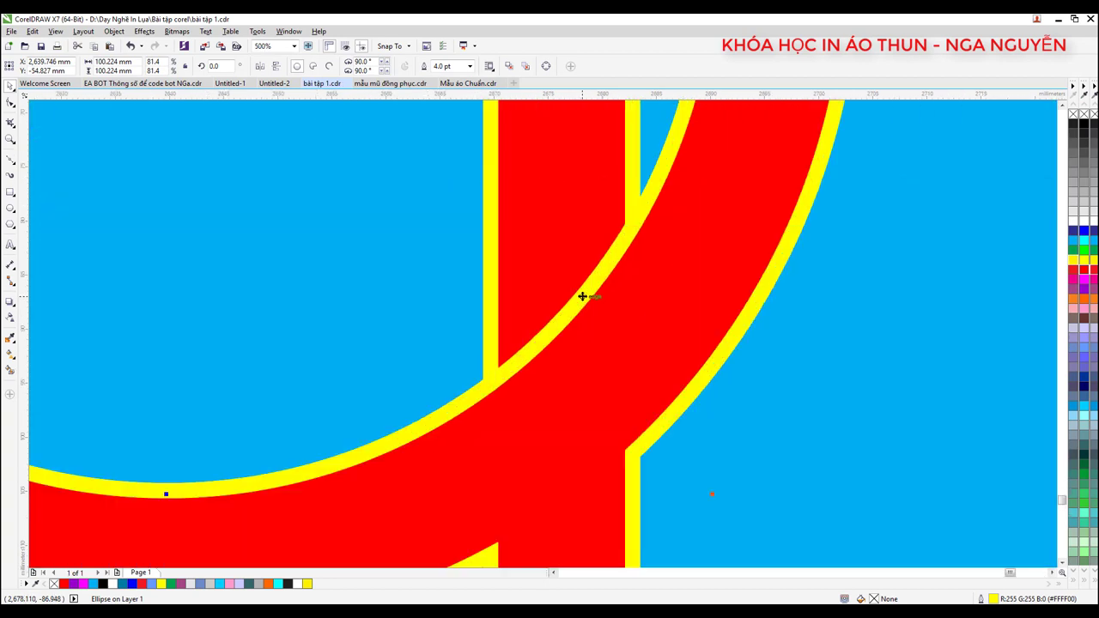
scroll(581, 295, down, 2)
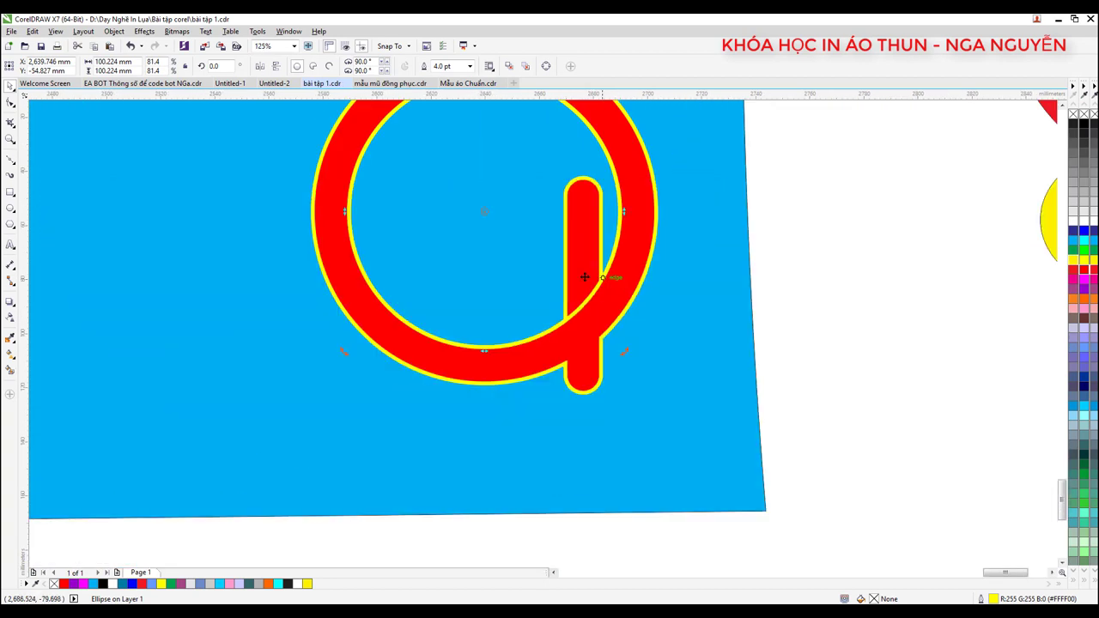
scroll(616, 318, up, 2)
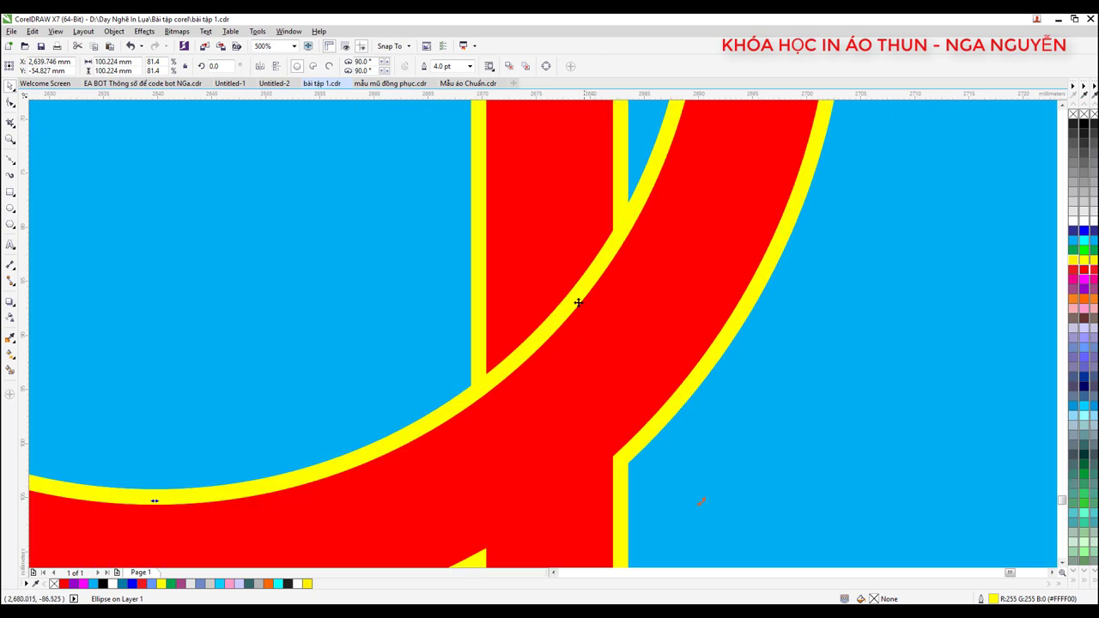
click(15, 128)
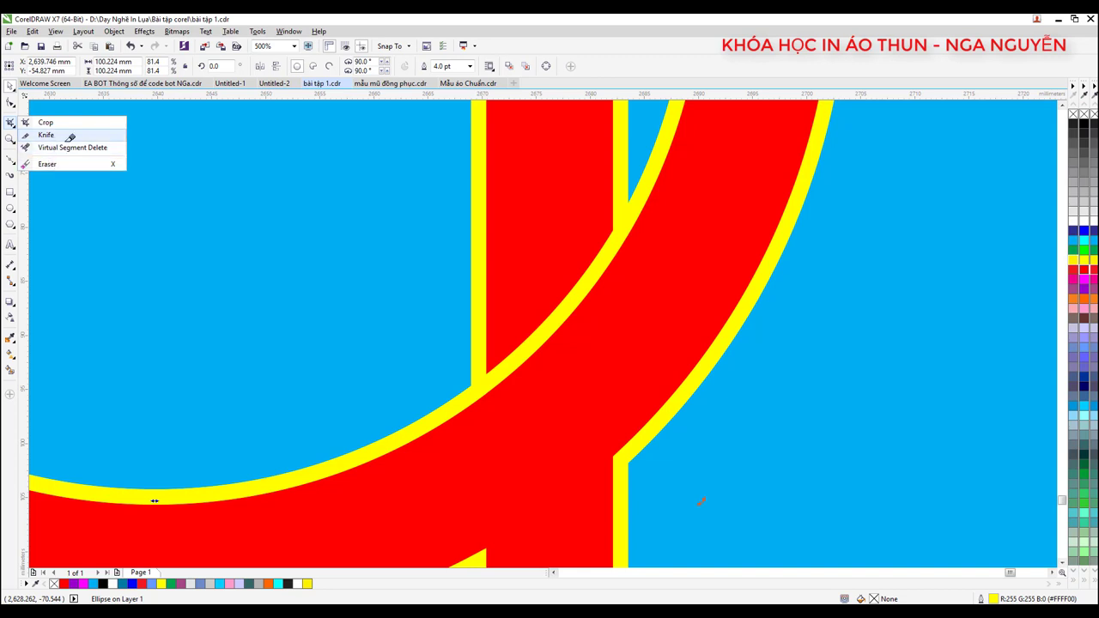
click(67, 136)
scroll(593, 335, up, 1)
click(601, 335)
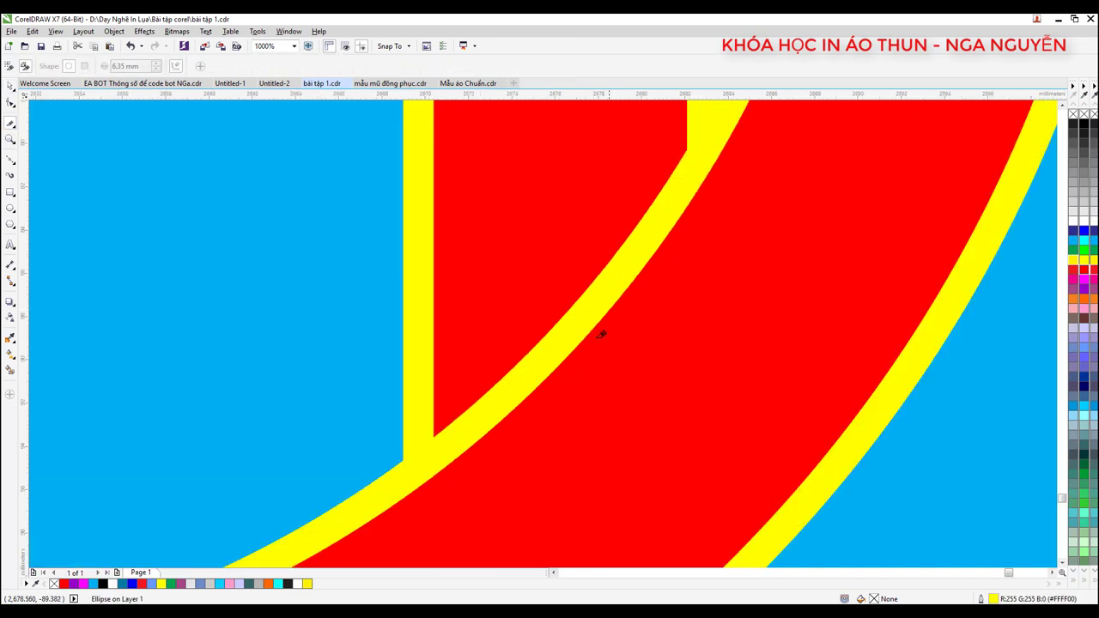
- Try the Eraser tool from the Crop flyout, then go back to the Pick tool
right_click(13, 129)
click(12, 126)
click(12, 126)
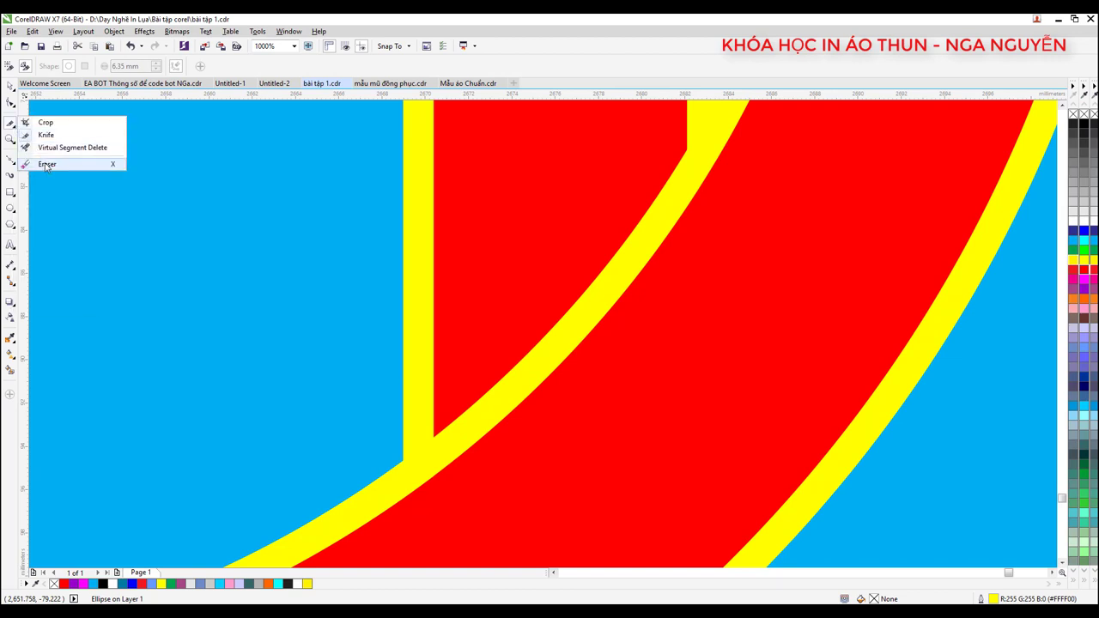
click(46, 165)
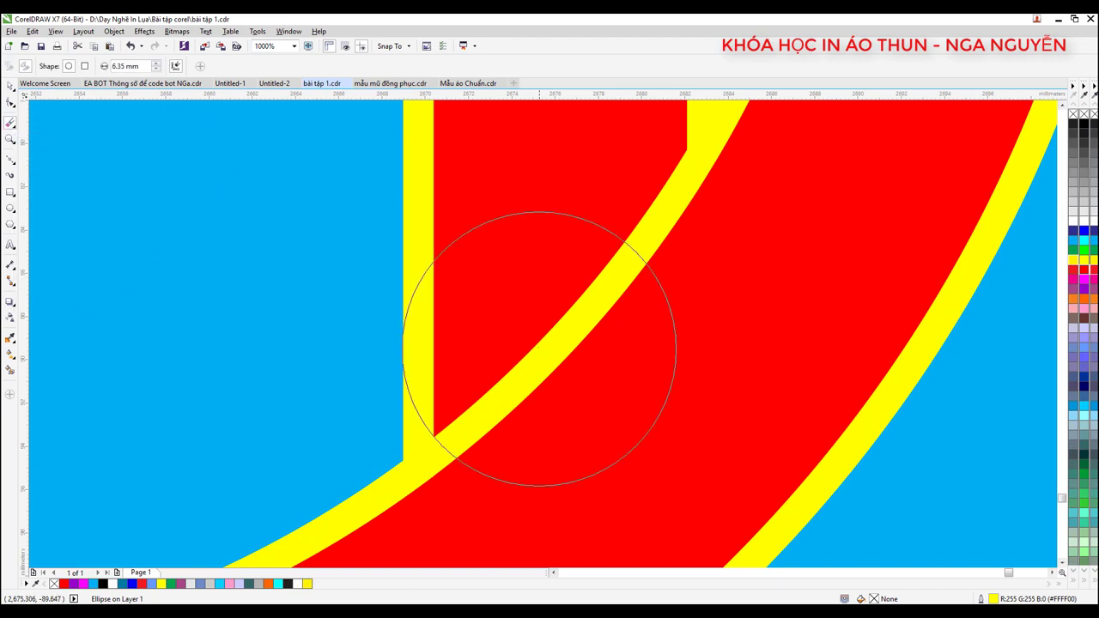
right_click(14, 130)
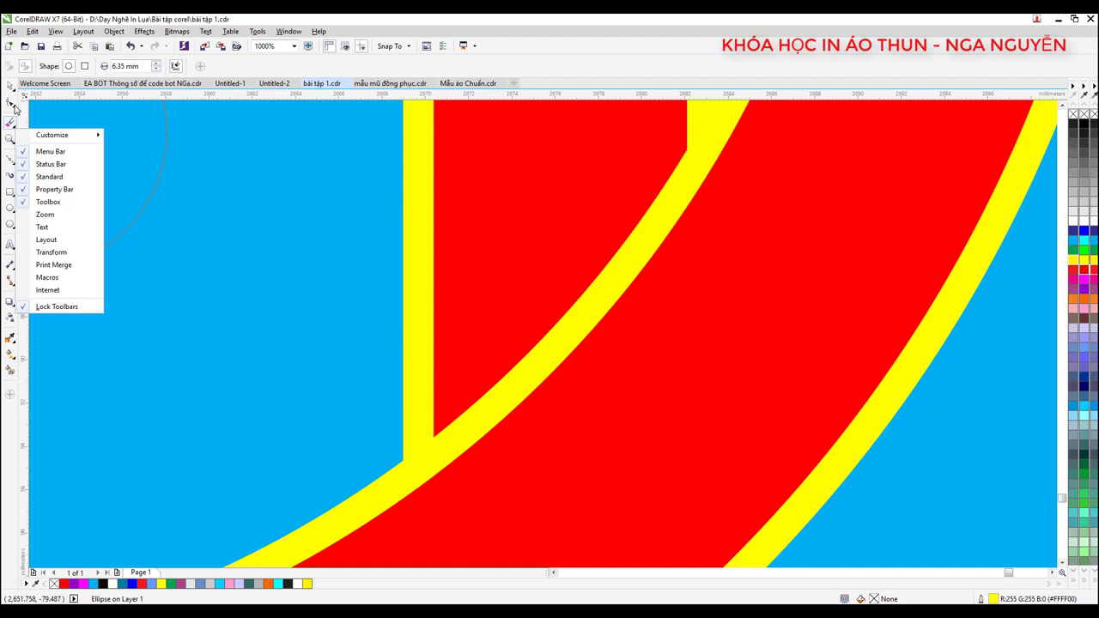
click(14, 107)
right_click(15, 108)
click(15, 107)
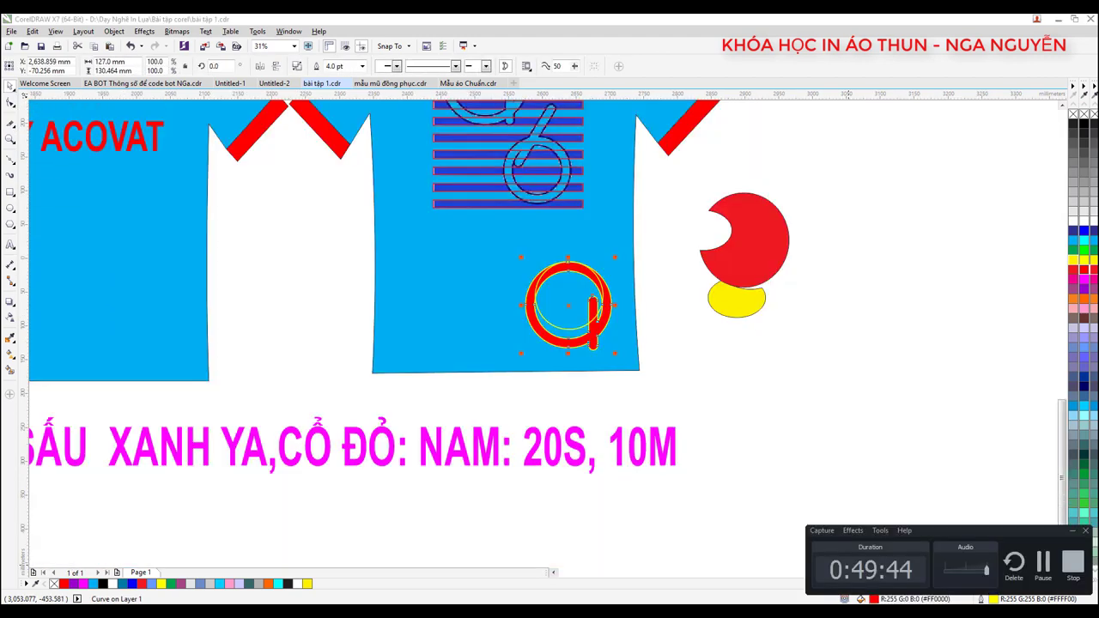
- Drag the inner yellow ellipse out of the Q's ring and delete it
scroll(632, 328, up, 2)
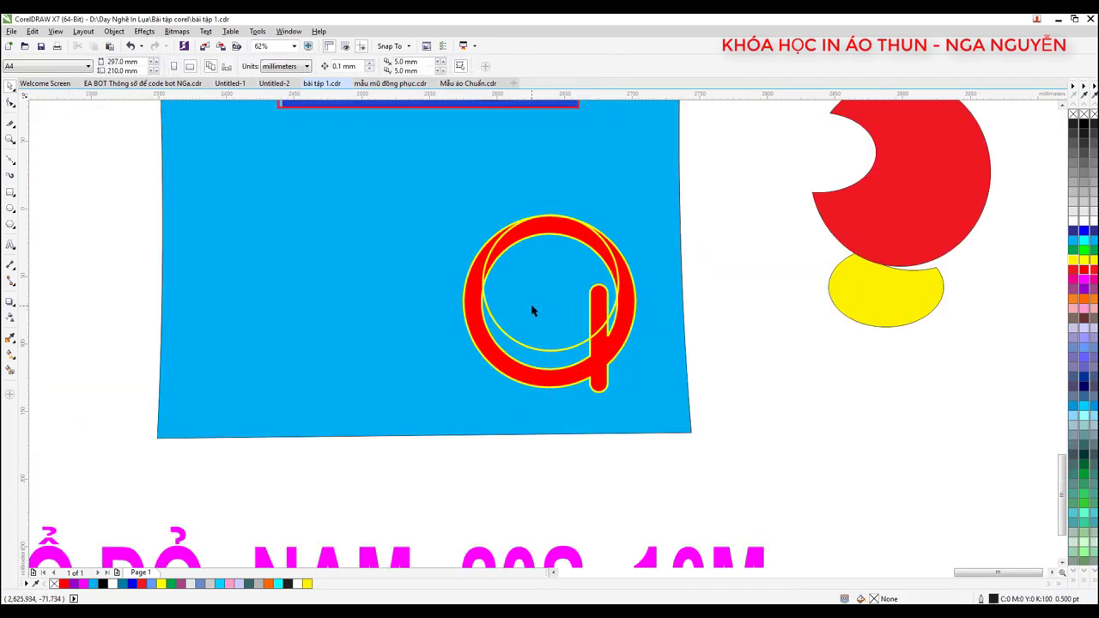
mouse_move(527, 284)
mouse_down()
mouse_move(510, 306)
mouse_move(597, 294)
mouse_up()
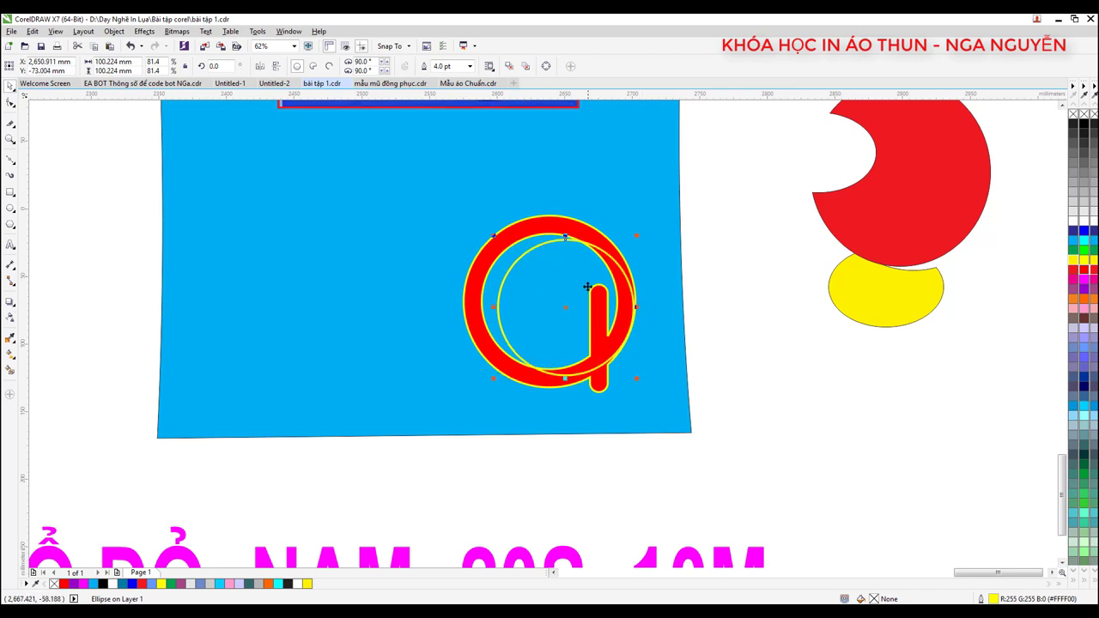
key(Delete)
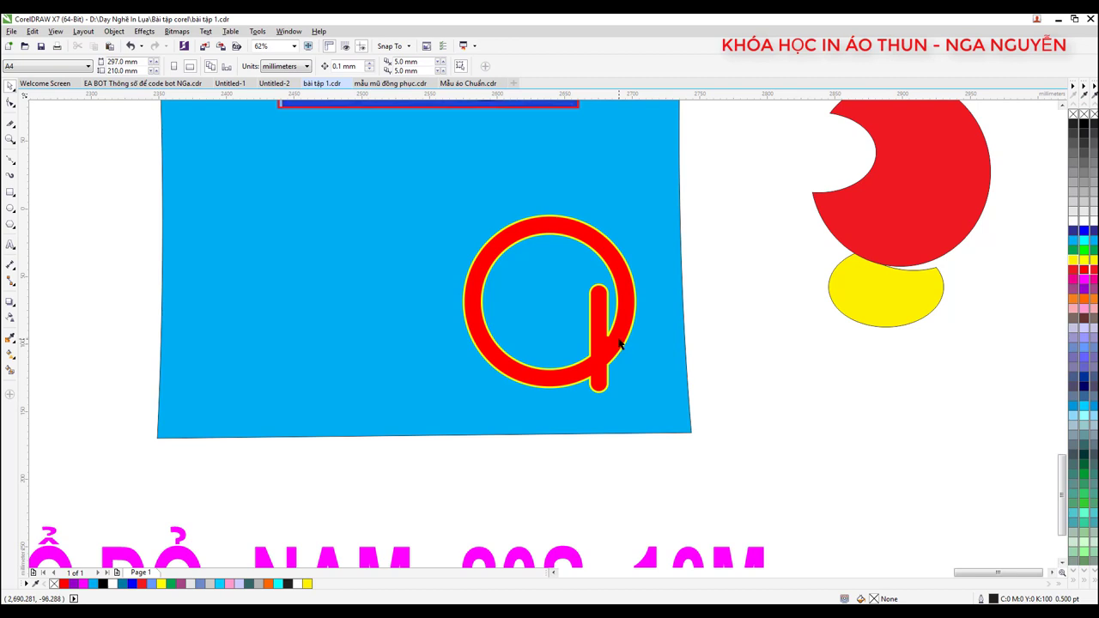
- Draw a large closed triangle beside the Q with the Bezier tool
click(10, 160)
click(272, 277)
click(390, 255)
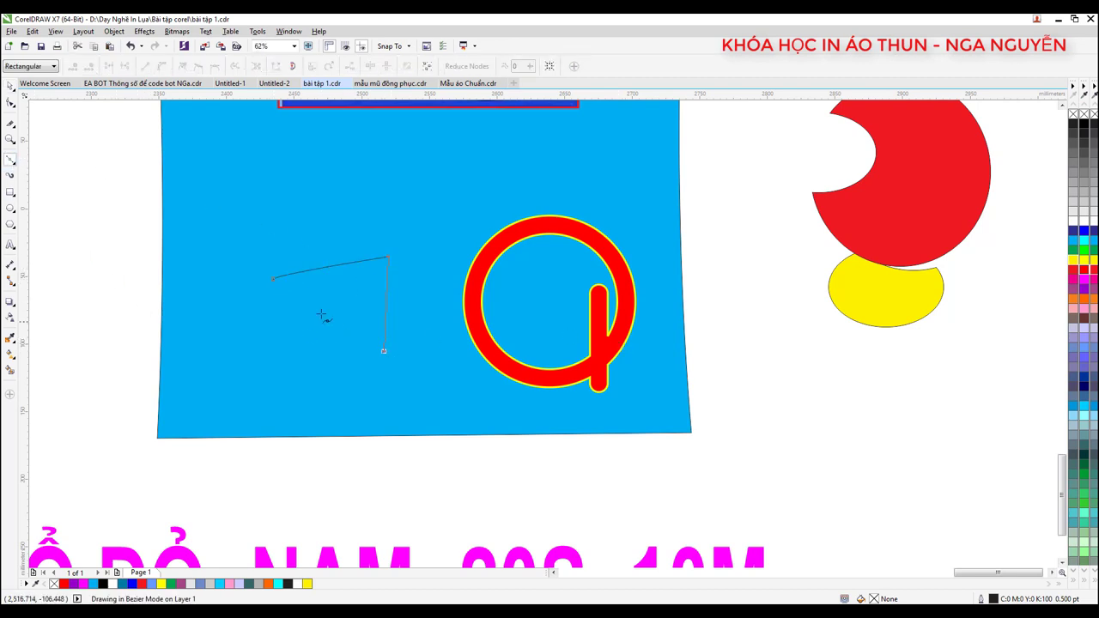
click(385, 352)
click(272, 278)
- Draw a smaller closed triangle overlapping the large triangle's top edge
scroll(319, 263, up, 3)
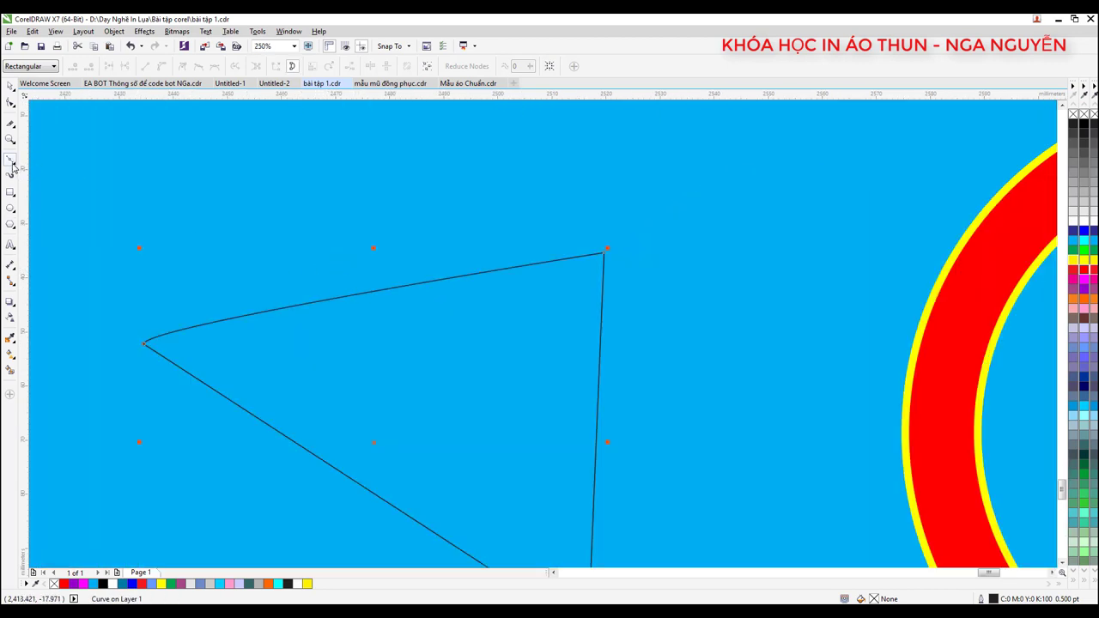
click(369, 256)
click(409, 318)
click(414, 225)
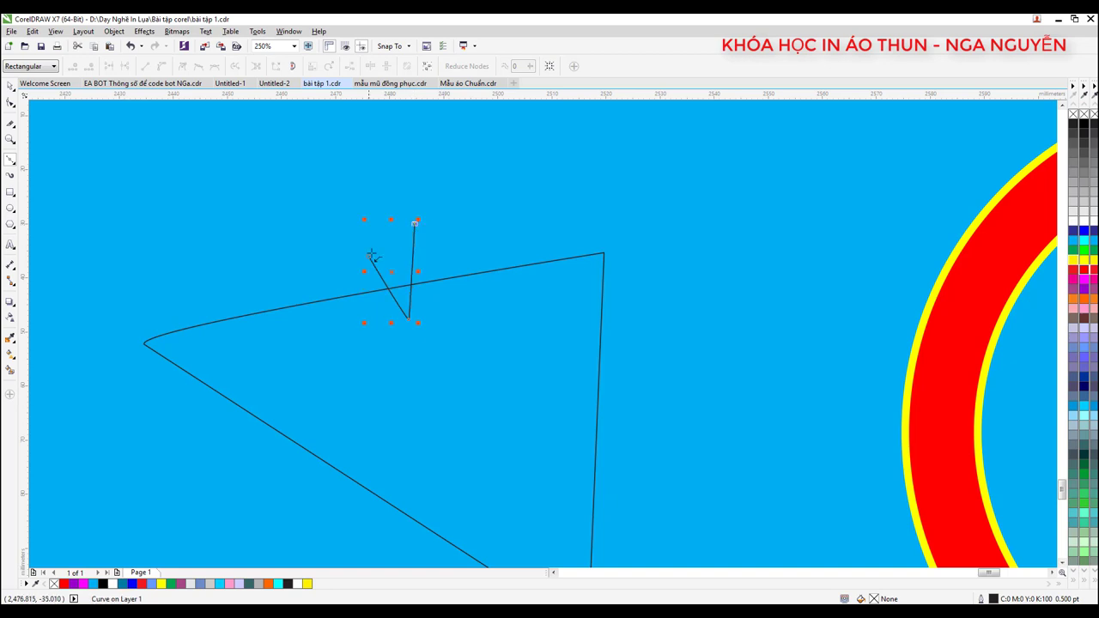
click(368, 255)
- Give the large triangle a red outline
click(10, 86)
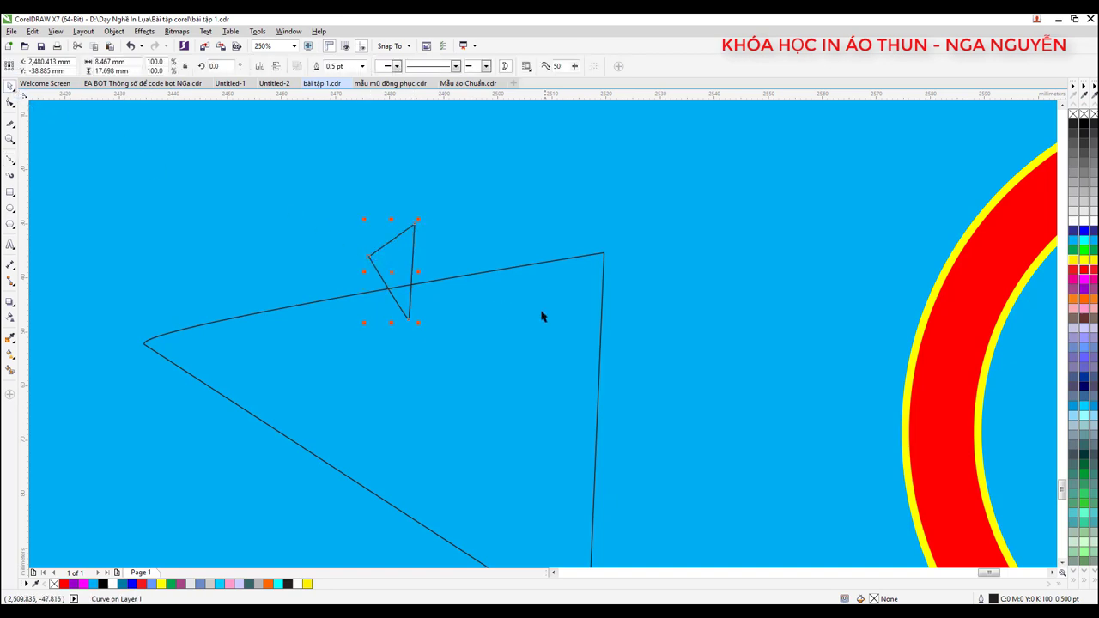
click(540, 311)
right_click(1086, 271)
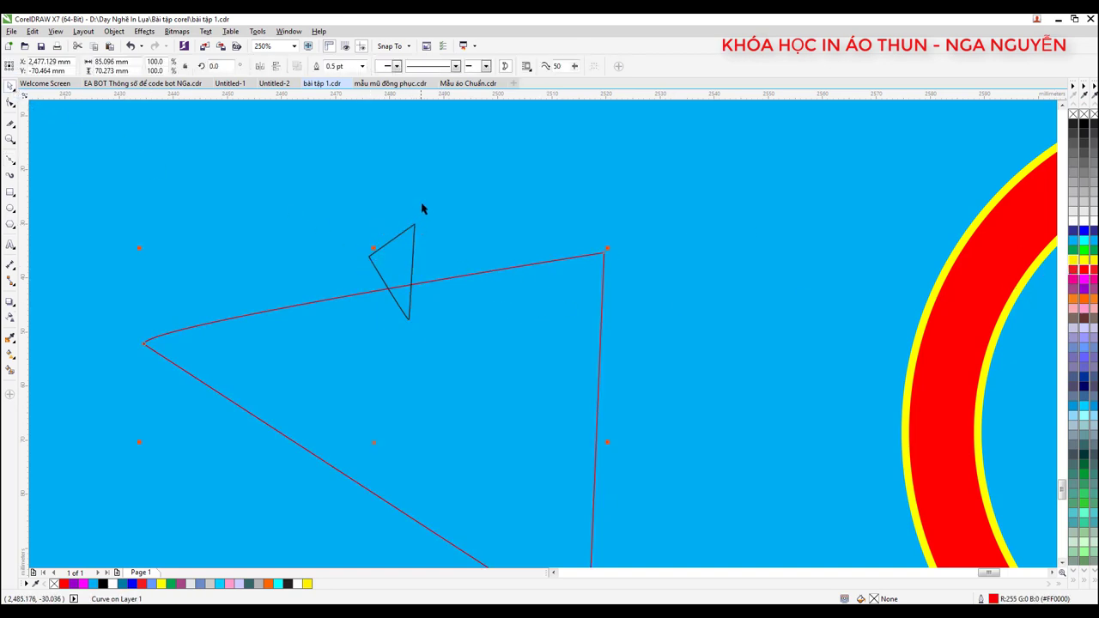
scroll(417, 216, down, 2)
- Set both triangles' outlines to 4.0 pt and group them
shift+click(410, 229)
click(479, 66)
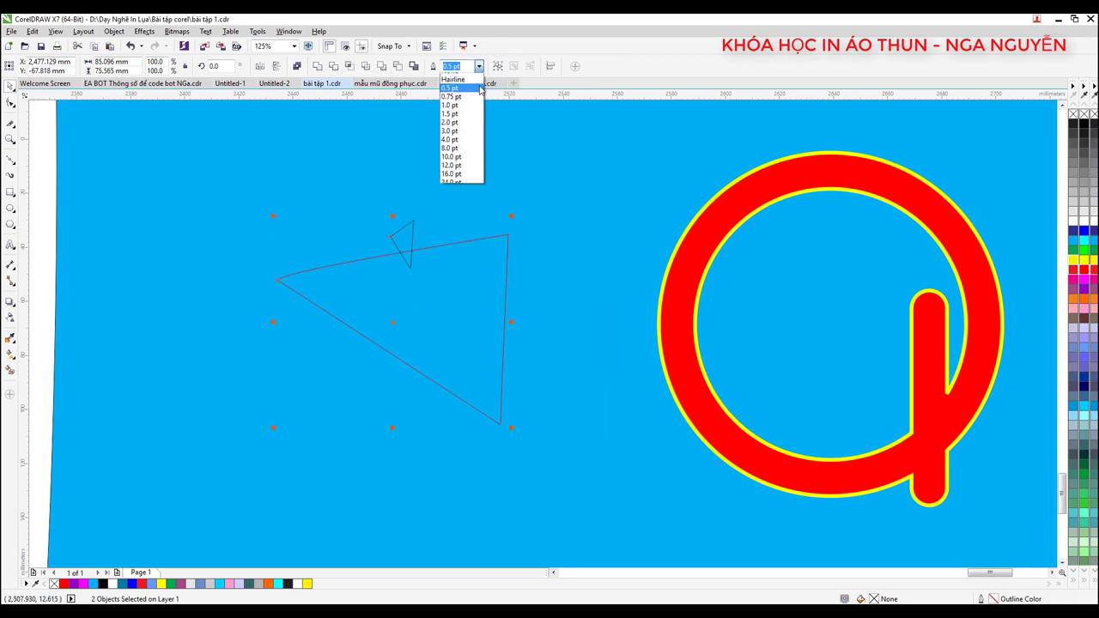
click(455, 175)
scroll(400, 257, up, 2)
key(ctrl+g)
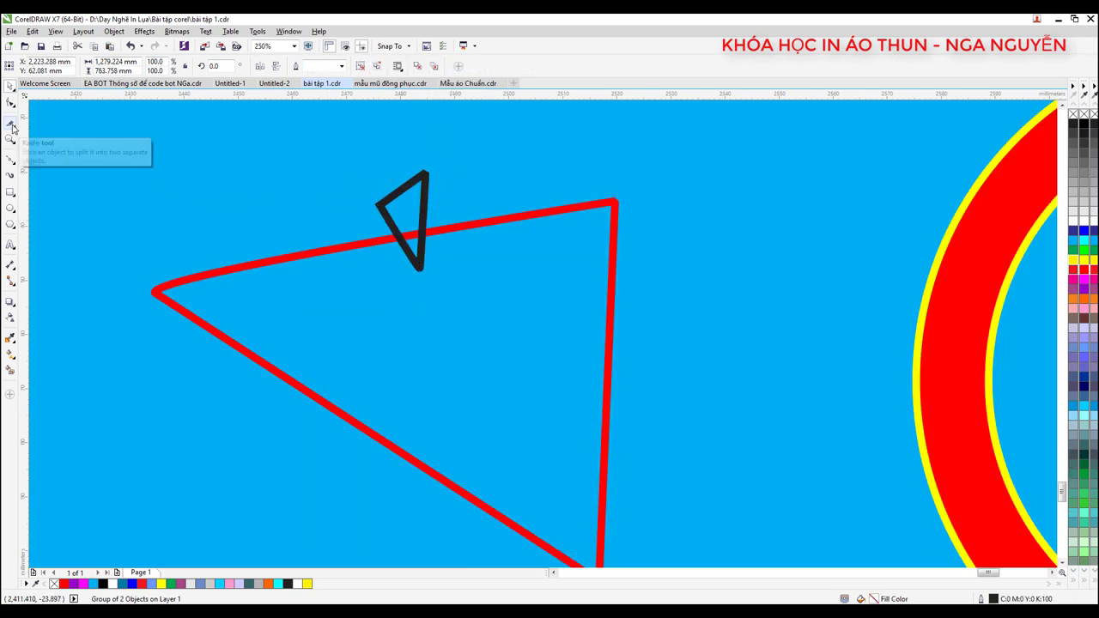
- Enlarge the small triangle to about 156% and shift it up slightly
ctrl+click(423, 239)
scroll(436, 241, down, 2)
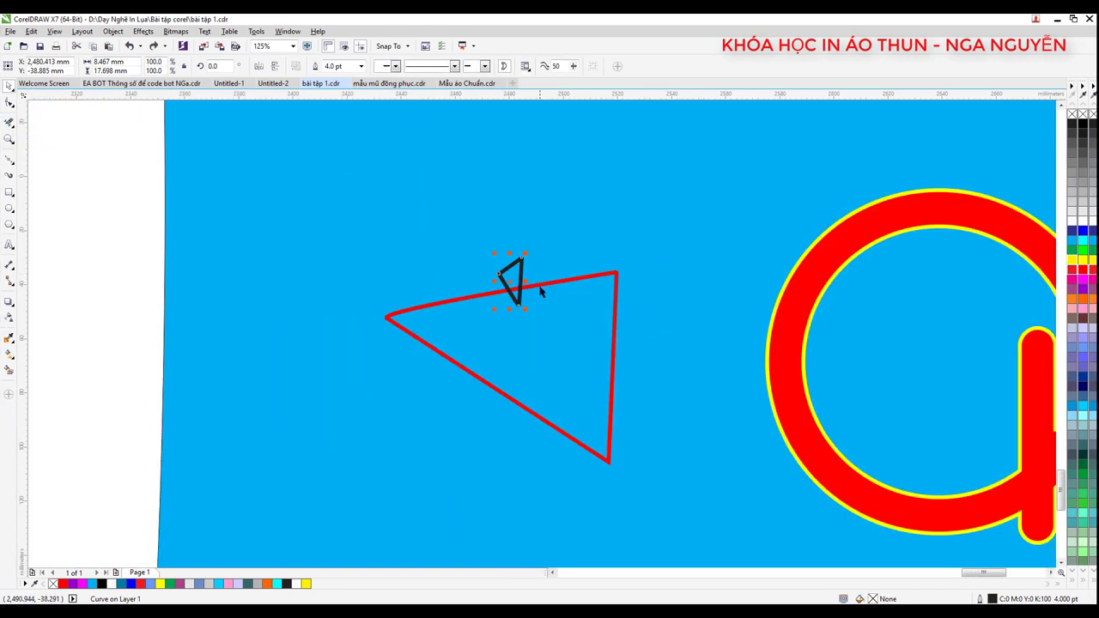
scroll(524, 307, up, 2)
drag(525, 310, 577, 356)
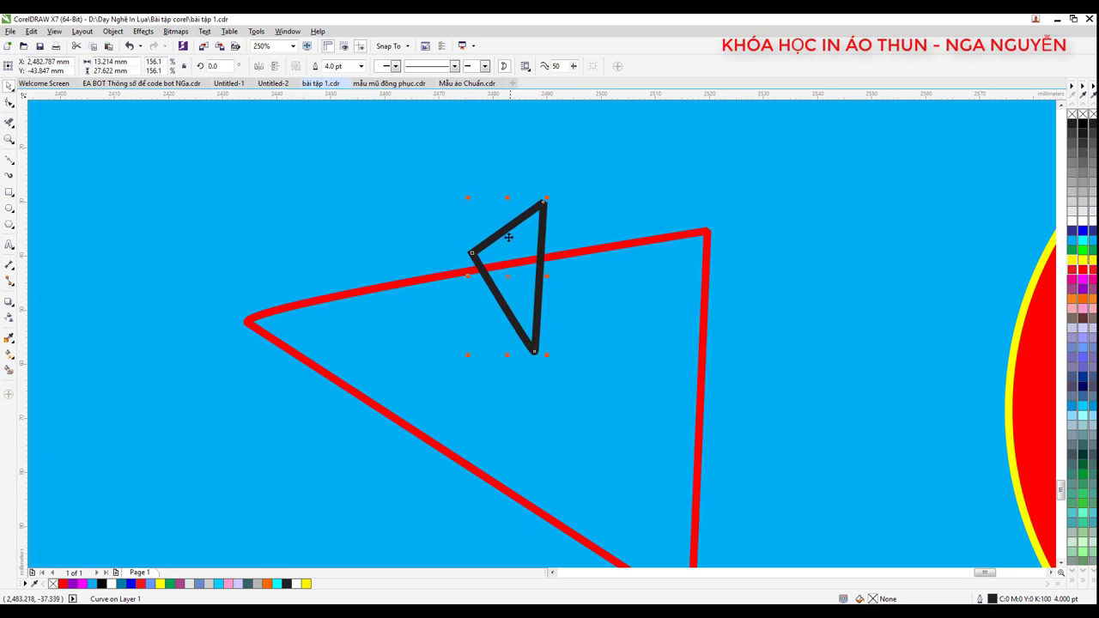
drag(498, 212, 489, 187)
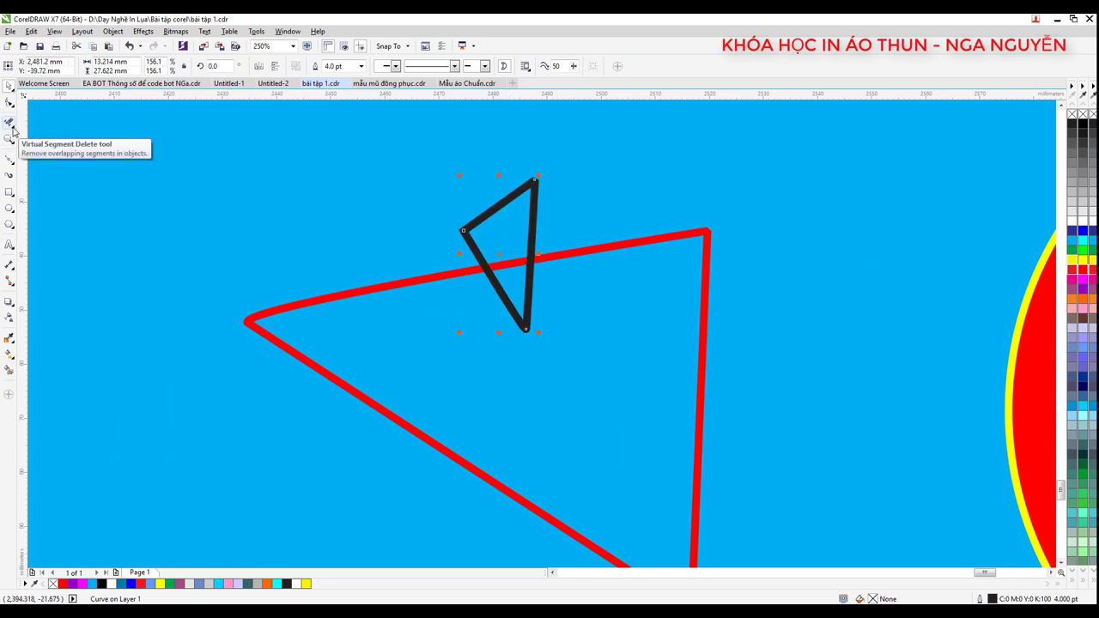
click(12, 129)
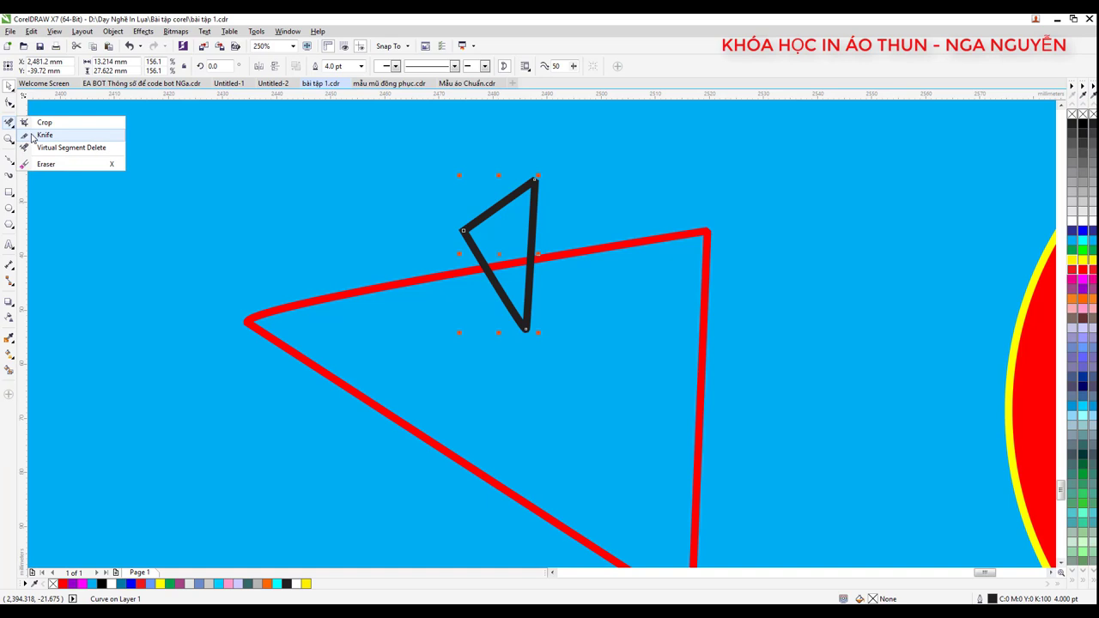
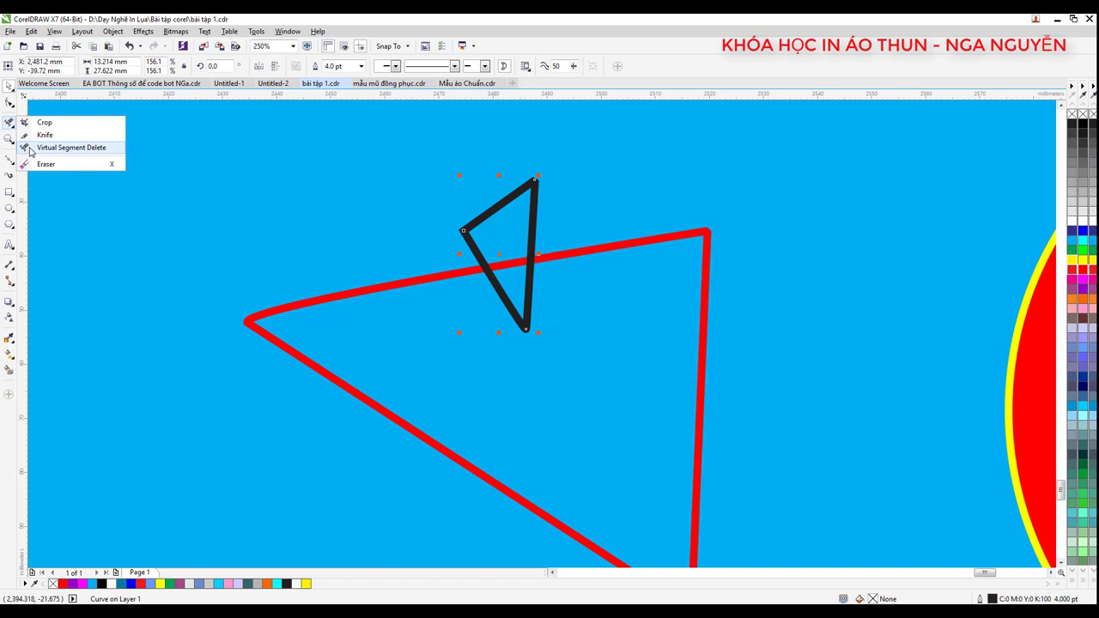
- Trim the black shape's legs below the red line and the red edge between them, restoring the triangle outline
click(30, 149)
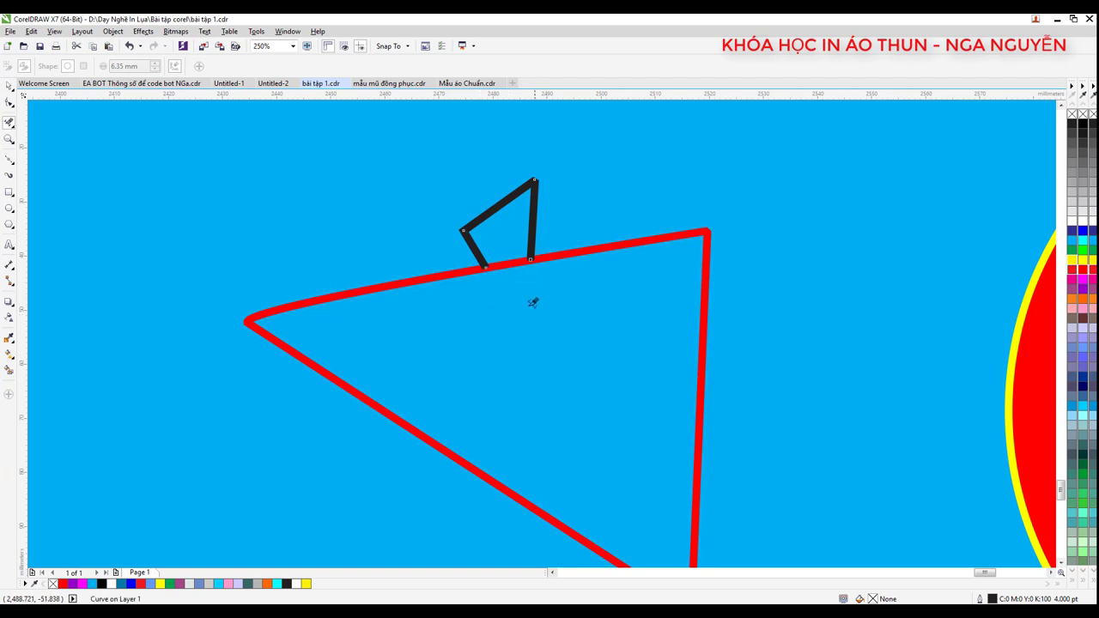
click(528, 301)
click(506, 259)
scroll(528, 284, down, 2)
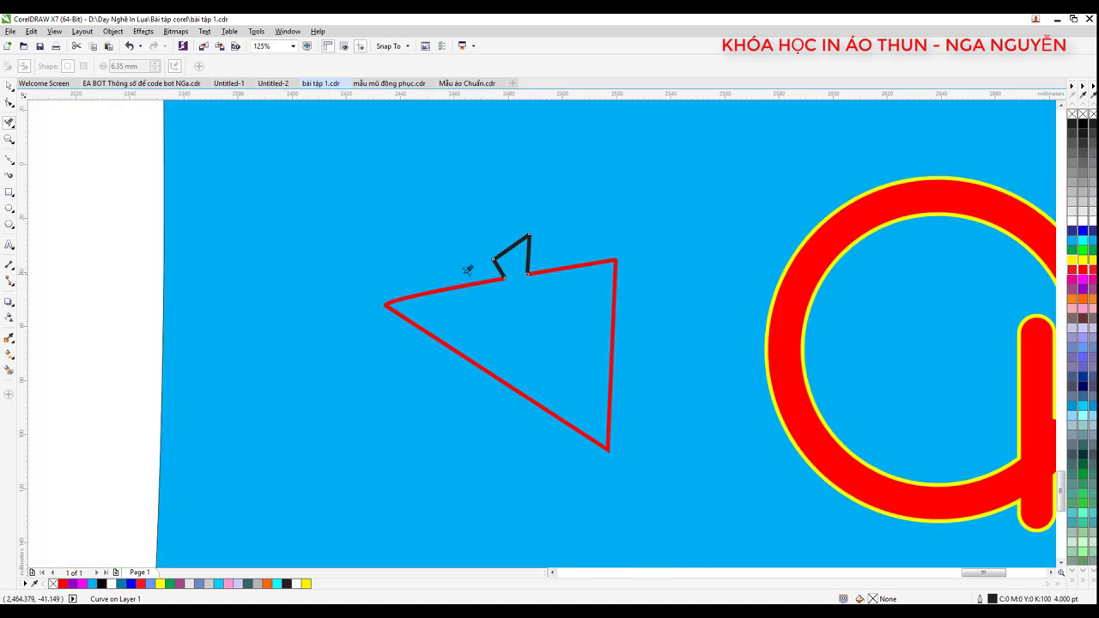
click(482, 282)
key(ctrl+z)
click(461, 283)
key(ctrl+z)
click(9, 86)
- Draw an ellipse and move it over the red triangle's left corner
click(8, 207)
drag(263, 210, 387, 307)
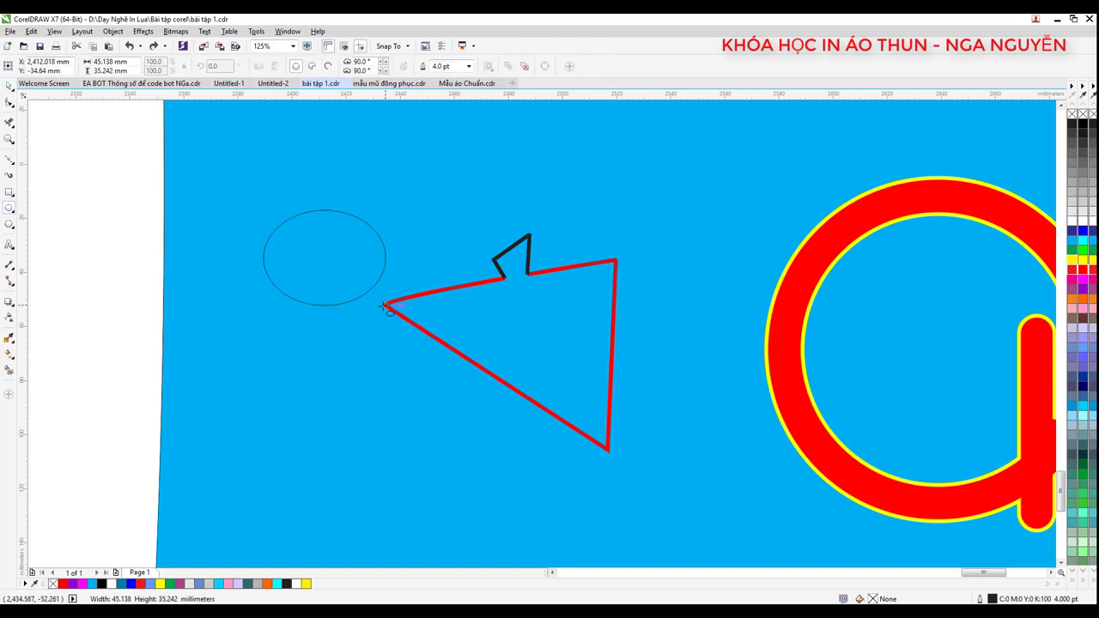
key(space)
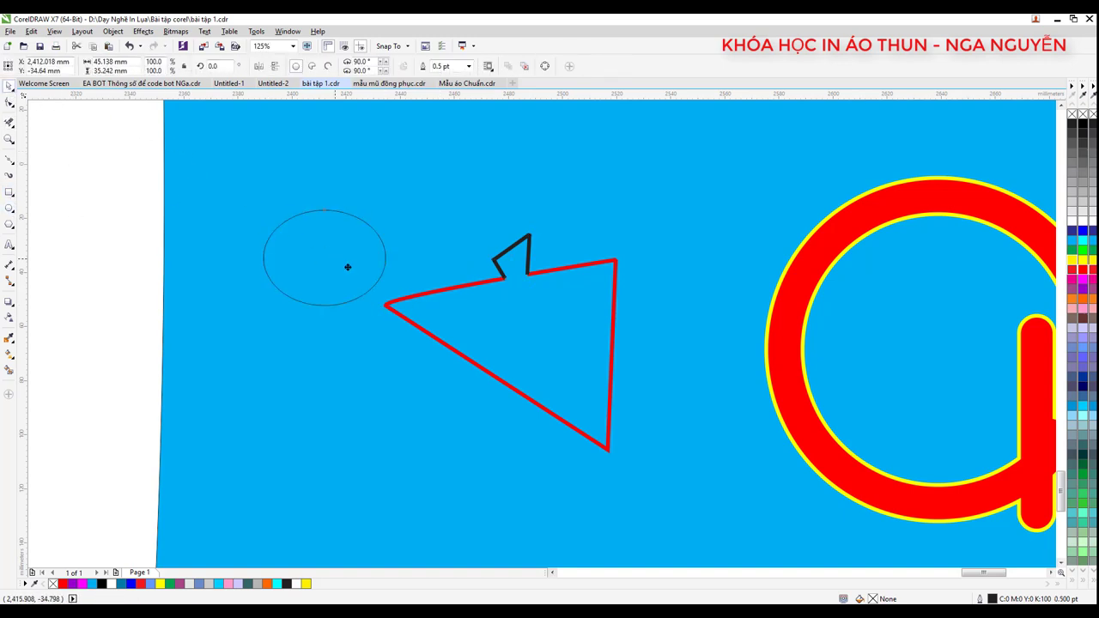
drag(346, 265, 456, 309)
scroll(417, 281, up, 2)
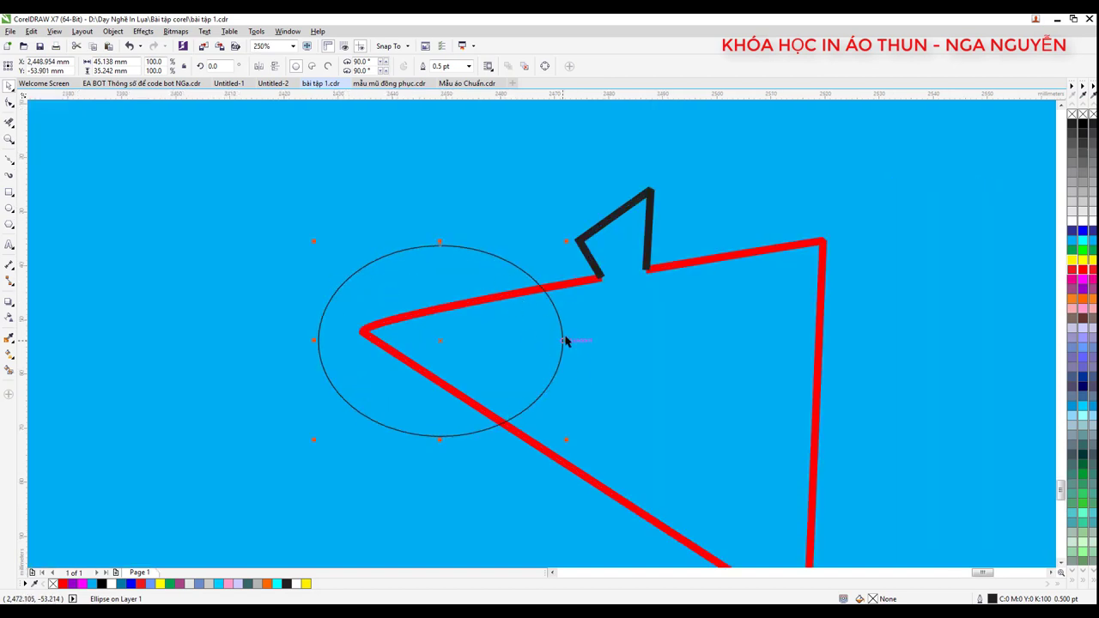
- Delete the ellipse arc lying inside the triangle with Virtual Segment Delete
click(8, 122)
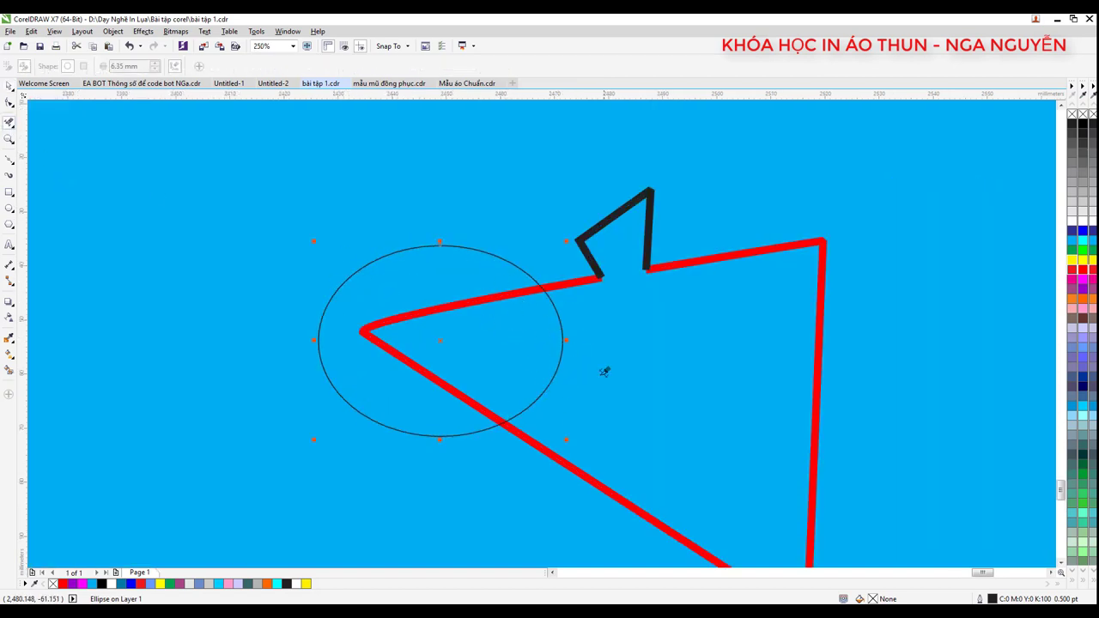
click(562, 347)
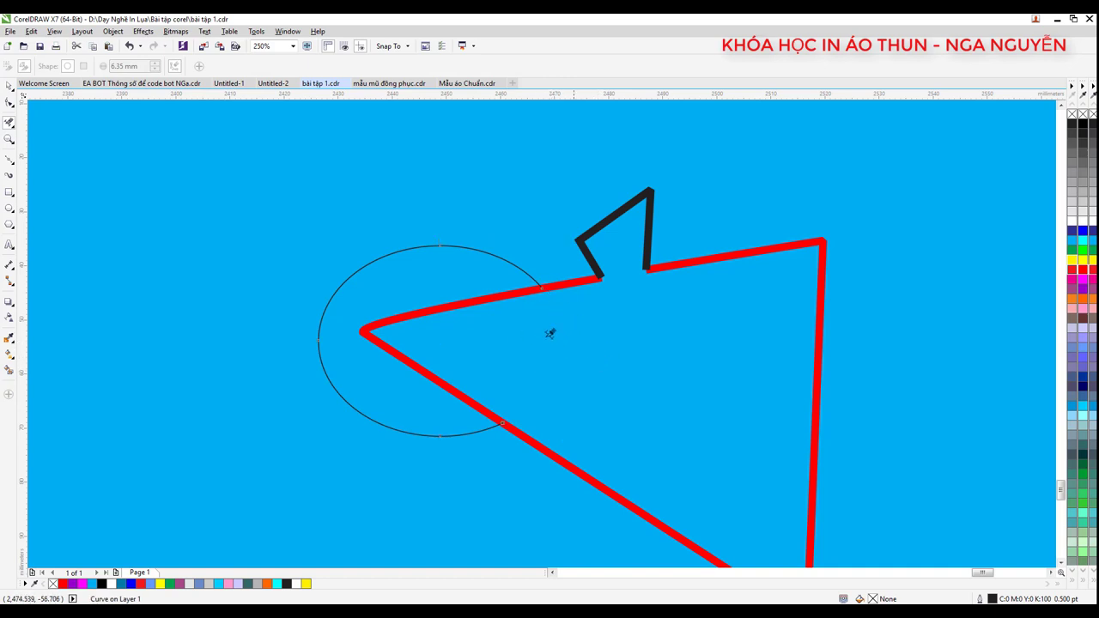
click(9, 87)
scroll(464, 271, down, 5)
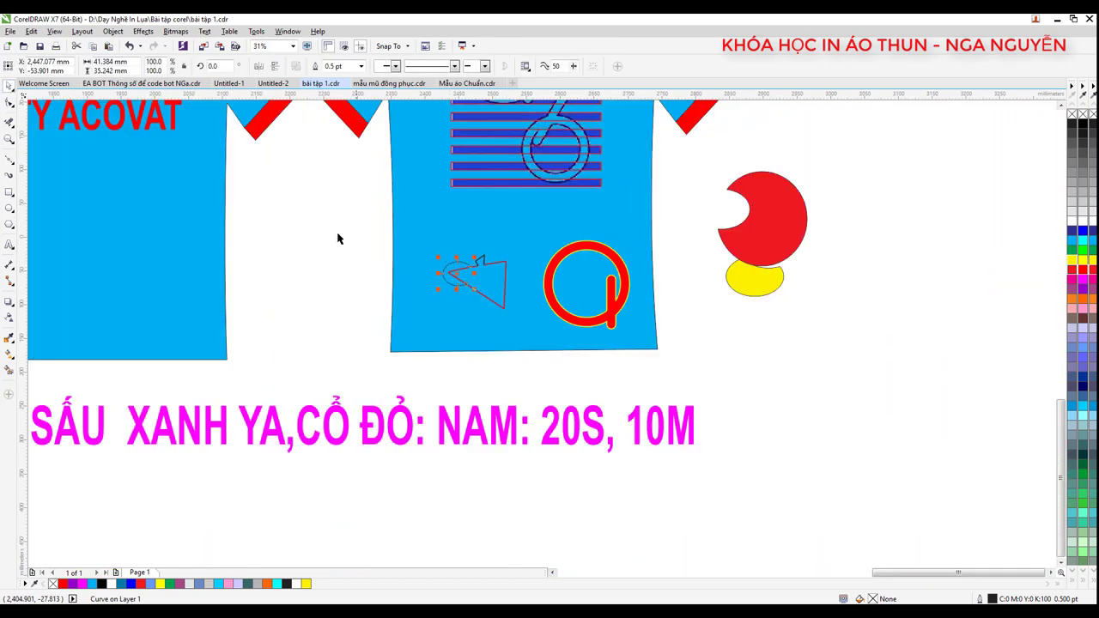
- Delete the triangle and ellipse test shapes and place a copy of the red Q on the stripes
drag(356, 231, 519, 324)
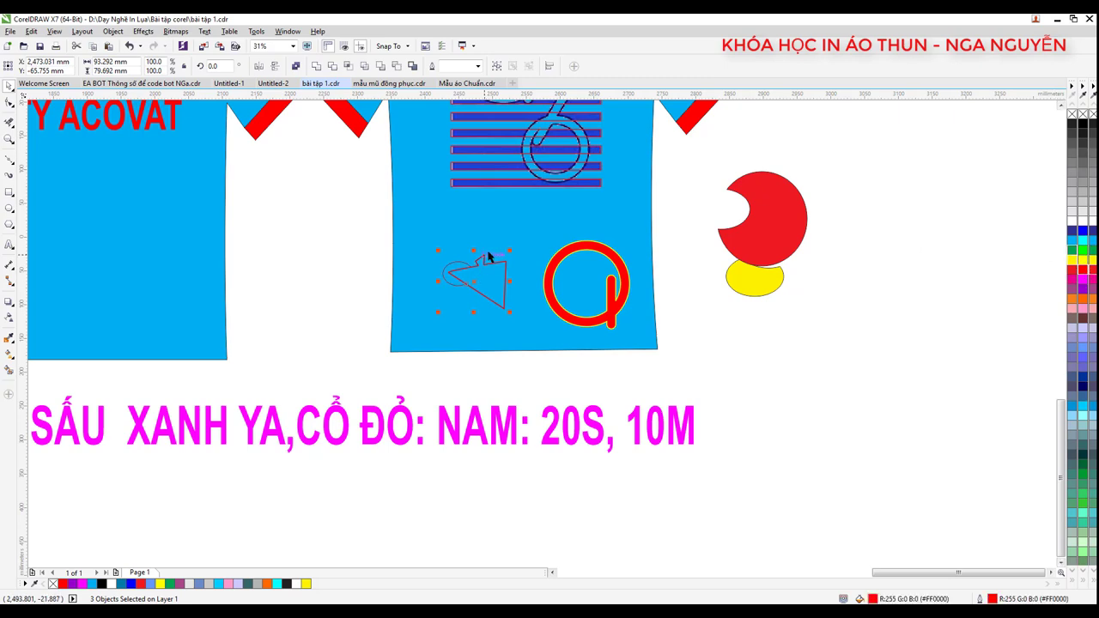
key(Delete)
click(614, 307)
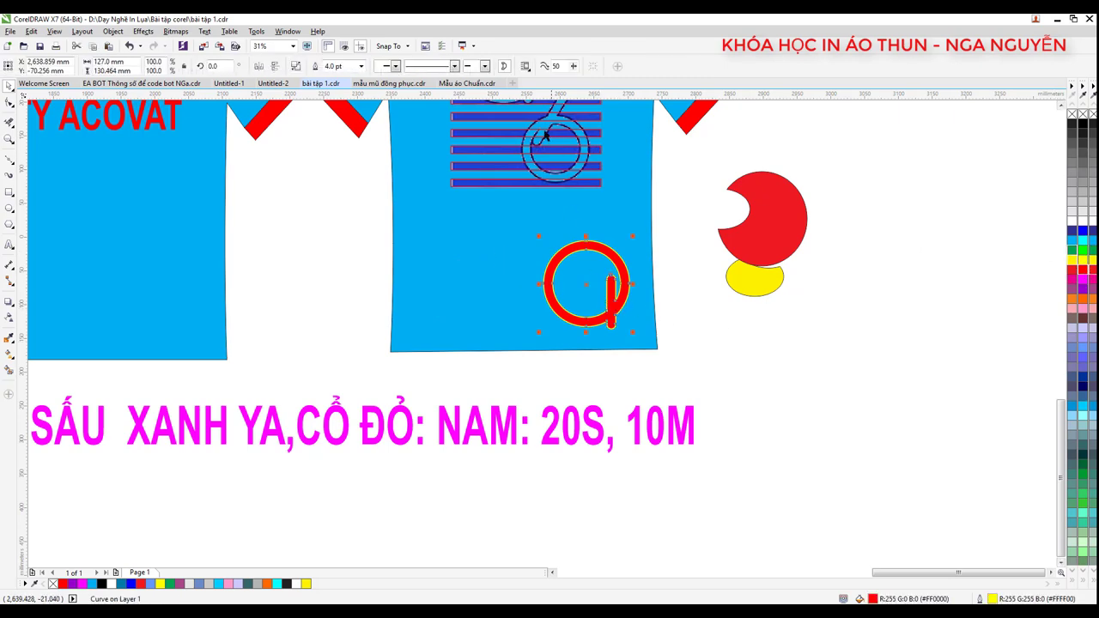
scroll(545, 134, up, 1)
scroll(650, 368, down, 2)
scroll(663, 386, up, 1)
scroll(663, 385, down, 1)
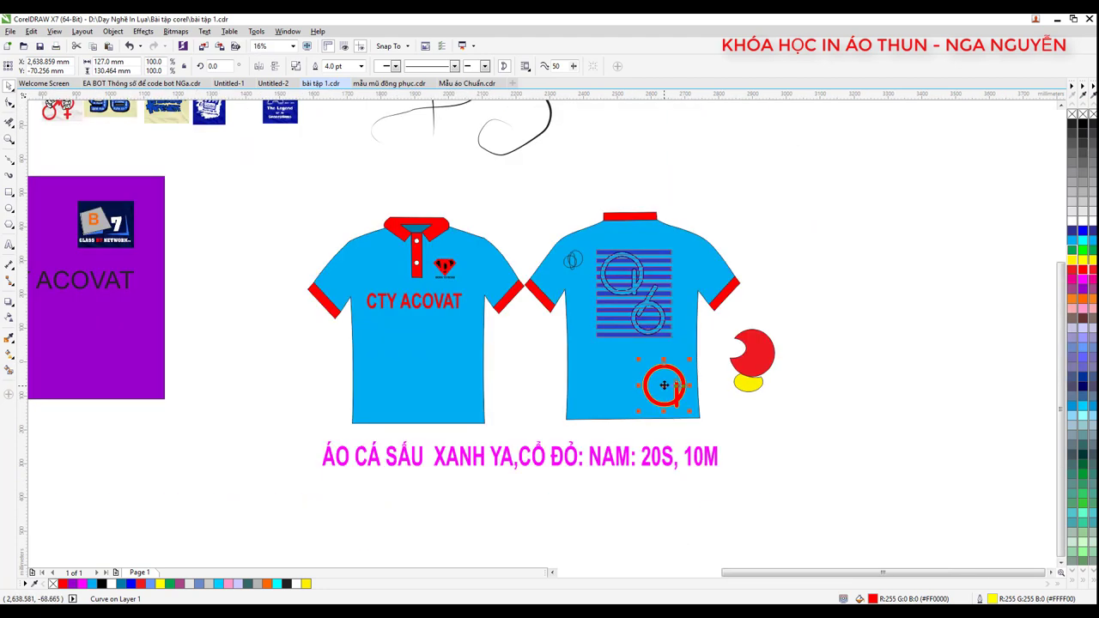
scroll(634, 342, up, 1)
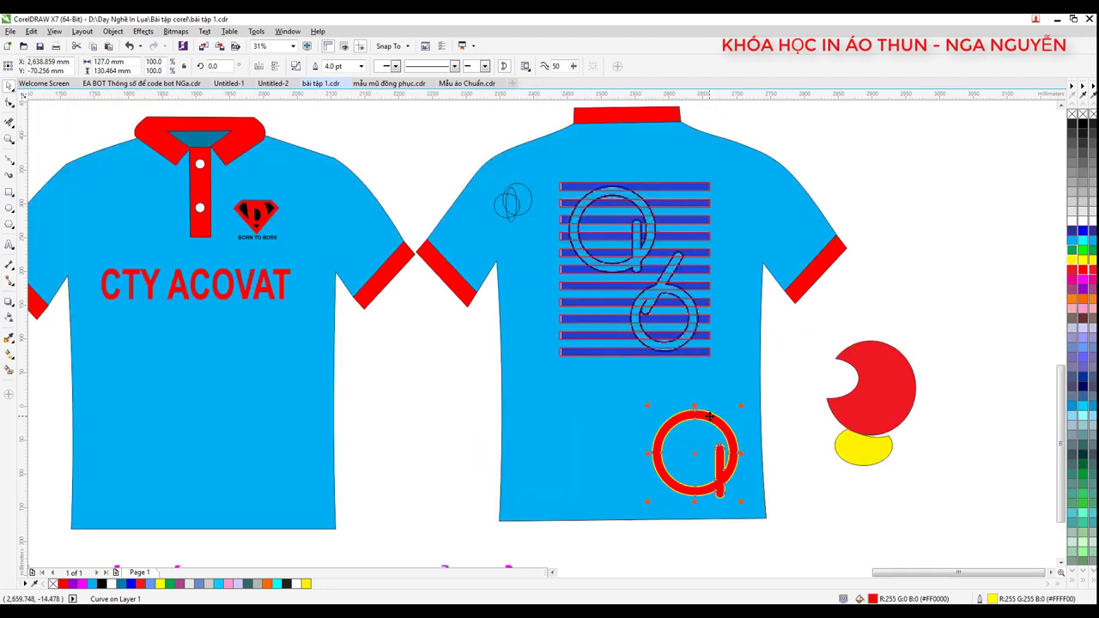
drag(696, 419, 606, 200)
- Draw a tall test rectangle left of the stripes, tilt it diagonally, then delete it
scroll(611, 204, up, 2)
scroll(650, 258, down, 1)
scroll(606, 270, up, 2)
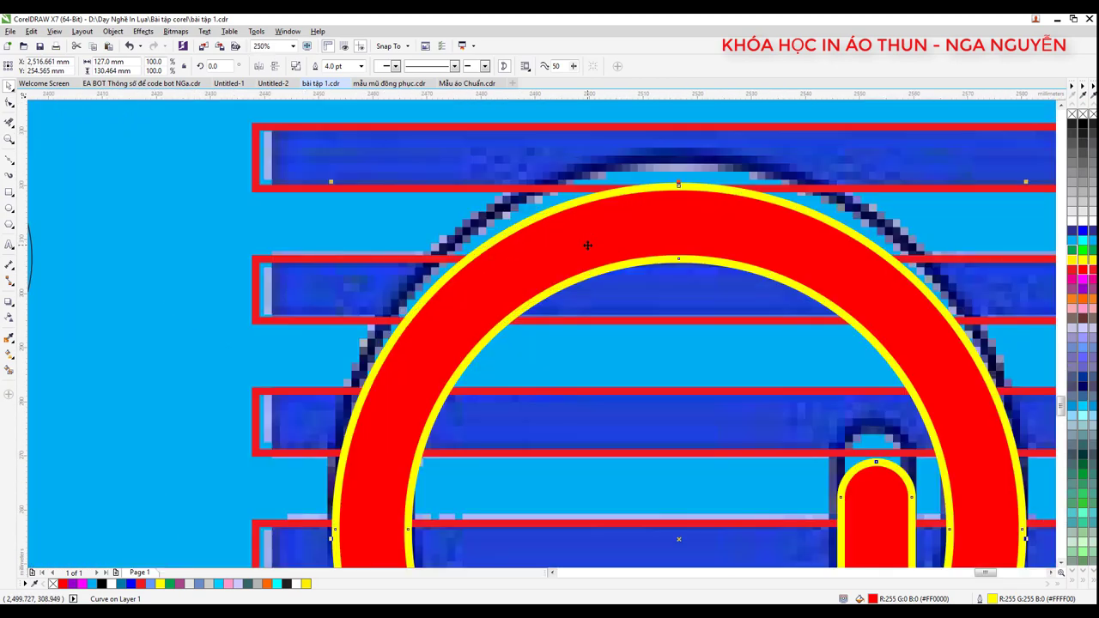
scroll(588, 214, down, 2)
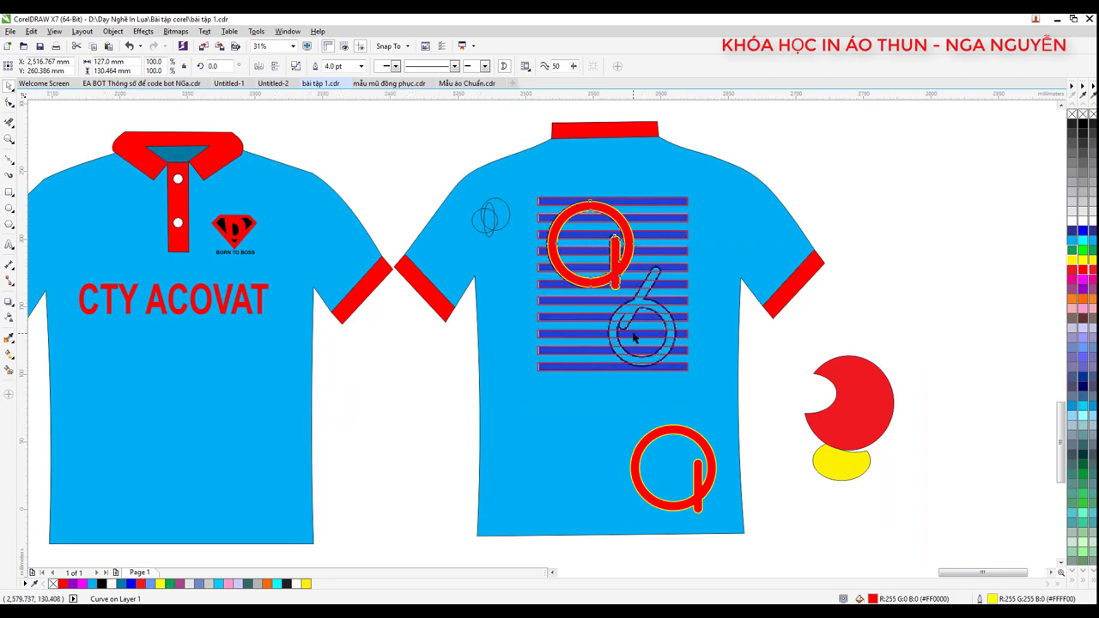
scroll(582, 275, up, 2)
scroll(582, 273, down, 2)
scroll(582, 273, up, 2)
scroll(574, 283, down, 3)
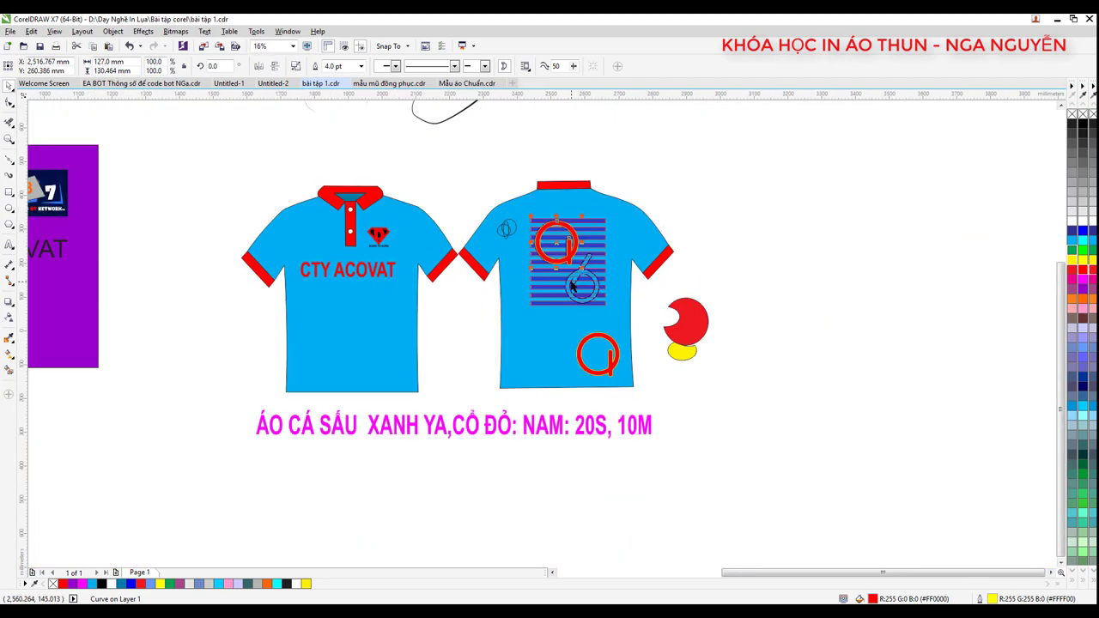
scroll(631, 307, up, 1)
click(583, 379)
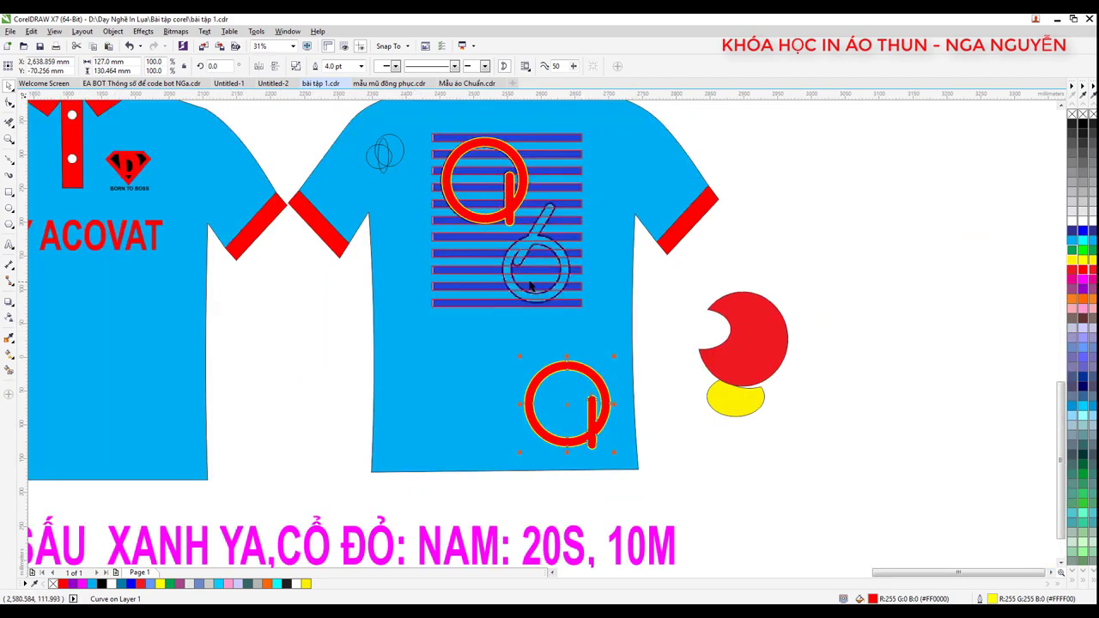
click(9, 192)
drag(436, 310, 426, 336)
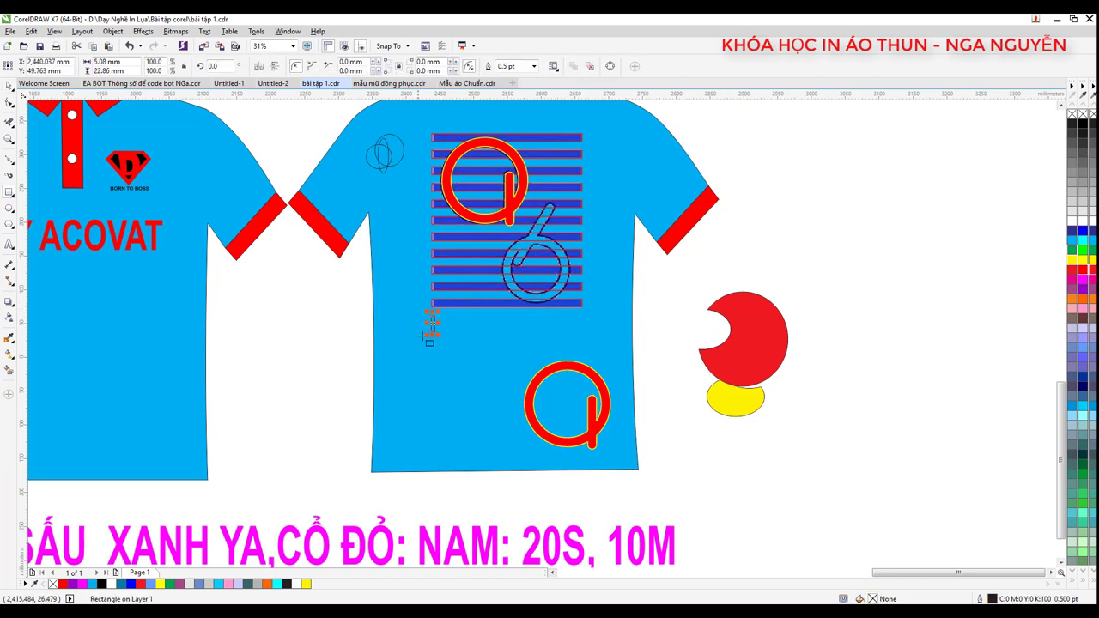
click(9, 86)
drag(437, 335, 455, 420)
drag(446, 370, 339, 370)
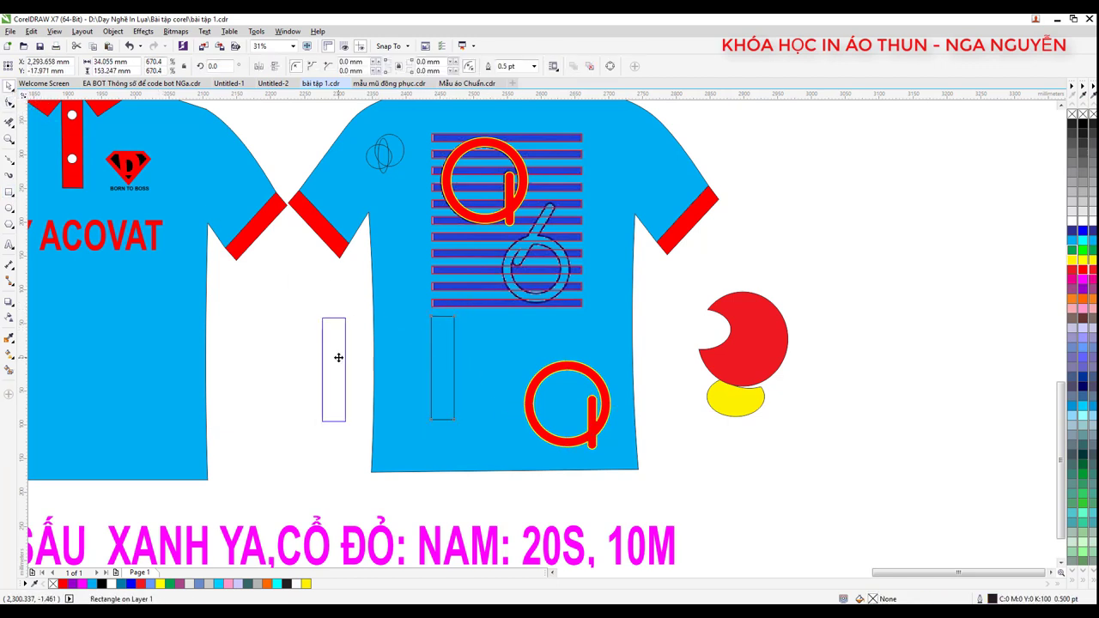
click(339, 370)
mouse_move(350, 314)
mouse_down()
mouse_move(378, 320)
mouse_move(373, 329)
mouse_up()
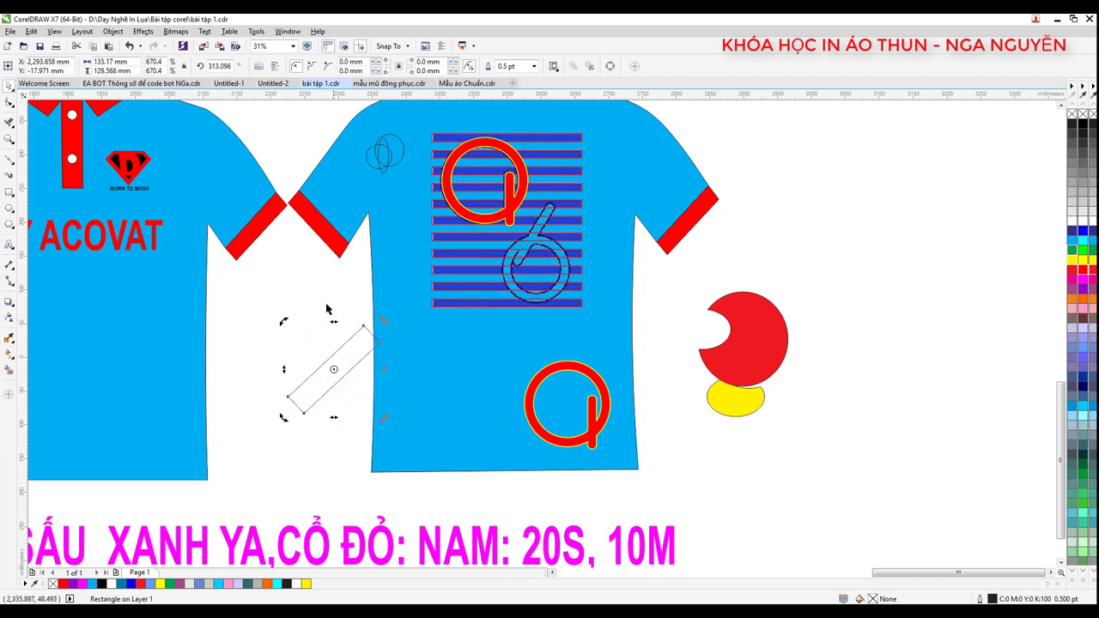
click(365, 351)
key(Delete)
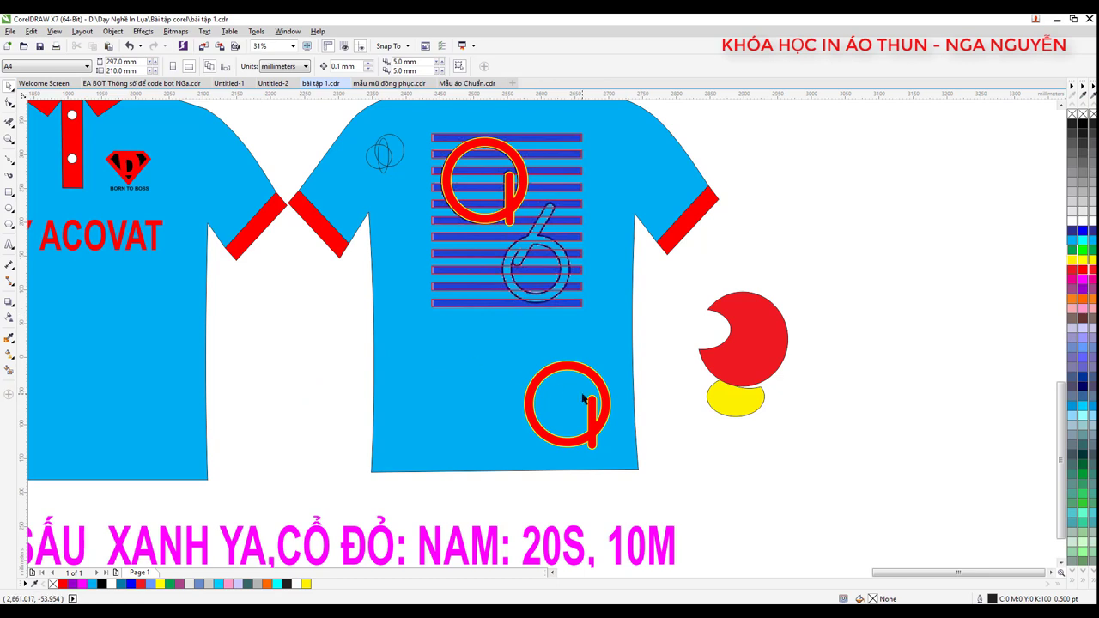
- Delete the lower red Q, red pac-man, yellow ellipse and small circles doodle
click(544, 387)
key(Delete)
click(743, 333)
key(Delete)
click(745, 396)
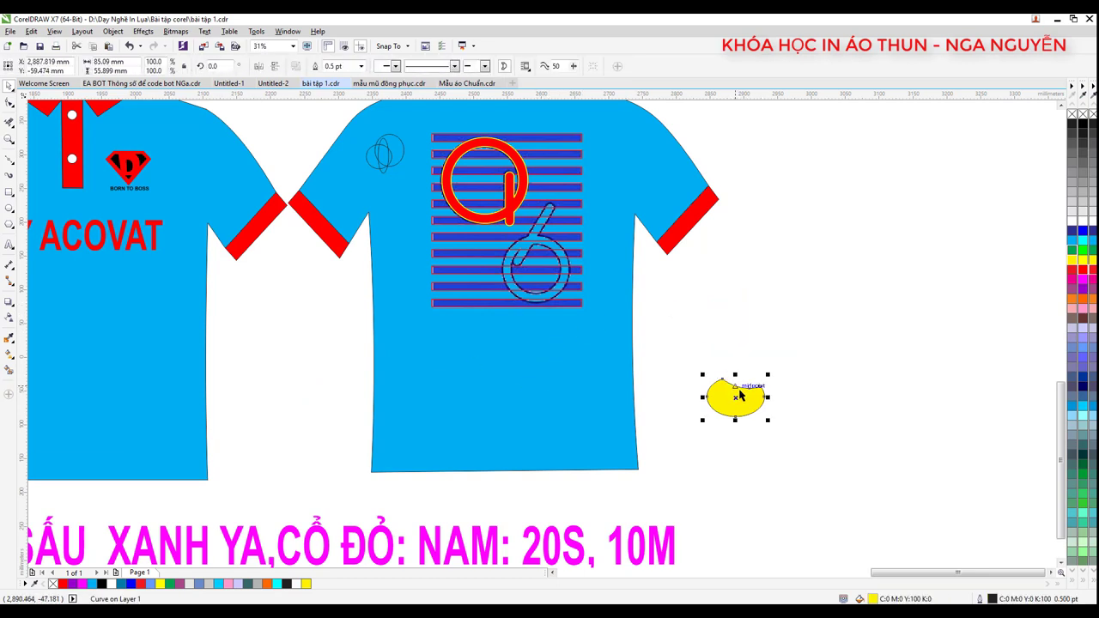
key(Delete)
click(368, 155)
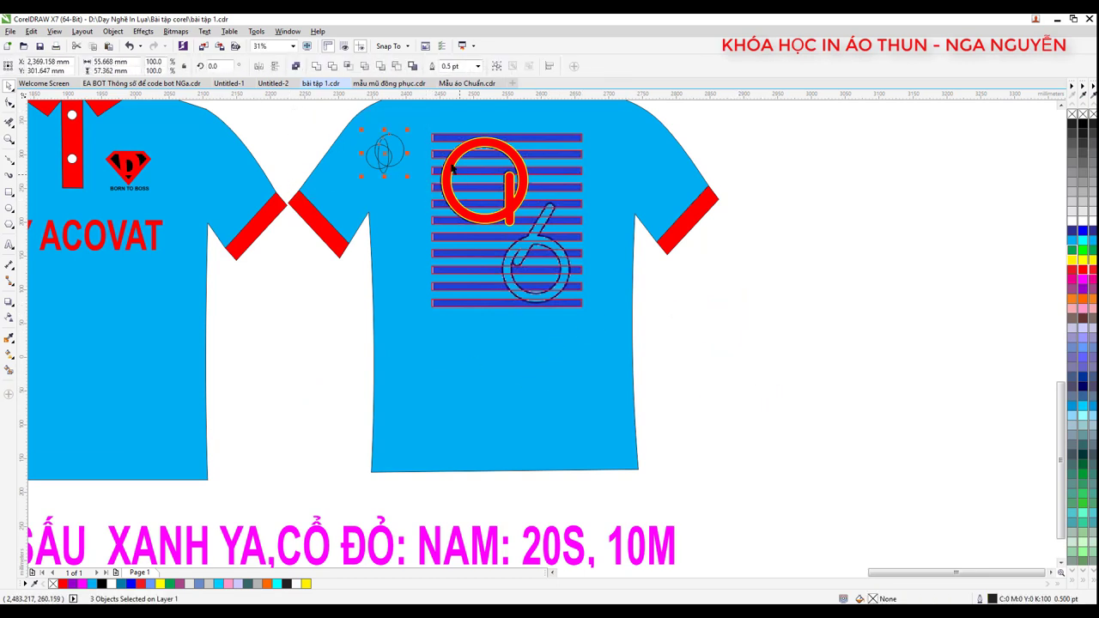
key(Delete)
click(447, 136)
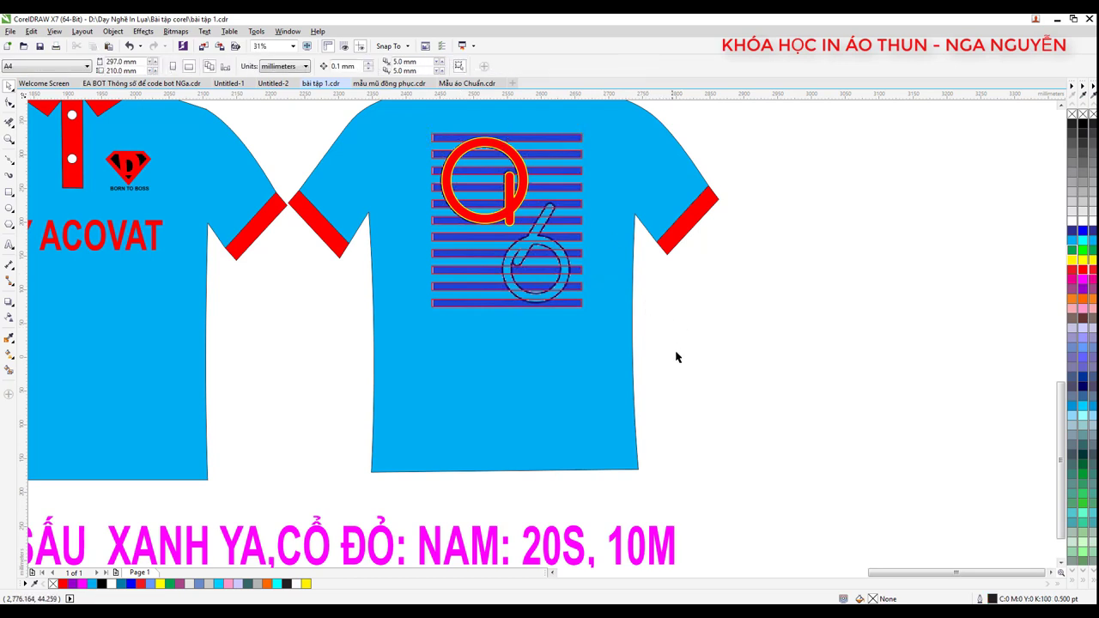
- Fill the striped back logo and its Q pure blue
drag(685, 364, 396, 114)
drag(686, 364, 396, 113)
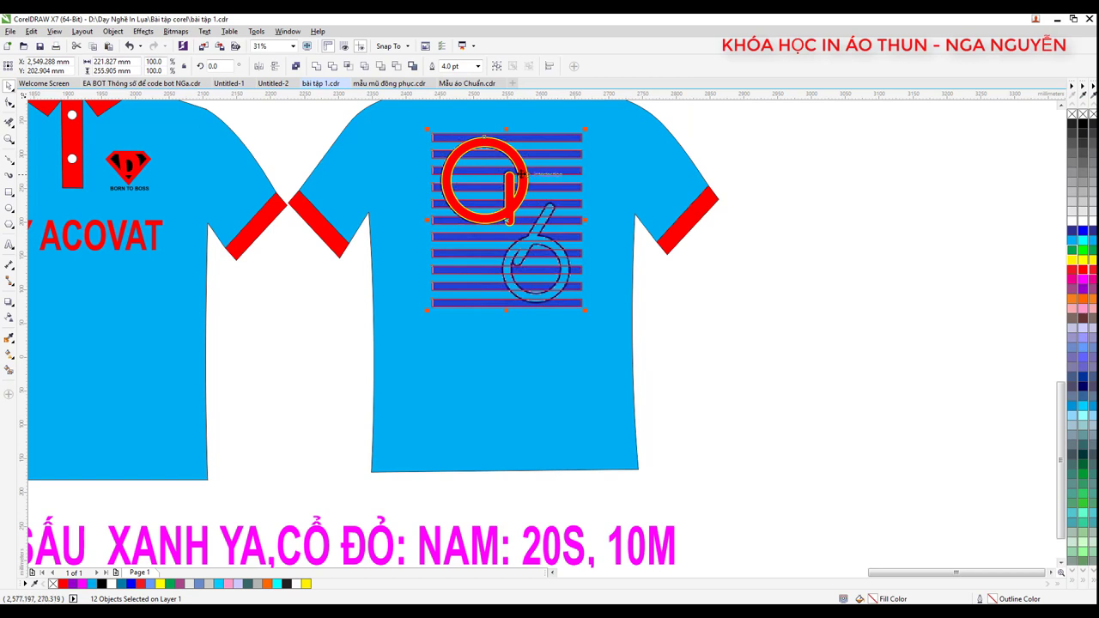
shift+click(484, 155)
click(1083, 231)
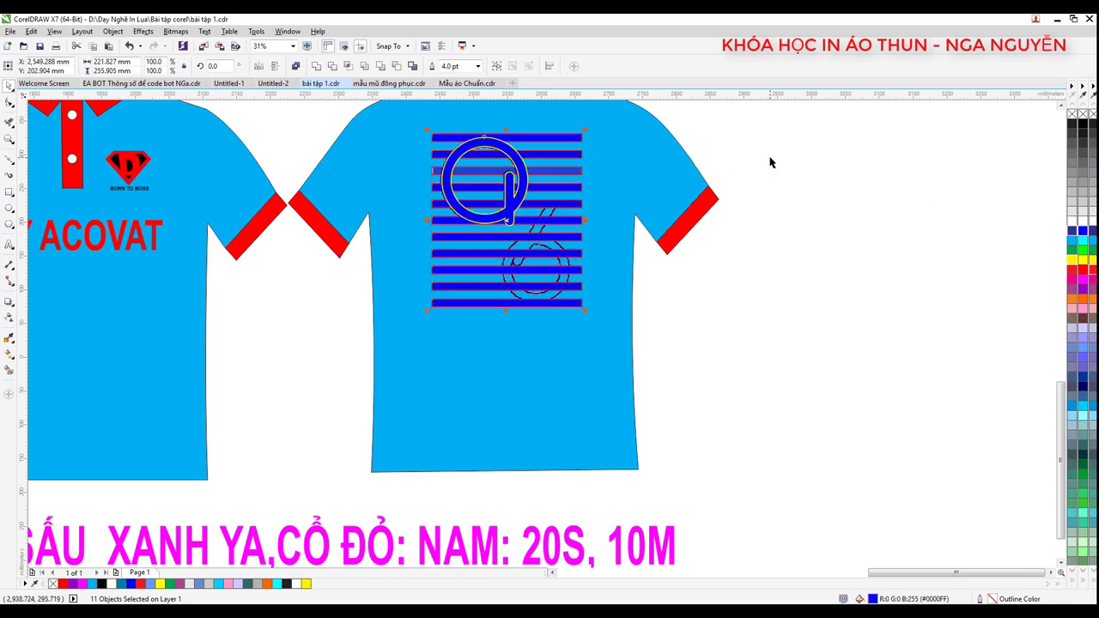
- Move the Q right of the shirt and group the eleven stripes
click(512, 184)
drag(512, 185, 847, 240)
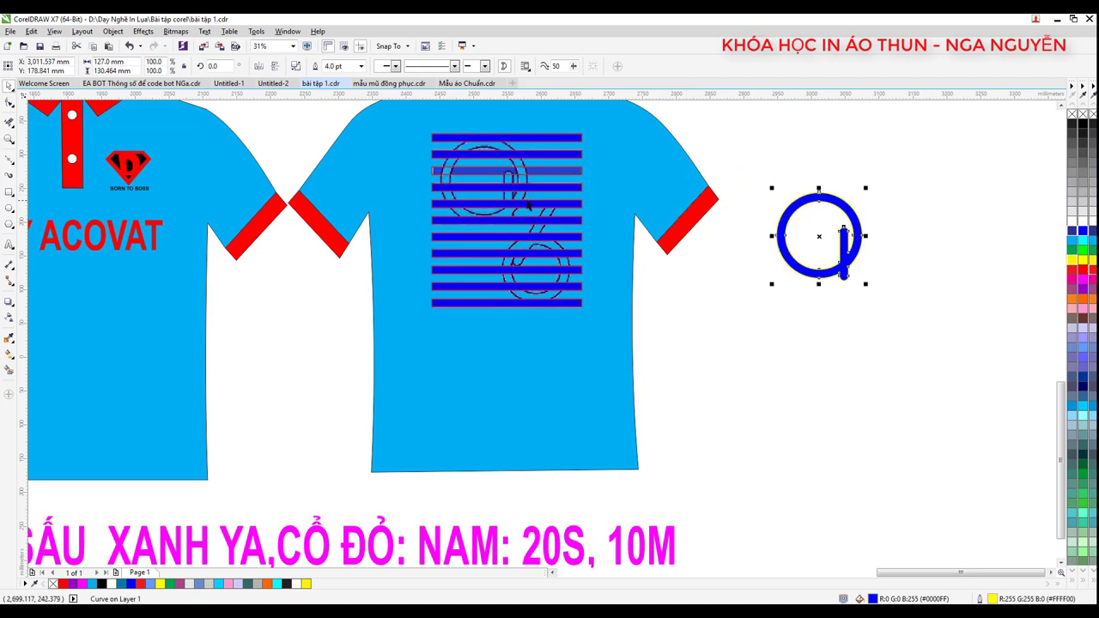
scroll(673, 337, down, 1)
scroll(601, 223, up, 1)
click(736, 196)
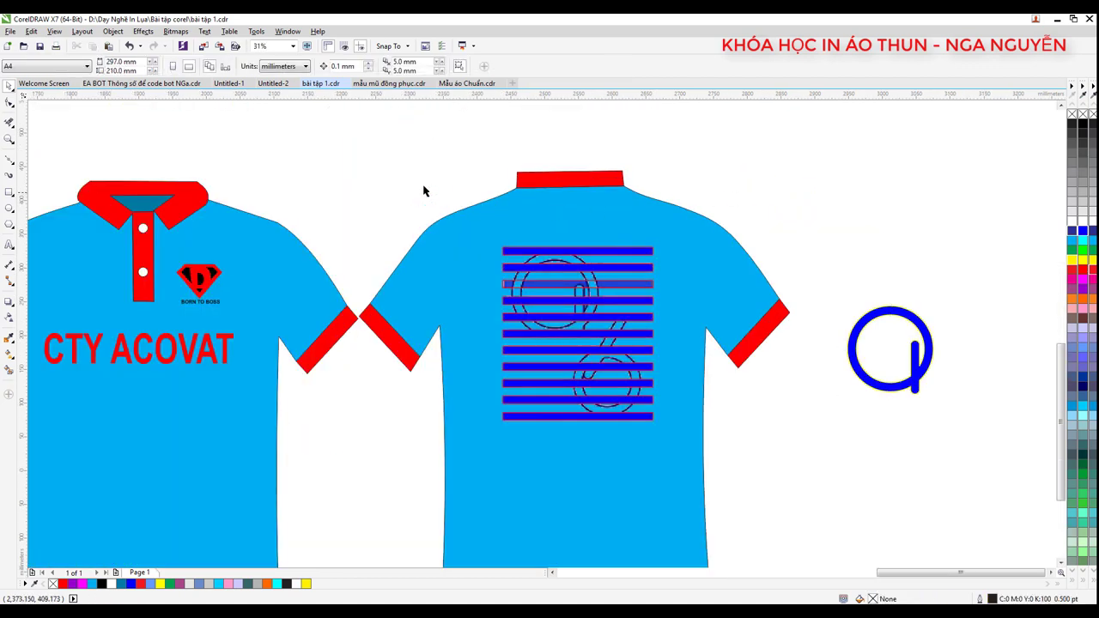
mouse_move(421, 184)
mouse_down()
mouse_move(687, 485)
mouse_move(707, 487)
mouse_up()
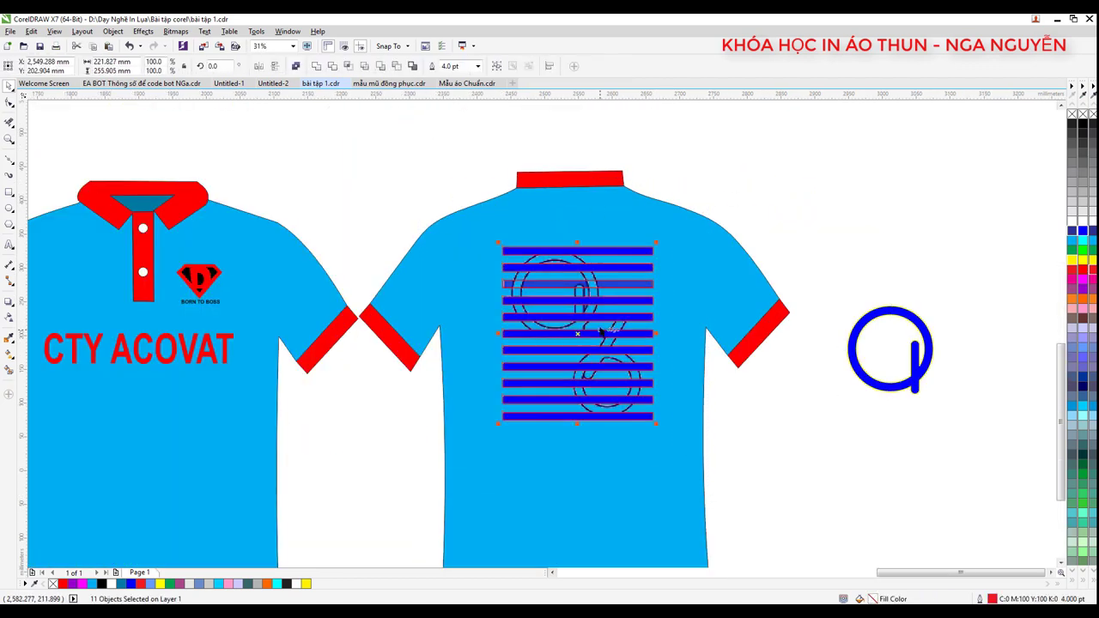
key(ctrl+g)
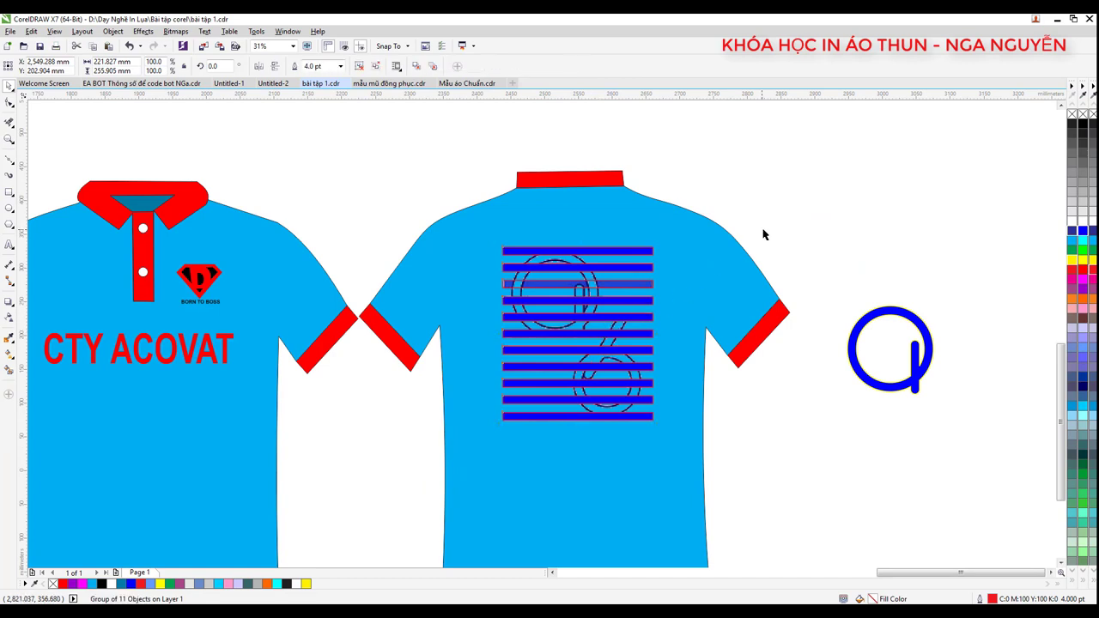
click(763, 234)
- Place the Q over the top stripes with a Sky Blue fill and black outline
drag(867, 322, 556, 296)
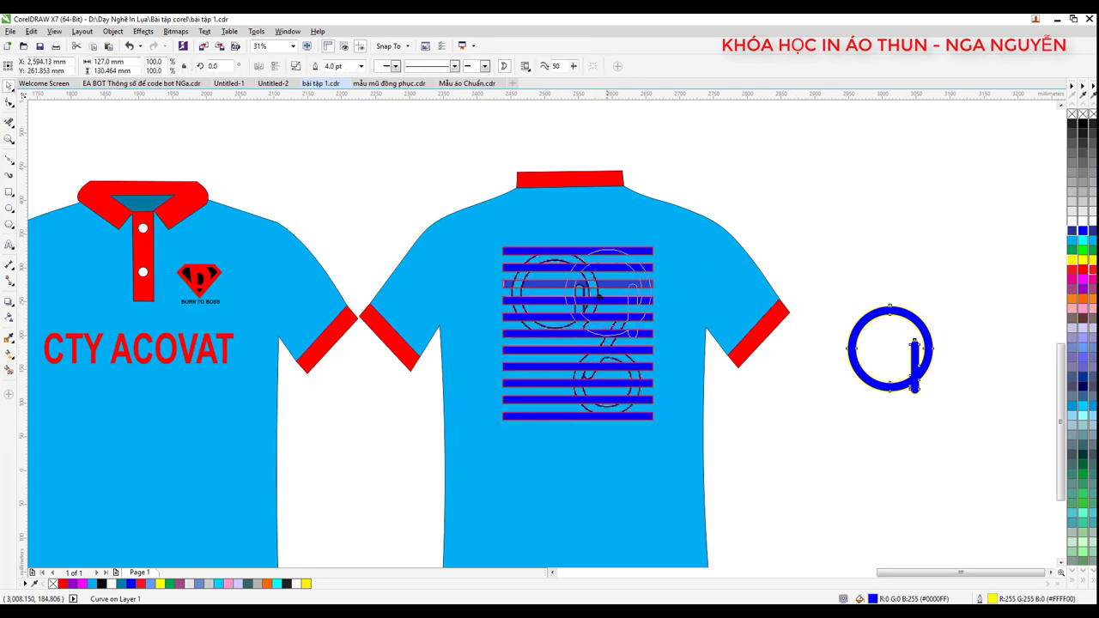
scroll(556, 296, up, 5)
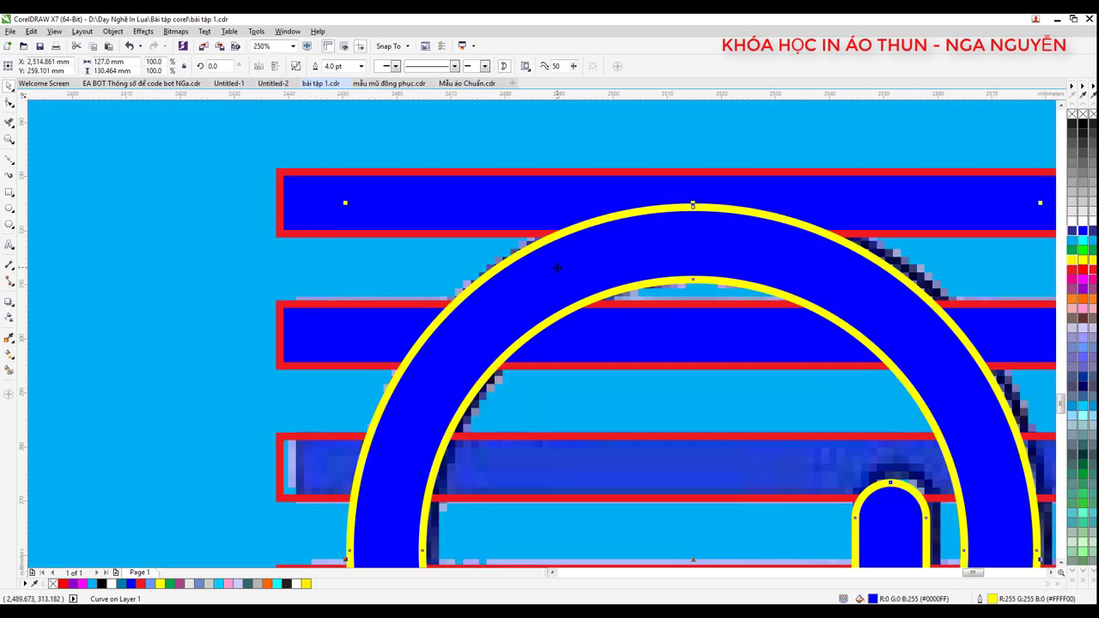
scroll(557, 266, down, 2)
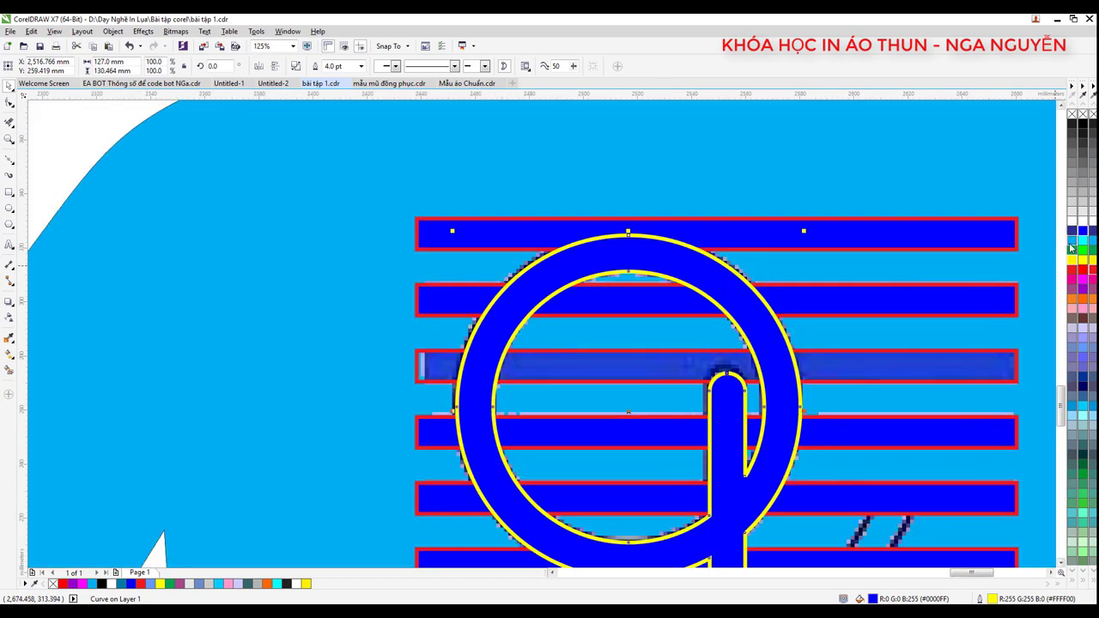
click(220, 584)
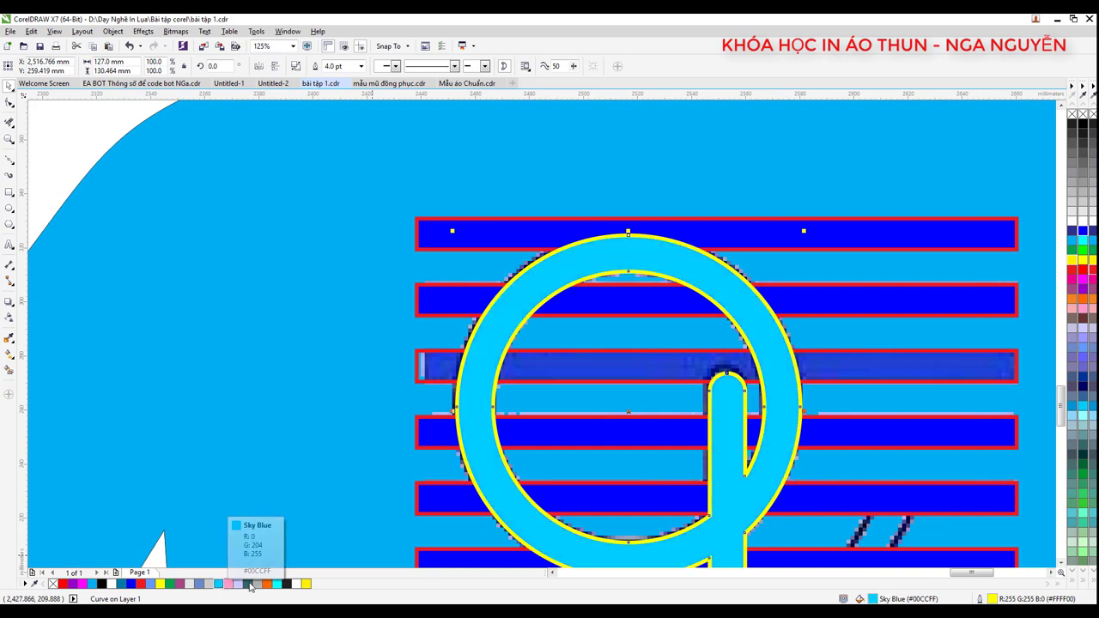
right_click(101, 584)
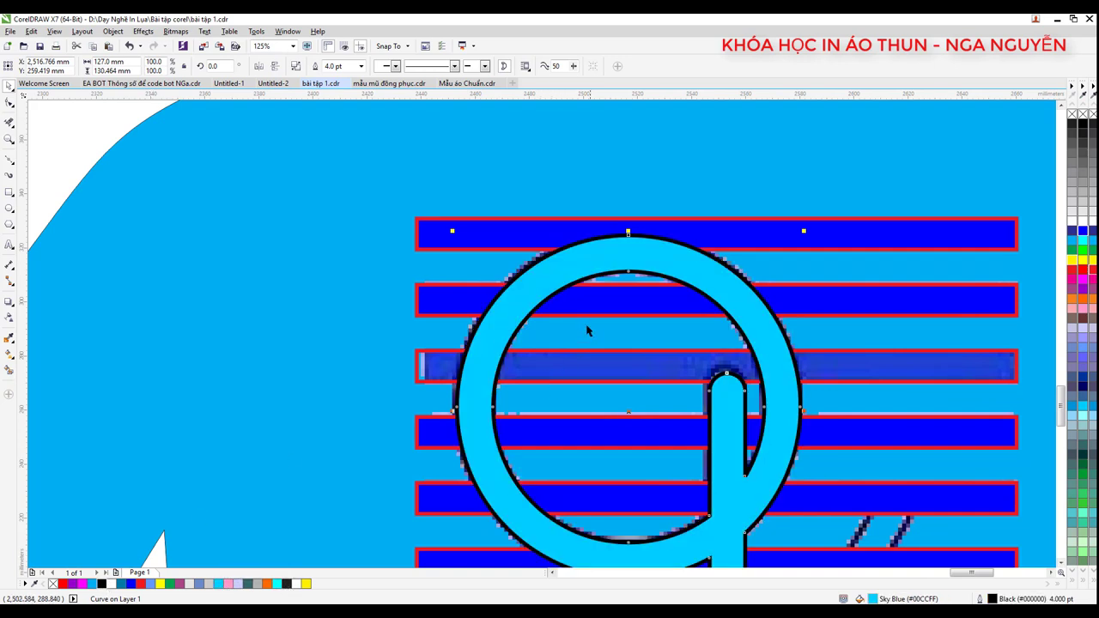
key(Escape)
scroll(588, 327, down, 5)
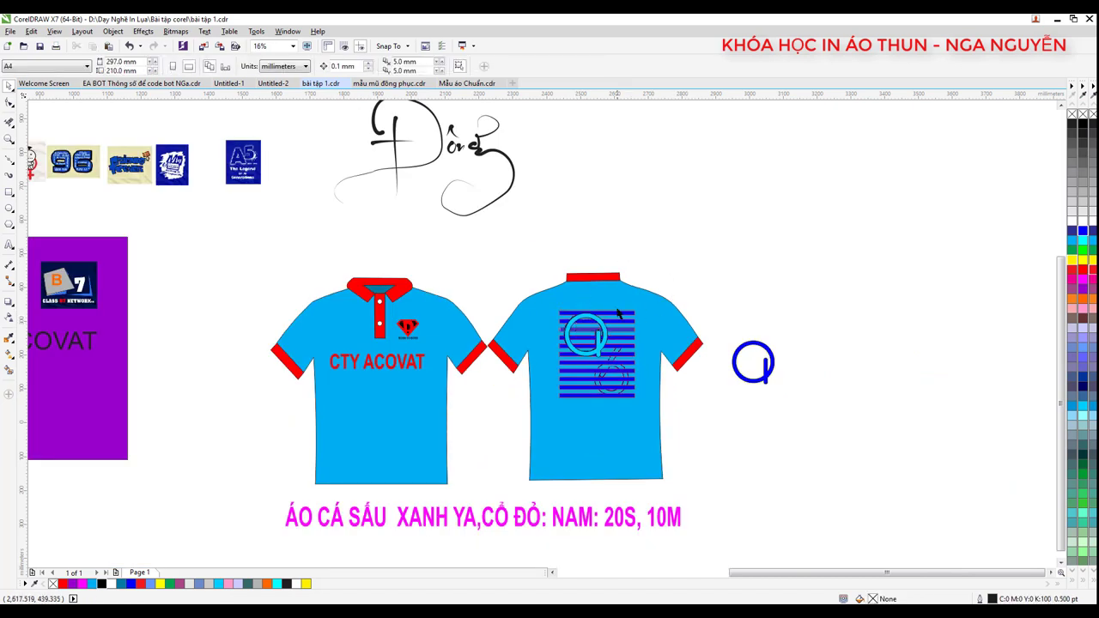
scroll(618, 314, up, 2)
- Try selecting and moving the back shirt group, undoing the move
click(643, 259)
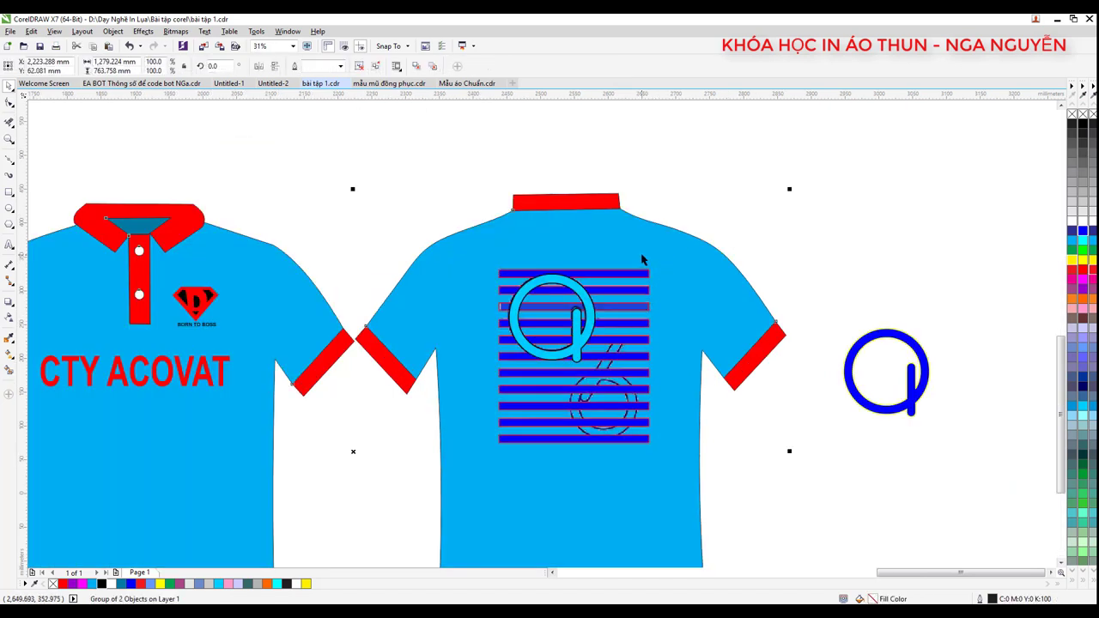
right_click(641, 255)
key(Escape)
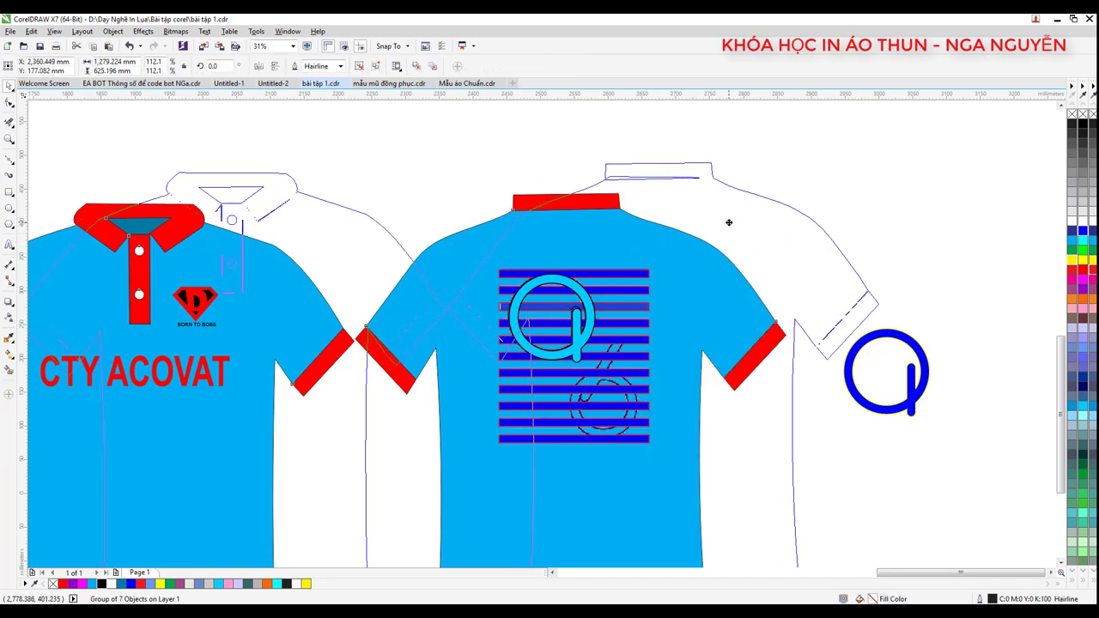
drag(637, 252, 726, 221)
key(ctrl+z)
click(802, 203)
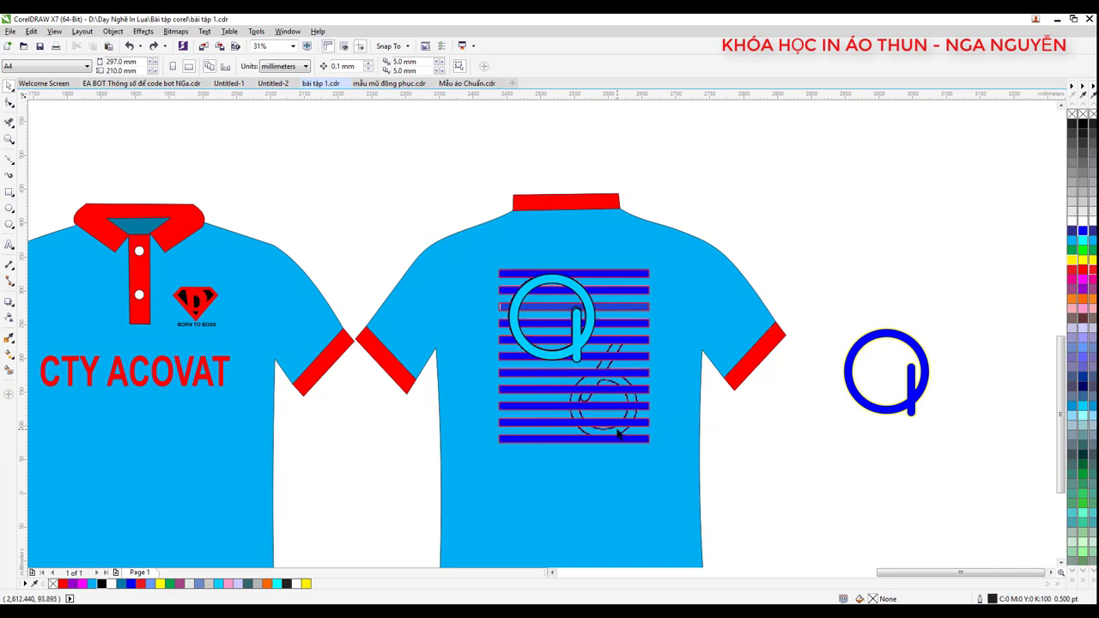
click(677, 365)
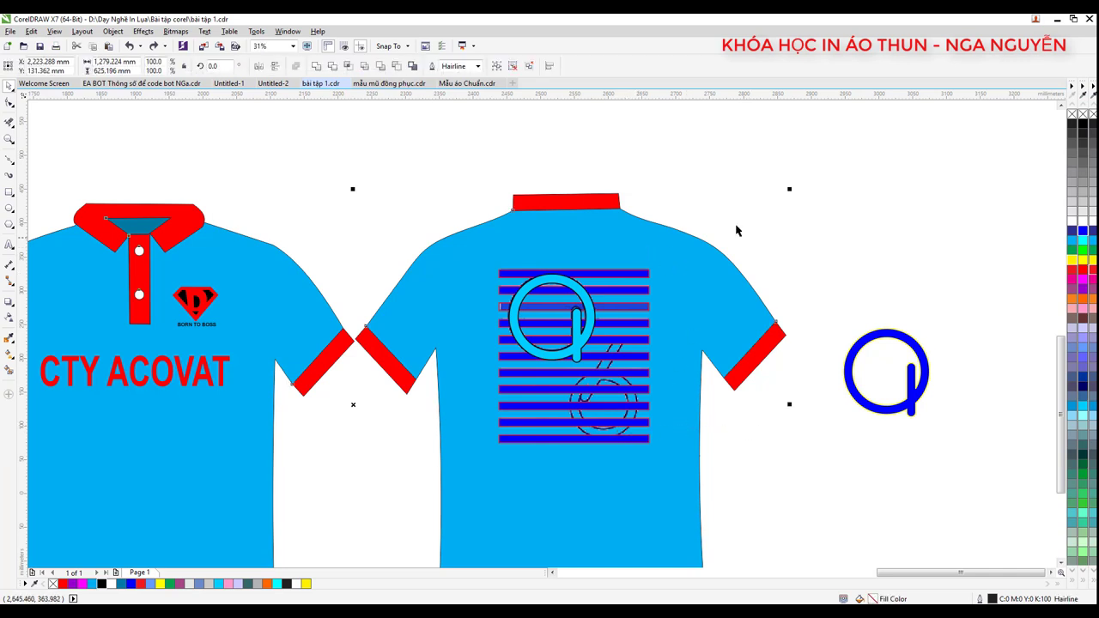
key(Escape)
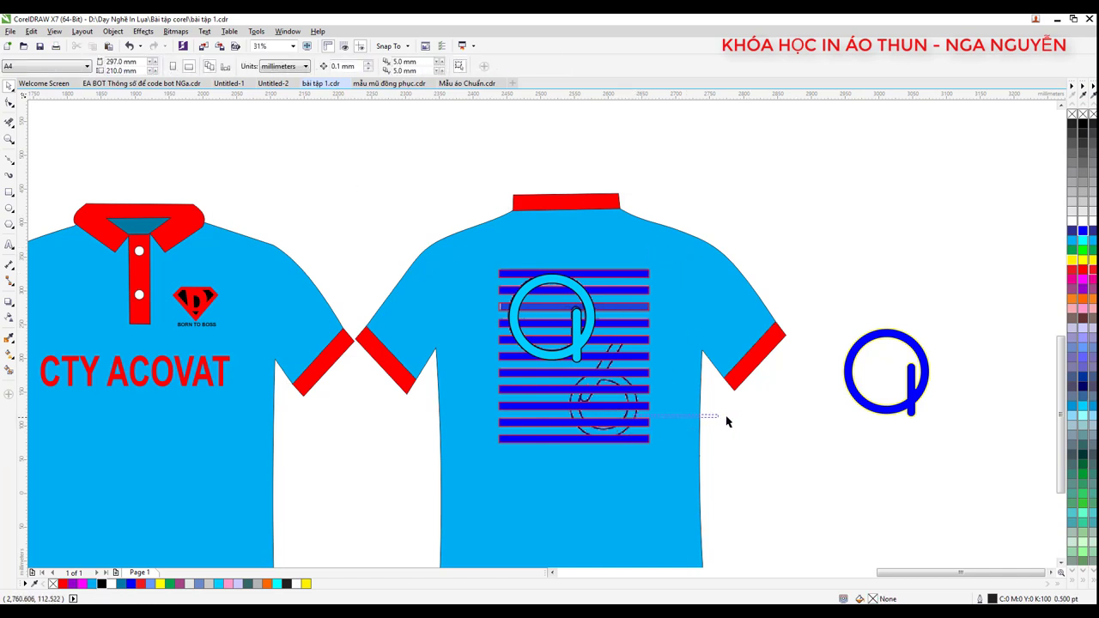
- Place a copy of the stripes and Q to the right of the shirt
scroll(631, 415, down, 3)
scroll(555, 341, up, 3)
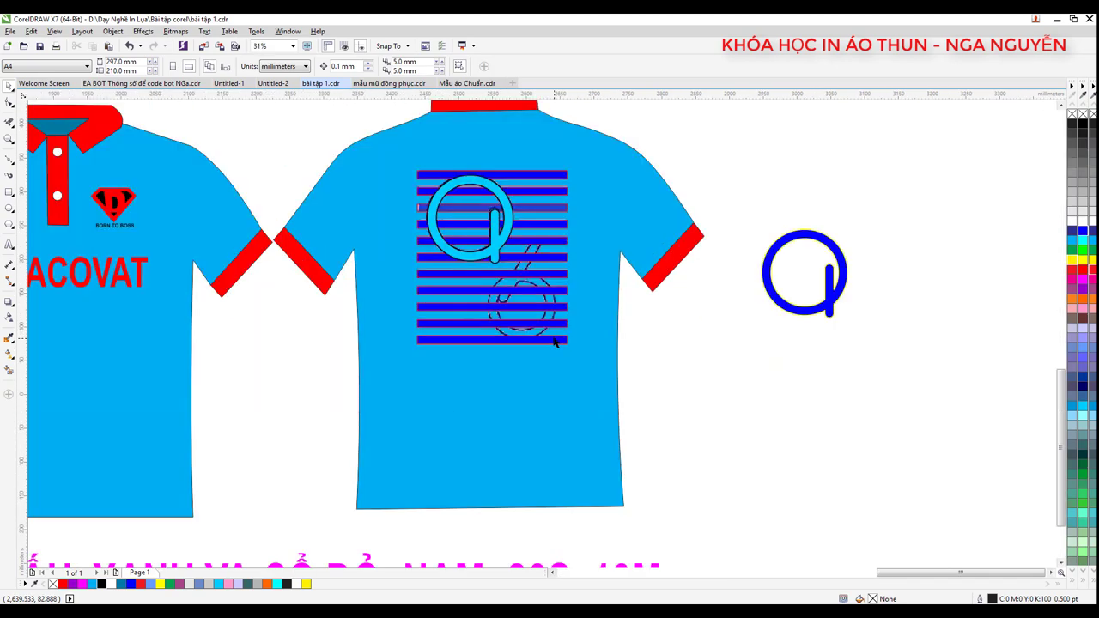
scroll(541, 334, down, 3)
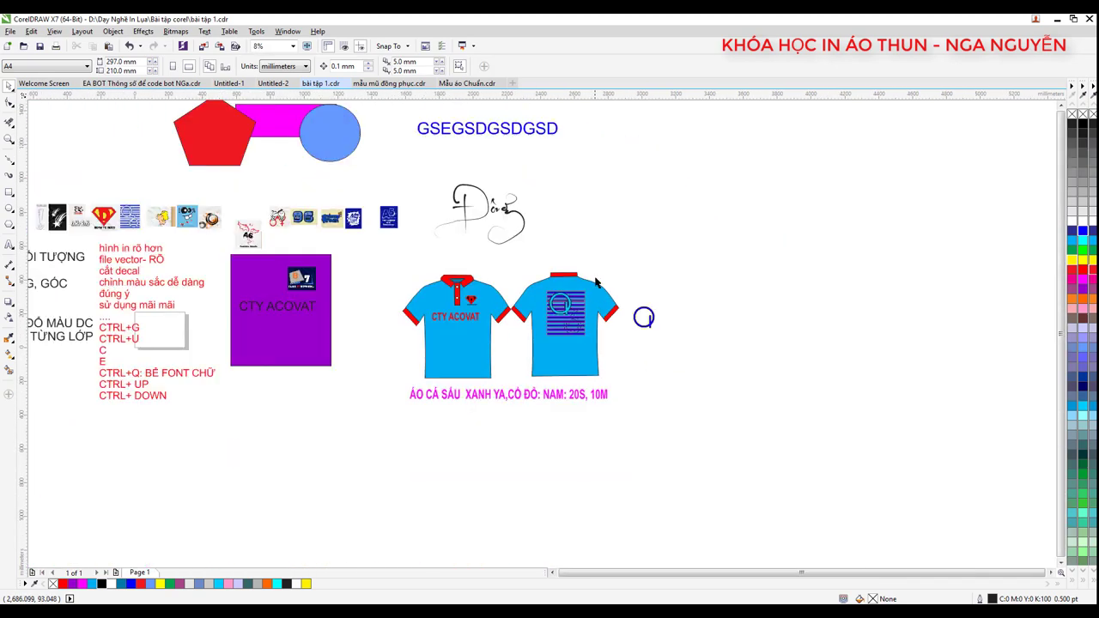
click(539, 363)
click(668, 374)
scroll(552, 287, up, 1)
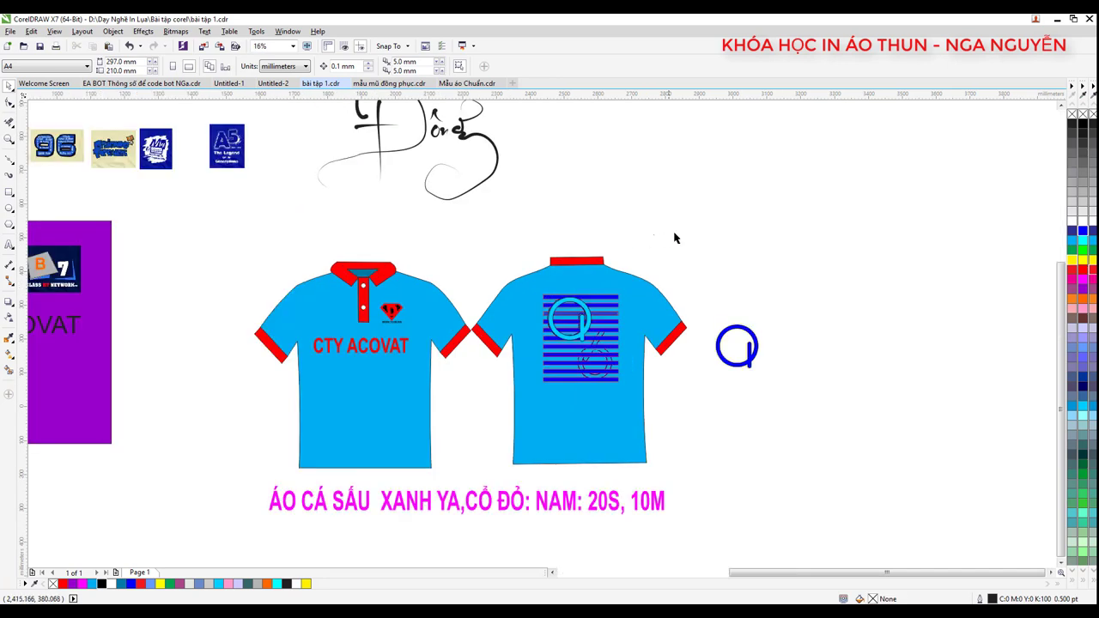
drag(506, 269, 652, 412)
drag(599, 341, 776, 270)
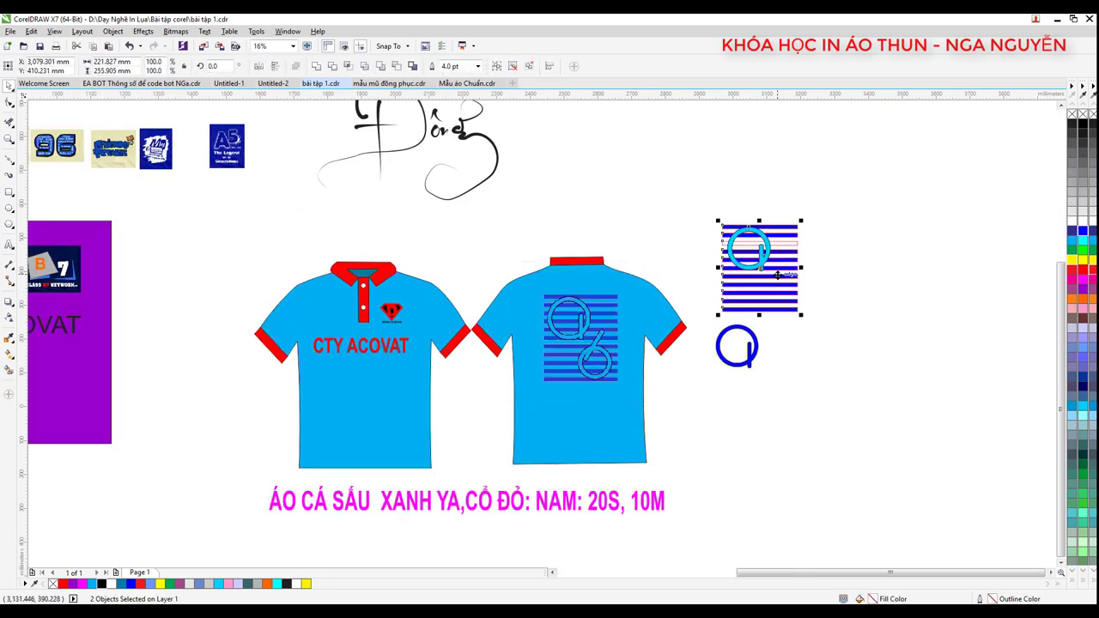
key(Escape)
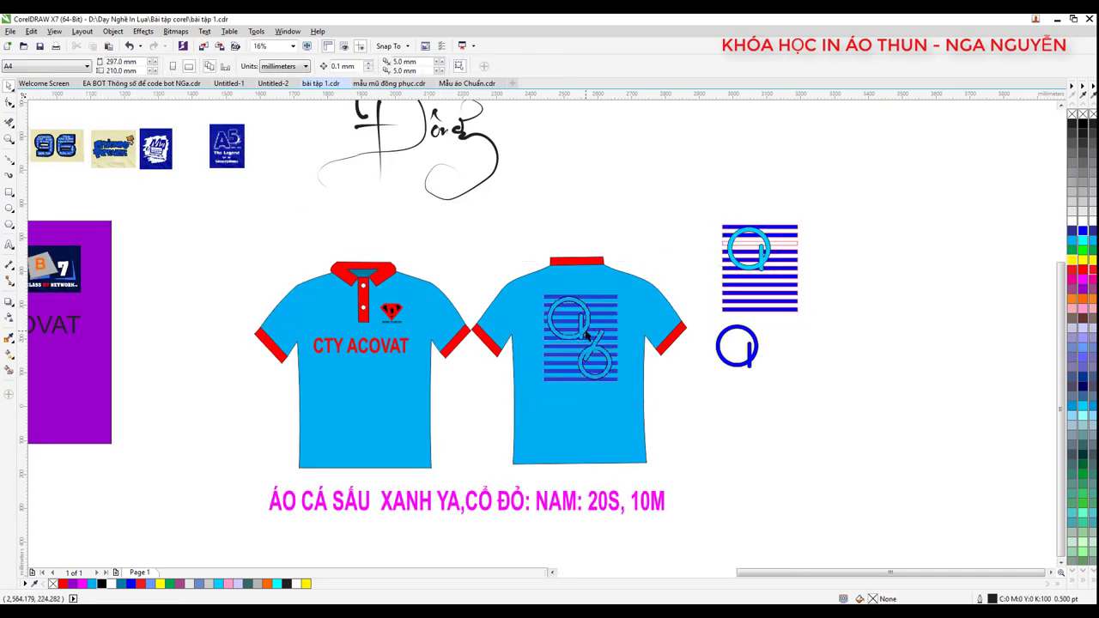
- Unlock the striped bitmap on the shirt back and delete it
right_click(582, 334)
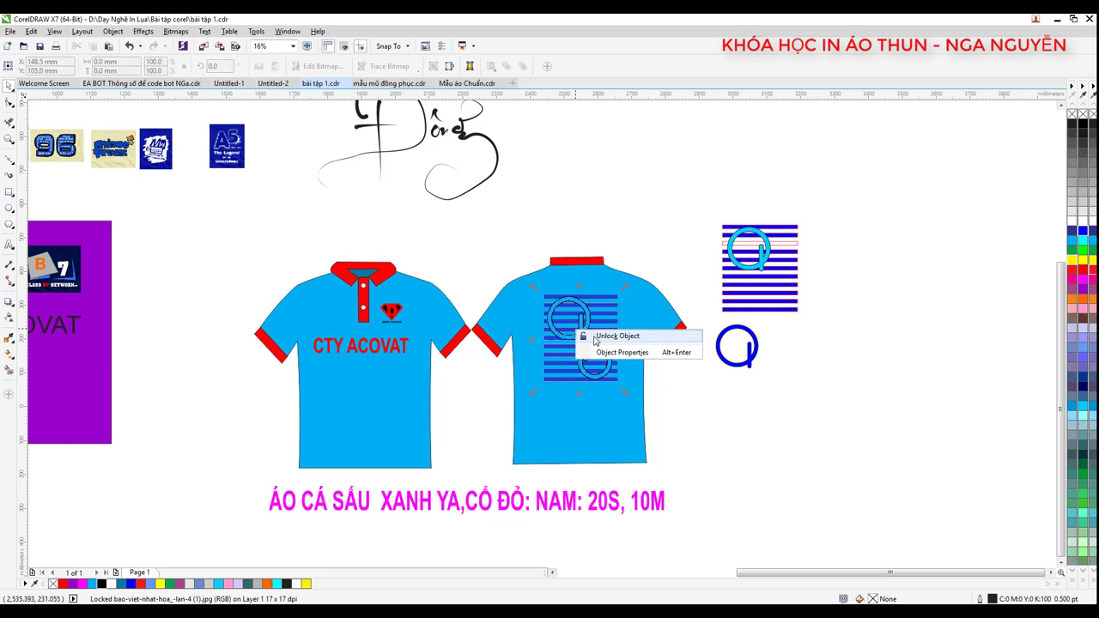
click(601, 336)
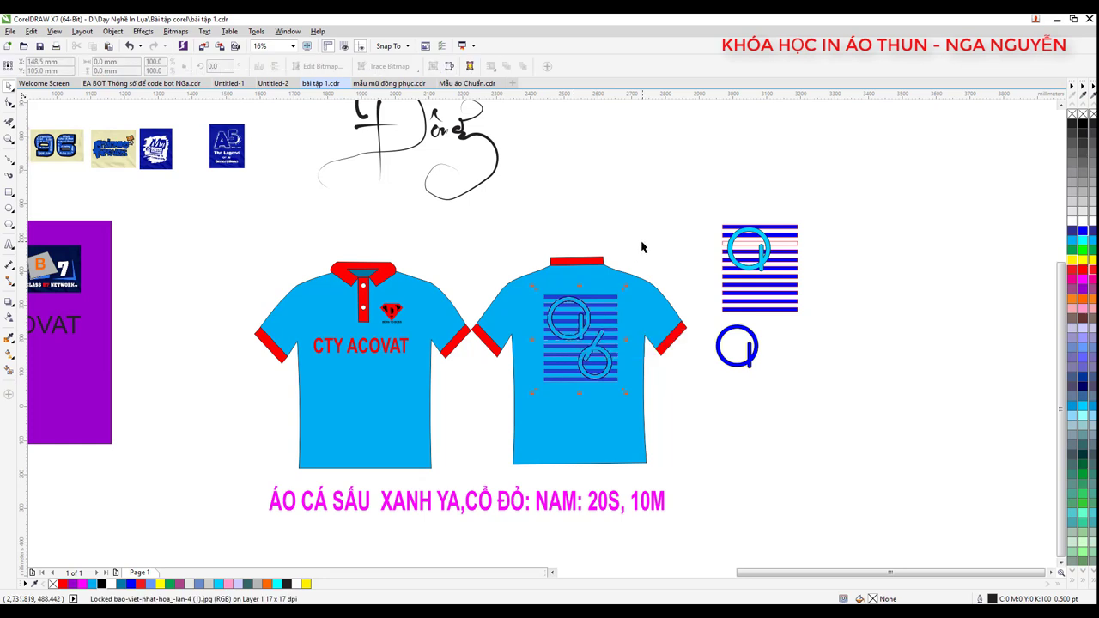
right_click(582, 325)
click(605, 330)
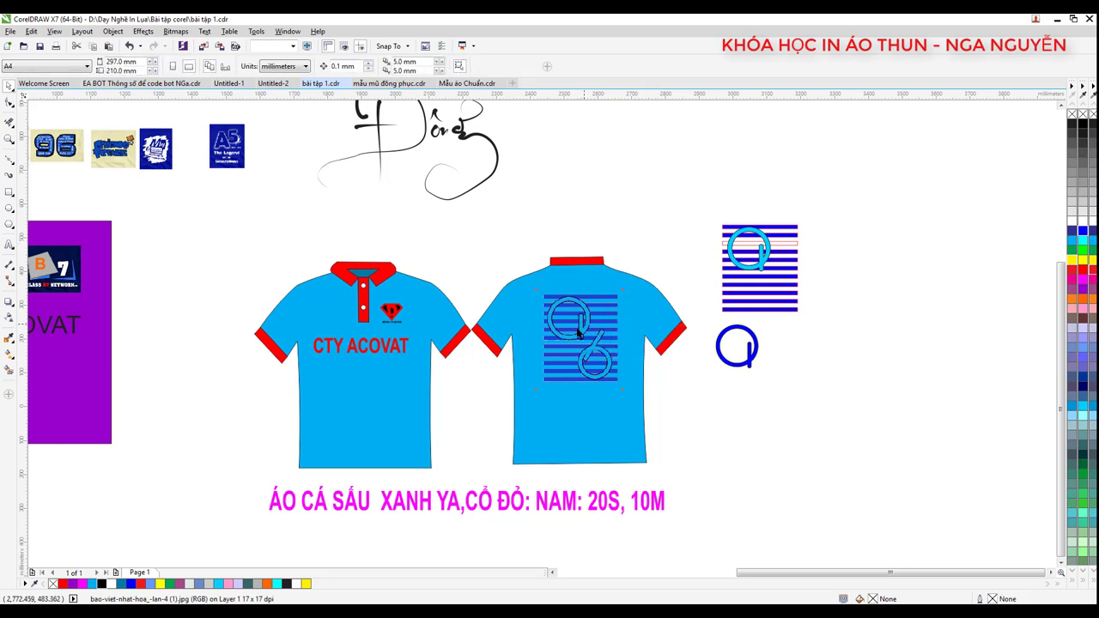
drag(580, 320, 607, 337)
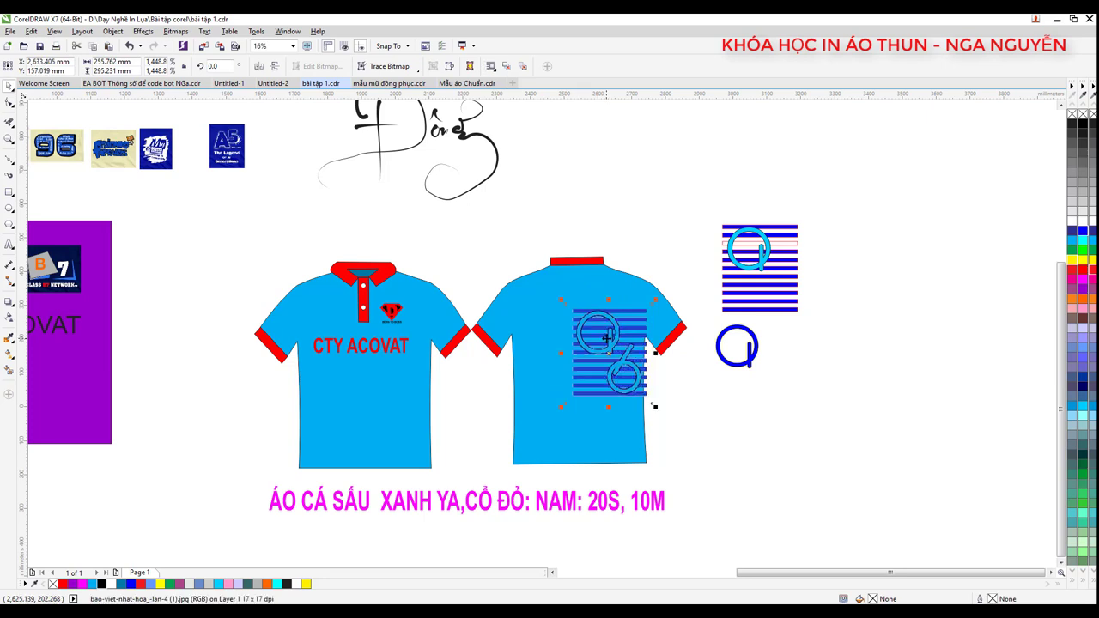
key(Delete)
drag(700, 208, 826, 286)
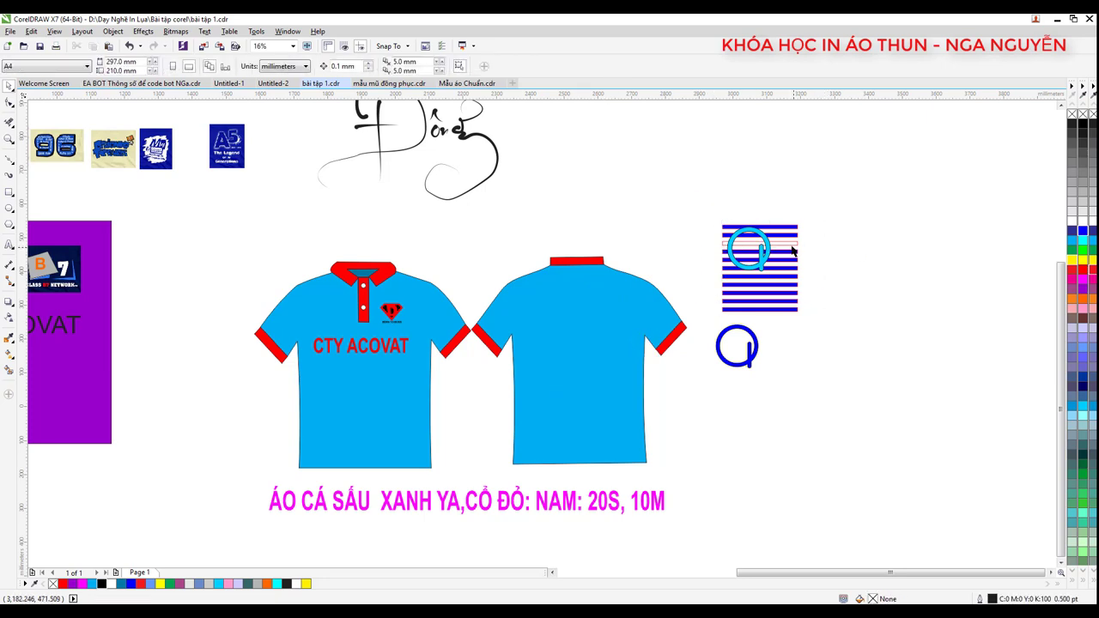
- Move the stripe group onto the shirt back and fill its empty third stripe blue
click(794, 250)
scroll(817, 252, up, 2)
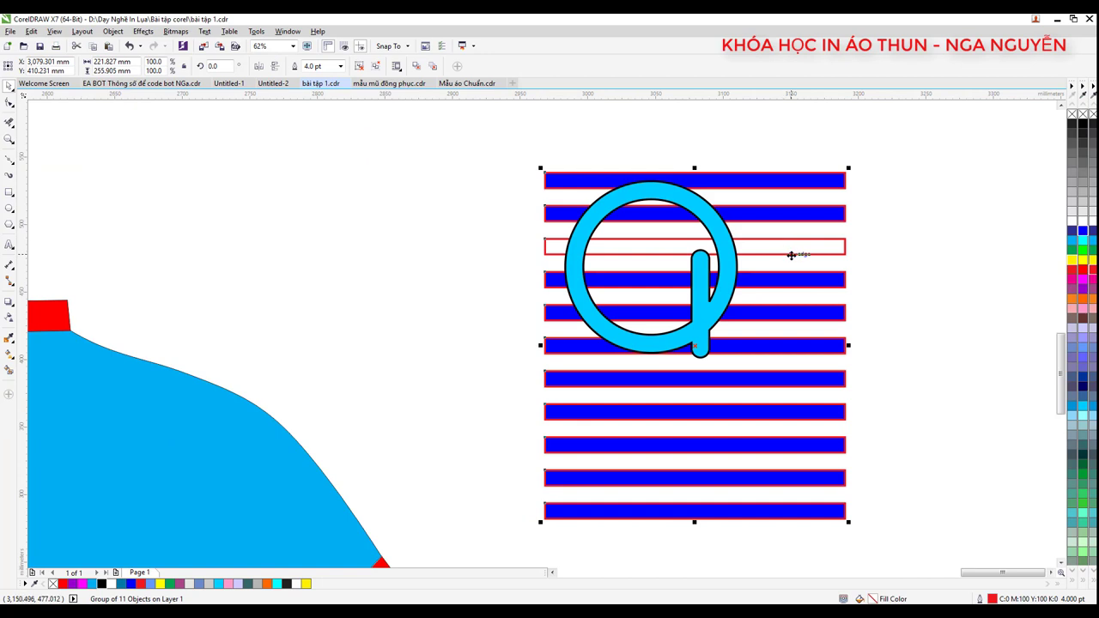
scroll(655, 241, down, 1)
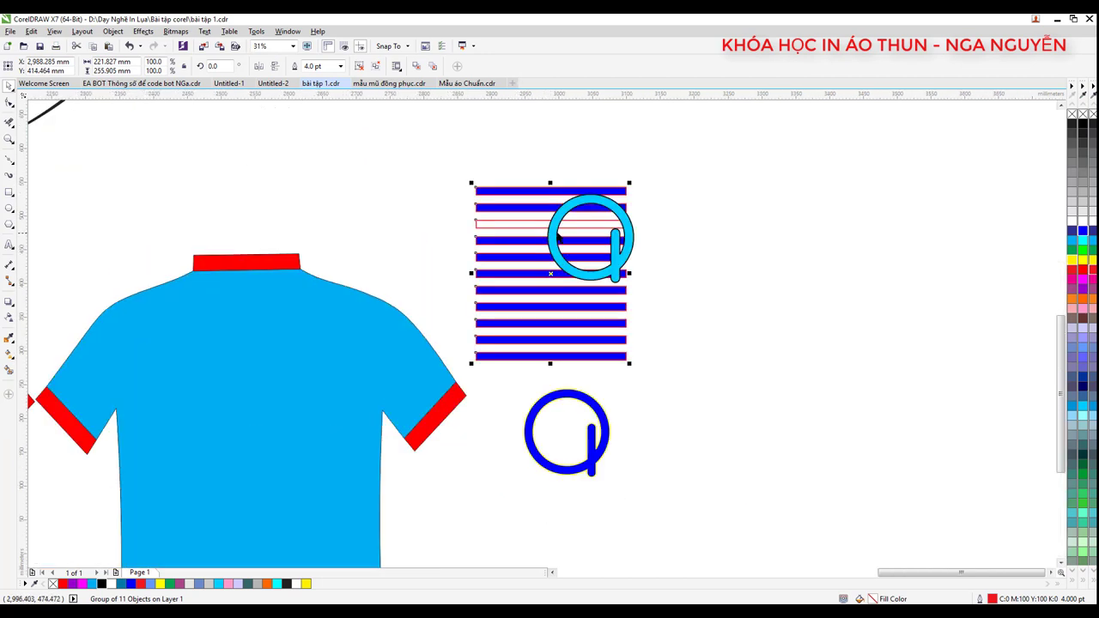
drag(524, 228, 383, 298)
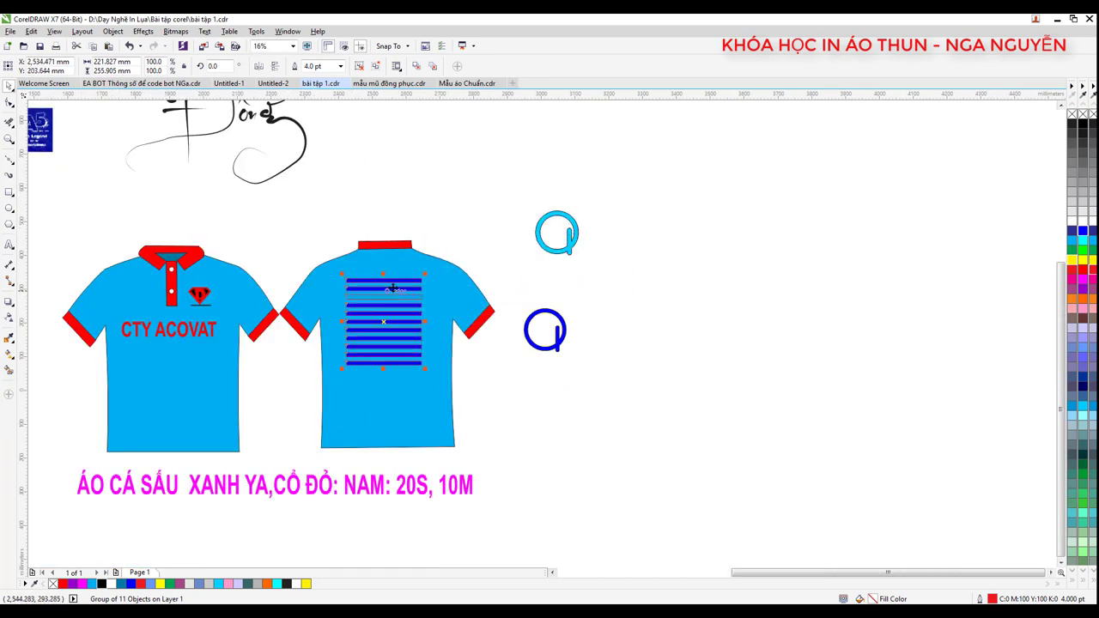
scroll(383, 298, up, 1)
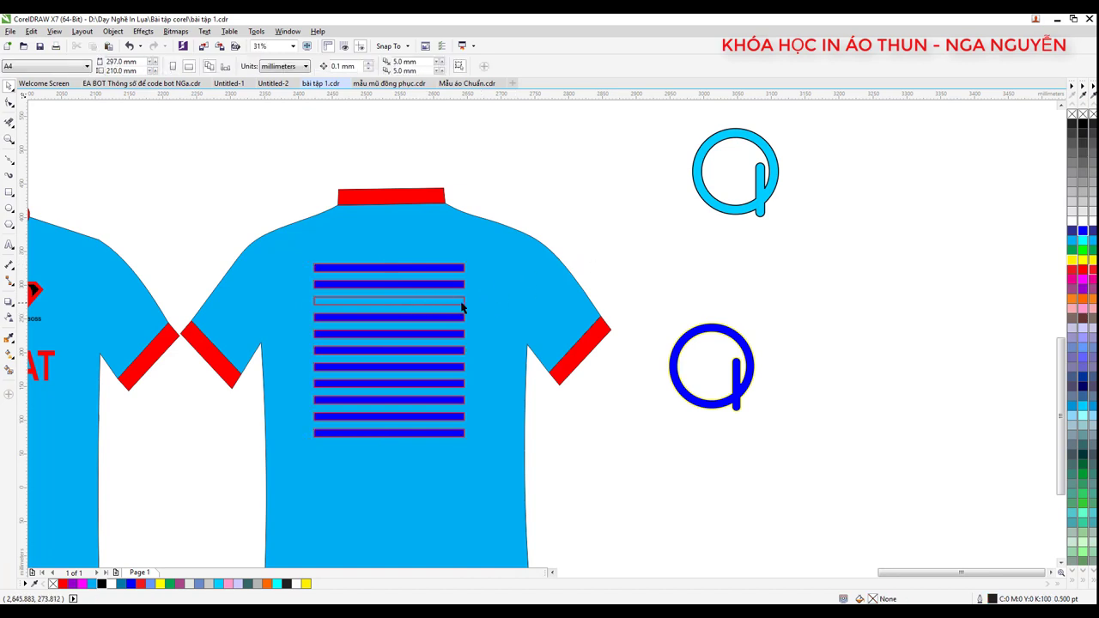
click(1082, 231)
- Move the sky-blue Q onto the striped panel's upper half and zoom in on it
drag(768, 191, 407, 318)
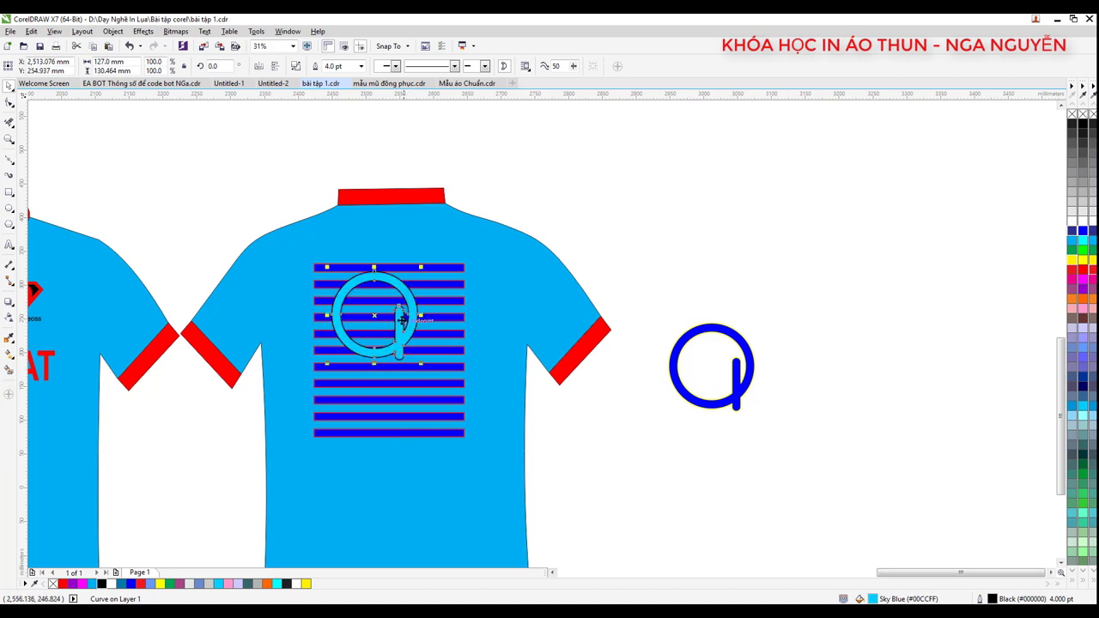
scroll(407, 318, down, 5)
key(shift+F2)
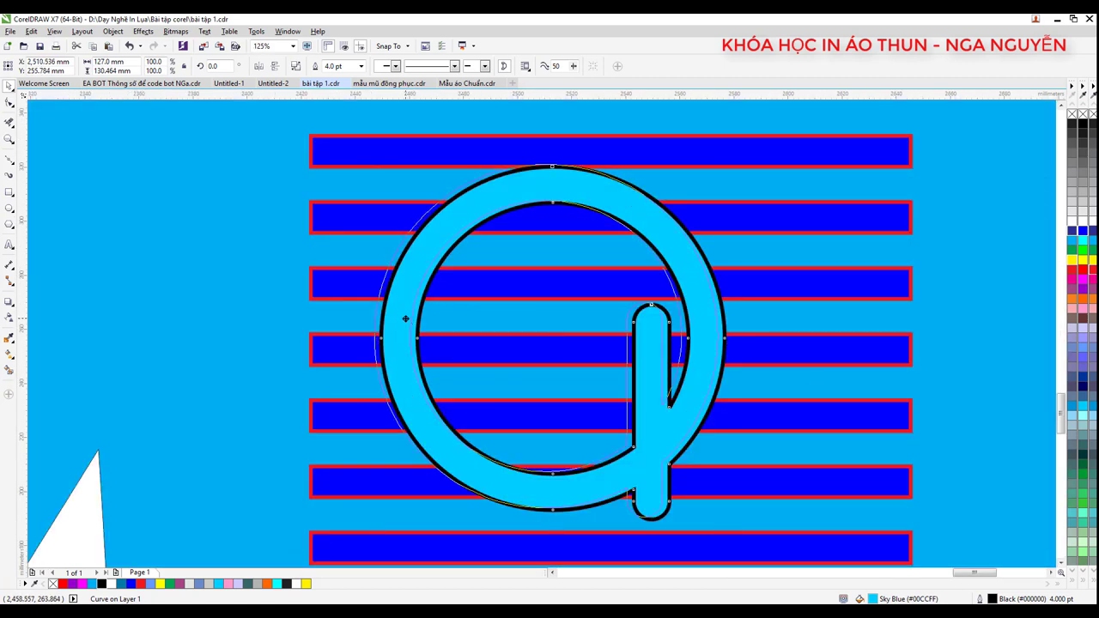
scroll(469, 277, down, 2)
scroll(539, 341, down, 2)
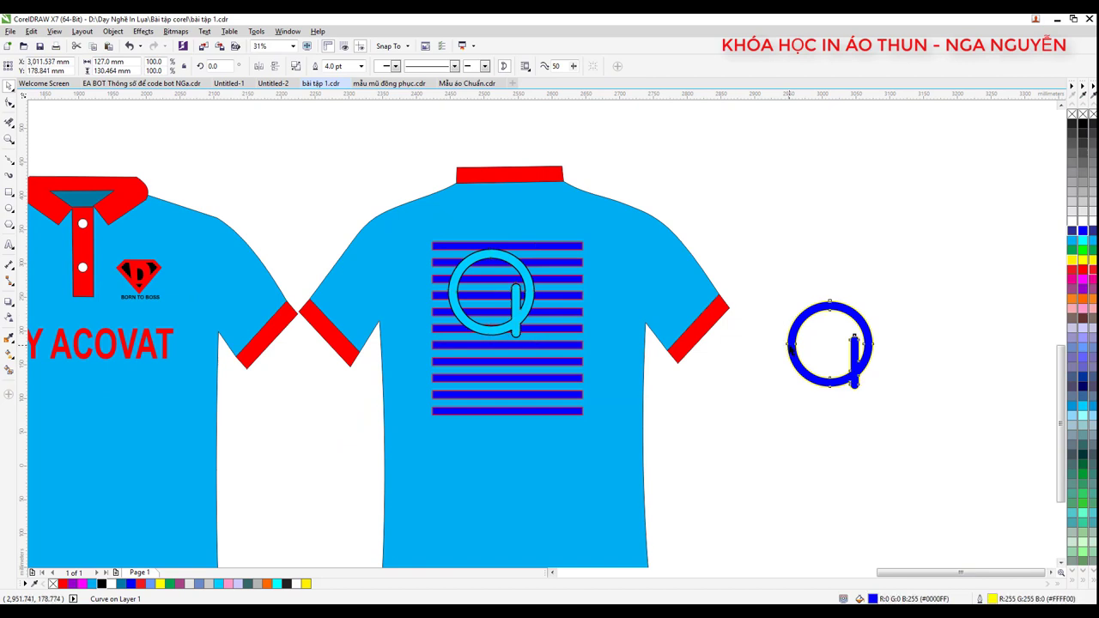
- Place a red copy of the Q, scaled to 77.5%, on the striped panel
drag(849, 345, 534, 352)
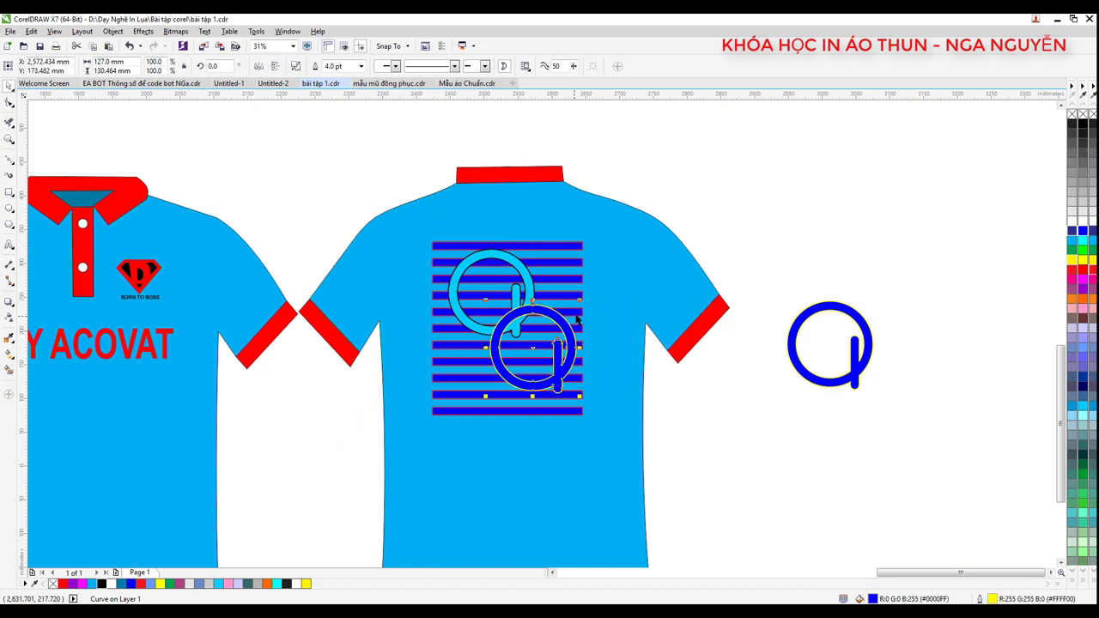
drag(576, 302, 558, 320)
click(1092, 271)
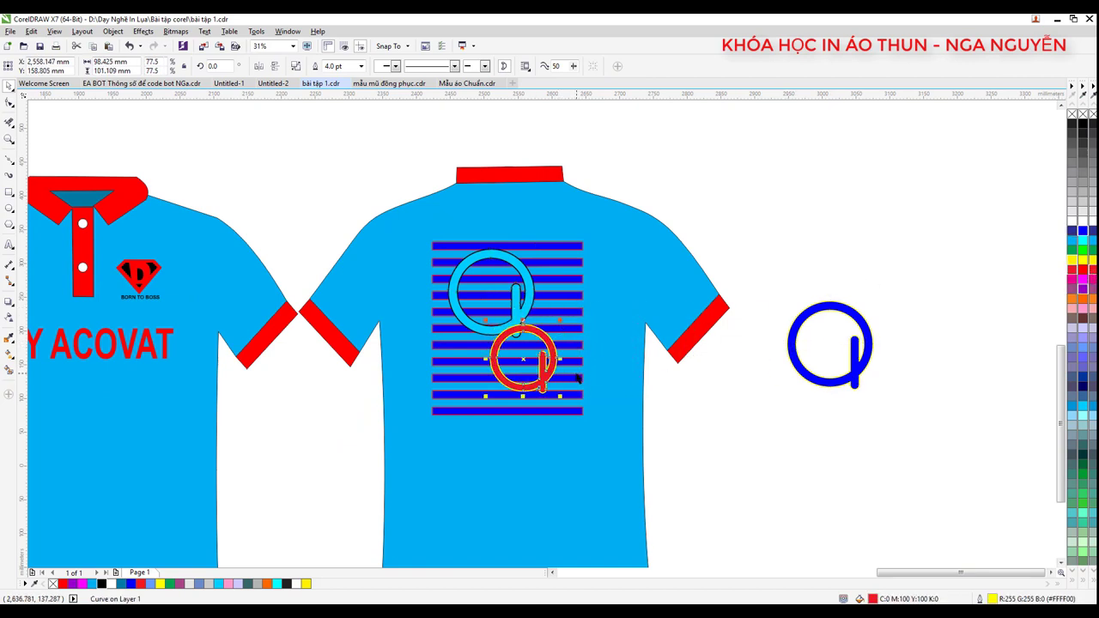
scroll(549, 343, down, 3)
scroll(601, 343, up, 2)
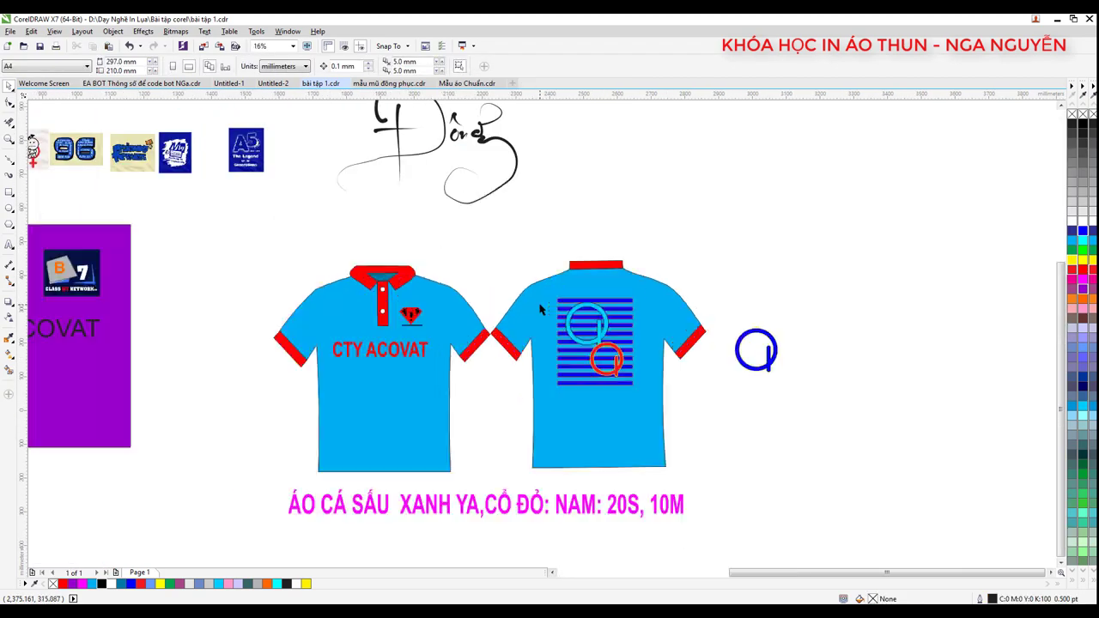
- Nudge the stripes and both Q letters slightly down-right and group them
drag(517, 262, 640, 381)
scroll(592, 326, up, 3)
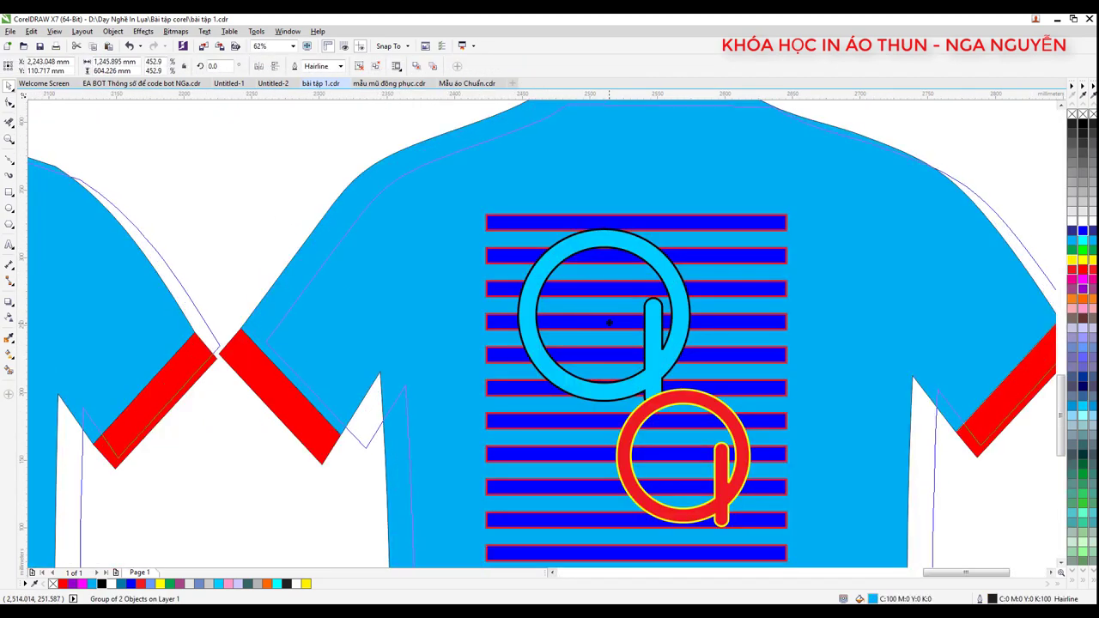
scroll(618, 327, down, 2)
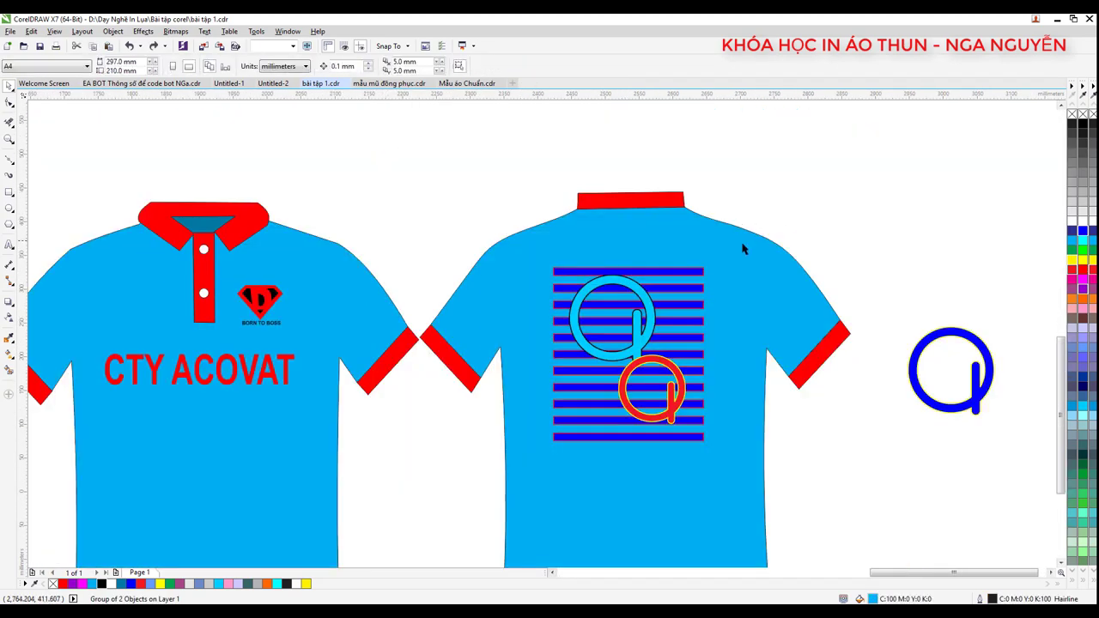
drag(808, 491, 527, 259)
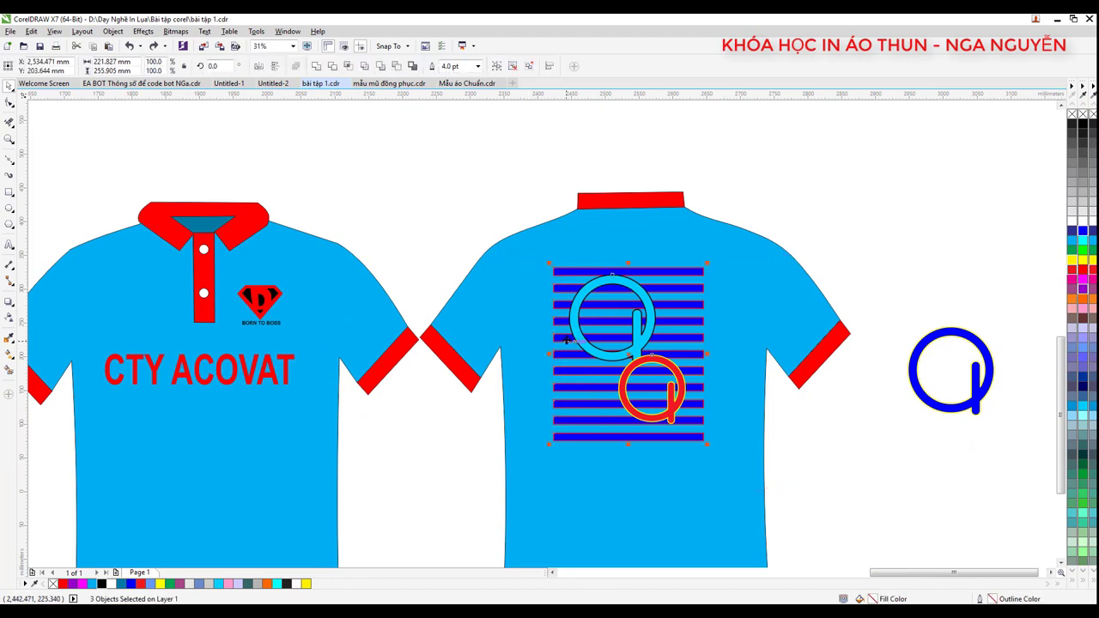
drag(574, 327, 585, 335)
key(ctrl+g)
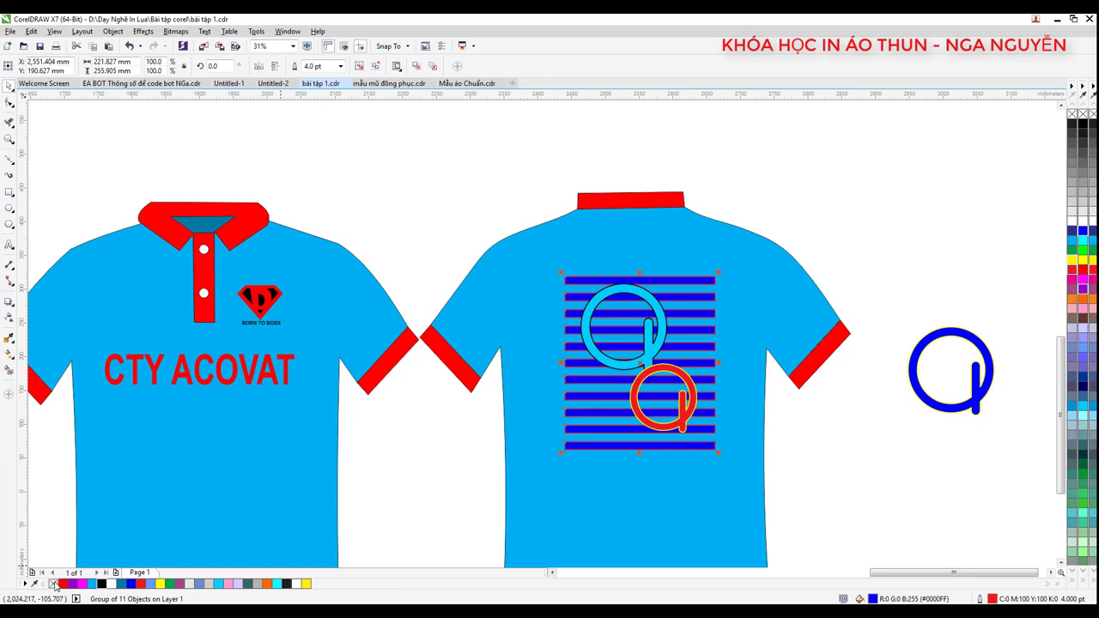
click(908, 483)
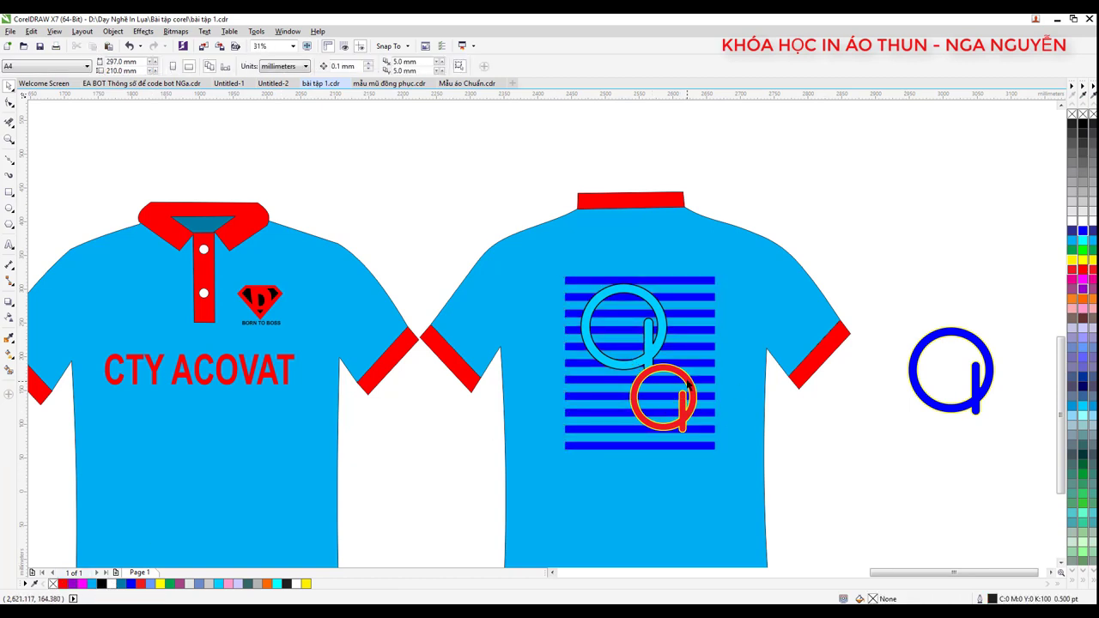
scroll(697, 364, down, 3)
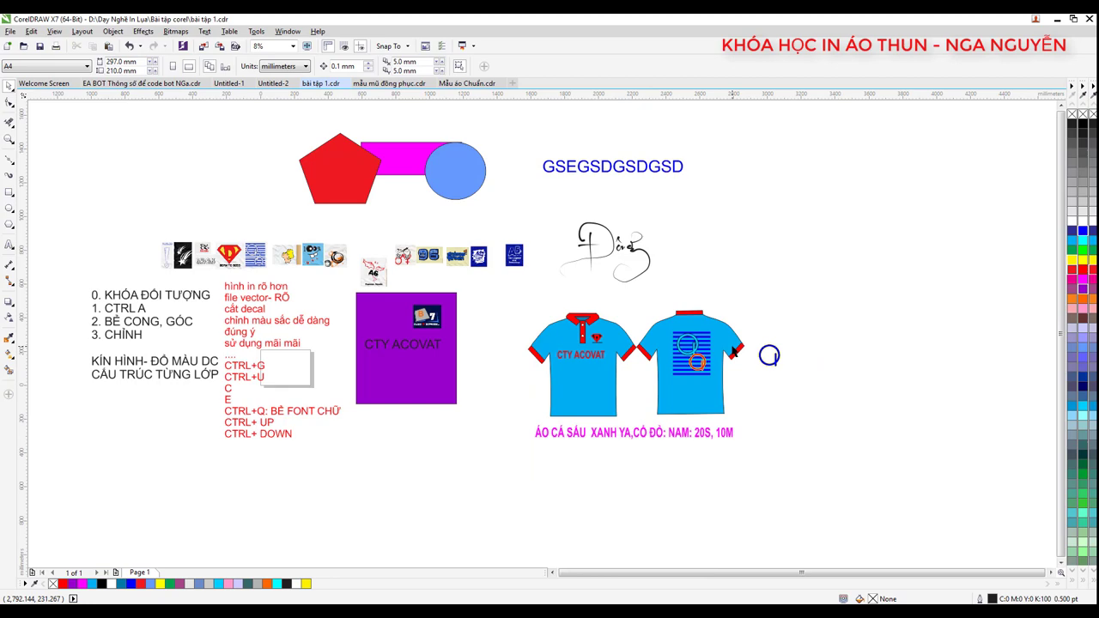
scroll(603, 348, up, 1)
scroll(601, 322, down, 3)
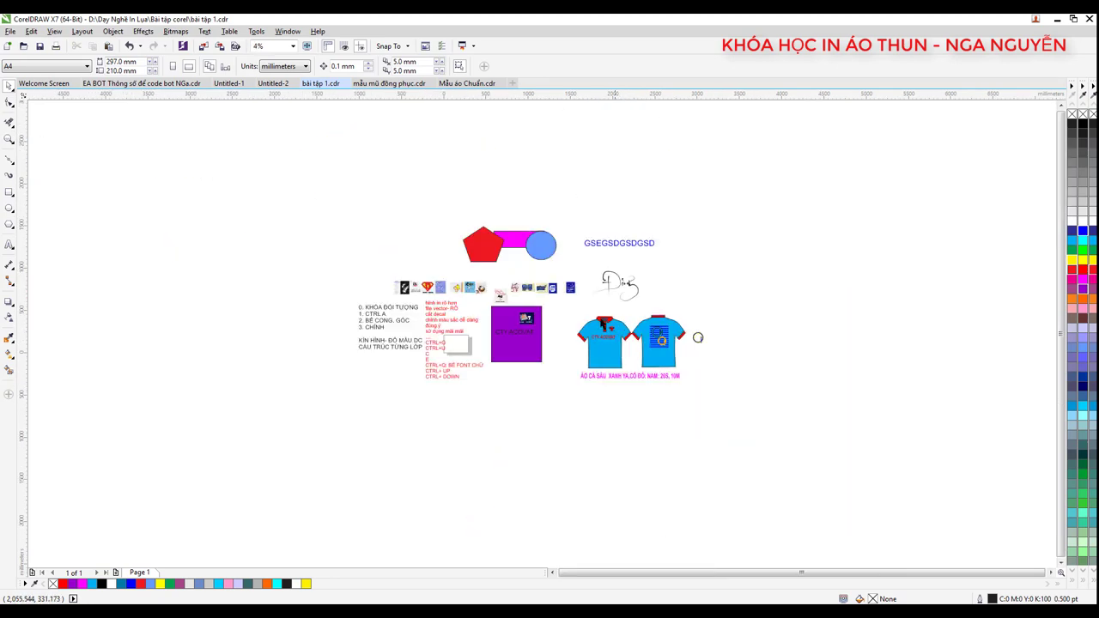
scroll(441, 339, up, 1)
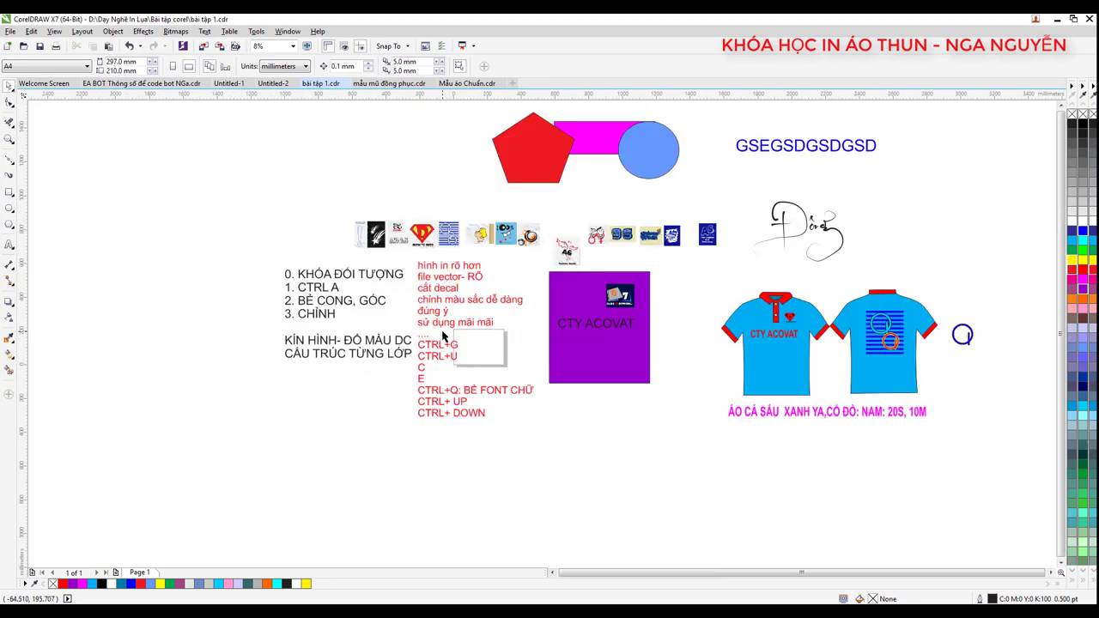
scroll(525, 252, up, 1)
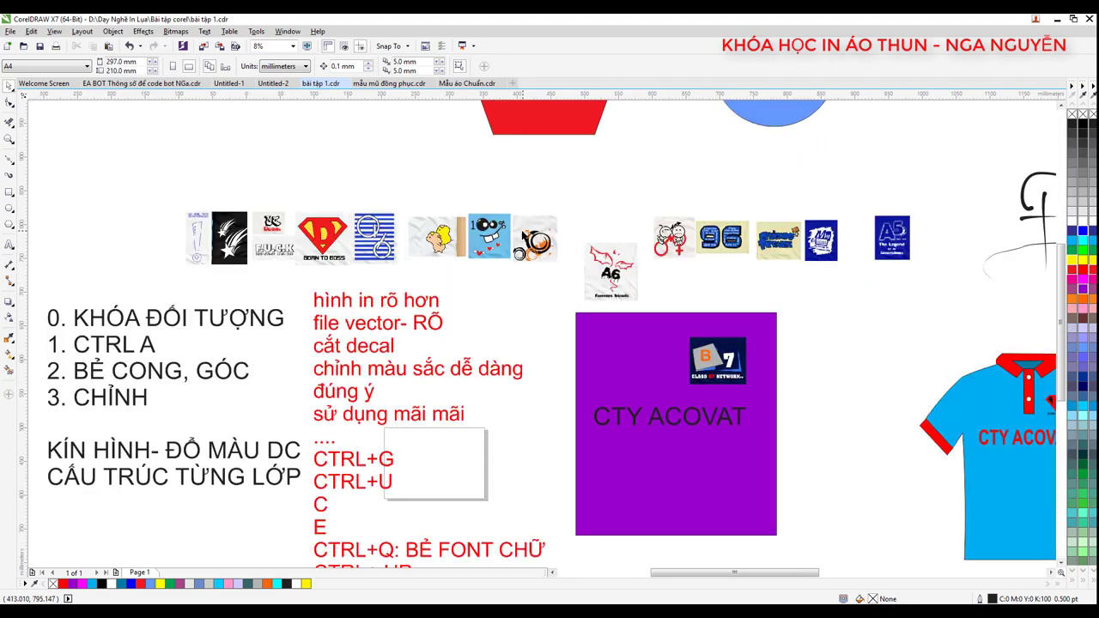
scroll(525, 249, down, 1)
scroll(525, 245, up, 1)
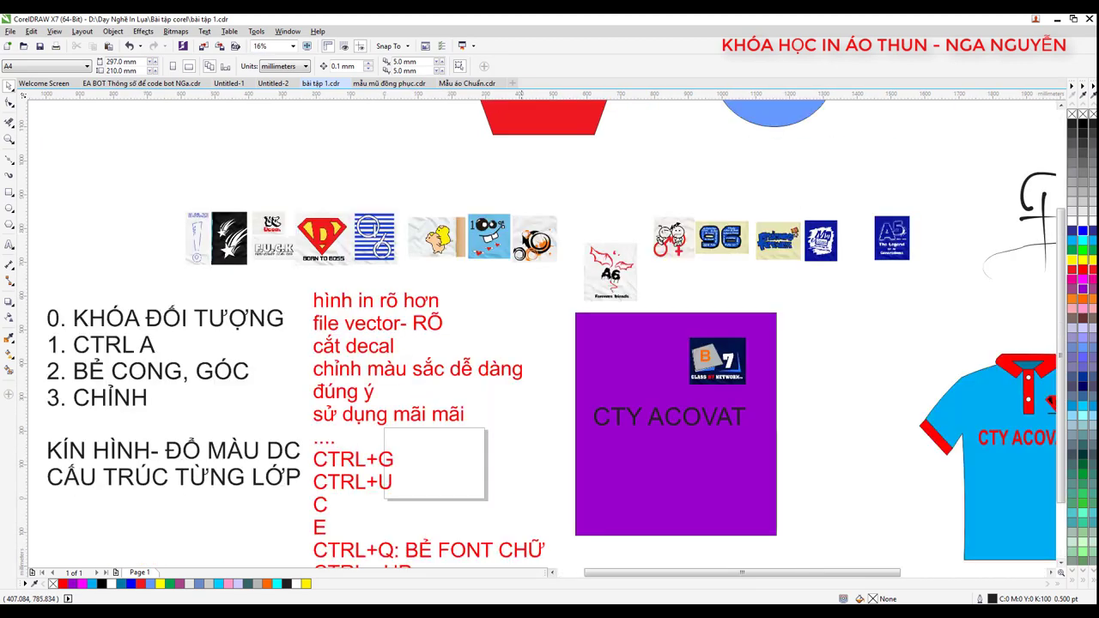